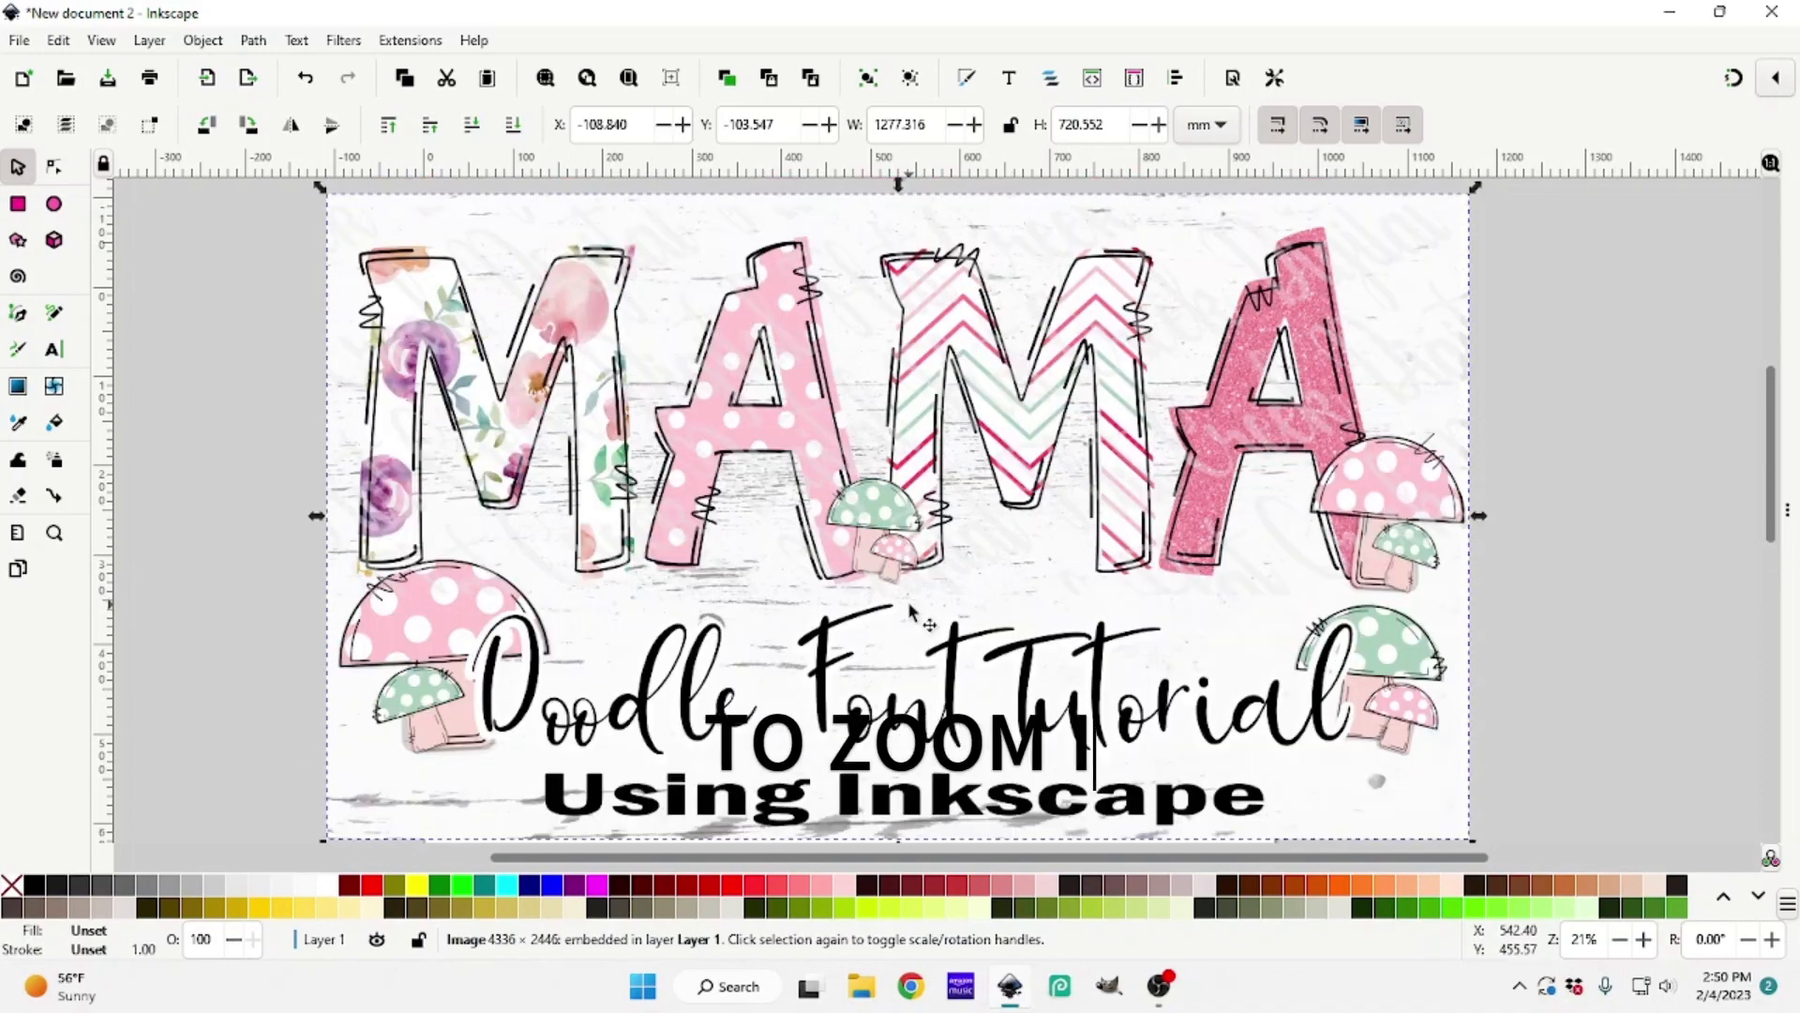
Check the size of the blank page below the title image in the document properties
key(minus)
key(minus)
drag(937, 555, 919, 196)
scroll(844, 281, up, 2)
scroll(803, 547, down, 1)
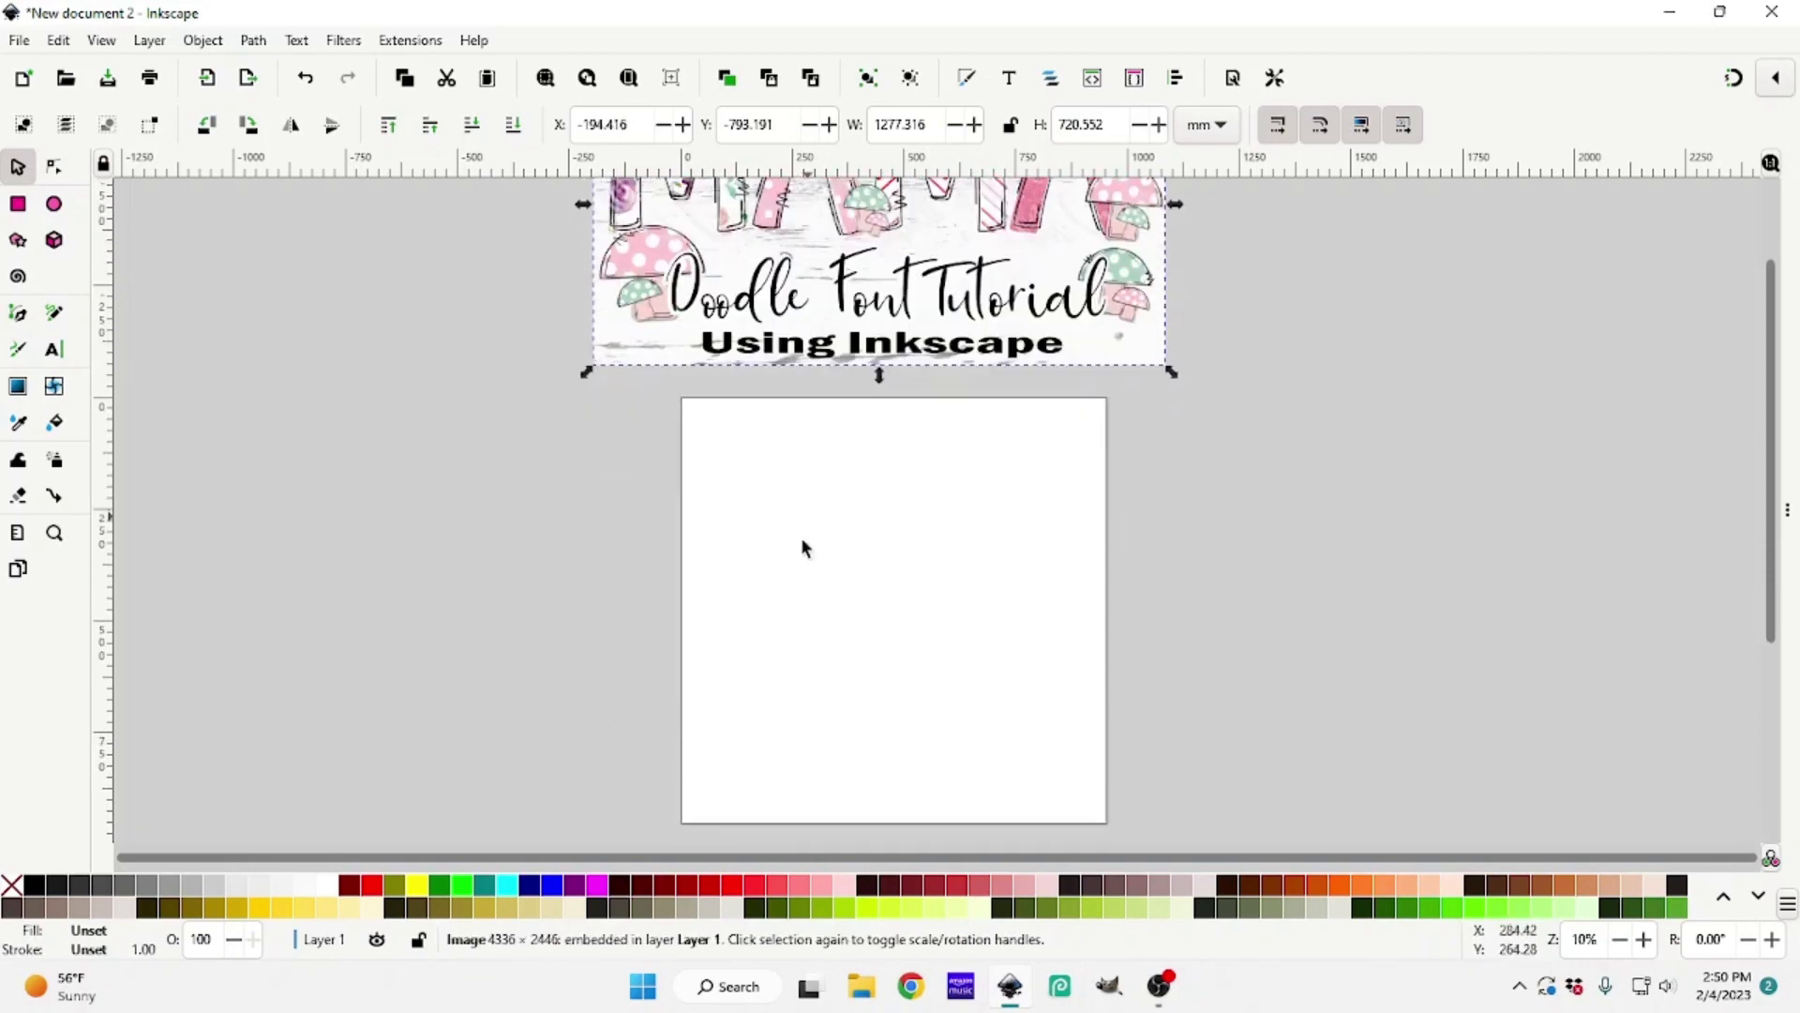
scroll(804, 546, up, 2)
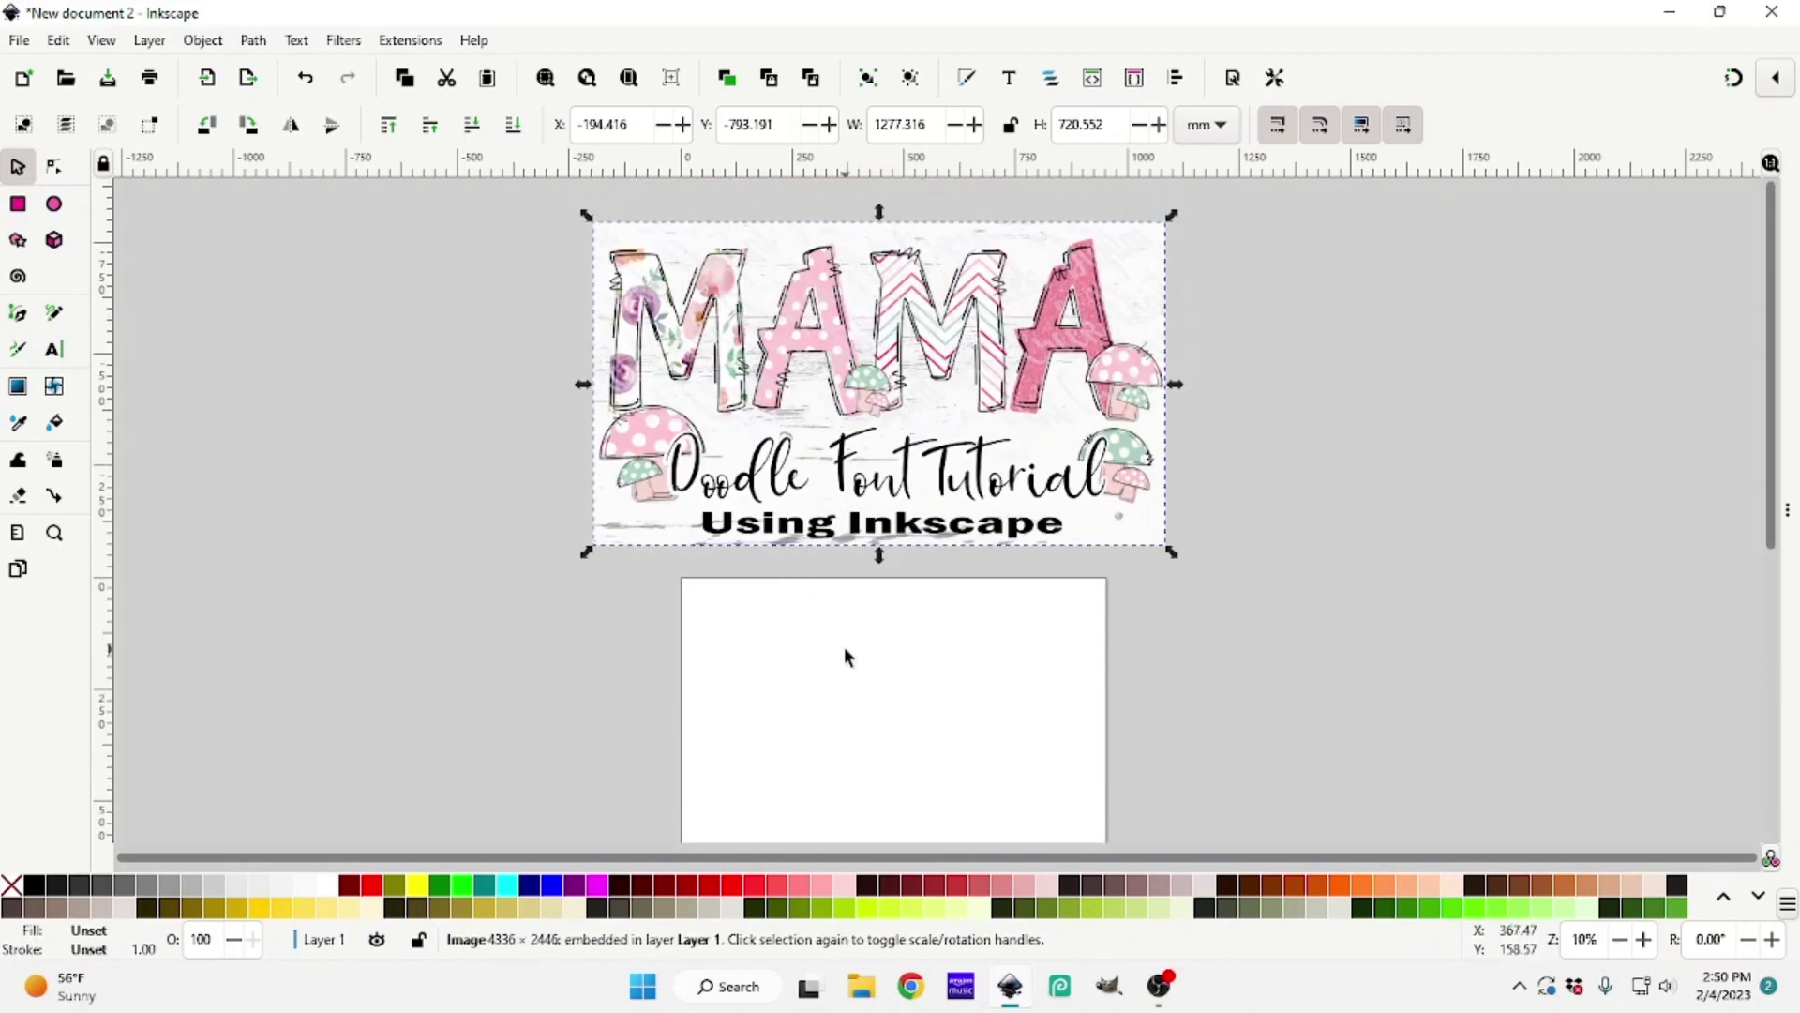
scroll(849, 656, down, 2)
scroll(865, 656, down, 1)
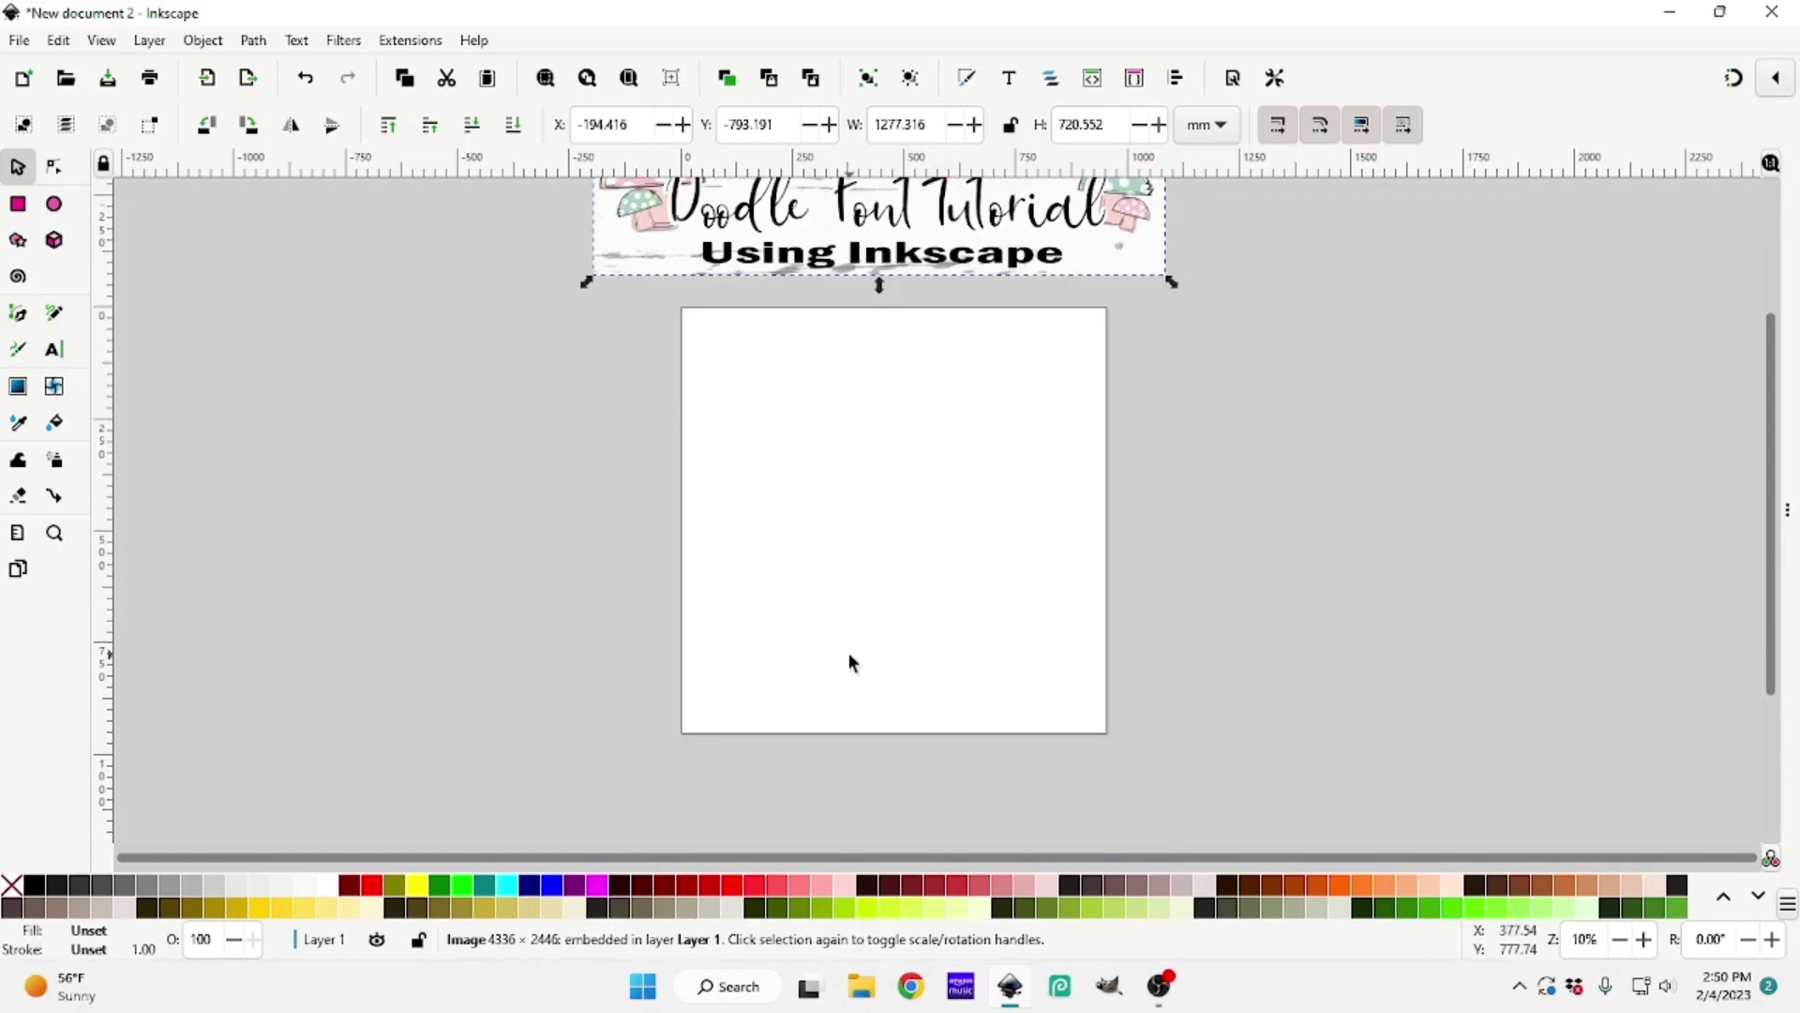
click(1234, 80)
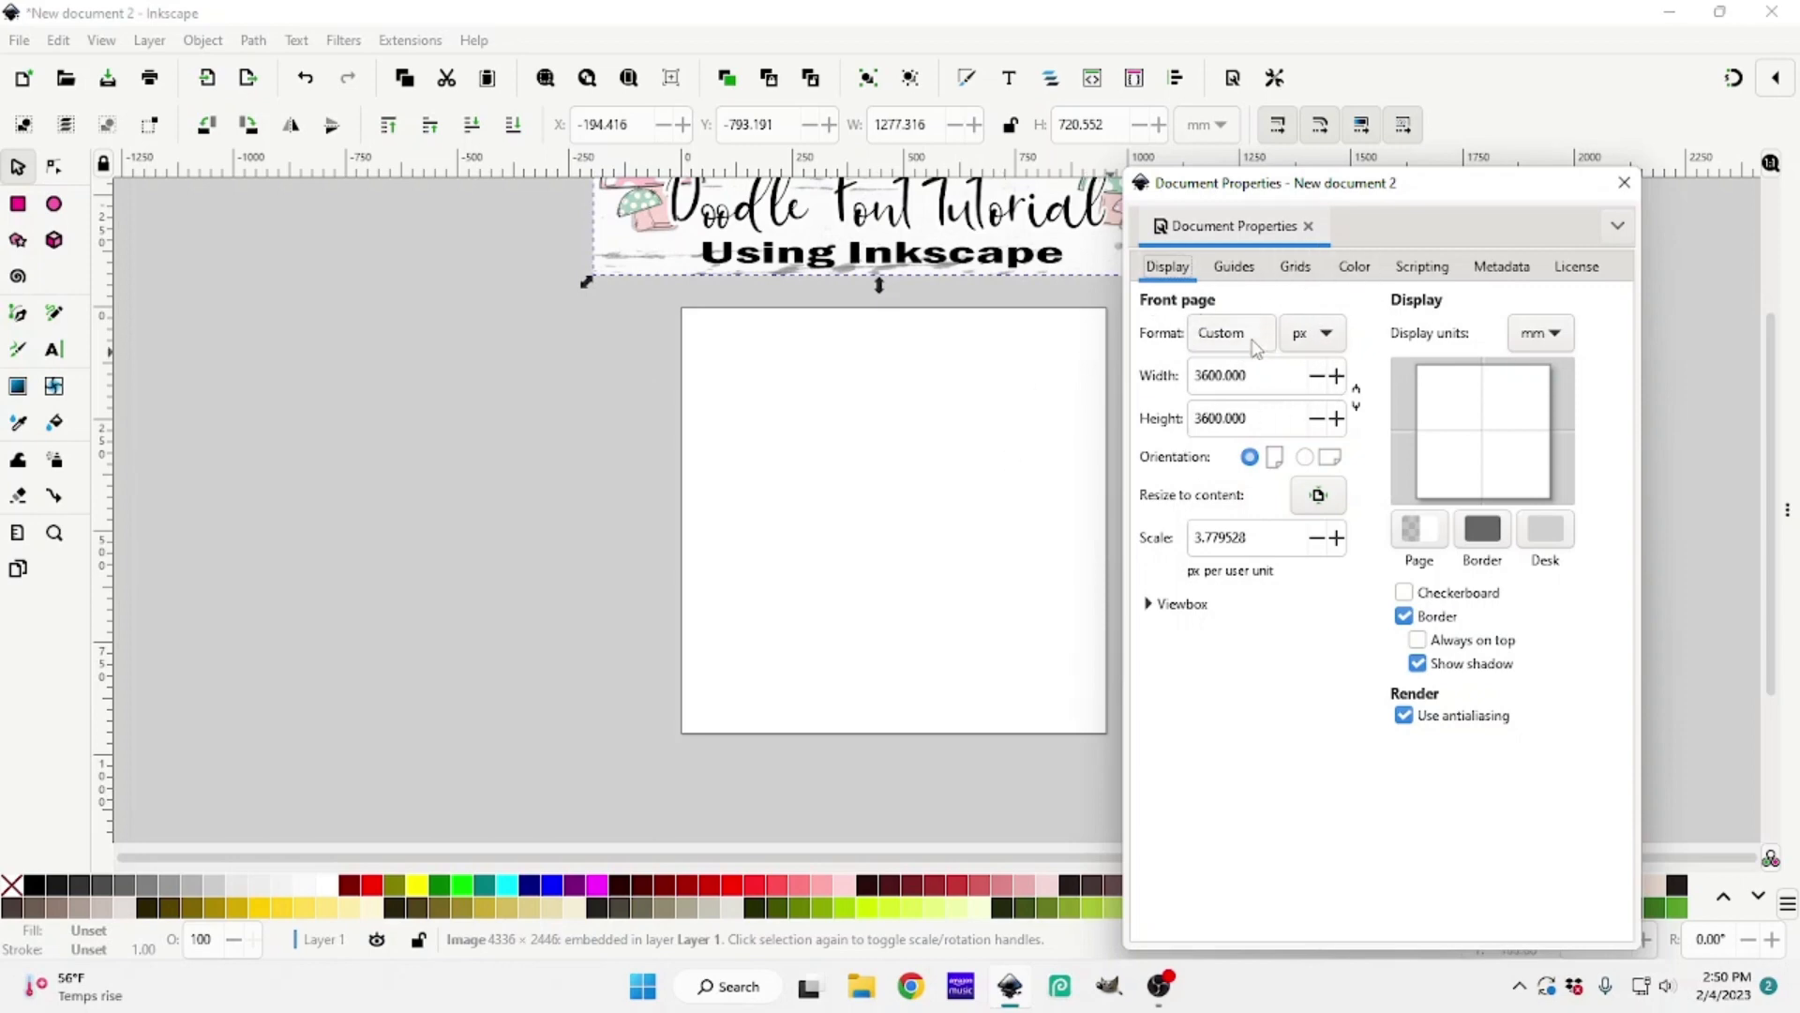
click(1624, 182)
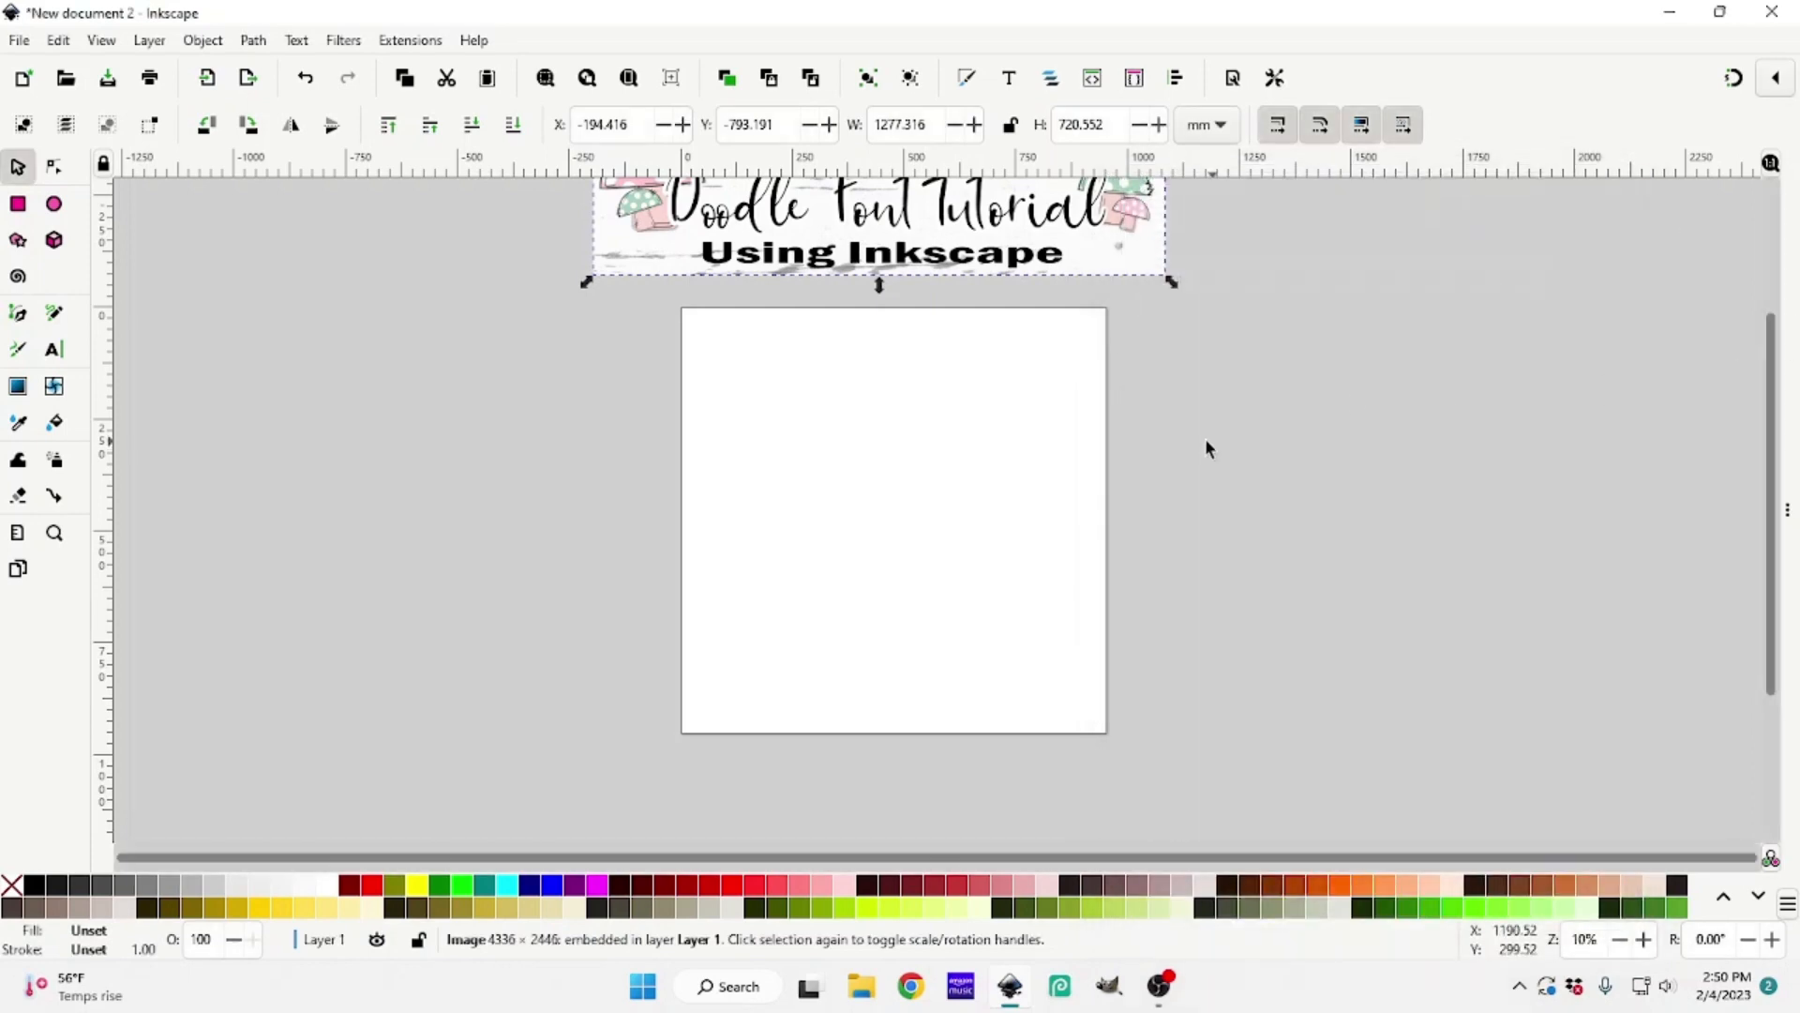
drag(1421, 464, 1786, 507)
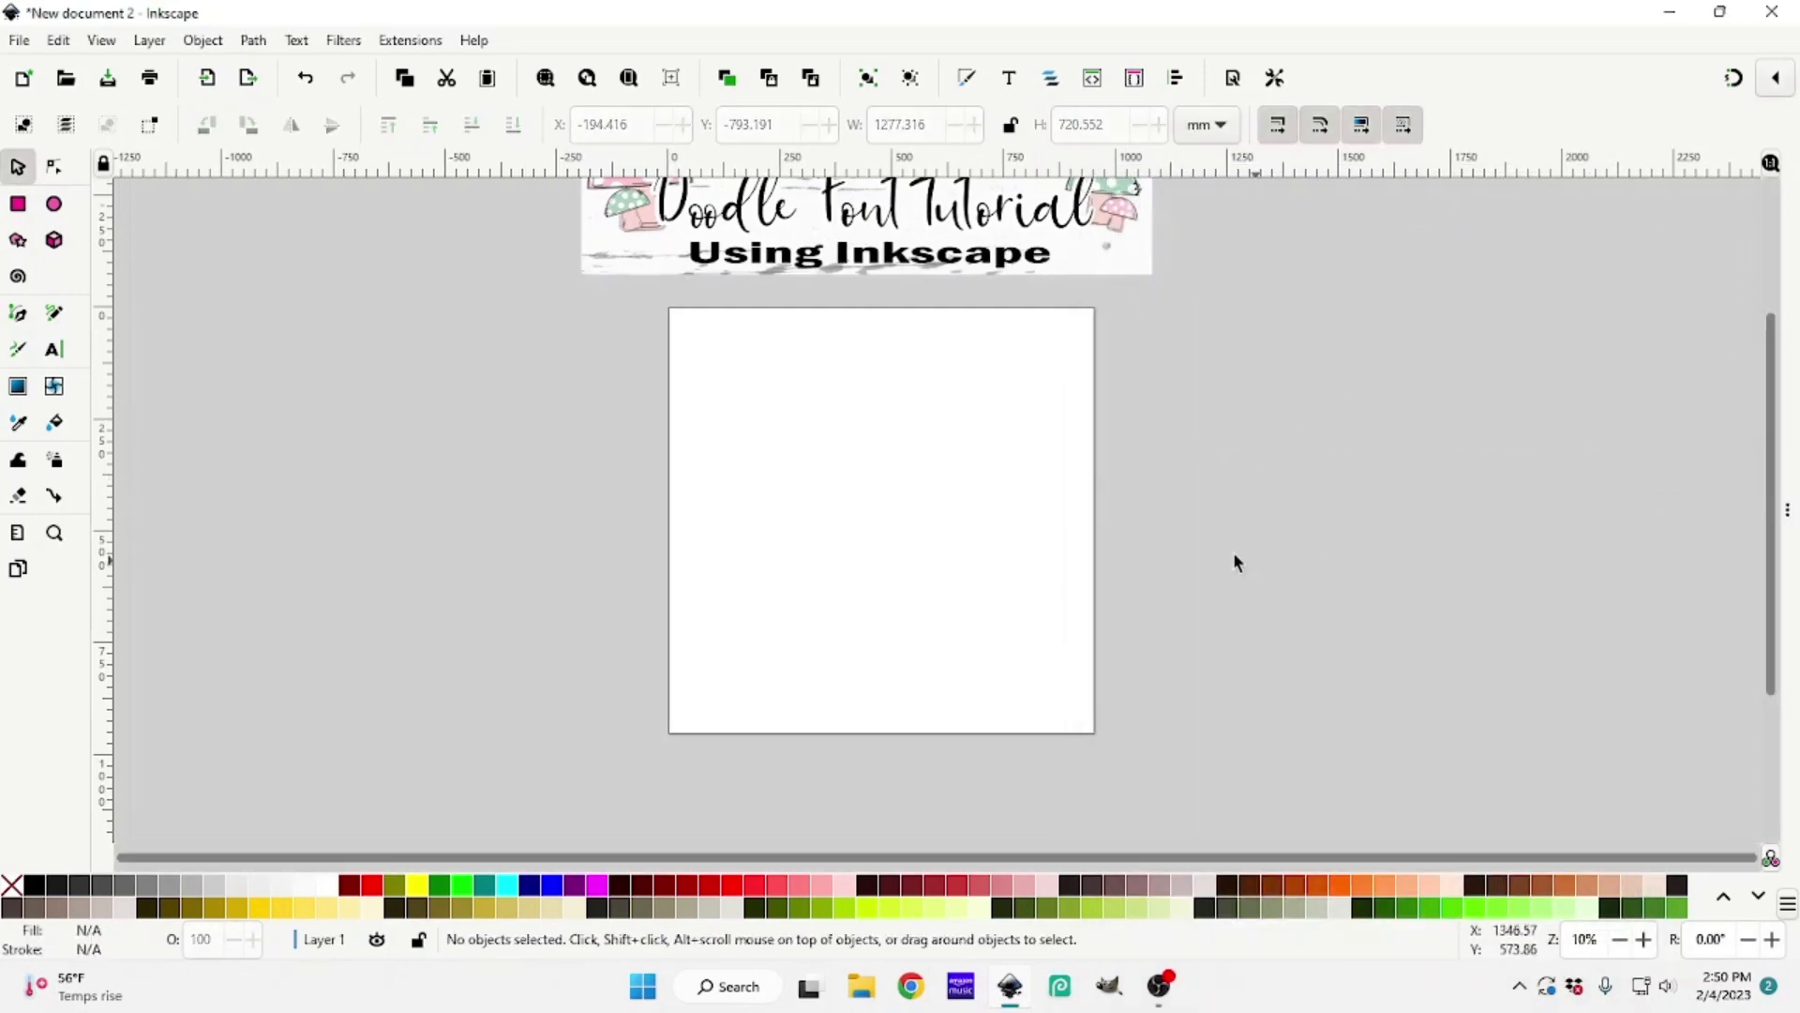
Add the text MAMA to the blank page
click(54, 351)
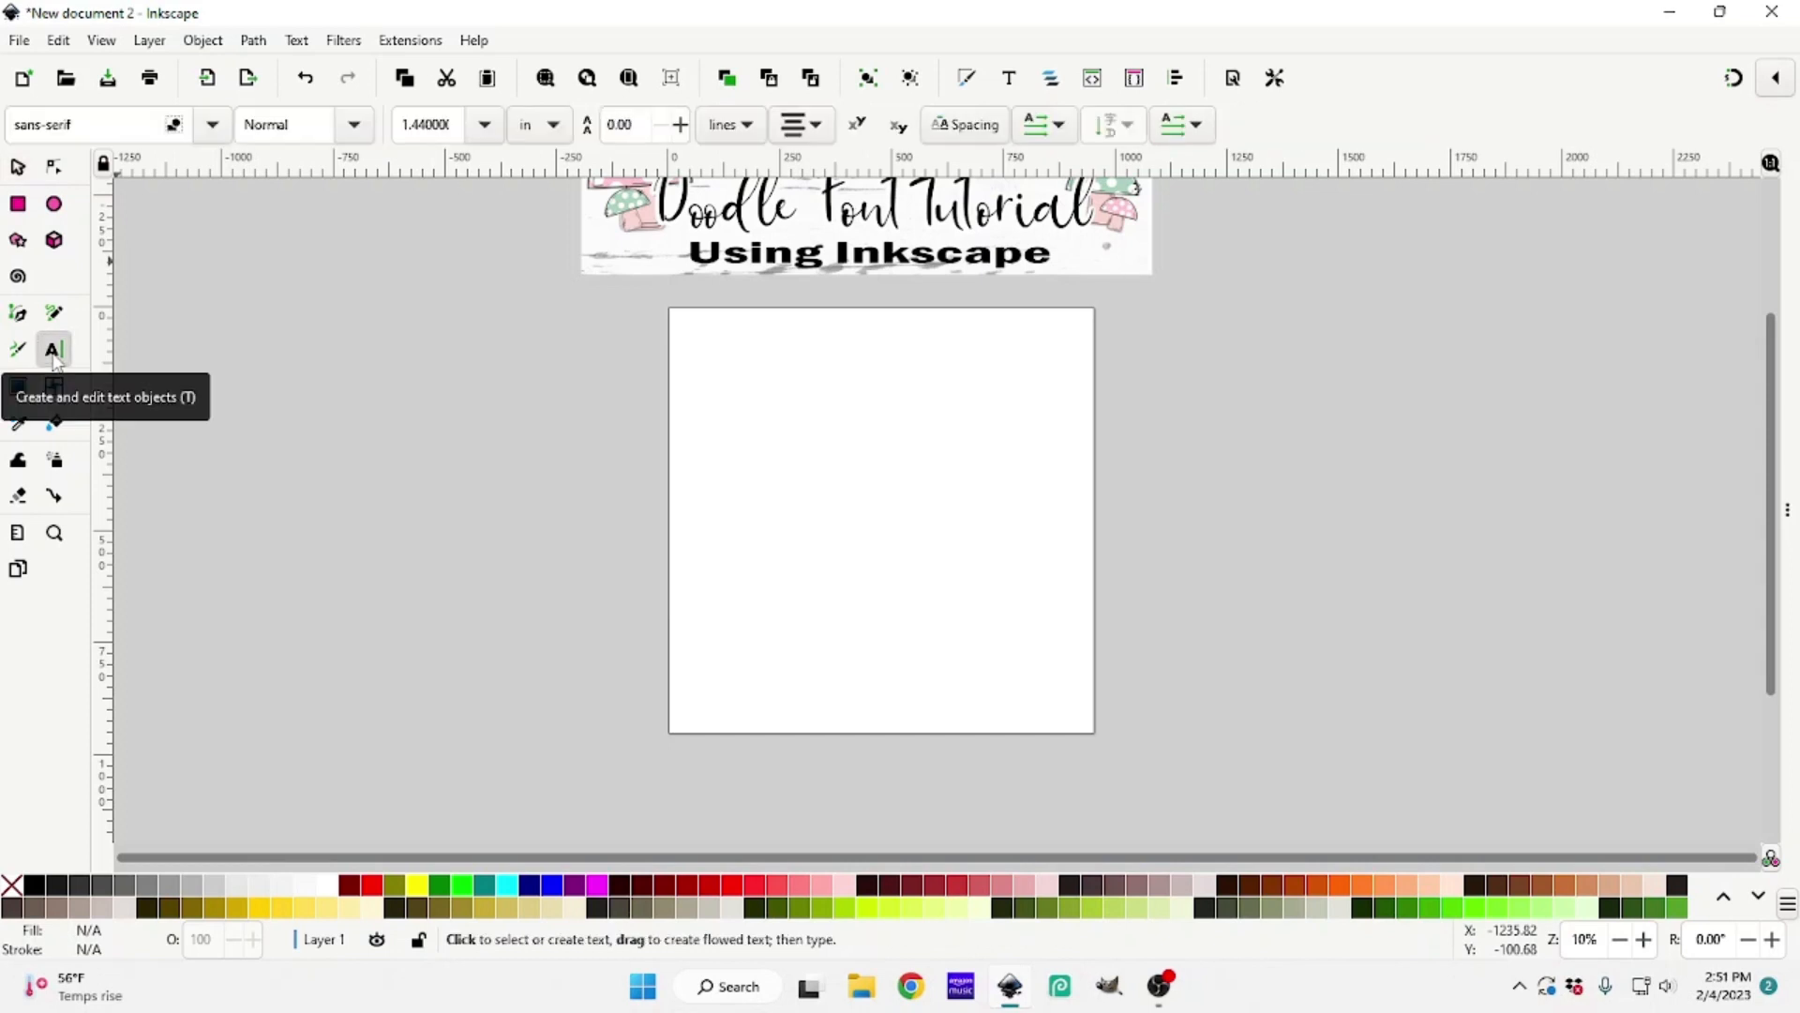
click(755, 536)
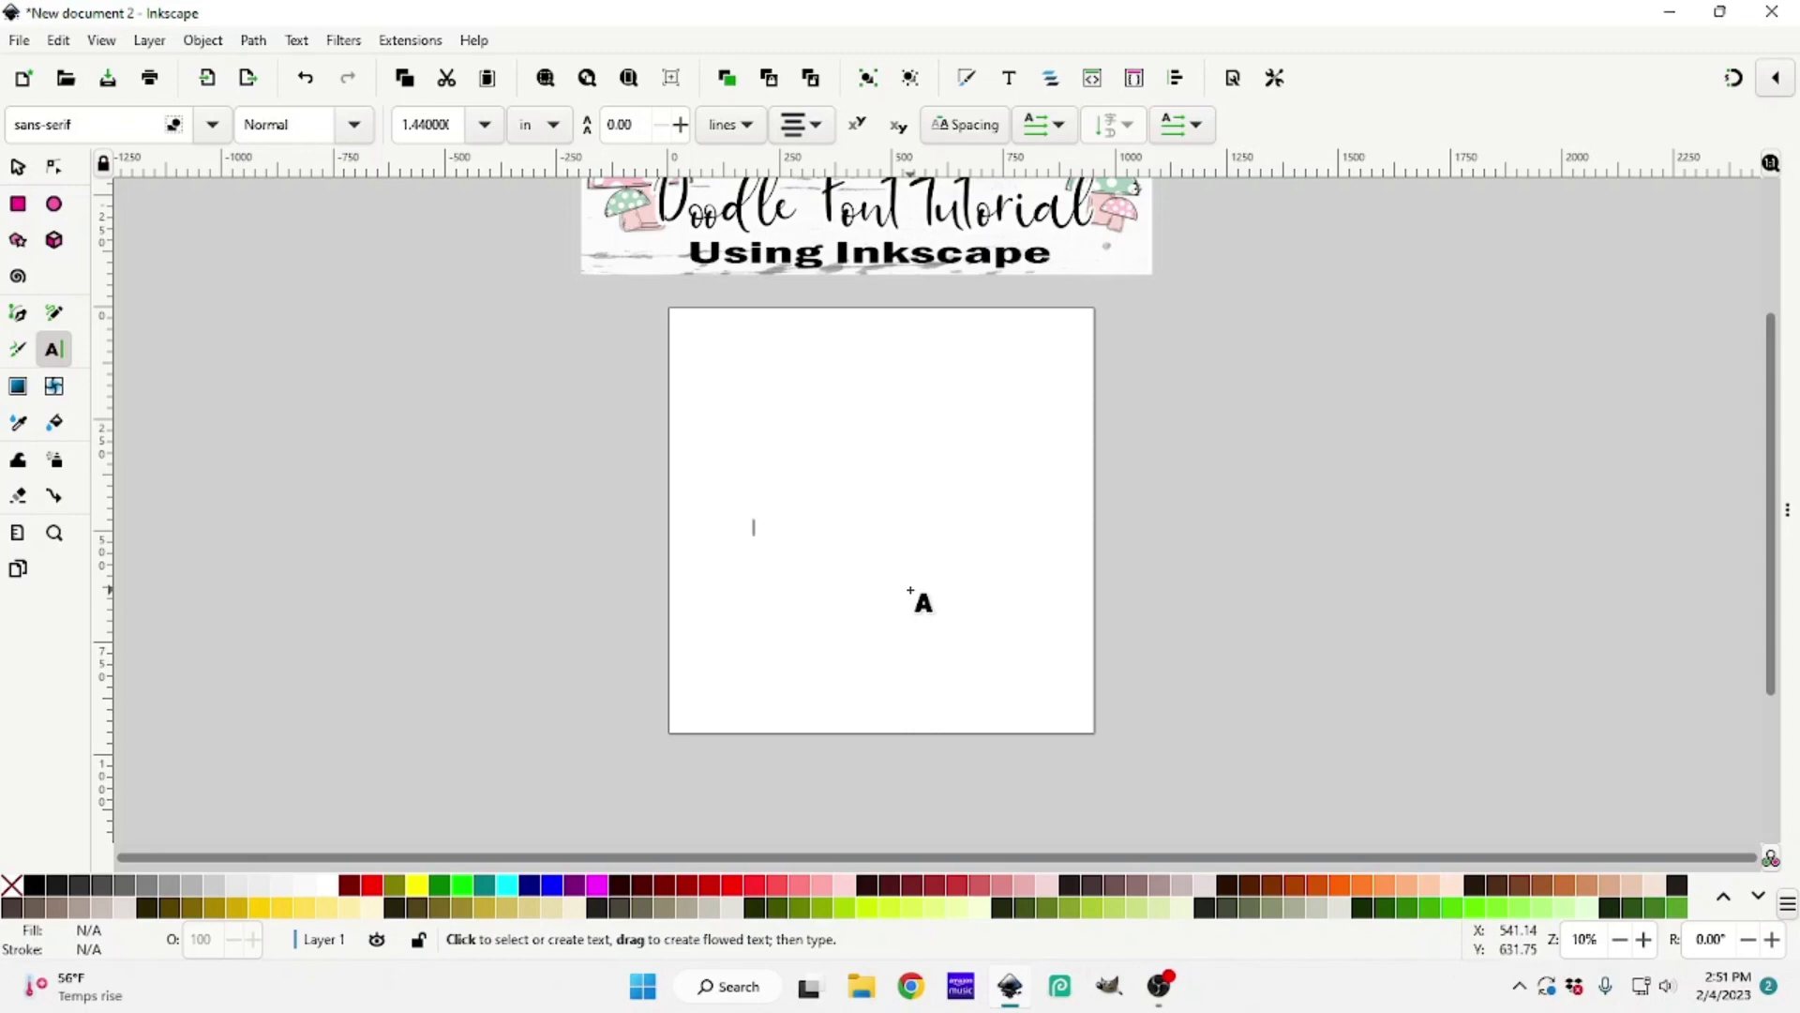
text(MAMA)
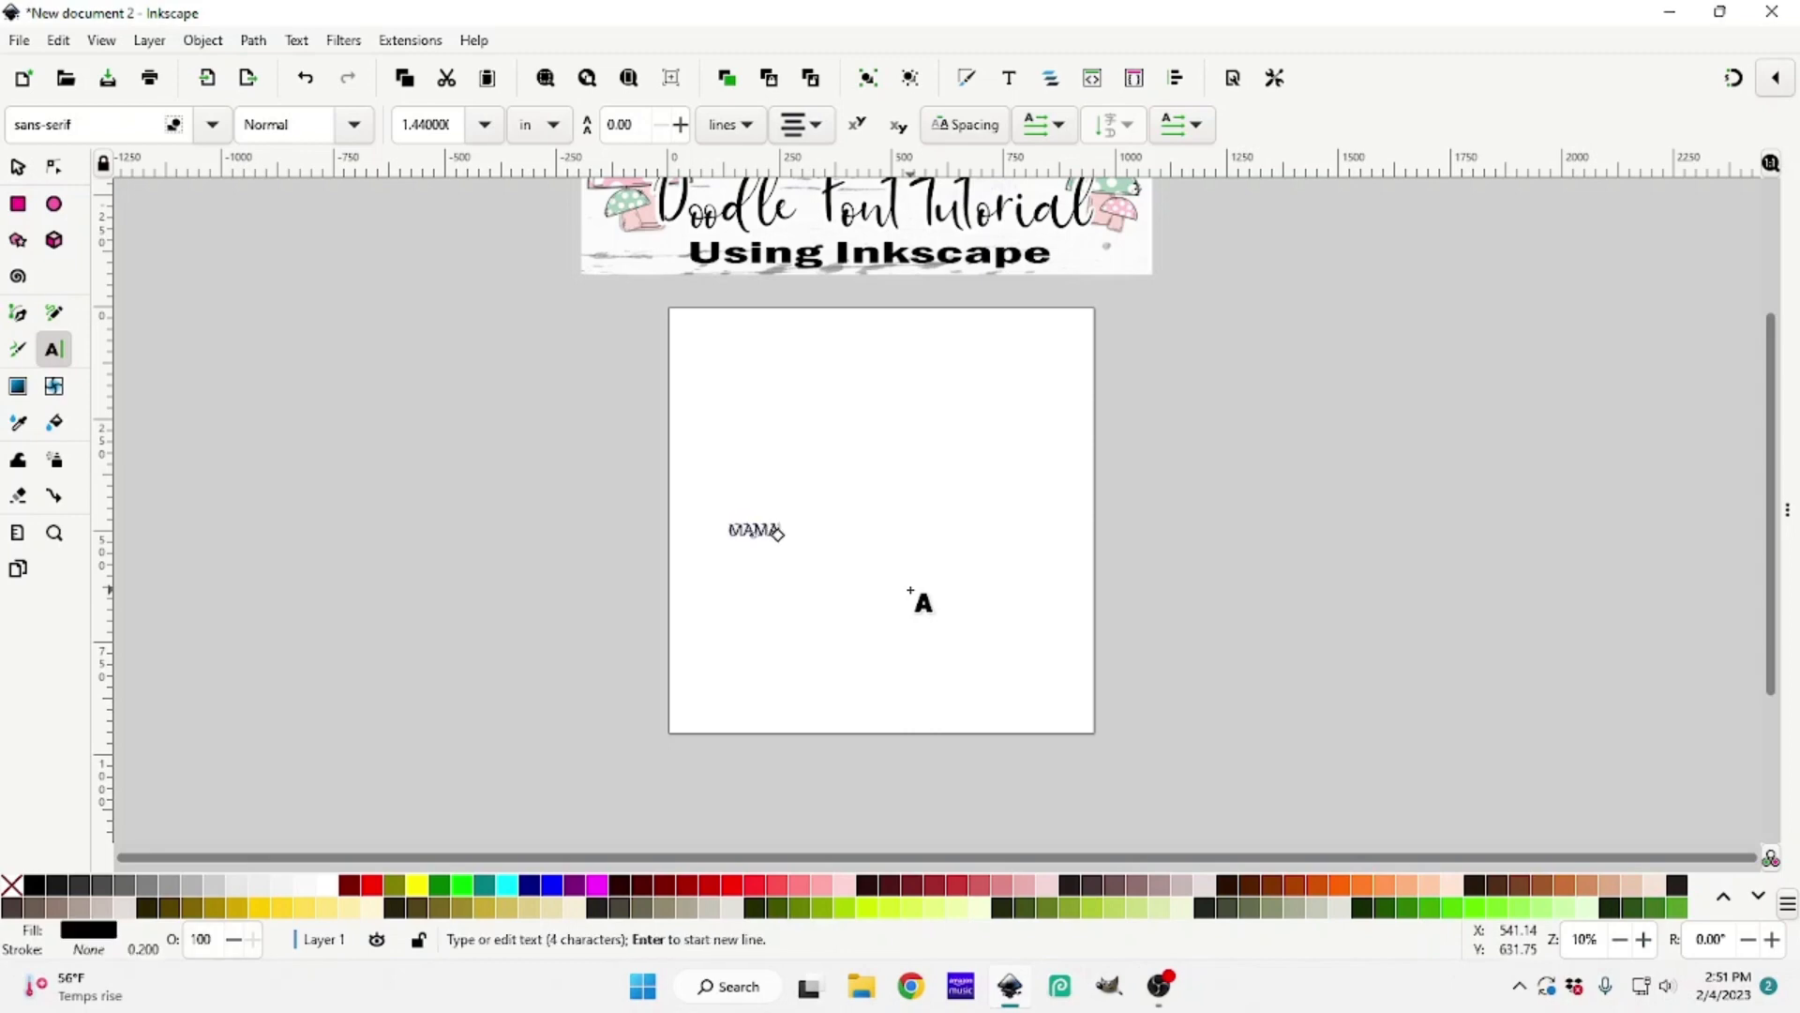
key(Escape)
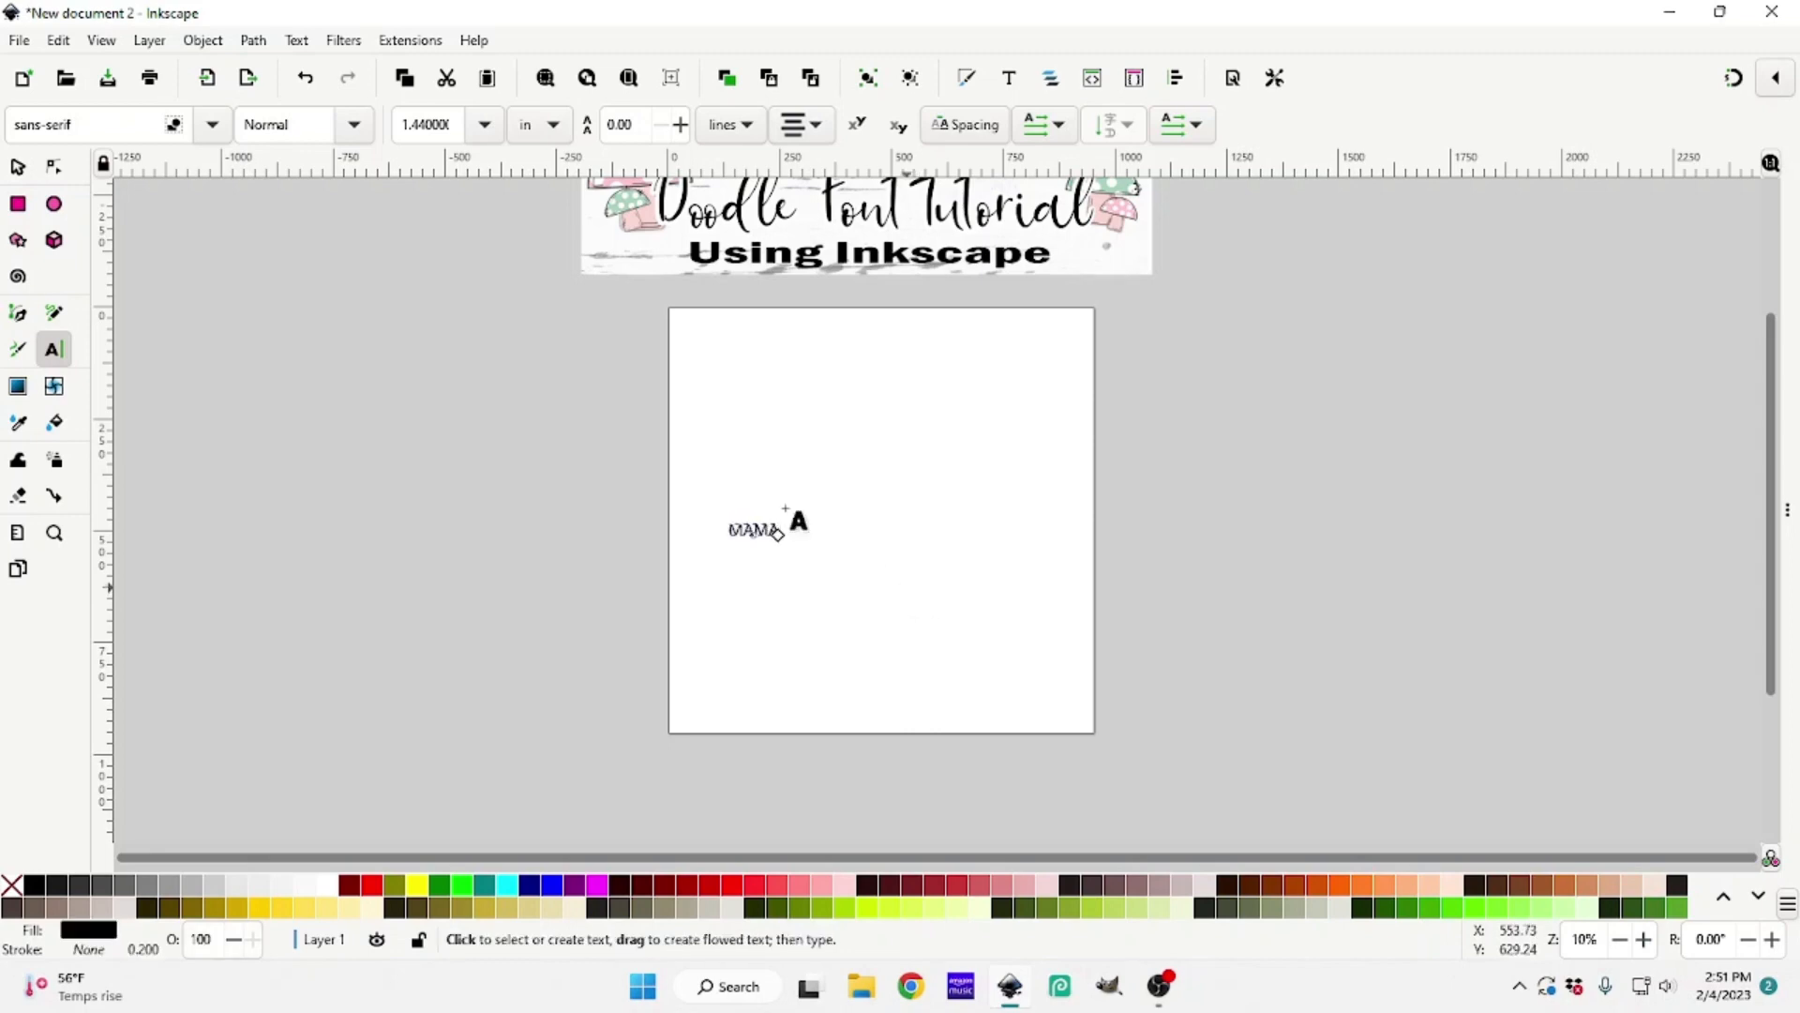
Enlarge the MAMA text to about 867 mm wide and place it across the upper half of the page
click(19, 171)
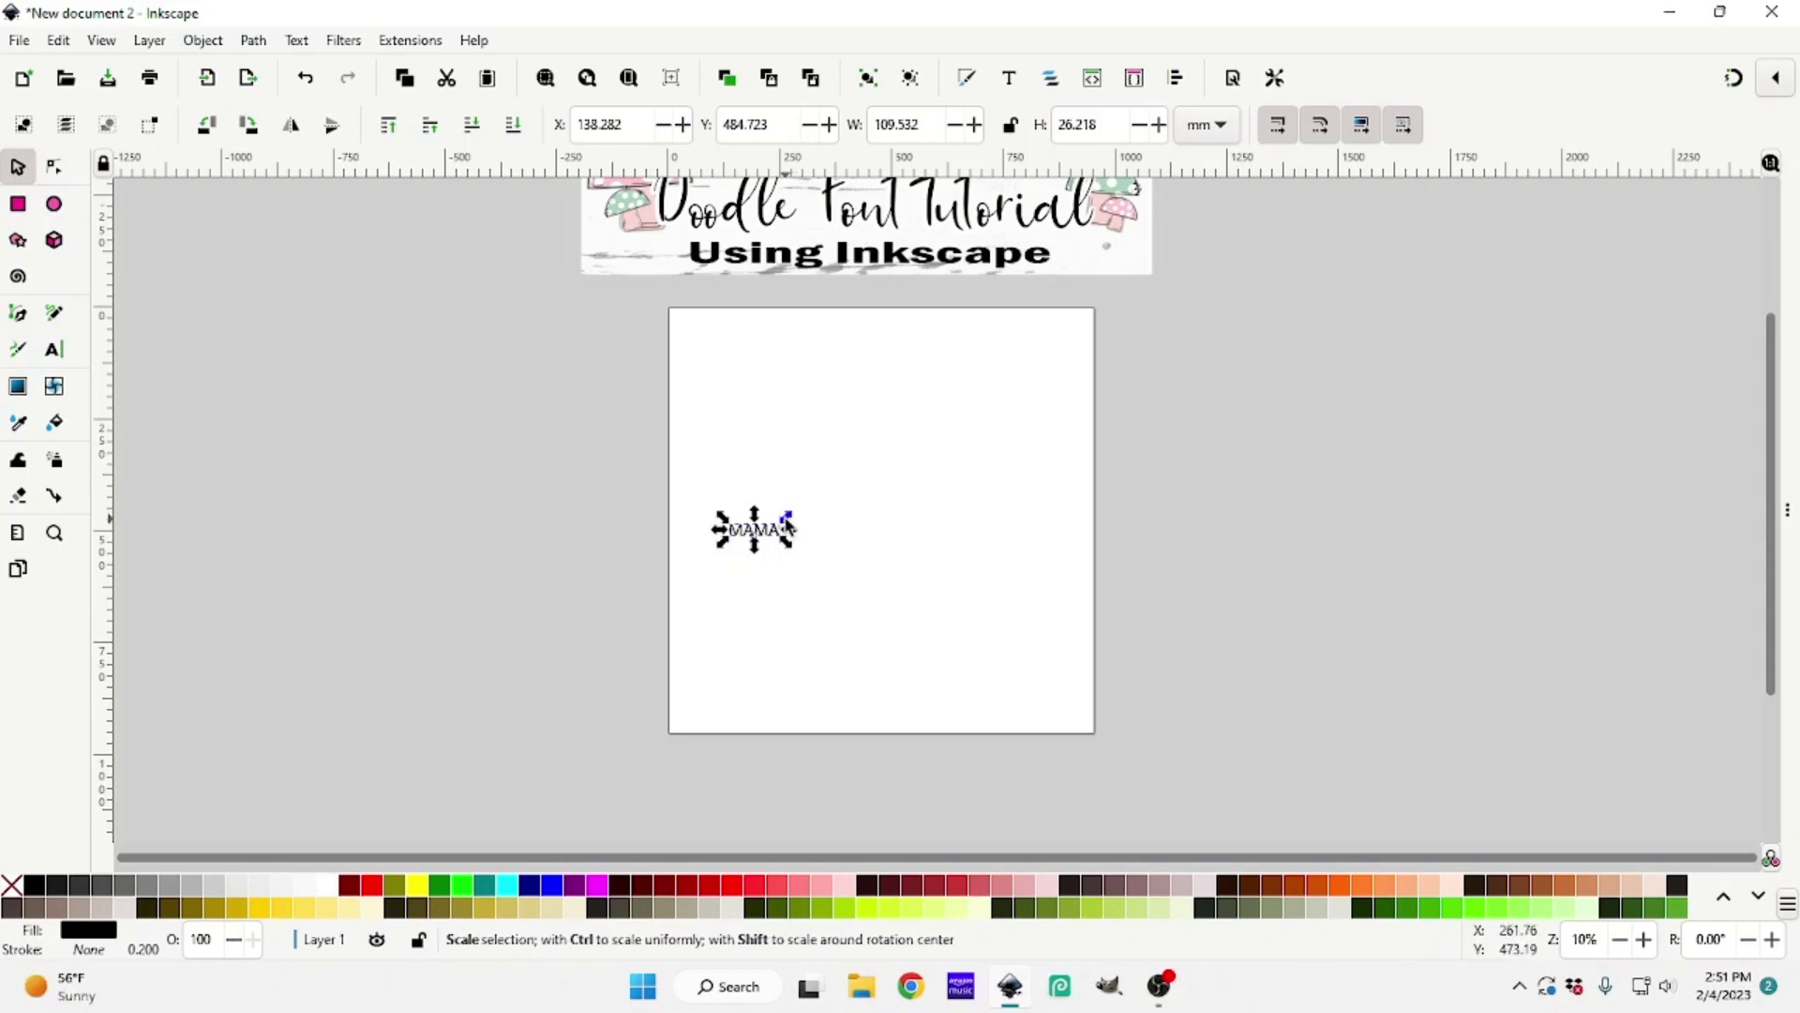
drag(786, 515, 1057, 391)
drag(869, 567, 994, 517)
drag(1176, 407, 1138, 427)
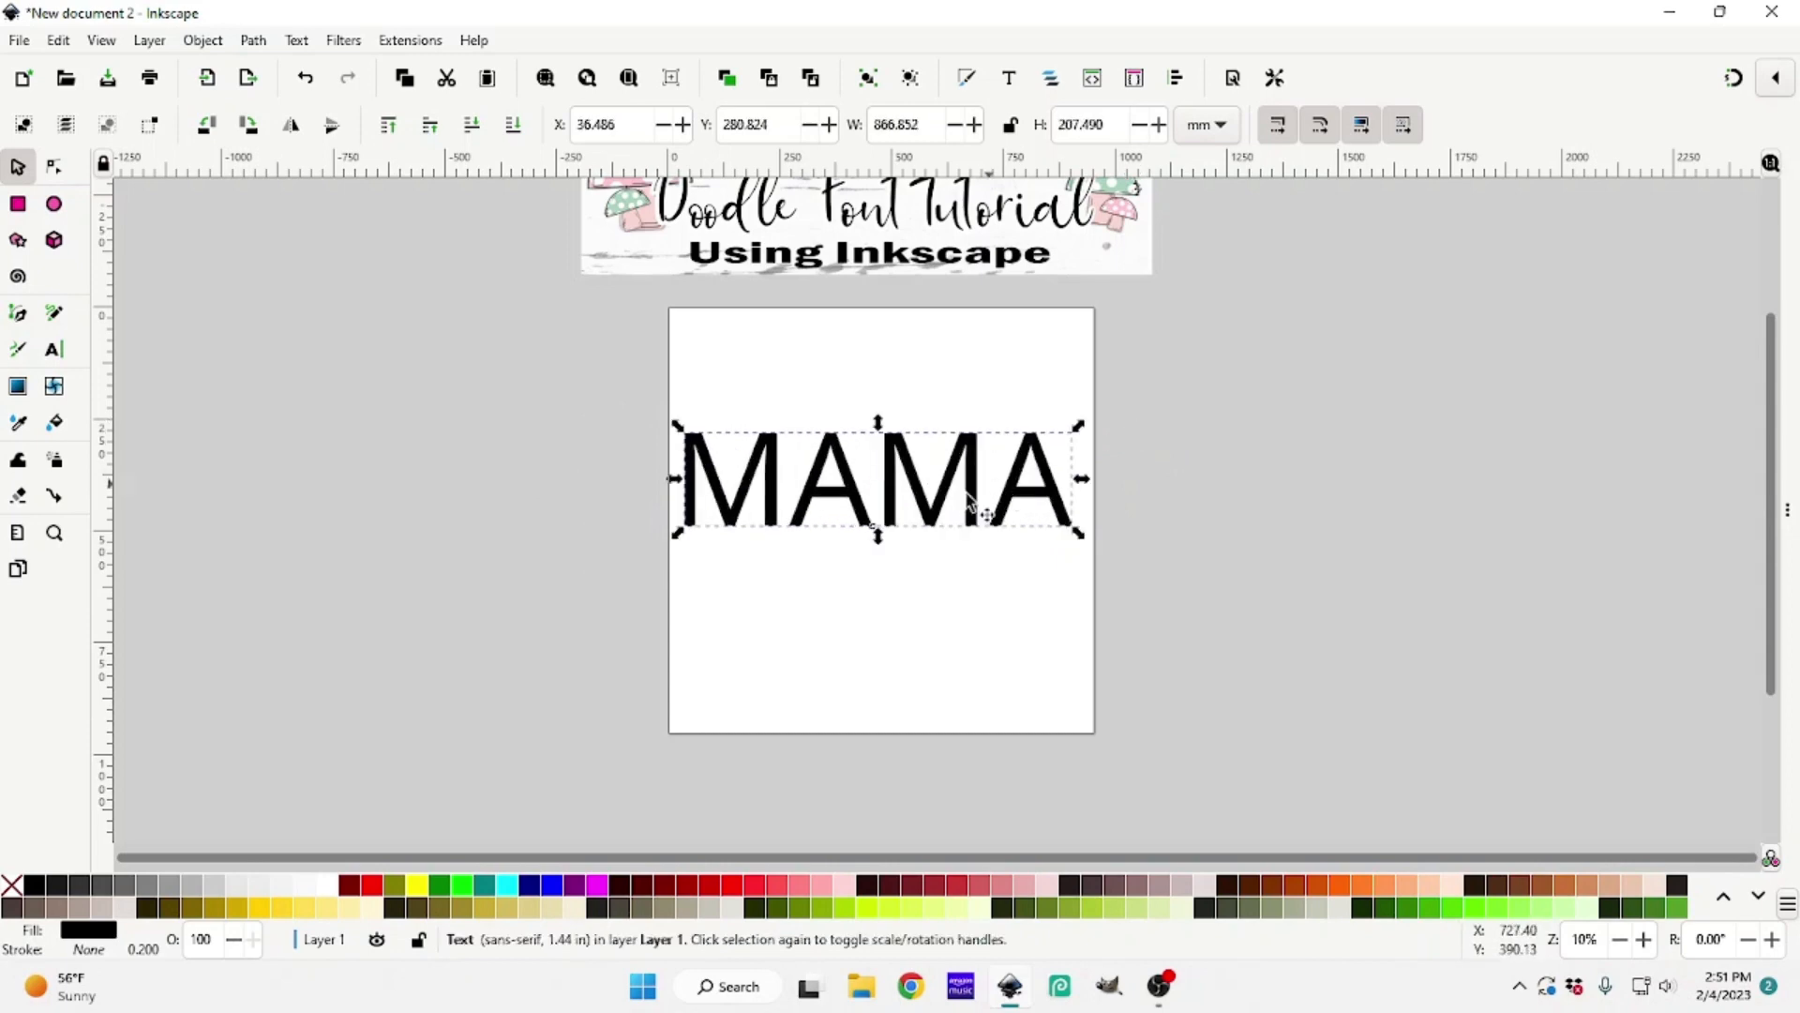
drag(952, 495, 952, 486)
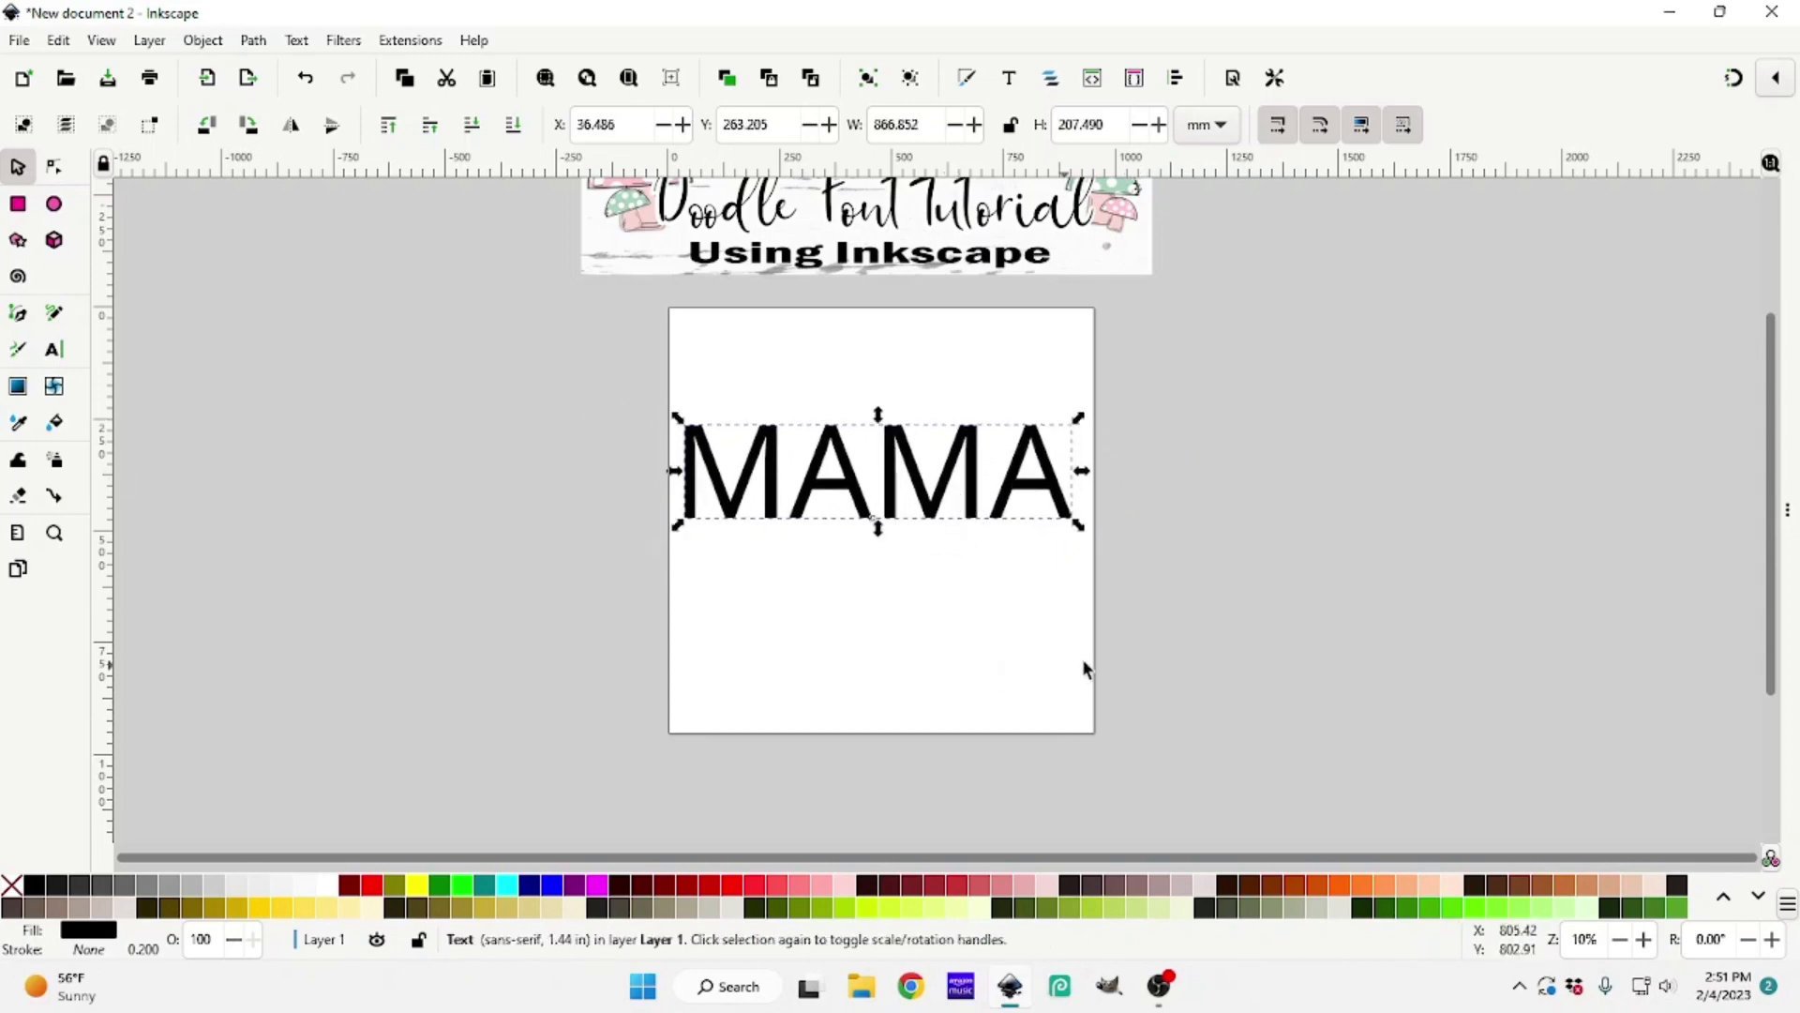
drag(1094, 627, 1335, 642)
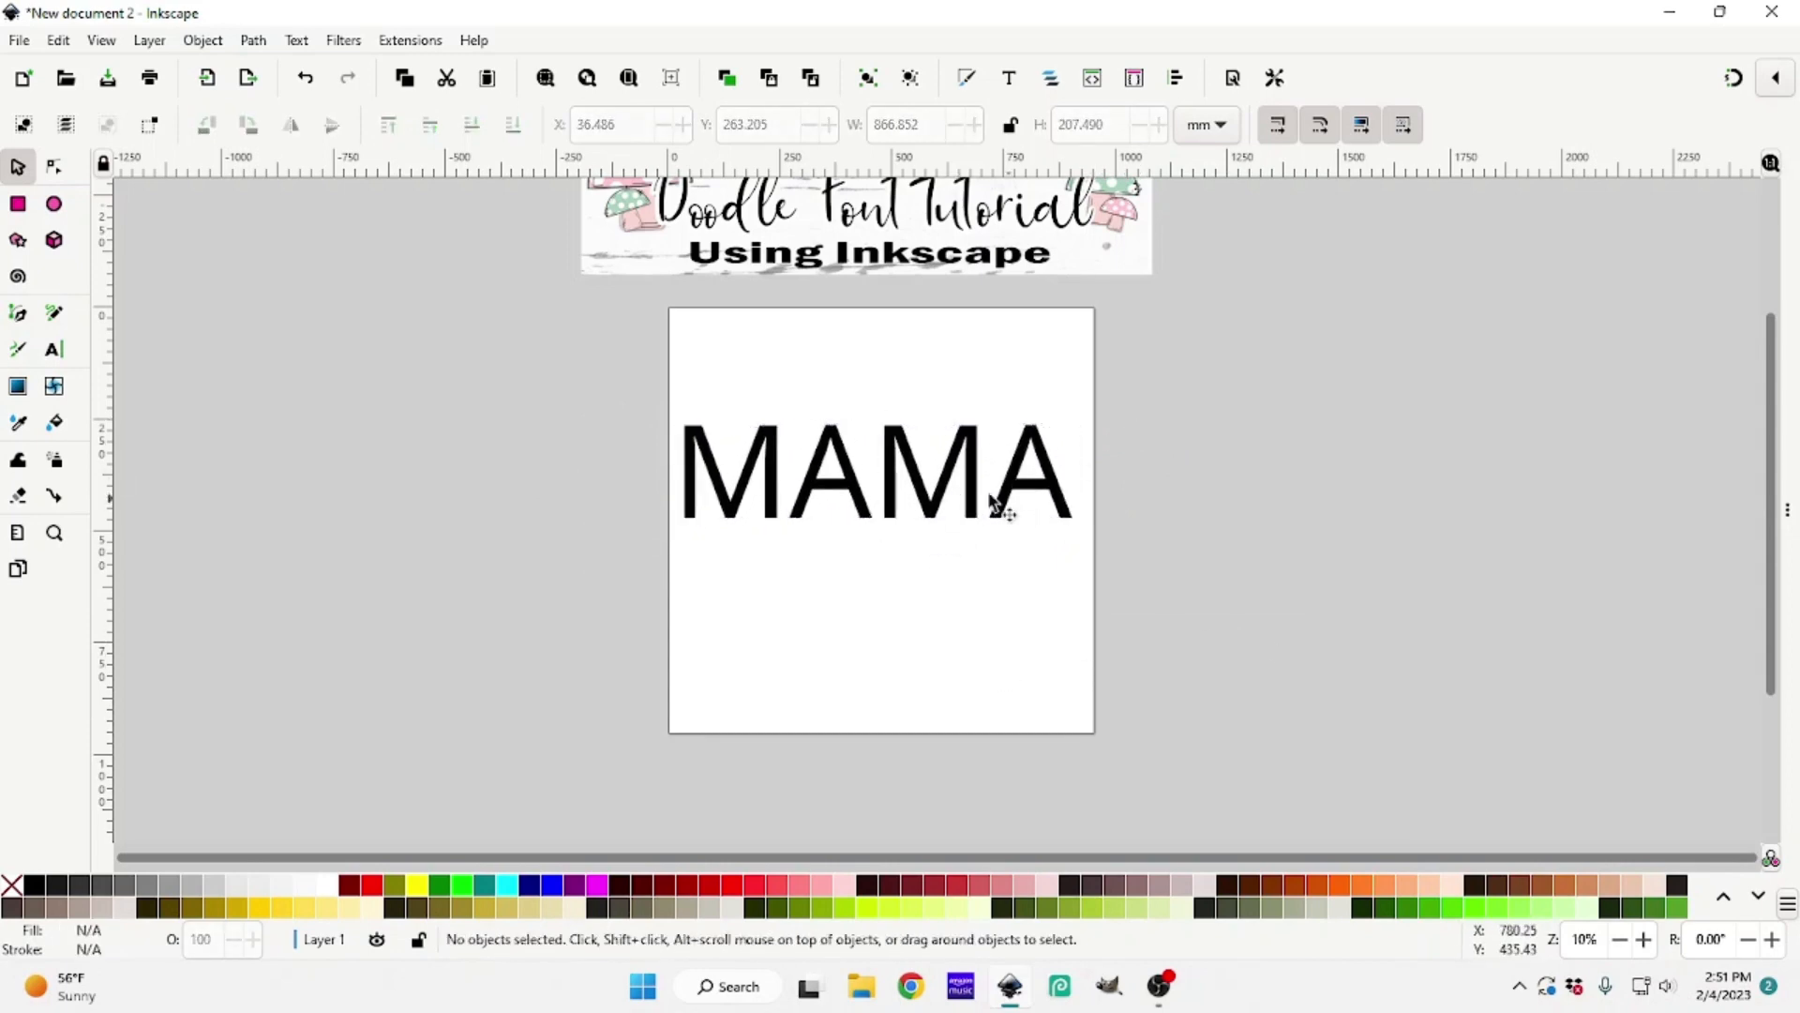
drag(970, 489, 970, 483)
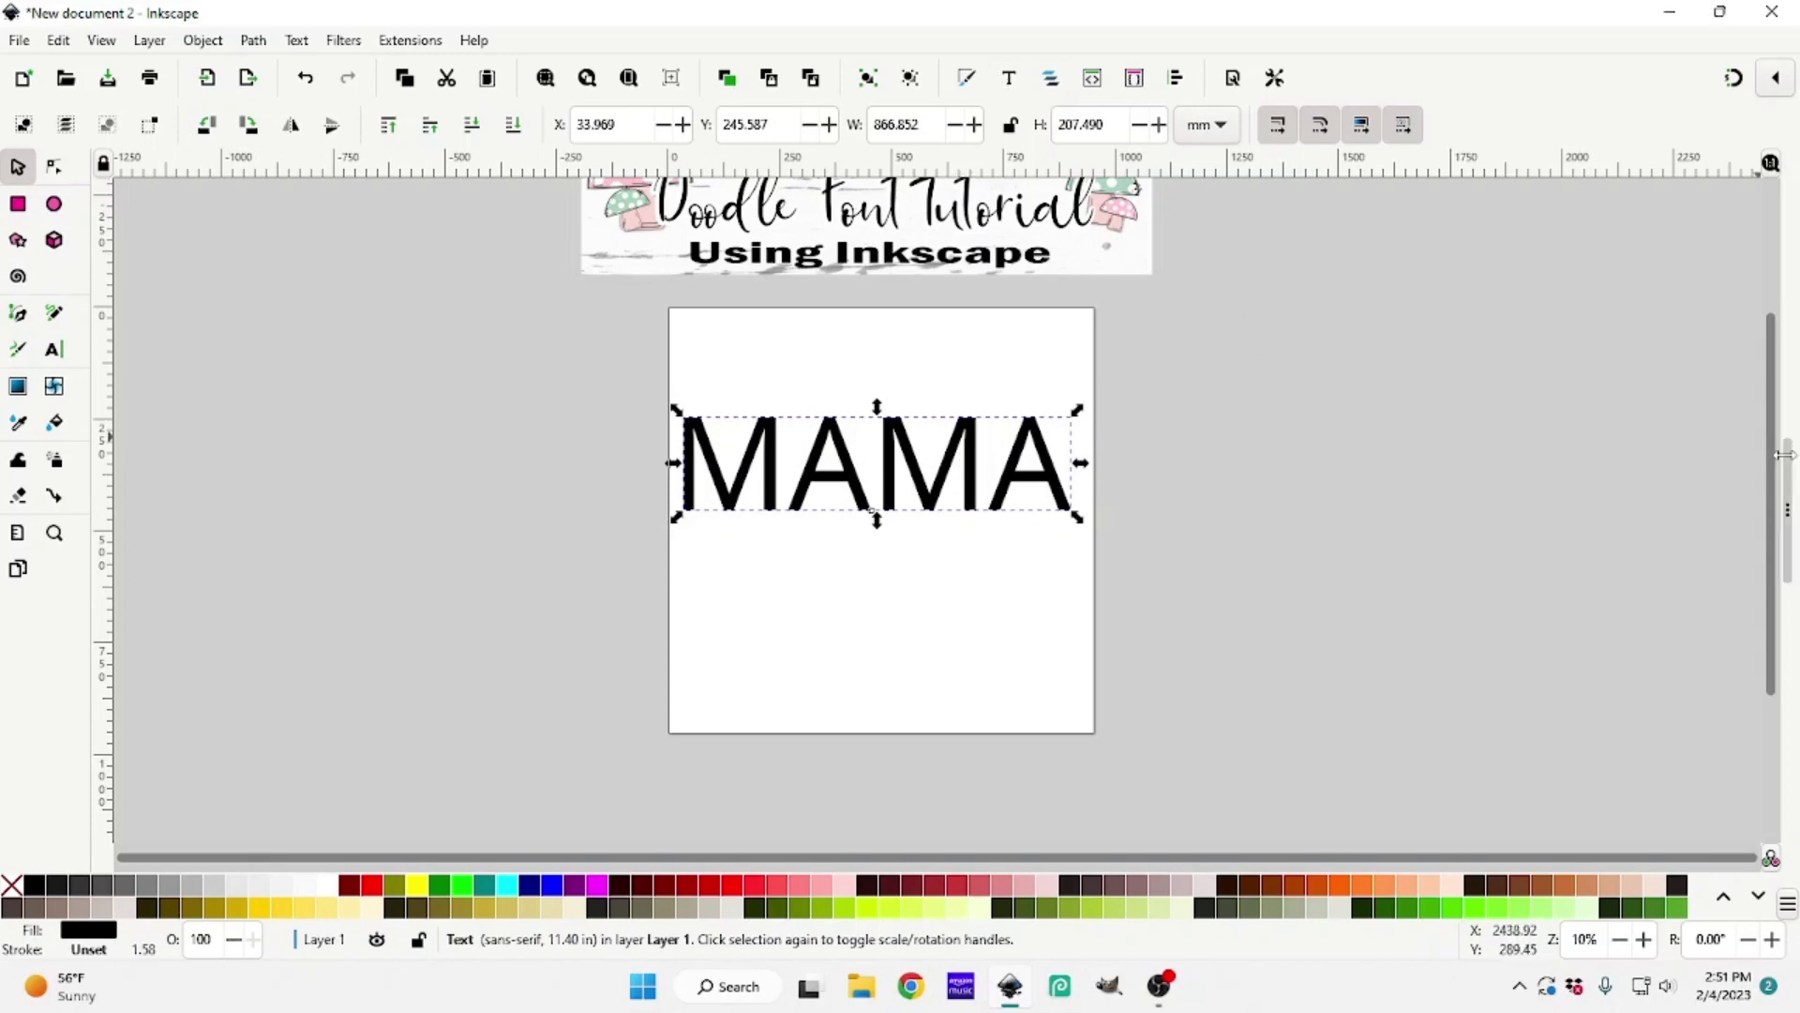
Set the font of the MAMA text to Bubblegum Sans in the Normal style
mouse_move(1786, 460)
mouse_down()
mouse_move(1472, 494)
mouse_move(1789, 508)
mouse_move(1559, 519)
mouse_move(1793, 536)
mouse_move(1437, 526)
mouse_up()
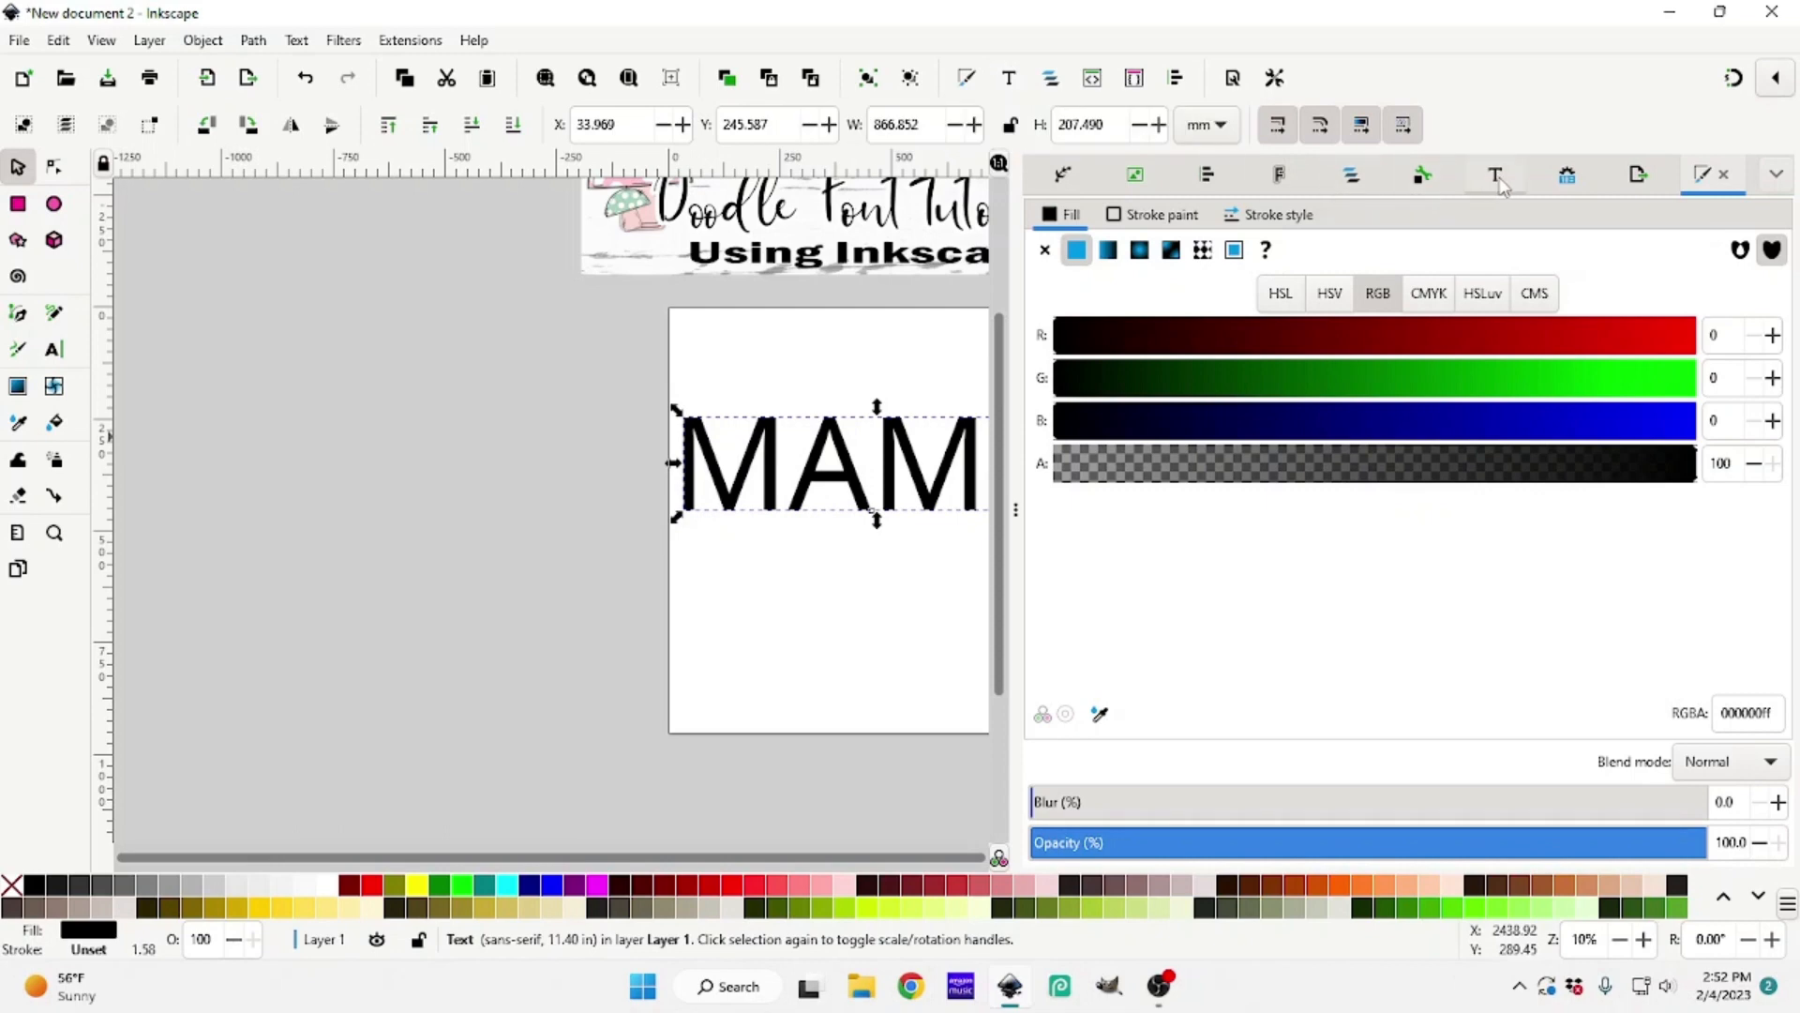
click(1498, 176)
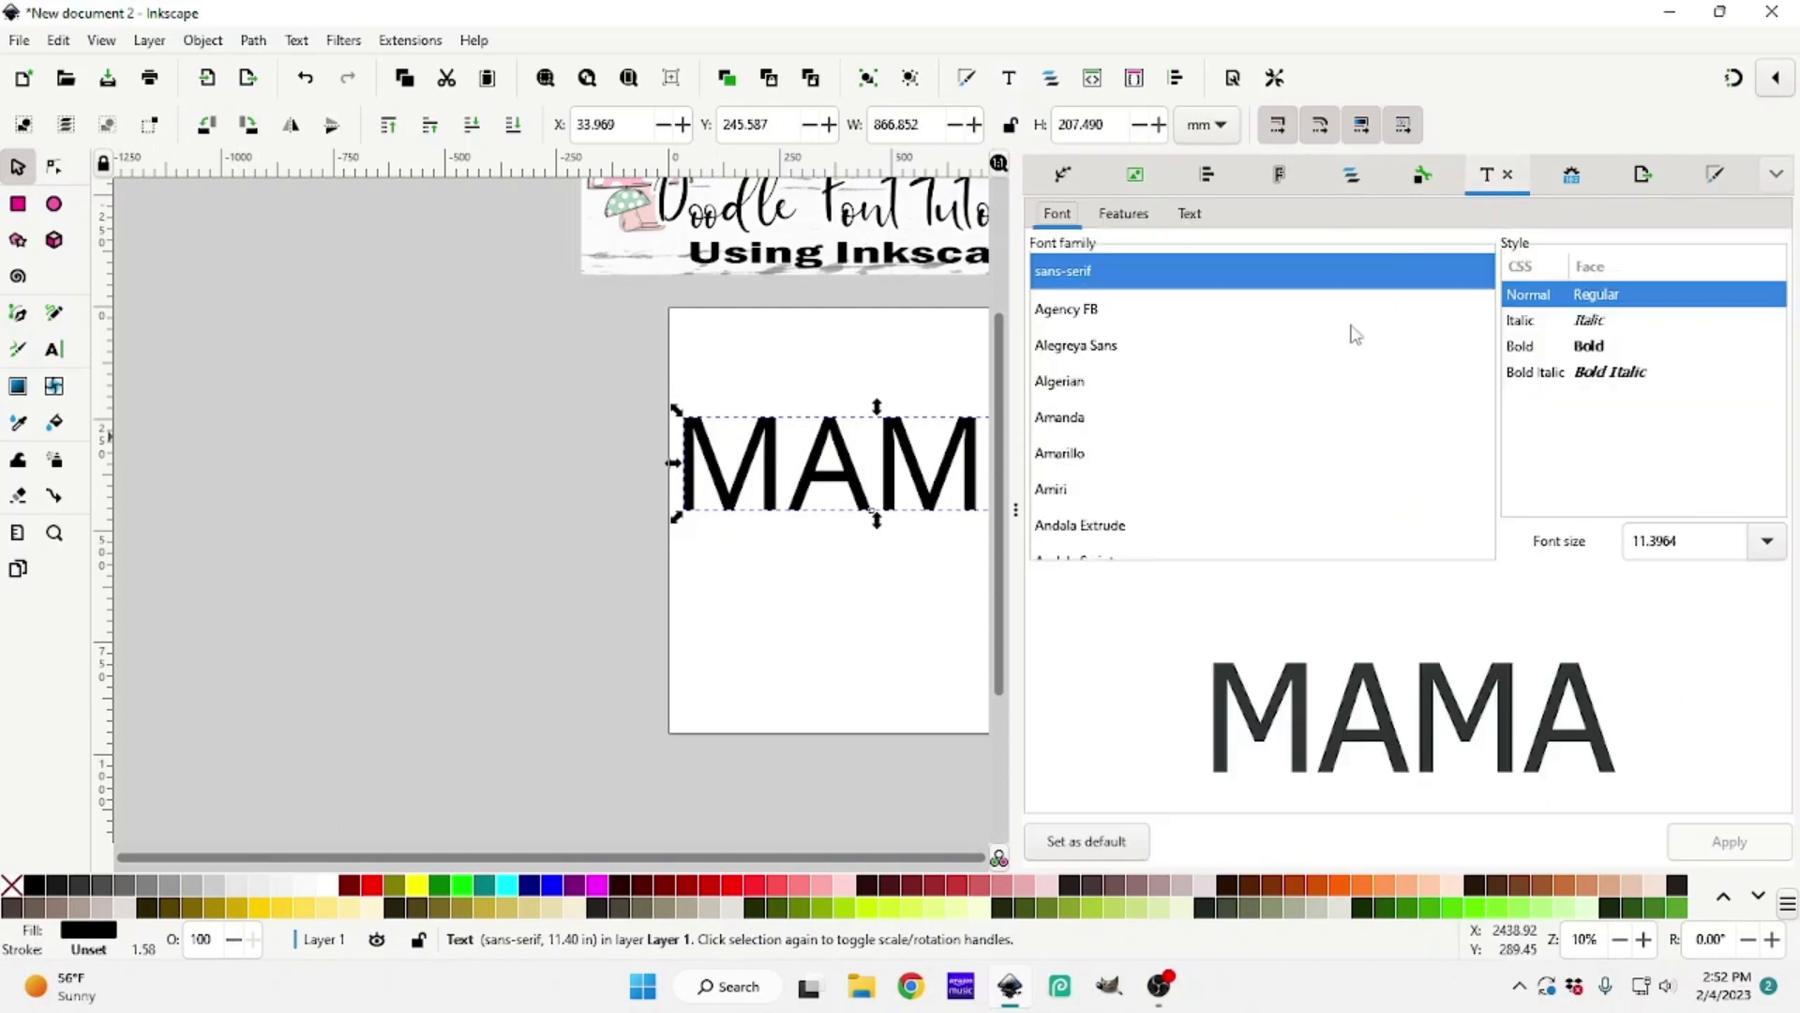
click(1148, 385)
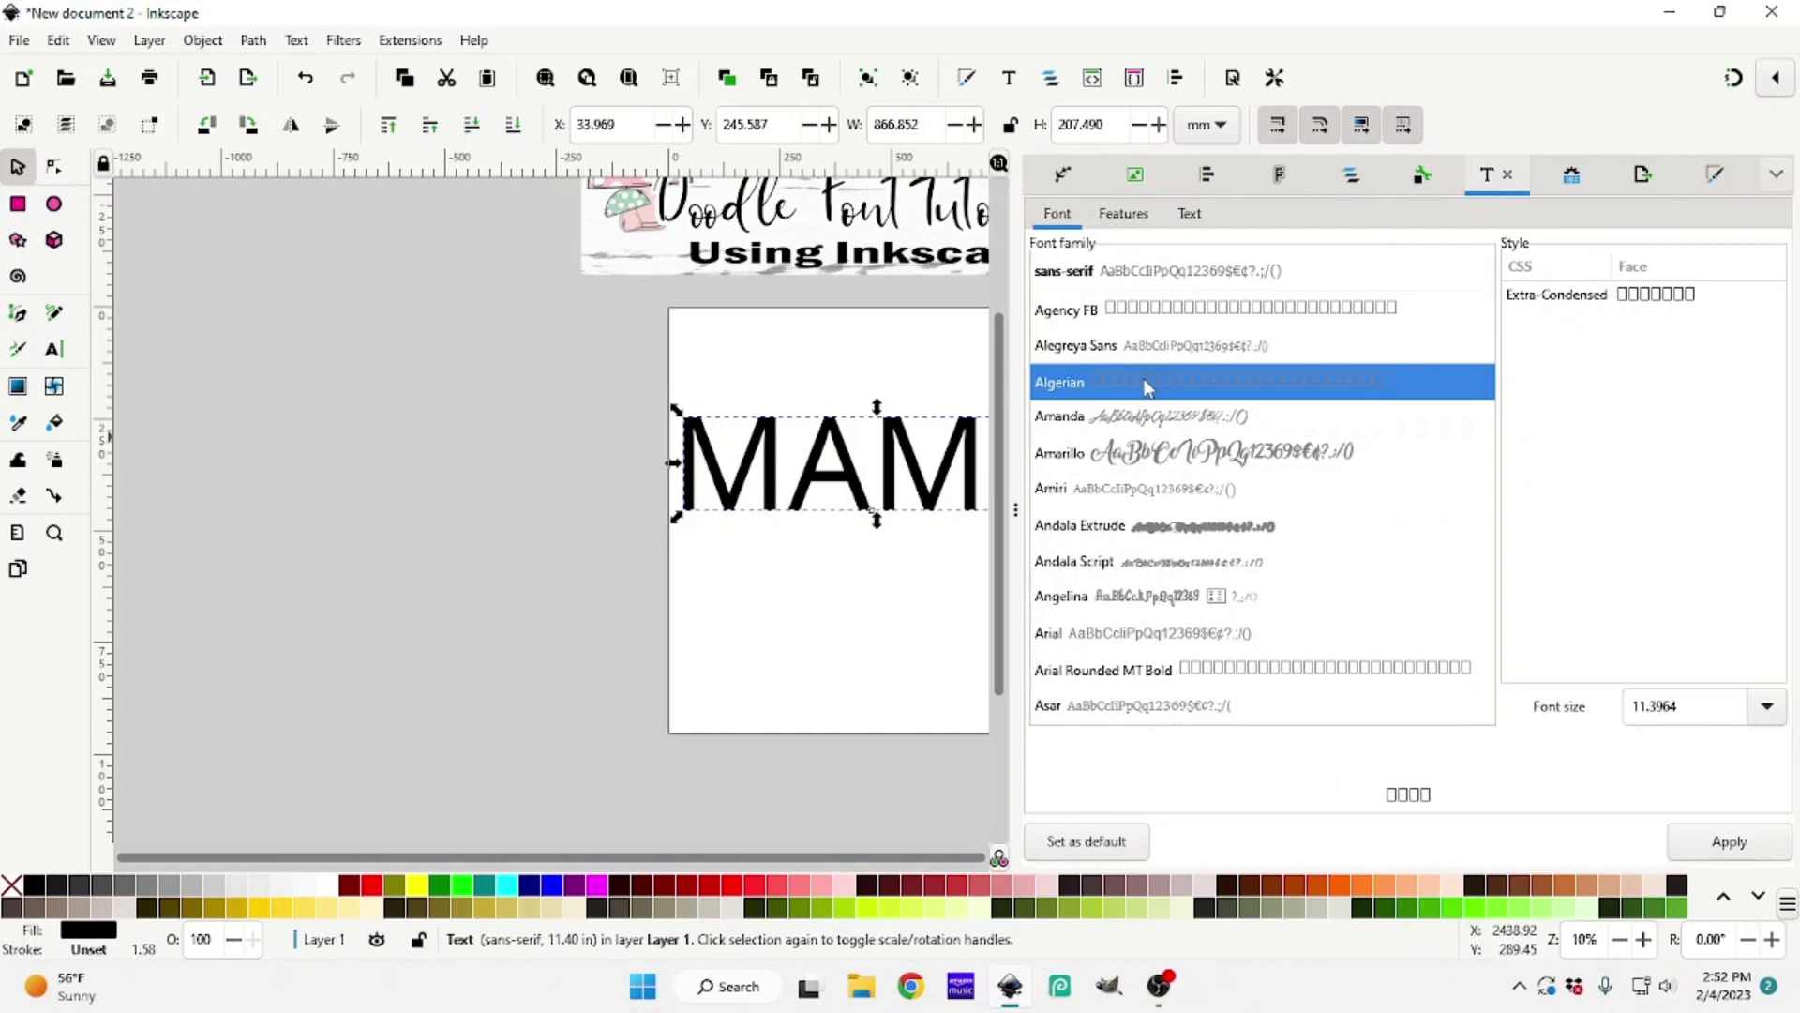
text(BUB)
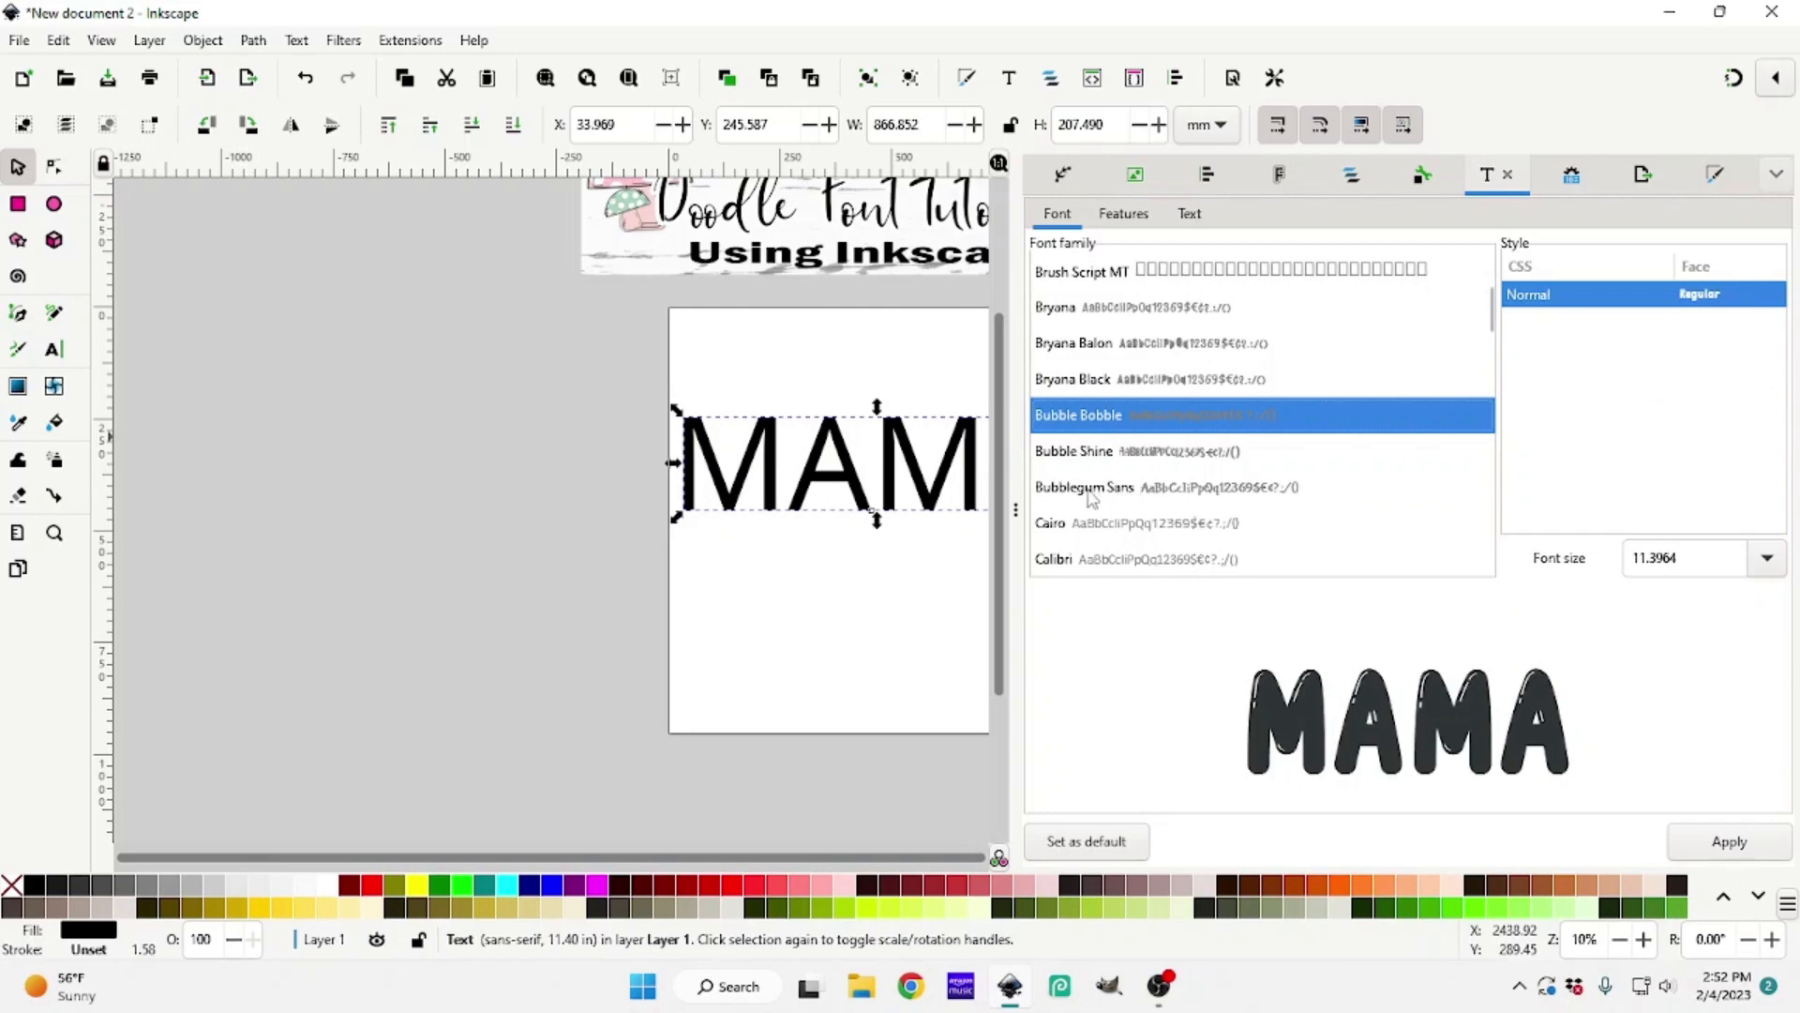
click(1091, 495)
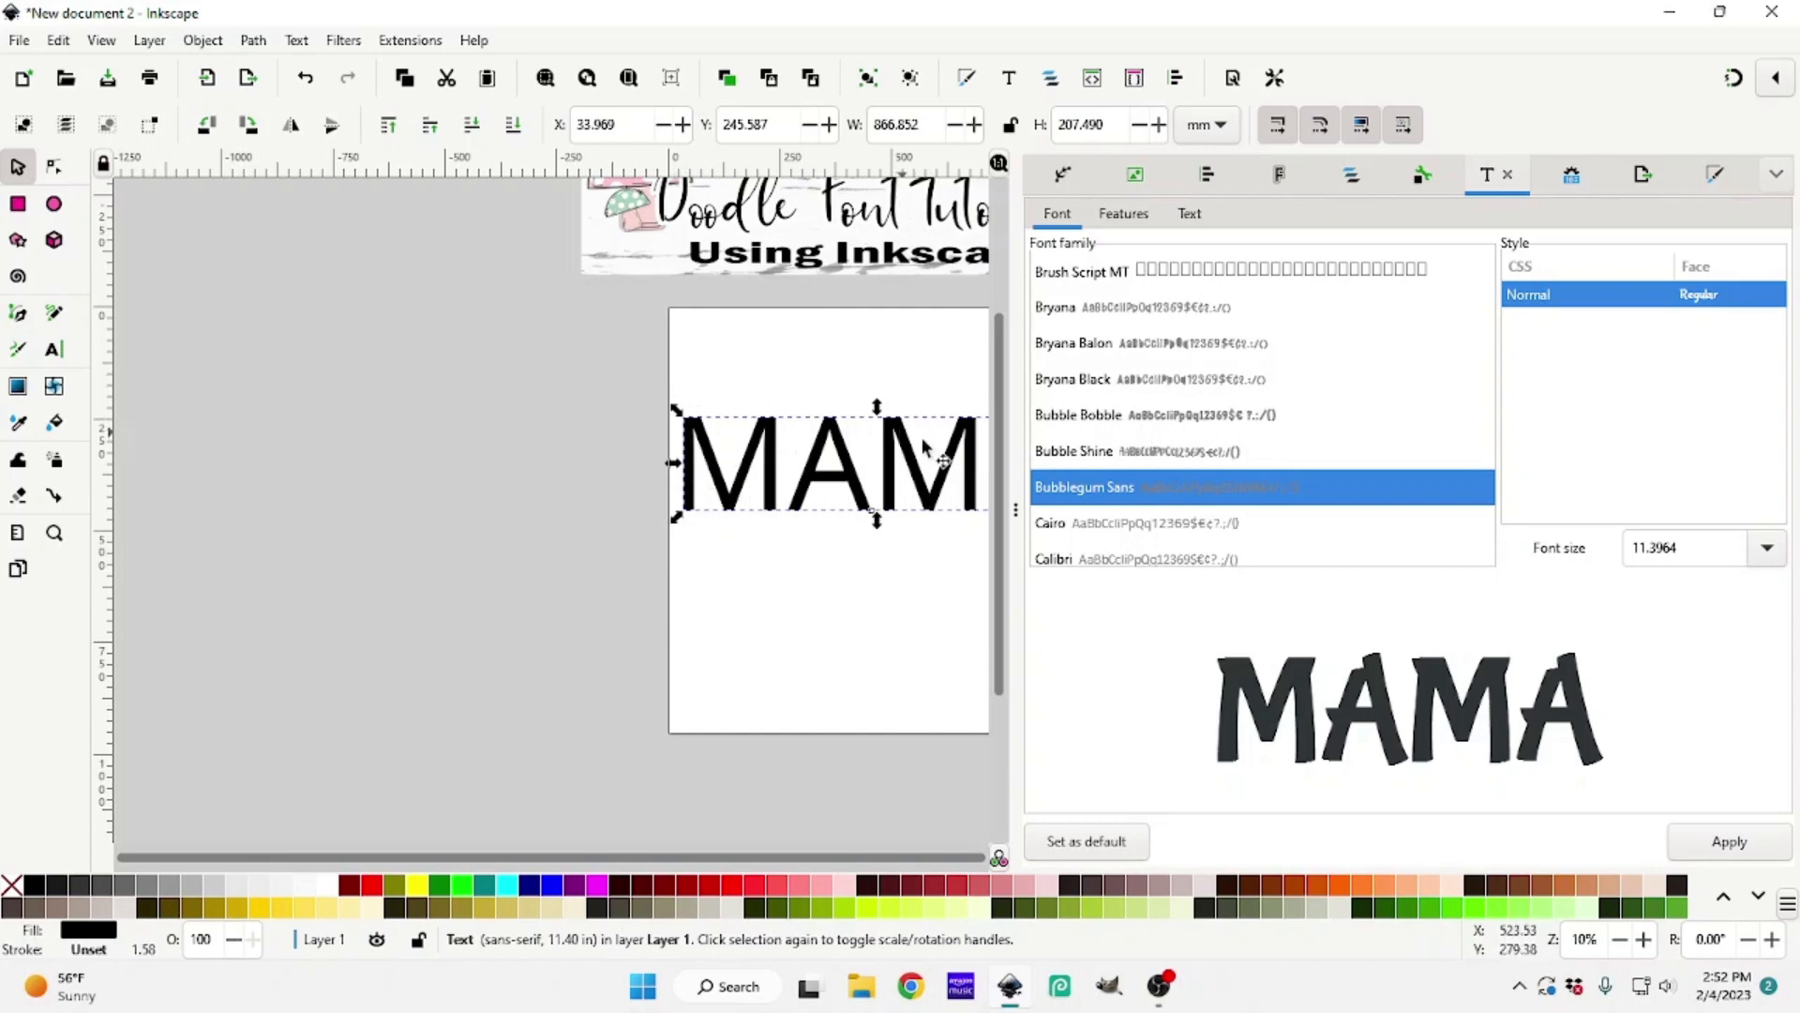
click(1756, 856)
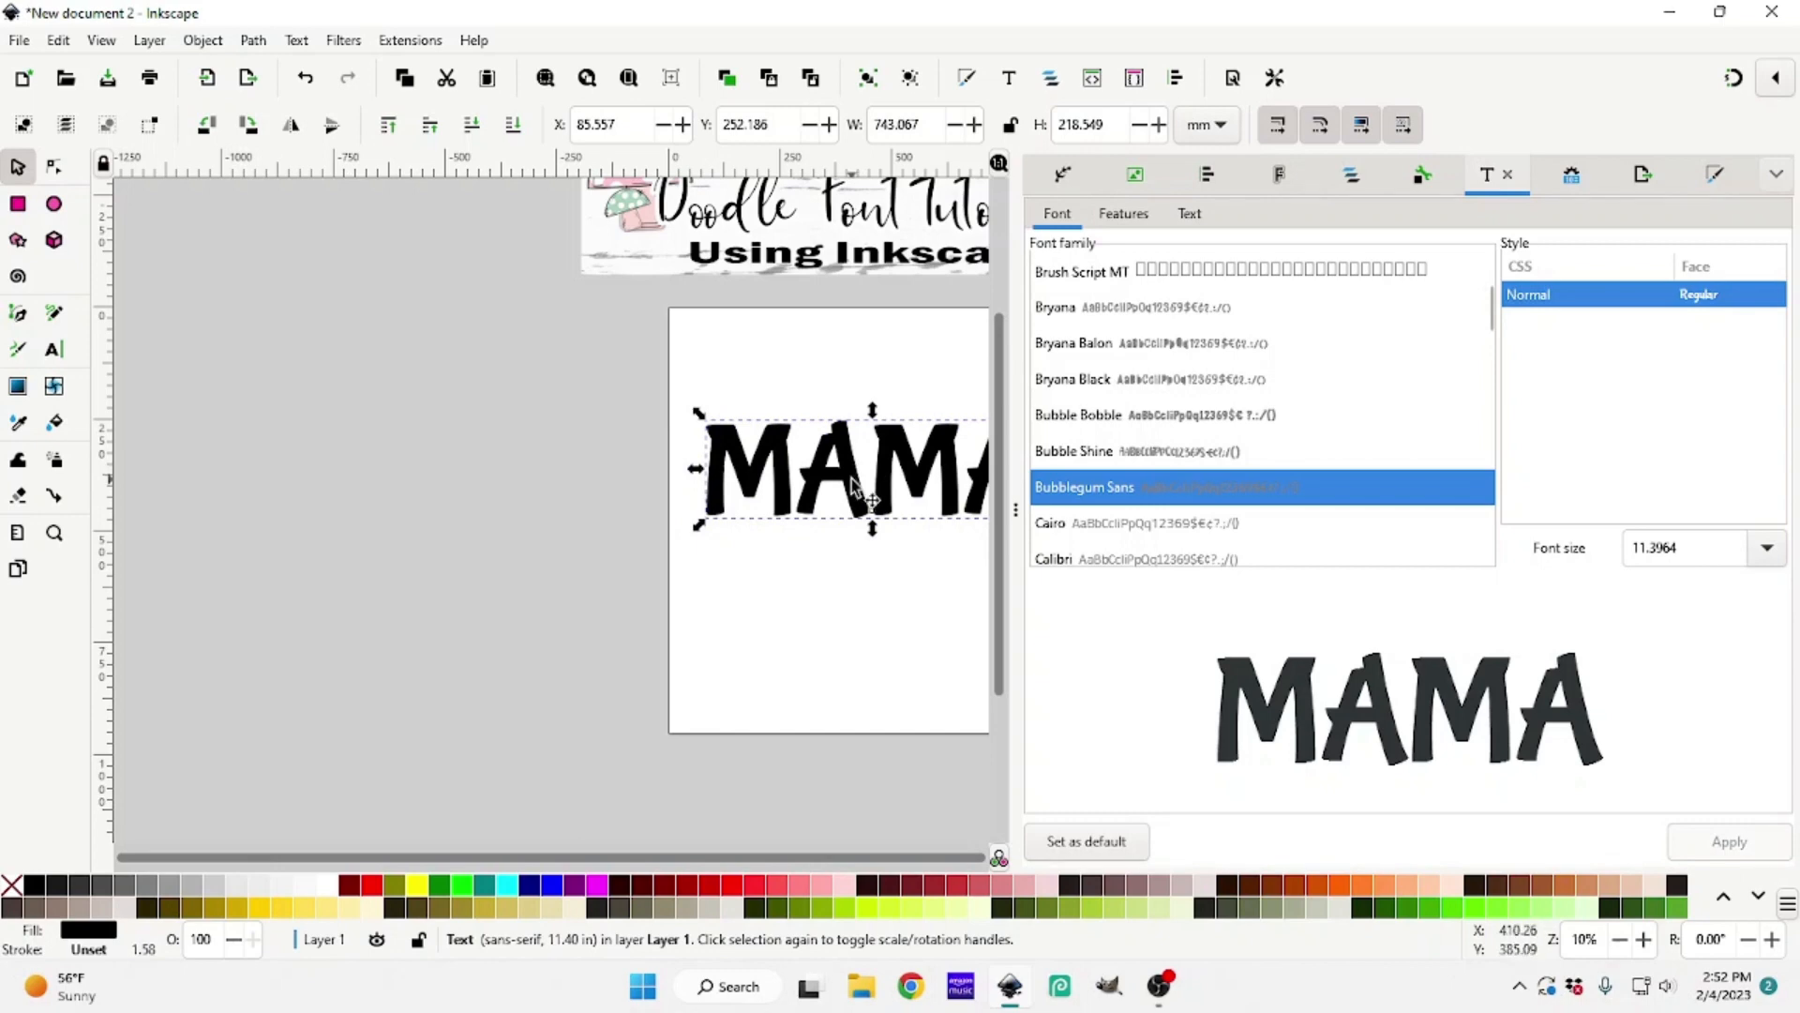
Move the MAMA text off the page onto the empty canvas to the left of it
drag(851, 483, 443, 434)
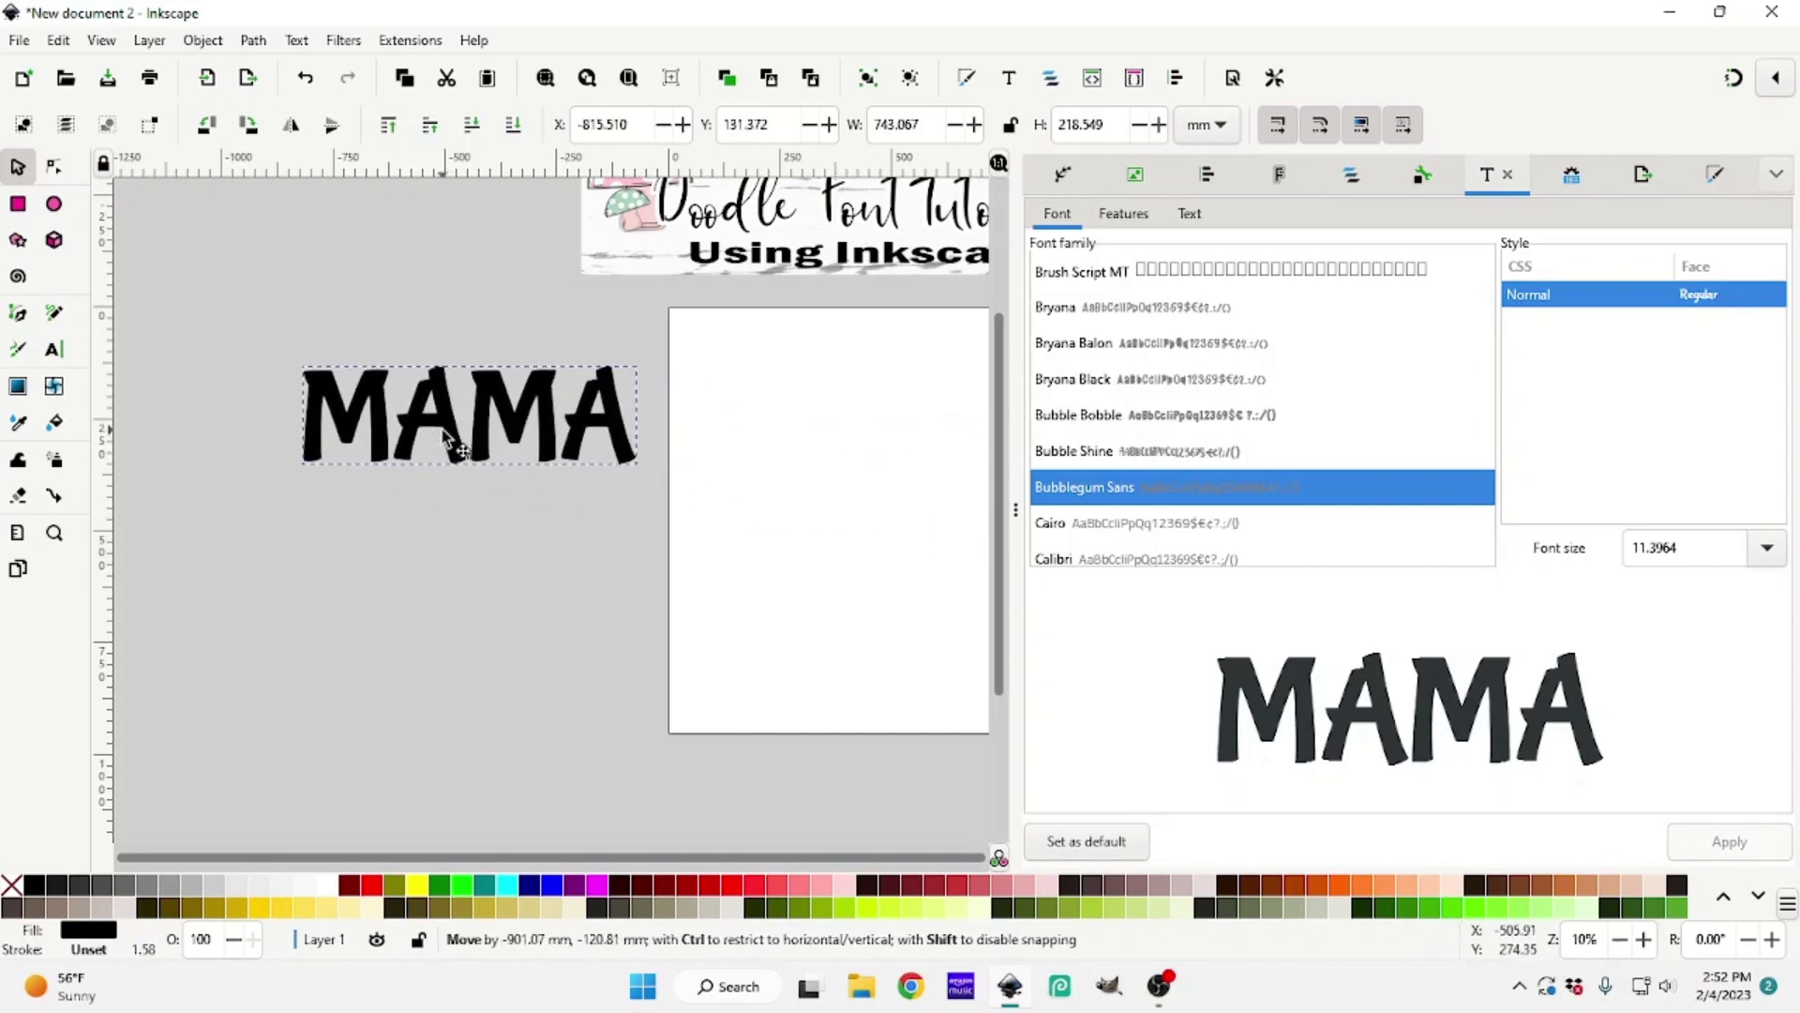
drag(1016, 583, 1799, 624)
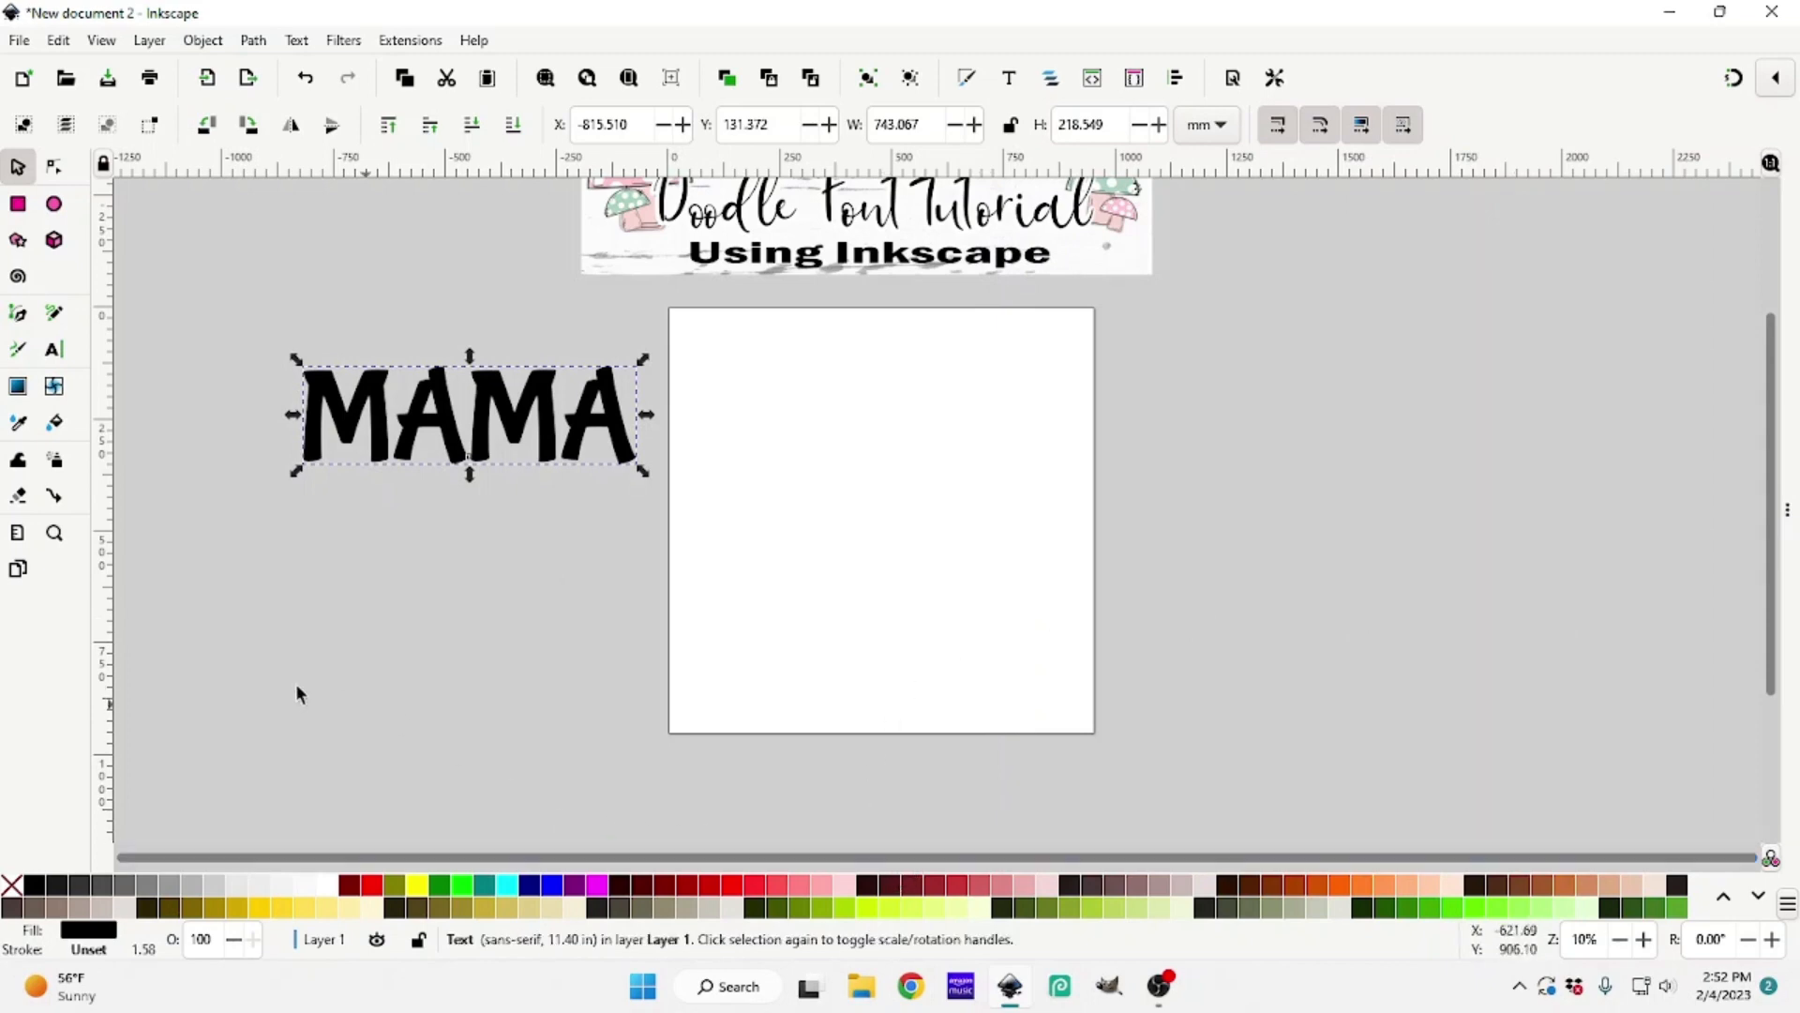
drag(299, 694, 622, 733)
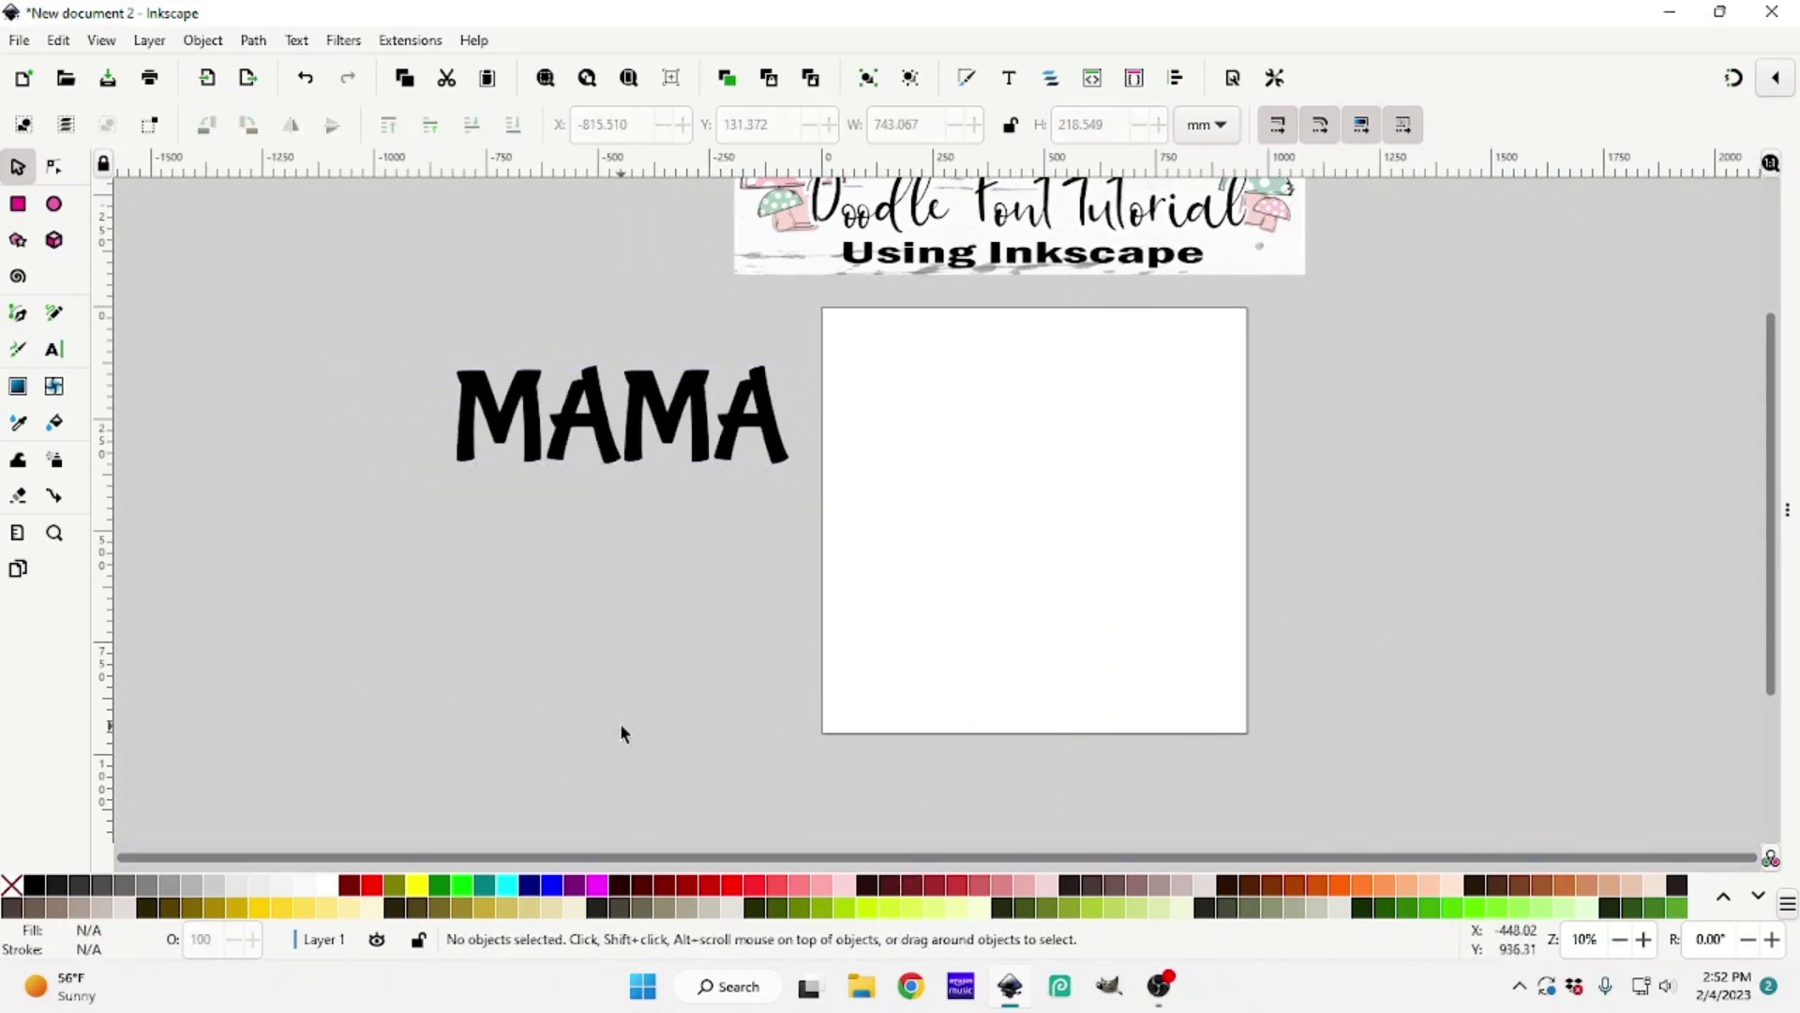
Duplicate the MAMA text twice and place the copies one below the other under the original
key(plus)
key(plus)
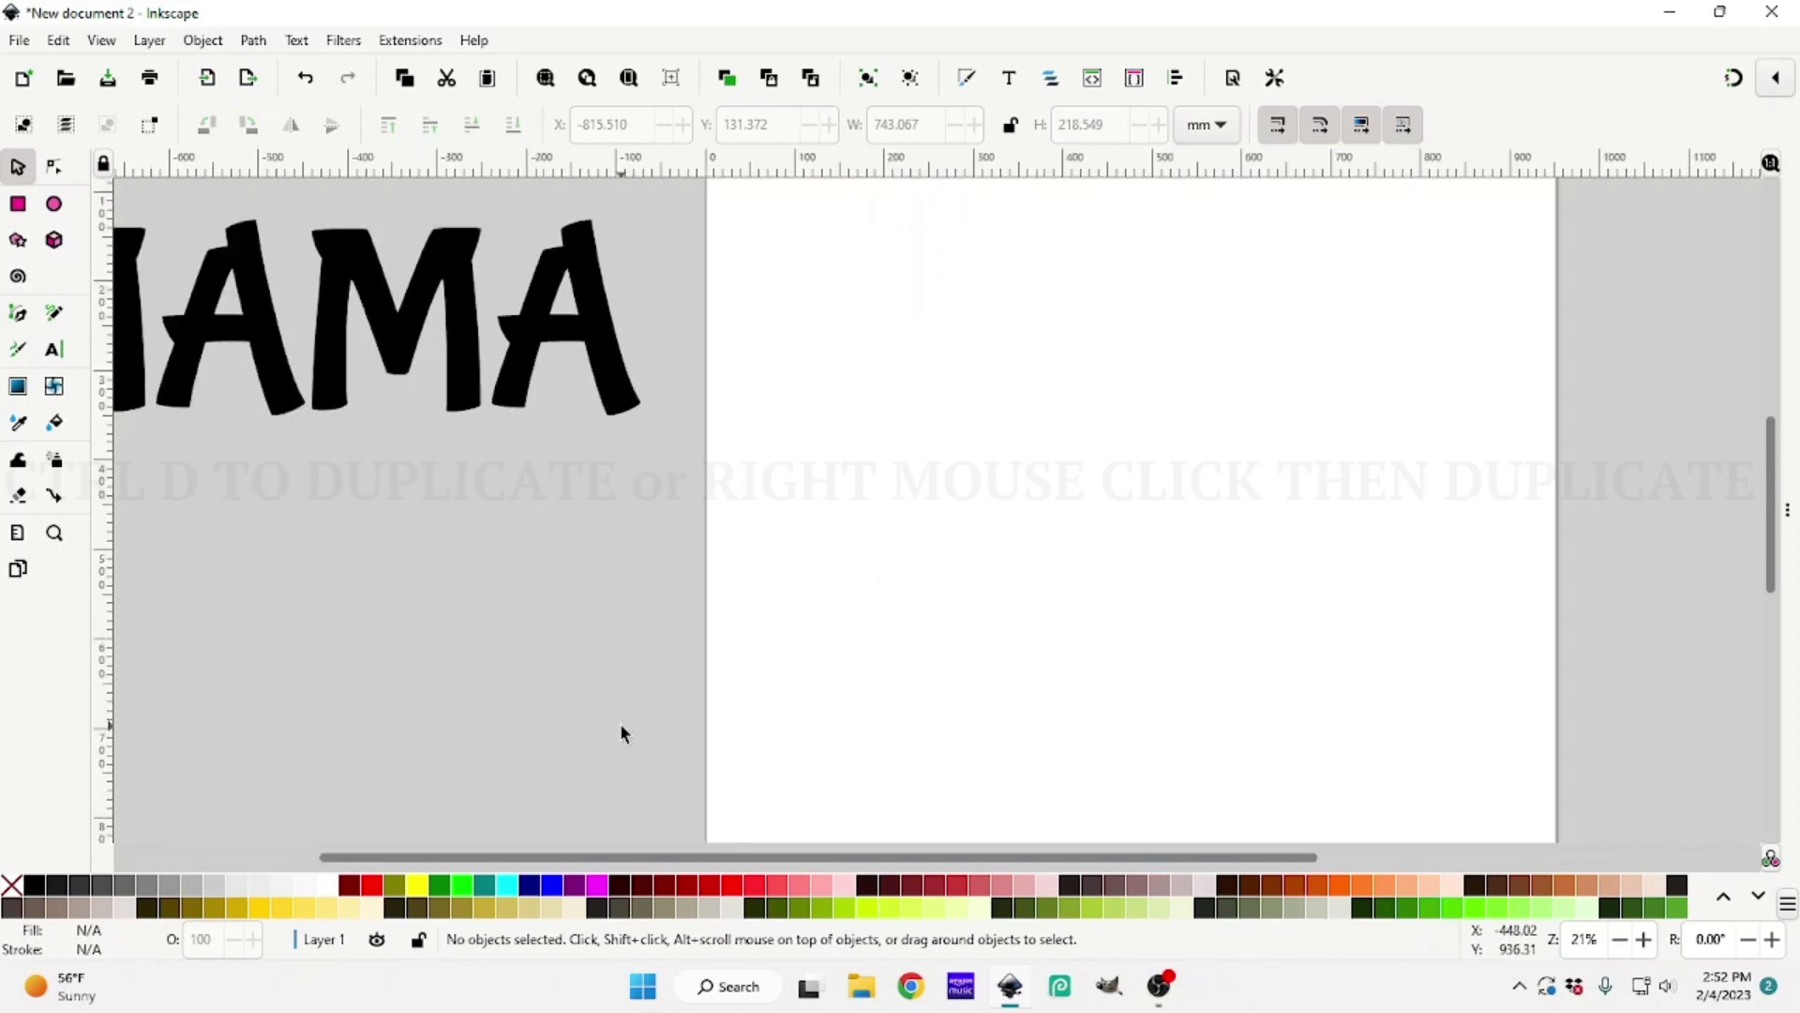
drag(705, 857, 507, 856)
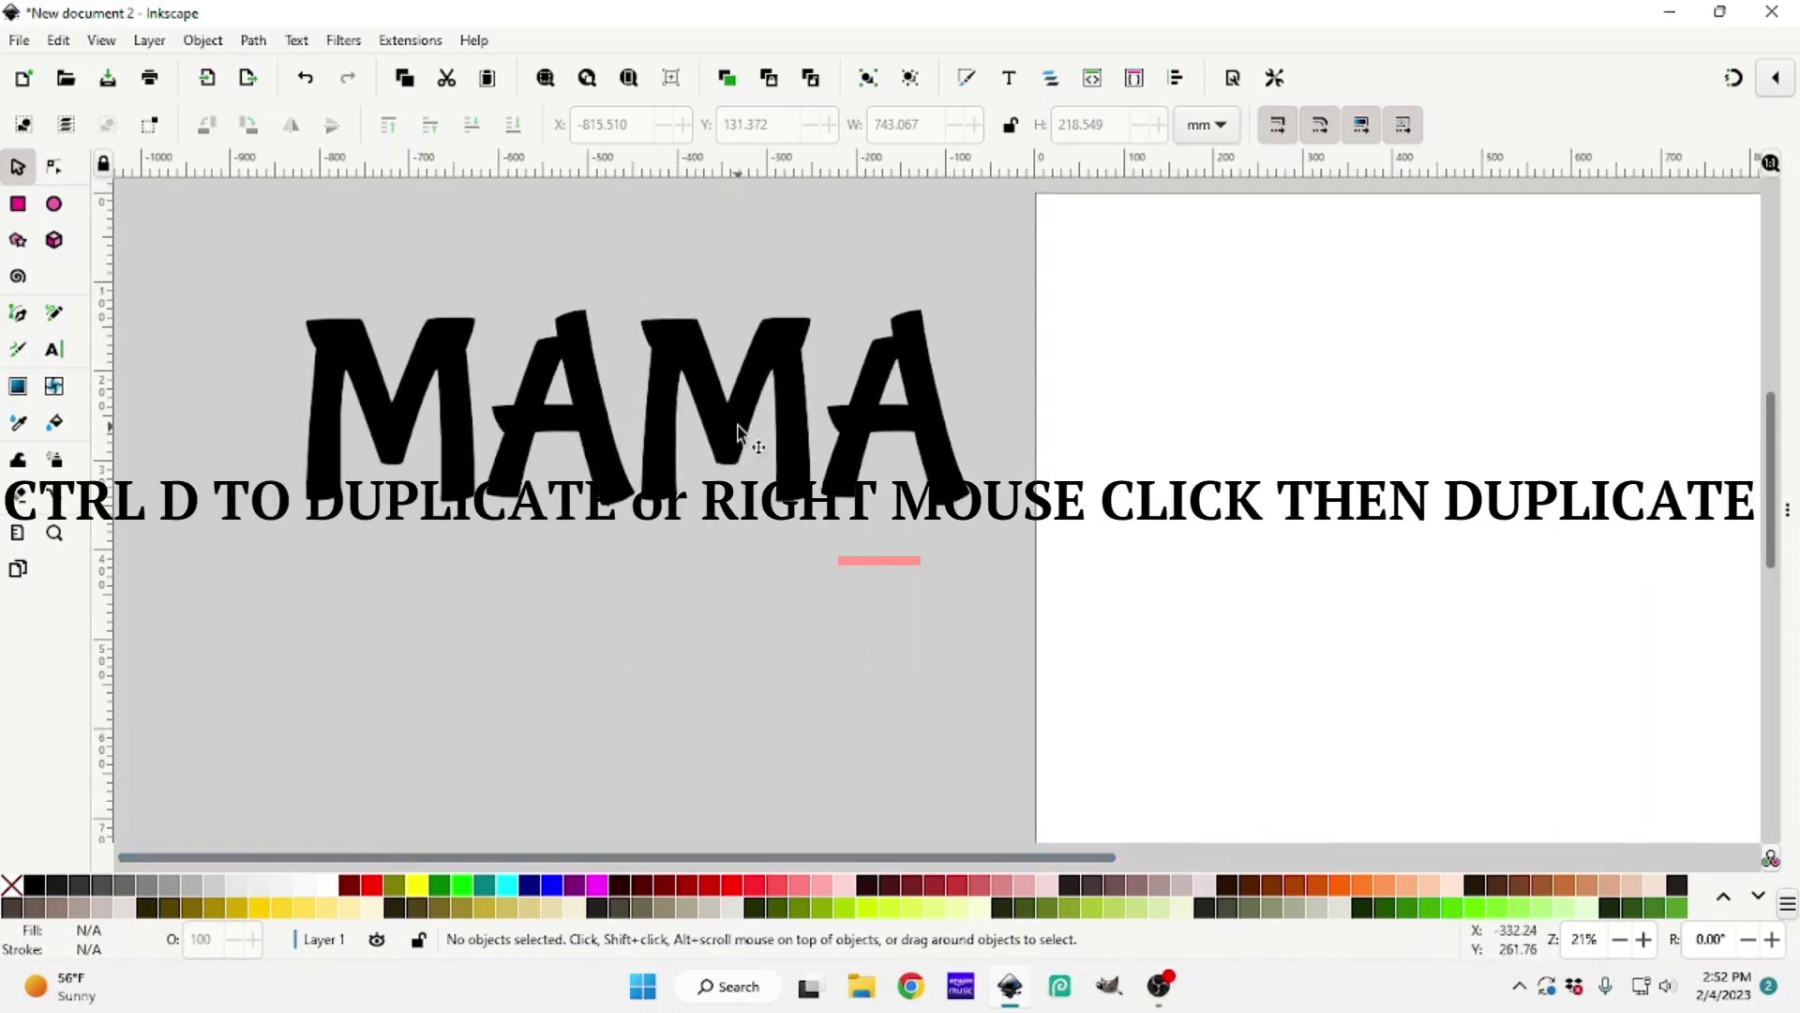
drag(743, 434, 761, 397)
right_click(759, 401)
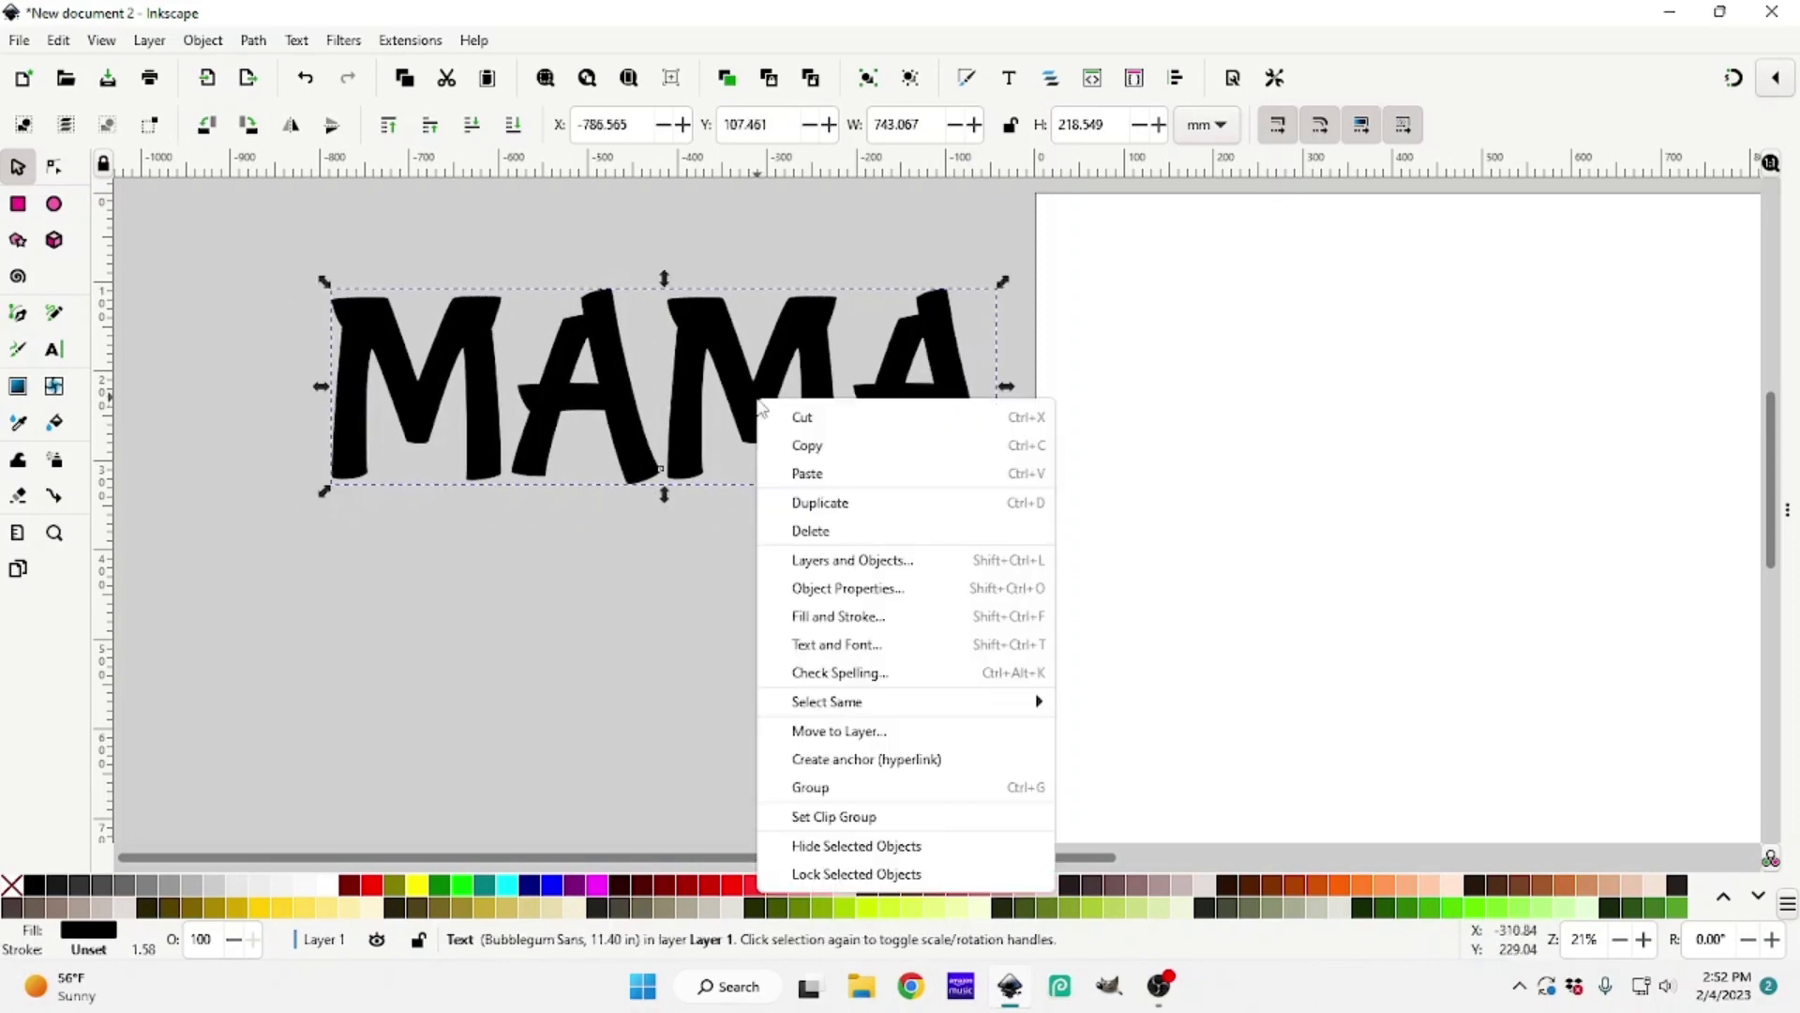
click(821, 499)
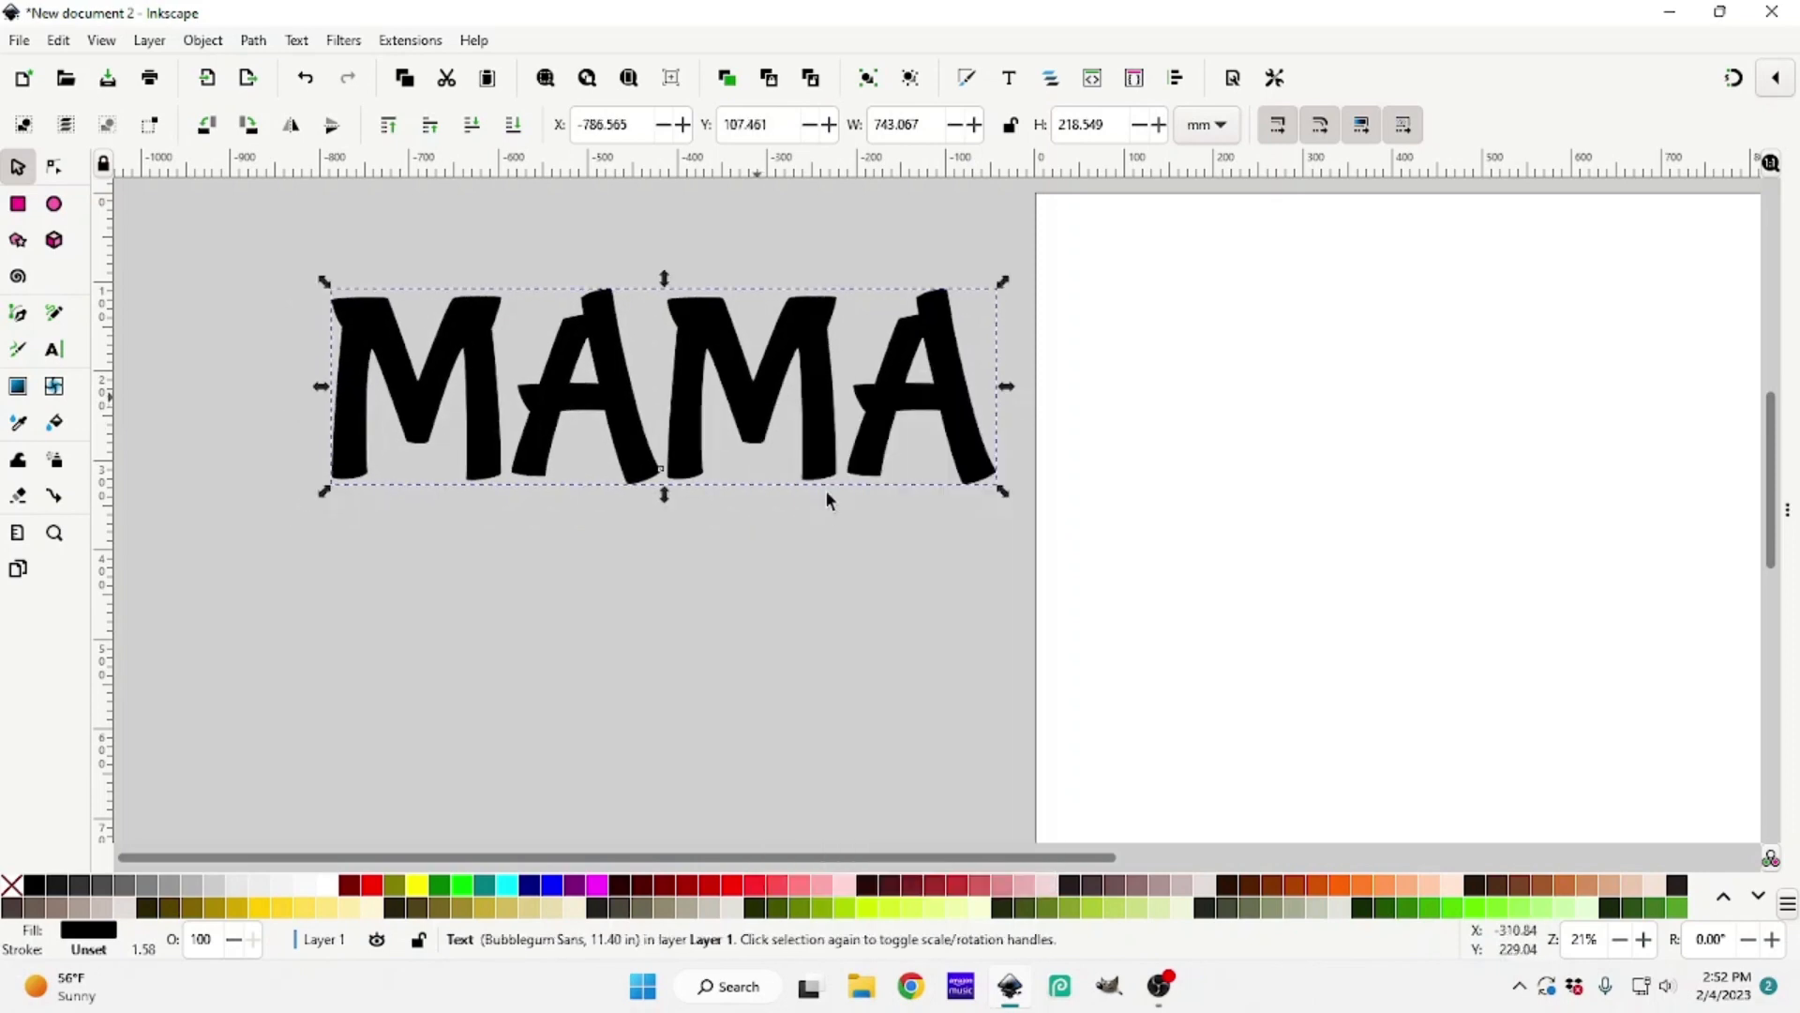
drag(756, 414, 746, 653)
right_click(747, 643)
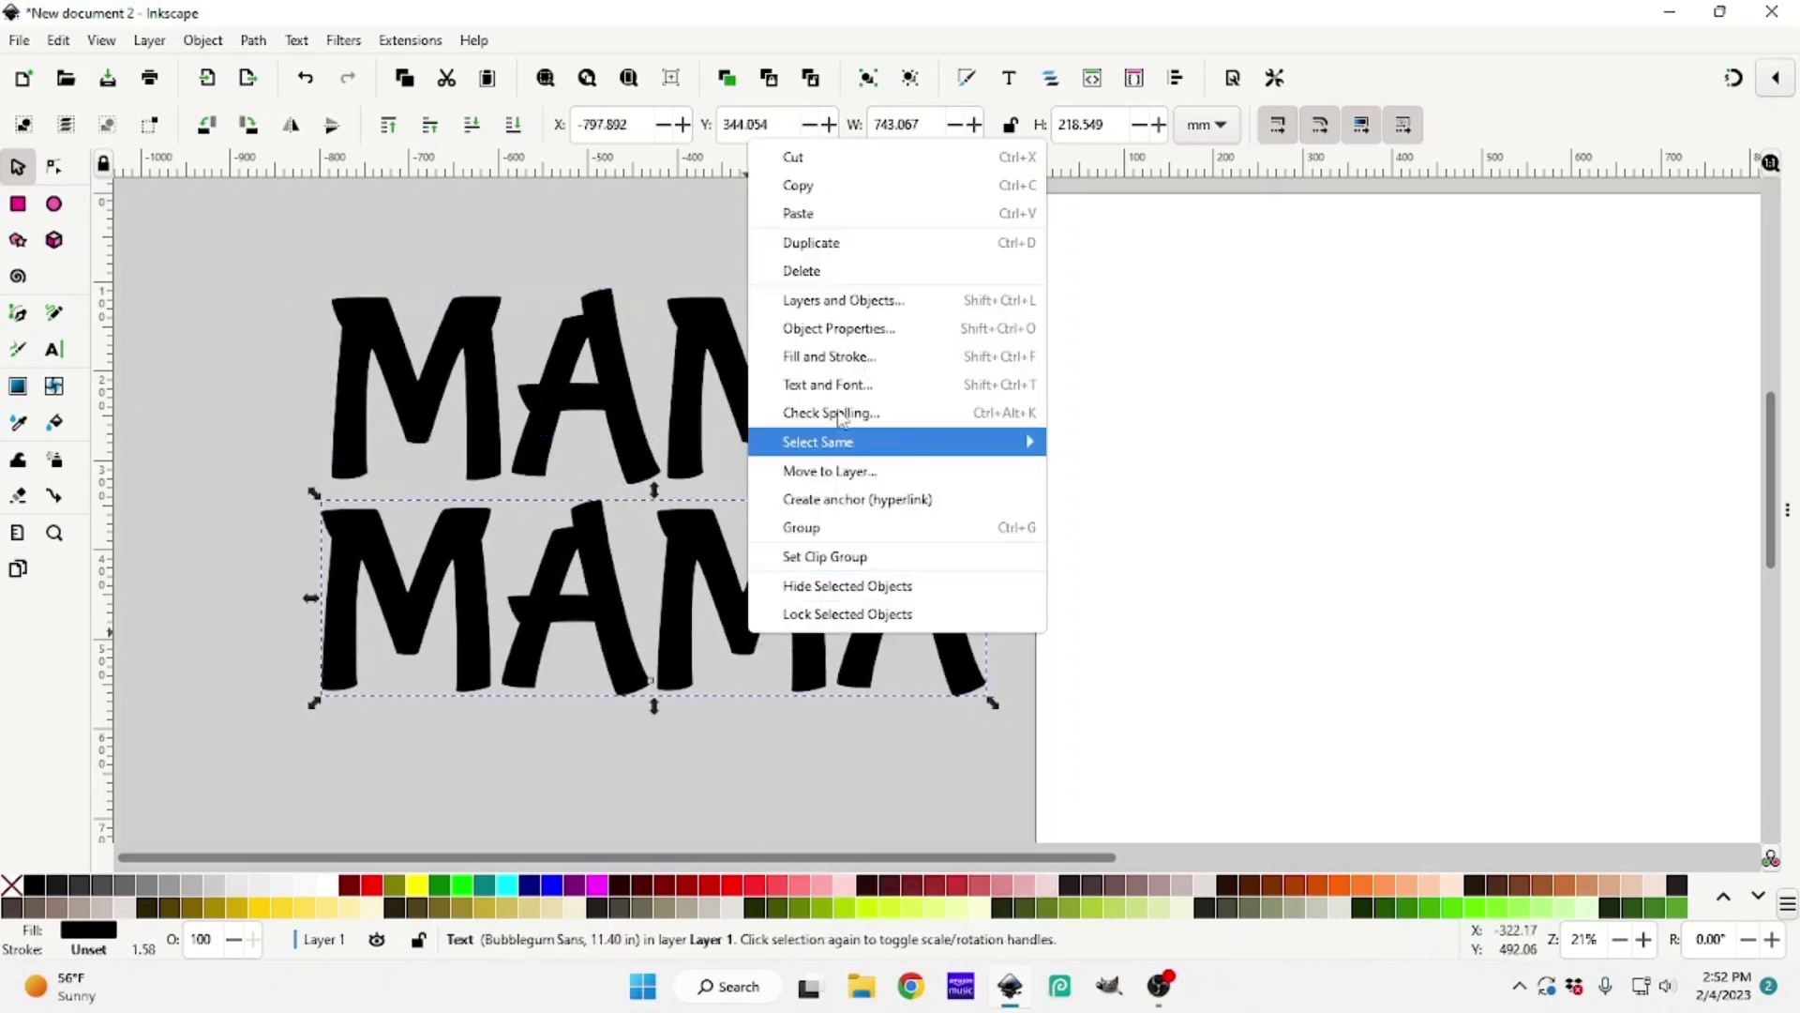
click(838, 246)
drag(756, 576, 756, 723)
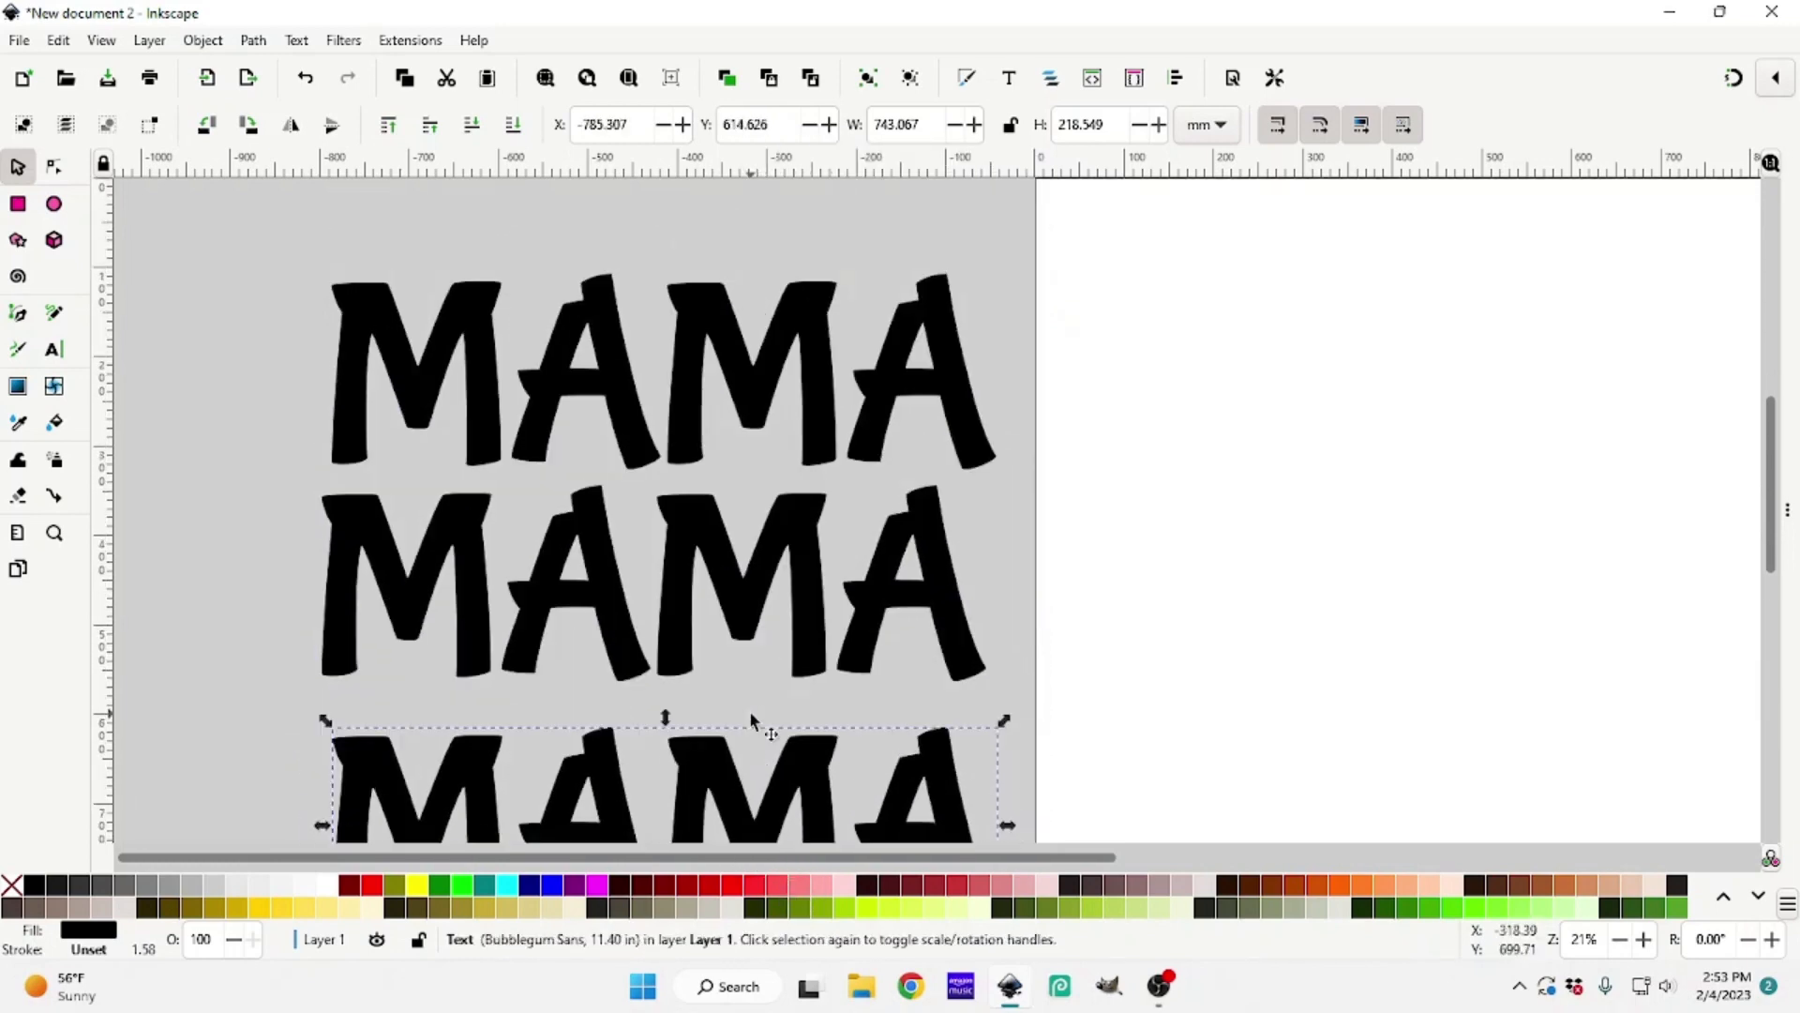
Convert the upper two MAMA texts to paths and try to break them apart
scroll(622, 631, up, 3)
click(235, 298)
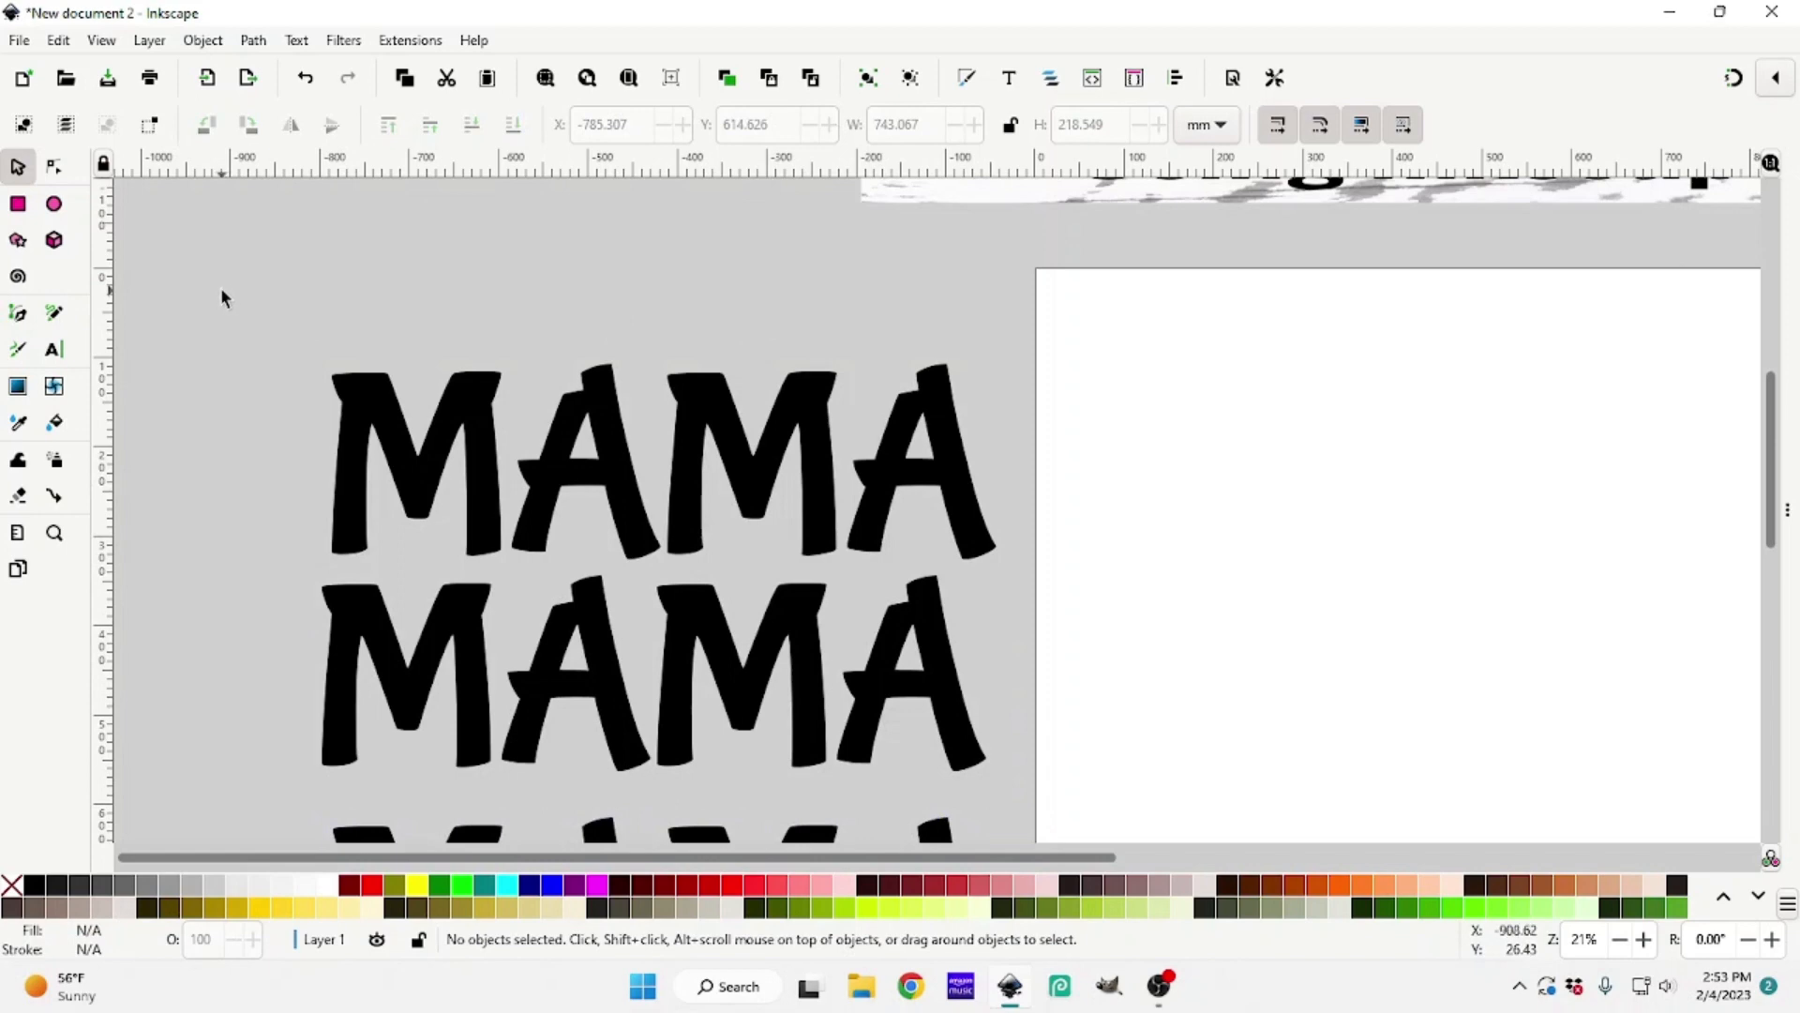
drag(204, 273, 1229, 768)
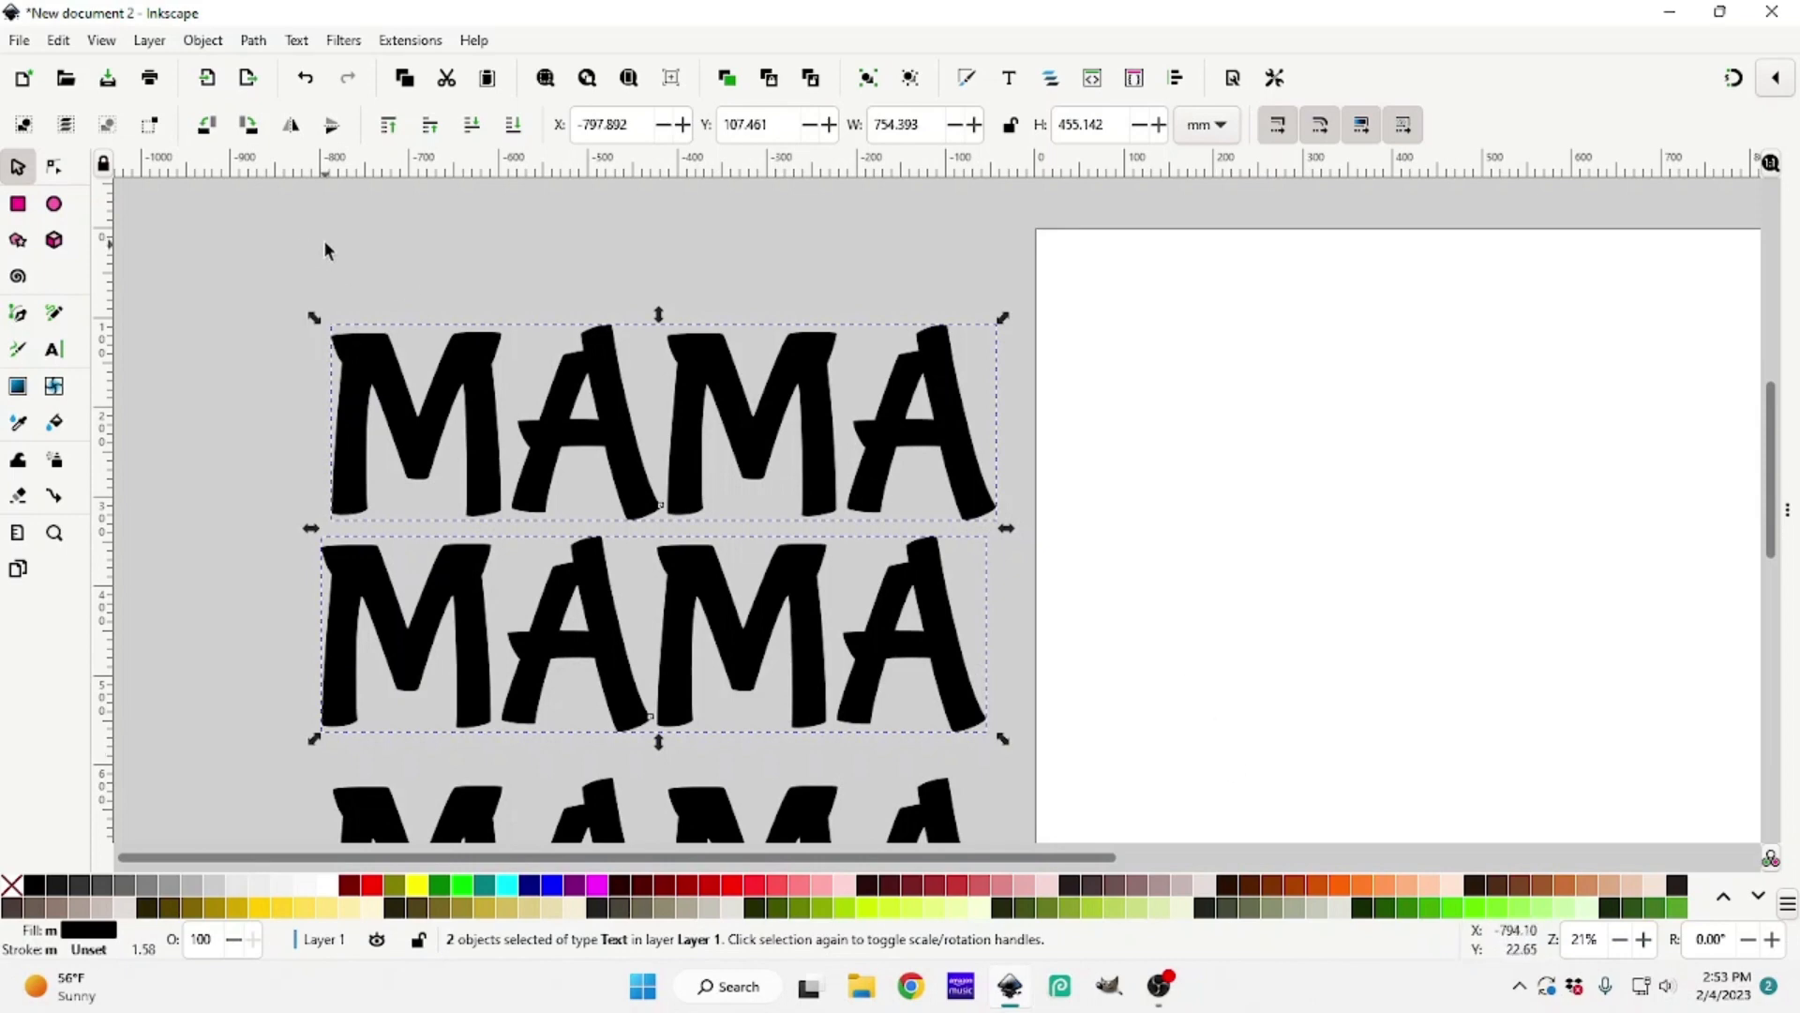
click(253, 41)
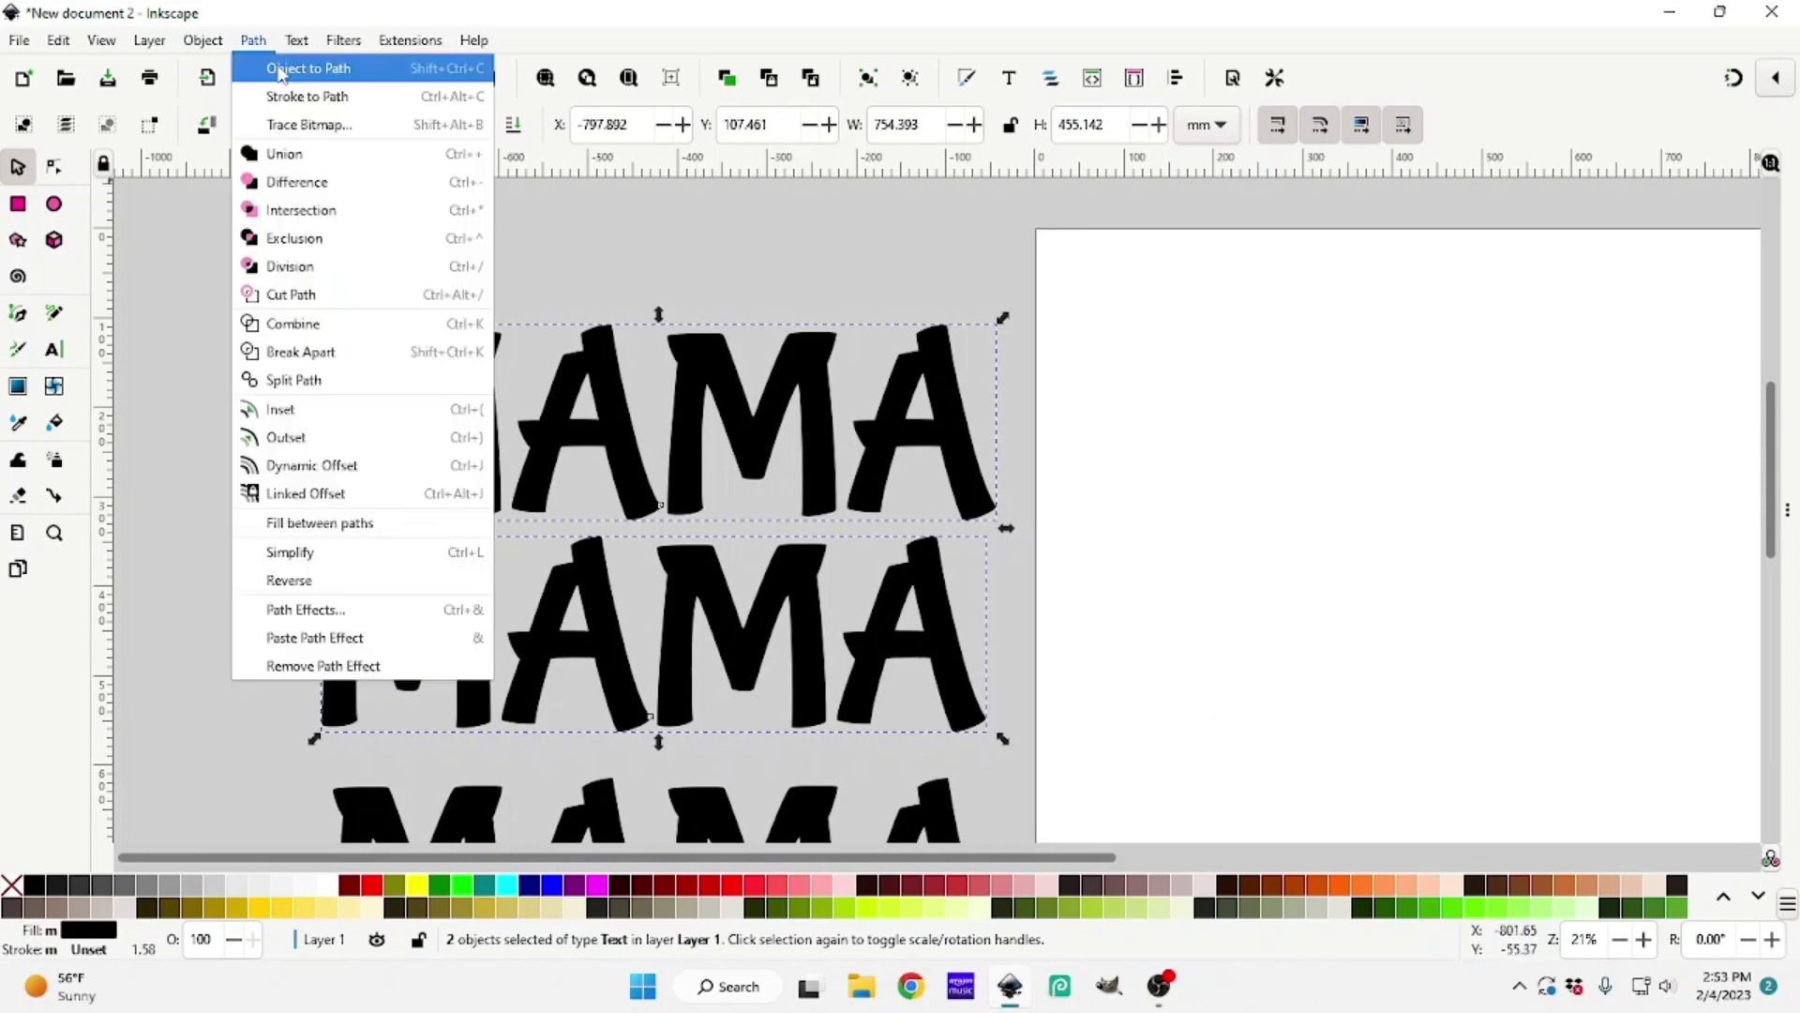
click(280, 71)
click(253, 40)
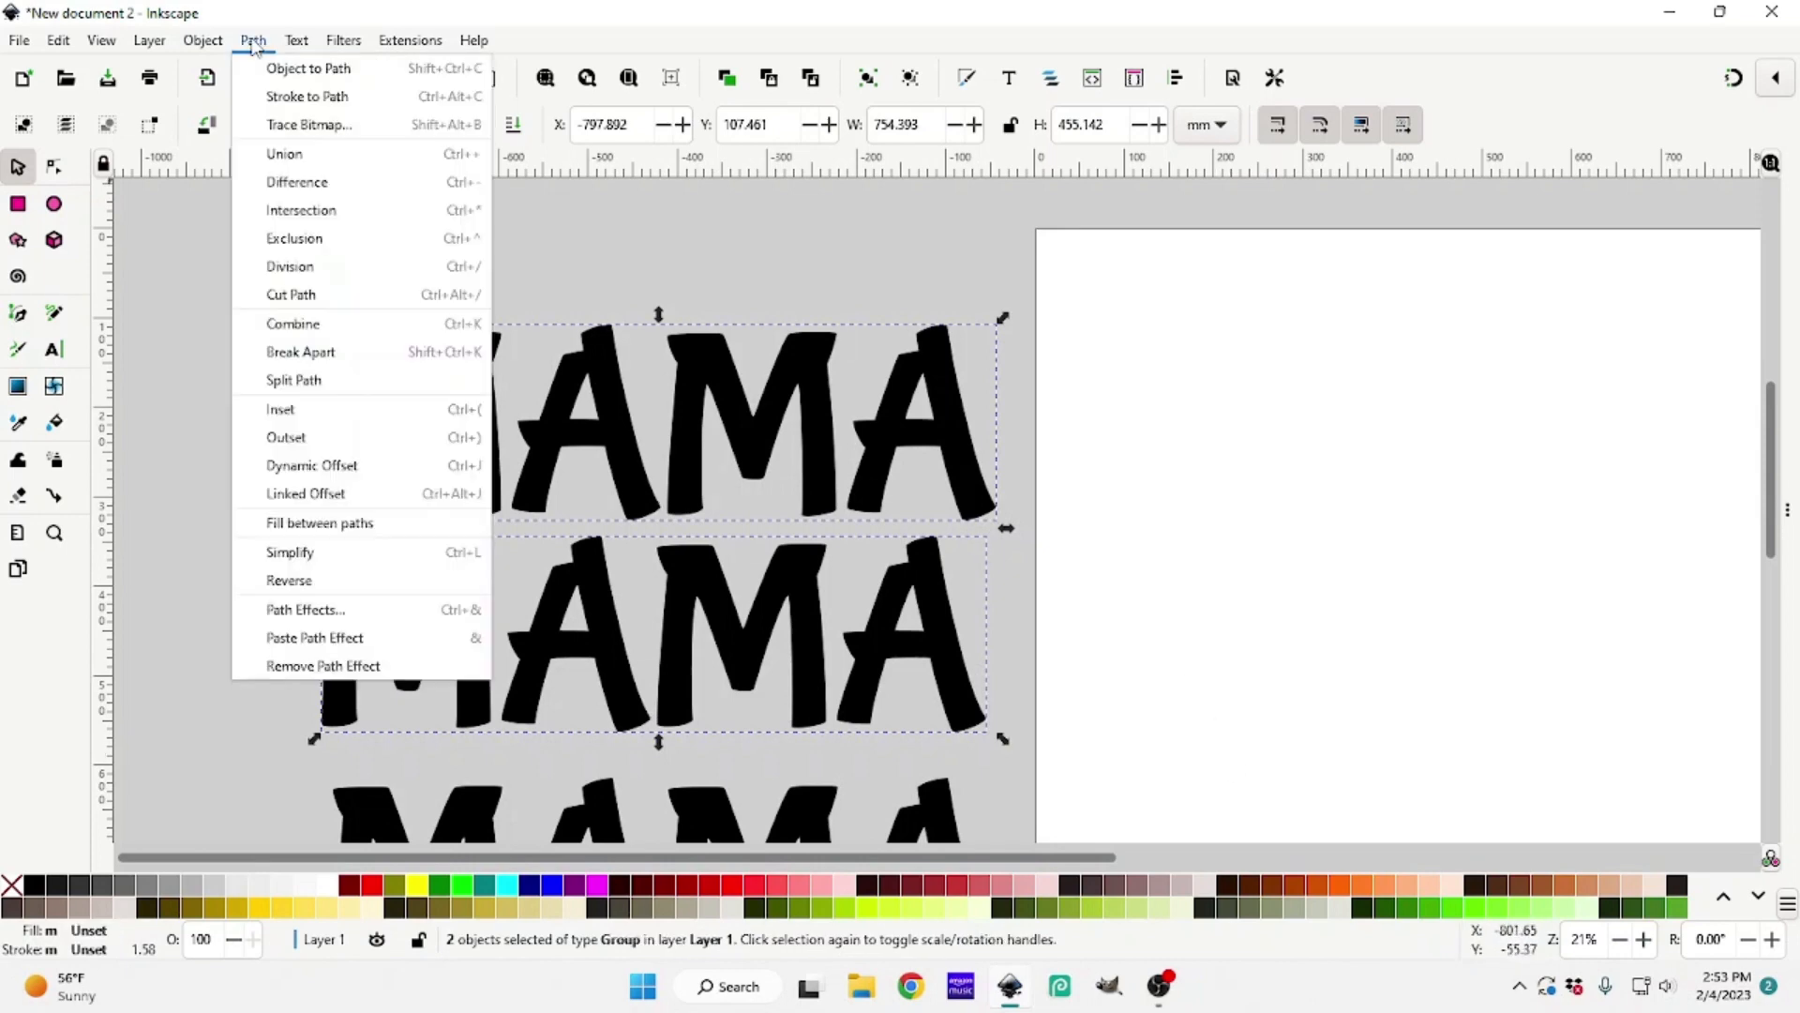
click(301, 352)
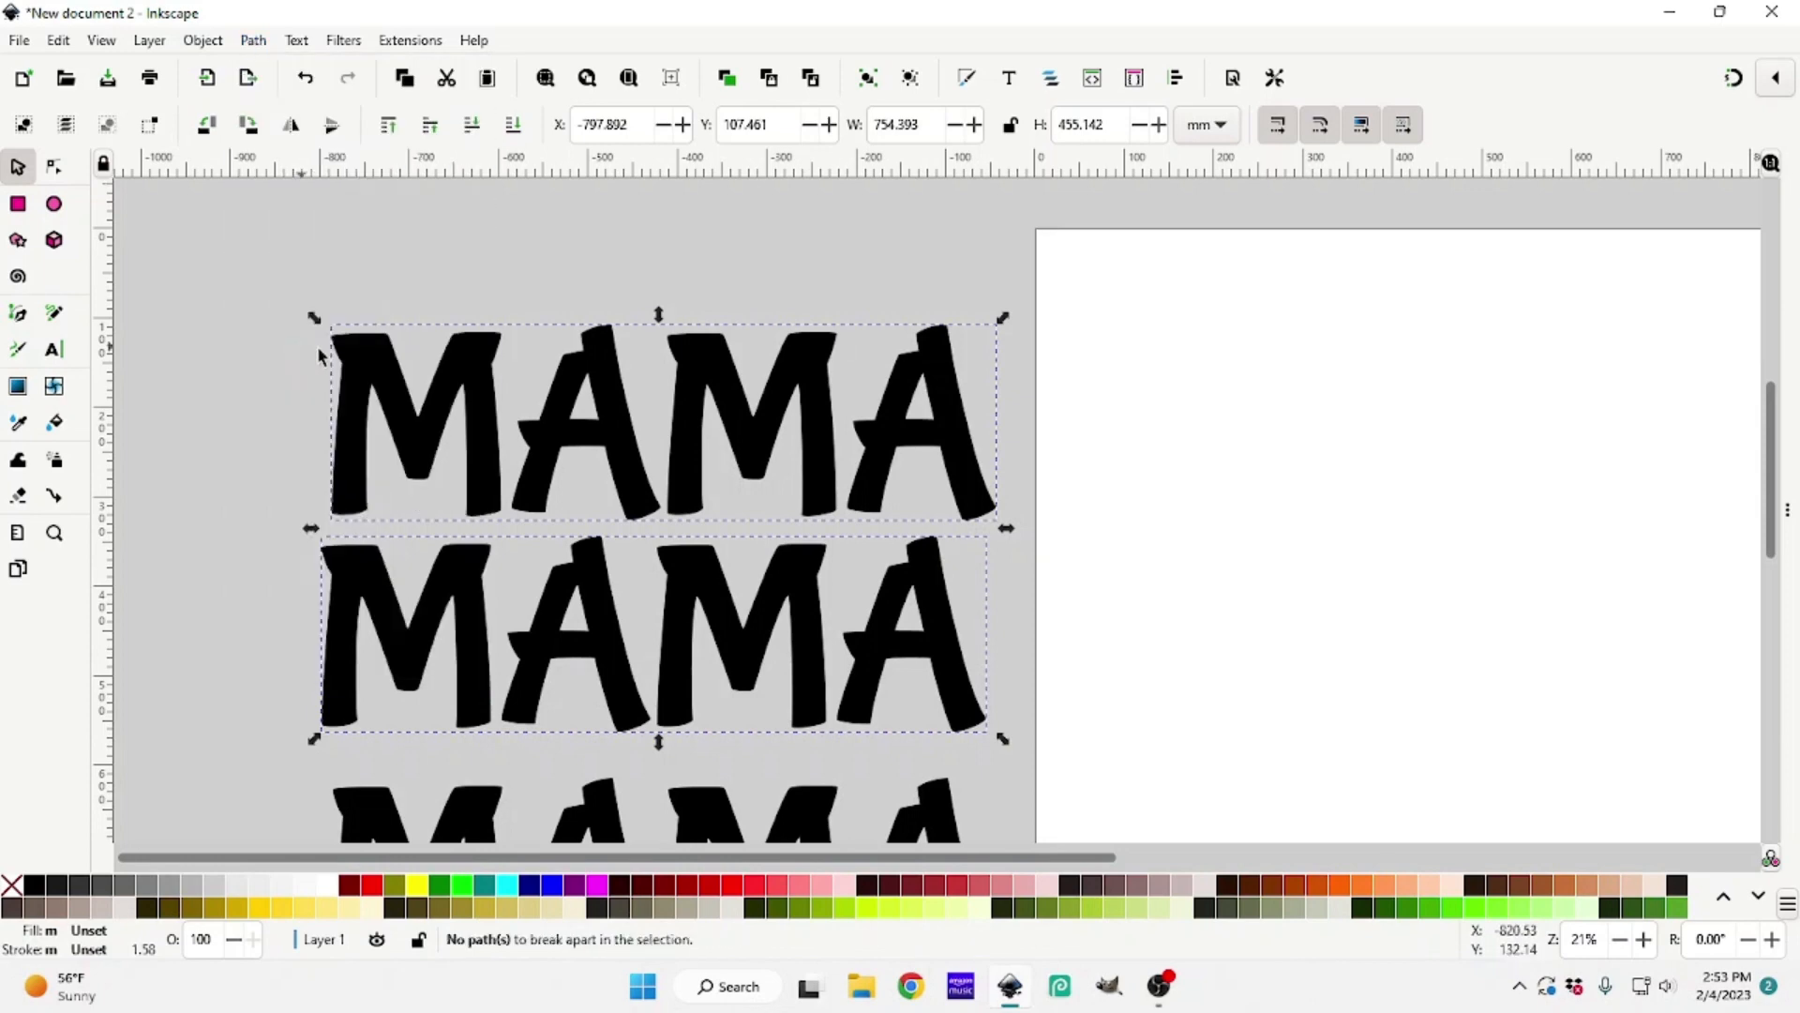
Ungroup the upper two MAMA texts into single letters and check that each letter can be selected on its own
right_click(606, 429)
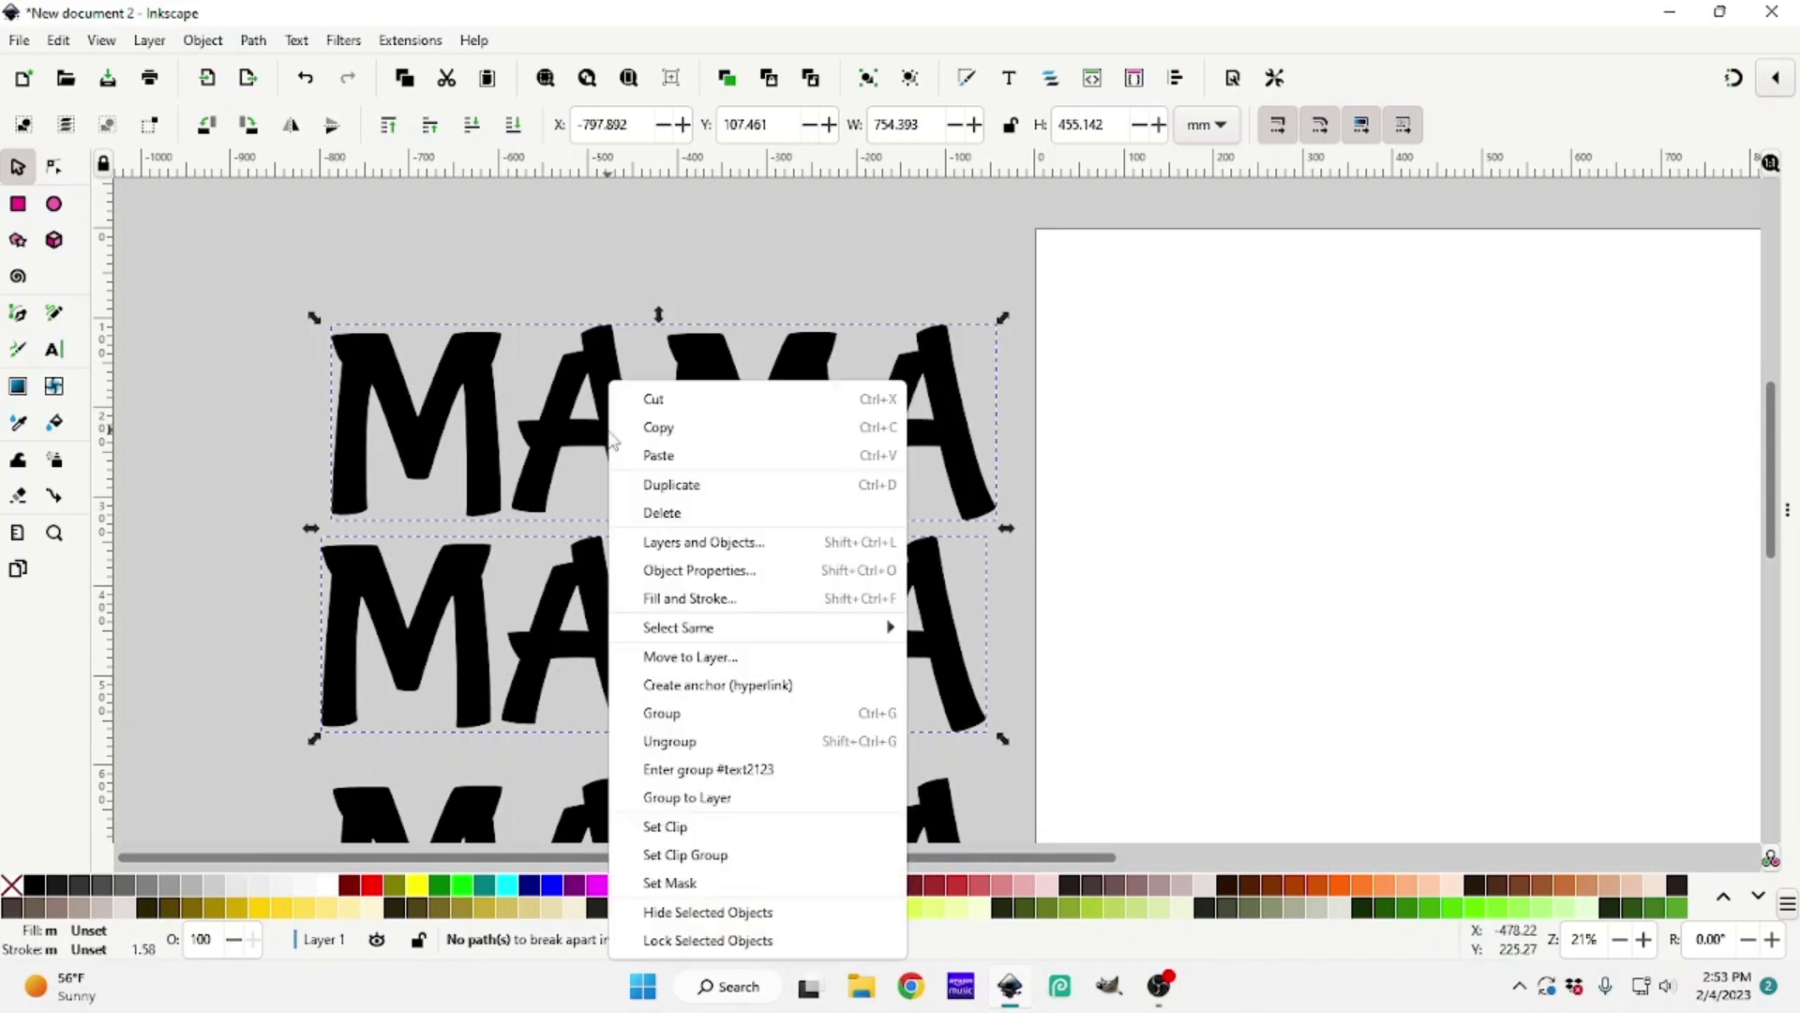
click(717, 741)
click(269, 575)
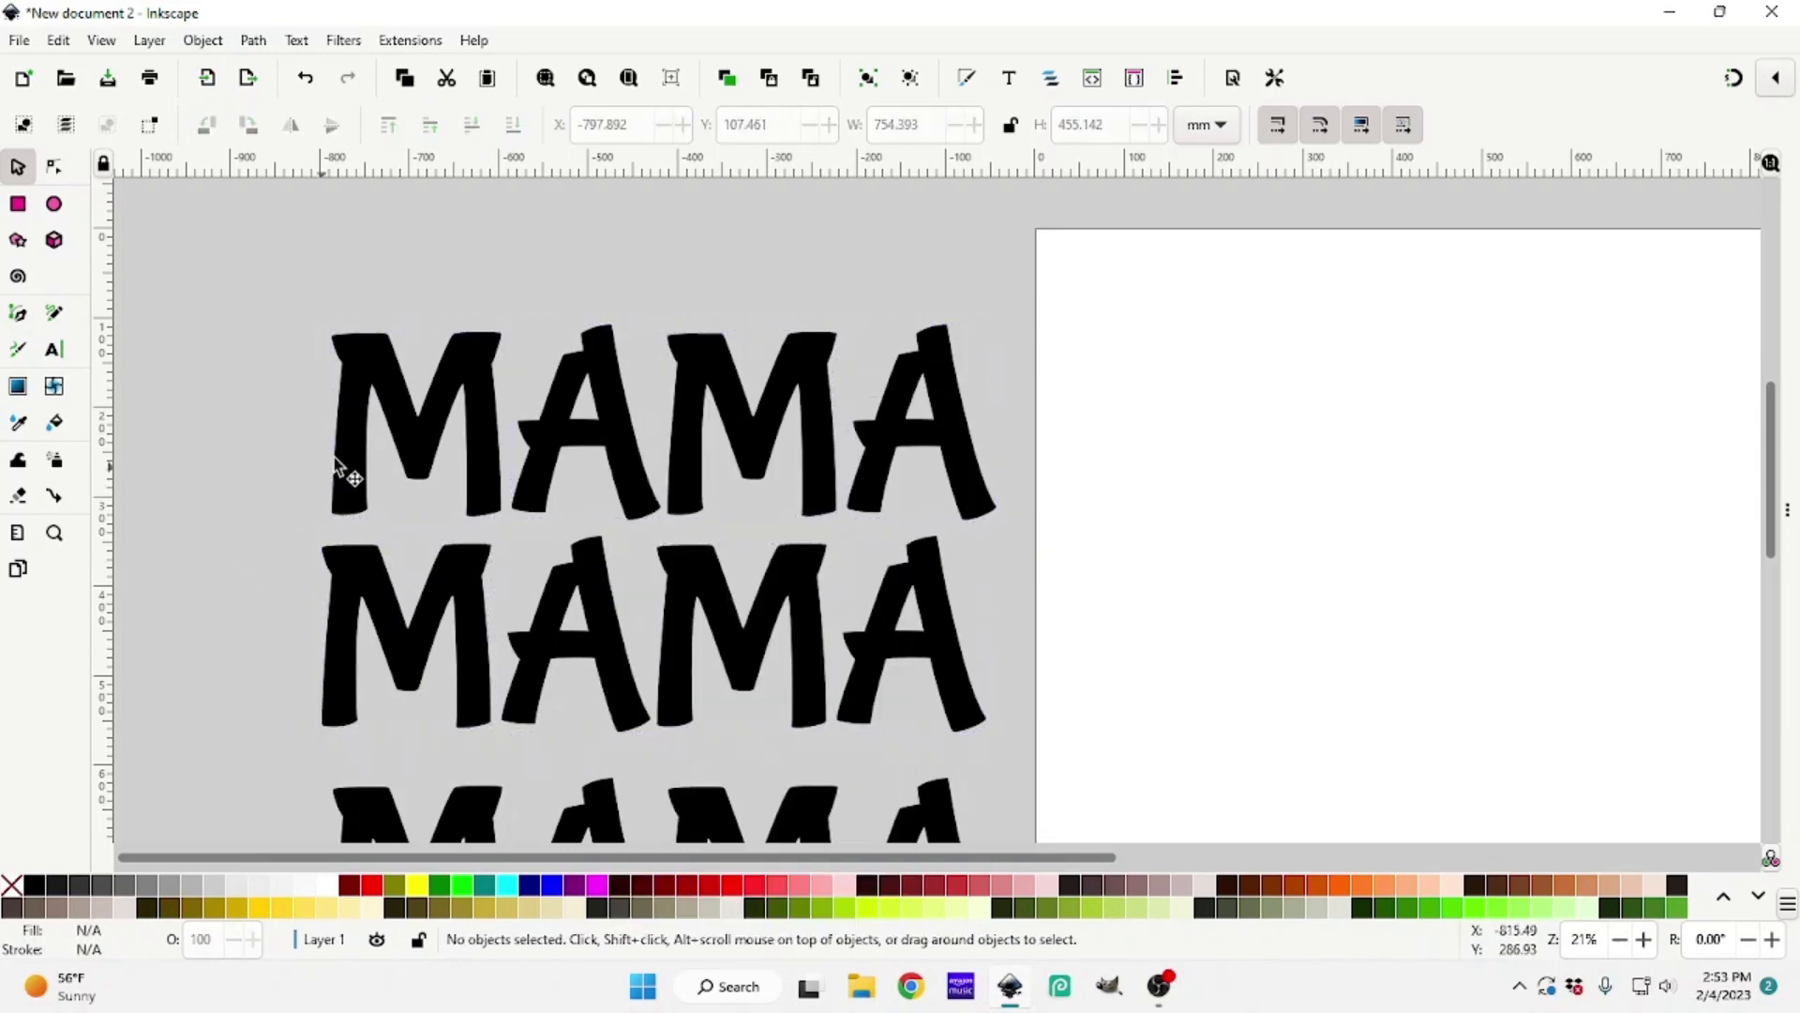
click(345, 473)
click(575, 469)
click(713, 454)
click(756, 505)
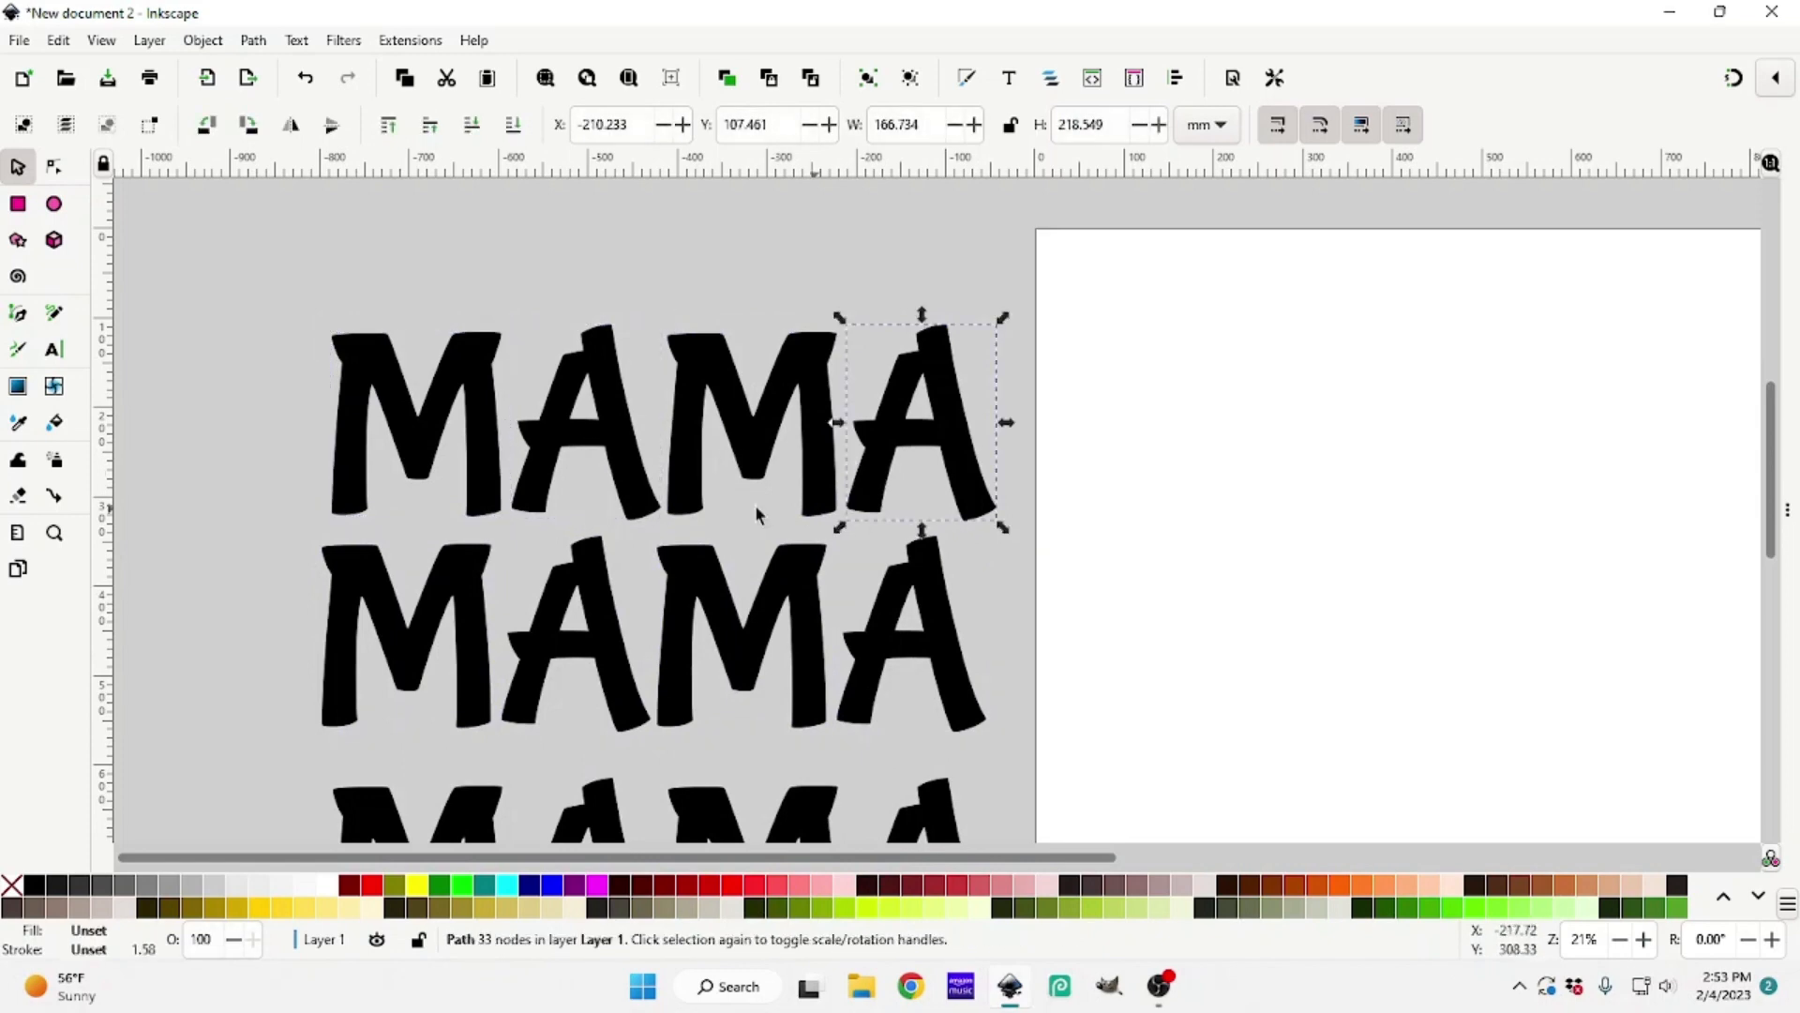
click(260, 403)
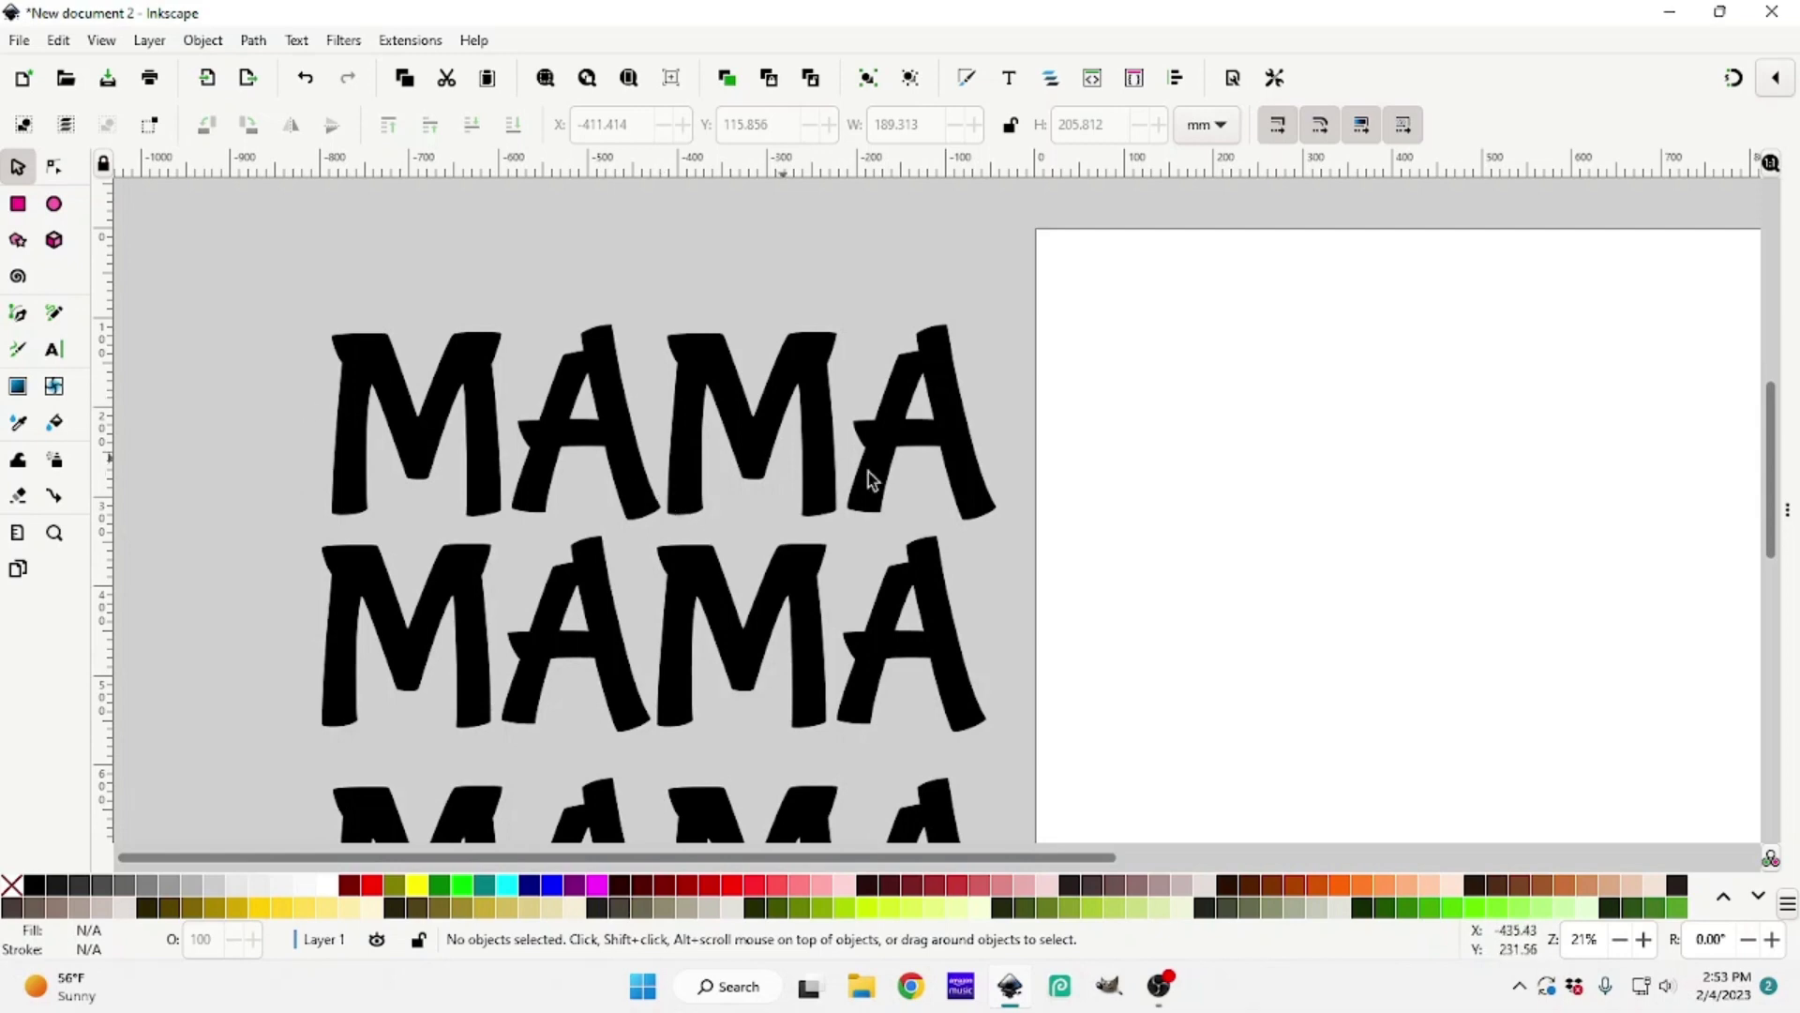
Import all five pattern images from the DoodleFont folder into the drawing
click(864, 999)
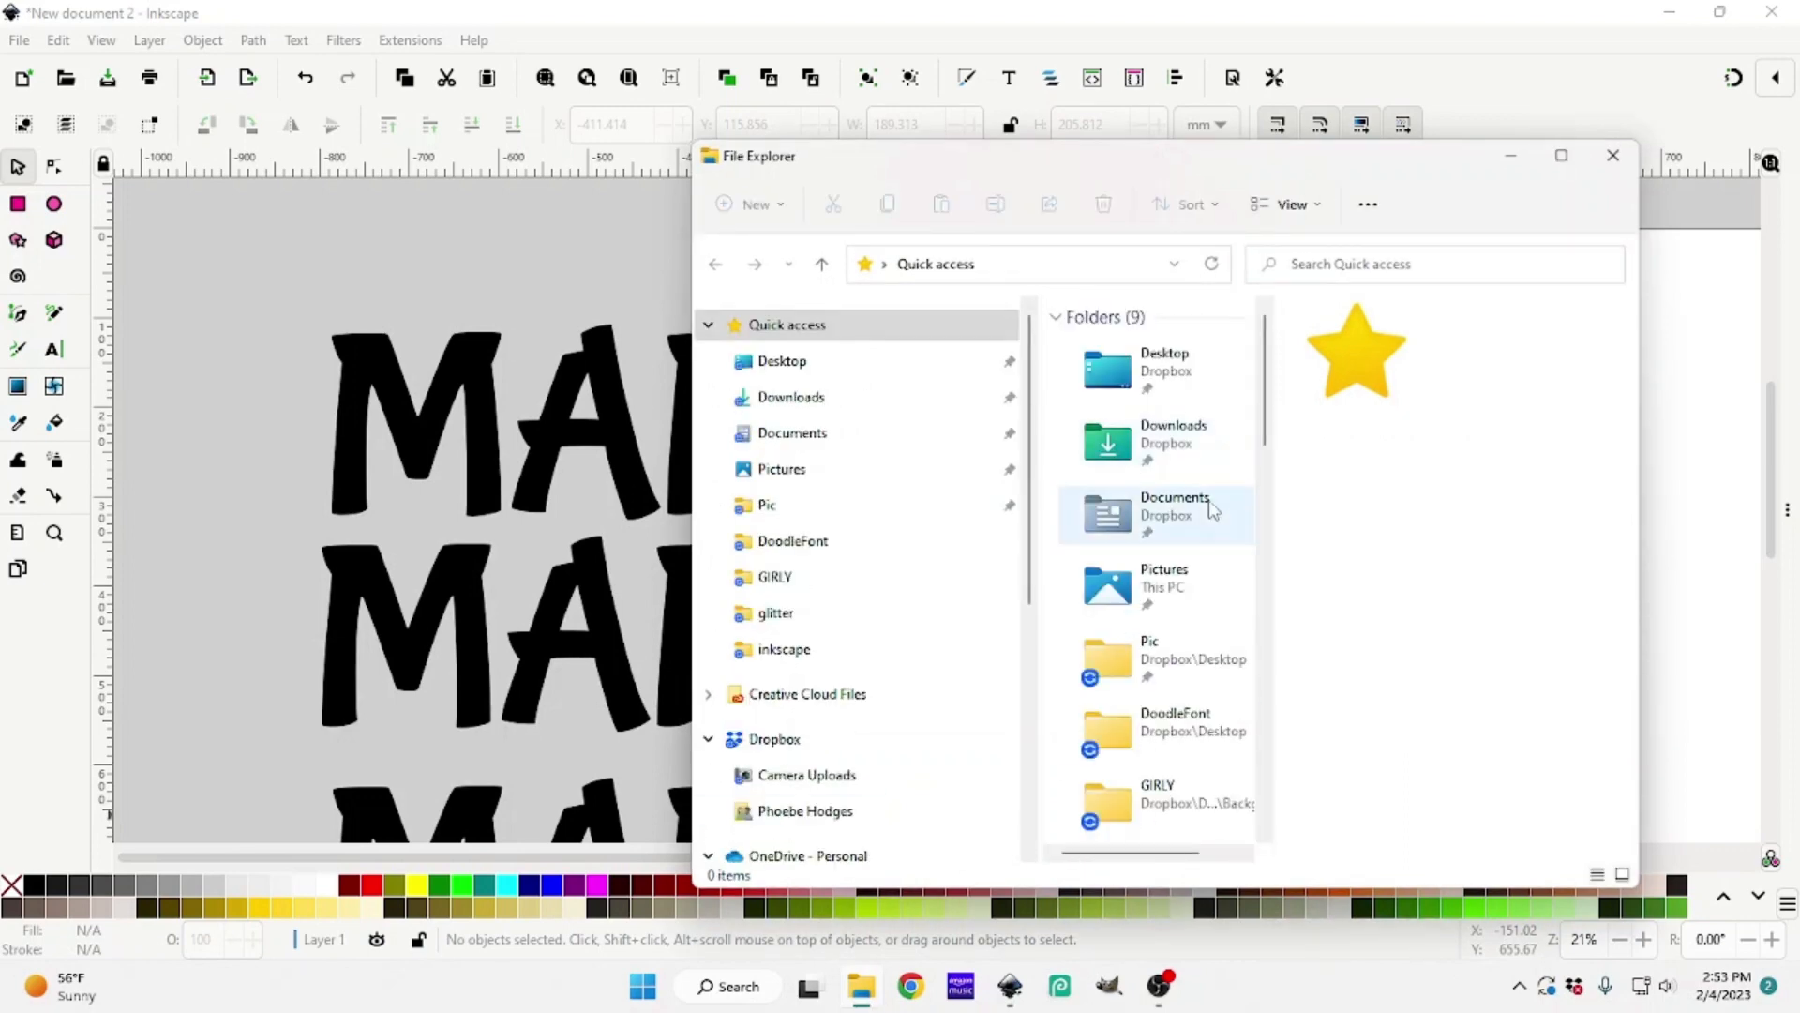
double_click(1172, 730)
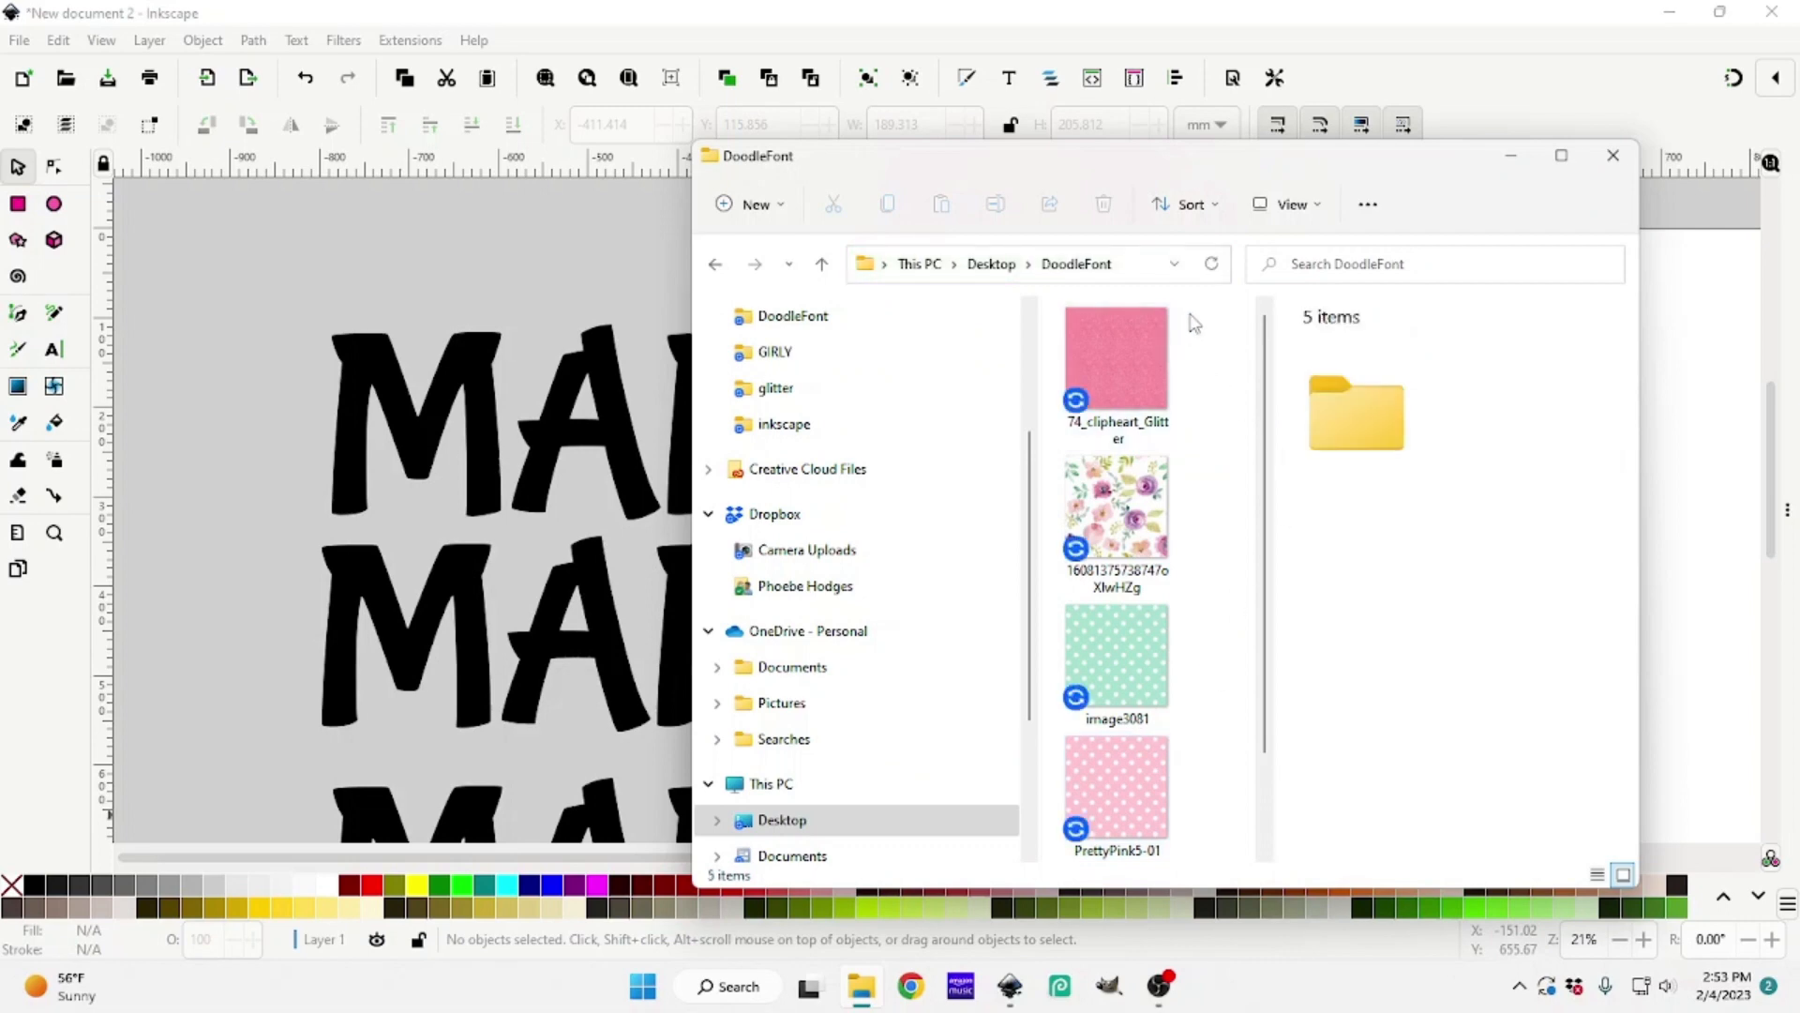
drag(1191, 316, 322, 358)
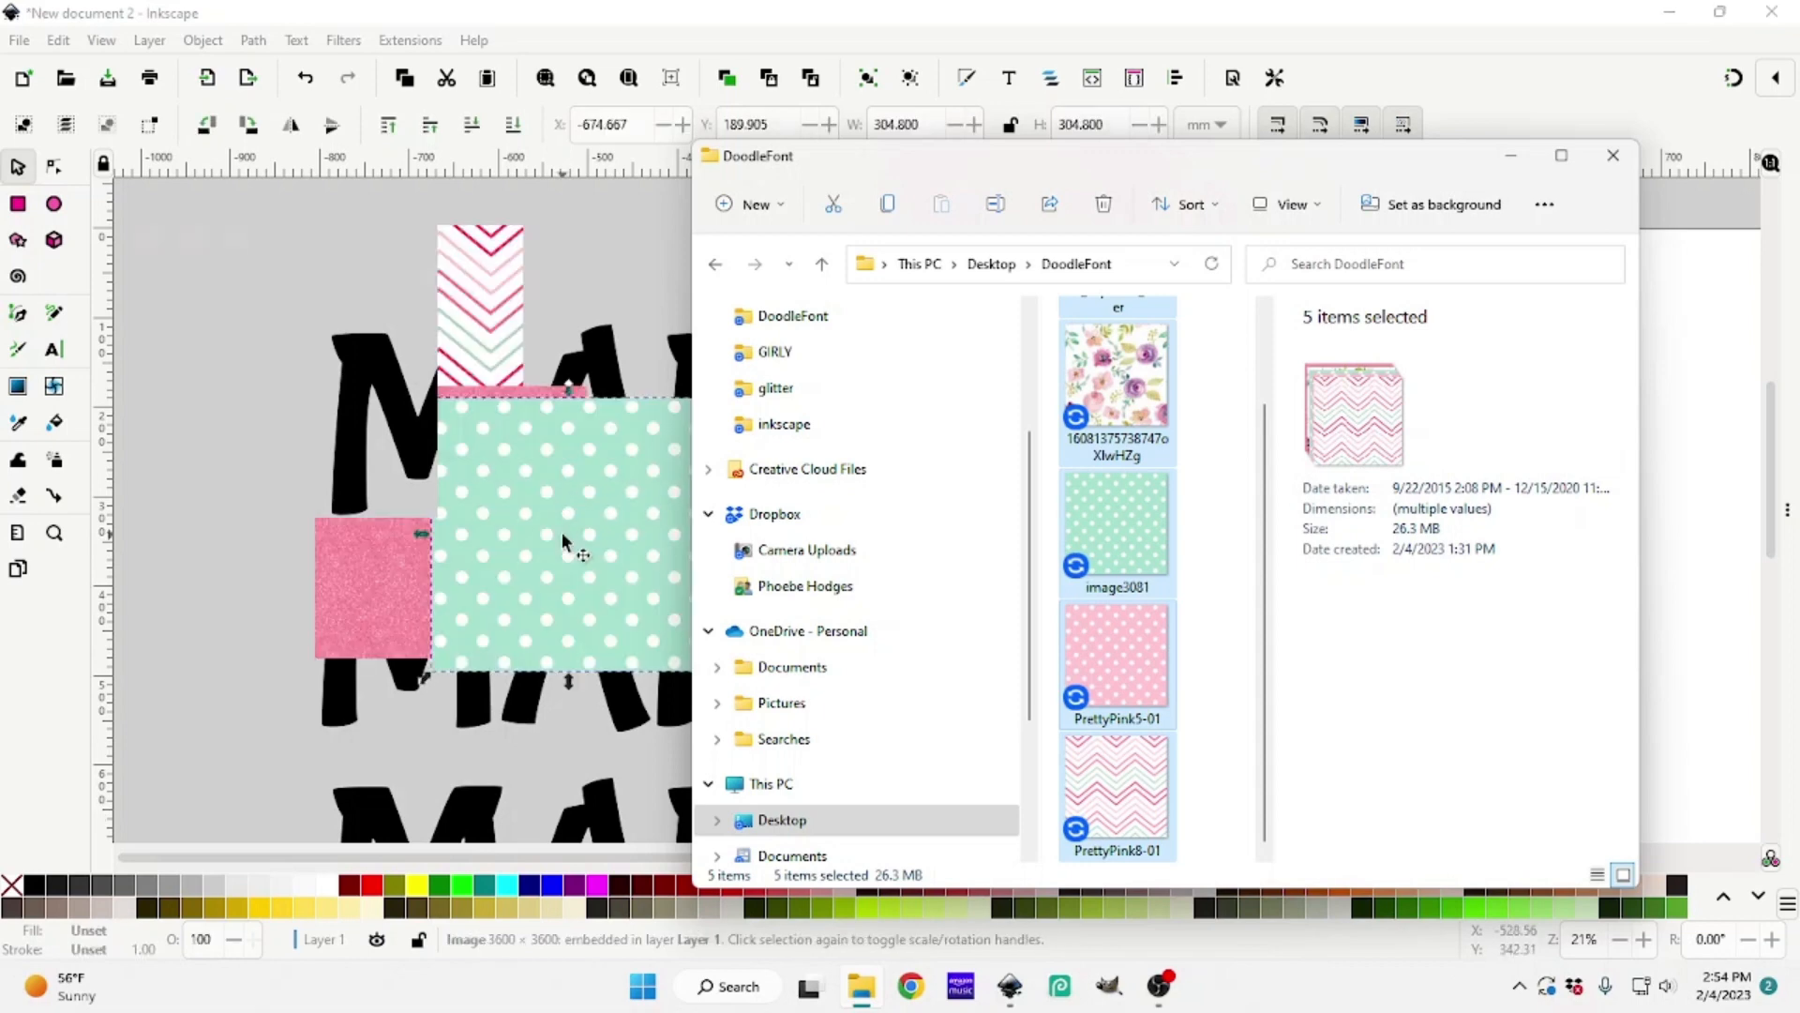
click(1623, 167)
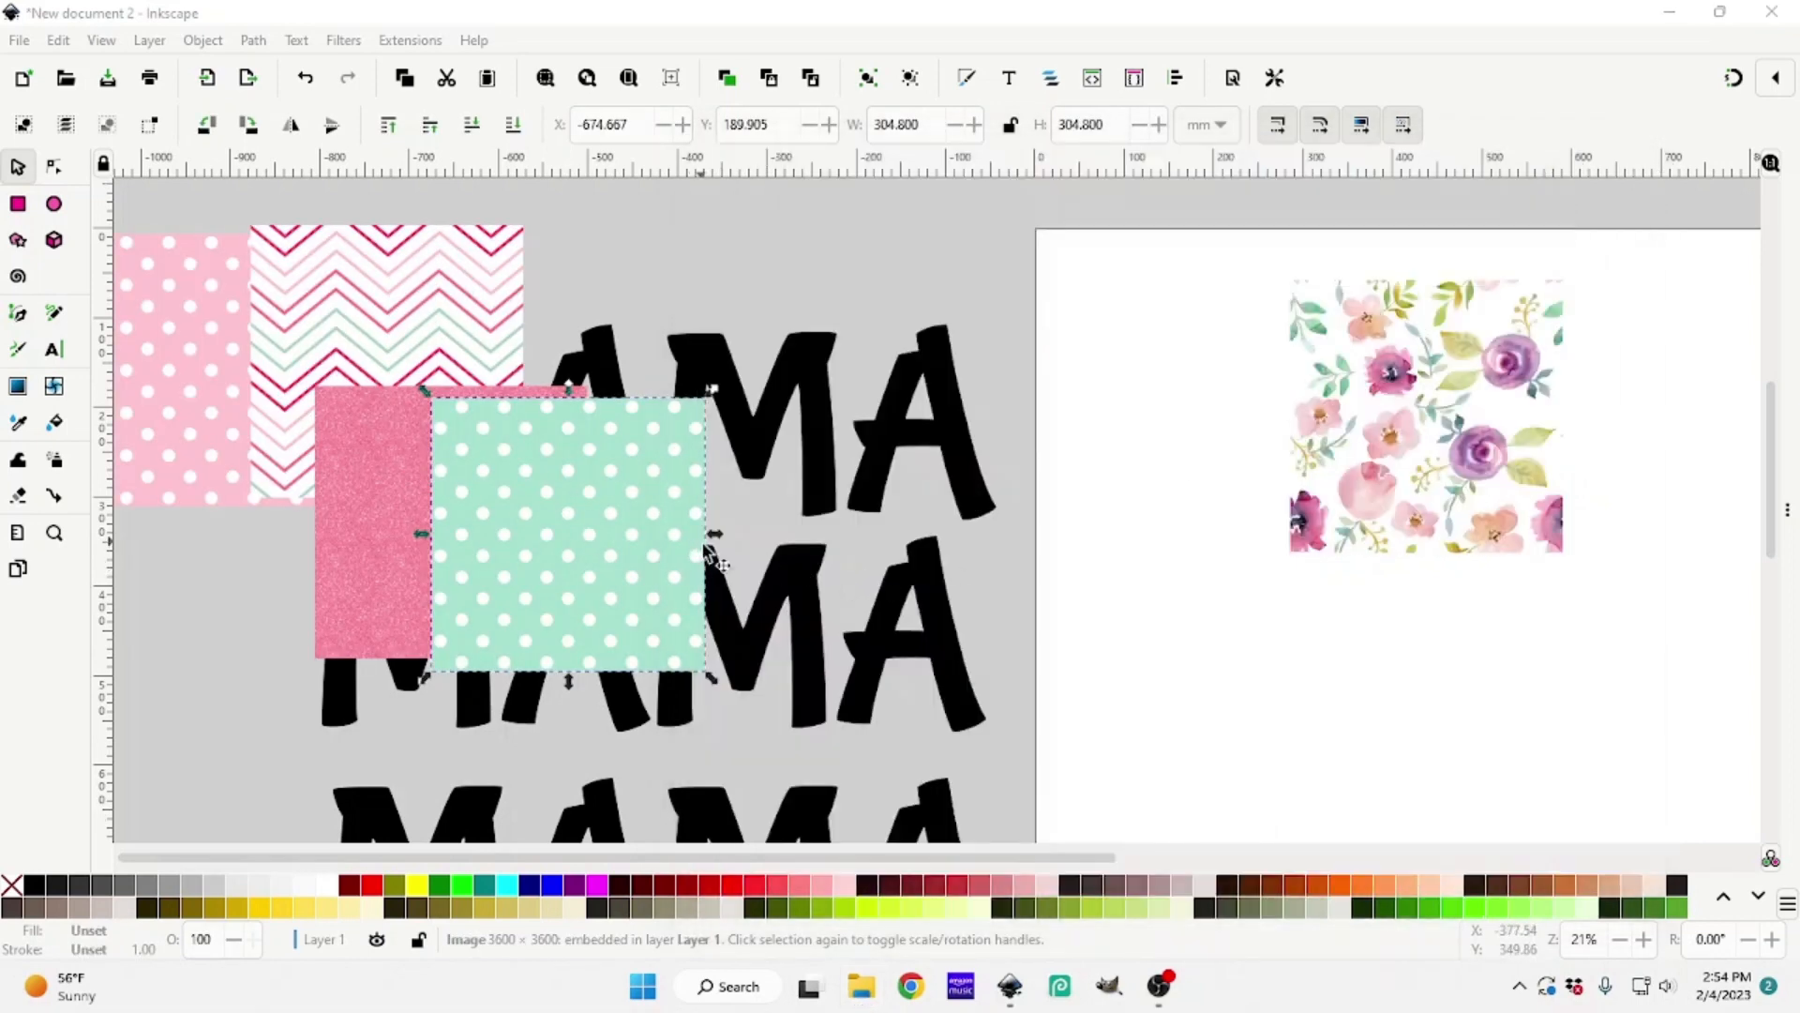
Move the mint polka-dot, pink glitter and chevron patterns off the lettering onto the empty canvas above it
scroll(712, 560, up, 2)
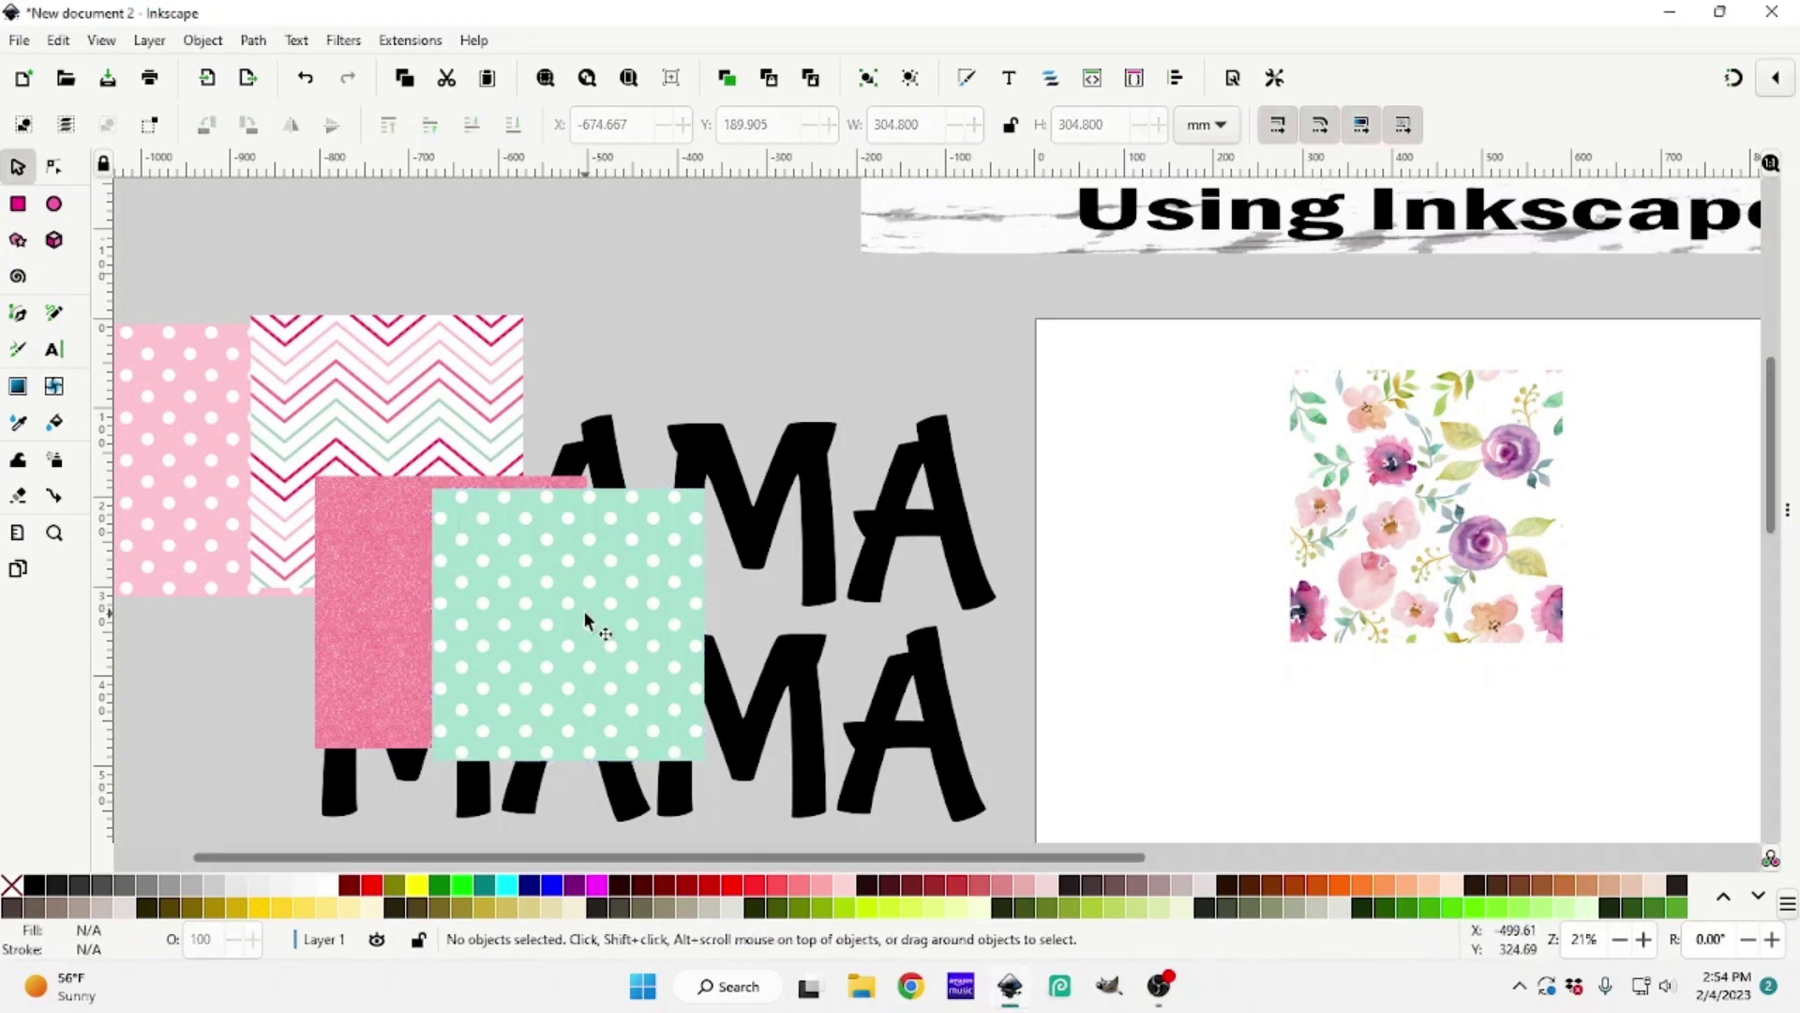
drag(587, 623, 718, 202)
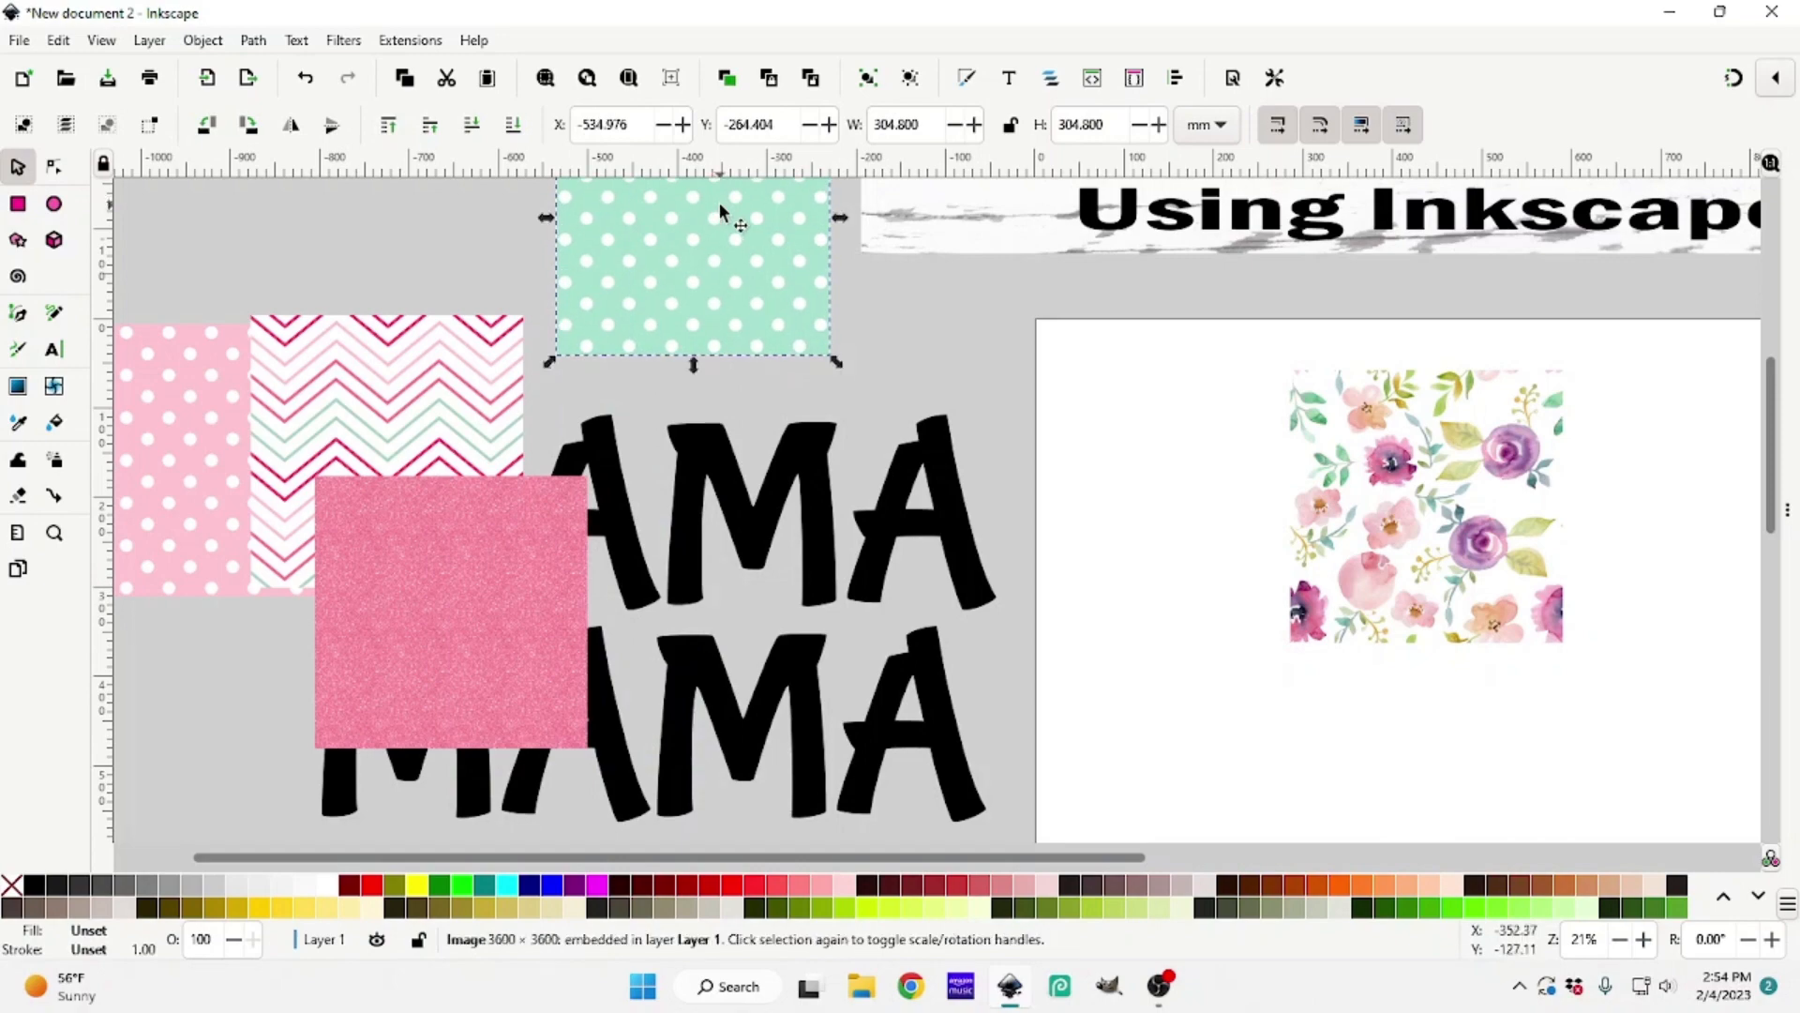
key(minus)
key(minus)
drag(849, 370, 261, 281)
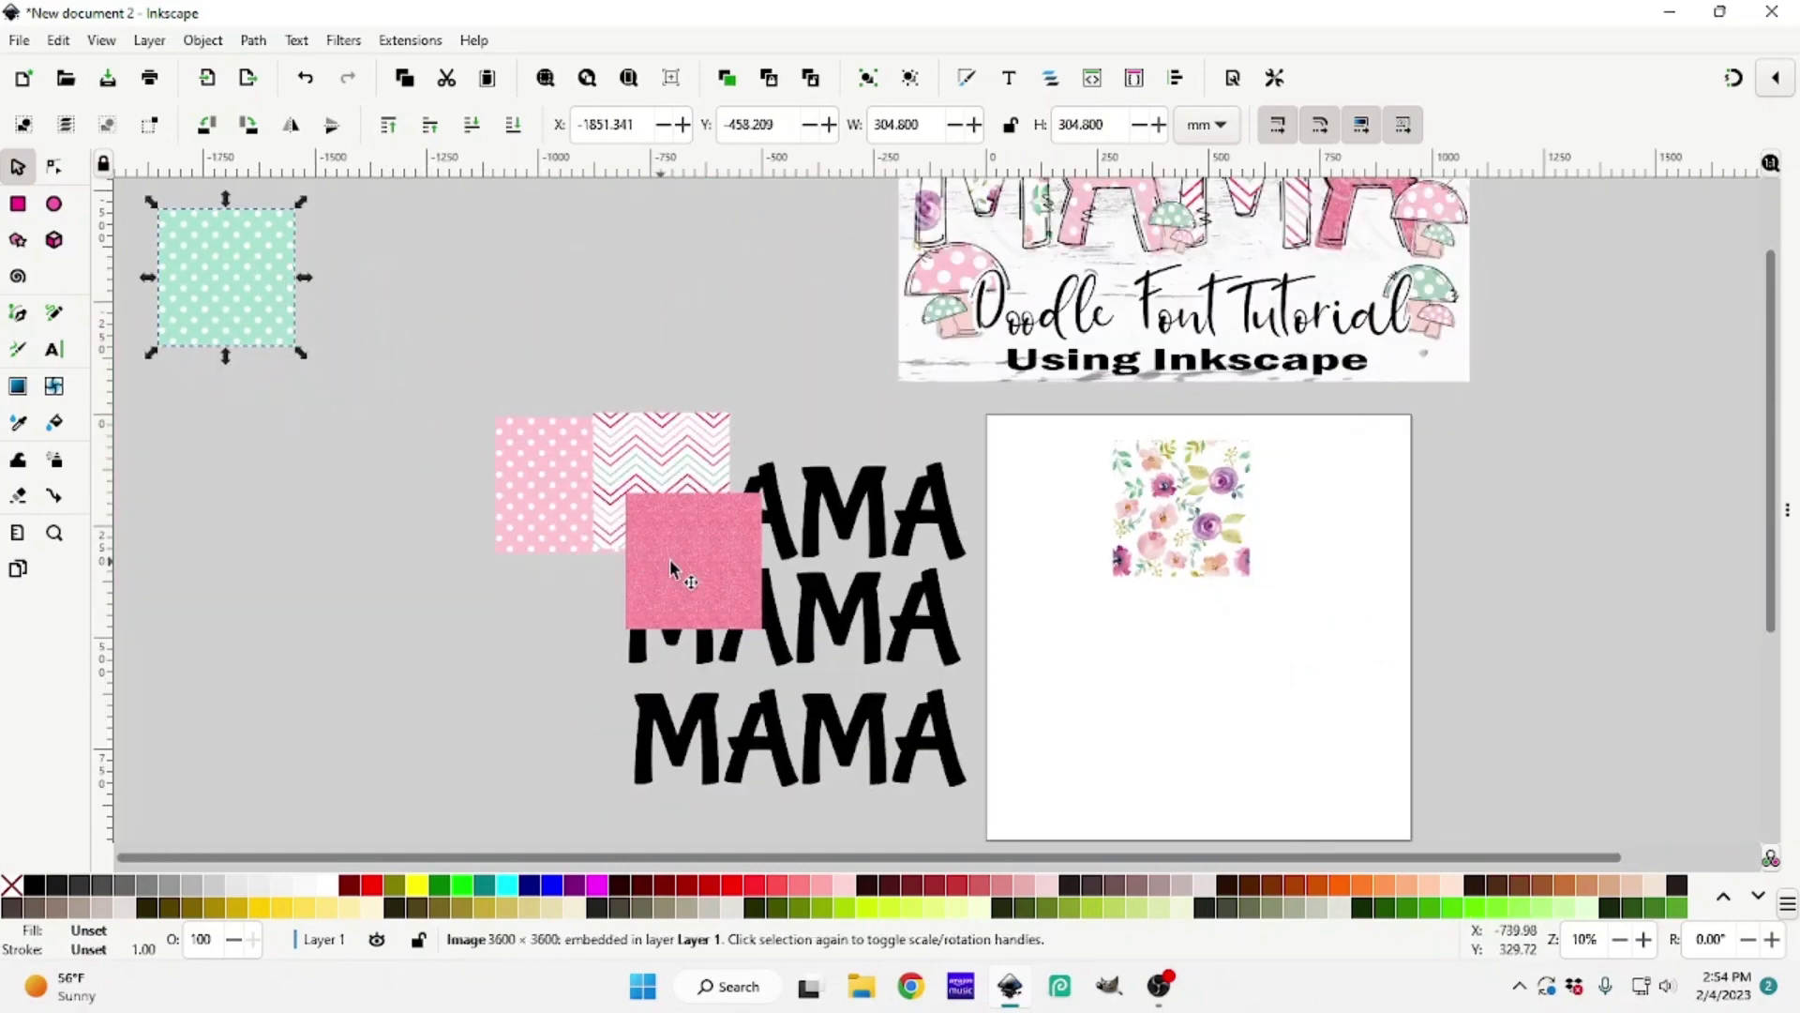
drag(670, 559, 598, 293)
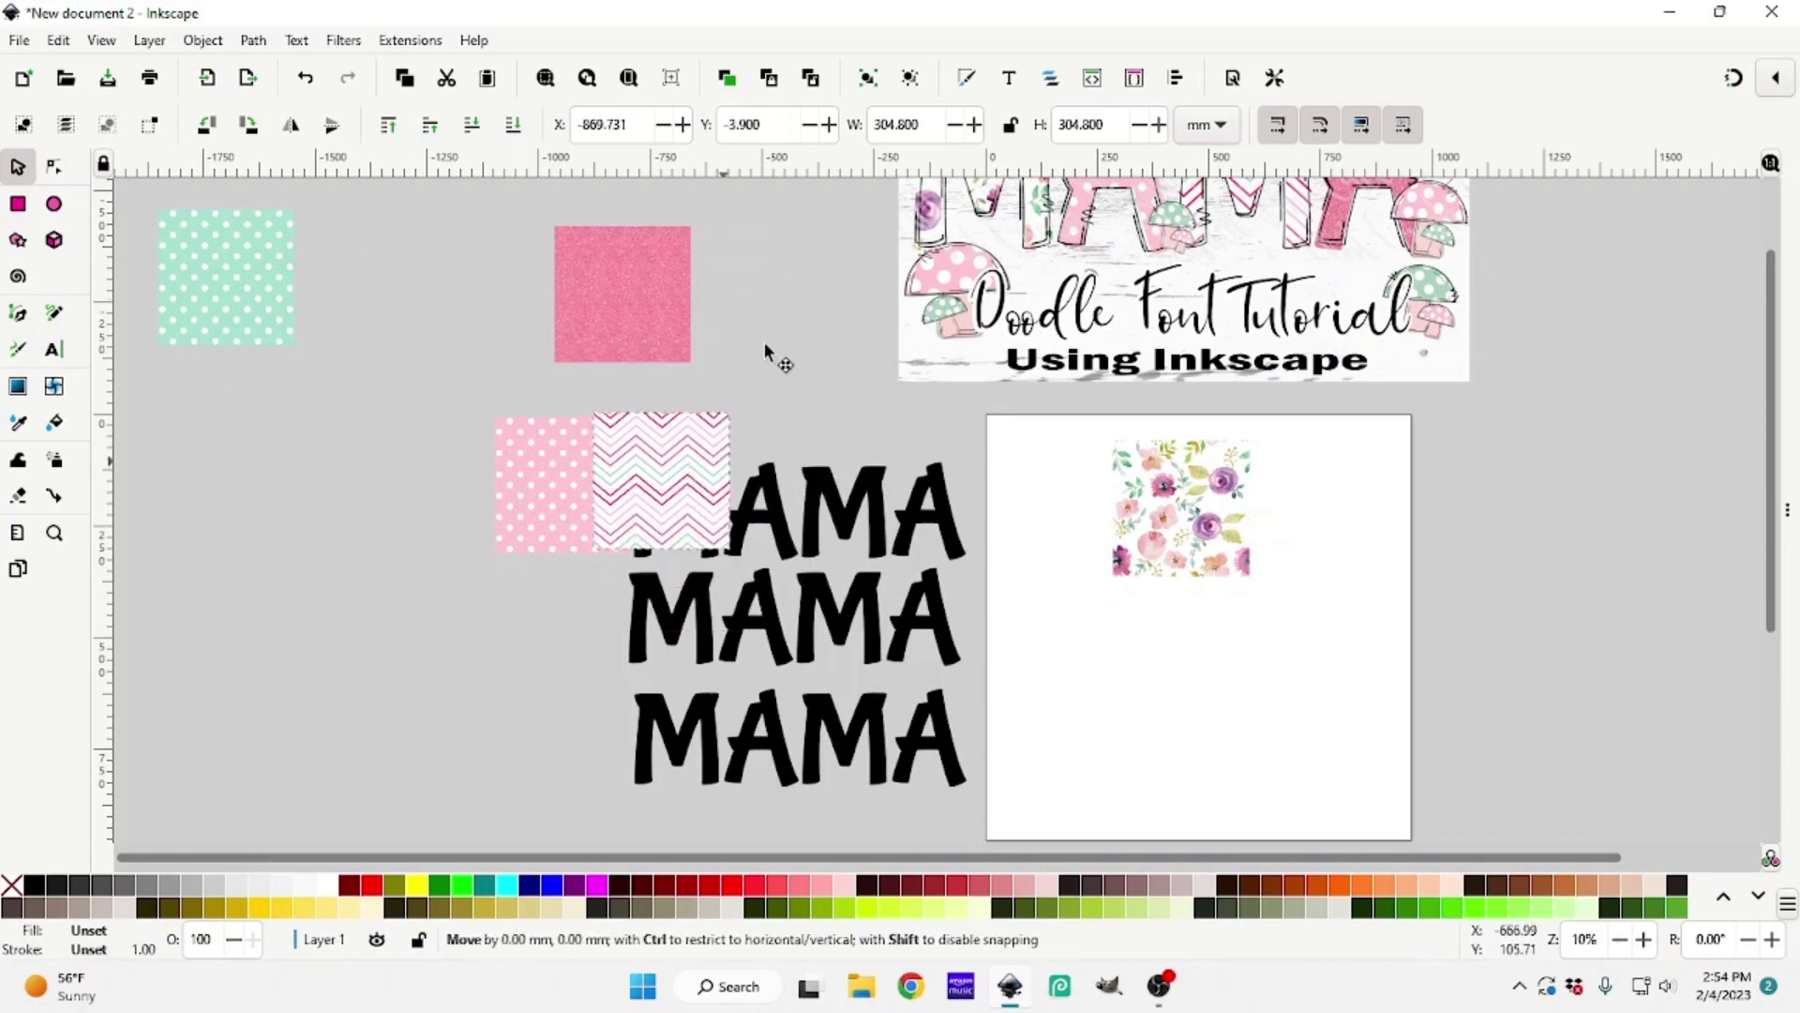
drag(699, 469, 796, 294)
Duplicate the pink polka-dot pattern, place one copy below the mint one, and move the floral pattern off the page beside the lettering
drag(556, 487, 248, 447)
right_click(447, 302)
click(511, 402)
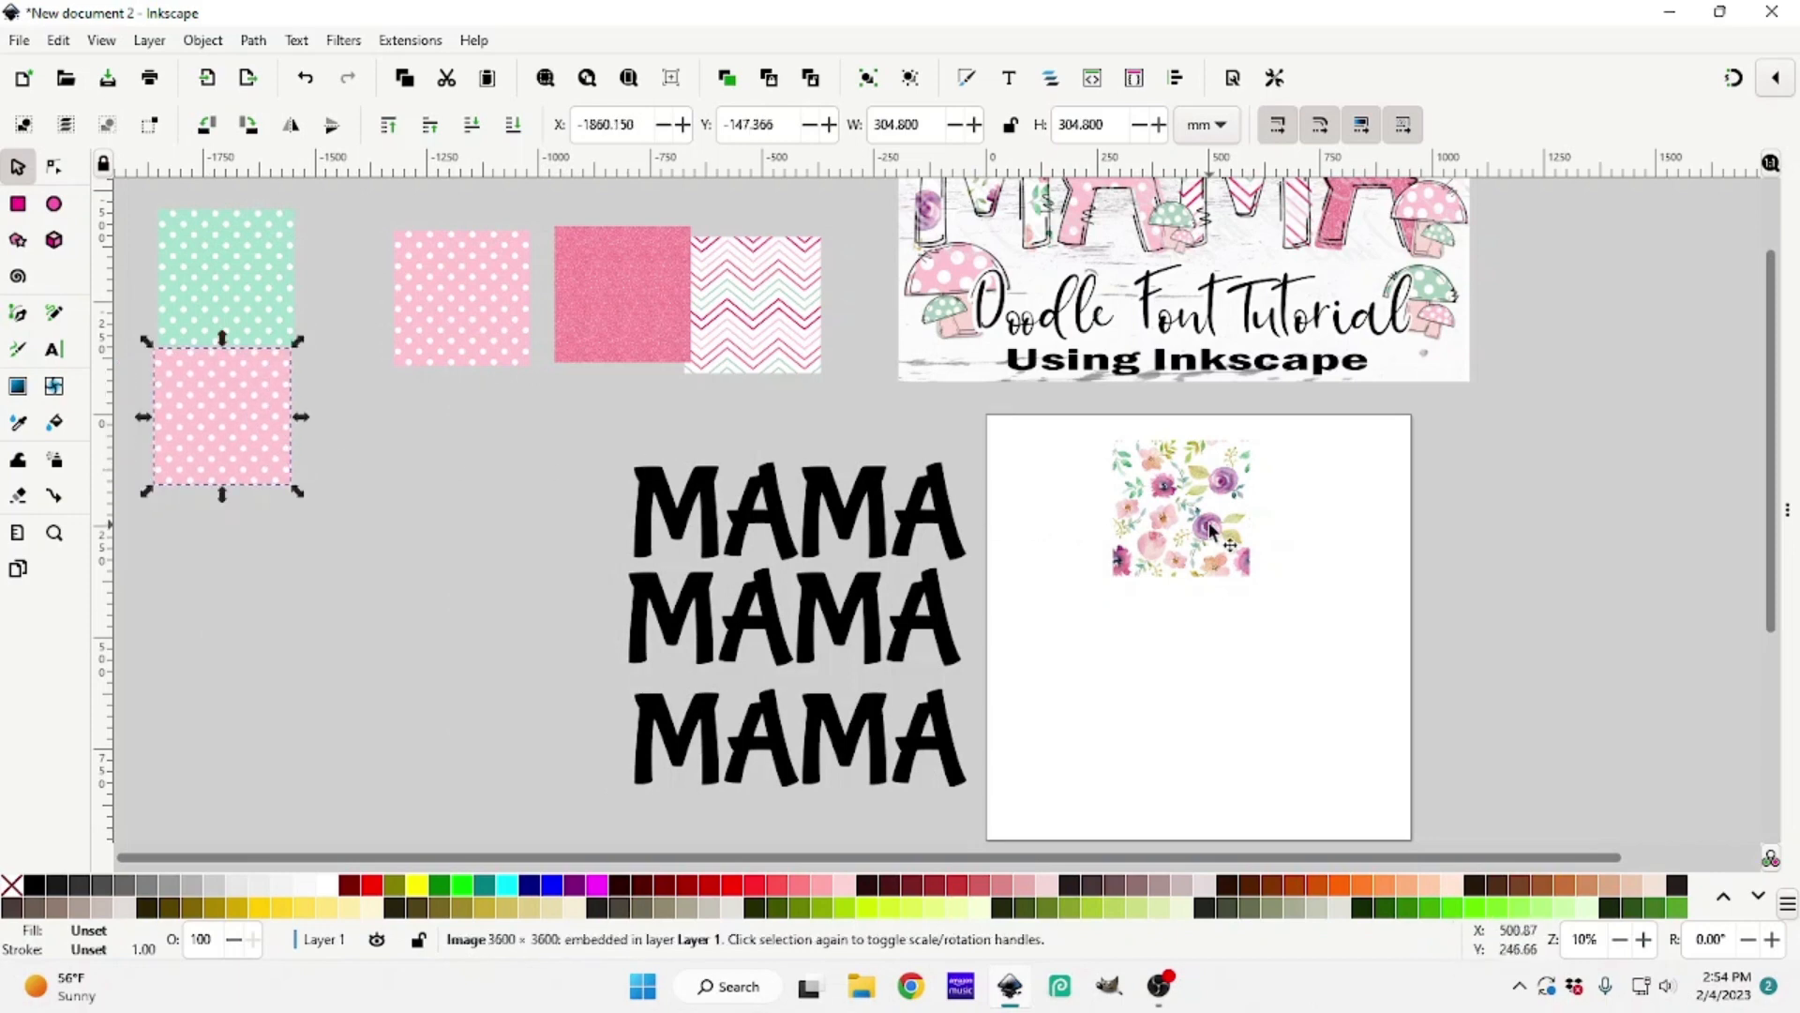
drag(1210, 532, 500, 511)
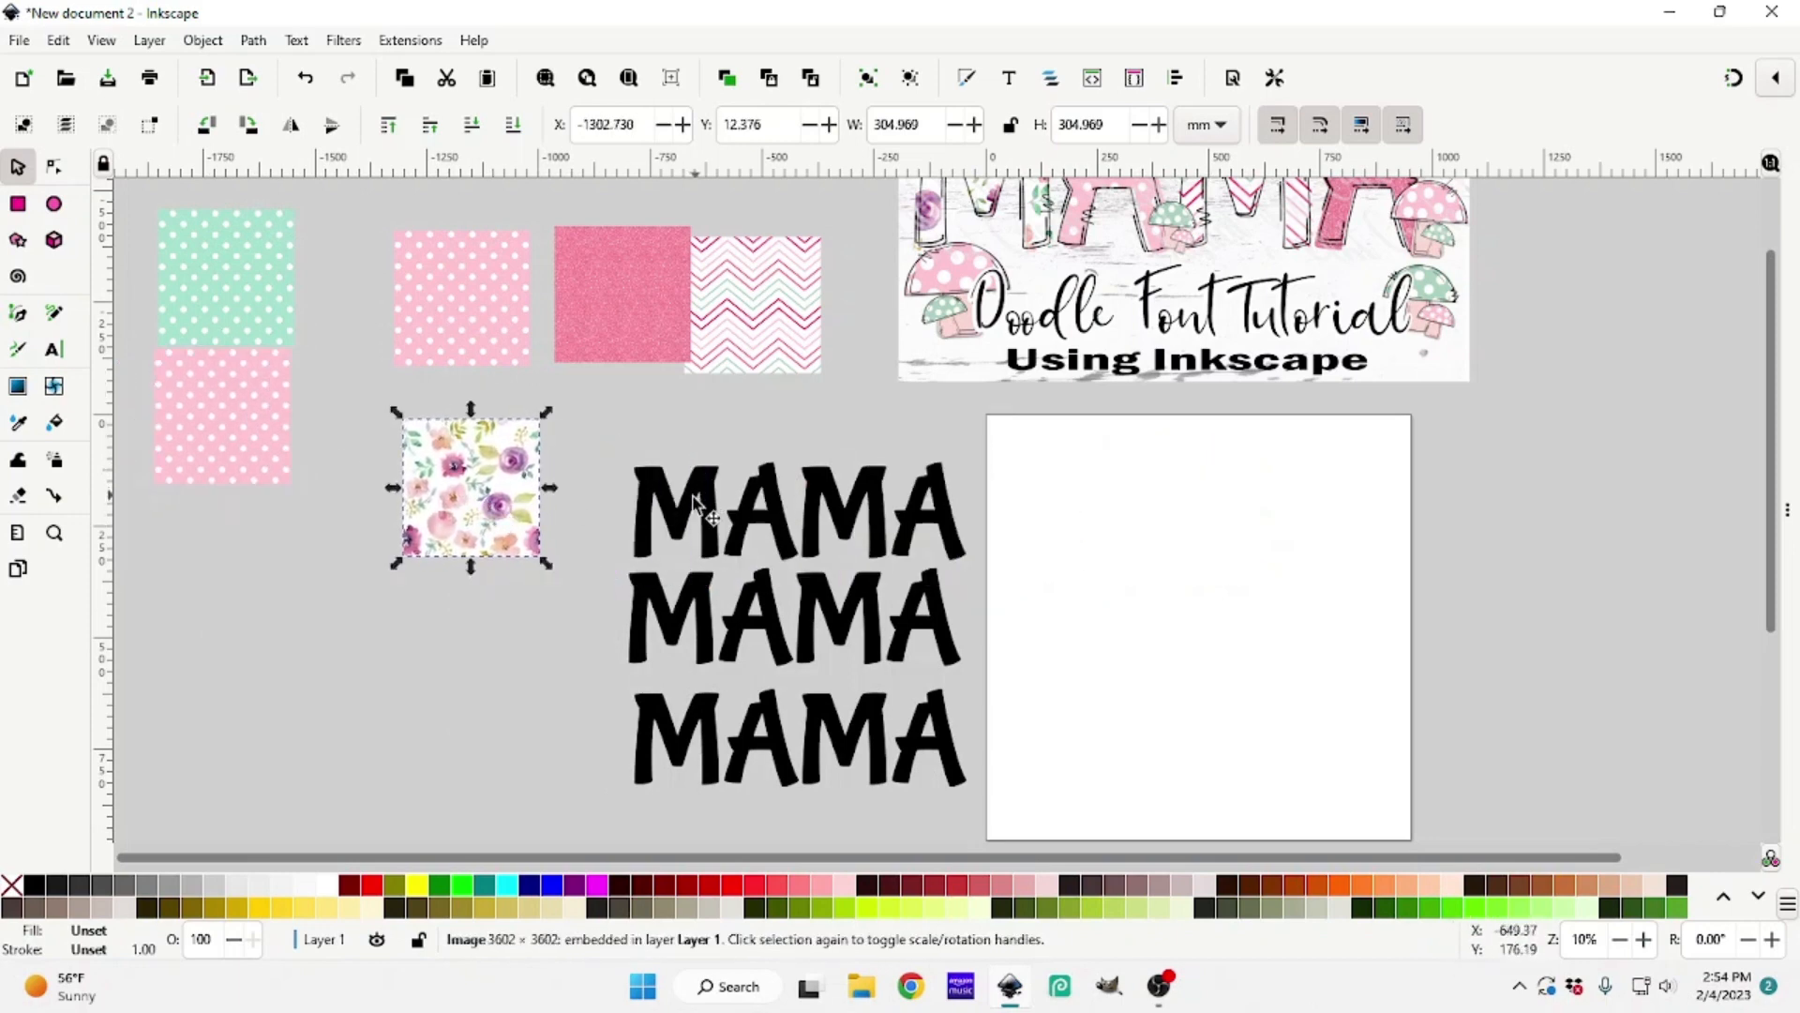
Place the top row's first M in front of the floral pattern and scale the pattern to about 280 mm square around it
click(682, 520)
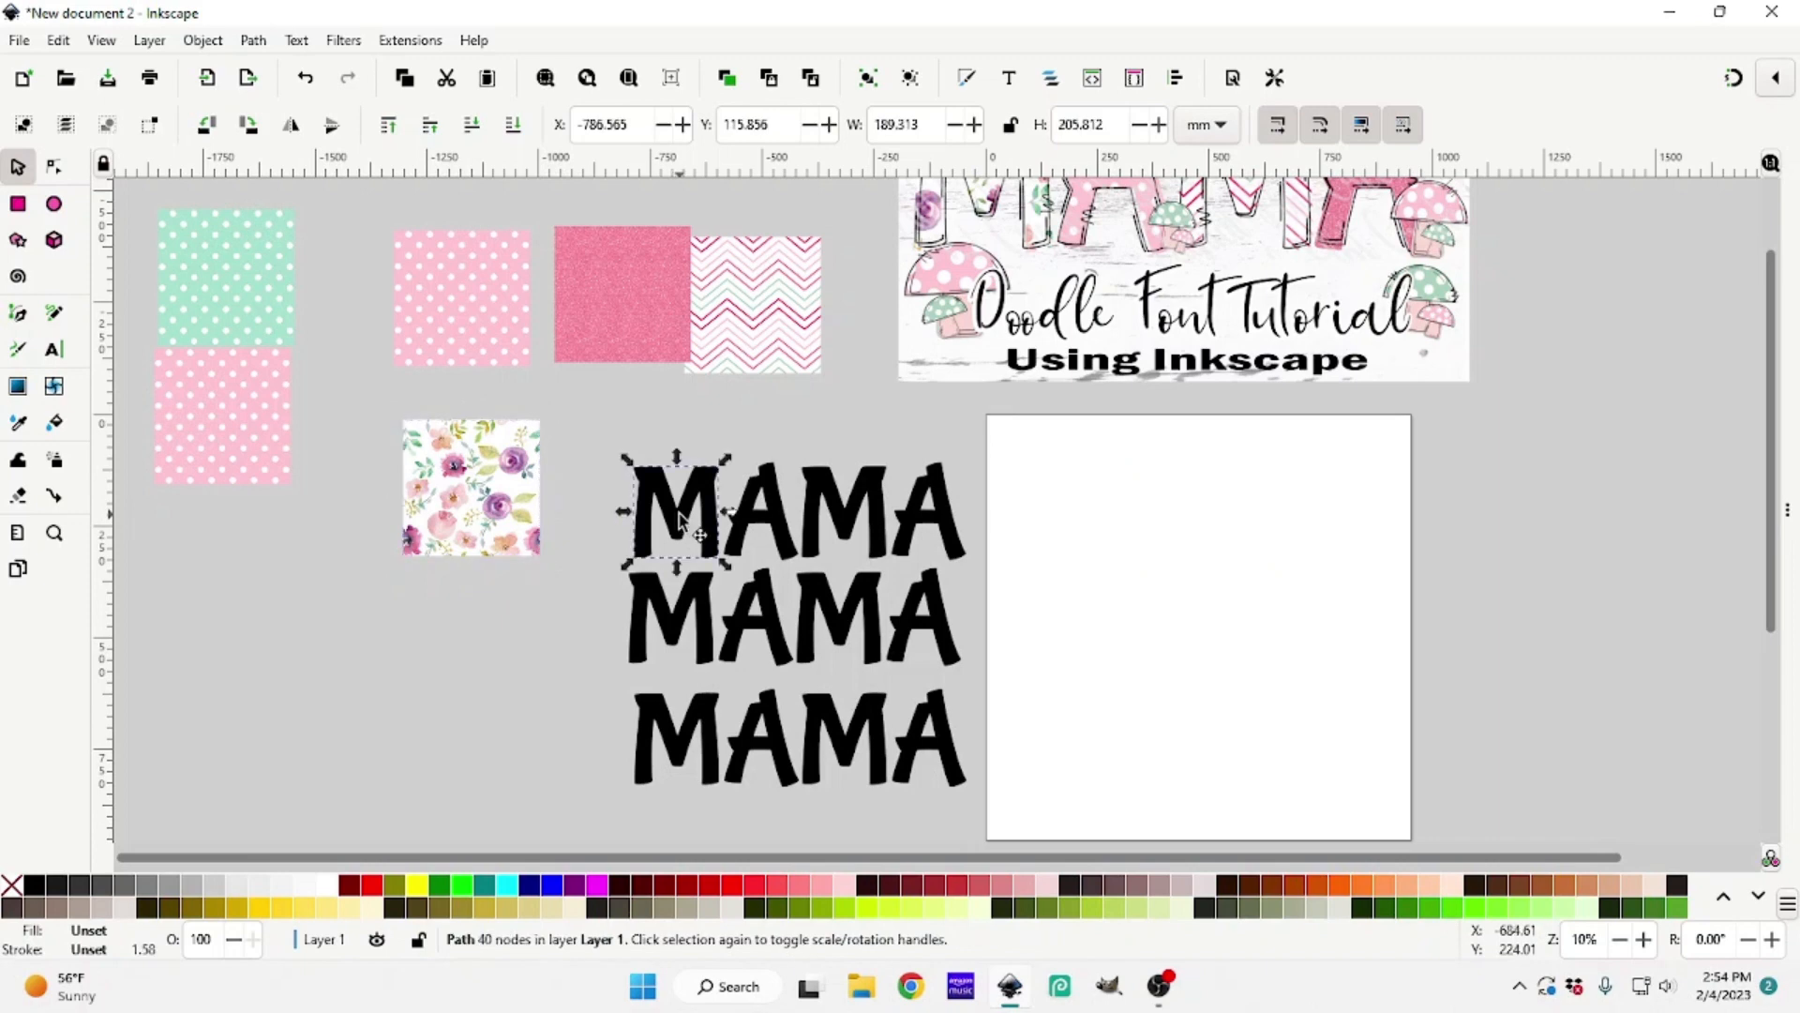
drag(682, 519, 465, 503)
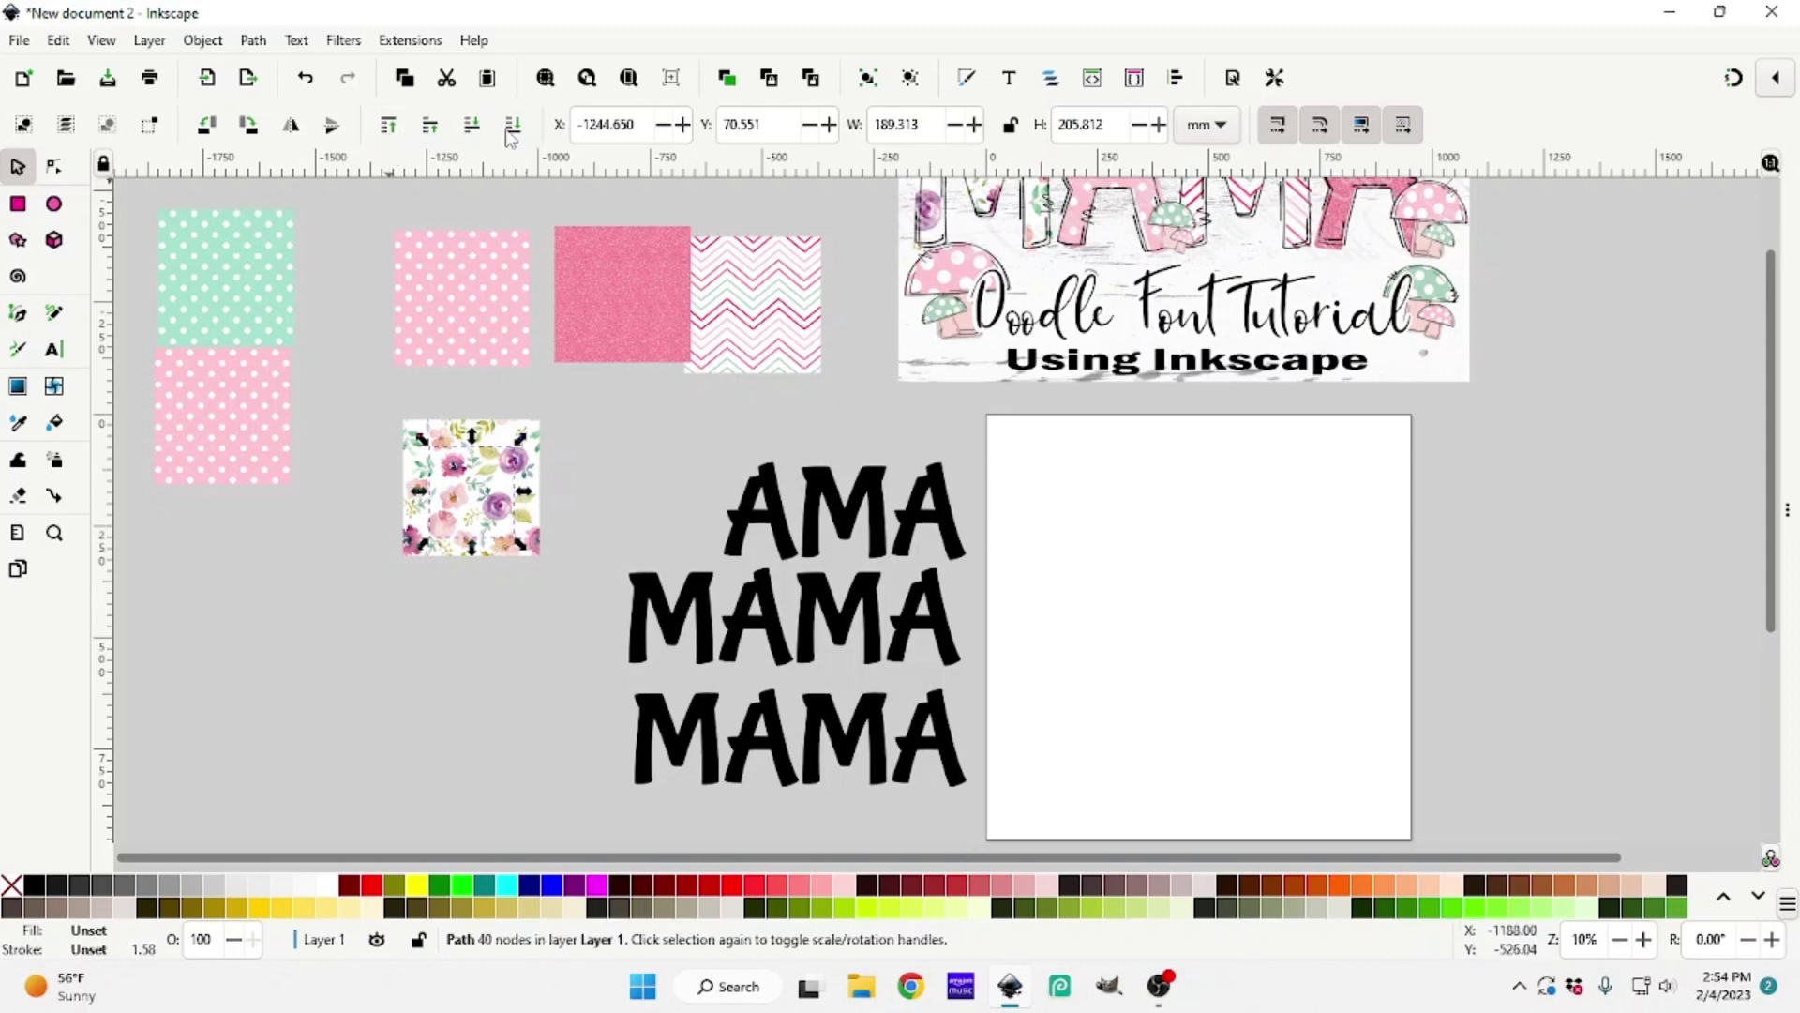
click(390, 126)
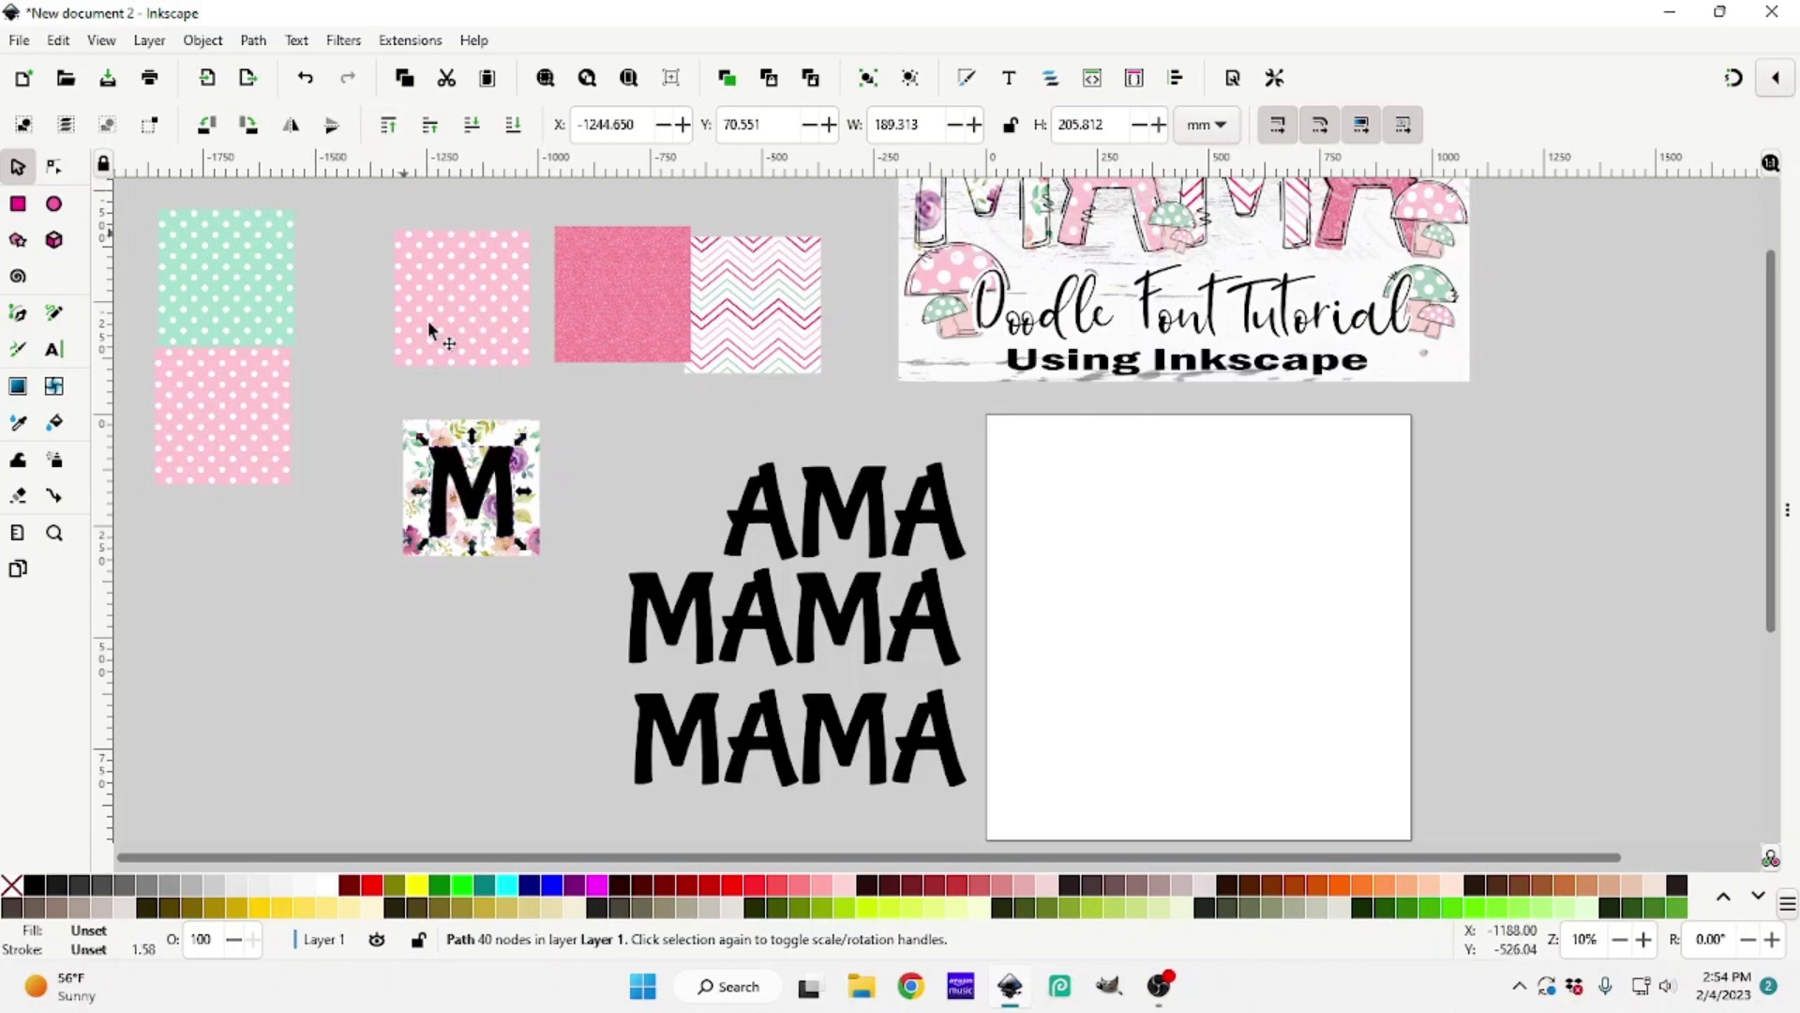
click(539, 429)
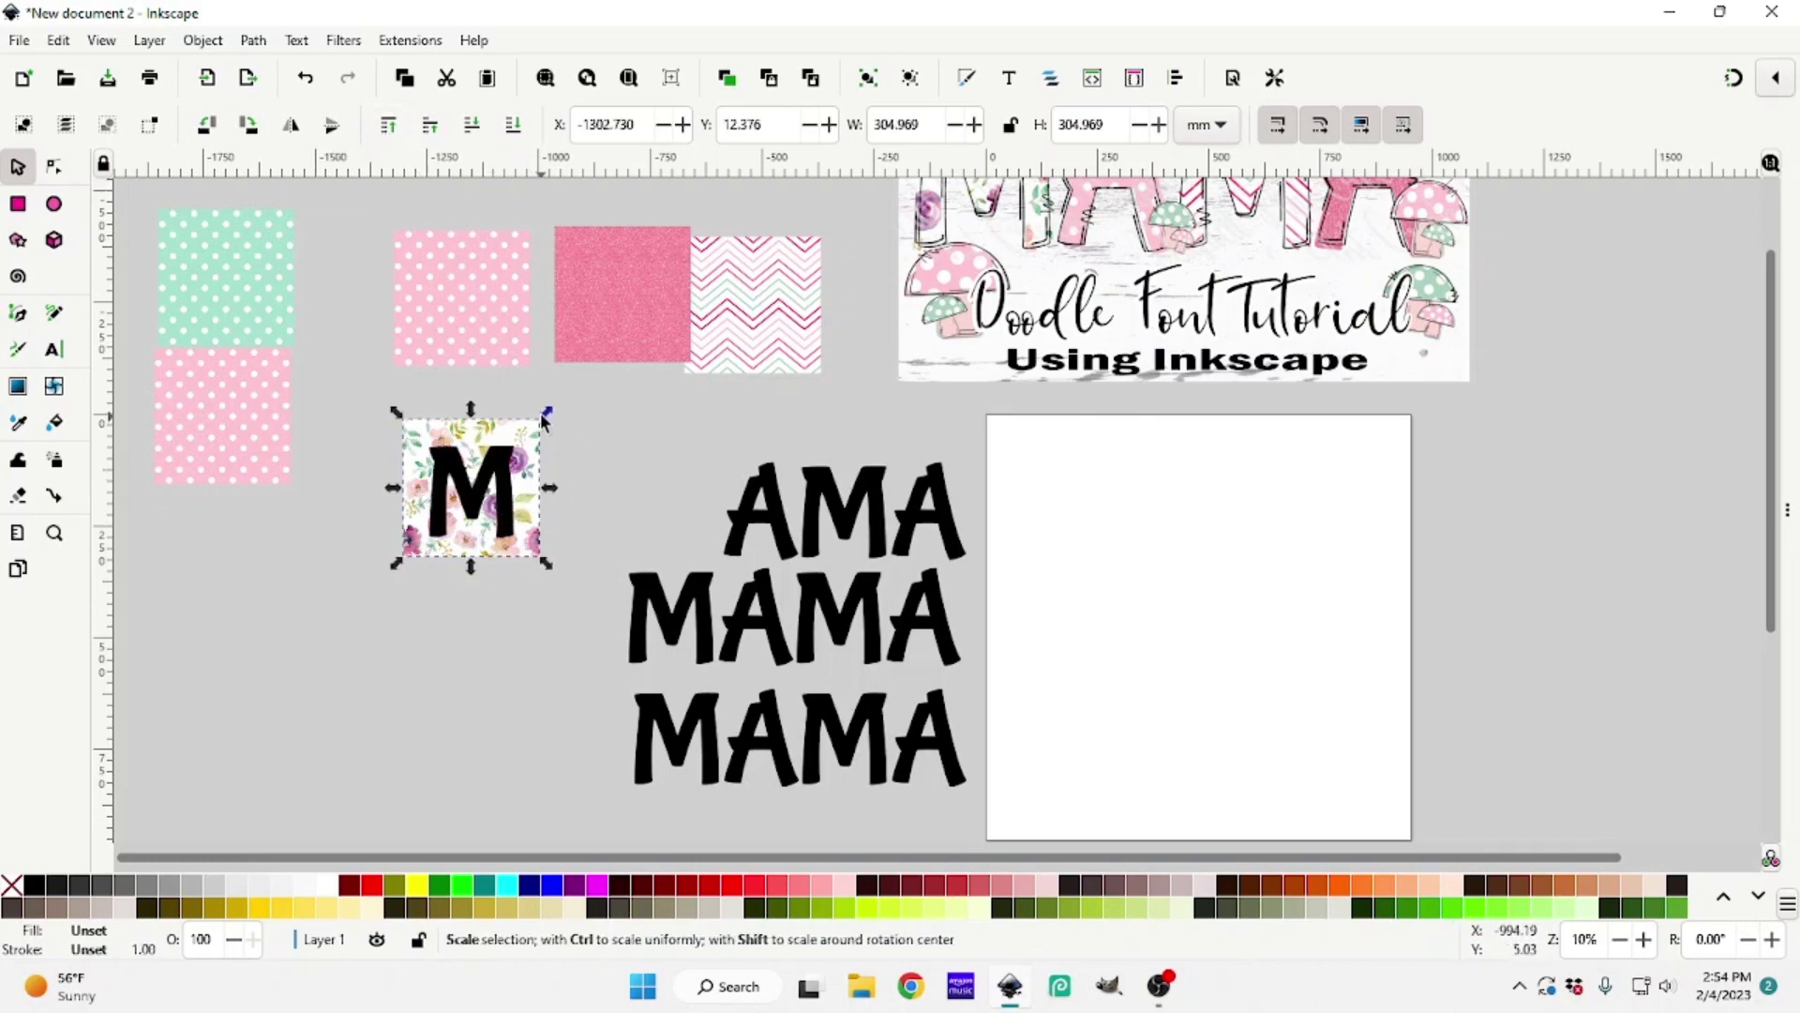
drag(546, 412, 582, 420)
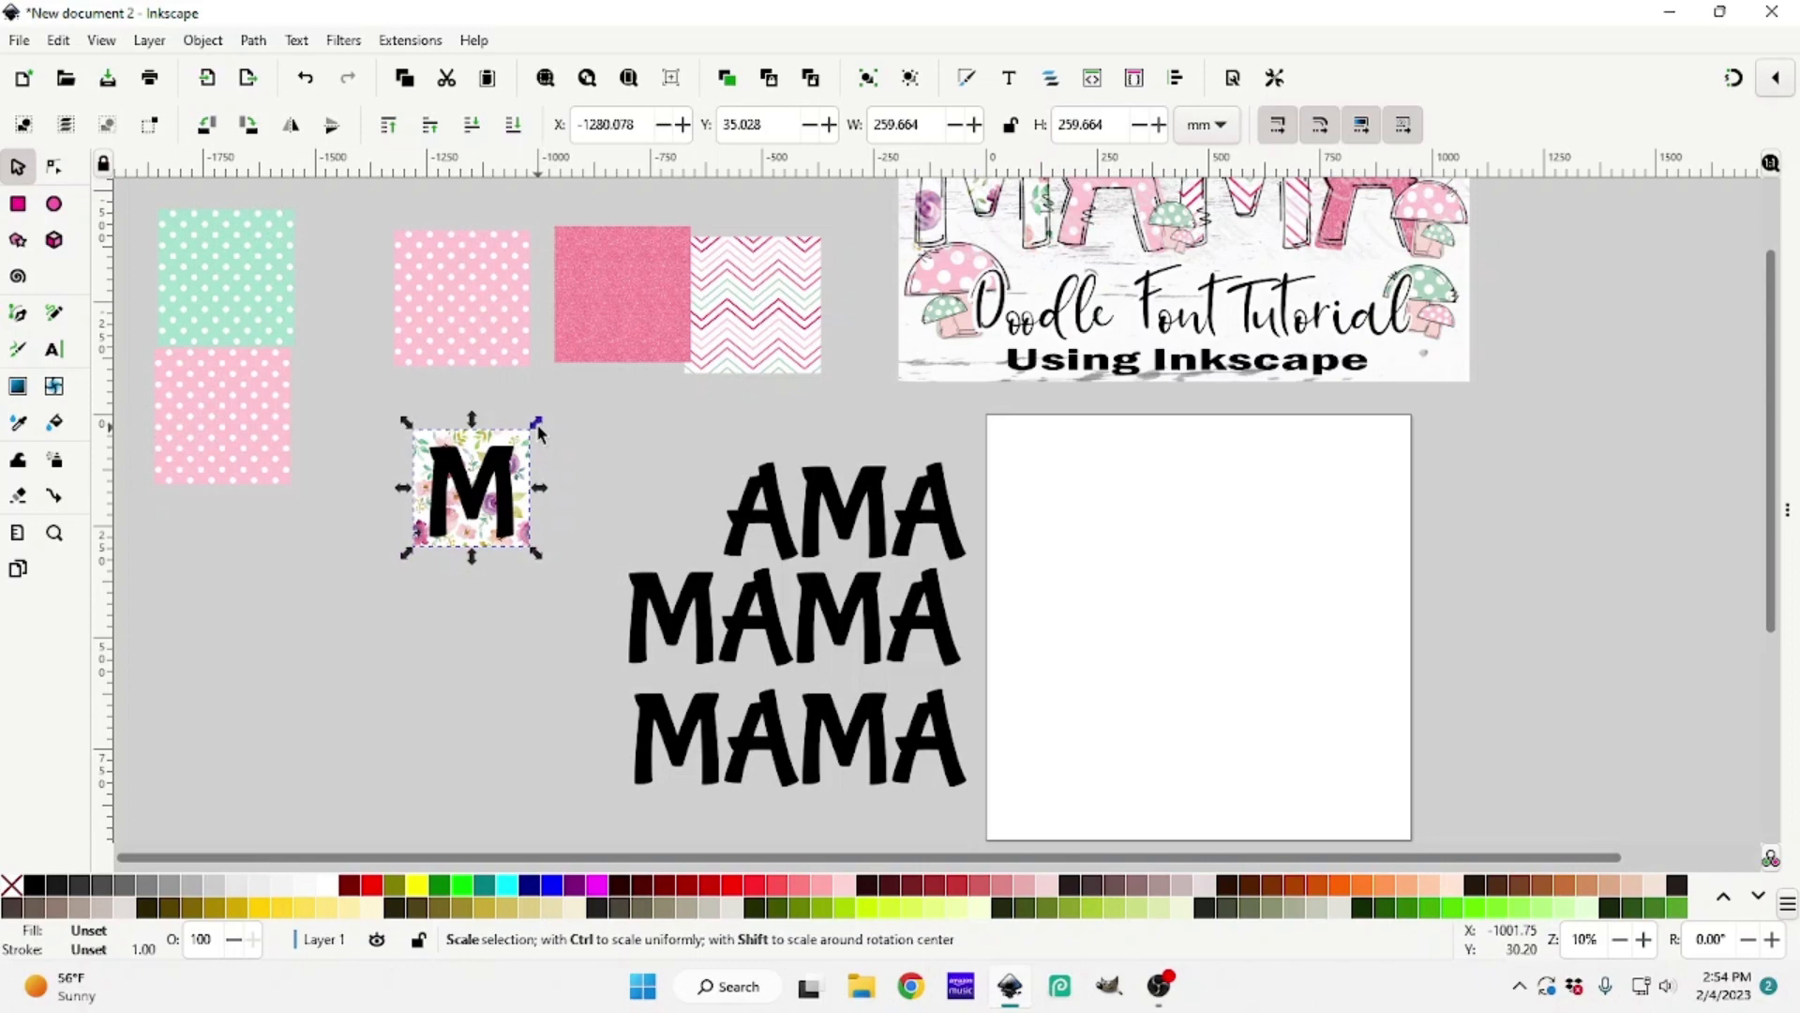
mouse_move(539, 430)
mouse_down()
mouse_move(551, 417)
mouse_move(538, 424)
mouse_up()
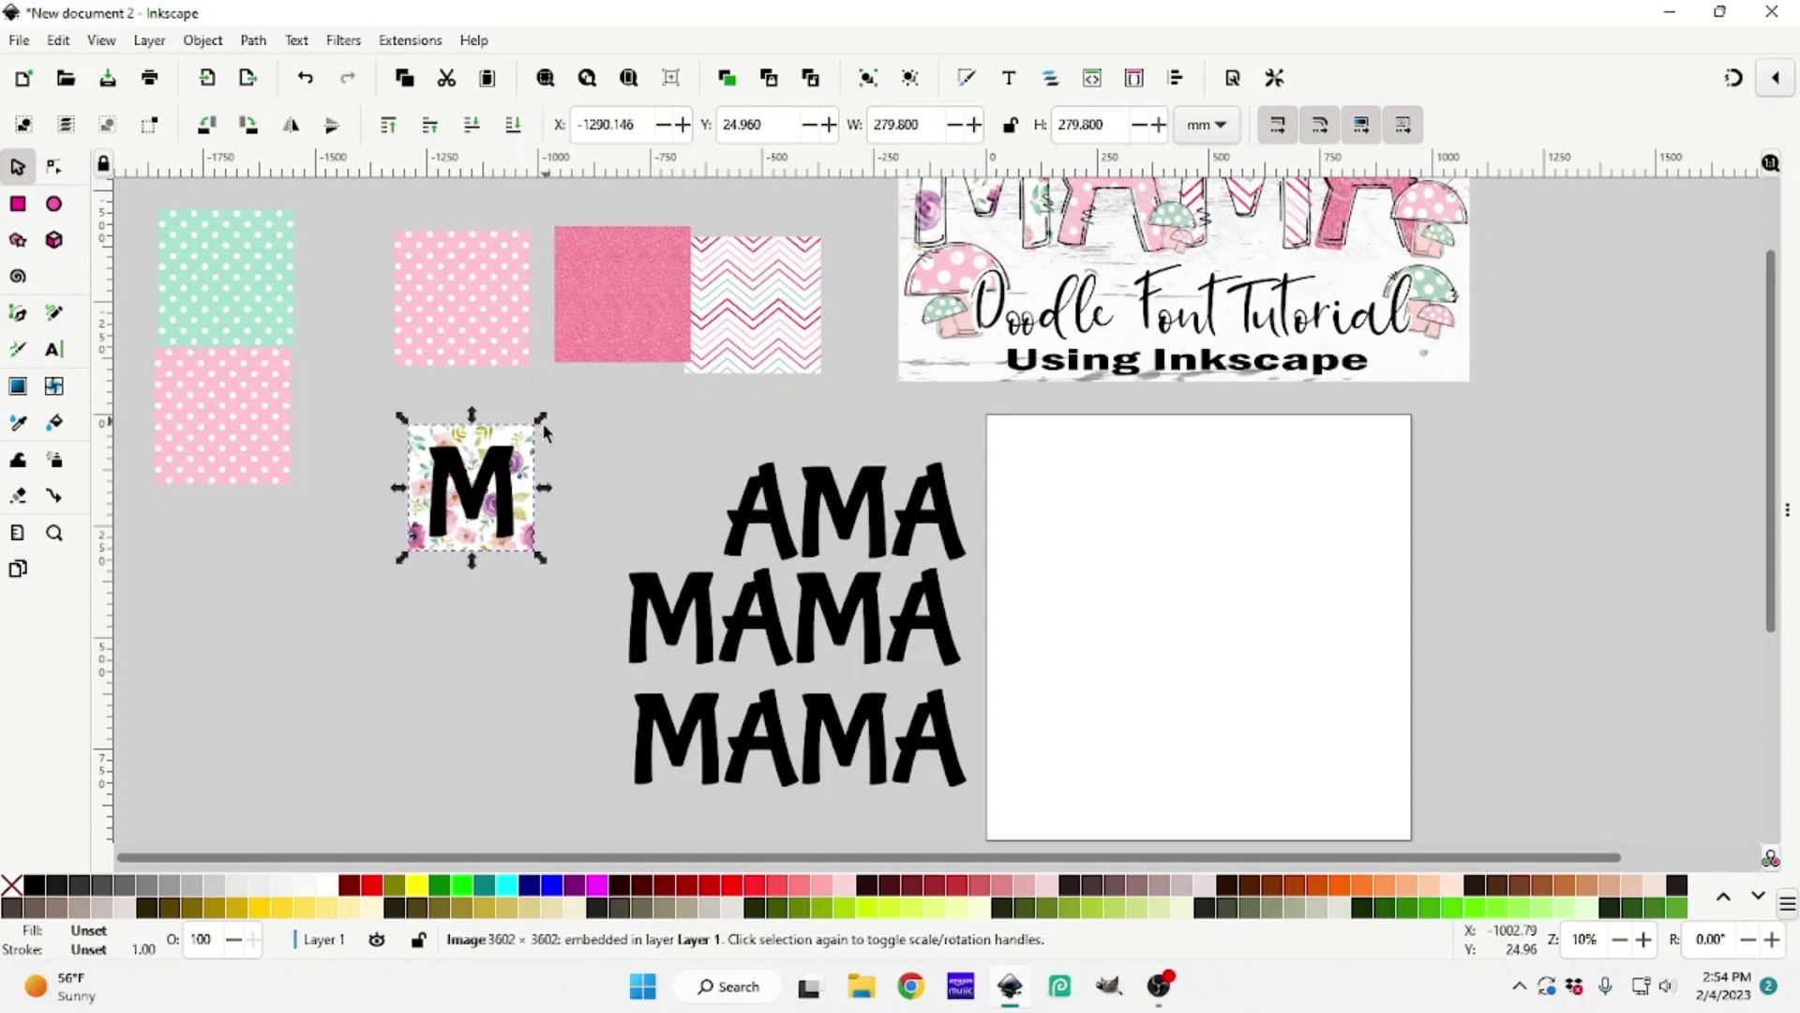
Clip the floral pattern to the shape of the letter M
click(477, 497)
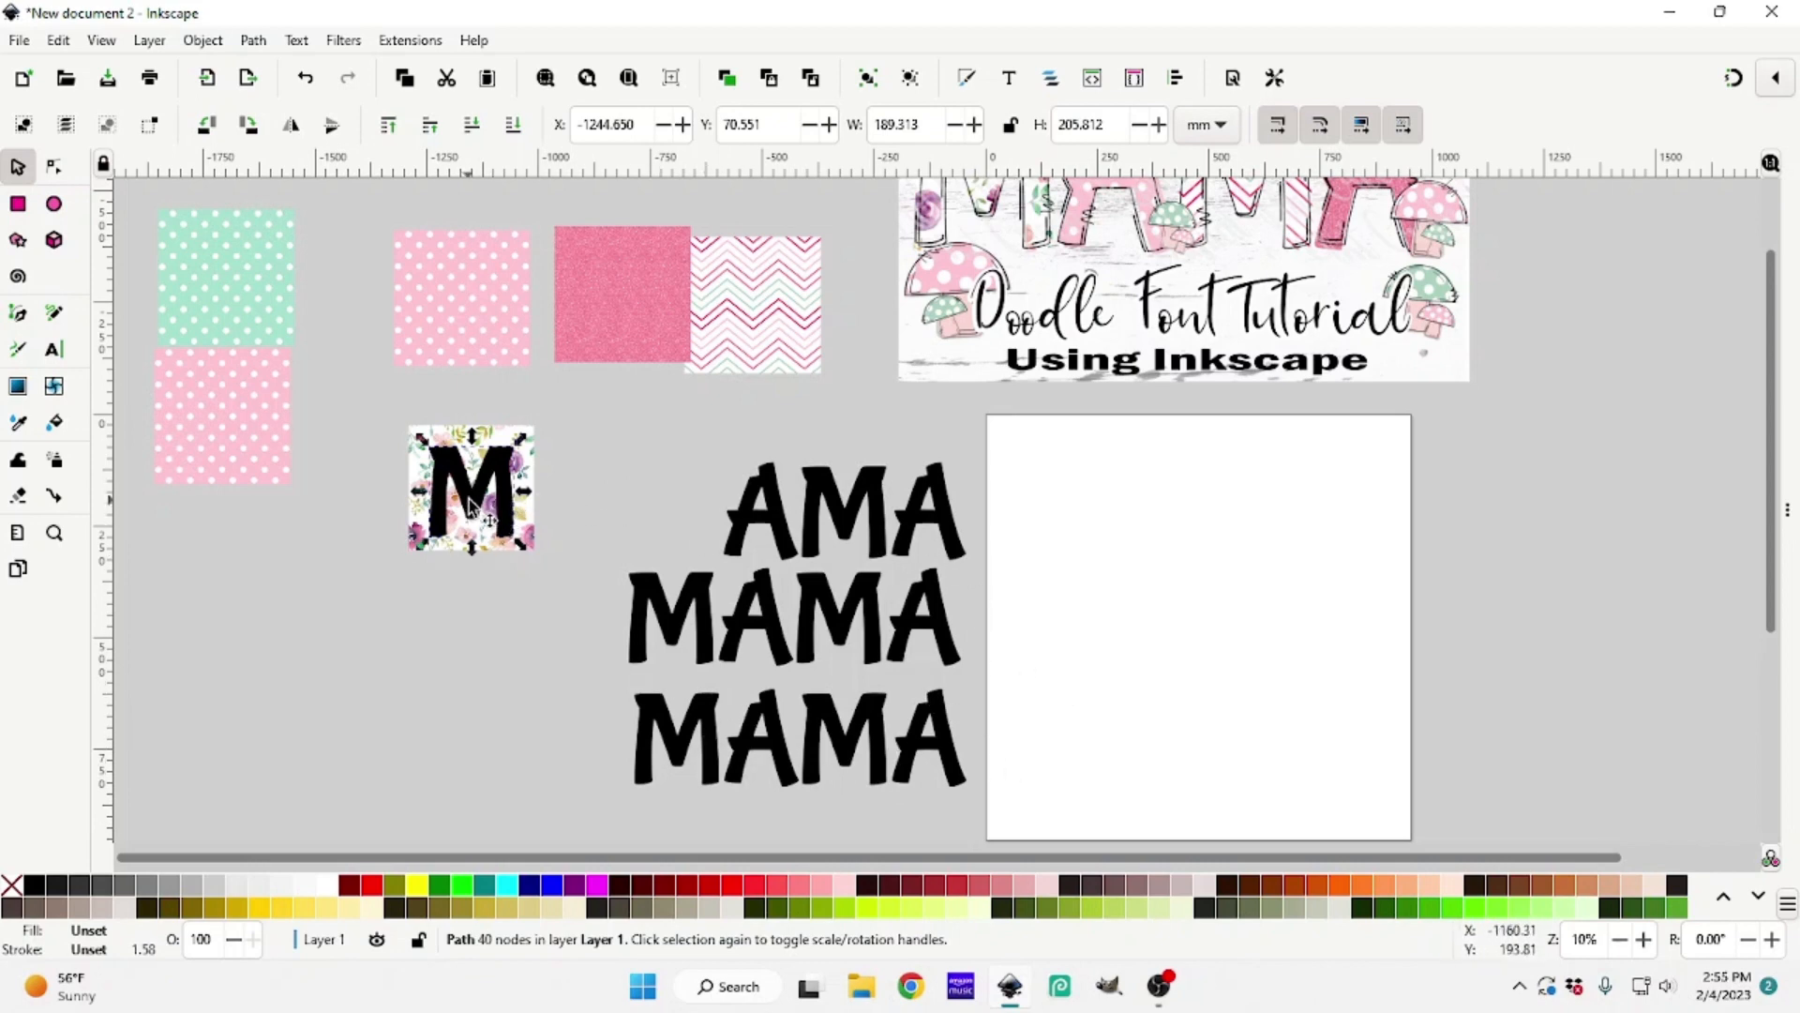
drag(377, 396, 598, 582)
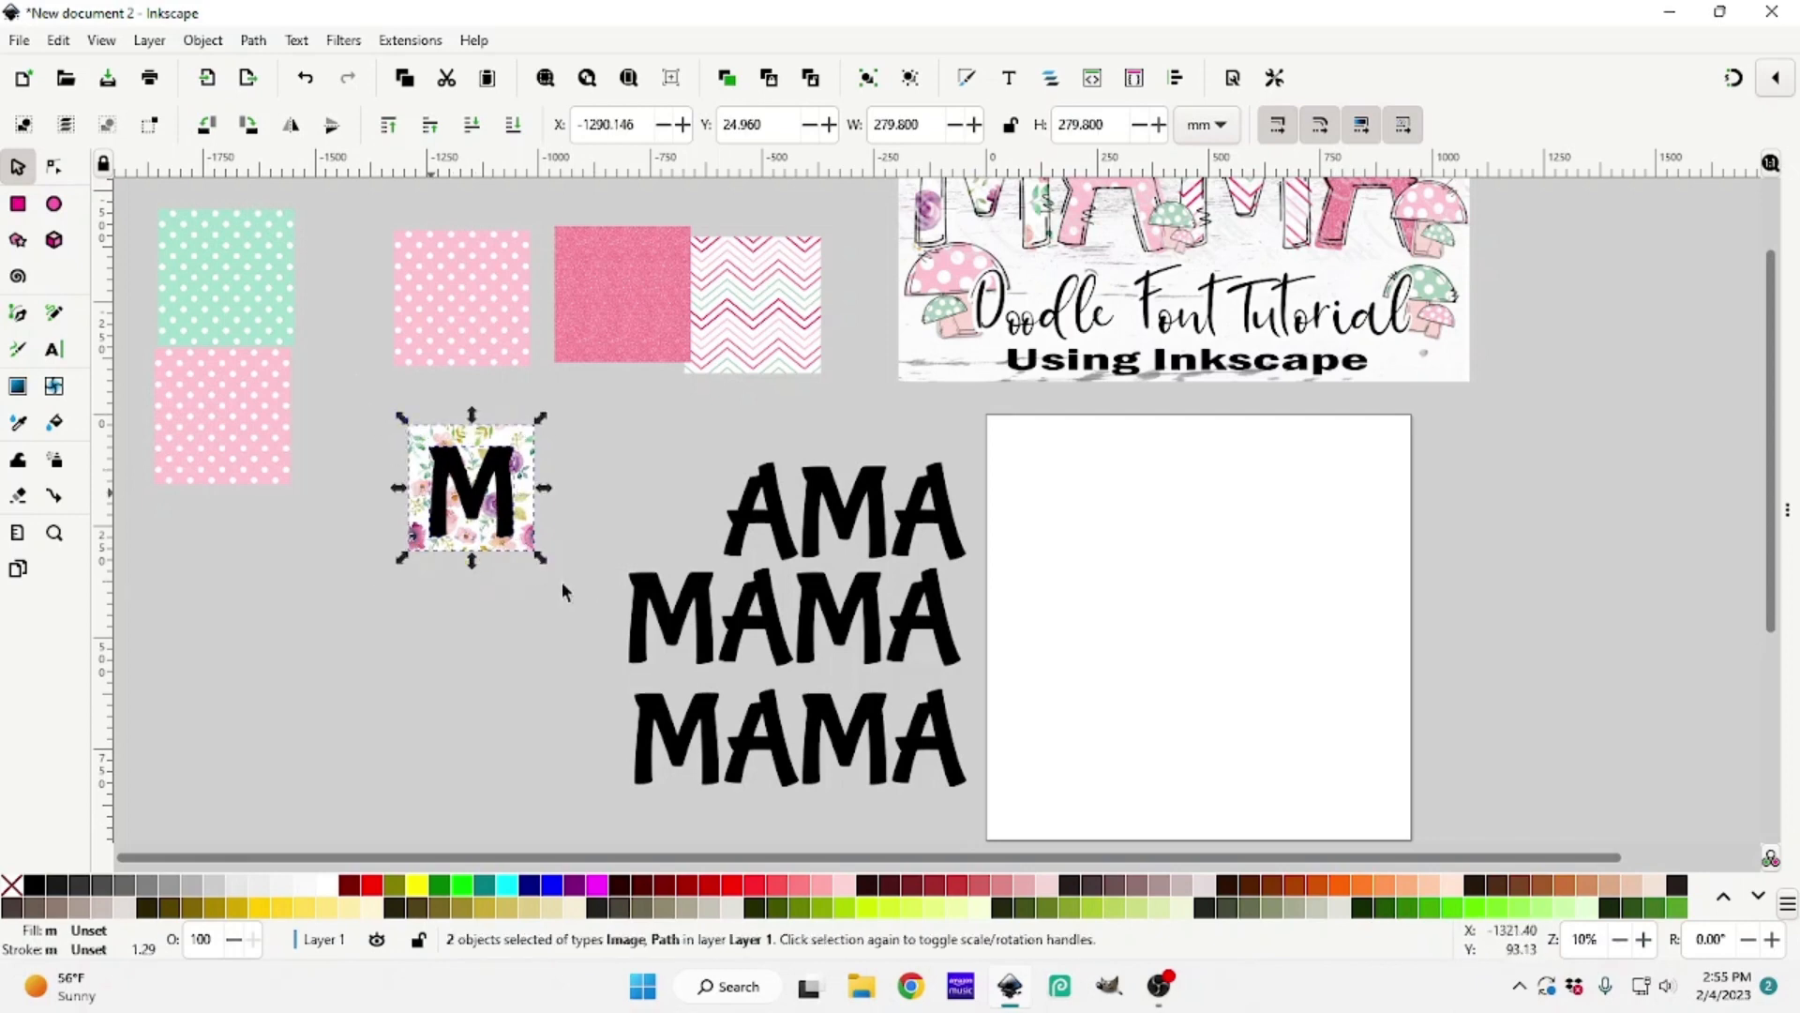
drag(366, 392, 630, 630)
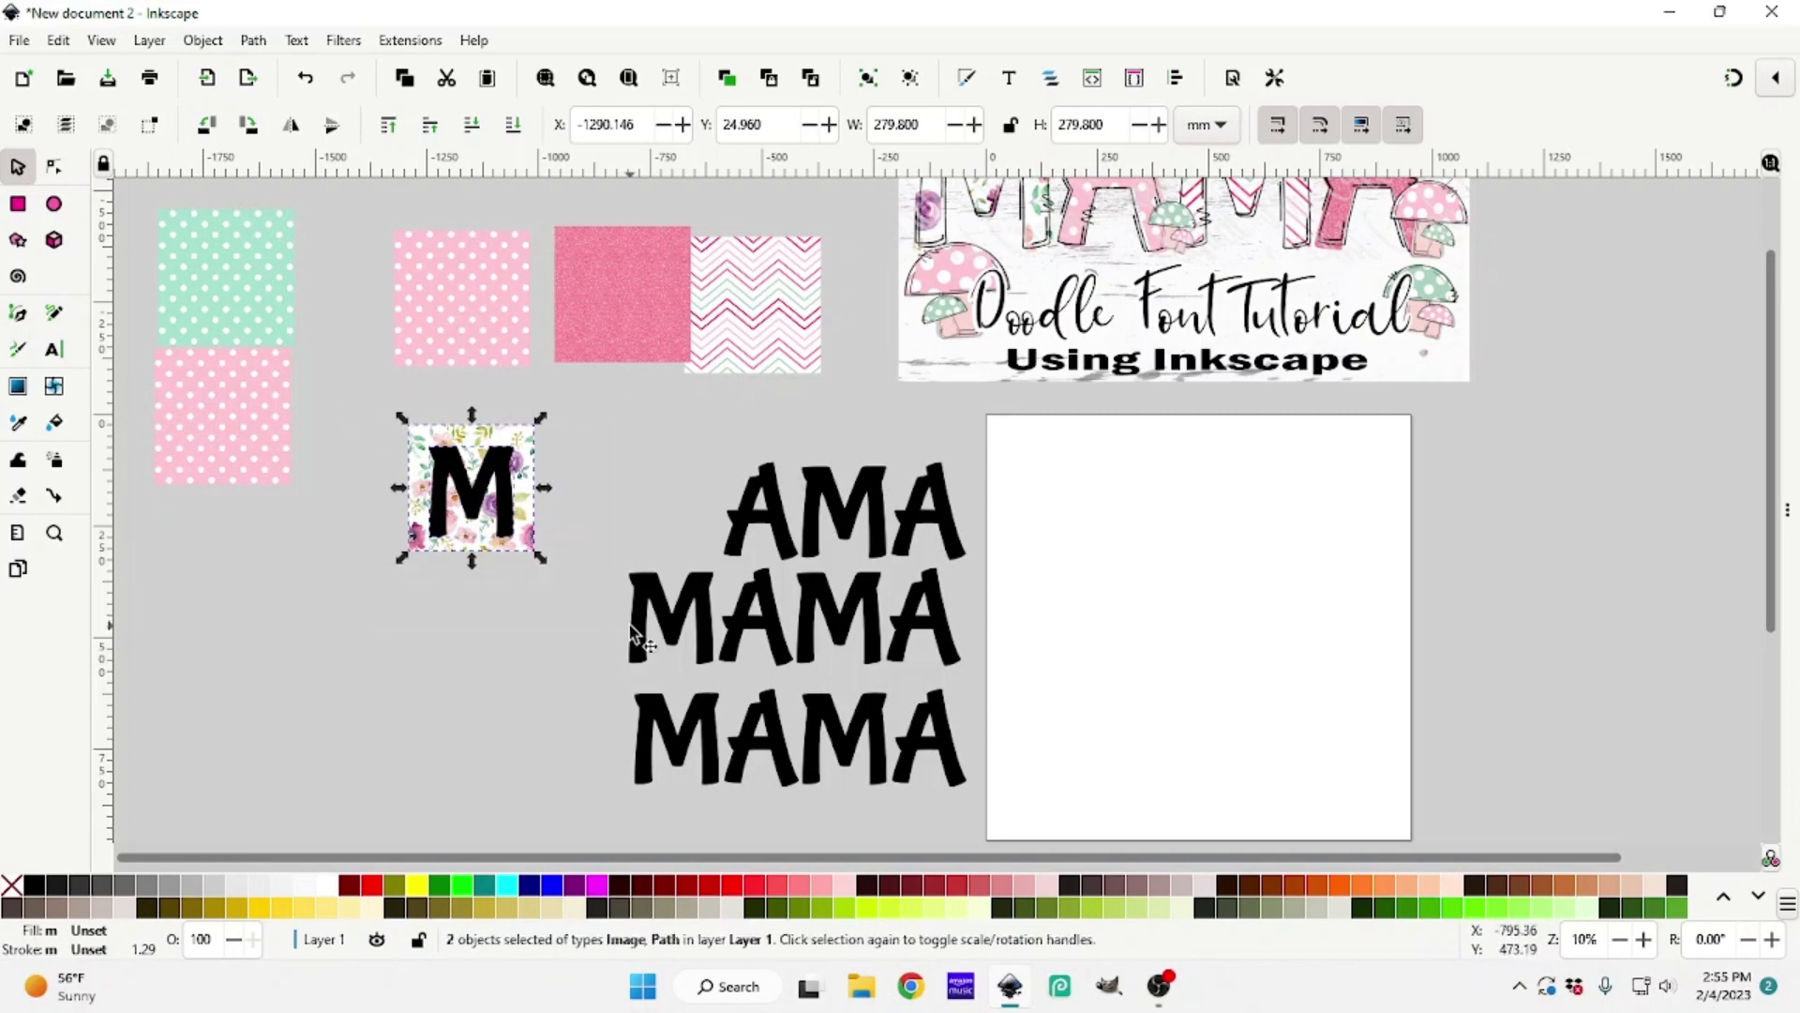
right_click(476, 501)
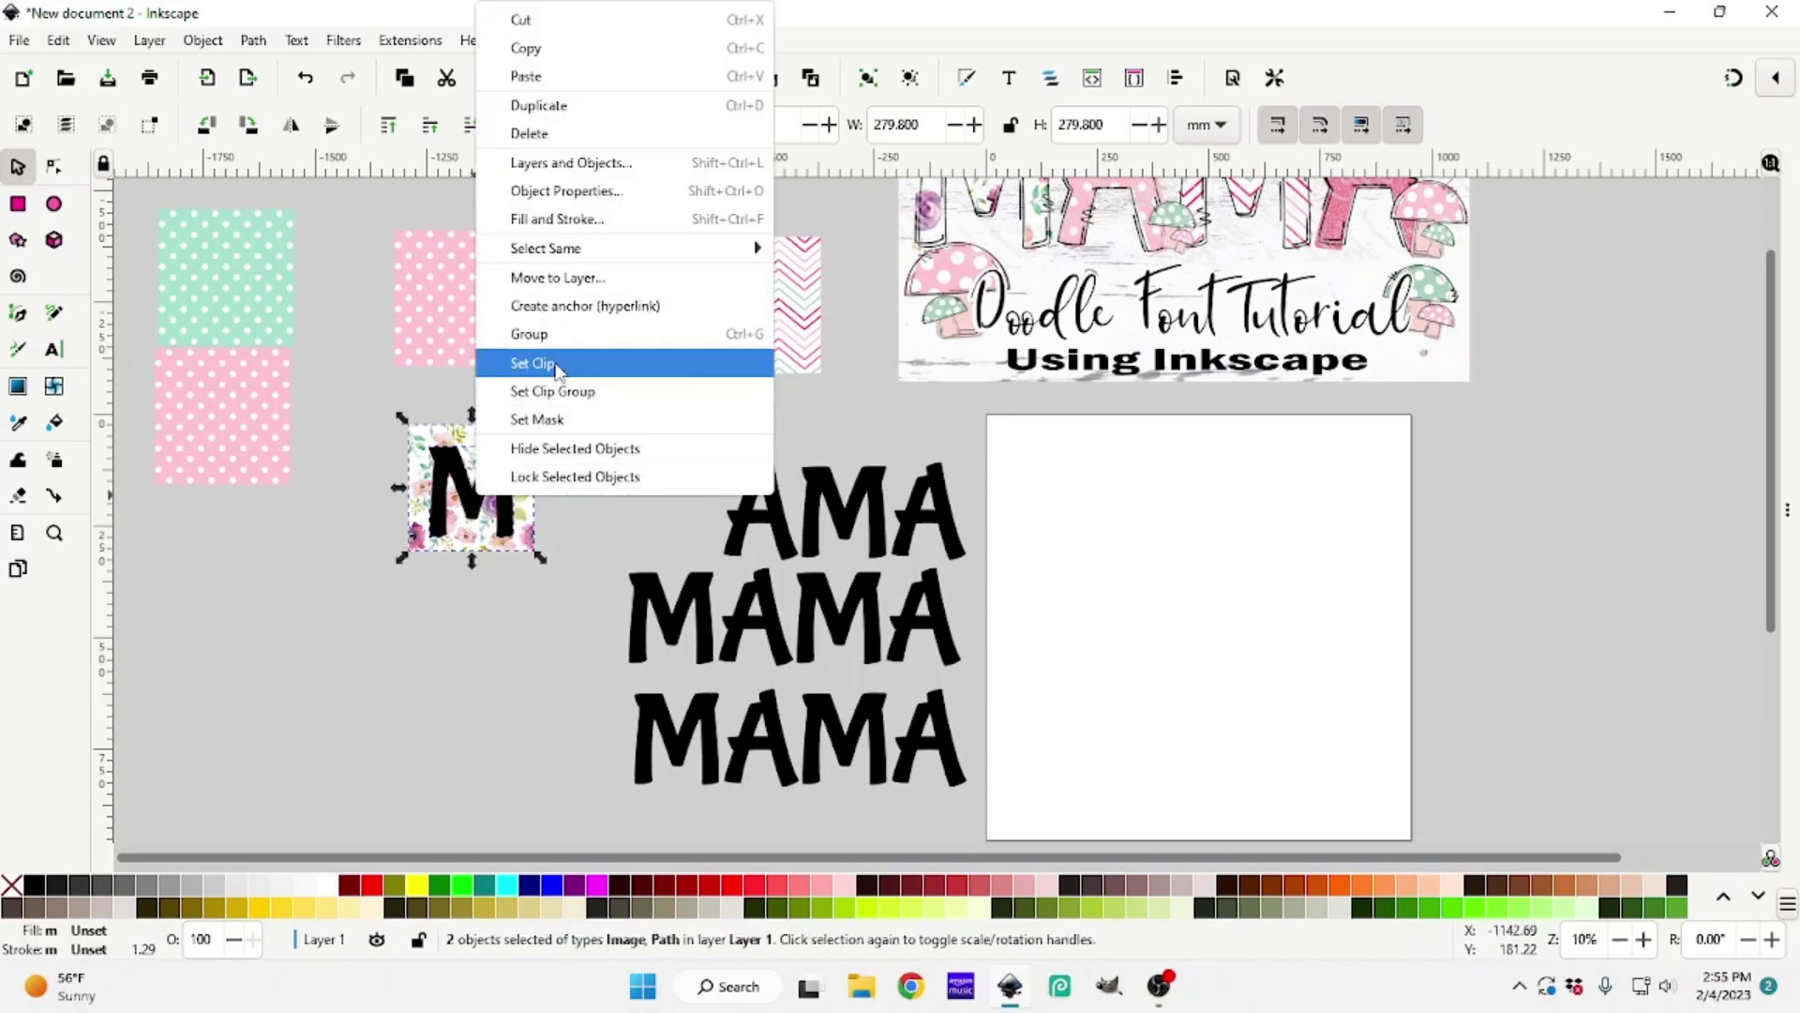
click(532, 363)
Return the floral M to the top row, place the first A over the pink polka-dot pattern and scale the pattern to about 249 mm square
drag(441, 539, 441, 283)
click(510, 246)
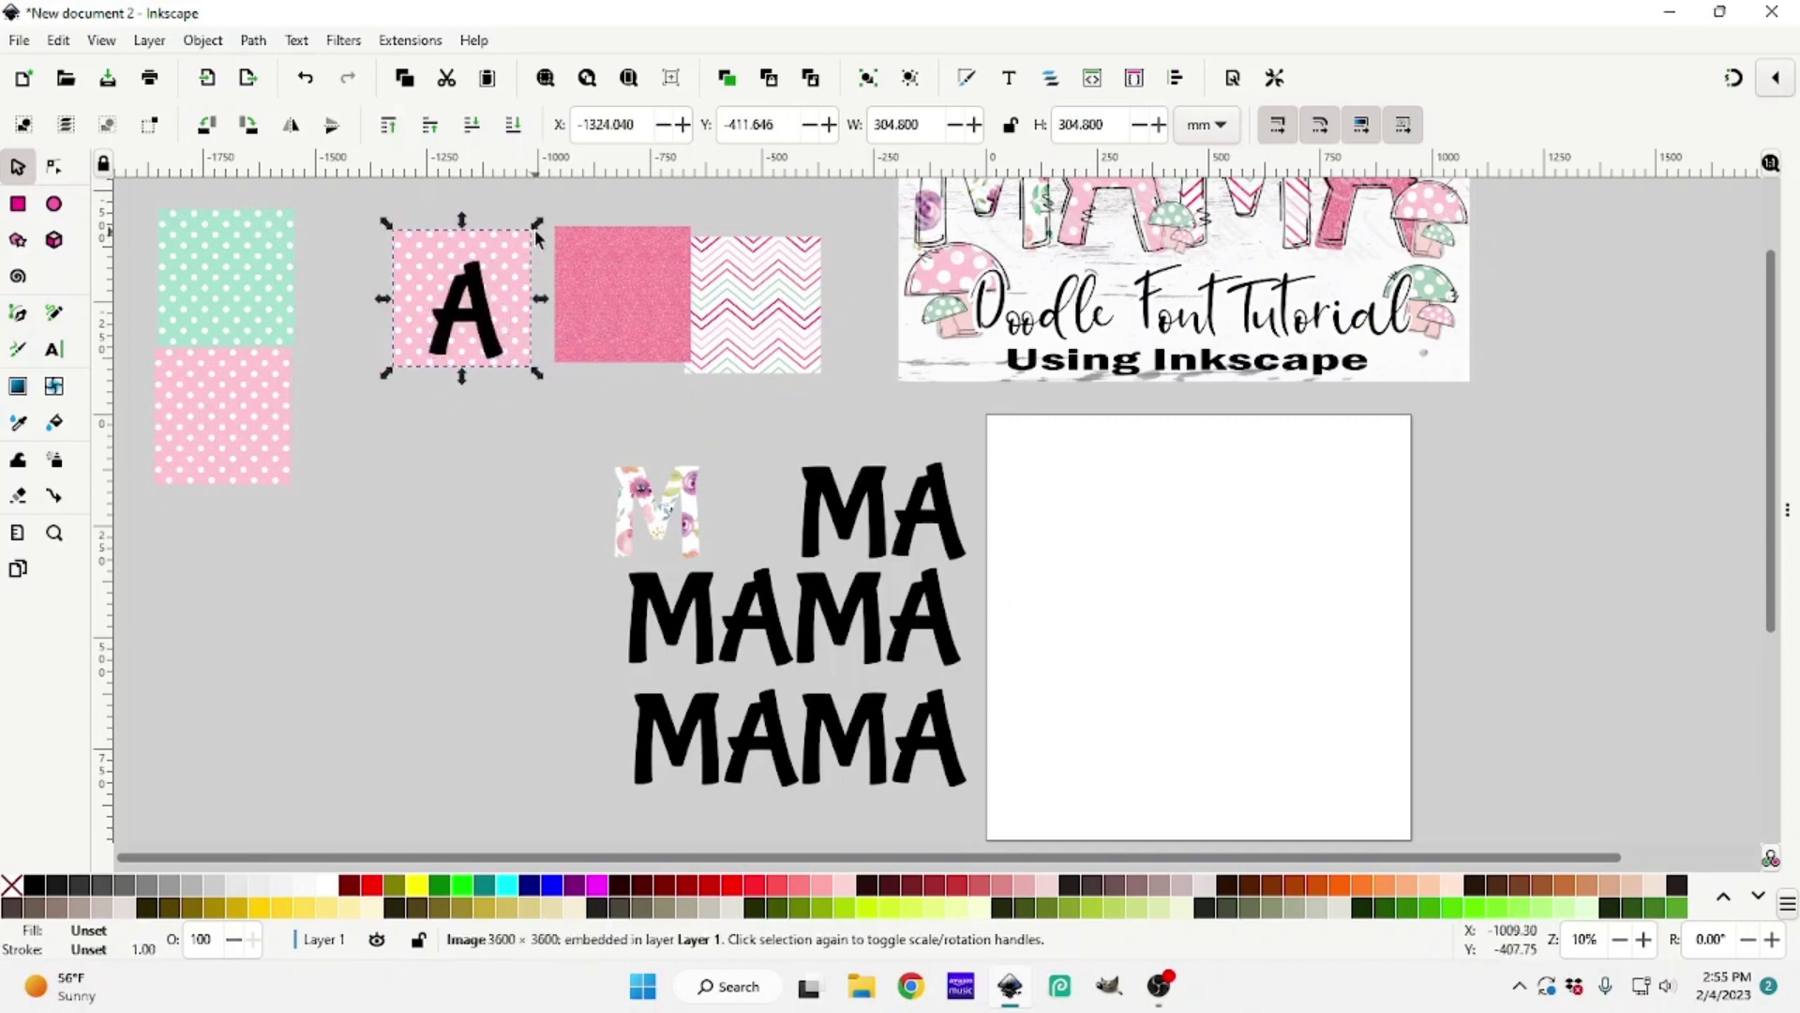
drag(532, 228, 530, 283)
Clip the pink polka-dot pattern to the letter A and move the patterned letter back into the top row
drag(374, 214, 560, 405)
right_click(481, 325)
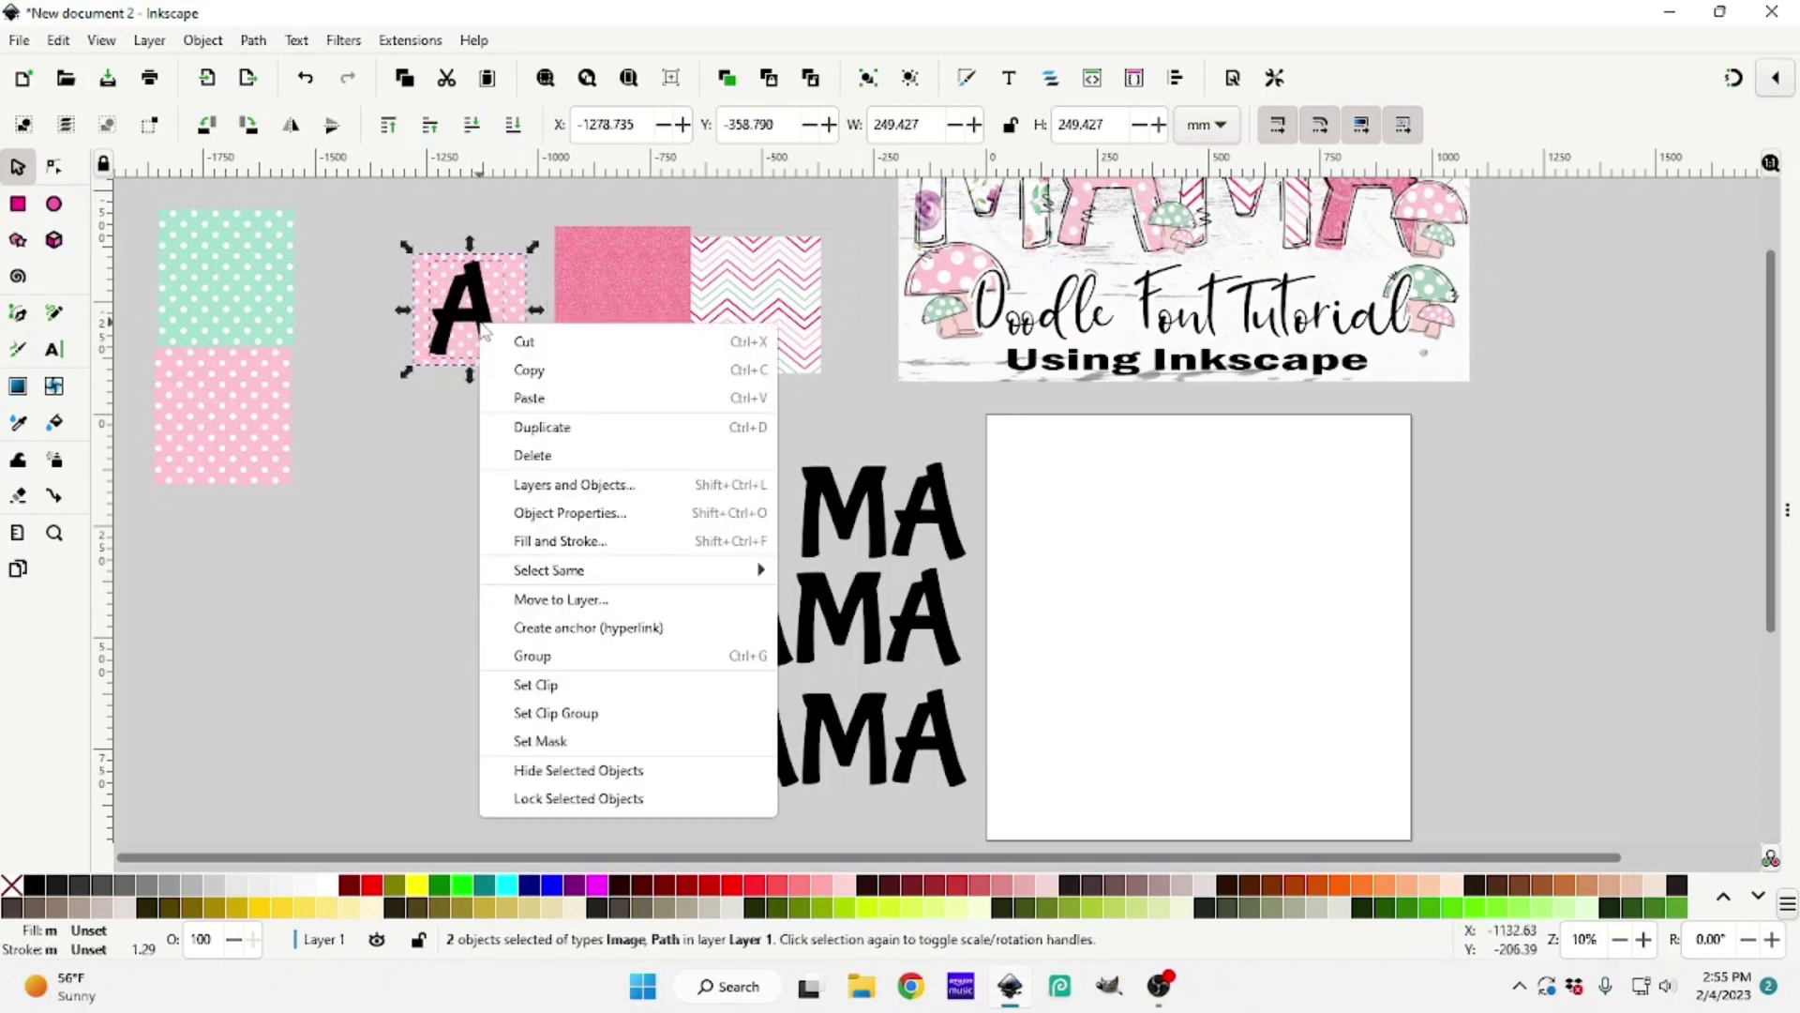
click(529, 685)
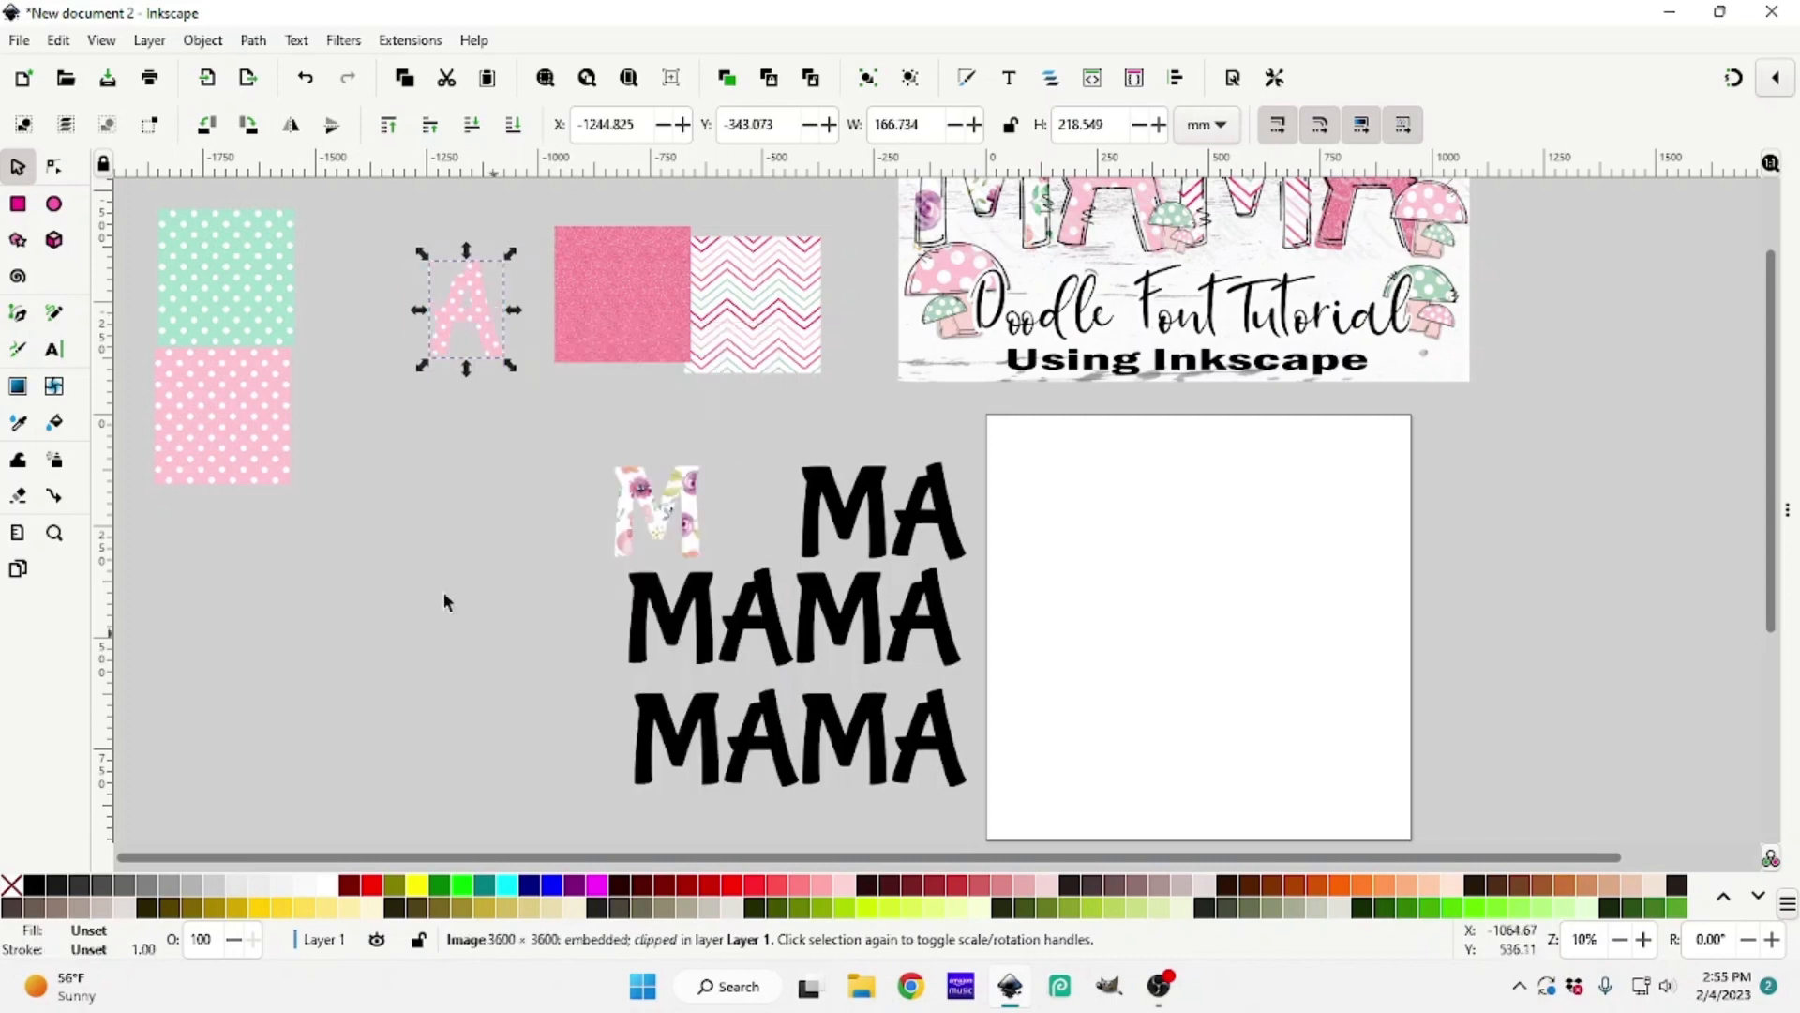
drag(497, 347, 451, 416)
Move the second M onto empty canvas and position the chevron pattern behind it, lowered to the bottom of the stack
click(812, 534)
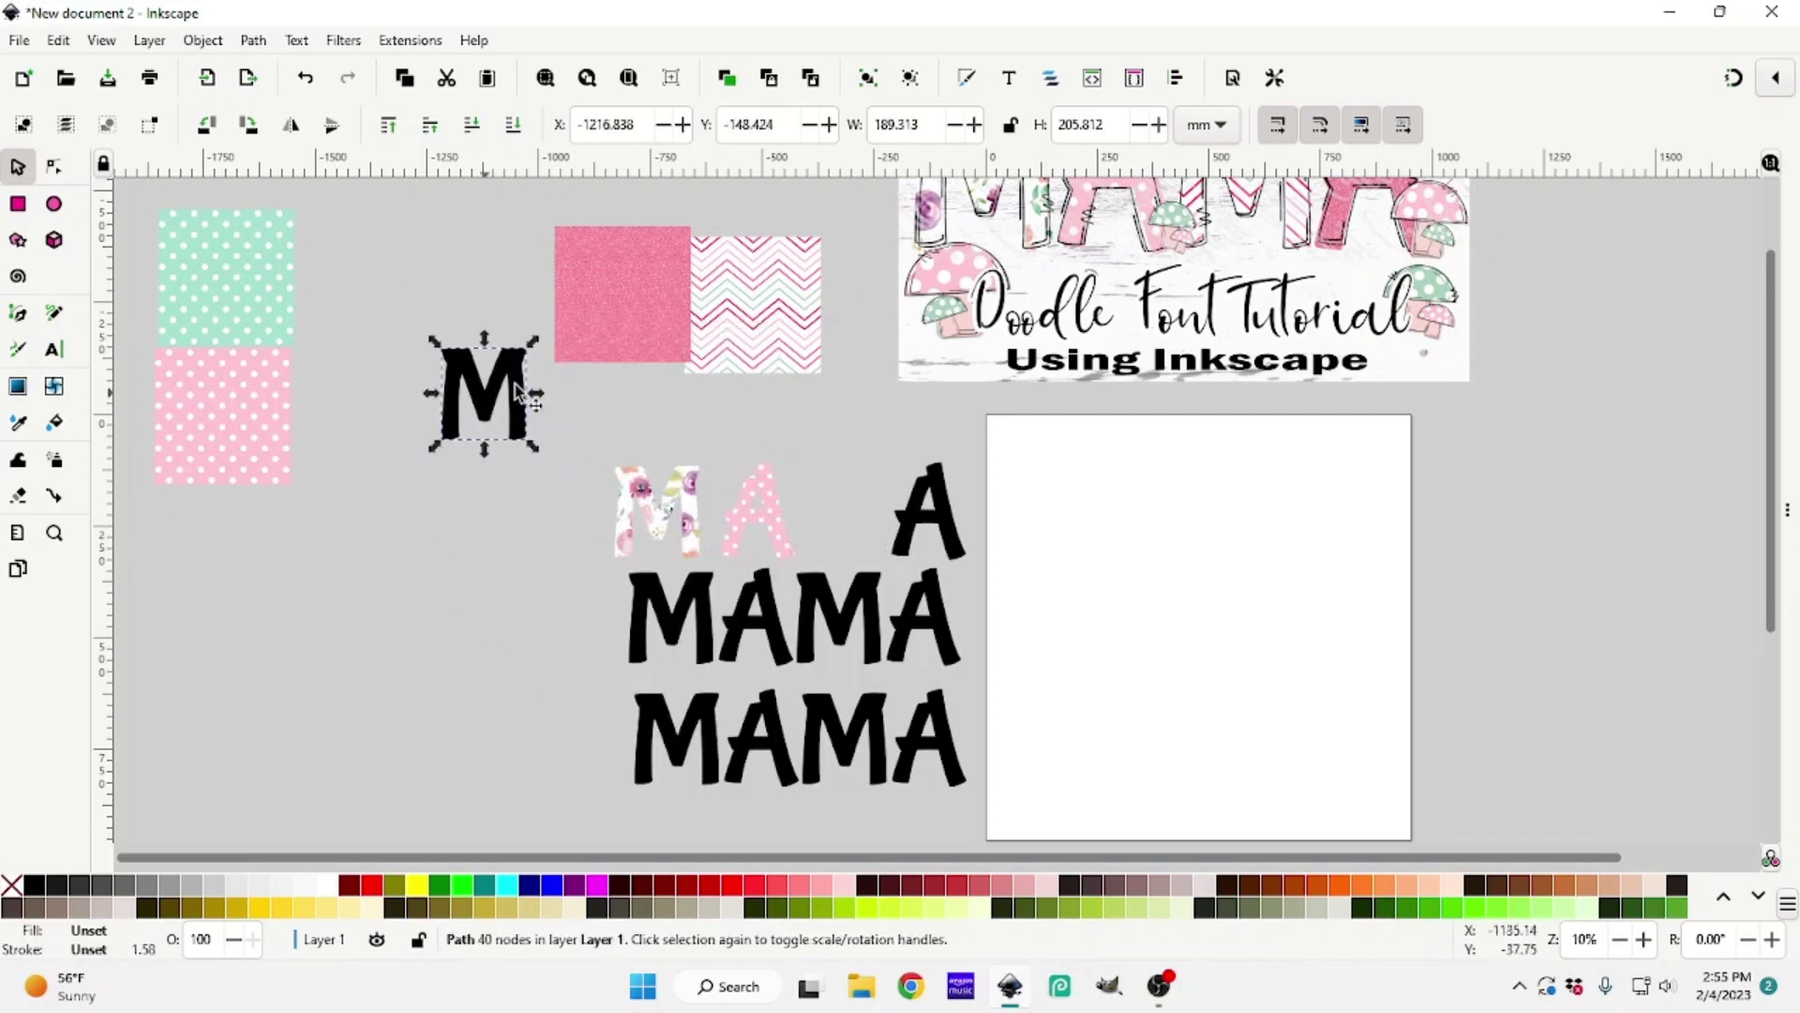
drag(816, 341, 526, 414)
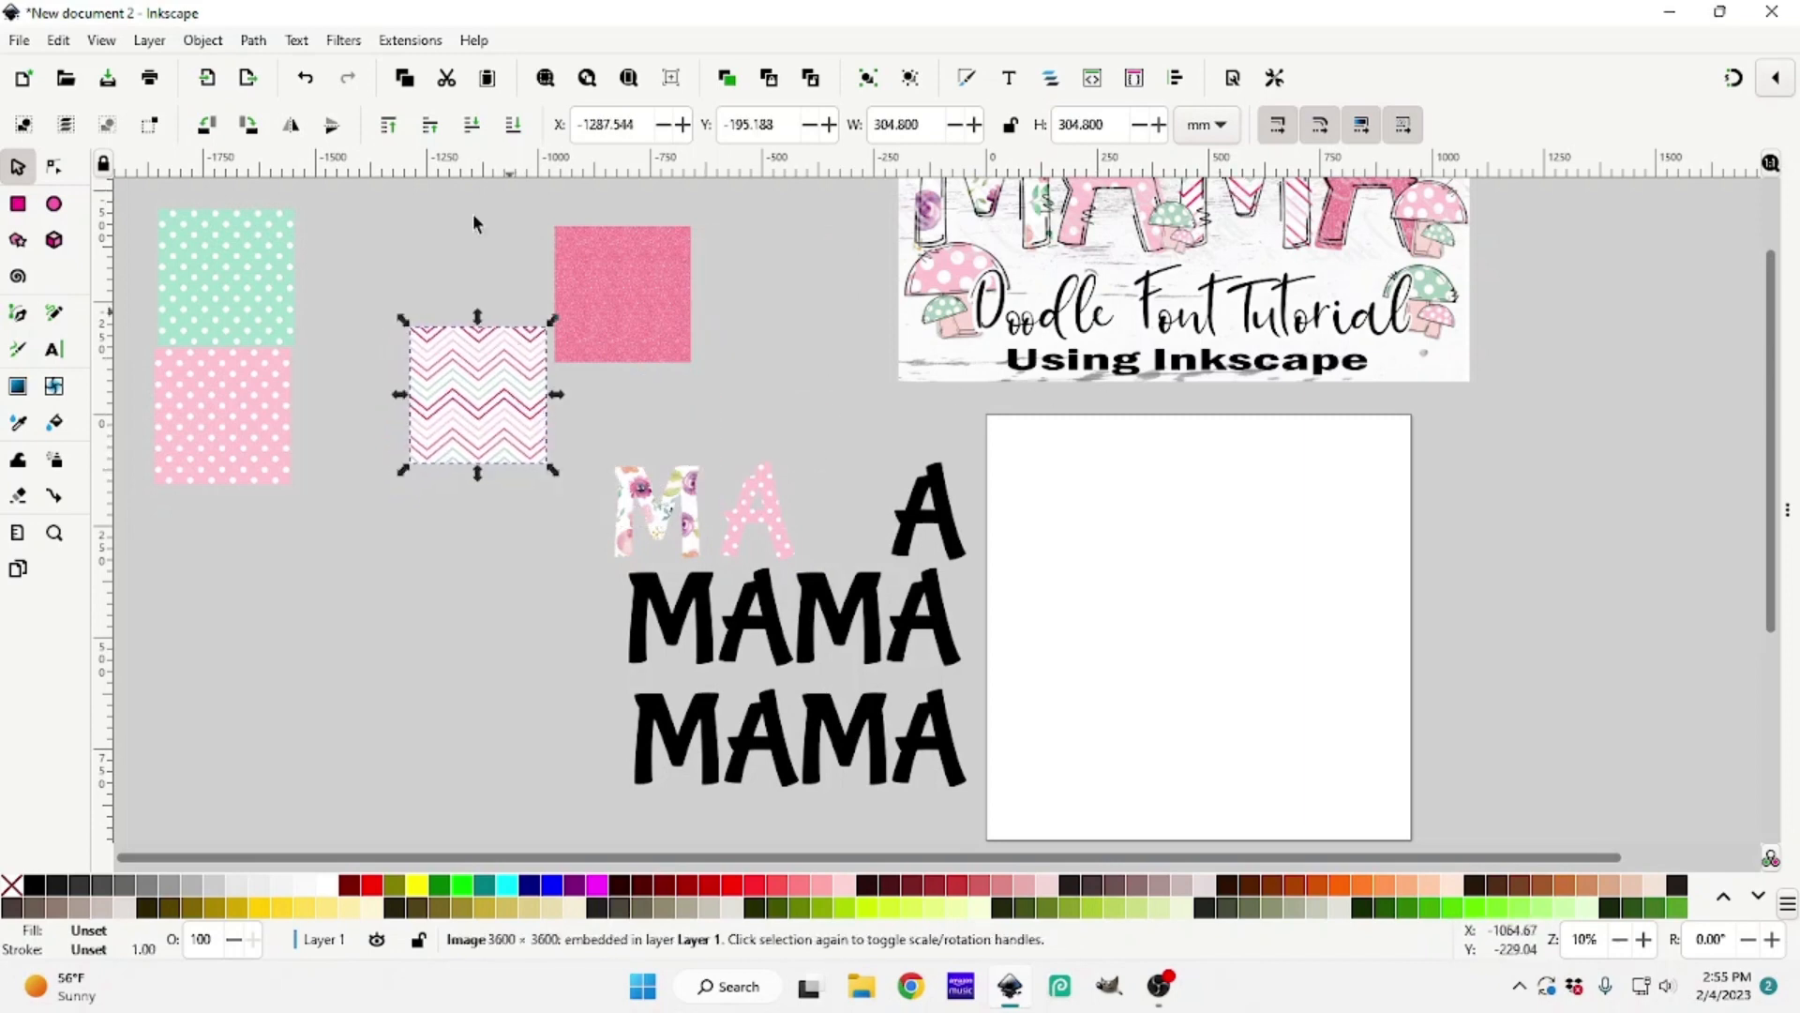
click(513, 125)
drag(538, 465, 542, 466)
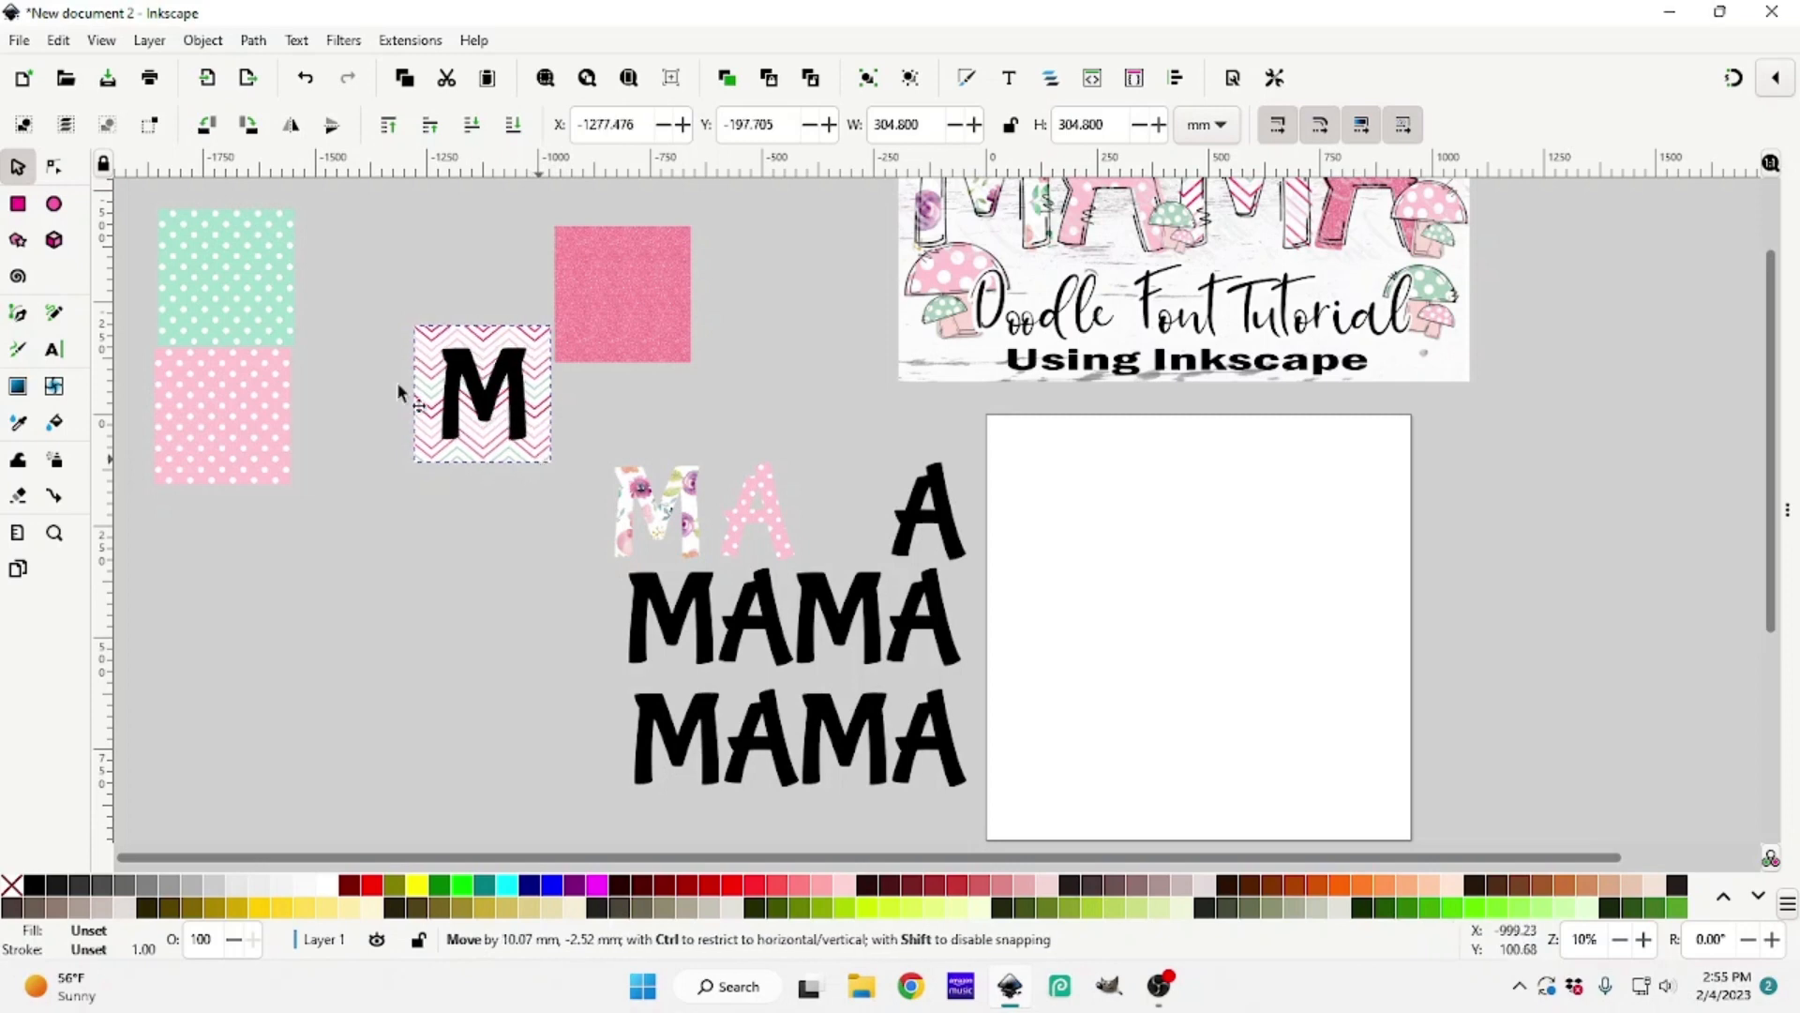
Clip the chevron pattern to the second M and move the patterned letter back into the top row
drag(352, 272, 594, 514)
right_click(486, 398)
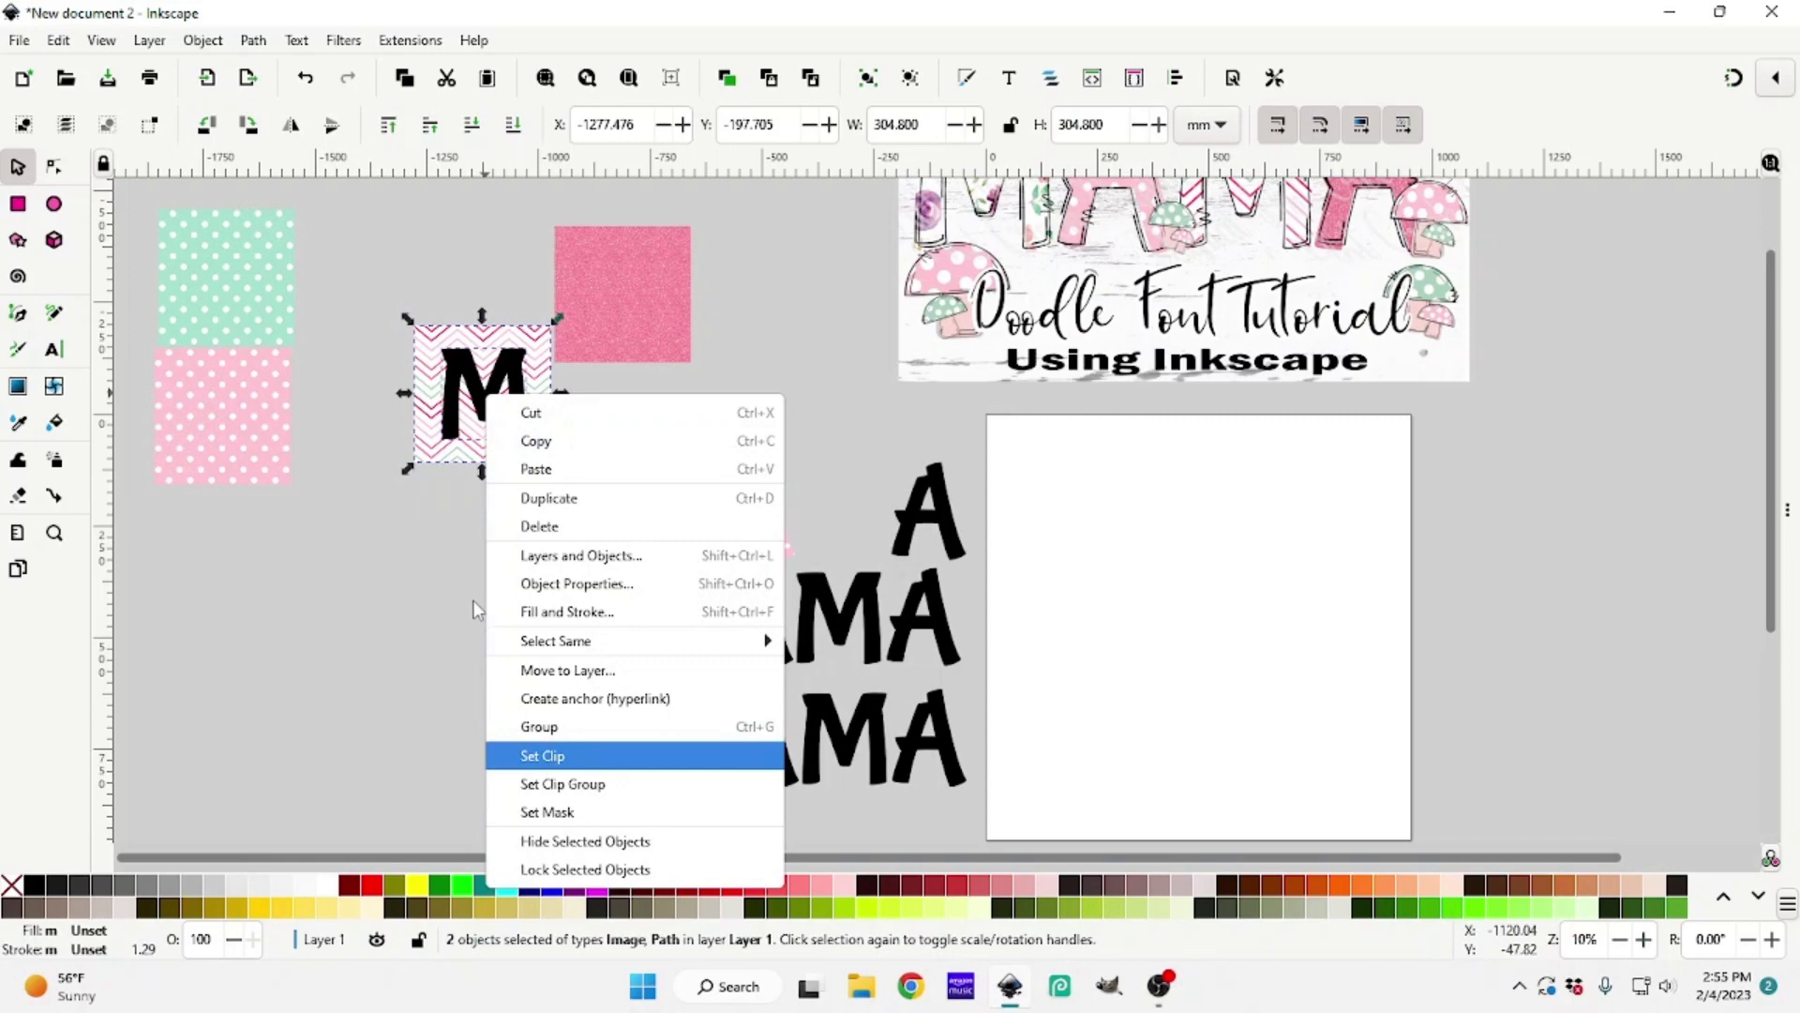
key(Return)
drag(488, 408, 526, 420)
With the pink glitter pattern lowered behind the last A, clip it to the letter and return the A to the end of the top row
drag(631, 310, 536, 434)
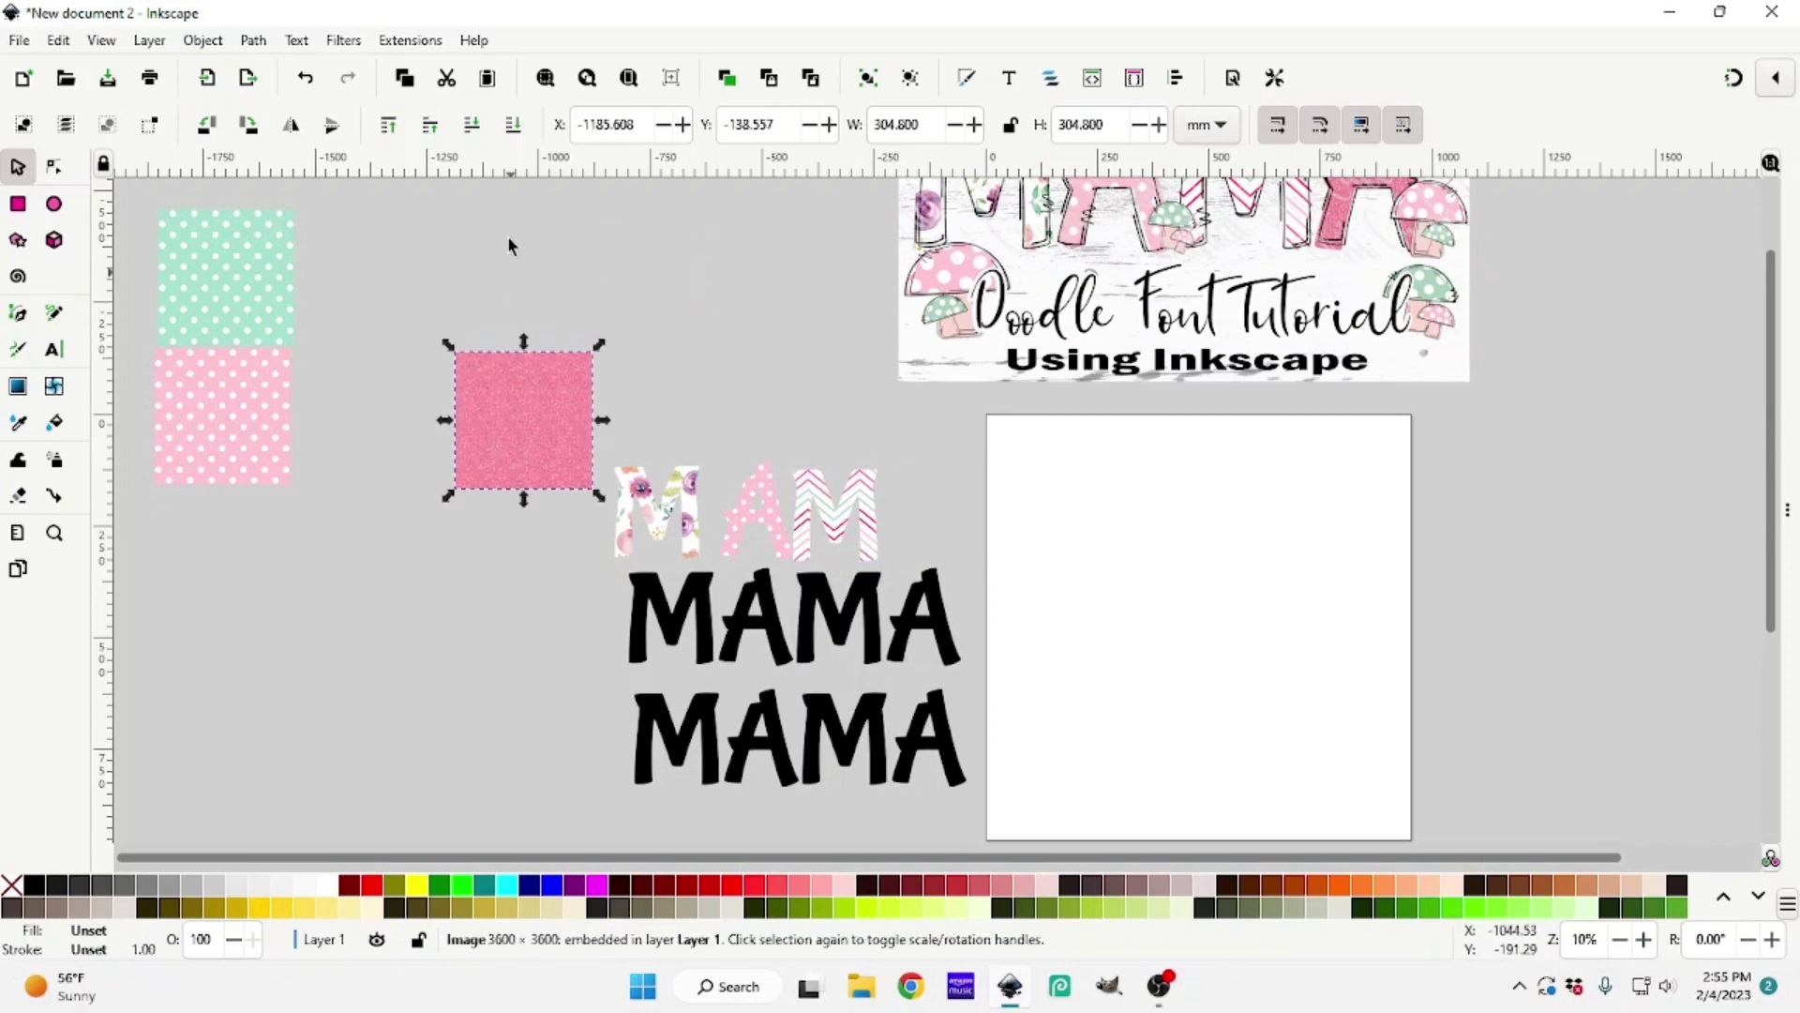
click(515, 129)
drag(410, 310, 610, 527)
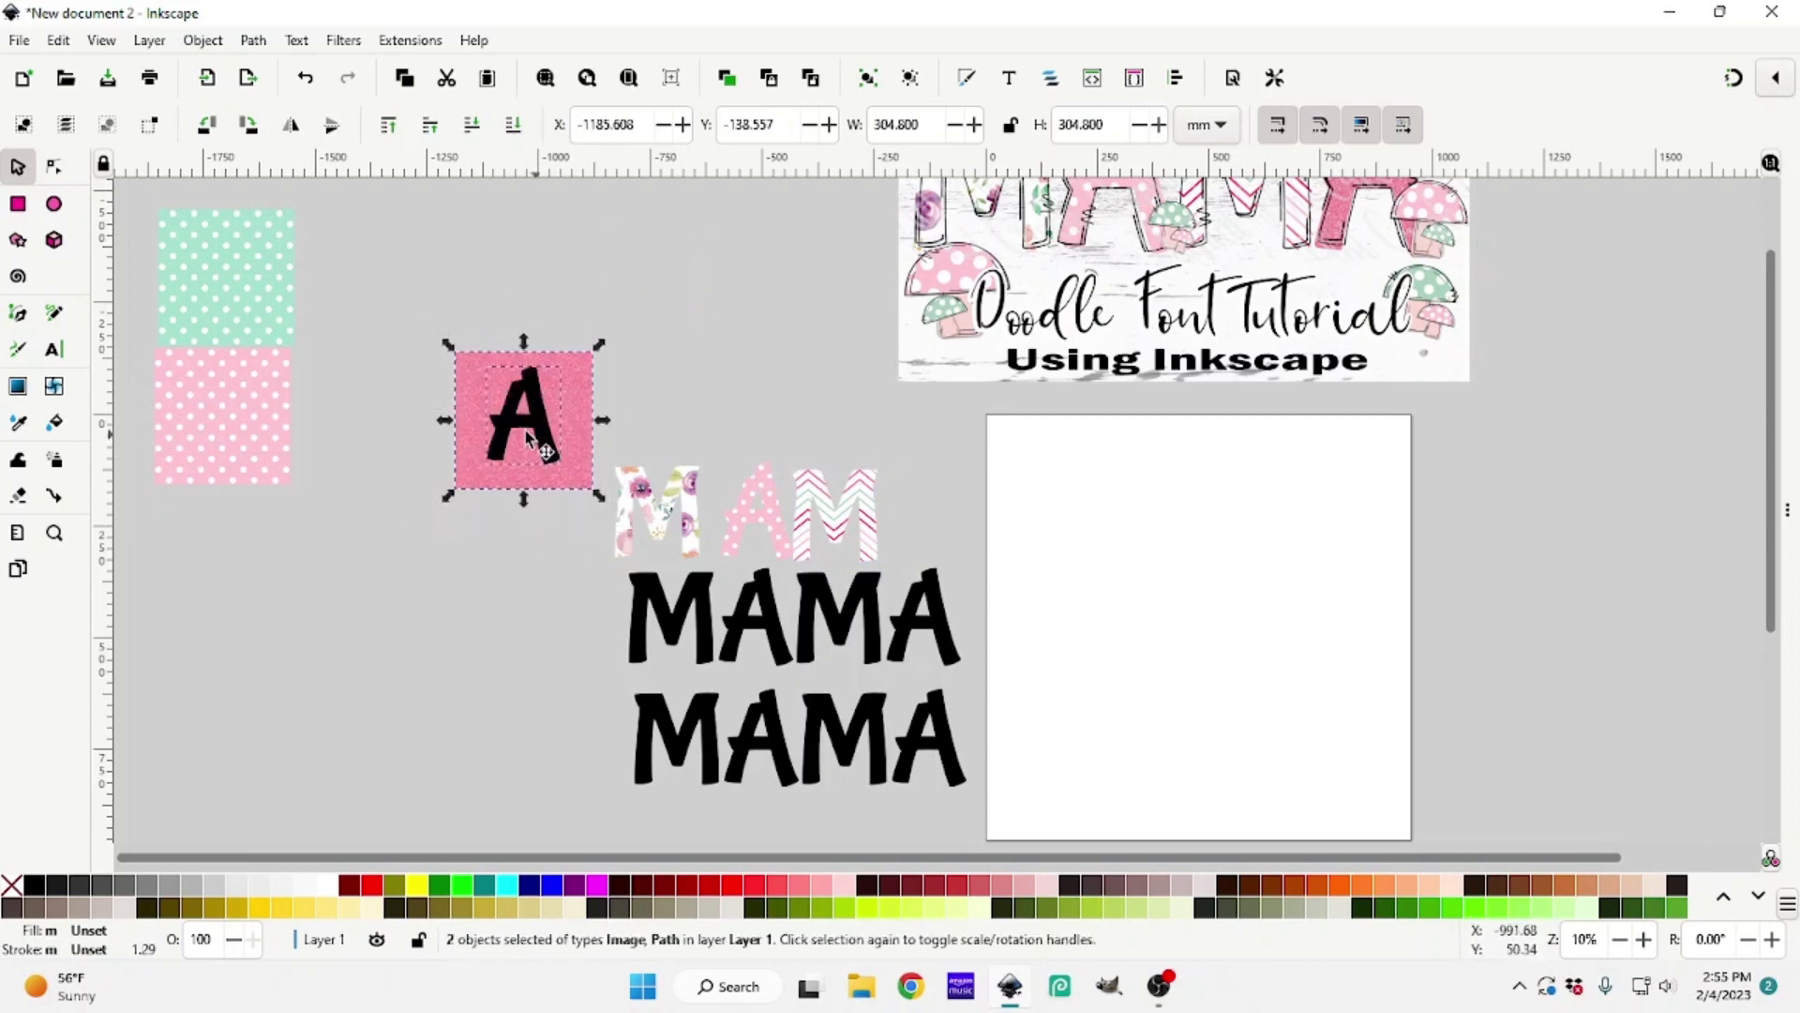
right_click(526, 430)
click(568, 793)
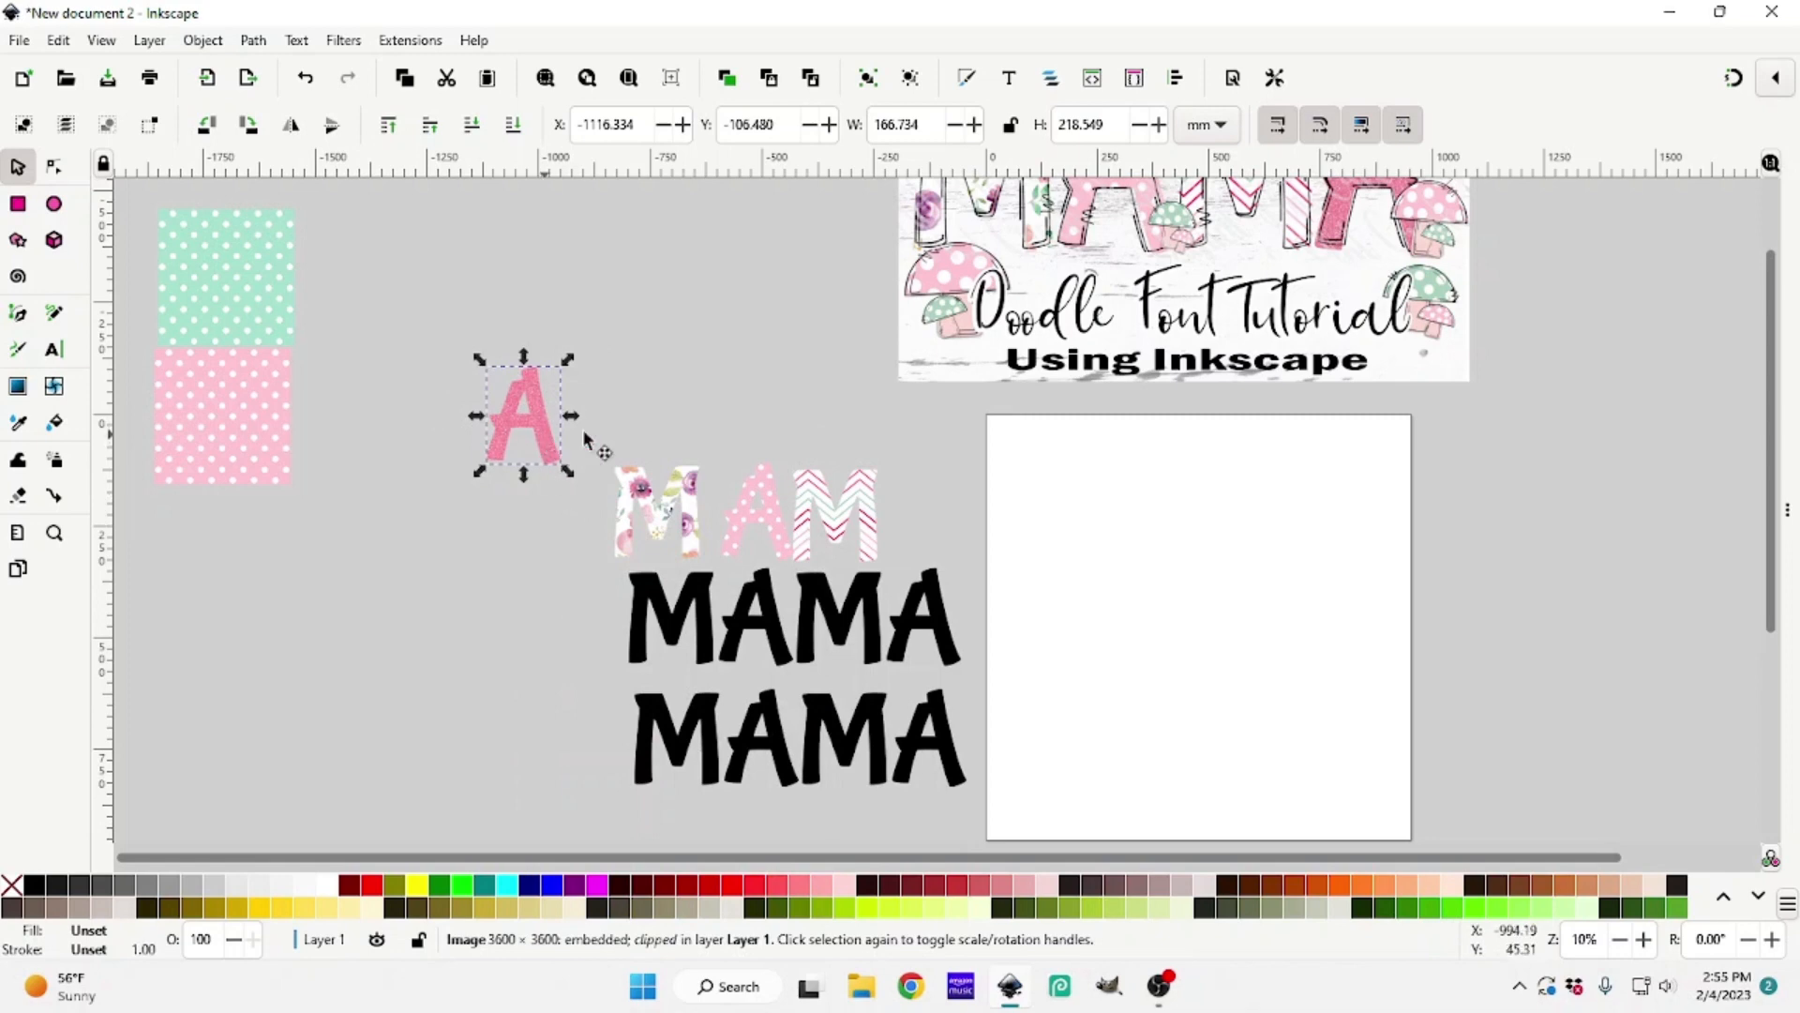
drag(560, 440, 965, 534)
Move the middle black MAMA row of separate letters onto the empty canvas above the patterned letters
drag(523, 554, 990, 694)
drag(945, 625, 745, 322)
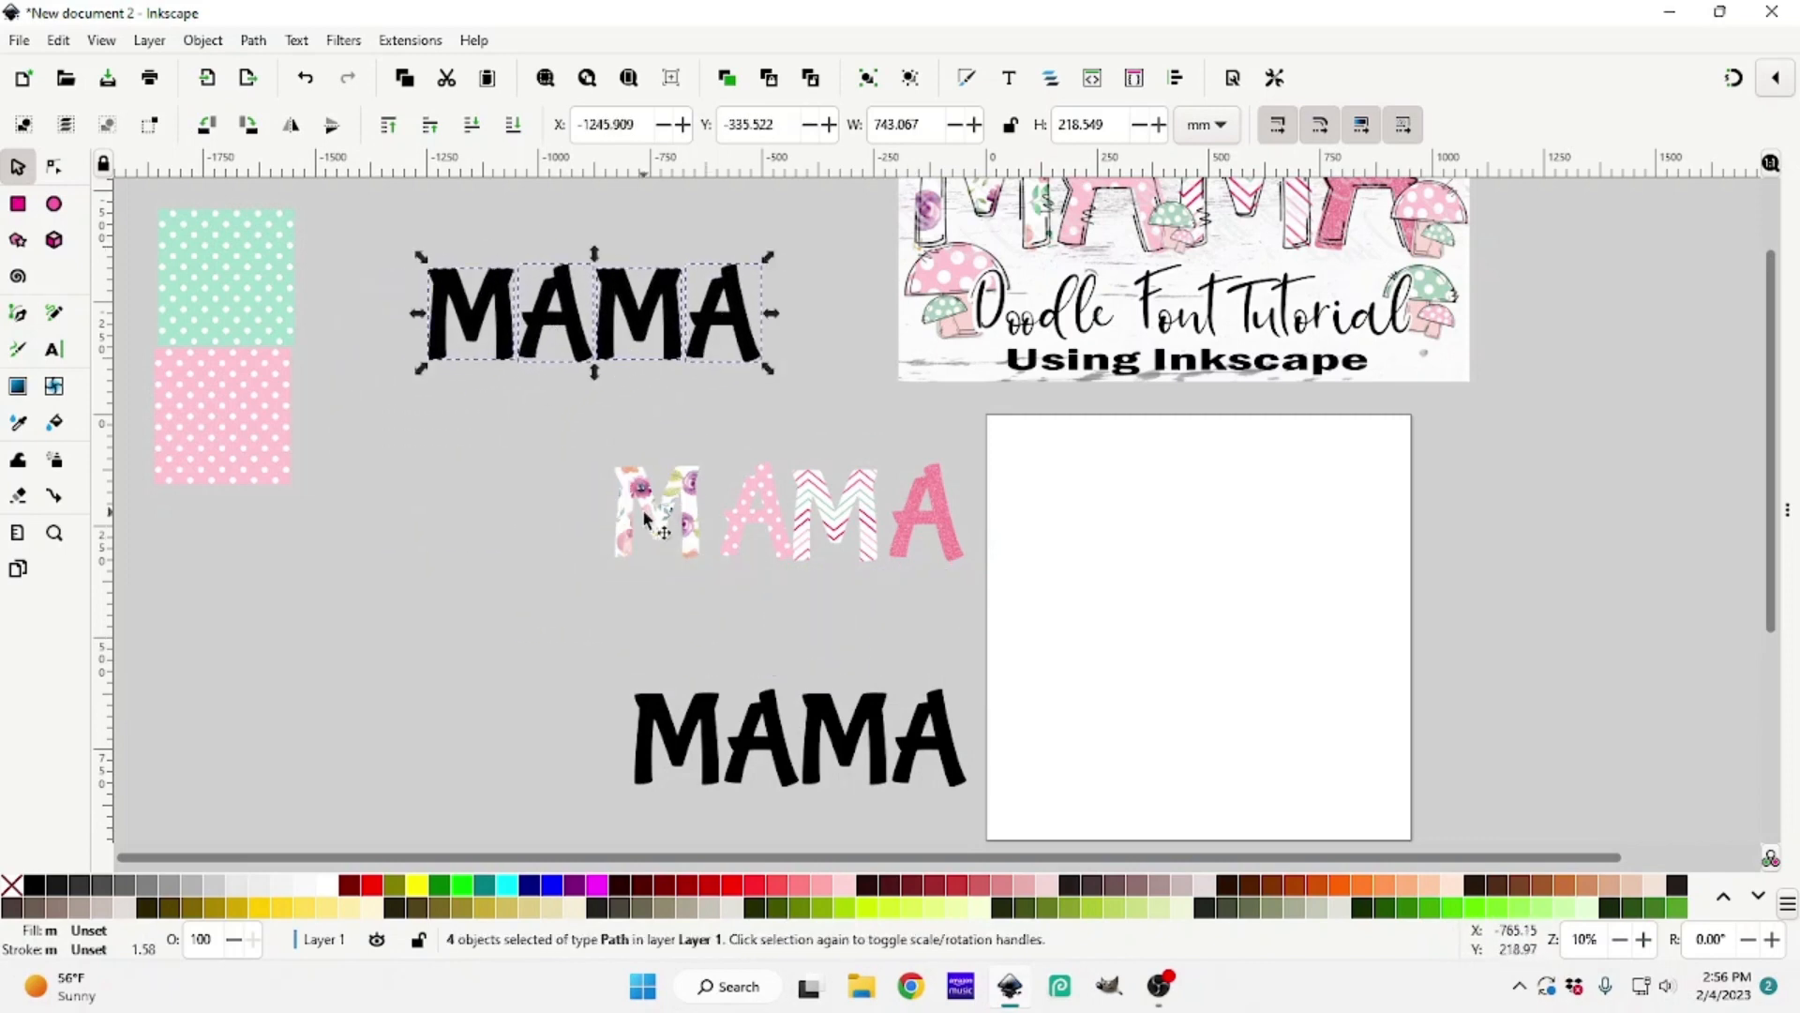
Move the solid black MAMA text up to just below the row of patterned letters
scroll(1069, 380, up, 4)
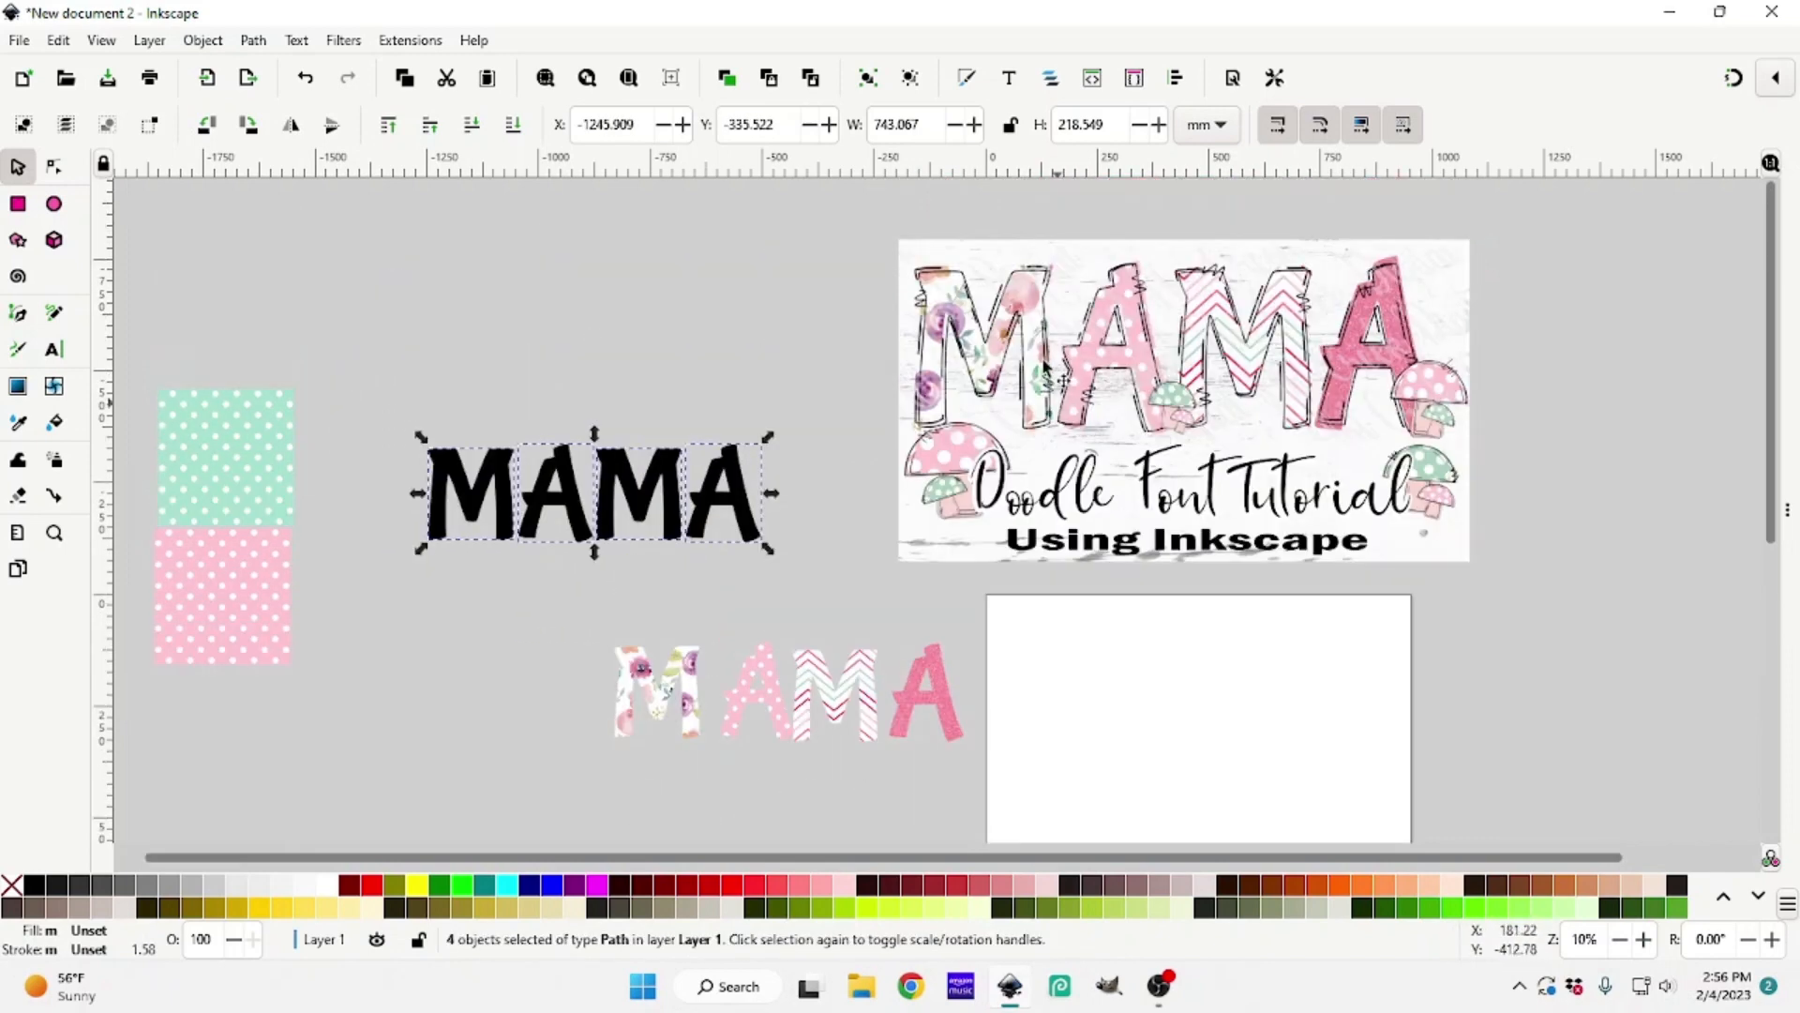
scroll(997, 319, up, 1)
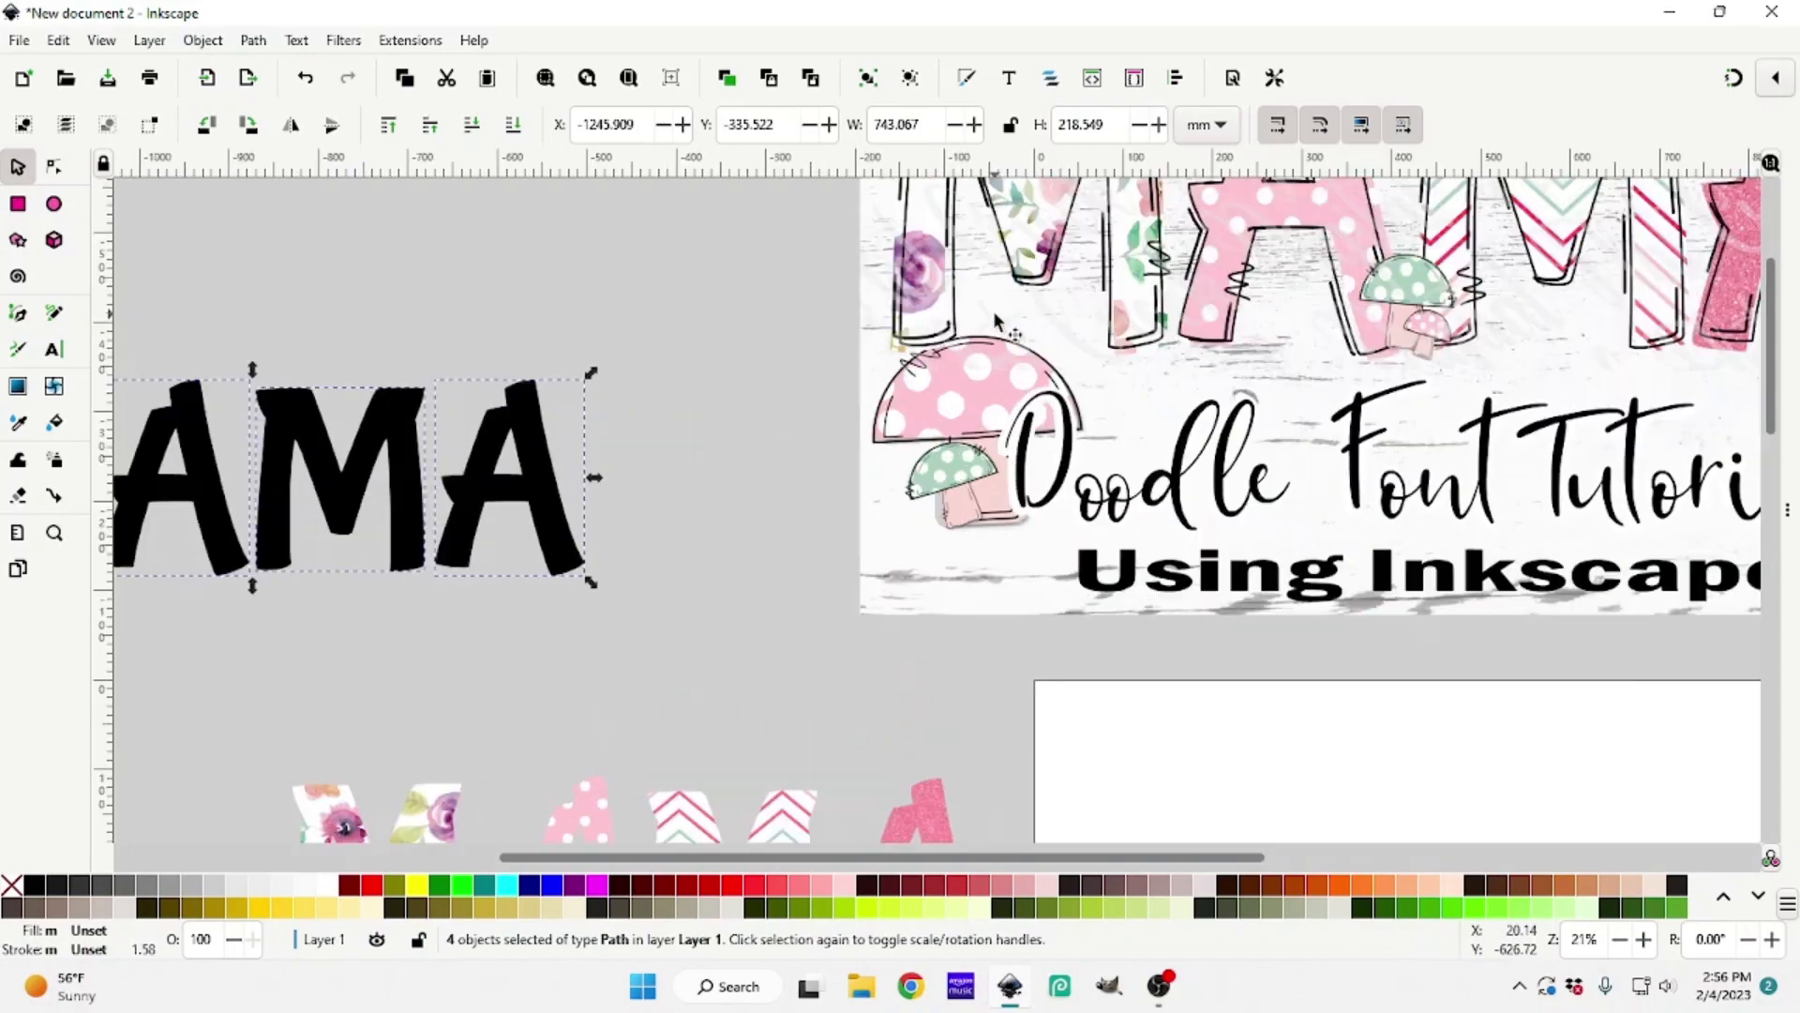
scroll(1045, 310, up, 1)
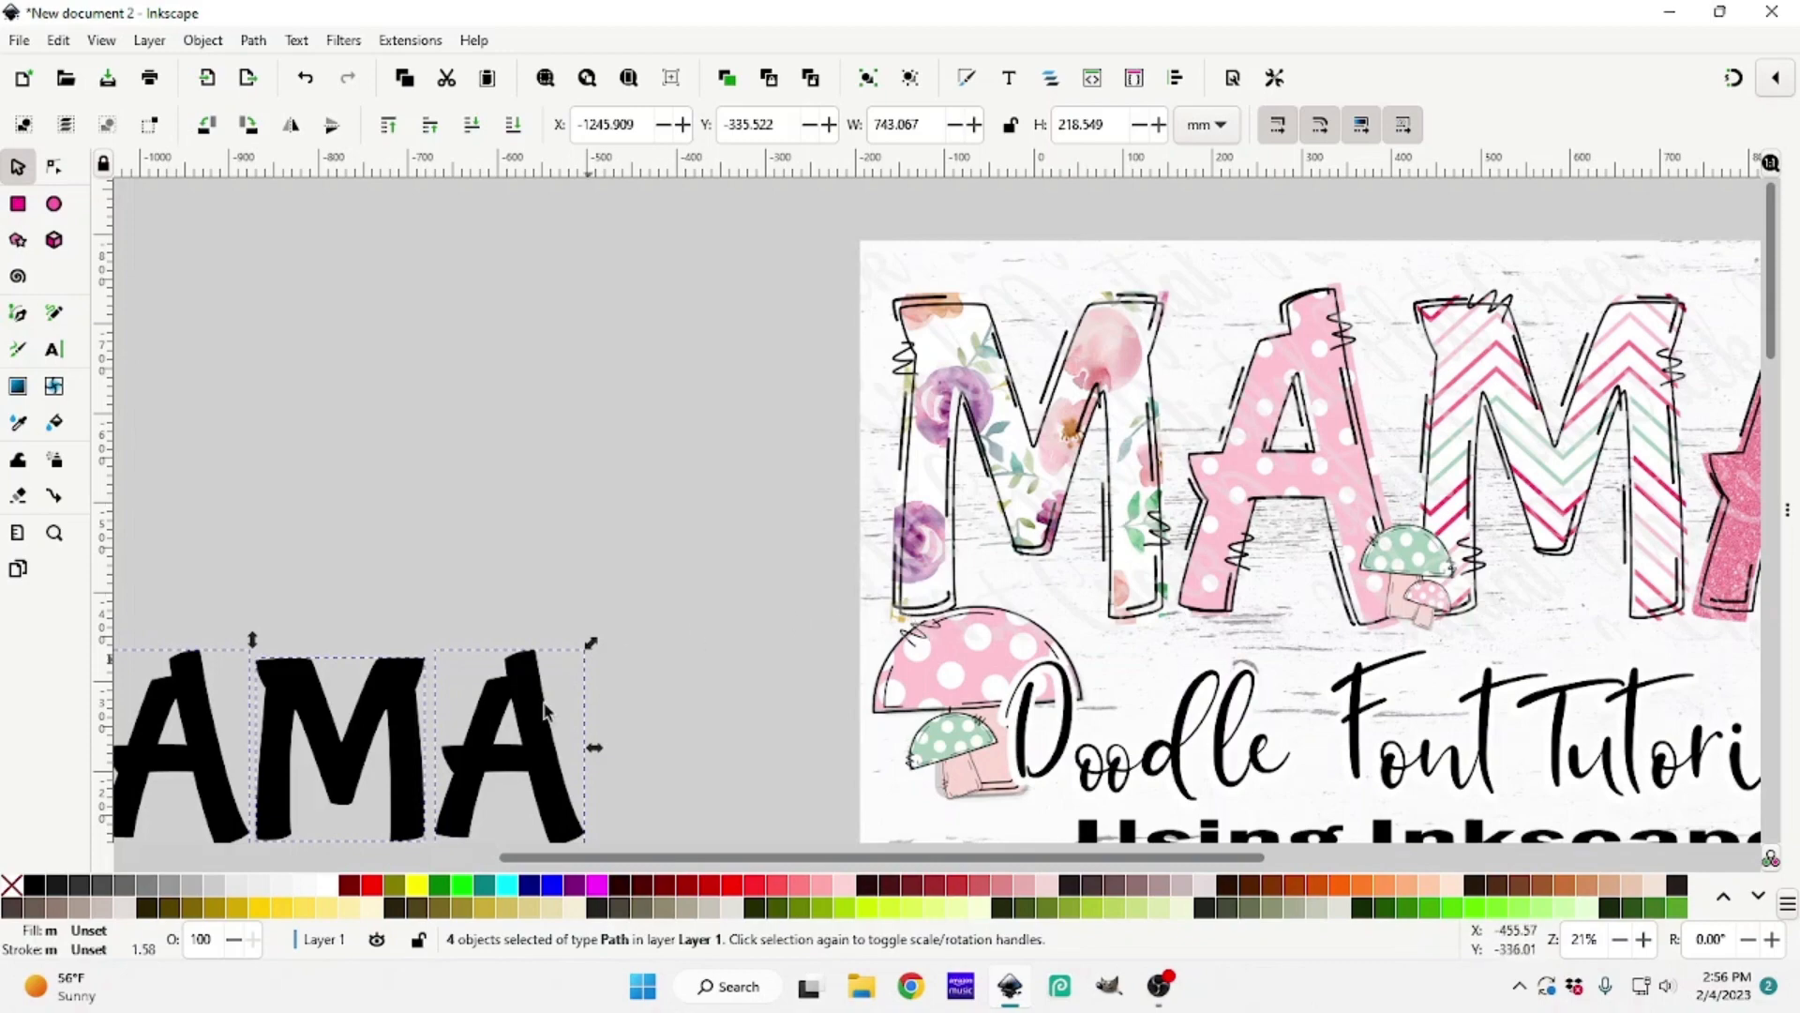
scroll(583, 668, down, 2)
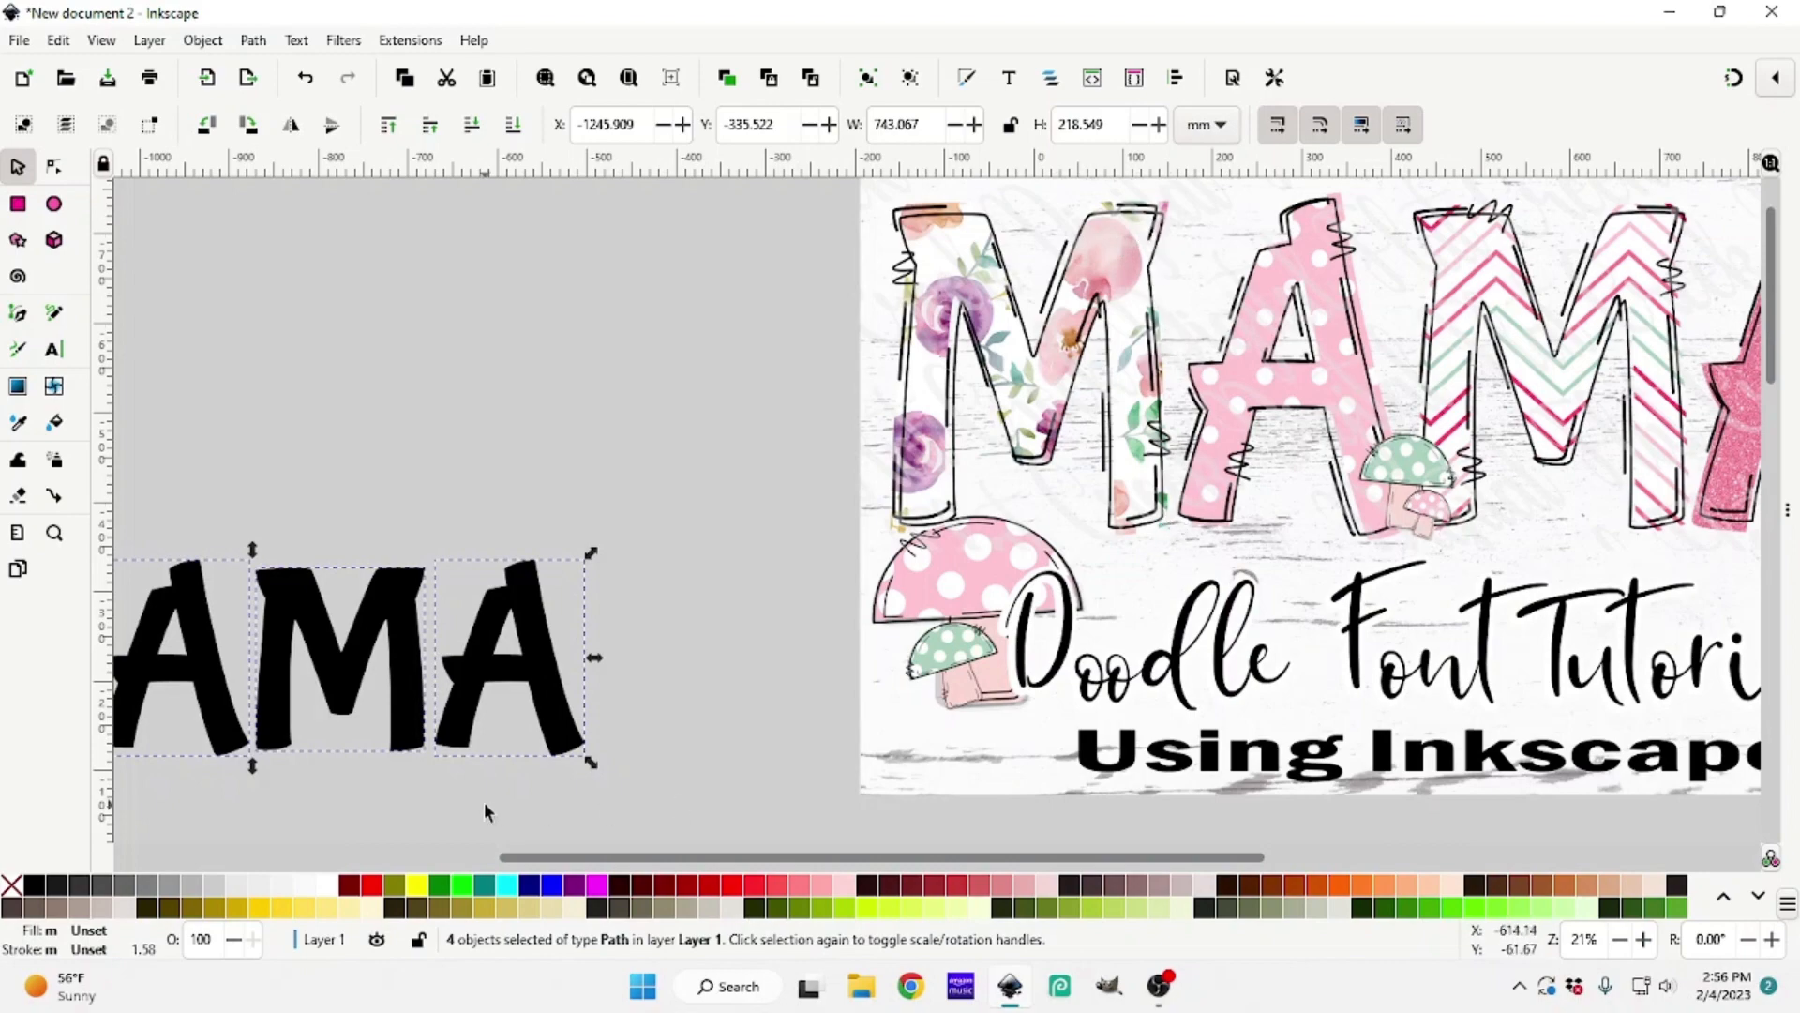
scroll(497, 788, down, 10)
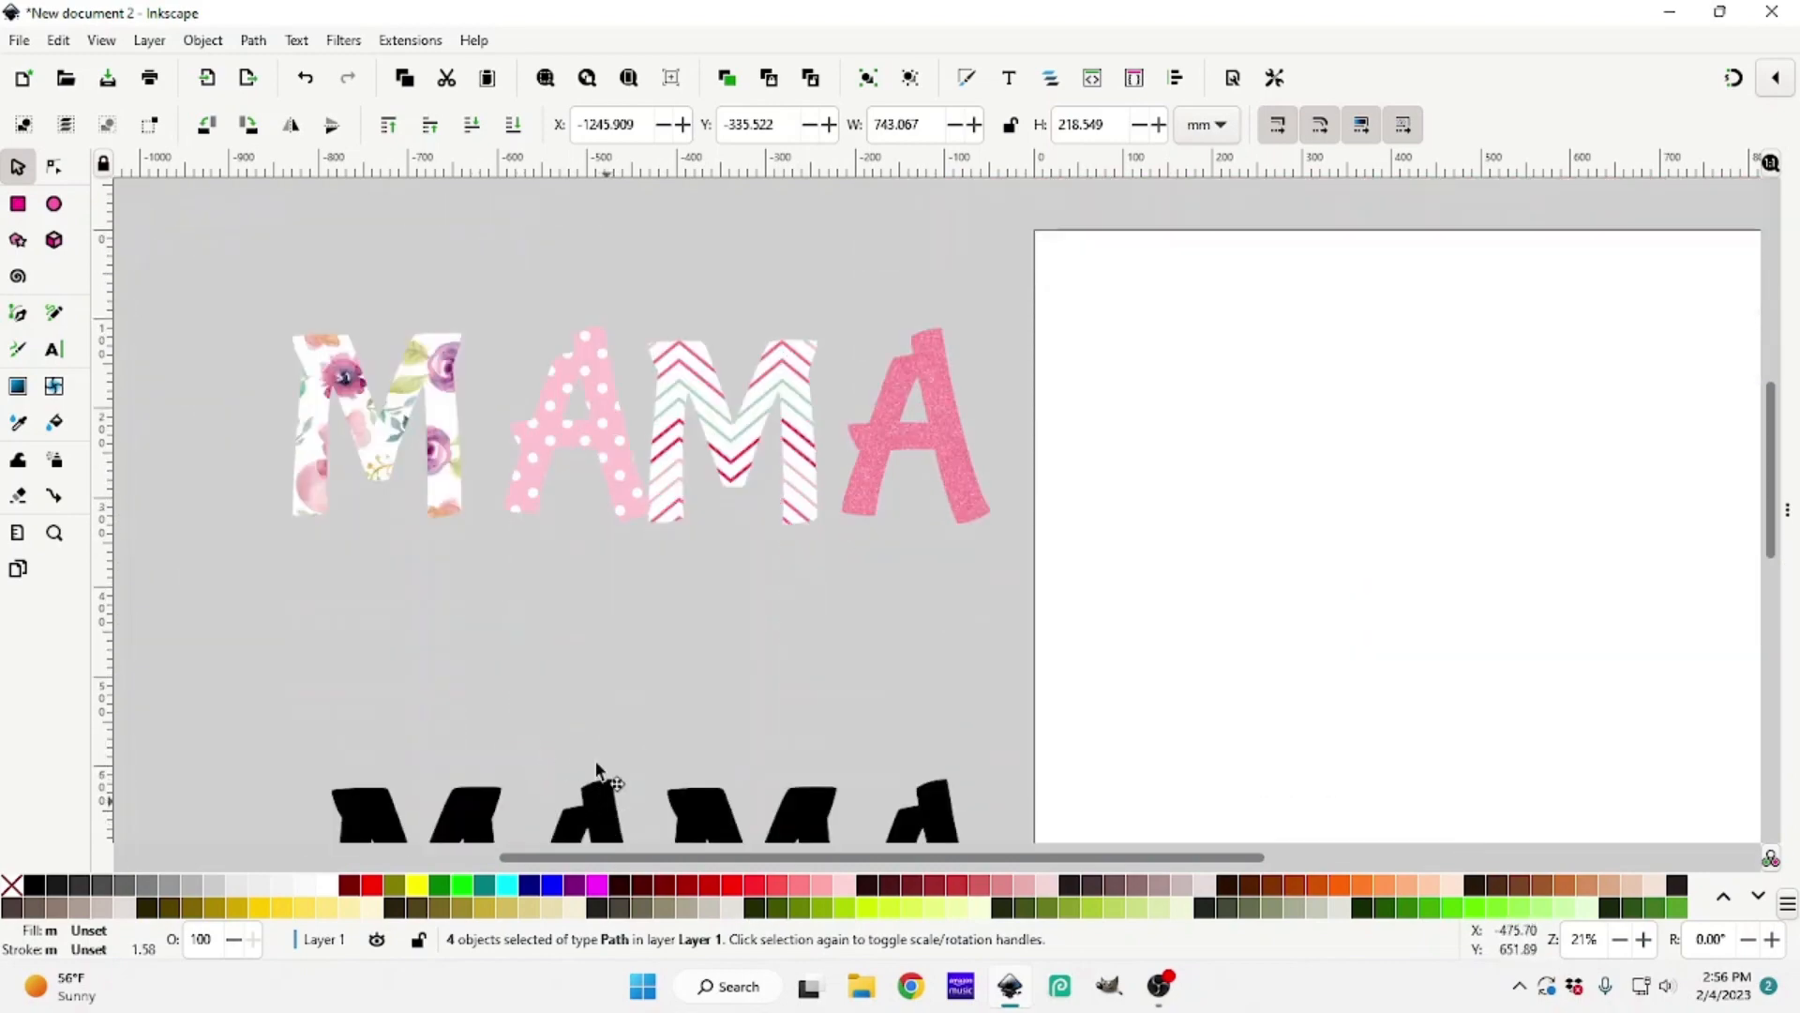
drag(596, 769, 580, 586)
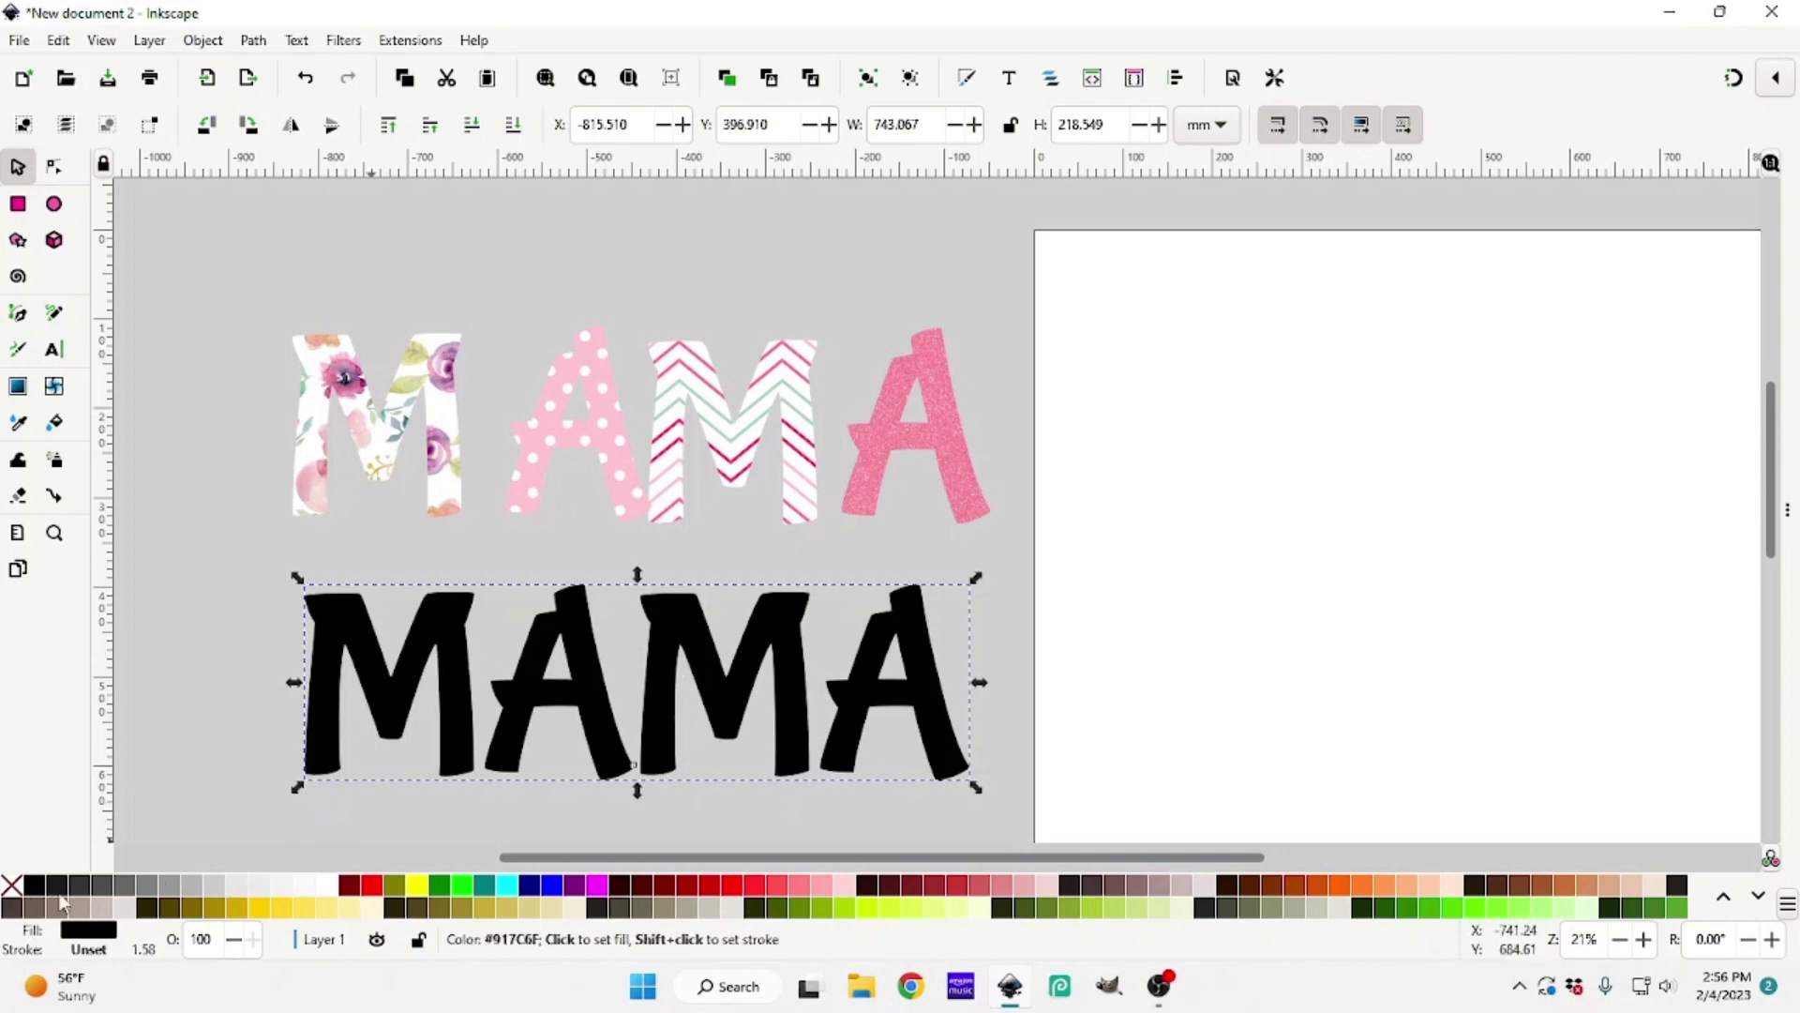
Give the lower MAMA text a black stroke and remove its fill
key(shift)
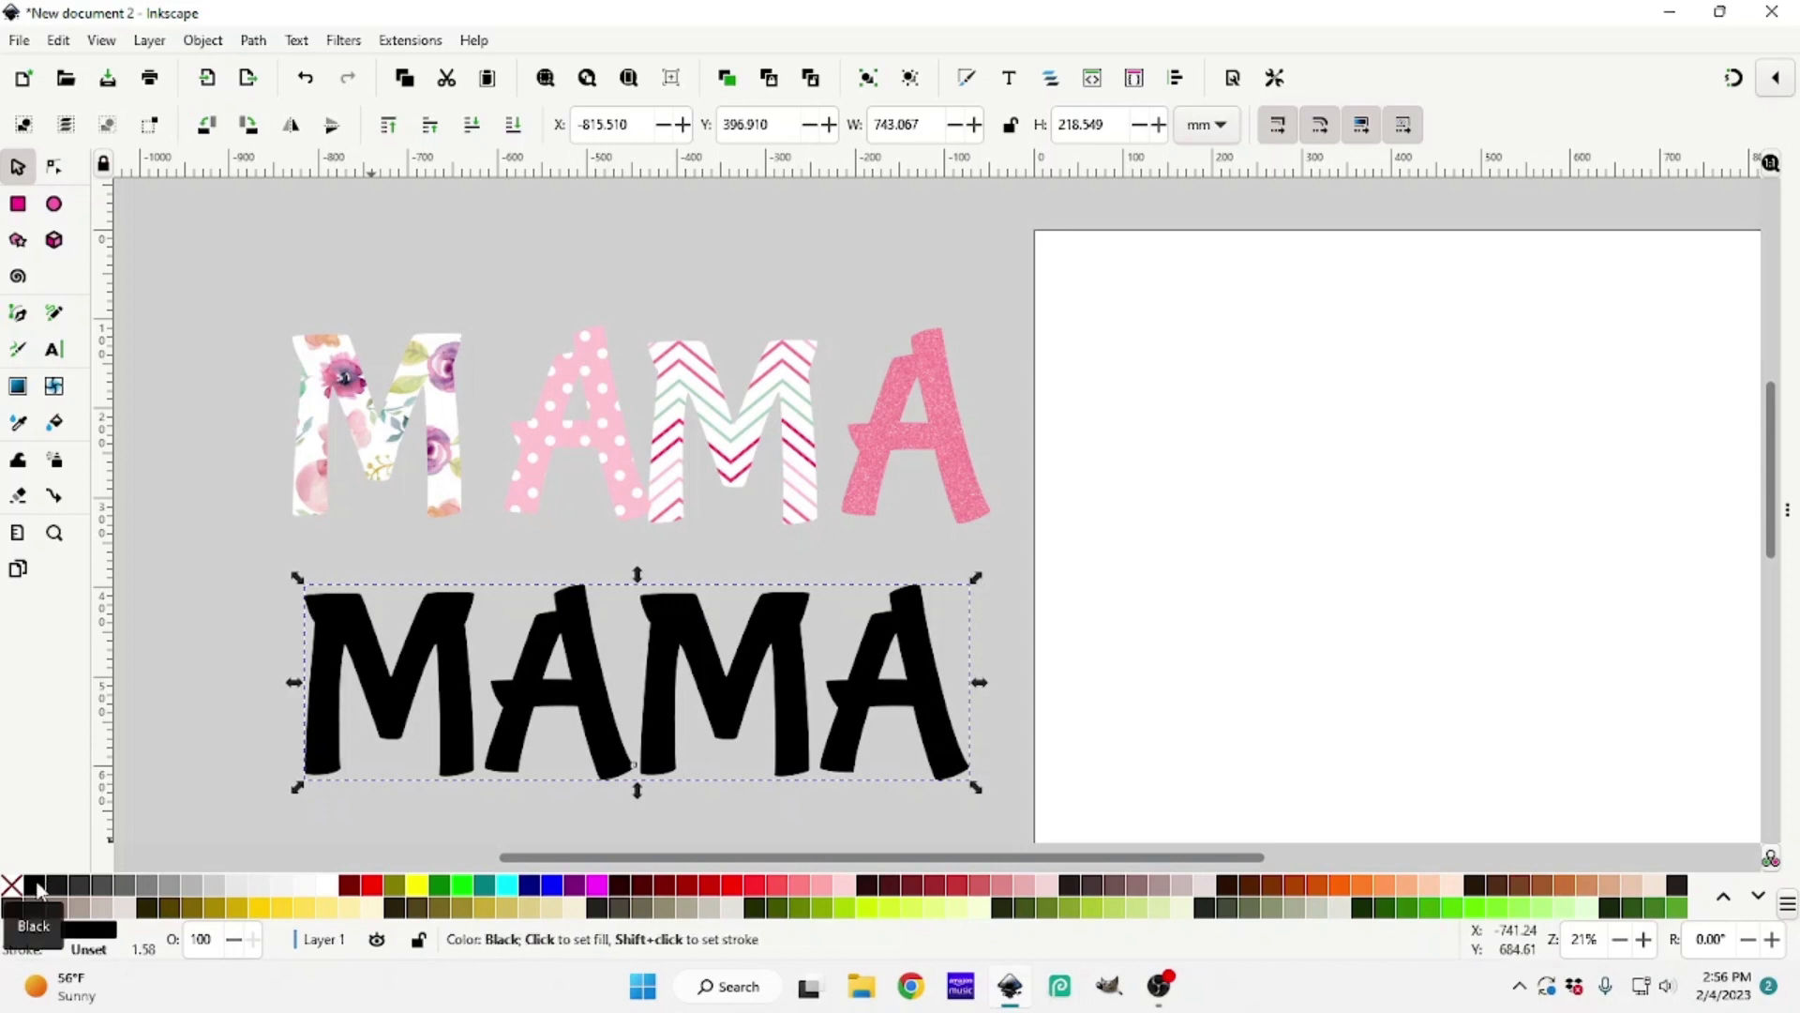
shift+click(36, 886)
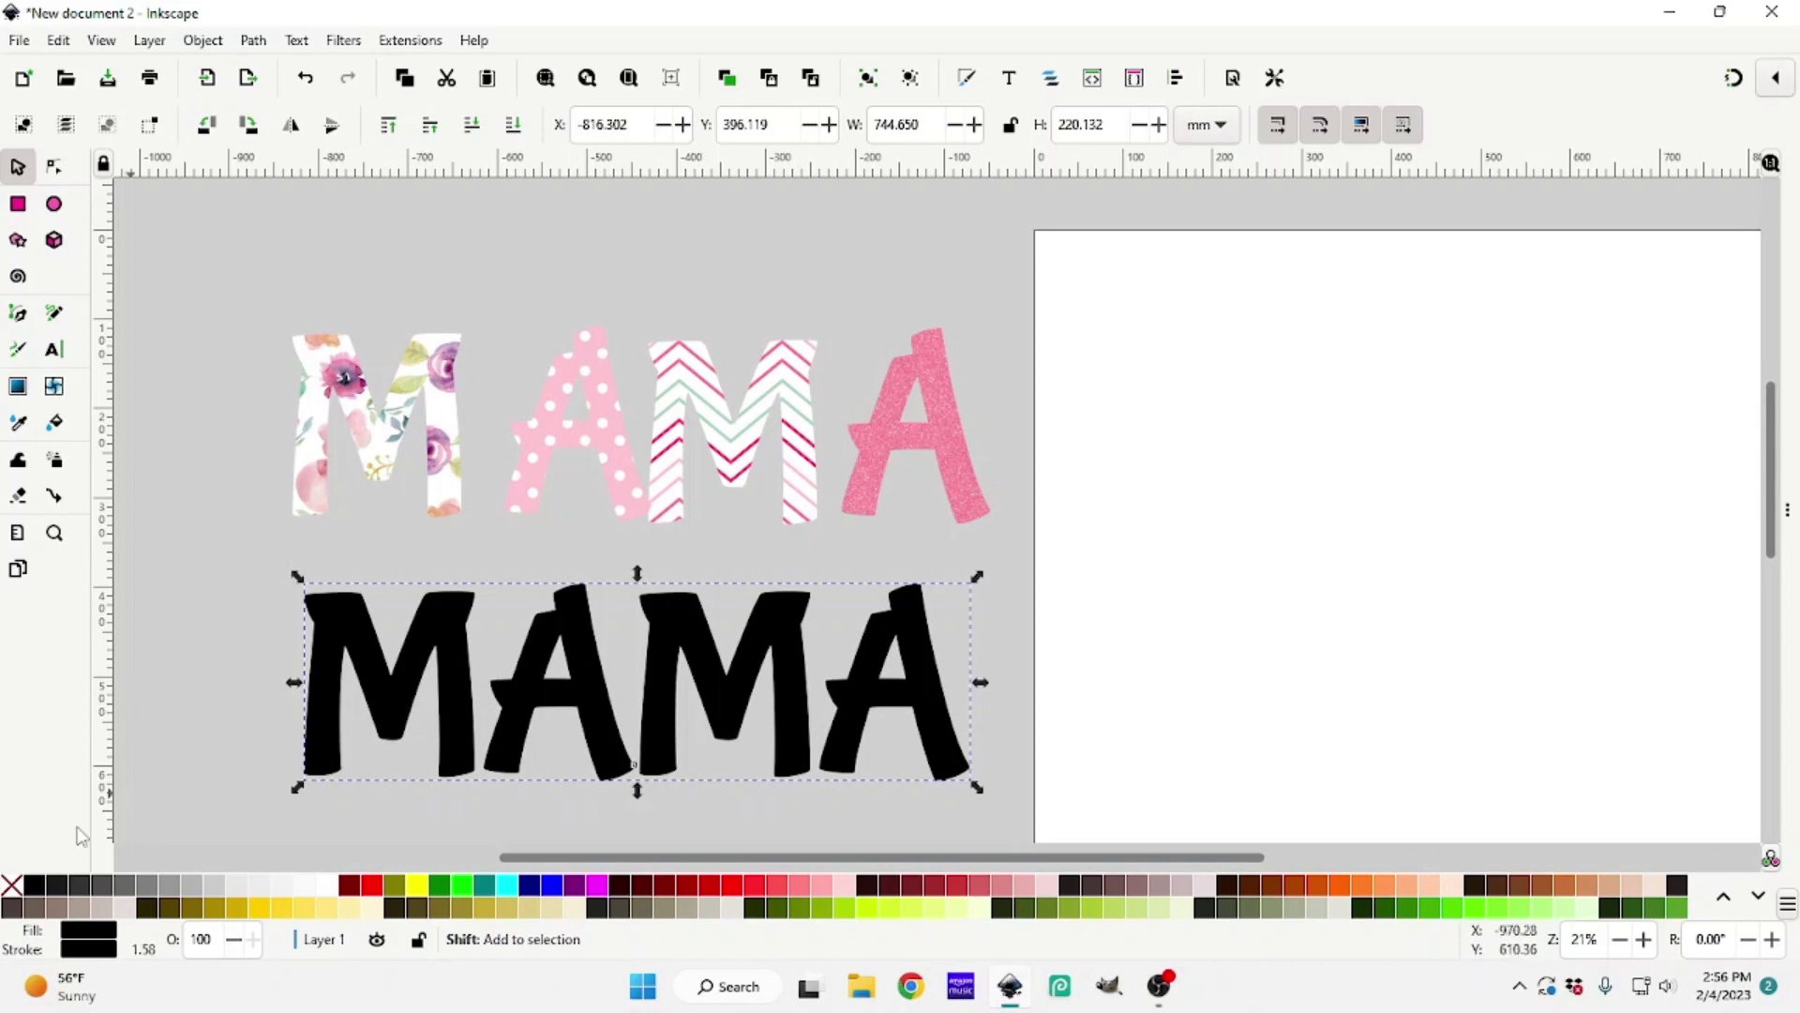
click(12, 885)
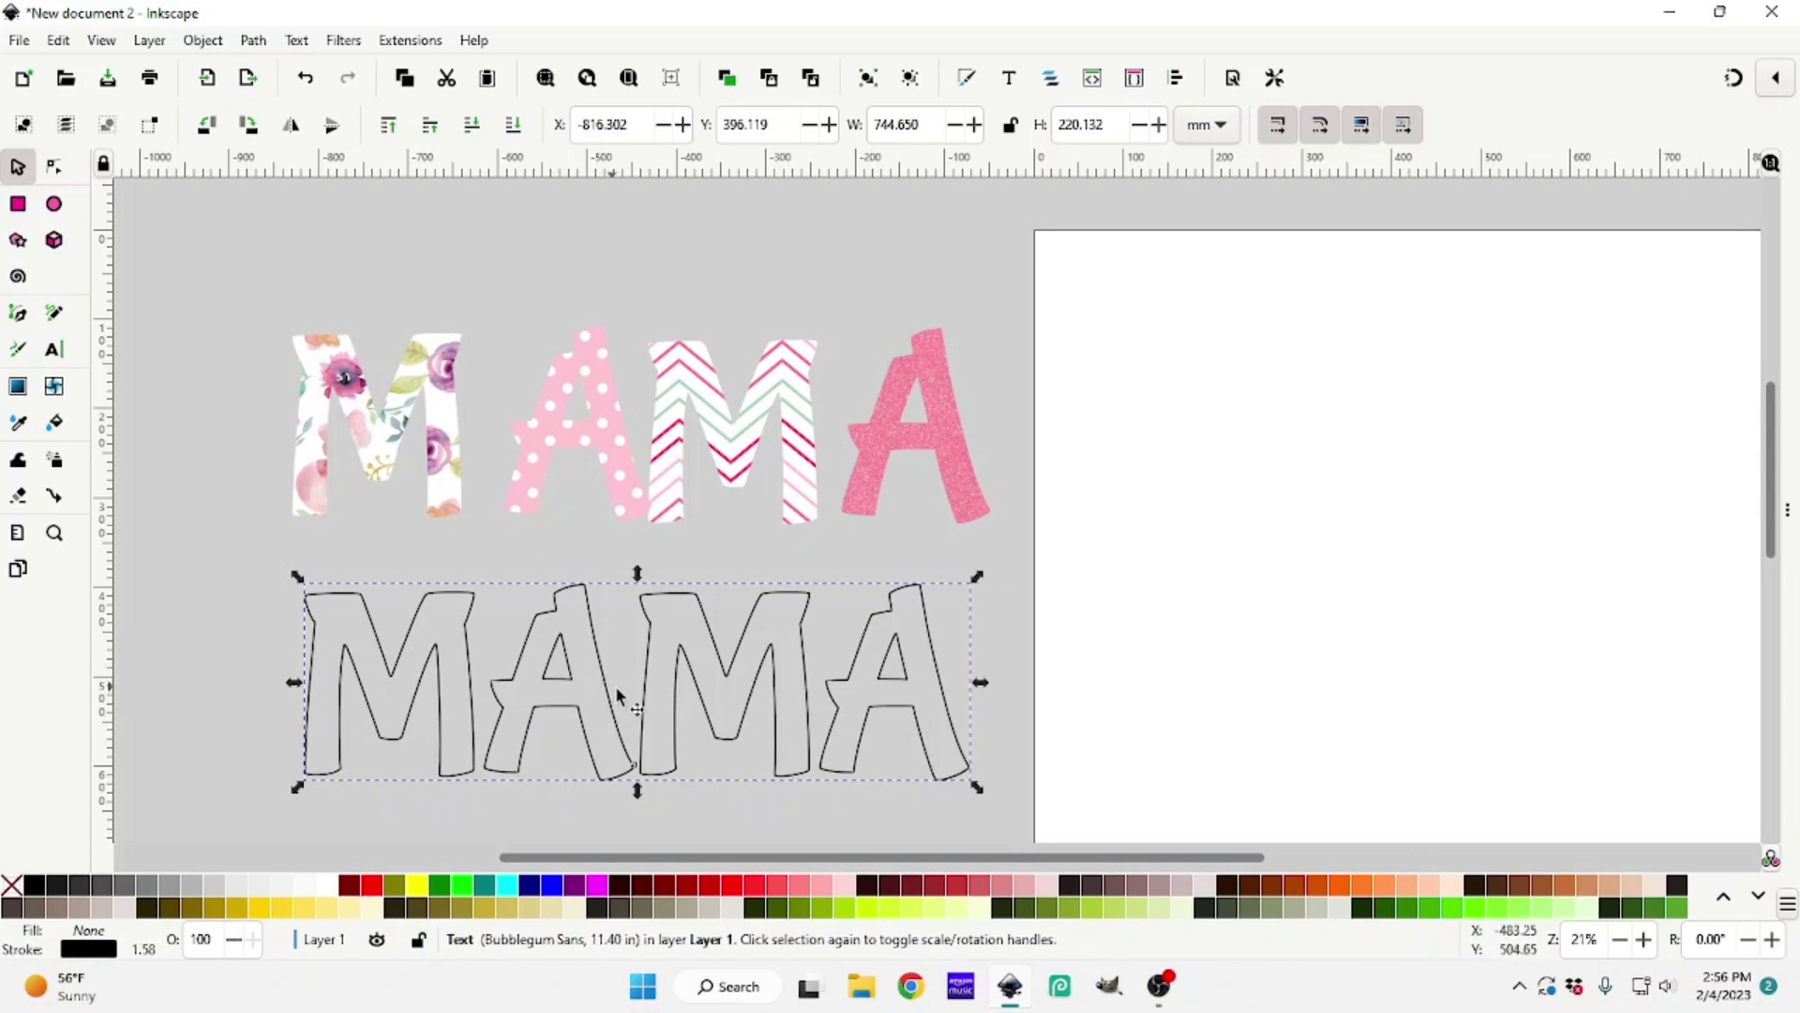
Shift the outline text slightly, then fit the floral M behind its first letter, enlarged to about 199 × 216 mm
drag(609, 698, 590, 667)
click(461, 501)
drag(462, 502, 442, 662)
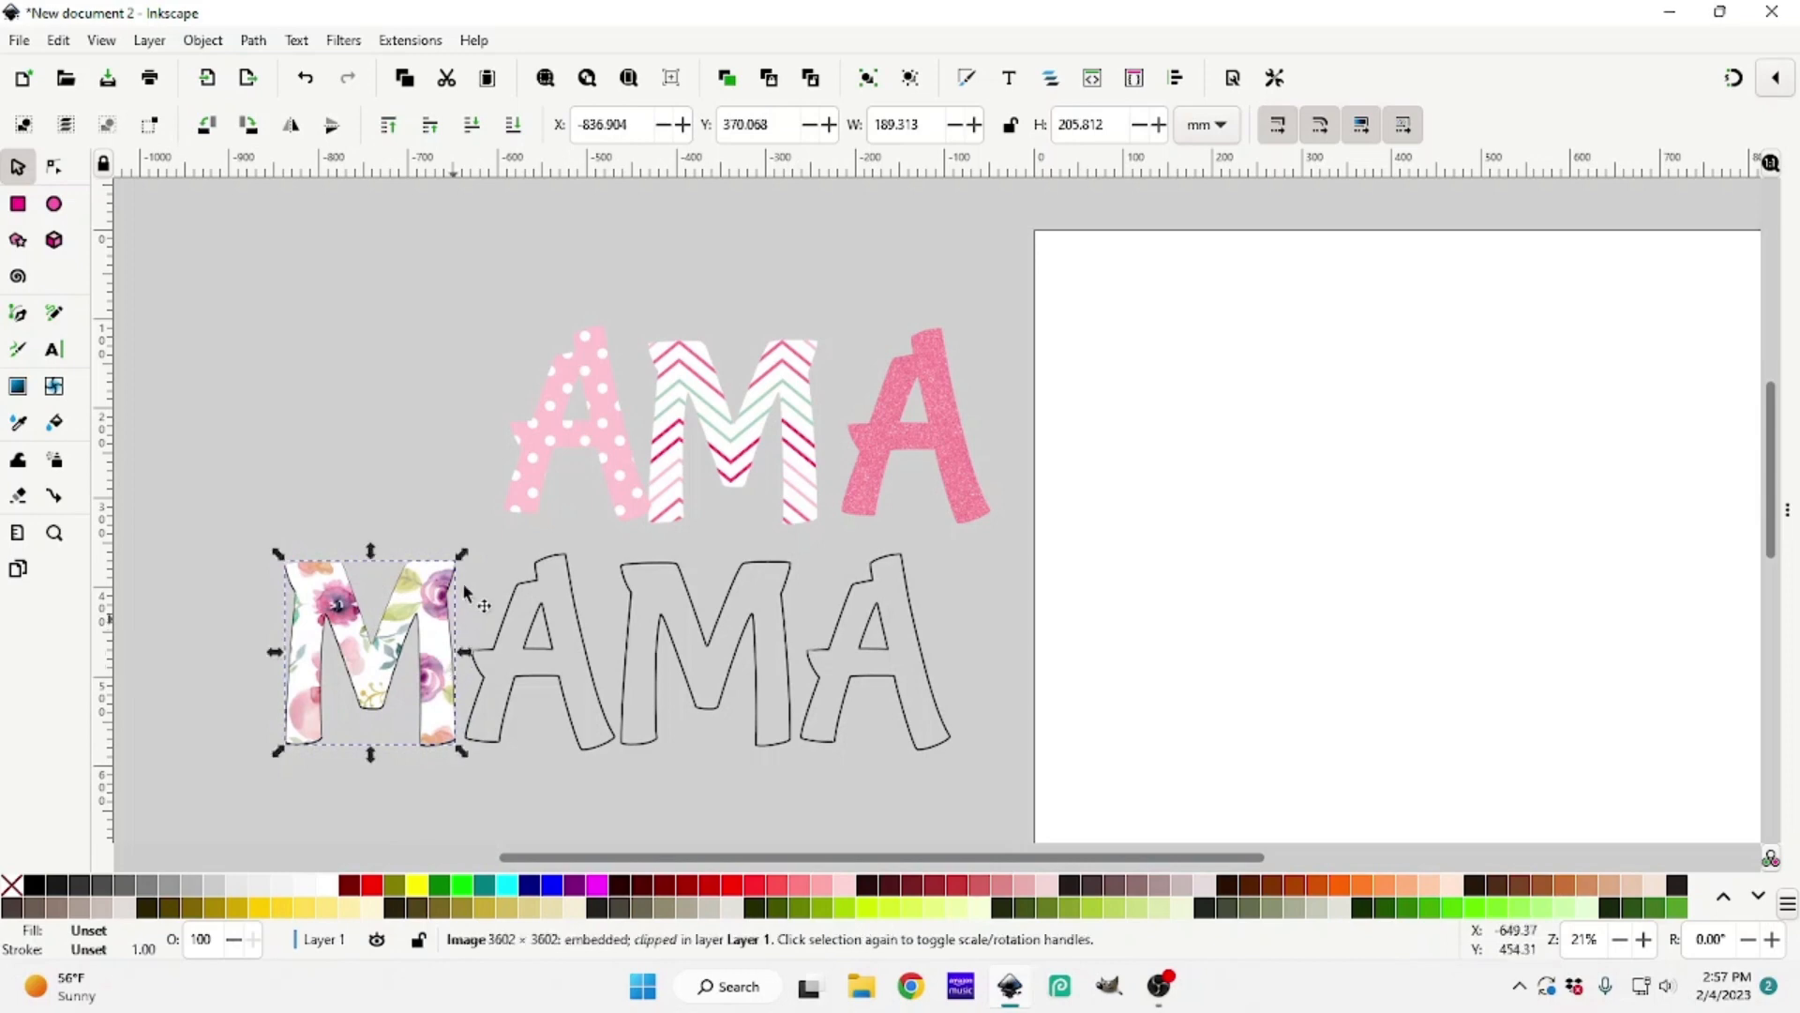
drag(460, 556, 469, 548)
drag(432, 620, 427, 627)
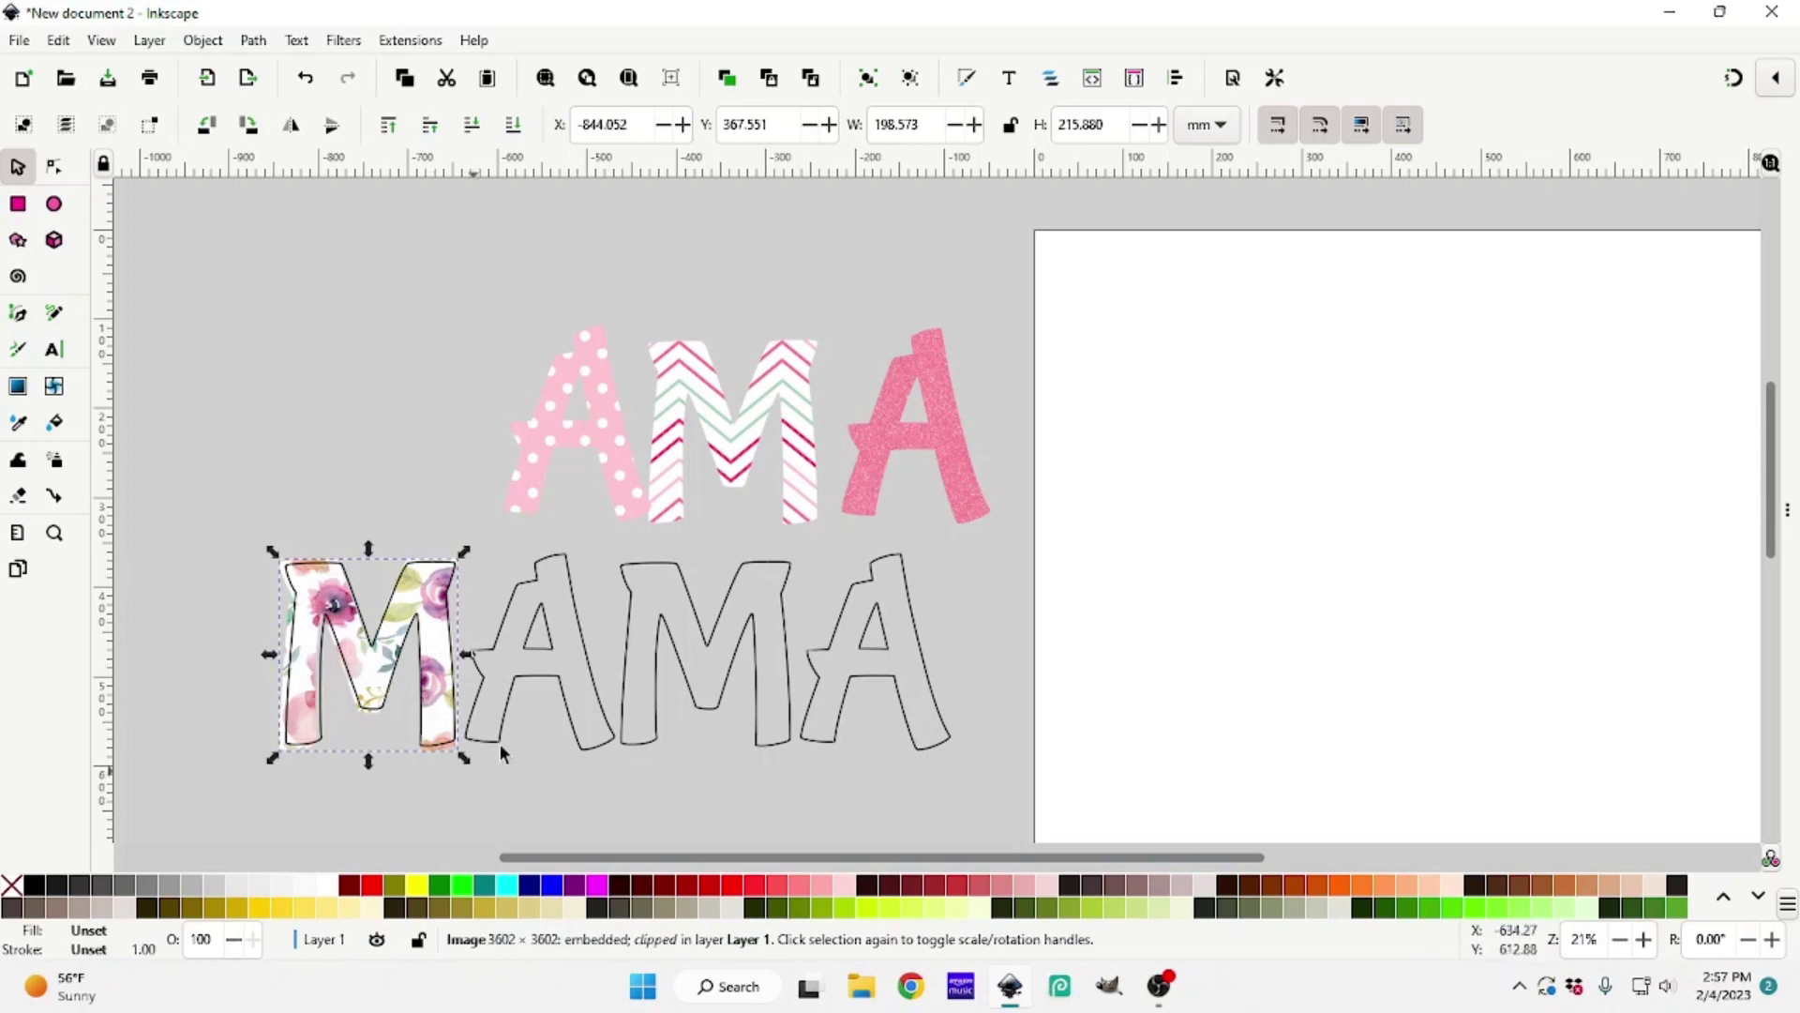
Enlarge the polka-dot A to about 184 × 241 mm and place it behind the first outlined A, lowered to the bottom
drag(621, 464, 551, 501)
drag(600, 366, 610, 354)
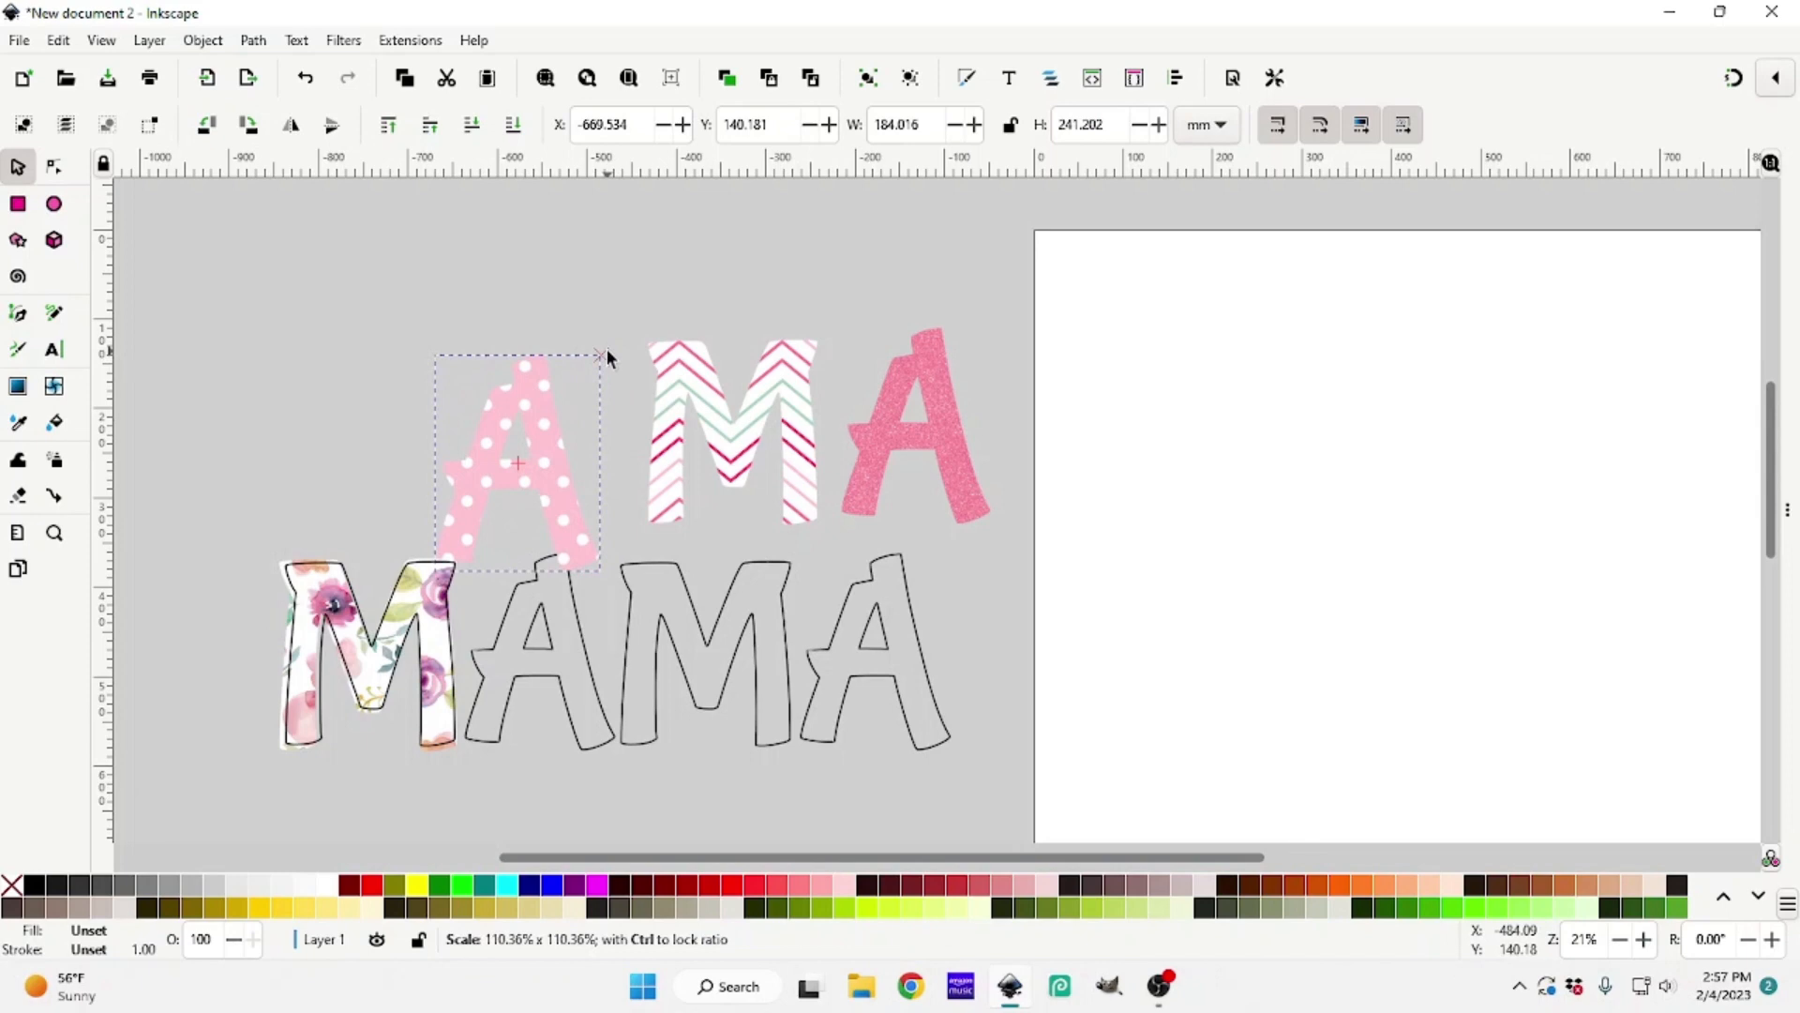
drag(534, 546, 562, 675)
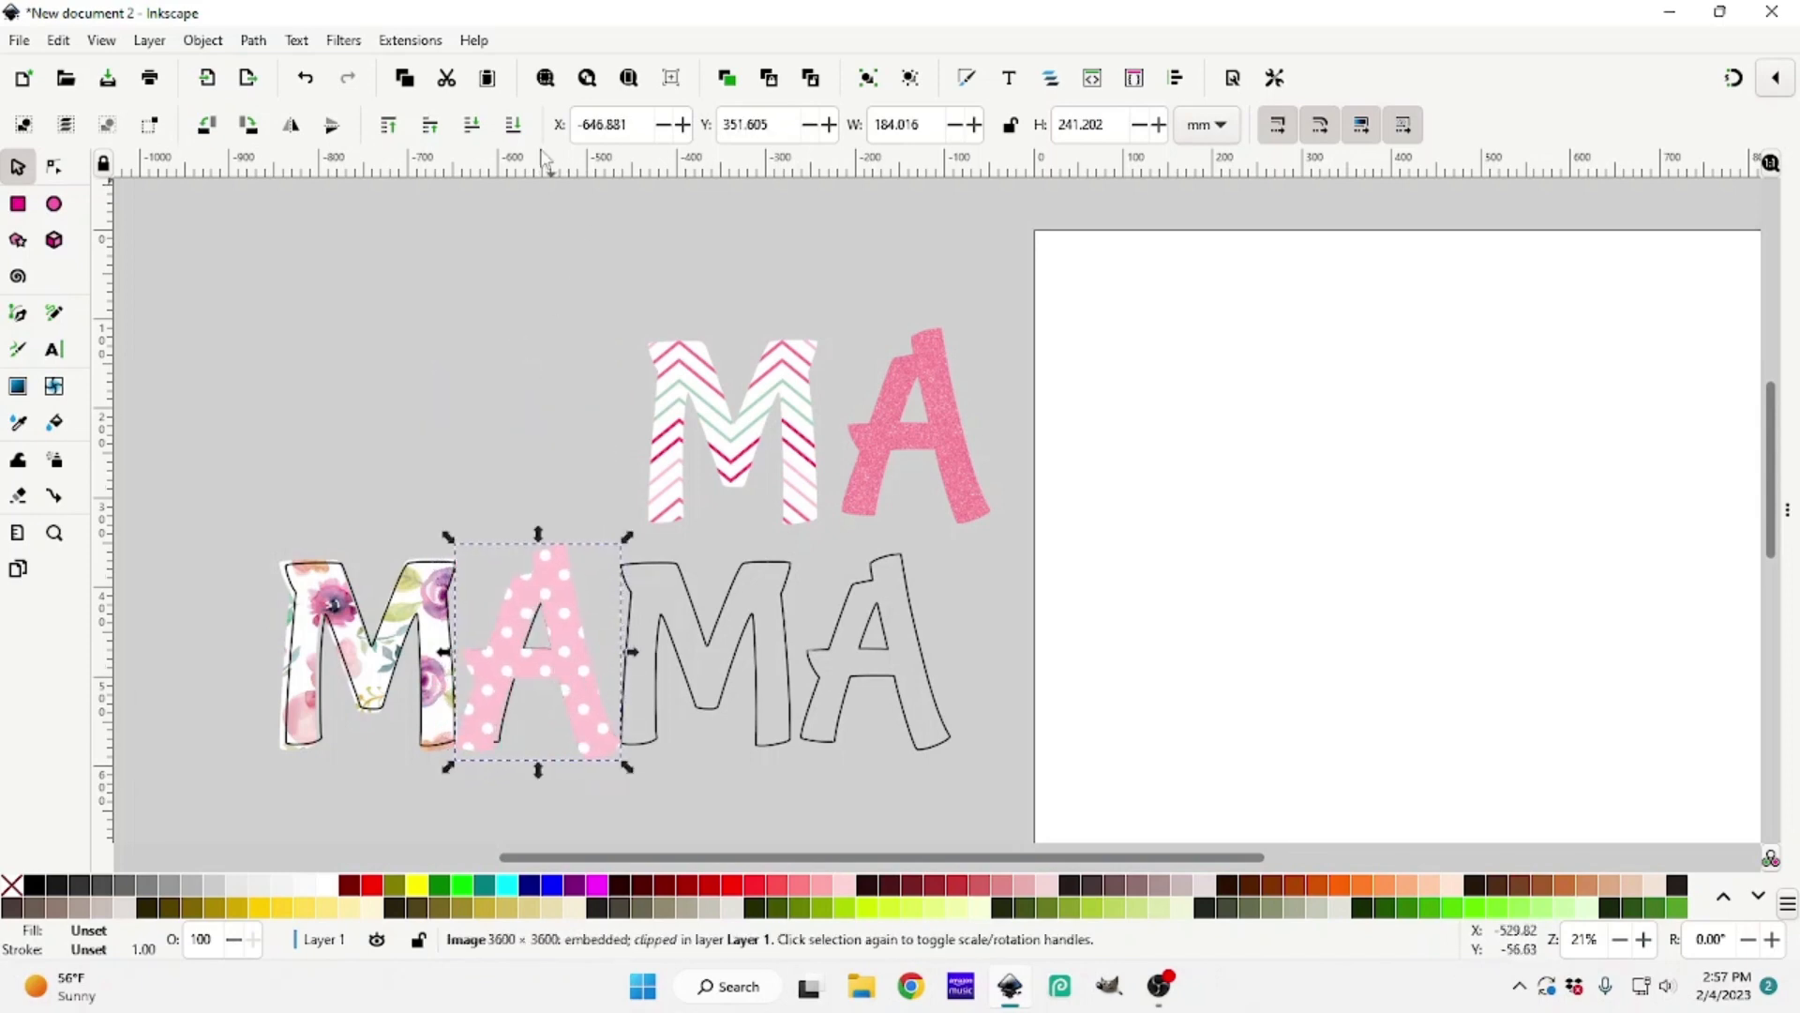
click(513, 125)
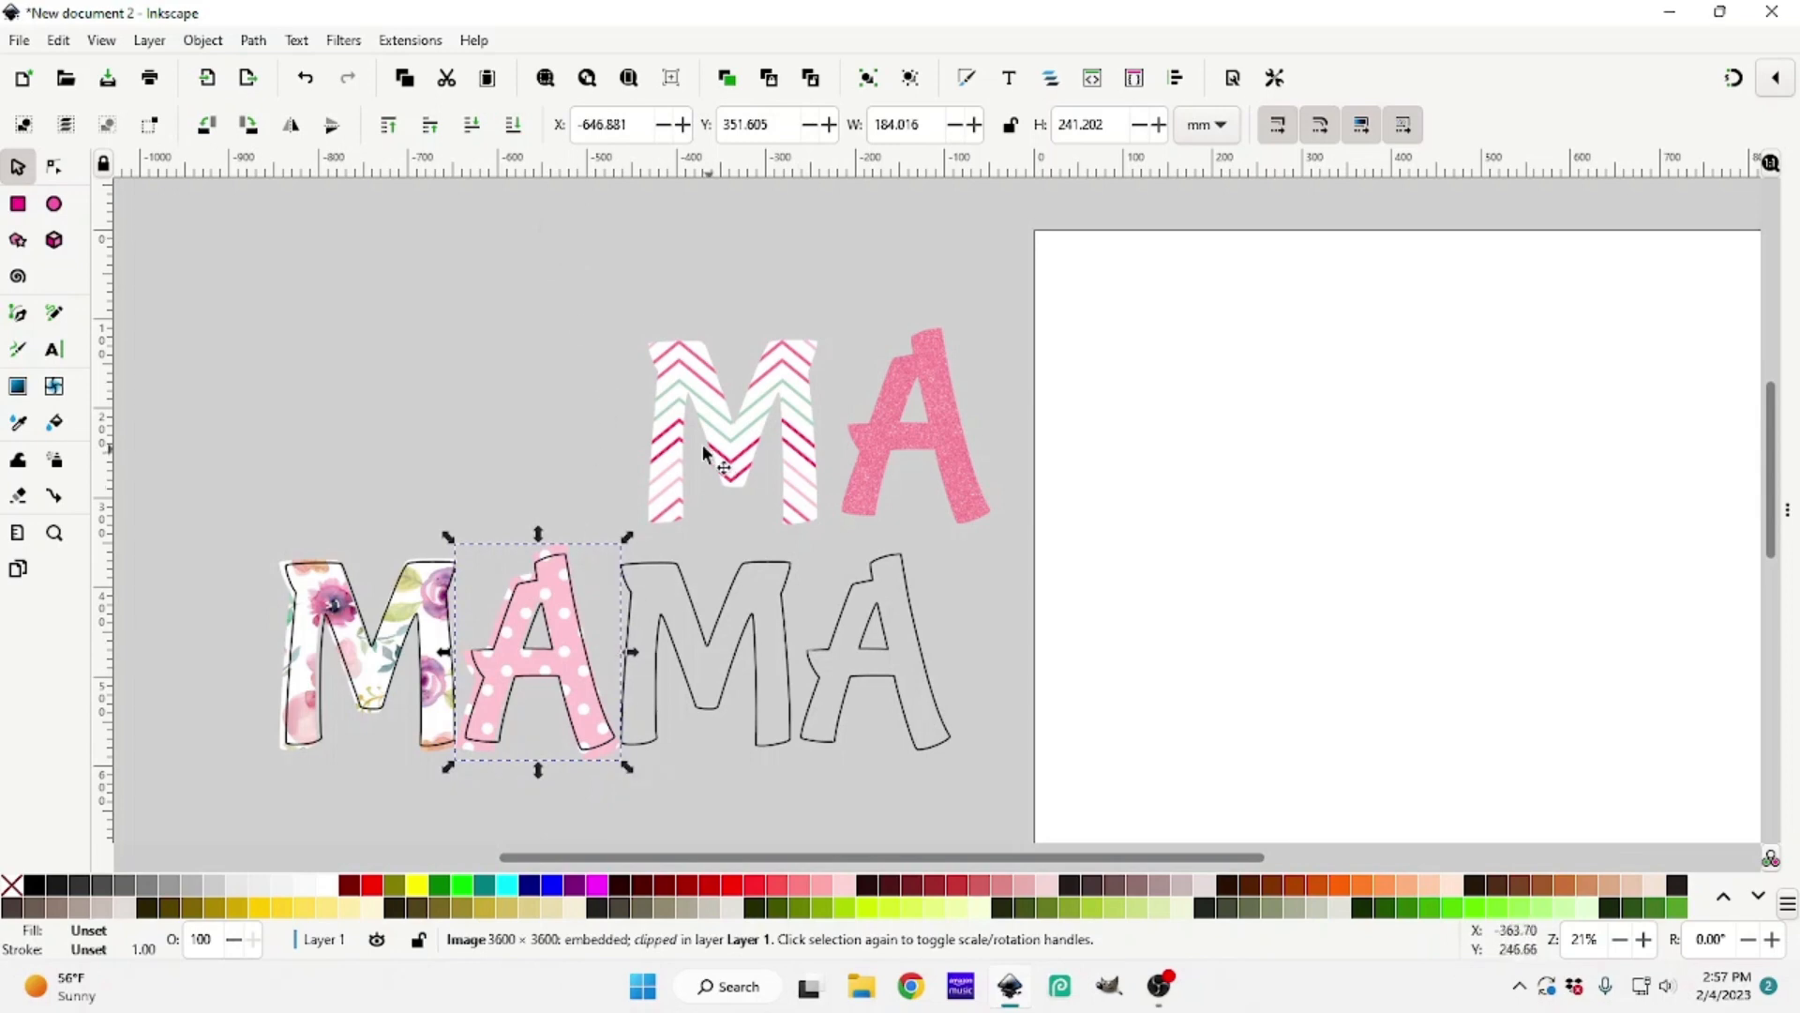
Place the chevron M over the second outlined M, enlarged to about 201 × 218 mm
click(694, 417)
drag(692, 410, 615, 406)
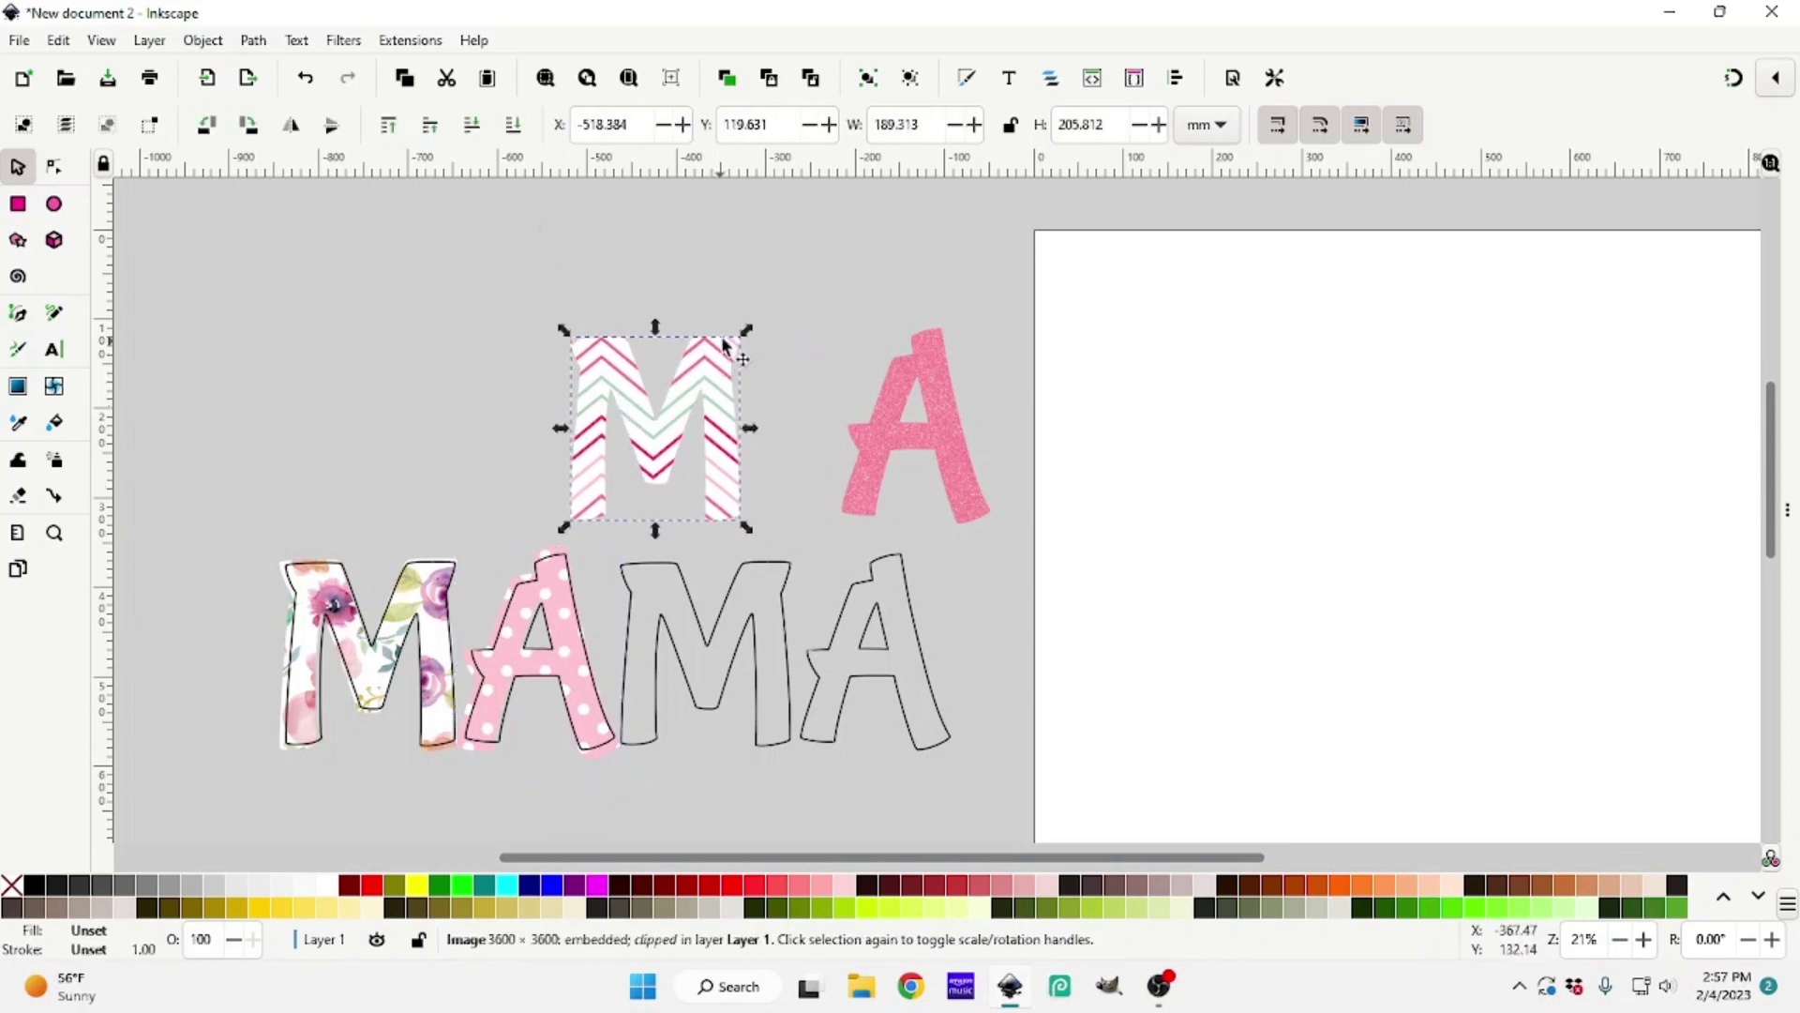
drag(731, 380, 767, 595)
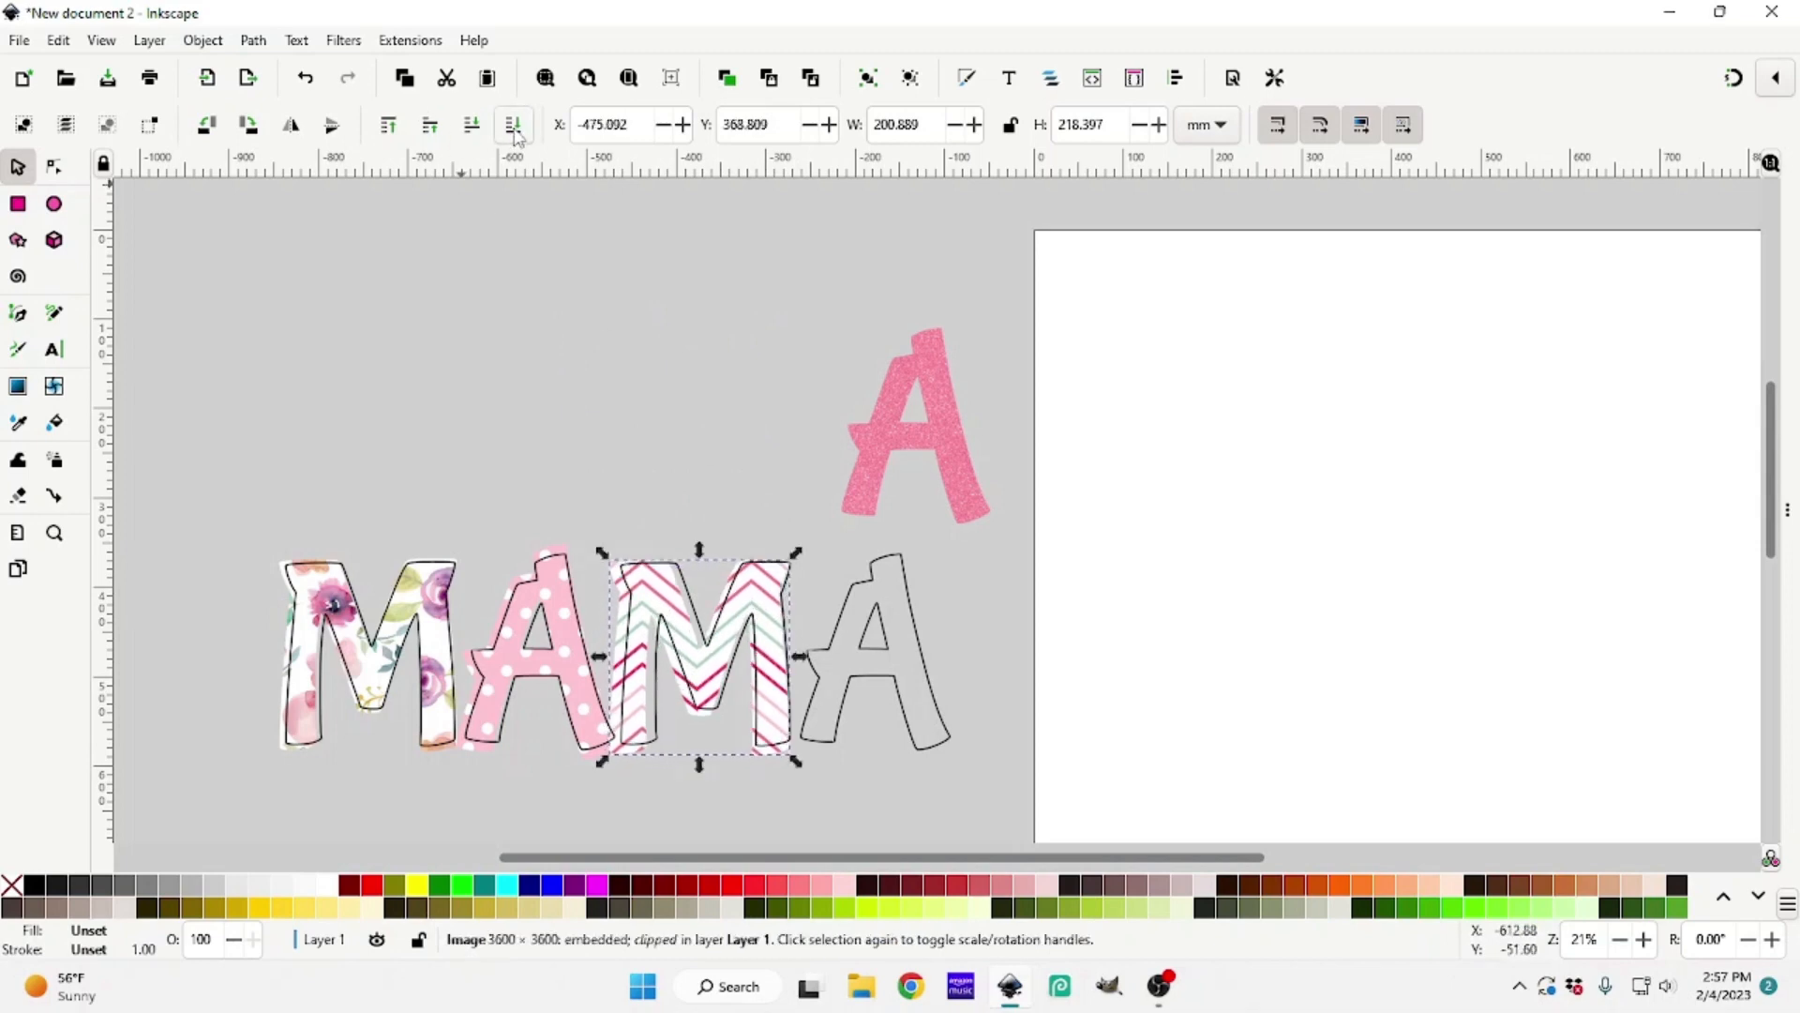
drag(700, 654, 698, 654)
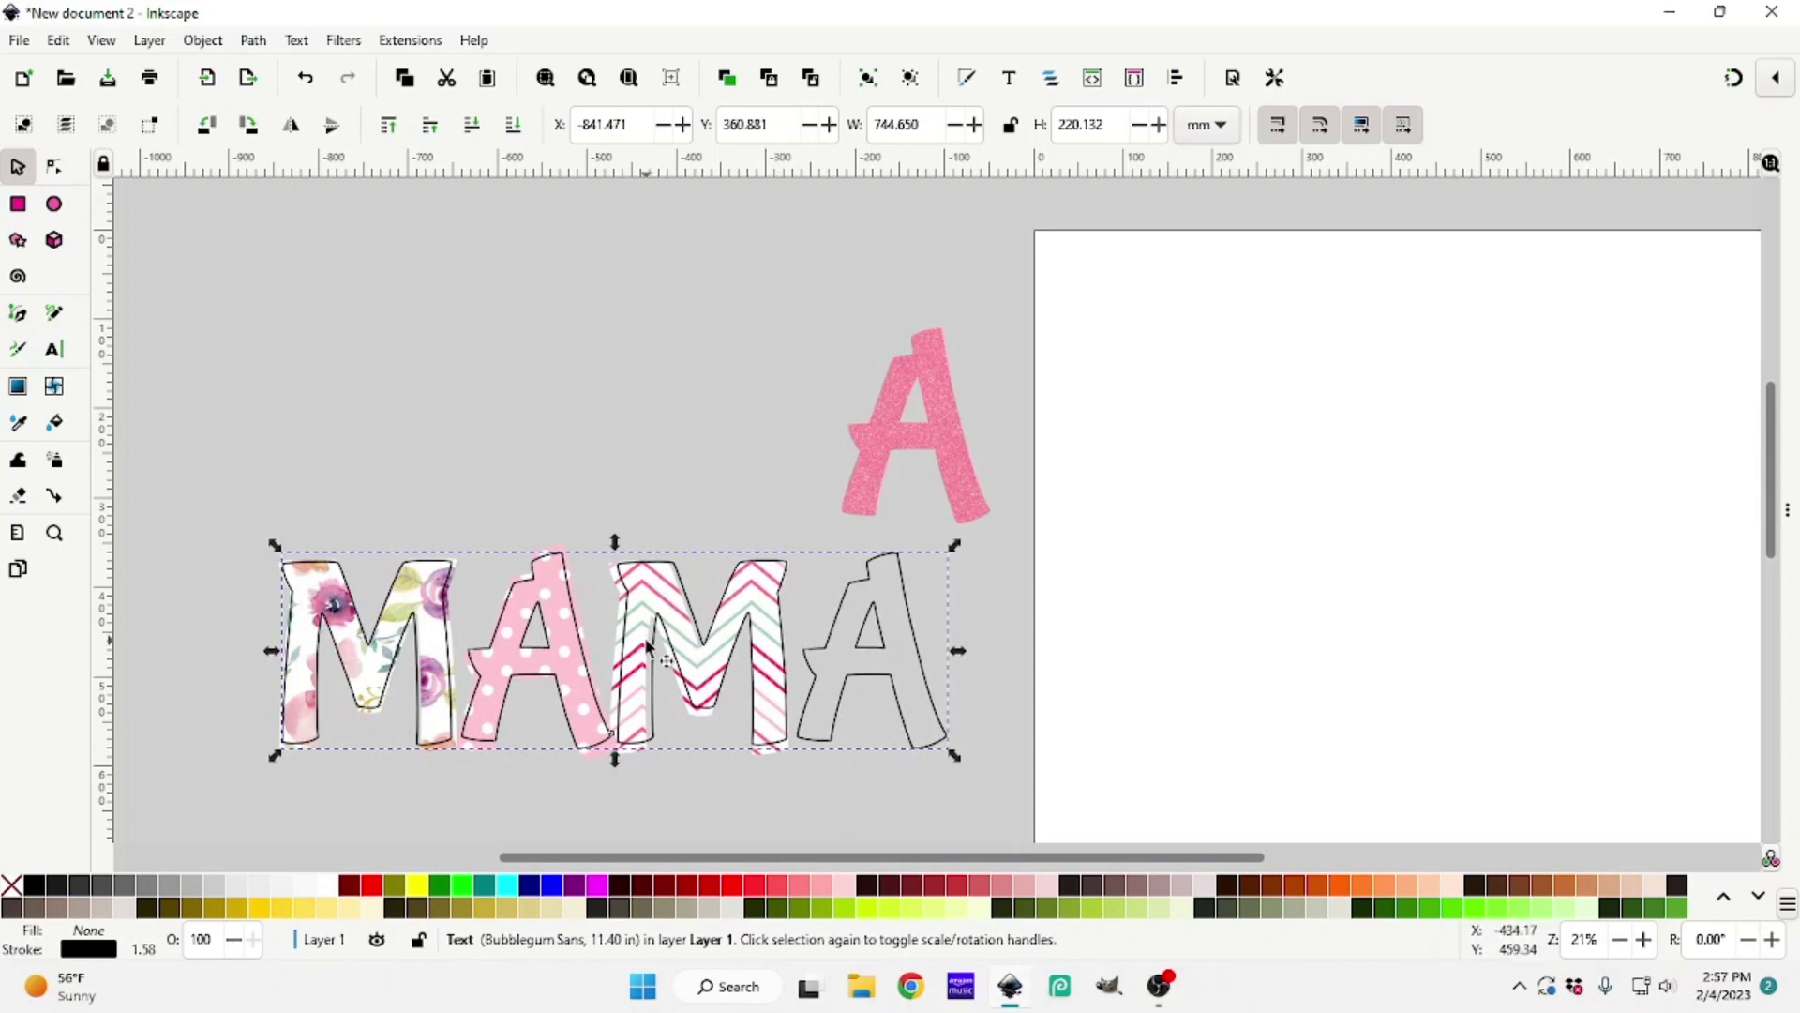
click(306, 79)
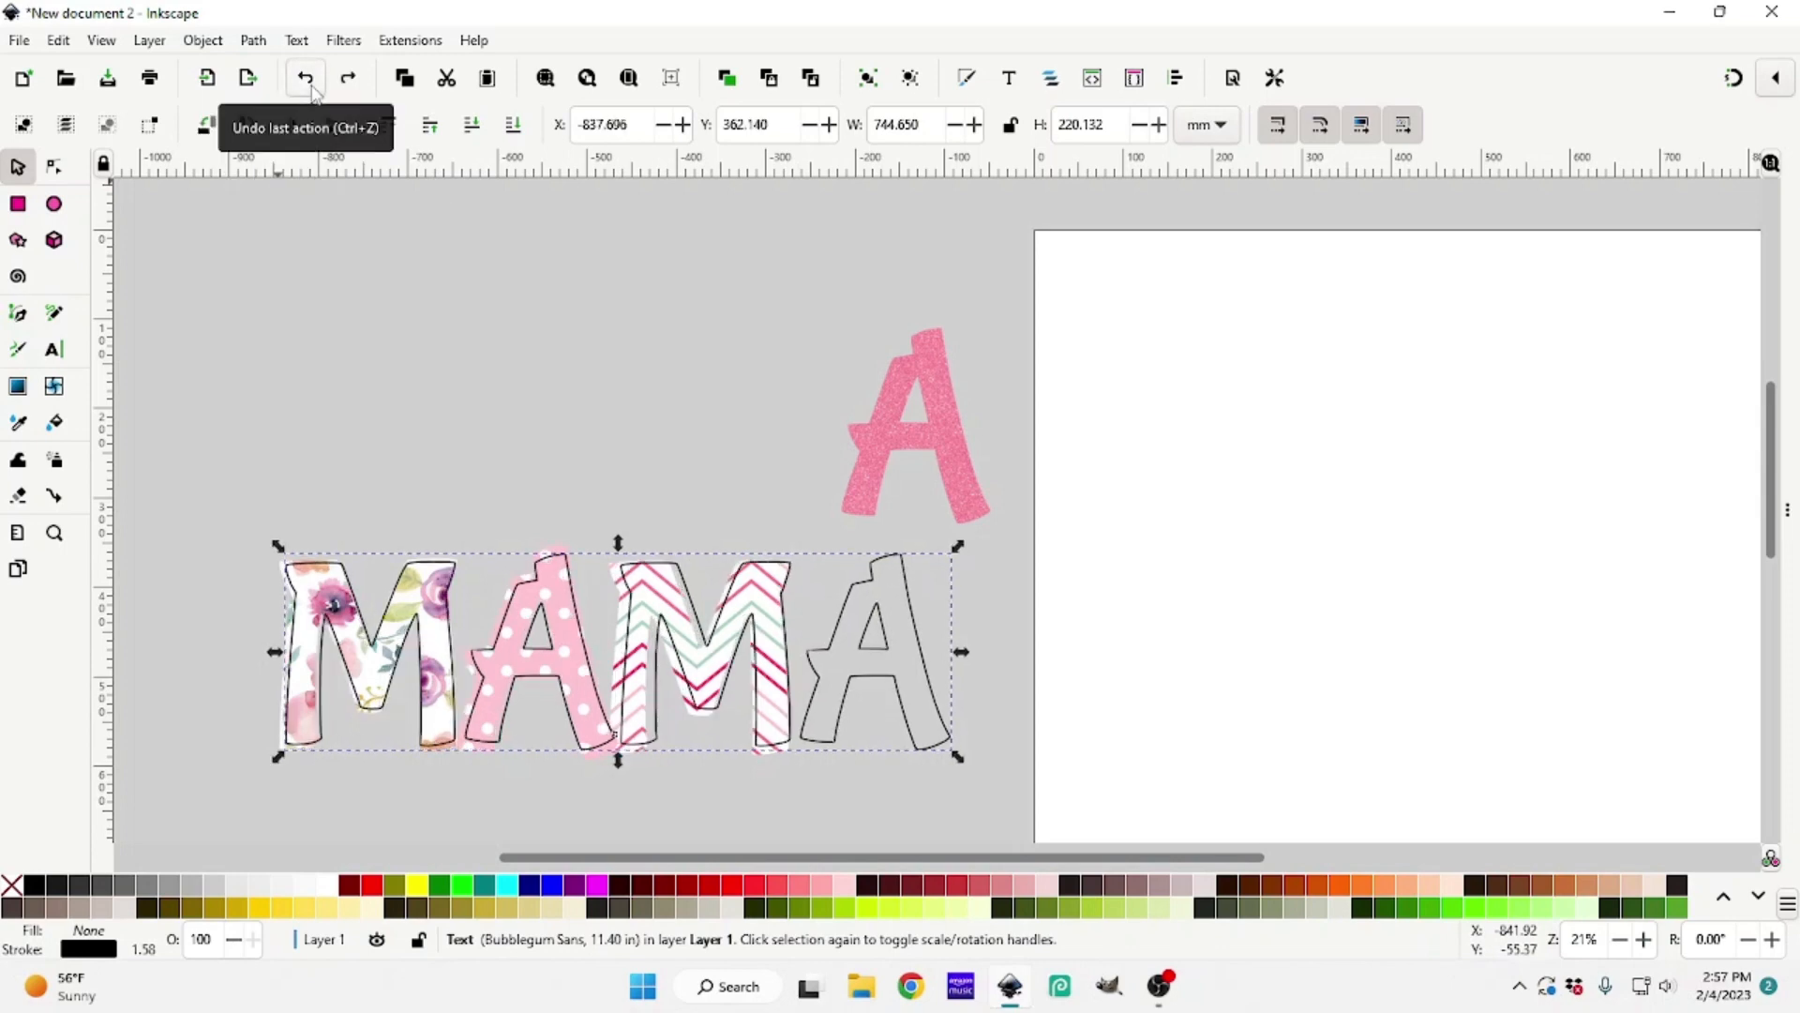
click(685, 356)
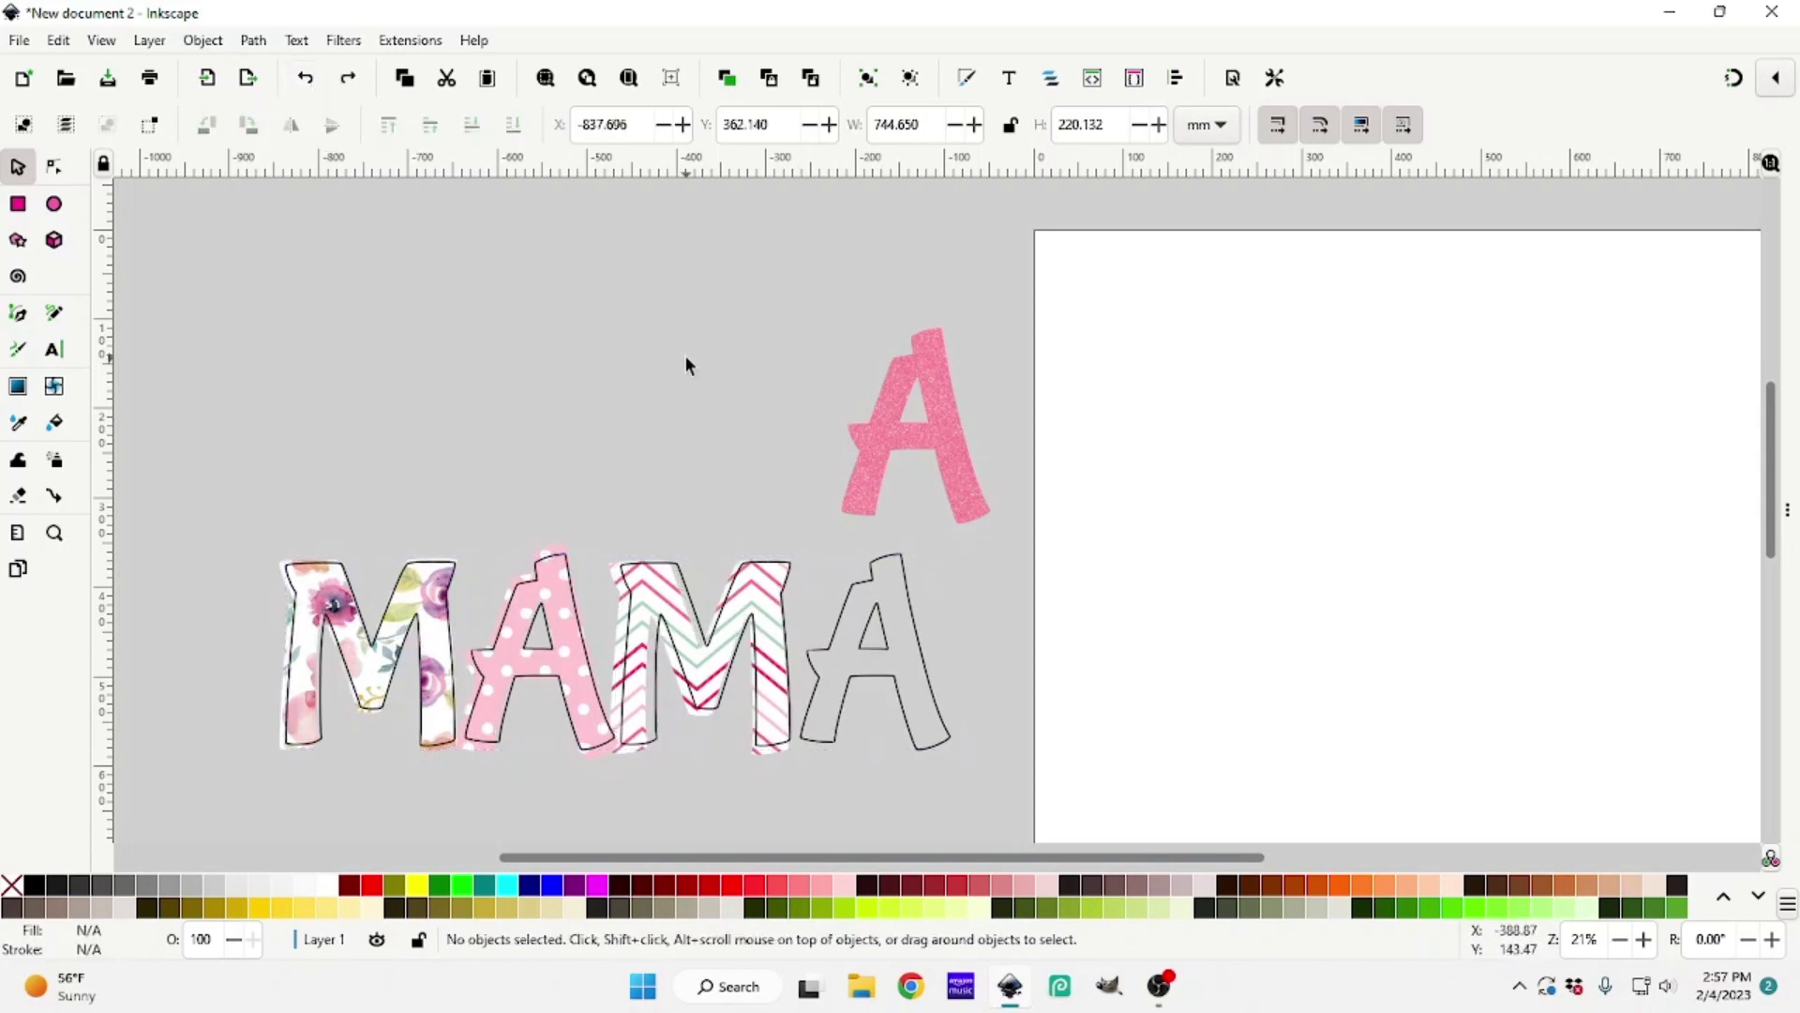
Lower the outline text to the bottom of the stack, with the chevron M lowered beneath it
click(623, 630)
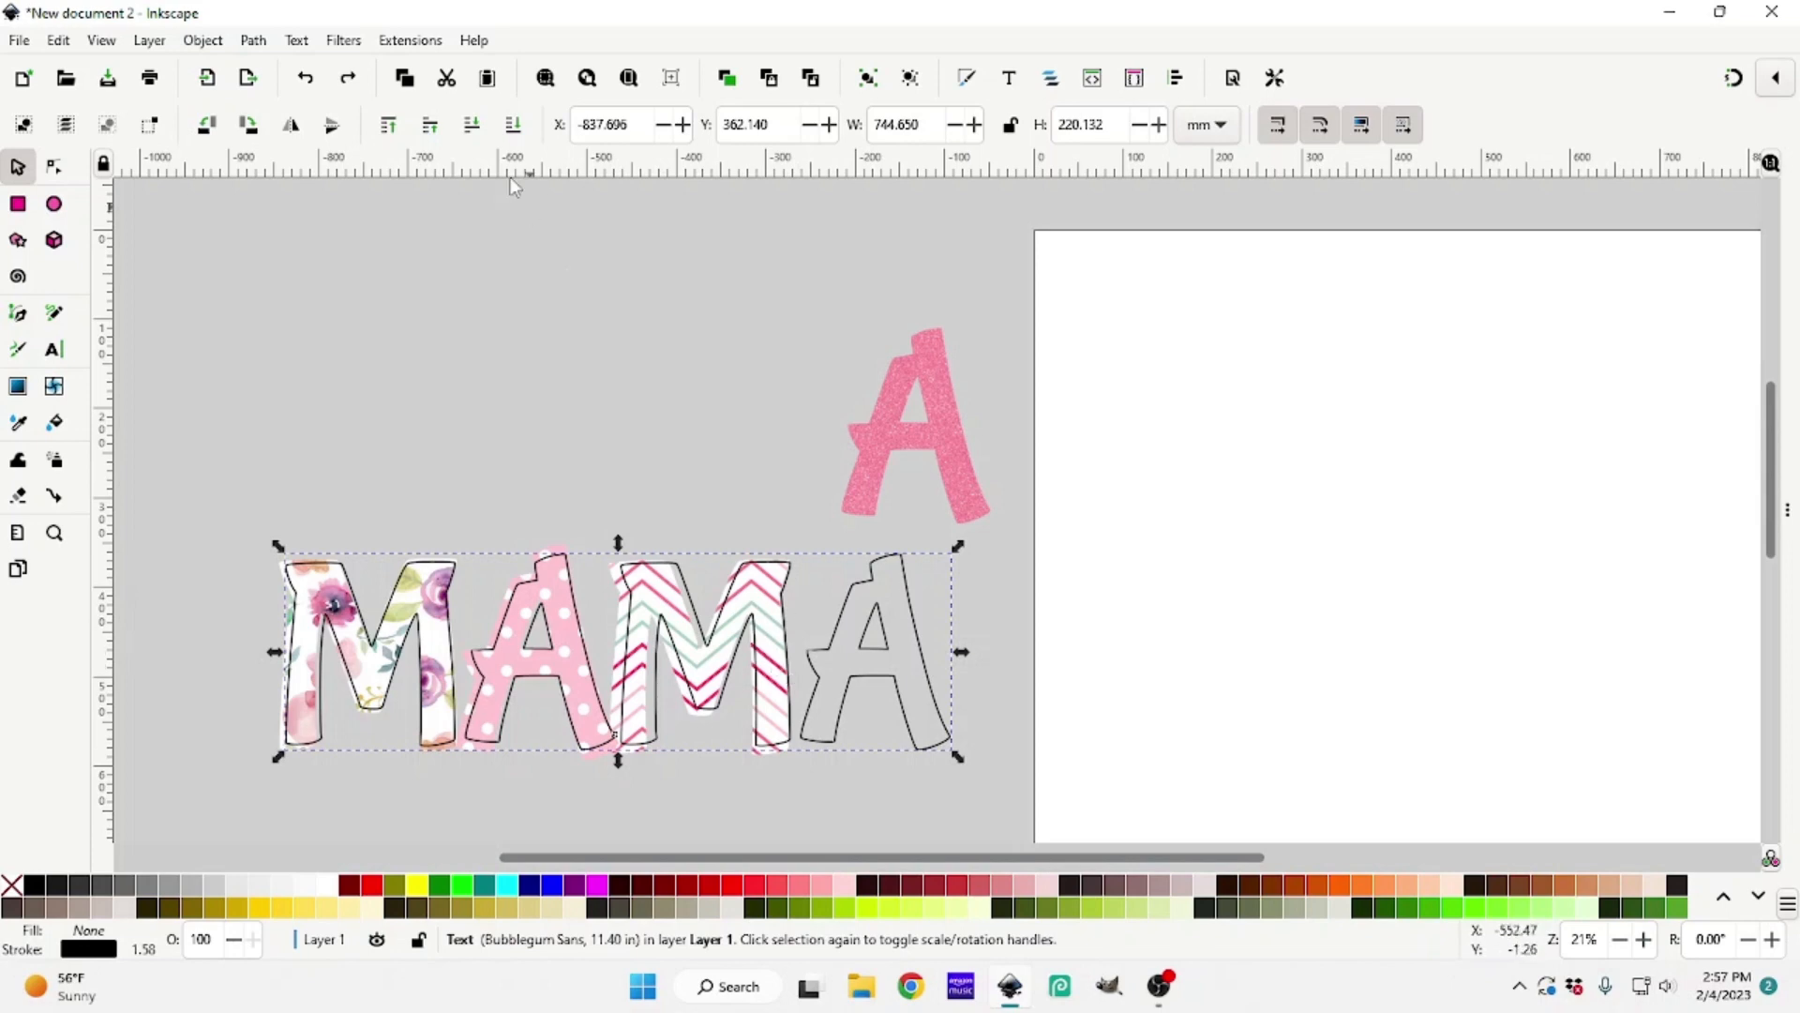
click(519, 129)
click(684, 664)
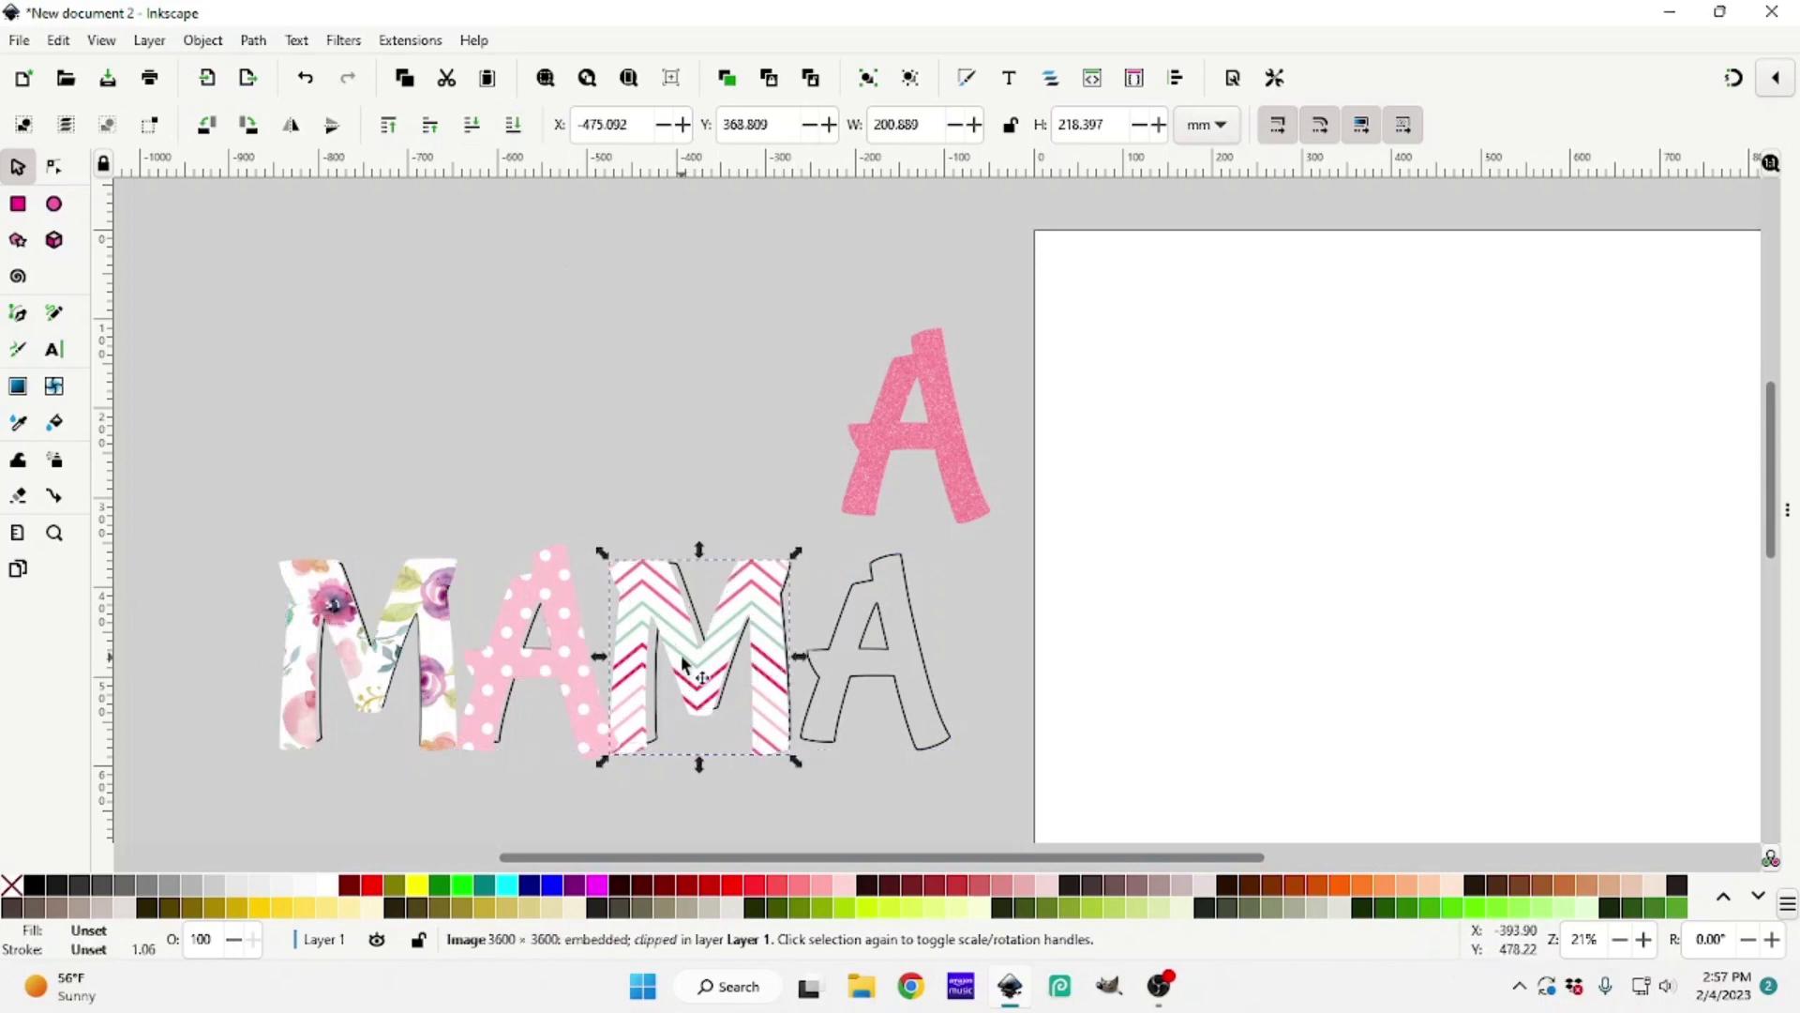
click(513, 126)
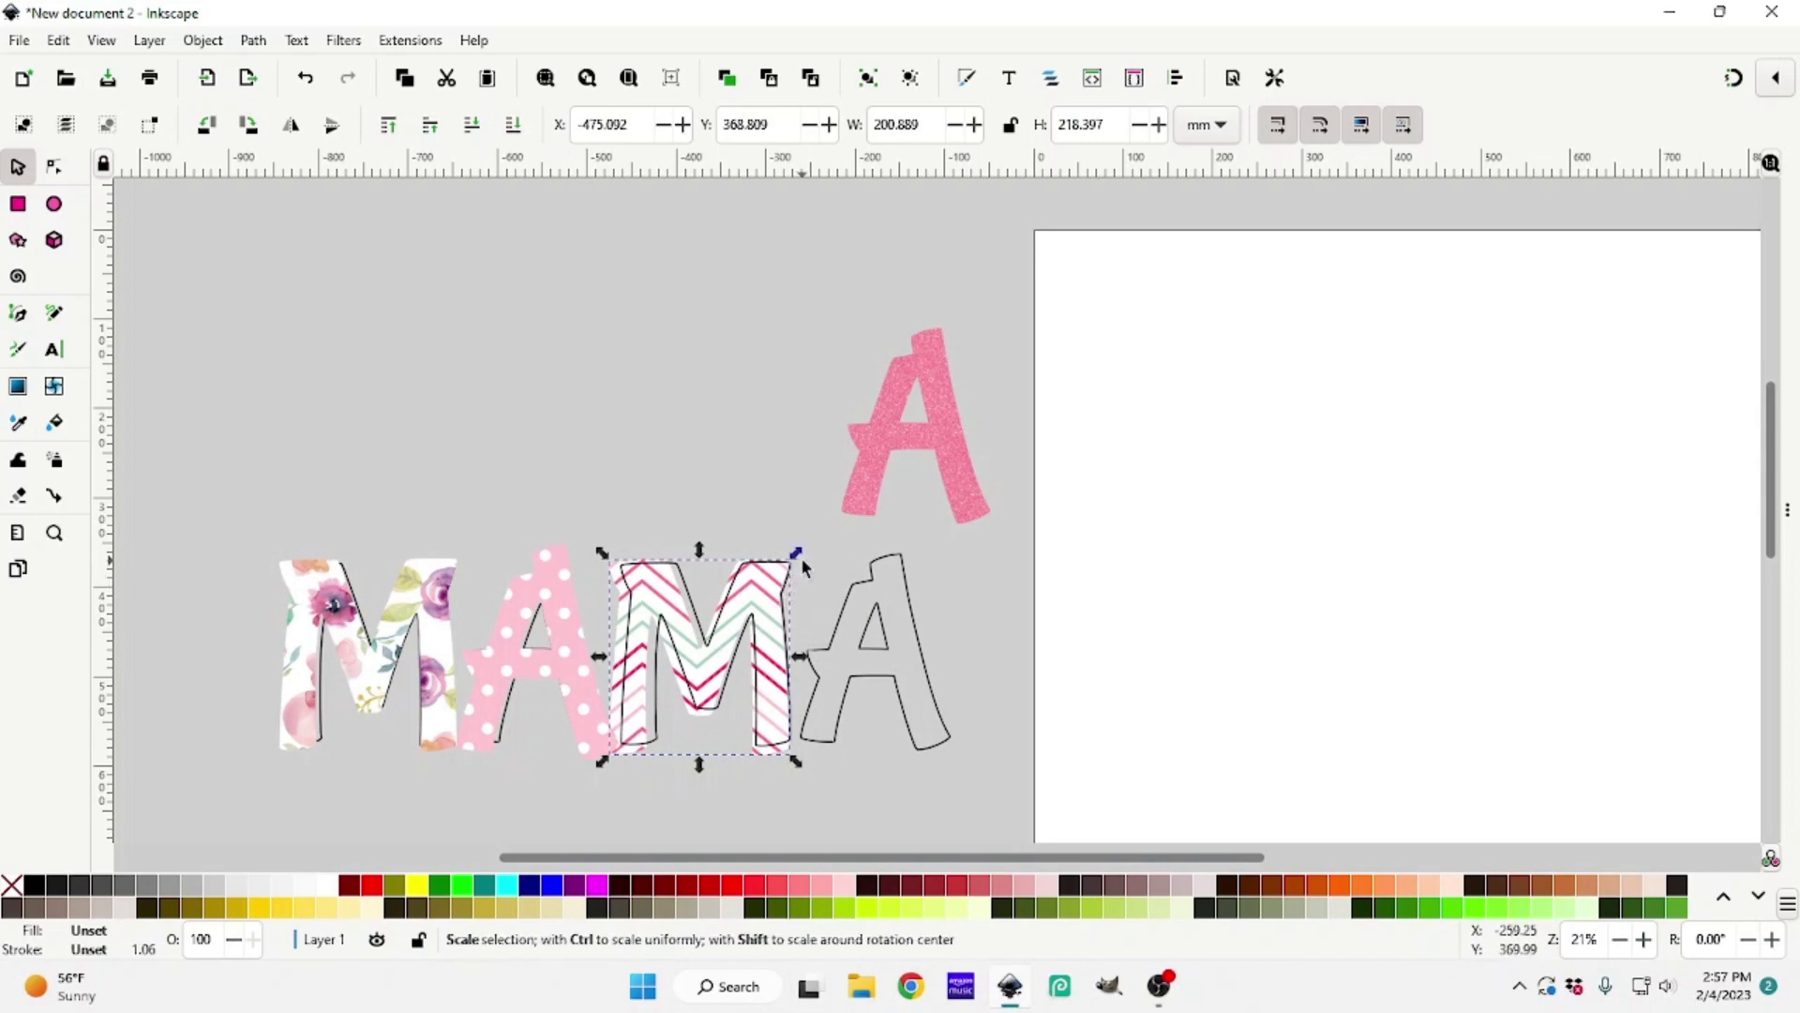
Nudge the chevron M right and up to centre it on its outline, and raise the outline text above the patterned letters
key(Right)
key(Right)
key(Right)
key(Right)
key(Right)
key(Right)
key(Right)
key(Right)
key(Right)
key(Right)
key(Right)
key(Right)
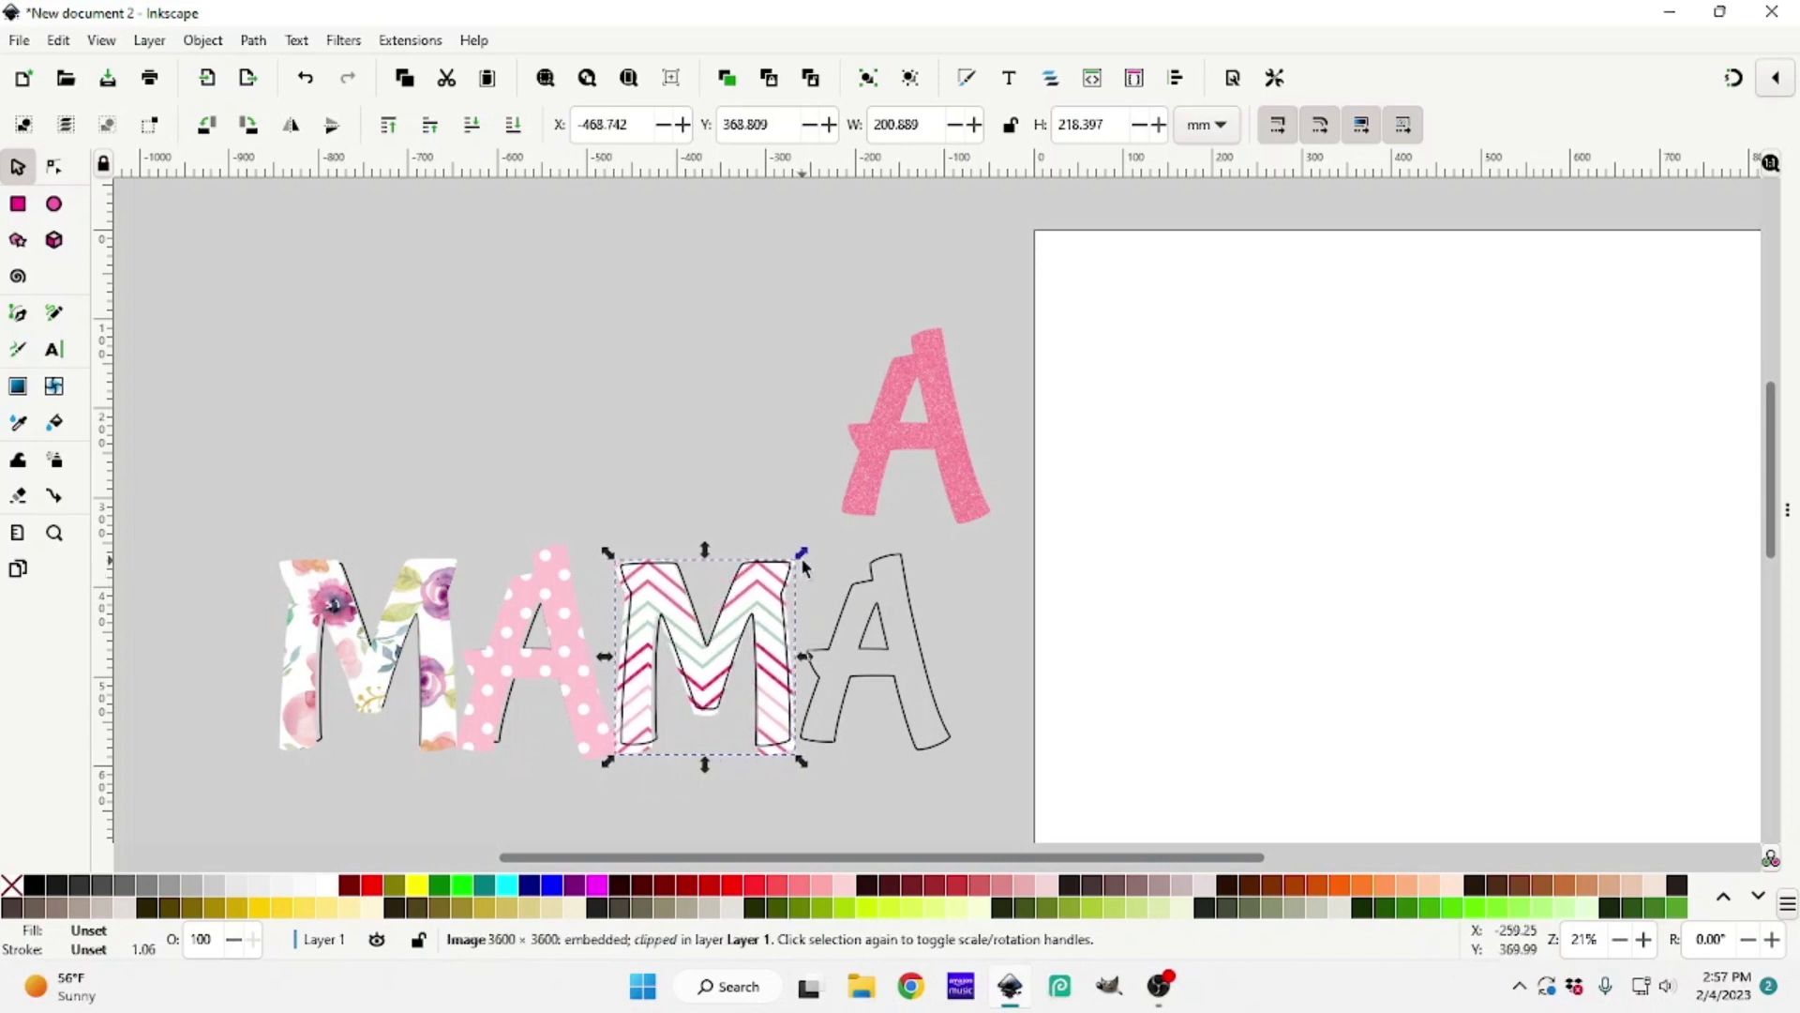
key(Right)
key(Right)
key(Right)
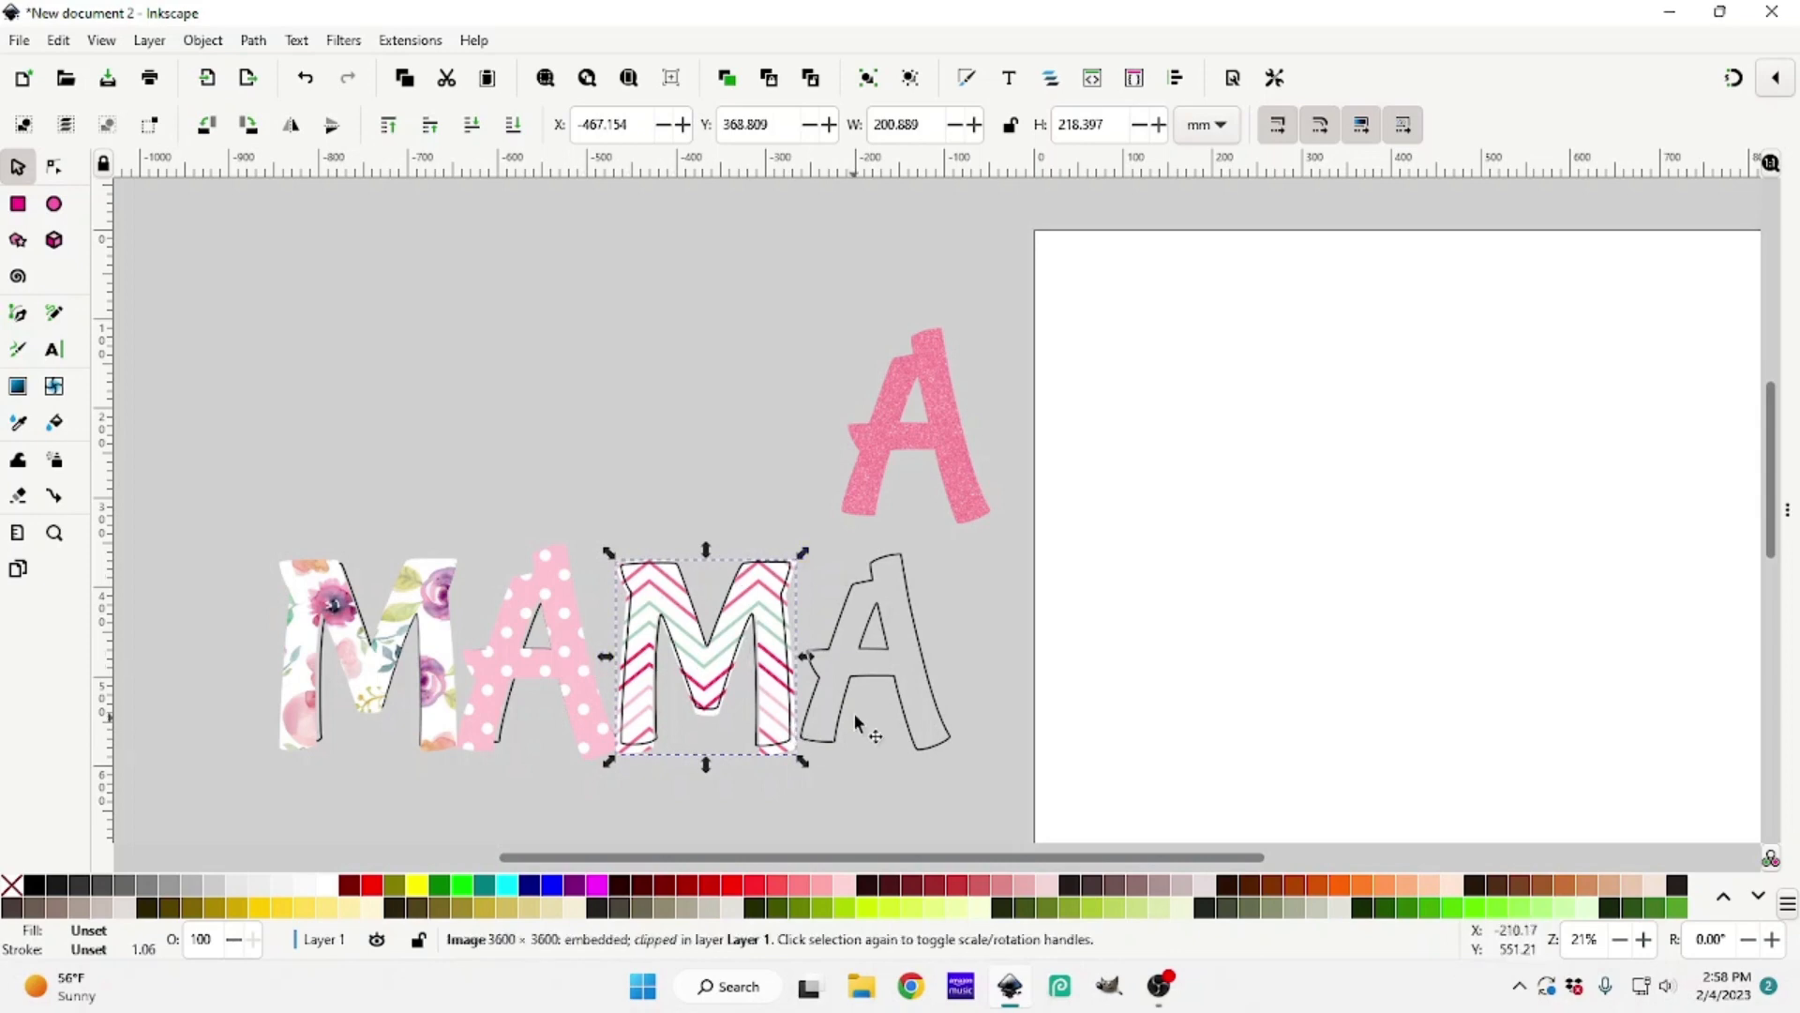
key(Up)
key(Up)
key(Up)
key(Up)
key(Up)
key(Up)
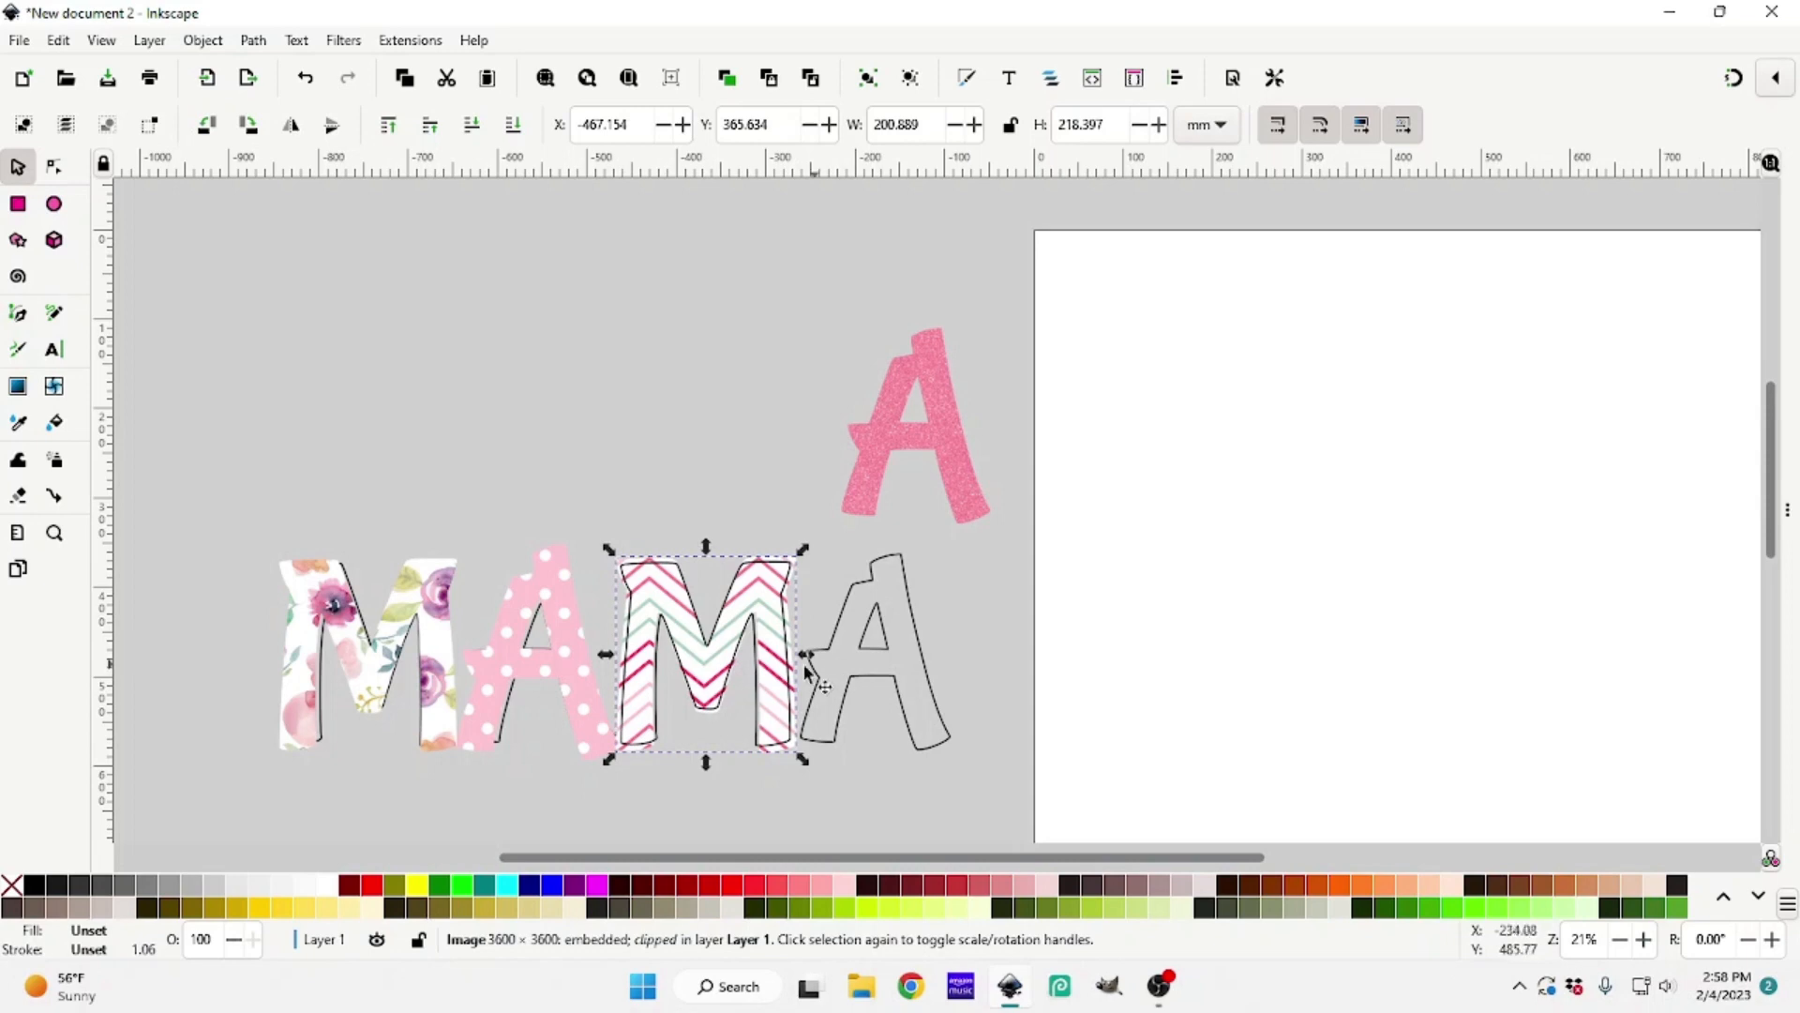
click(926, 668)
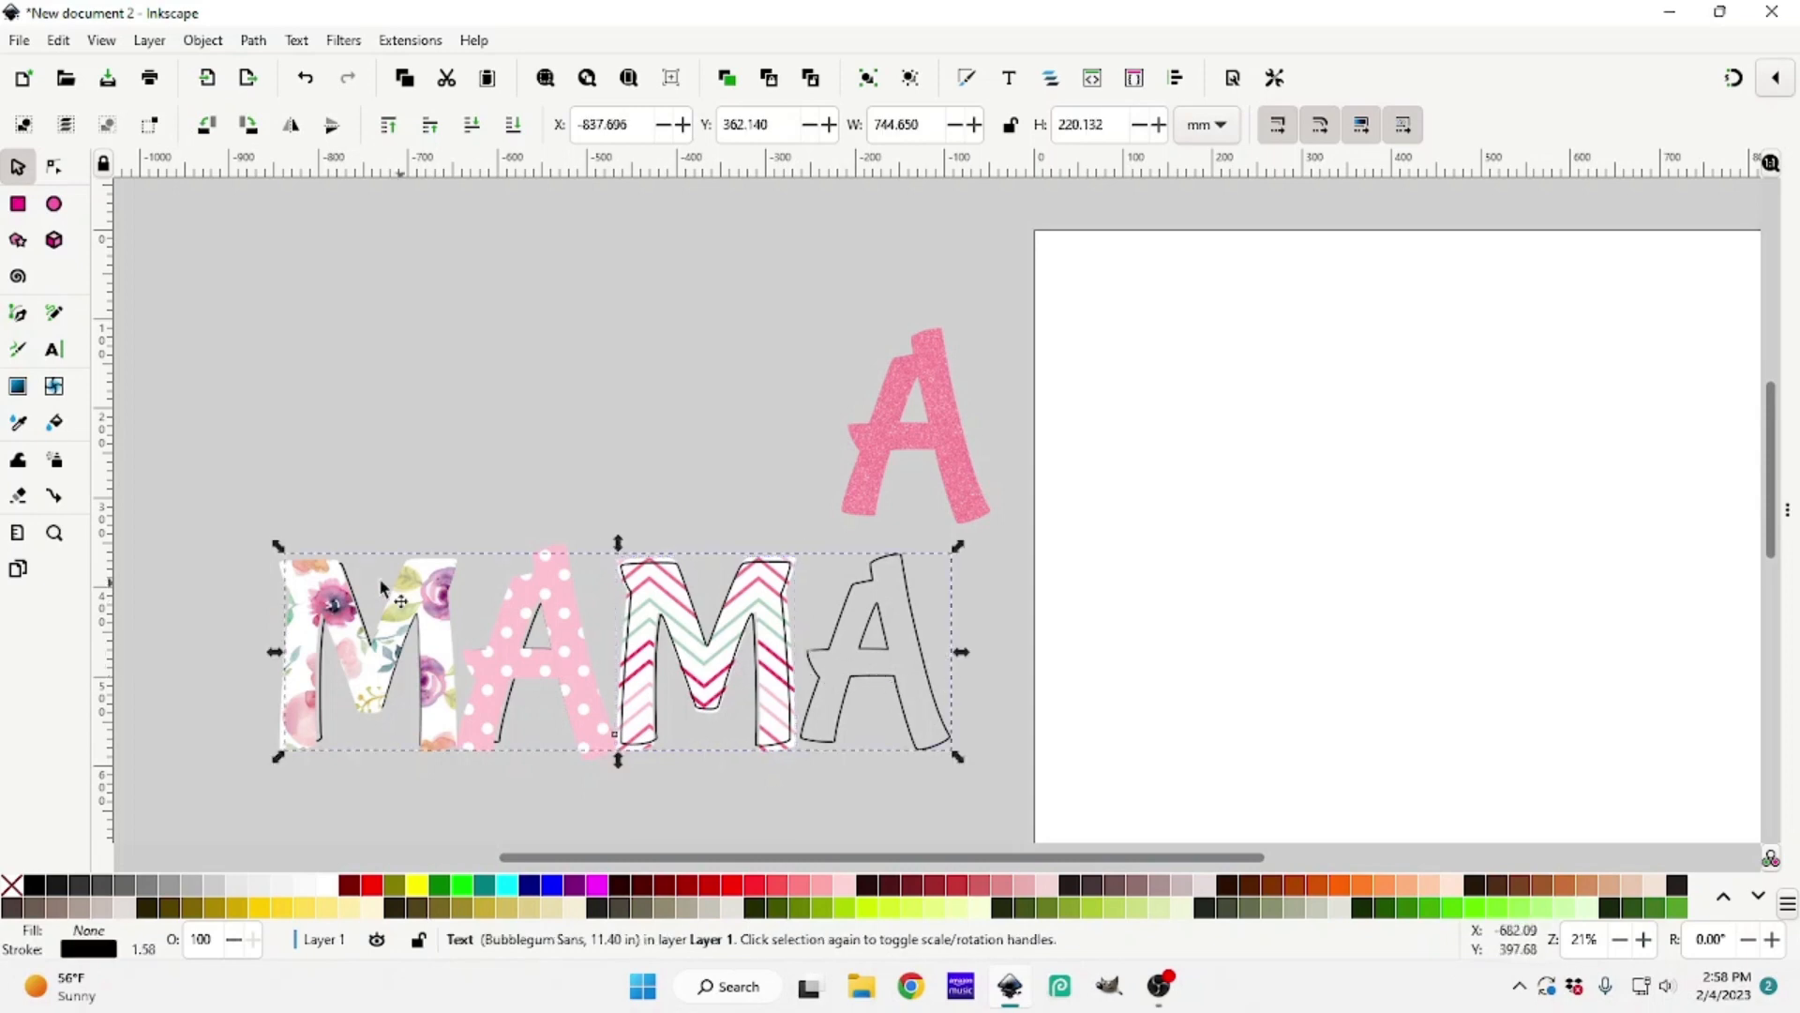
click(427, 127)
Enlarge the pink glitter A to about 174 × 229 mm and place it behind the last outlined A
click(895, 411)
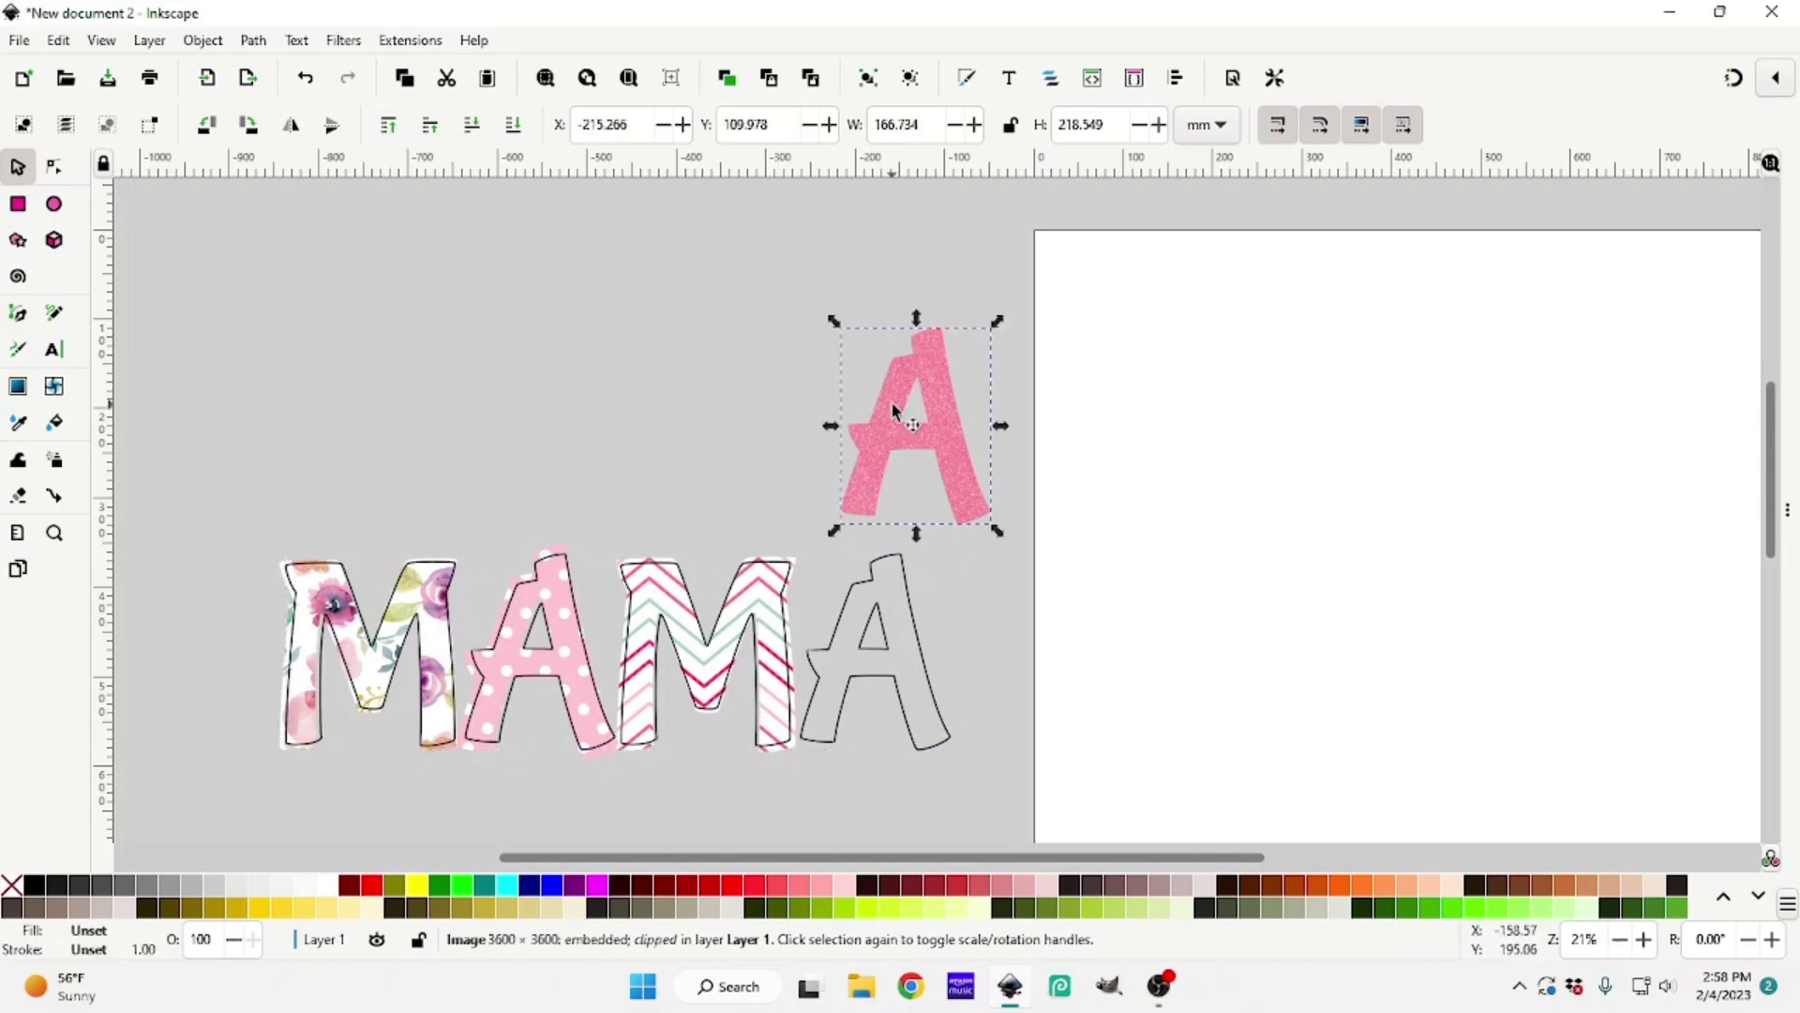
drag(896, 411, 792, 407)
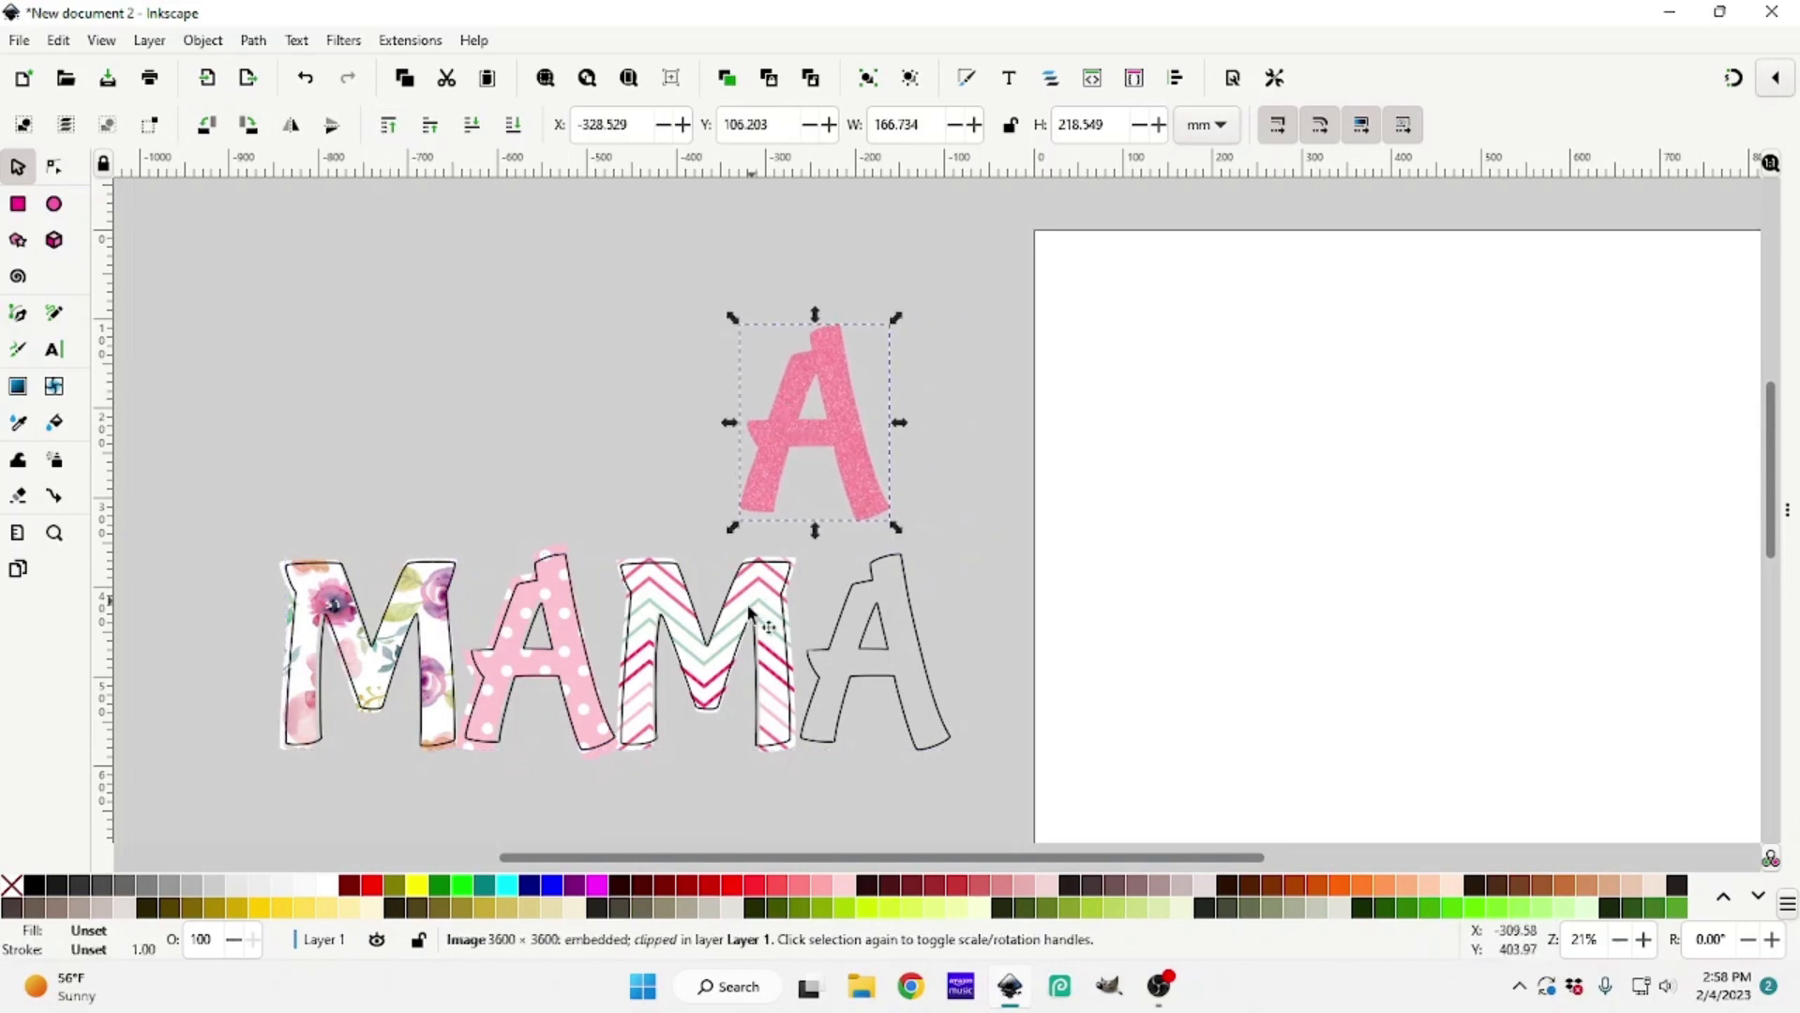
mouse_move(760, 480)
mouse_down()
mouse_move(643, 587)
mouse_move(832, 680)
mouse_move(812, 724)
mouse_move(778, 469)
mouse_up()
drag(929, 298, 937, 292)
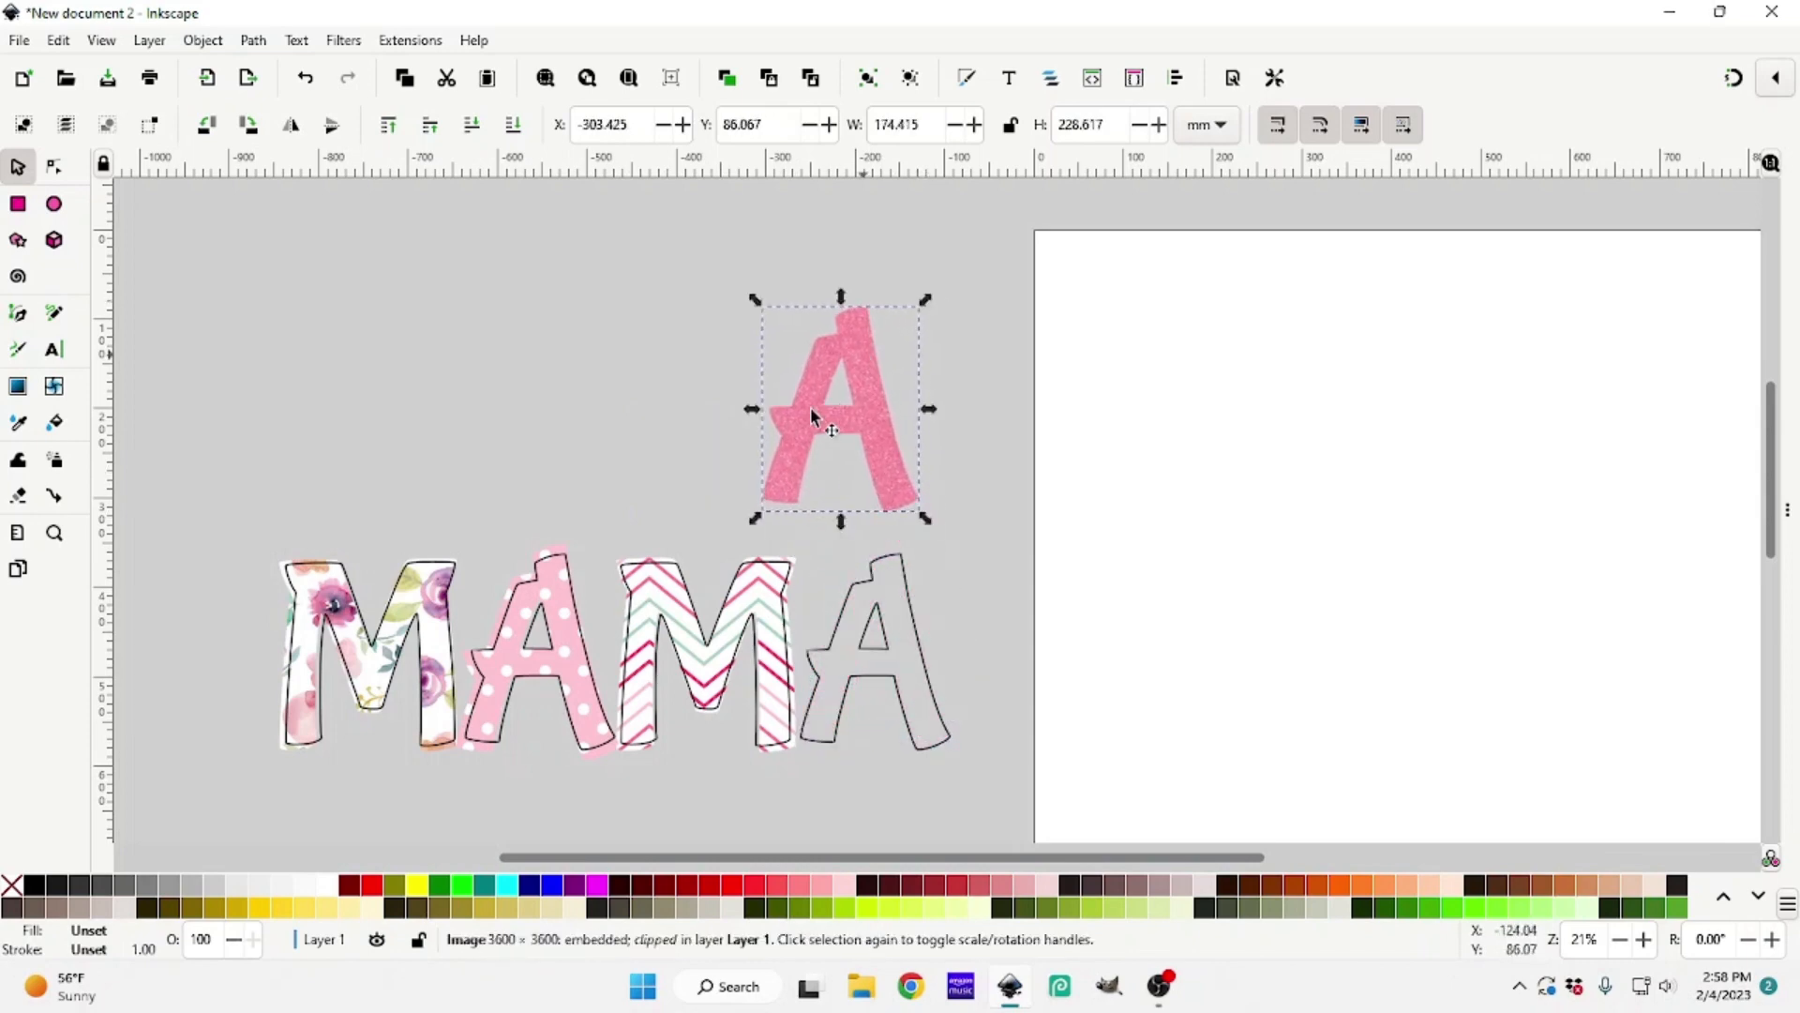
drag(864, 416, 903, 668)
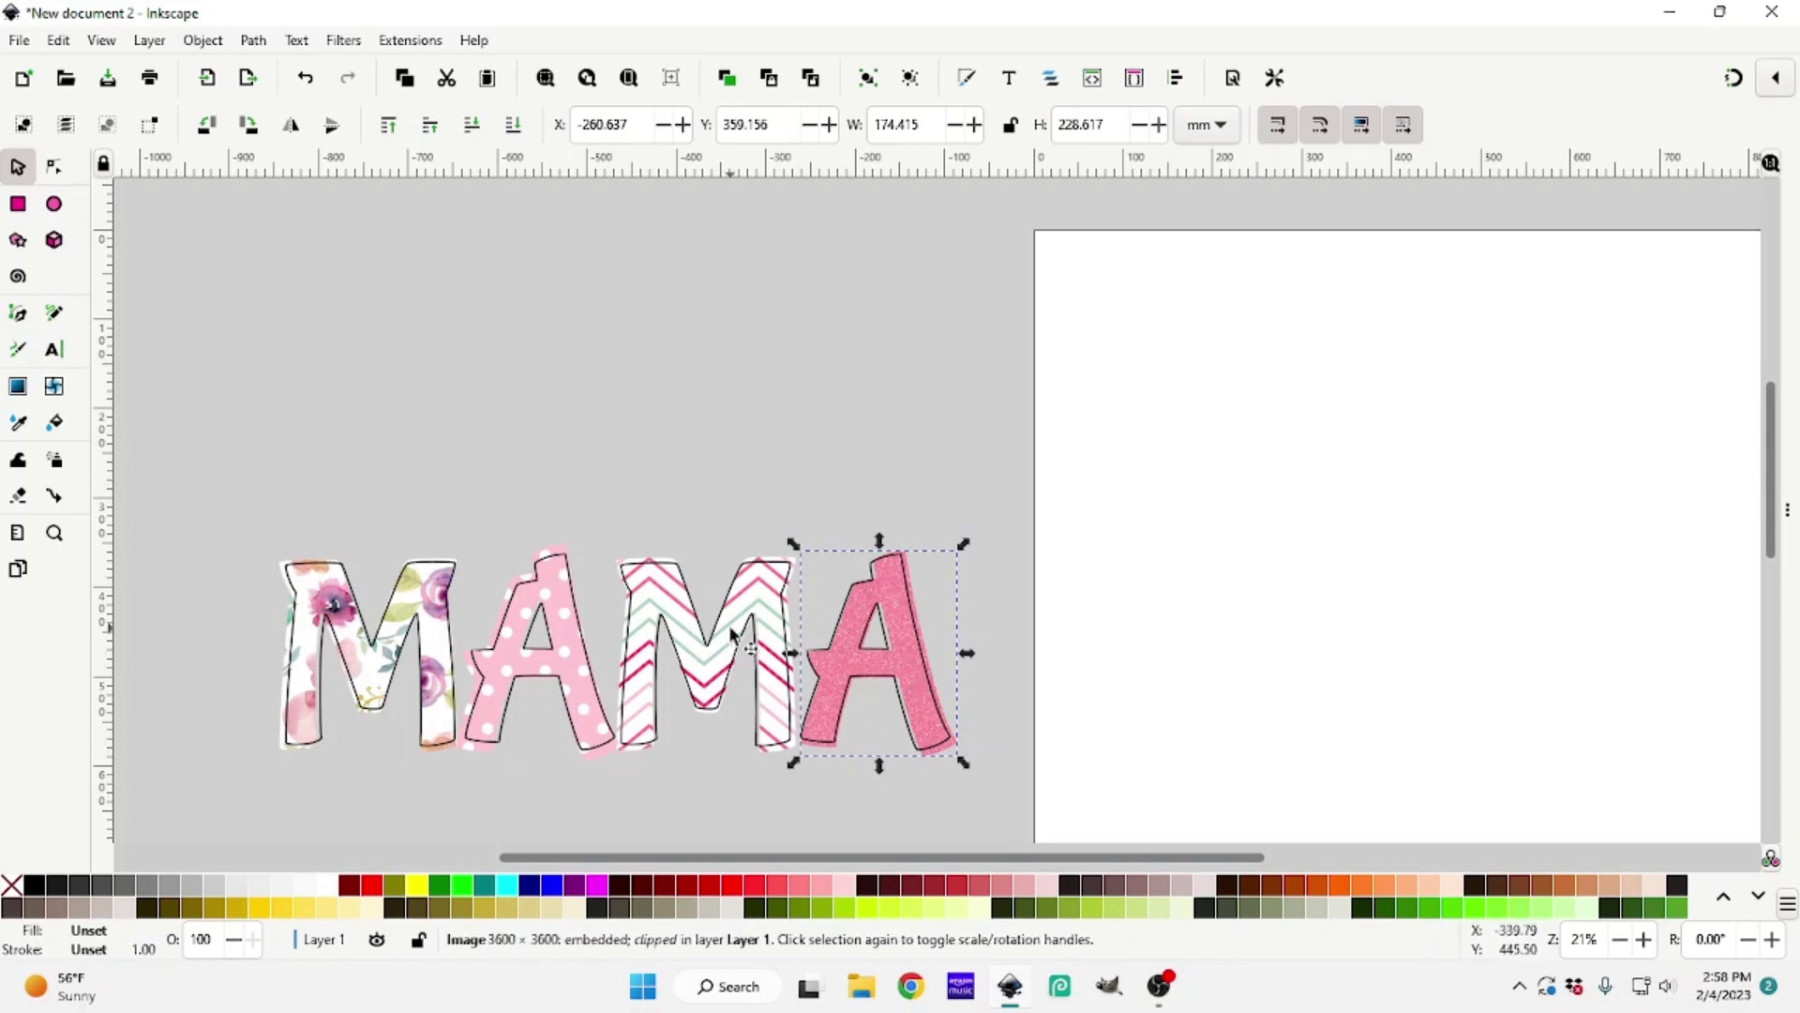
Group the four patterned letters with the outline text and shift the group slightly left and up
click(553, 463)
drag(194, 470, 1099, 709)
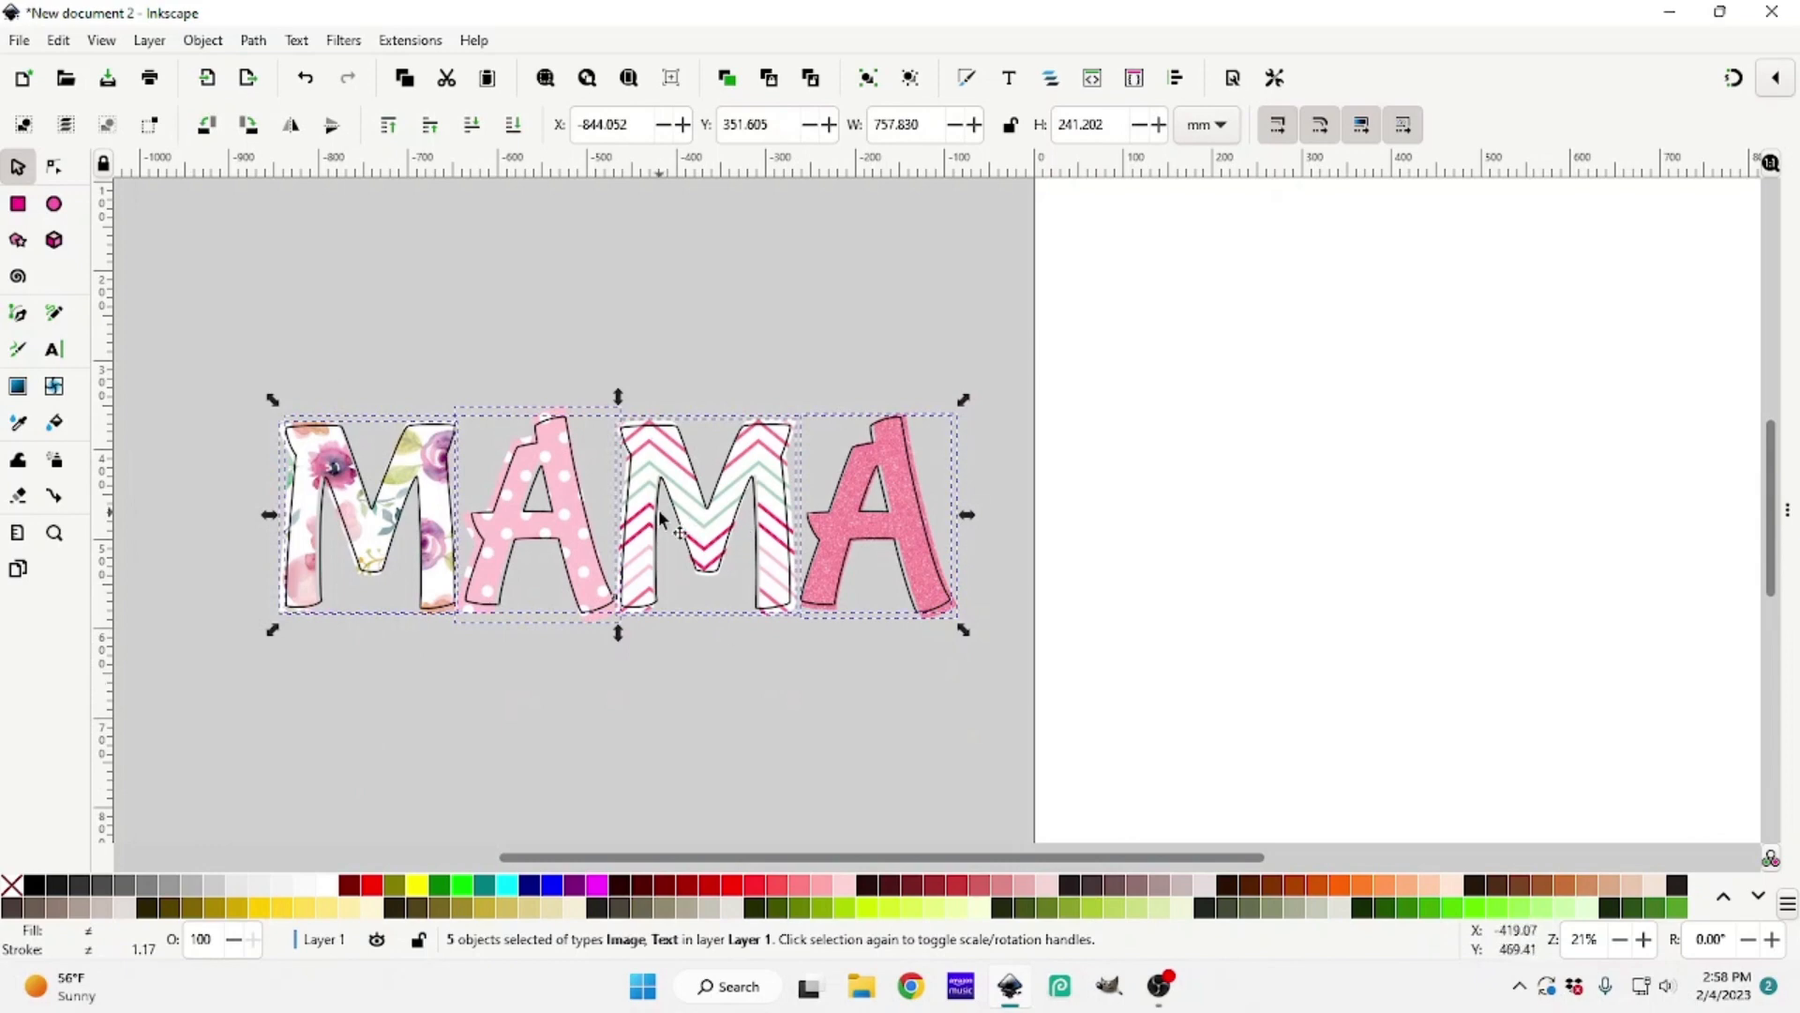
right_click(853, 532)
key(Escape)
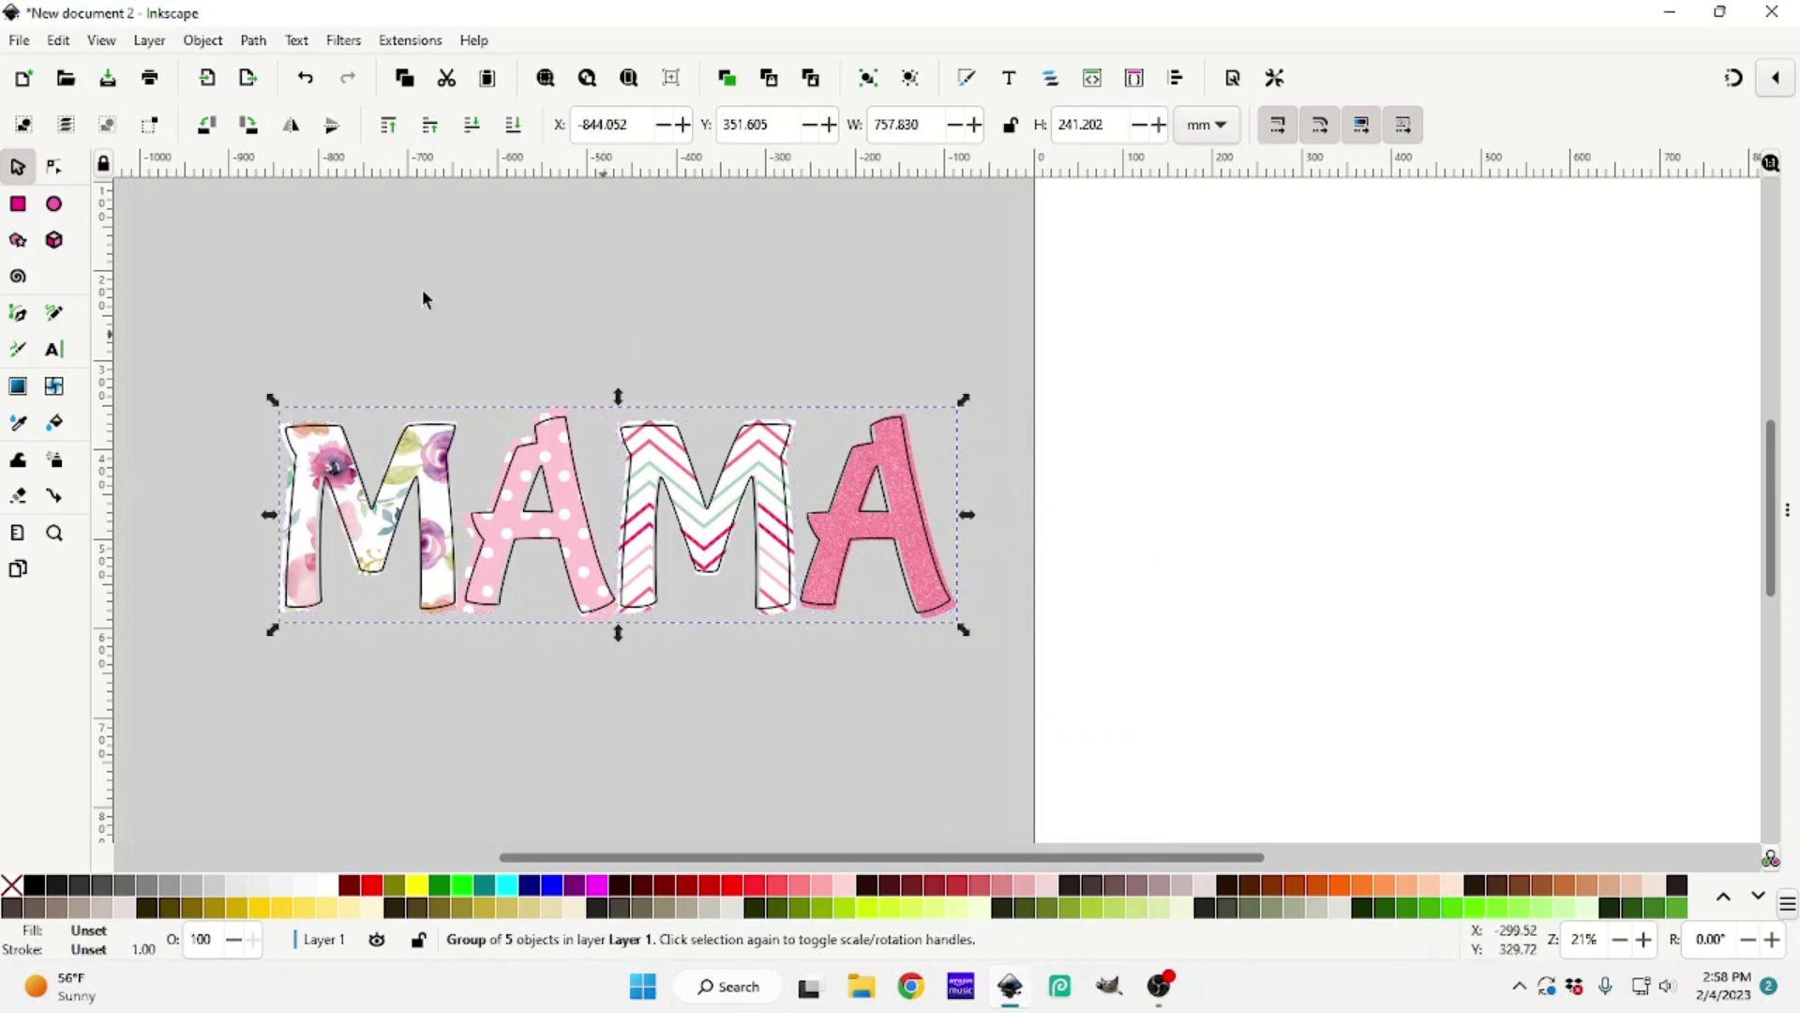
drag(656, 547, 595, 524)
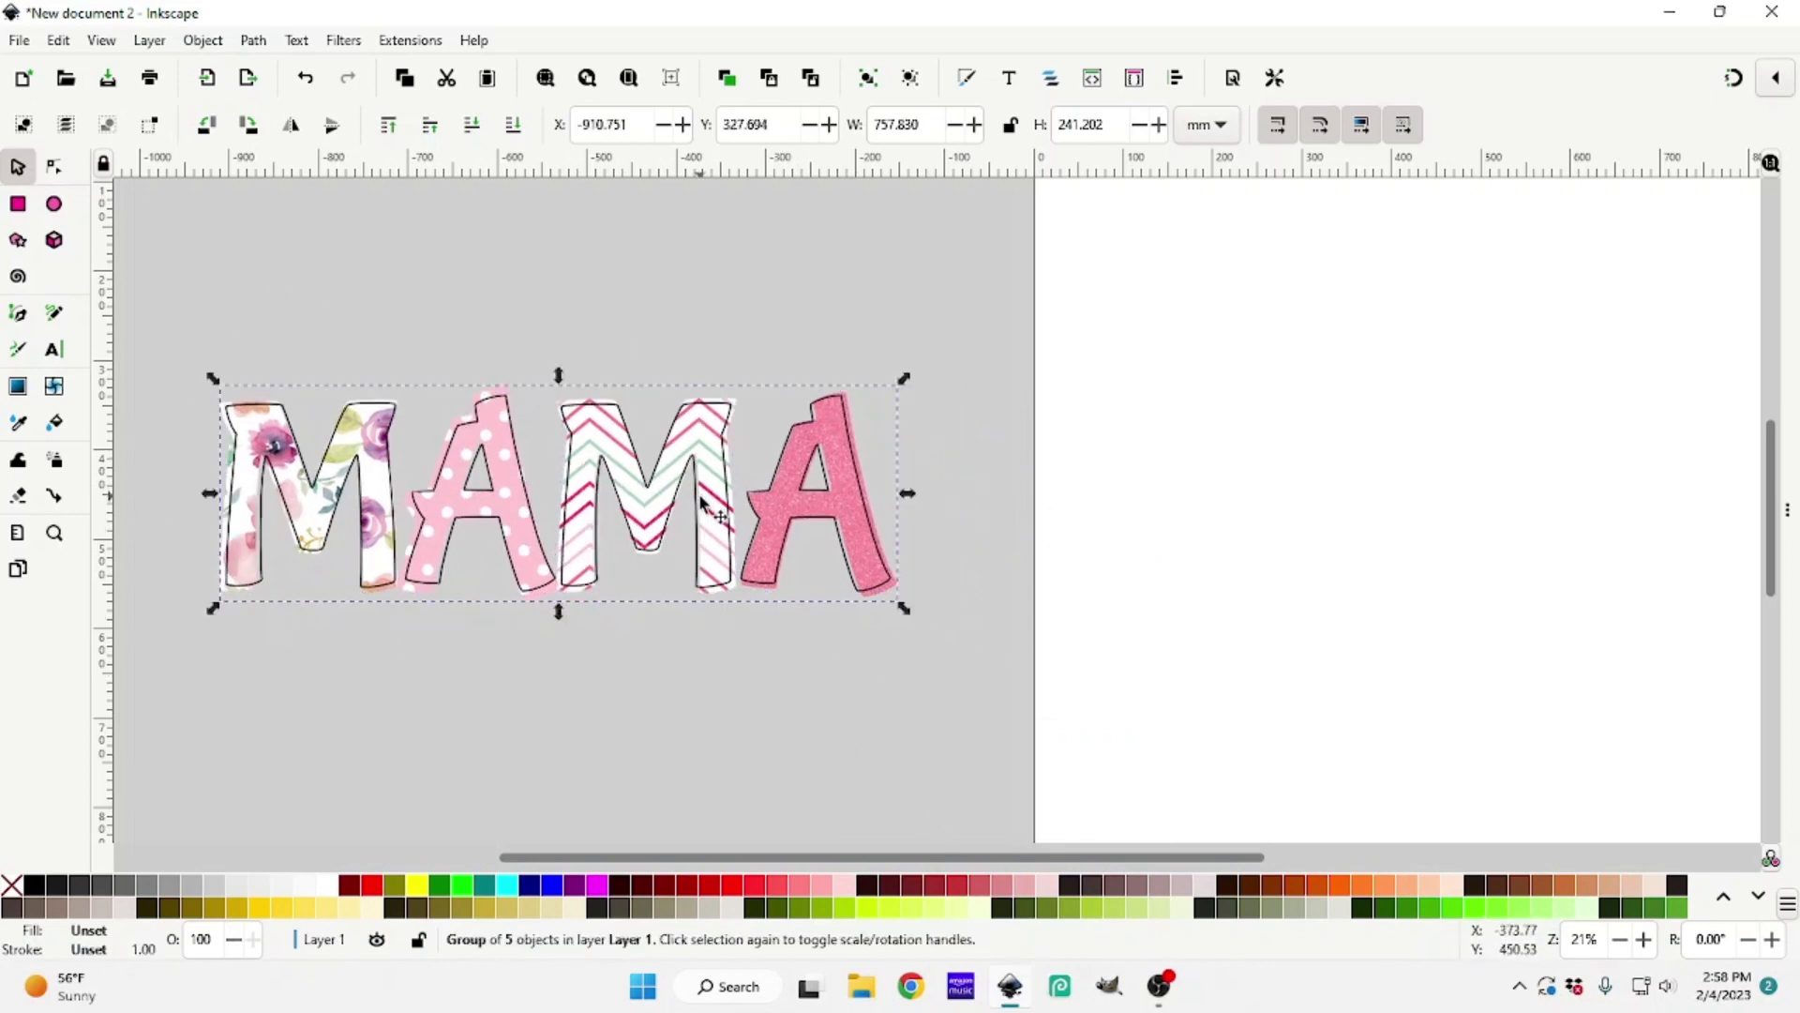
Move the row of four separate black MAMA letters onto the empty canvas below the grouped patterned lettering
key(minus)
key(minus)
scroll(409, 291, up, 2)
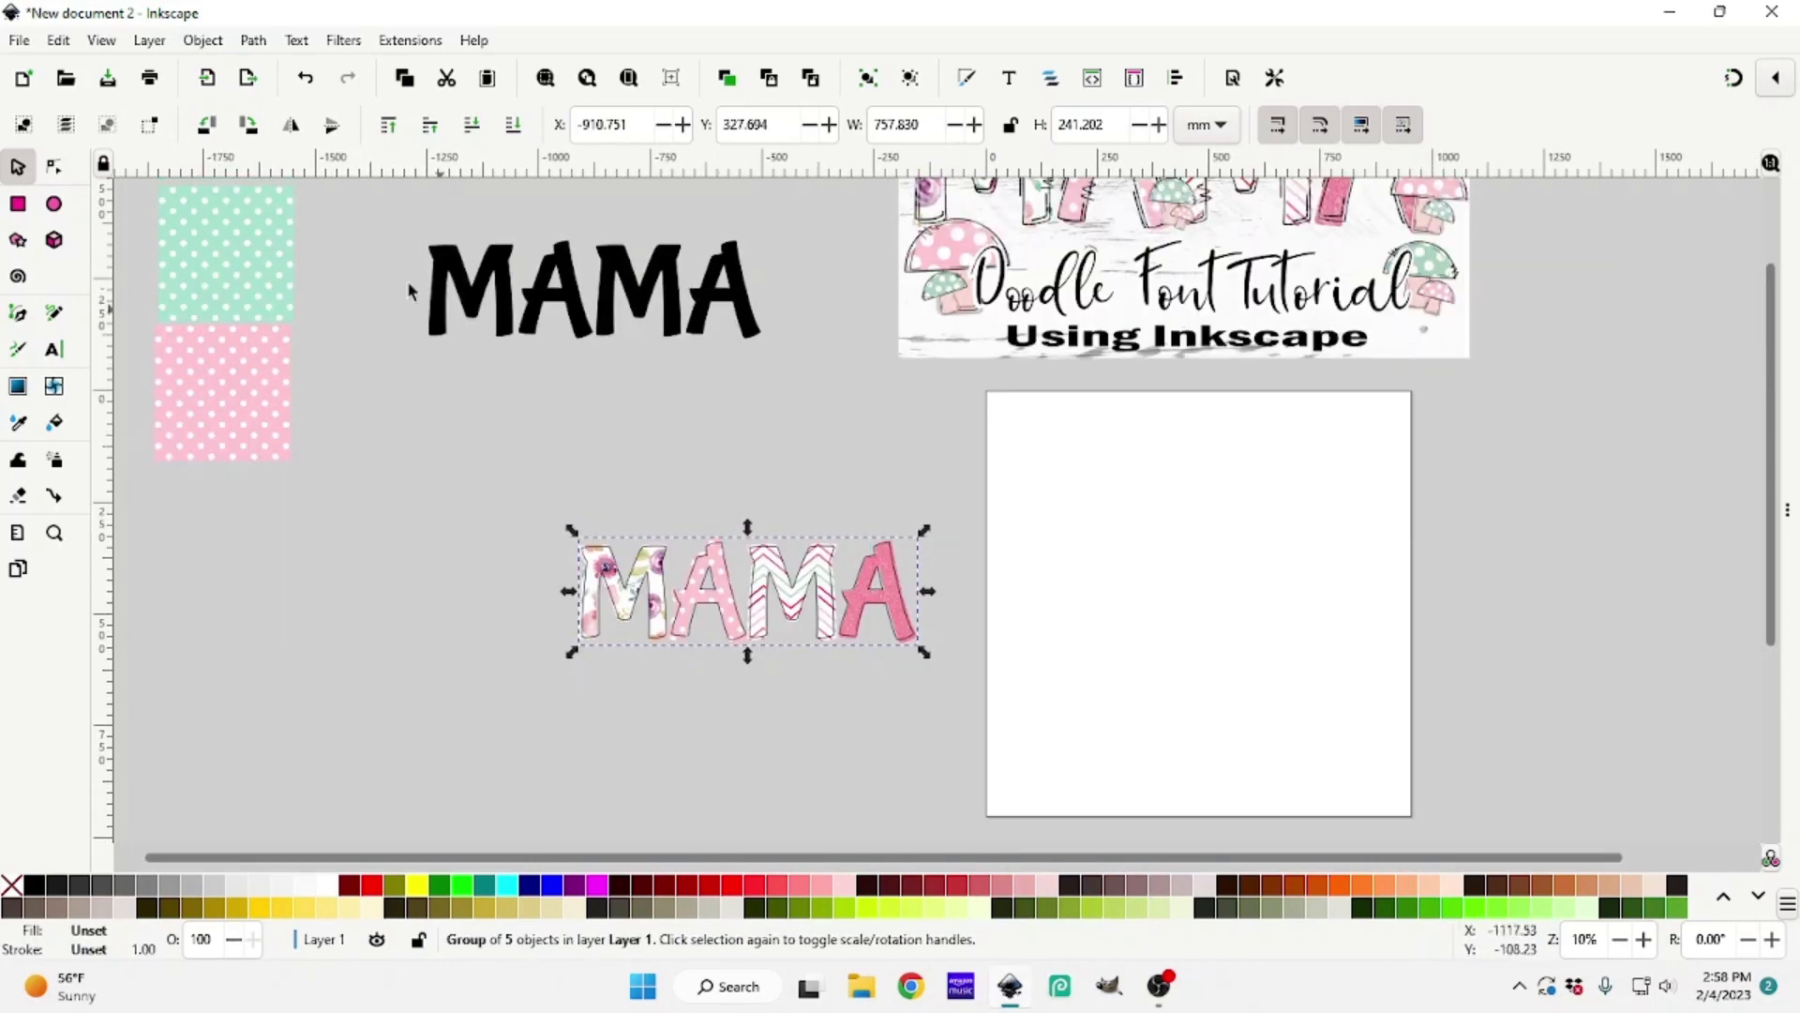
drag(357, 215, 808, 390)
drag(708, 315, 867, 776)
key(plus)
key(plus)
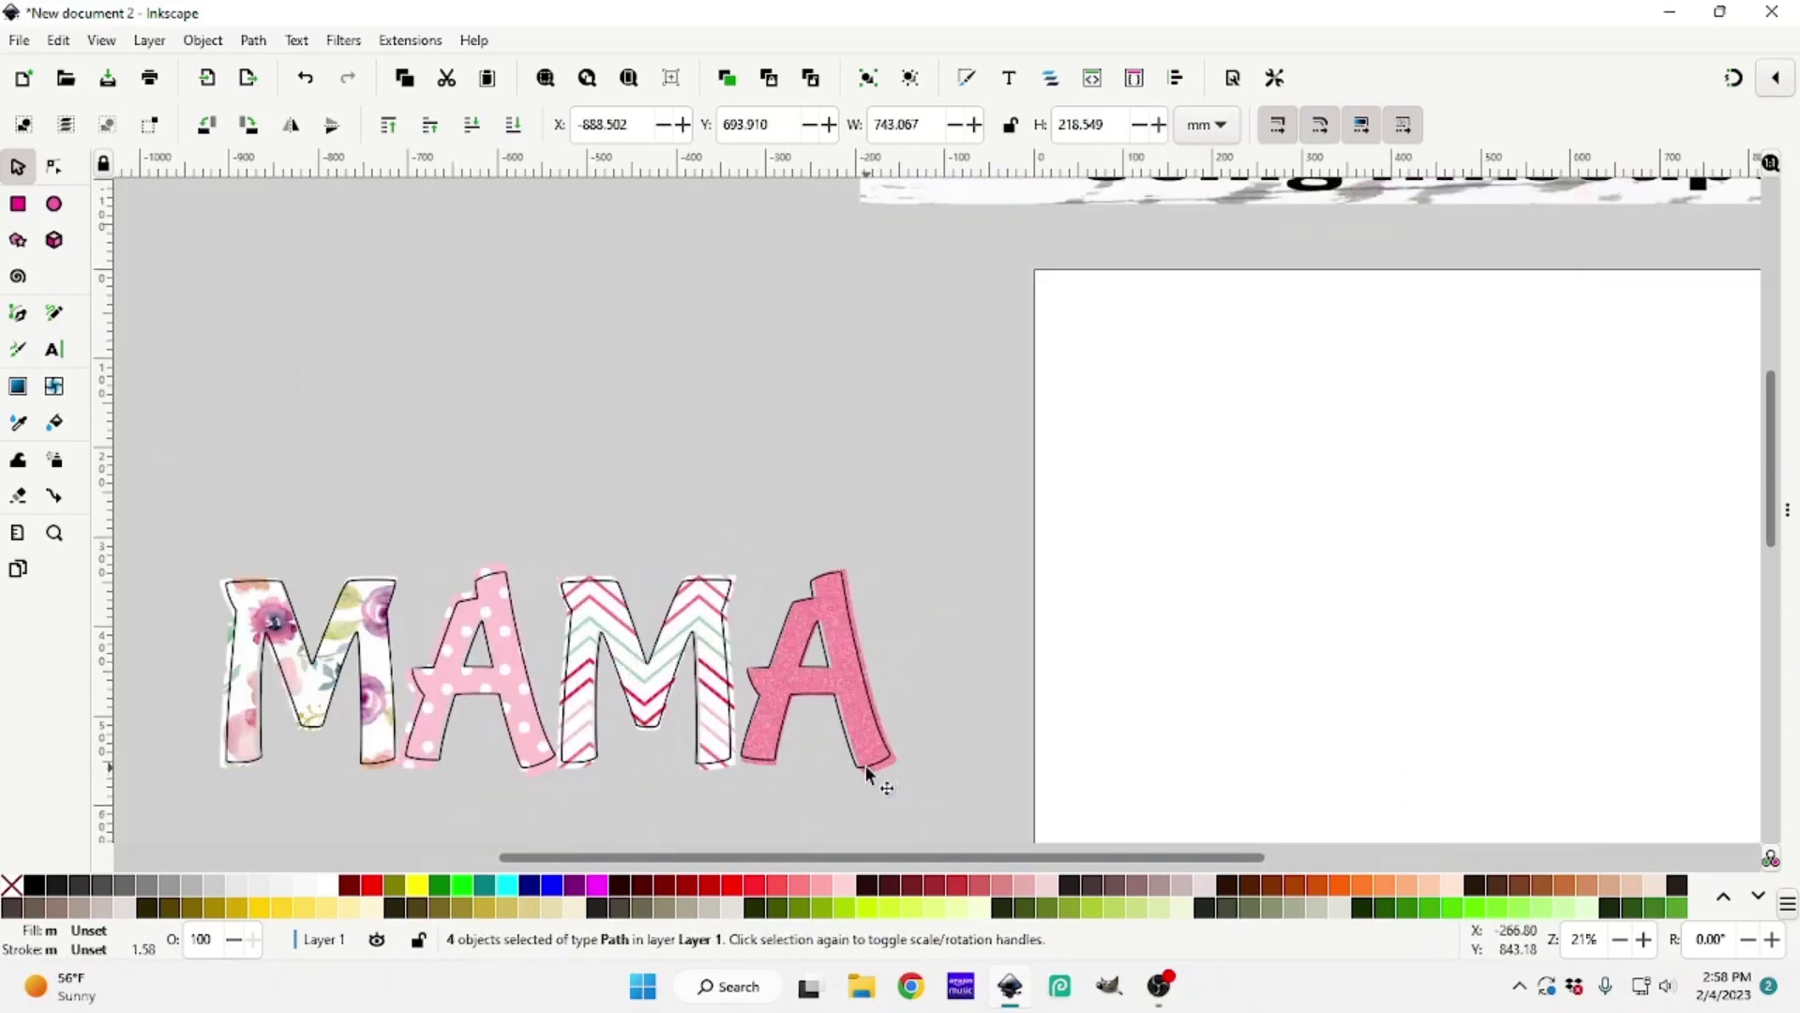
Move the black MAMA row closer beneath the patterned lettering and give its four letters a black stroke with no fill
drag(727, 792, 726, 708)
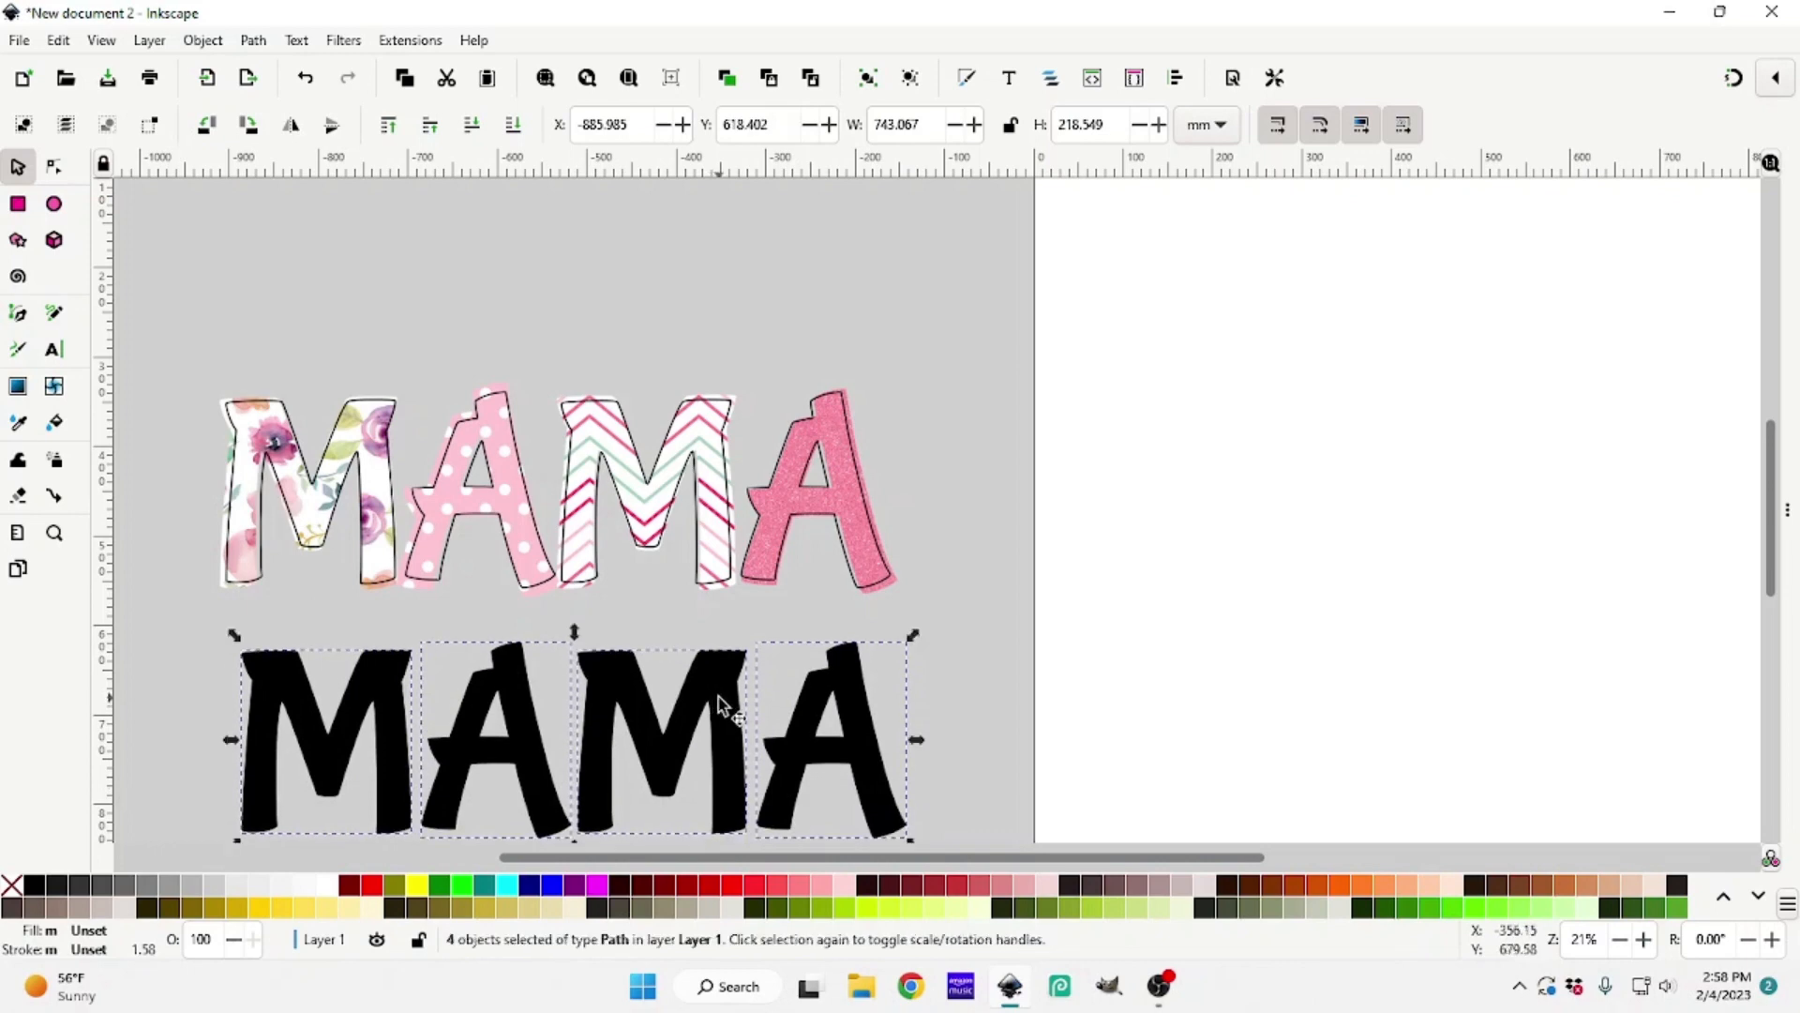
scroll(724, 707, down, 2)
key(plus)
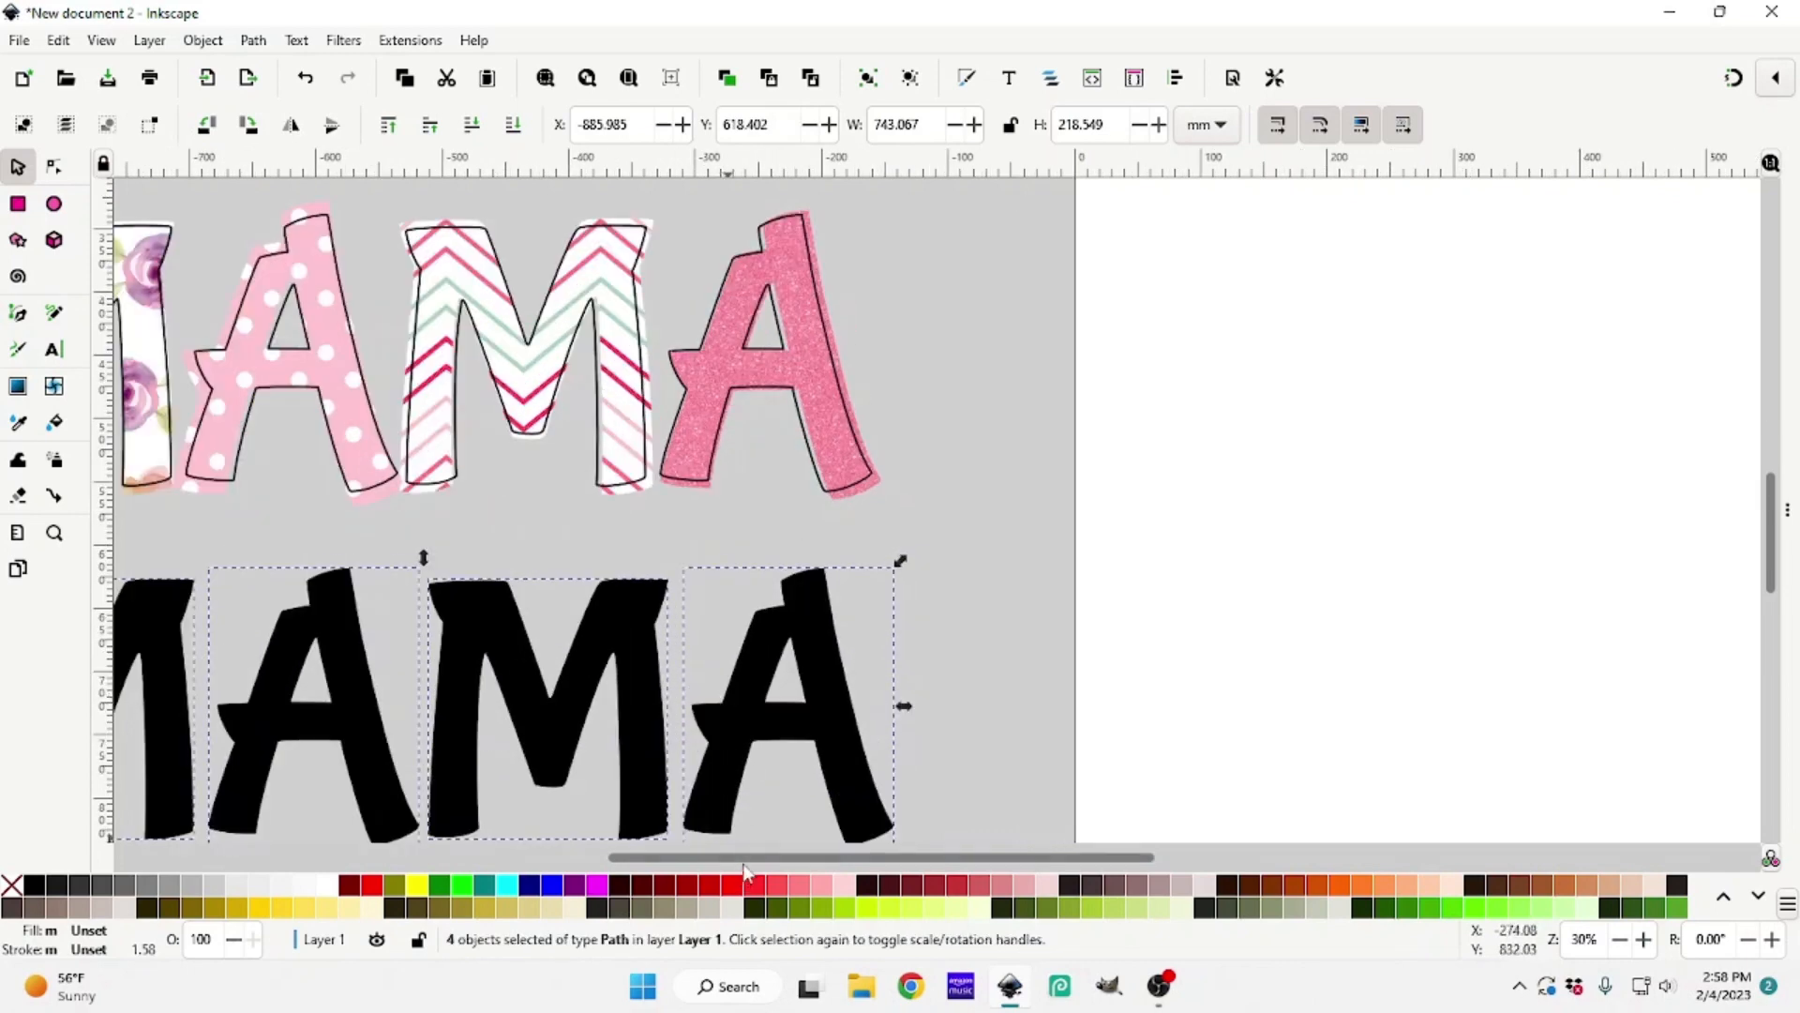
drag(746, 868, 669, 866)
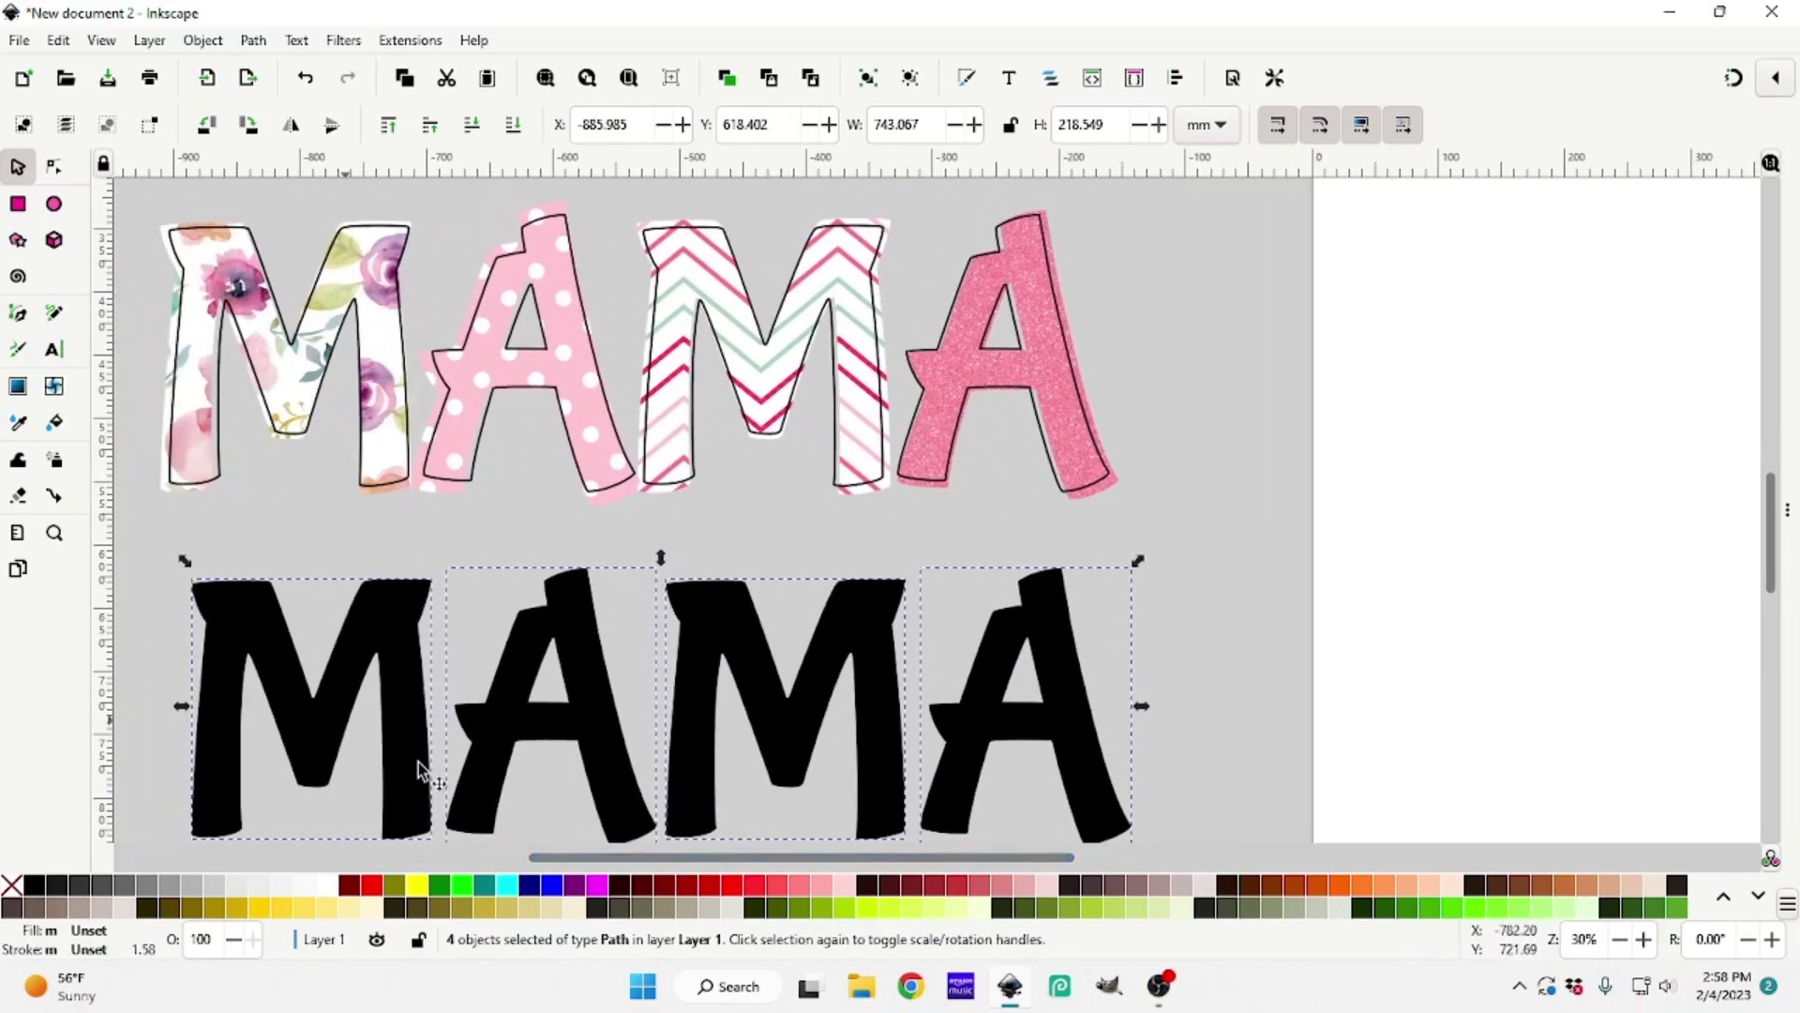
scroll(757, 633, down, 2)
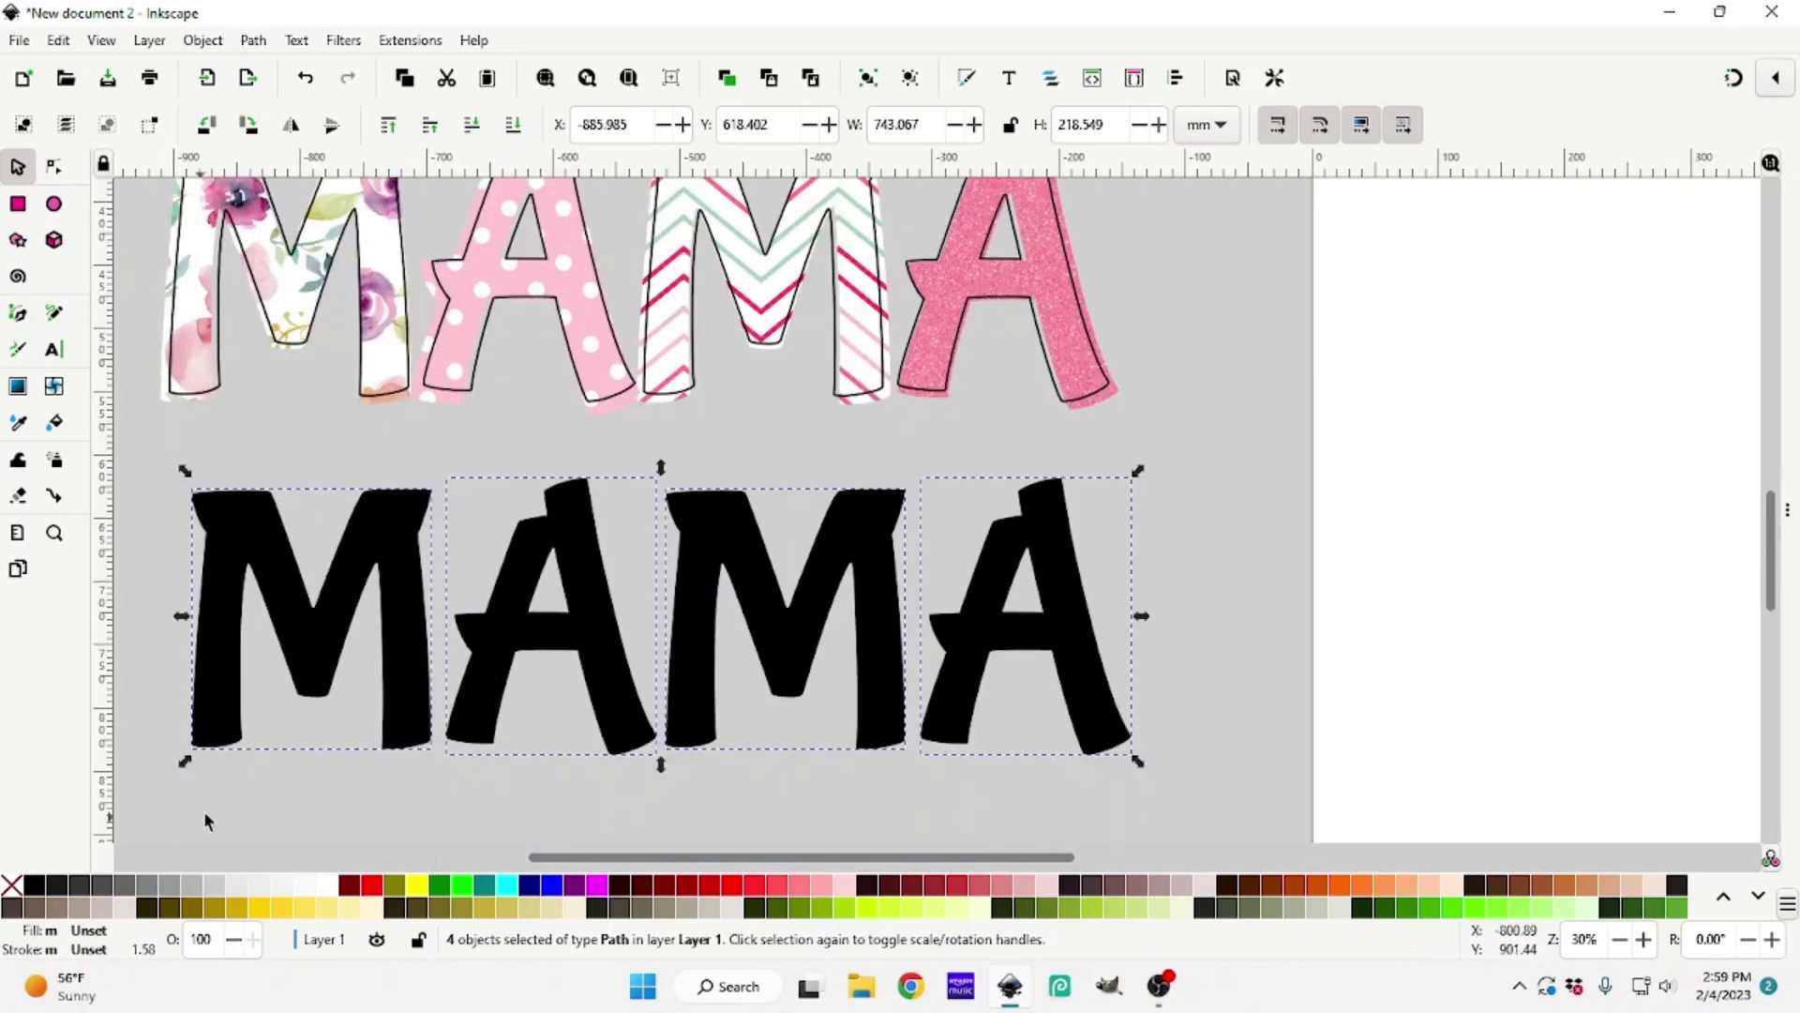
shift+click(31, 888)
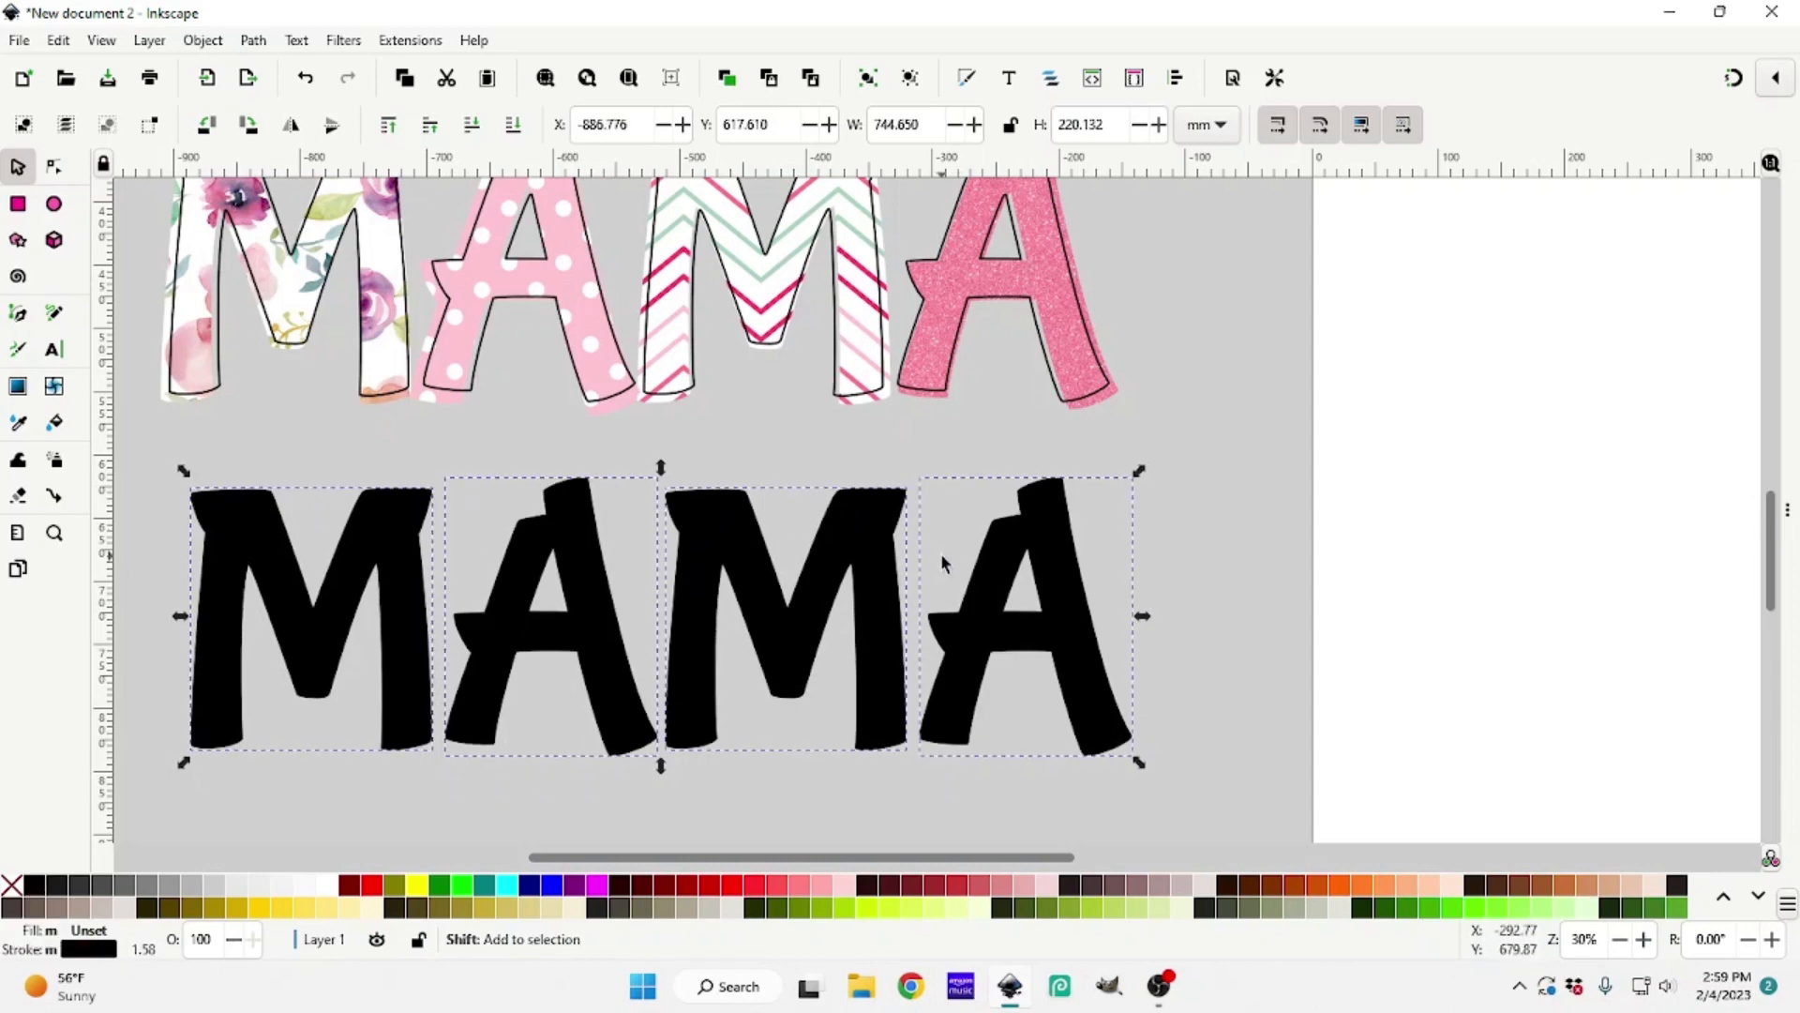
click(13, 891)
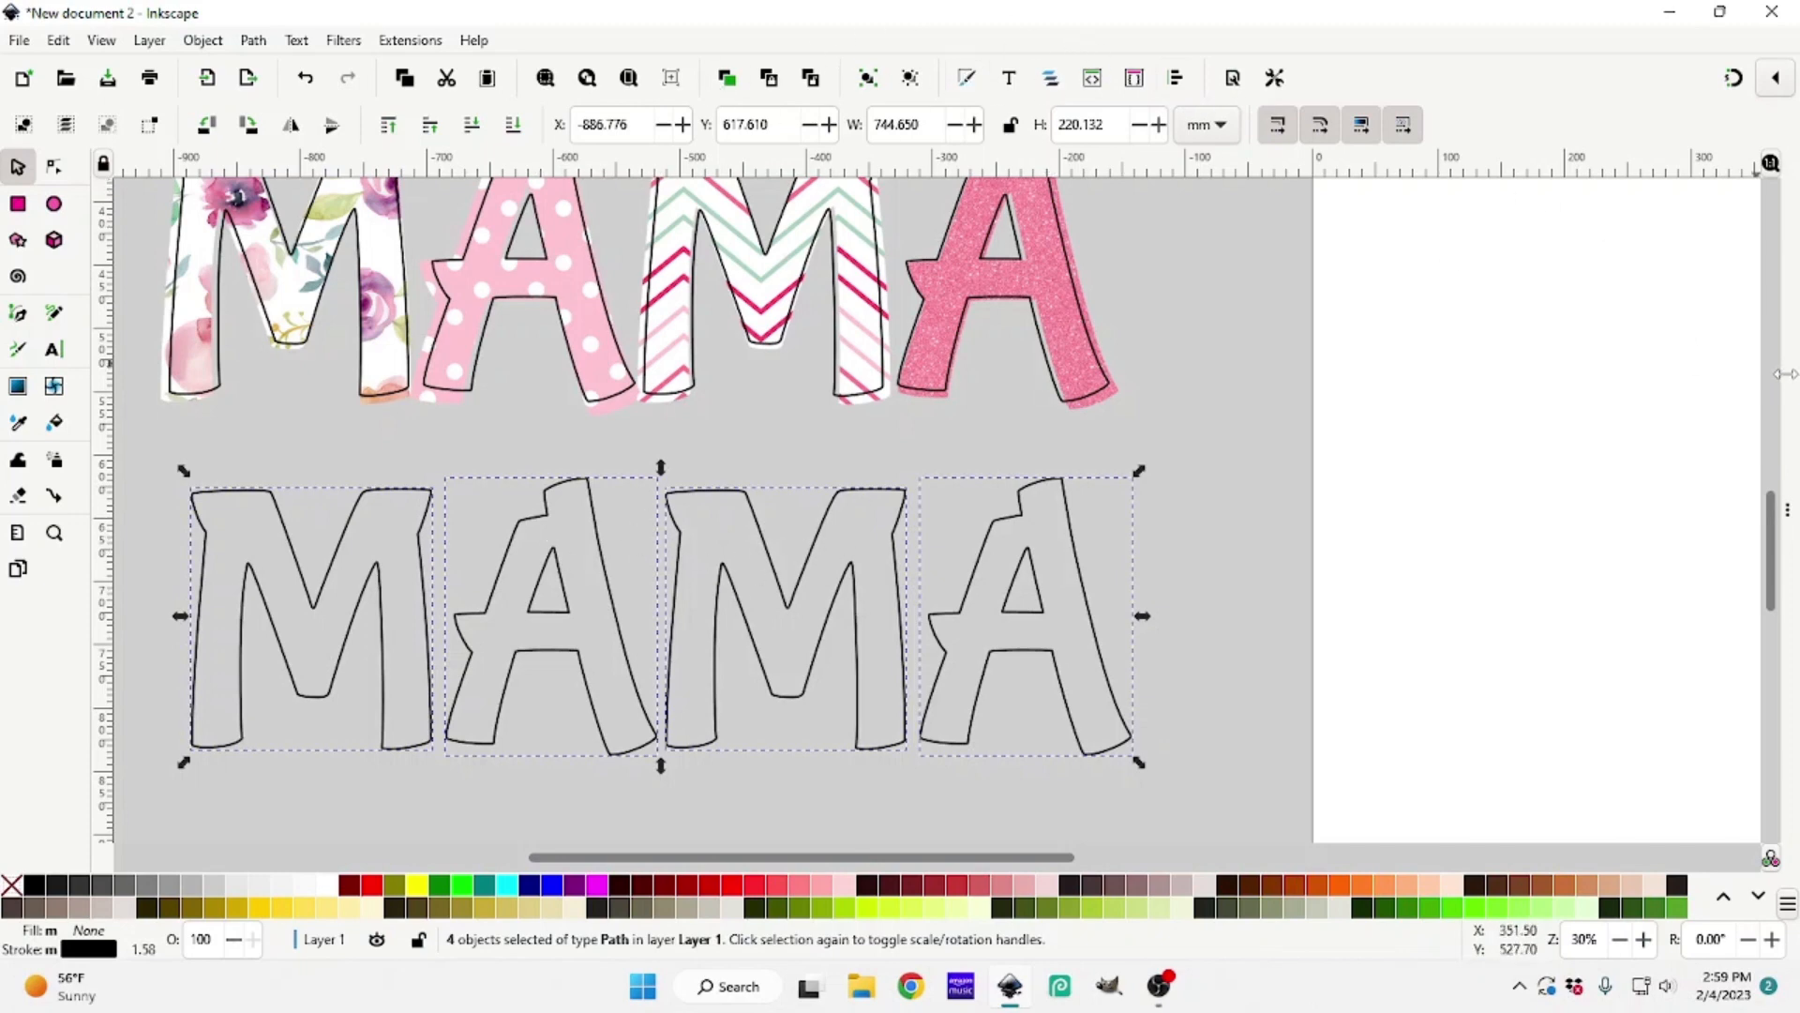
Give the four outlined letters a dashed stroke with the custom dash pattern 24
click(965, 79)
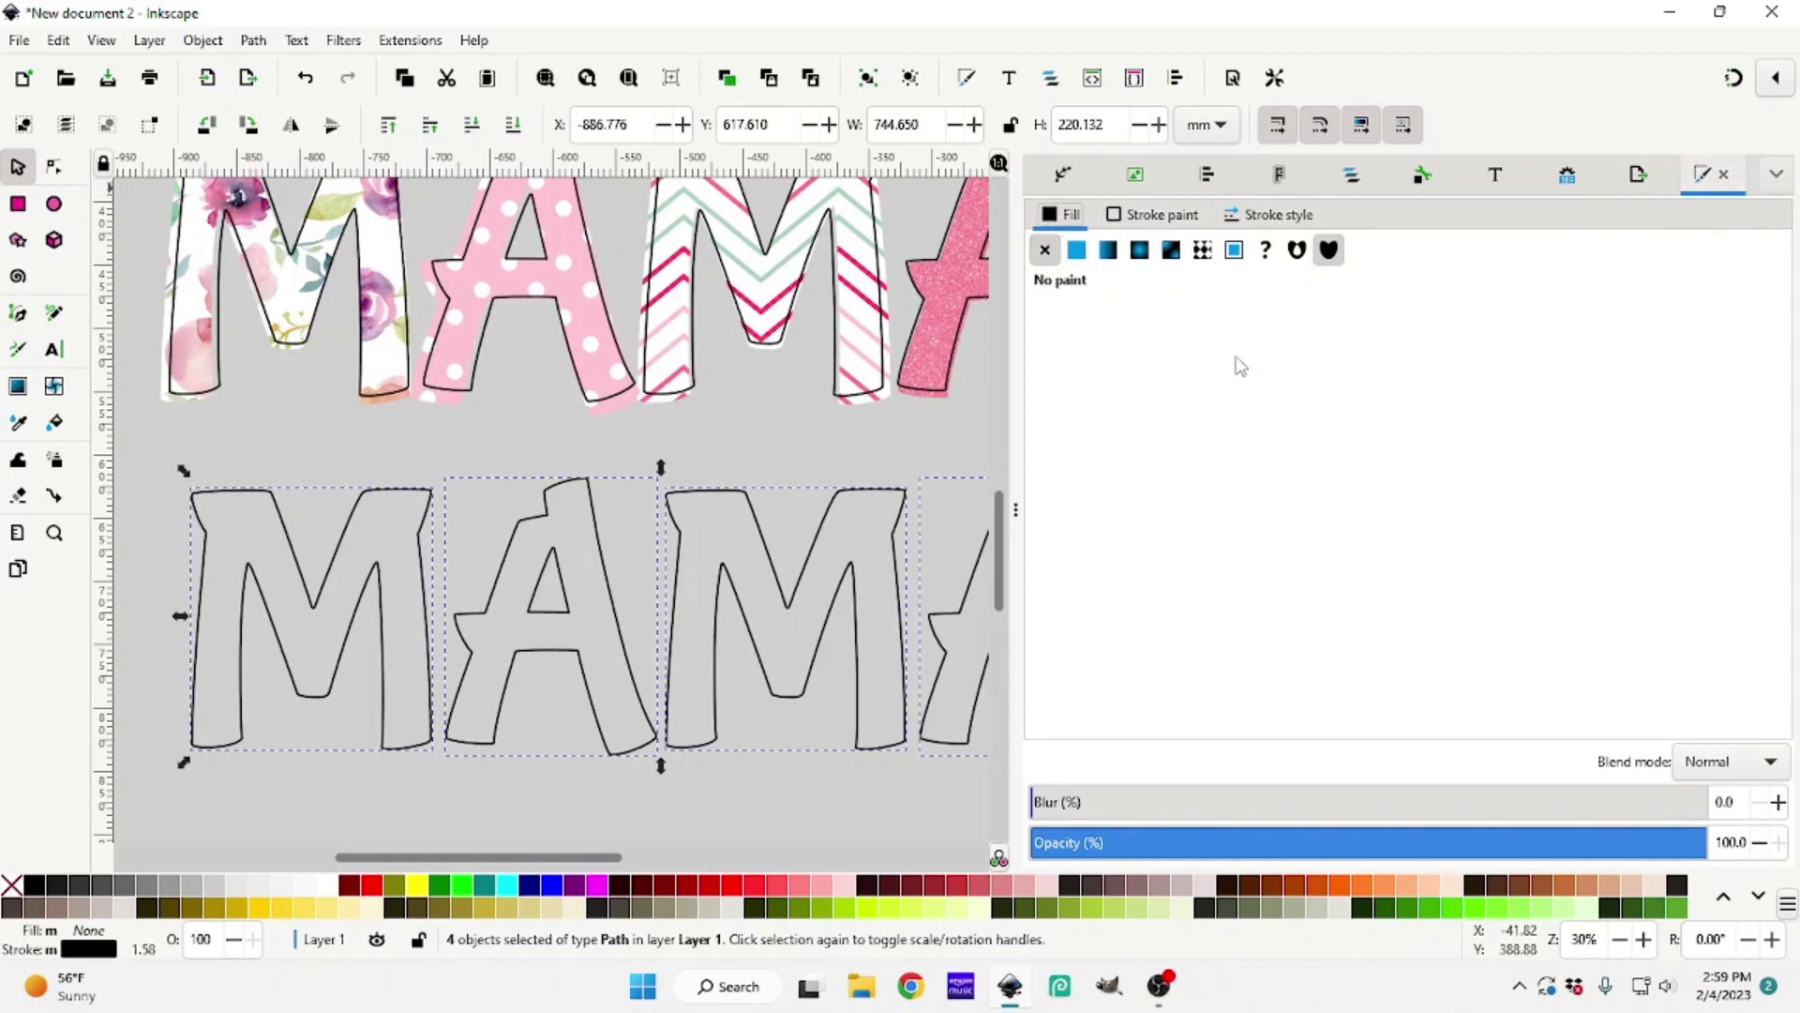
click(1158, 214)
click(1271, 214)
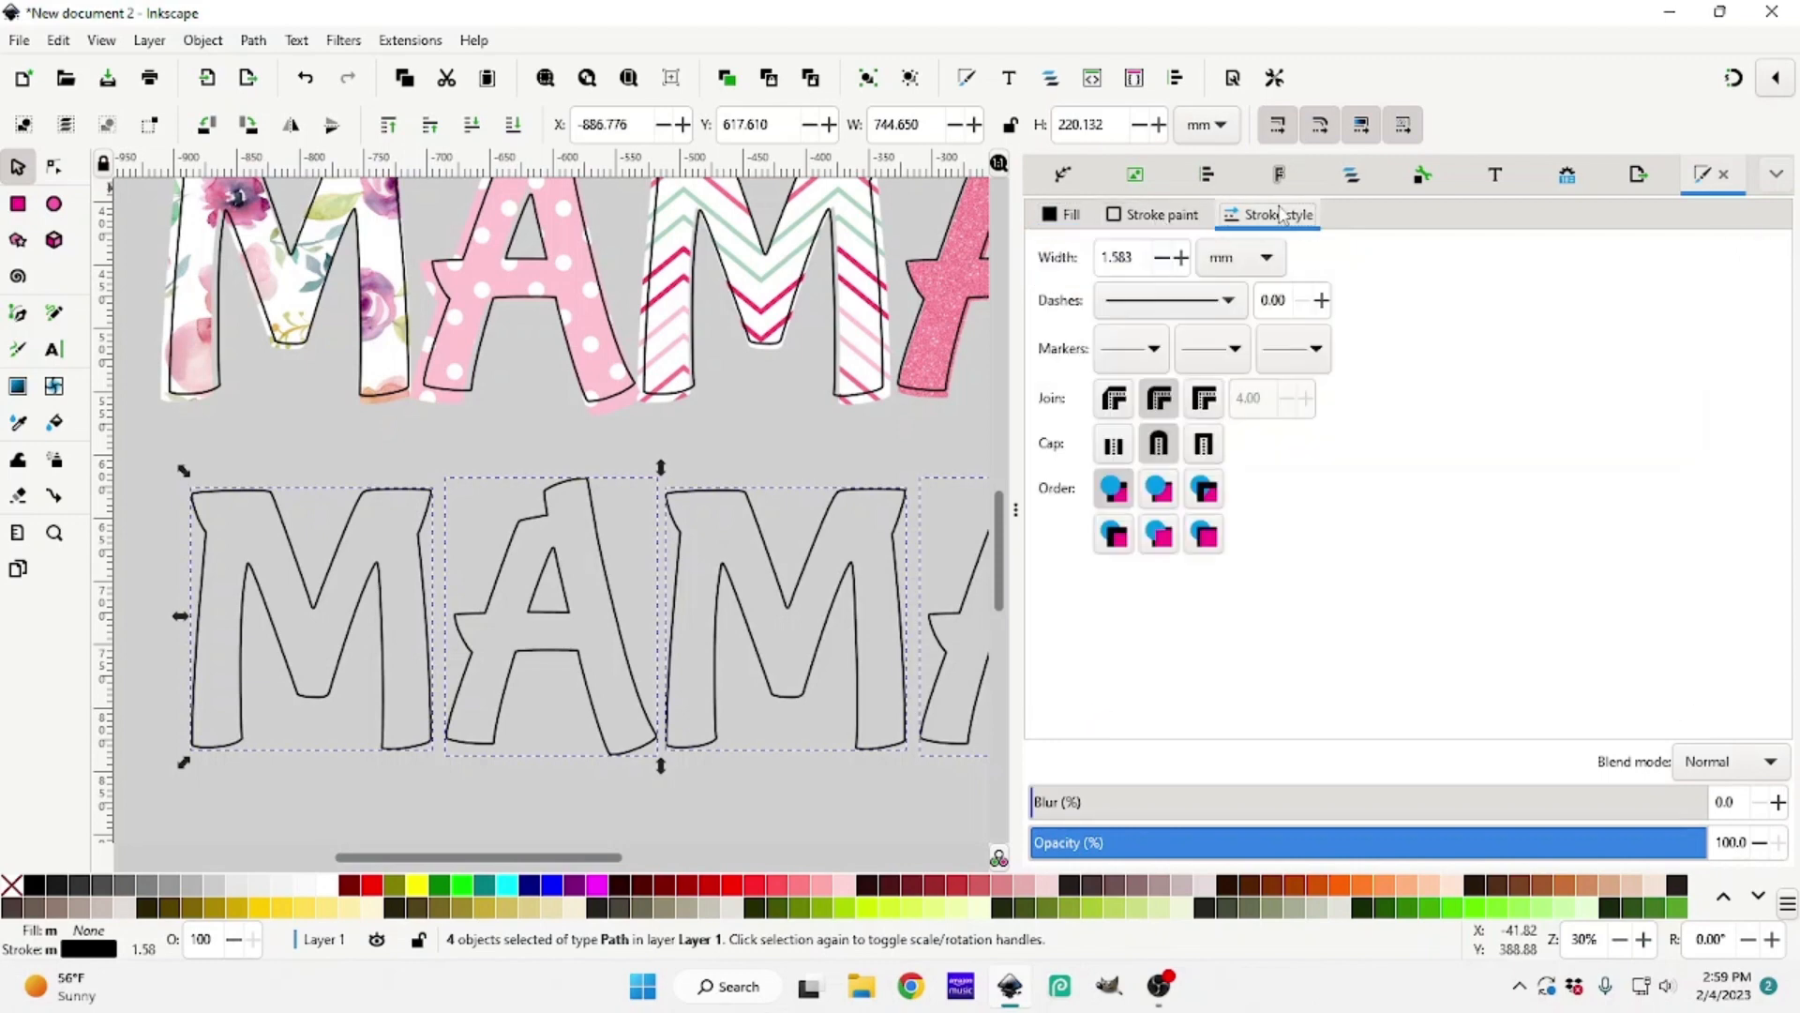
click(1158, 214)
click(1085, 218)
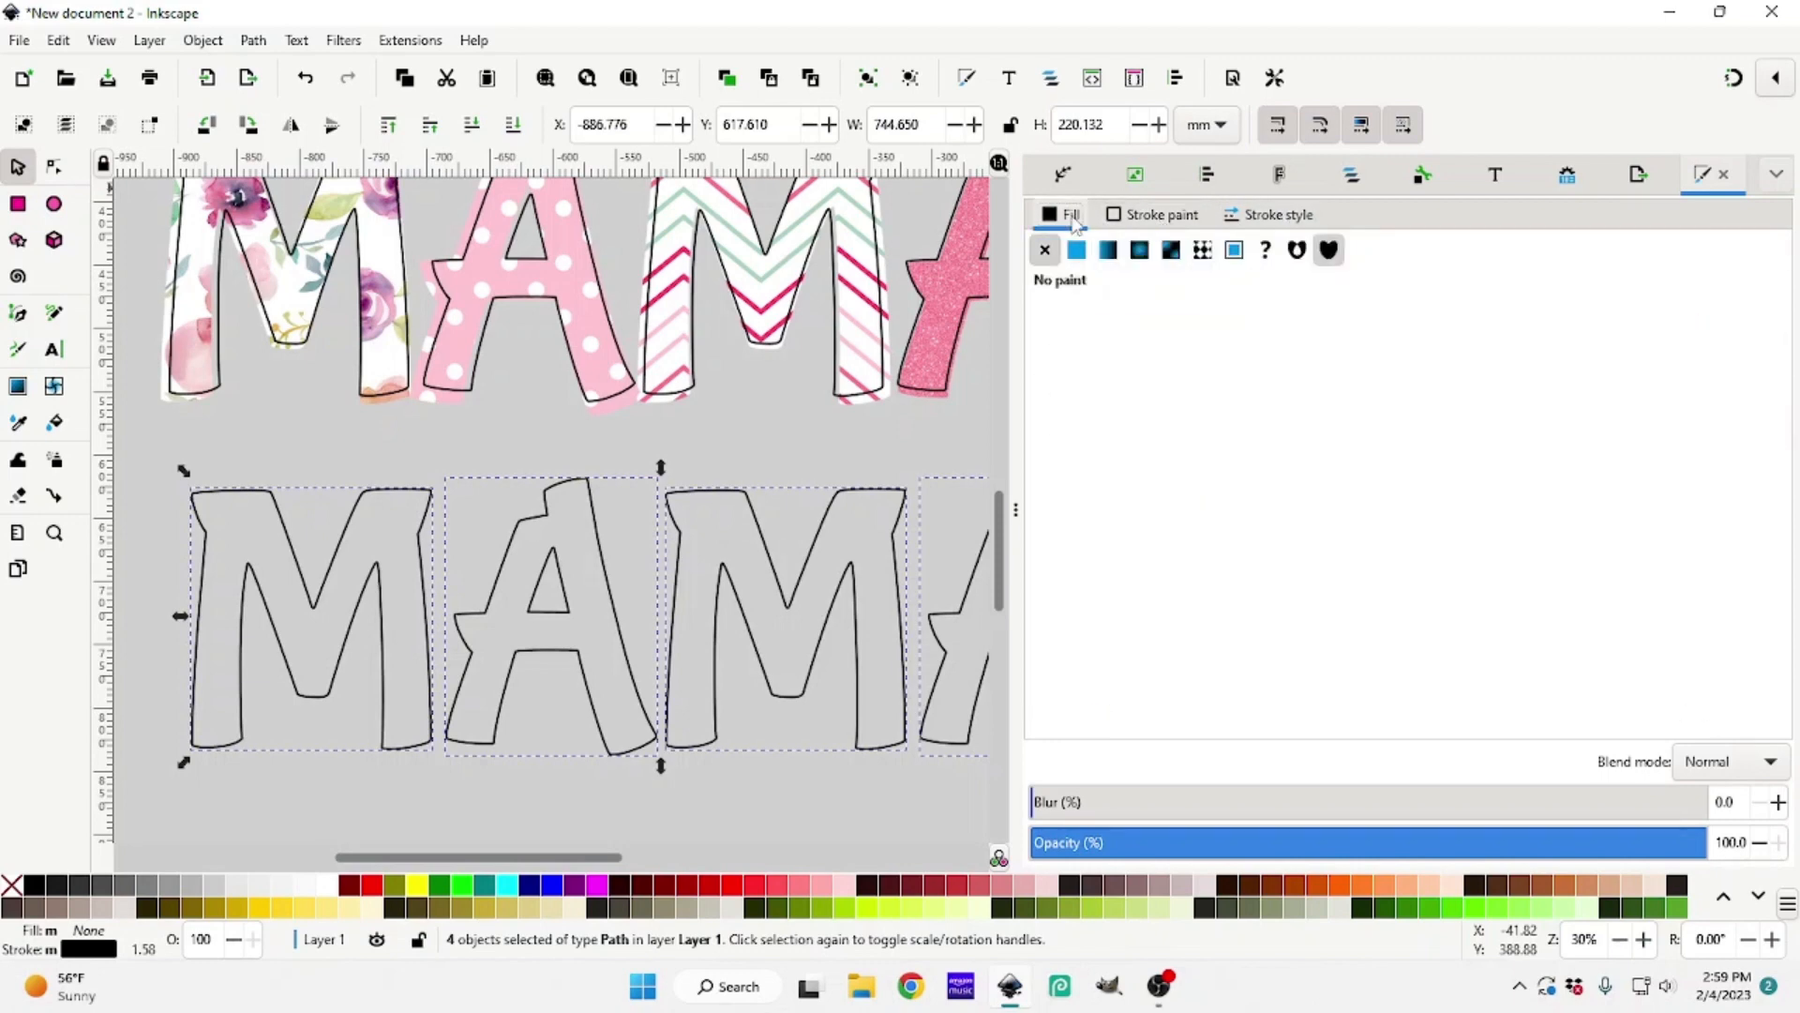
click(1294, 216)
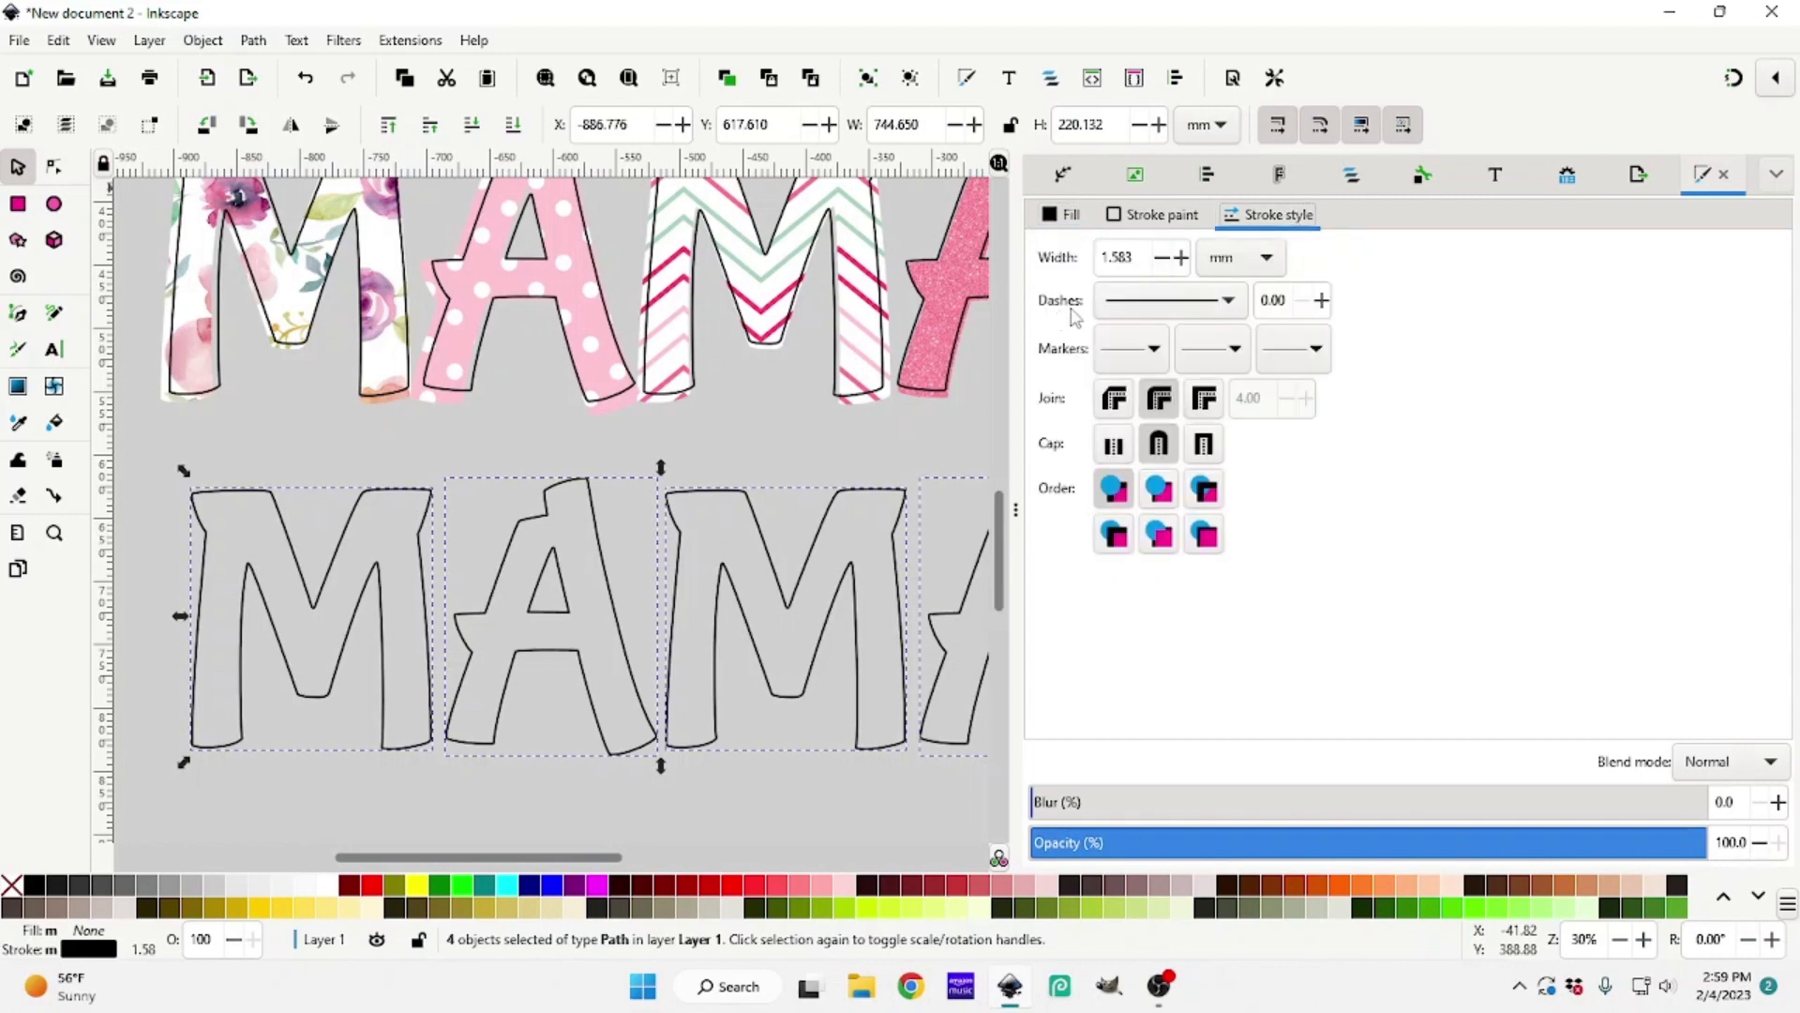
click(1230, 302)
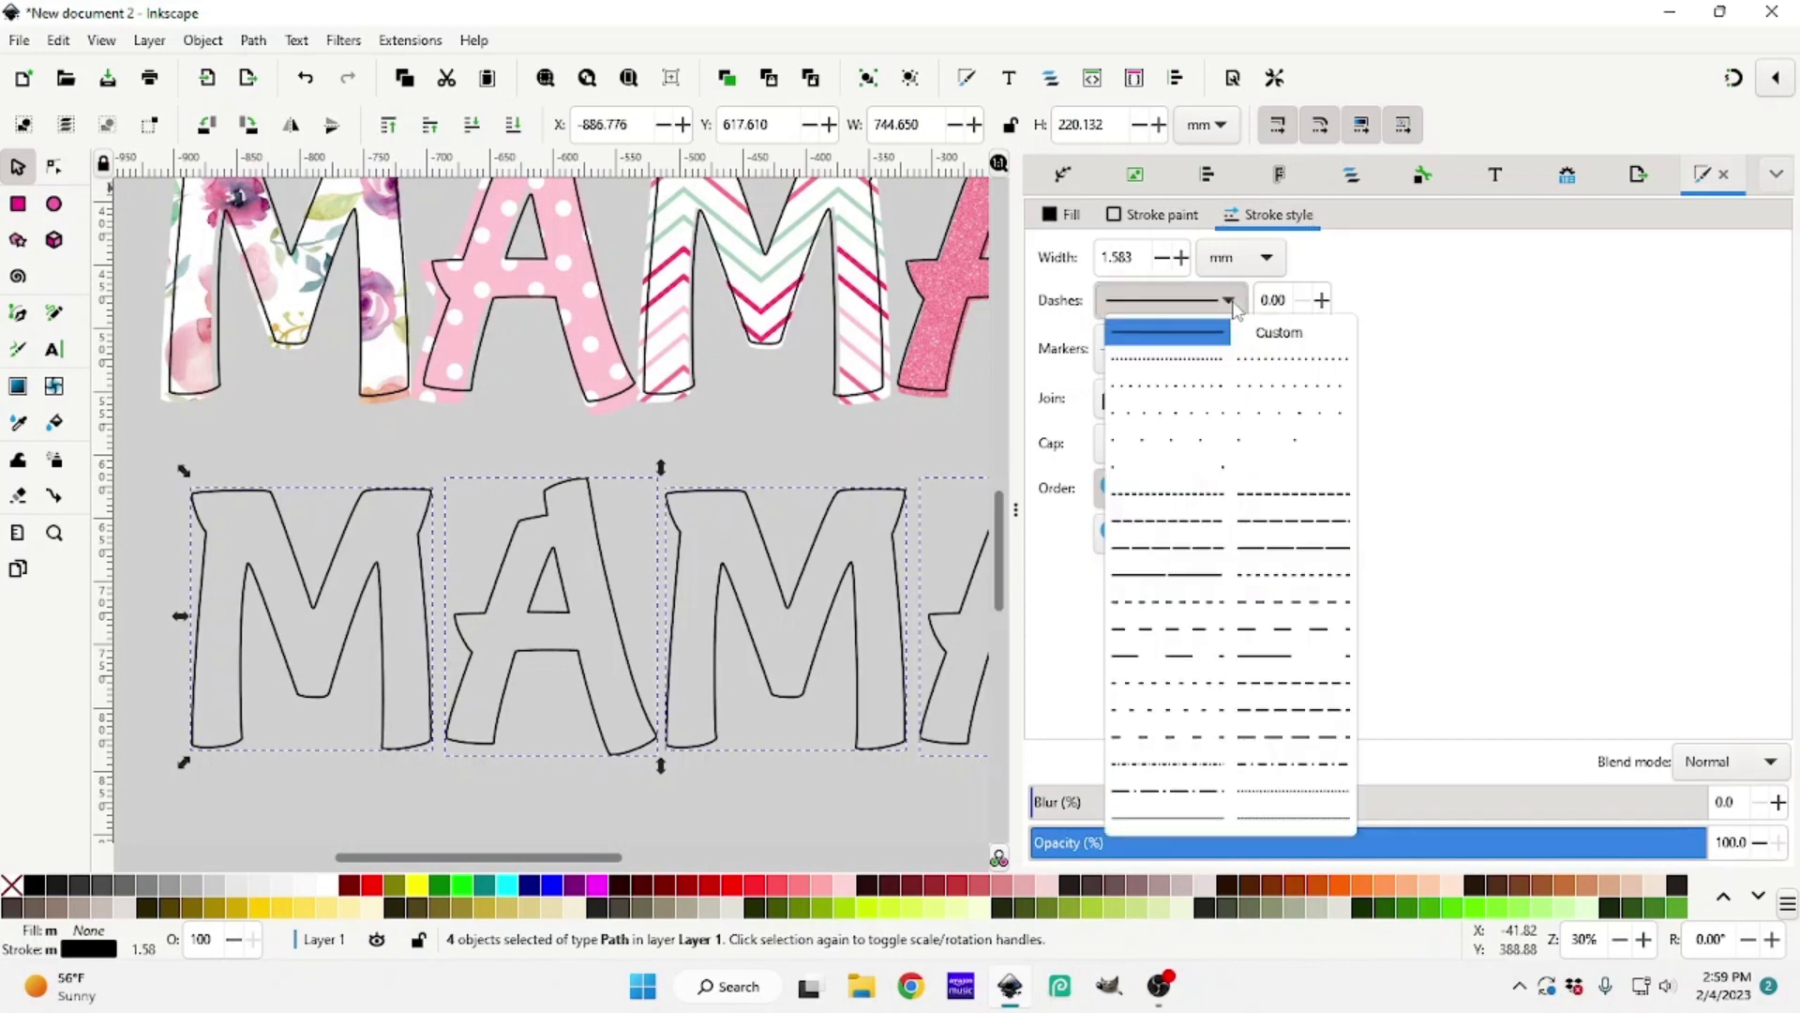
click(1299, 664)
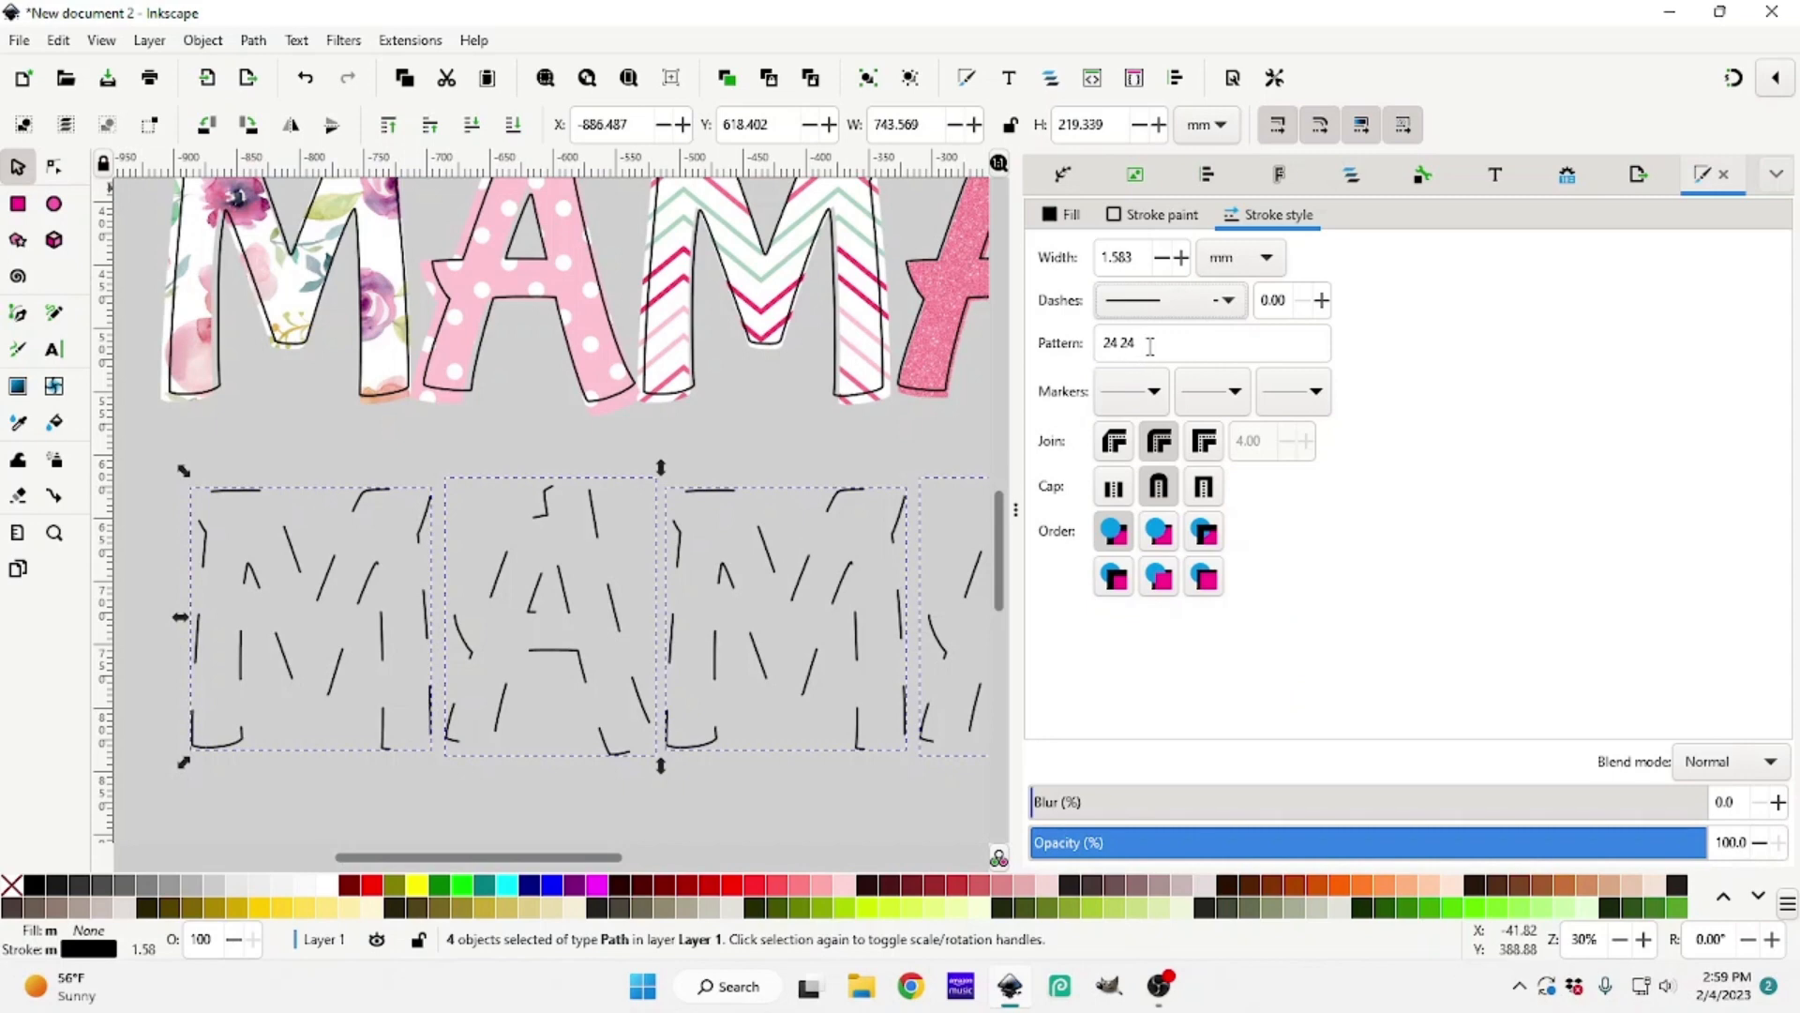
triple_click(1149, 346)
text(24)
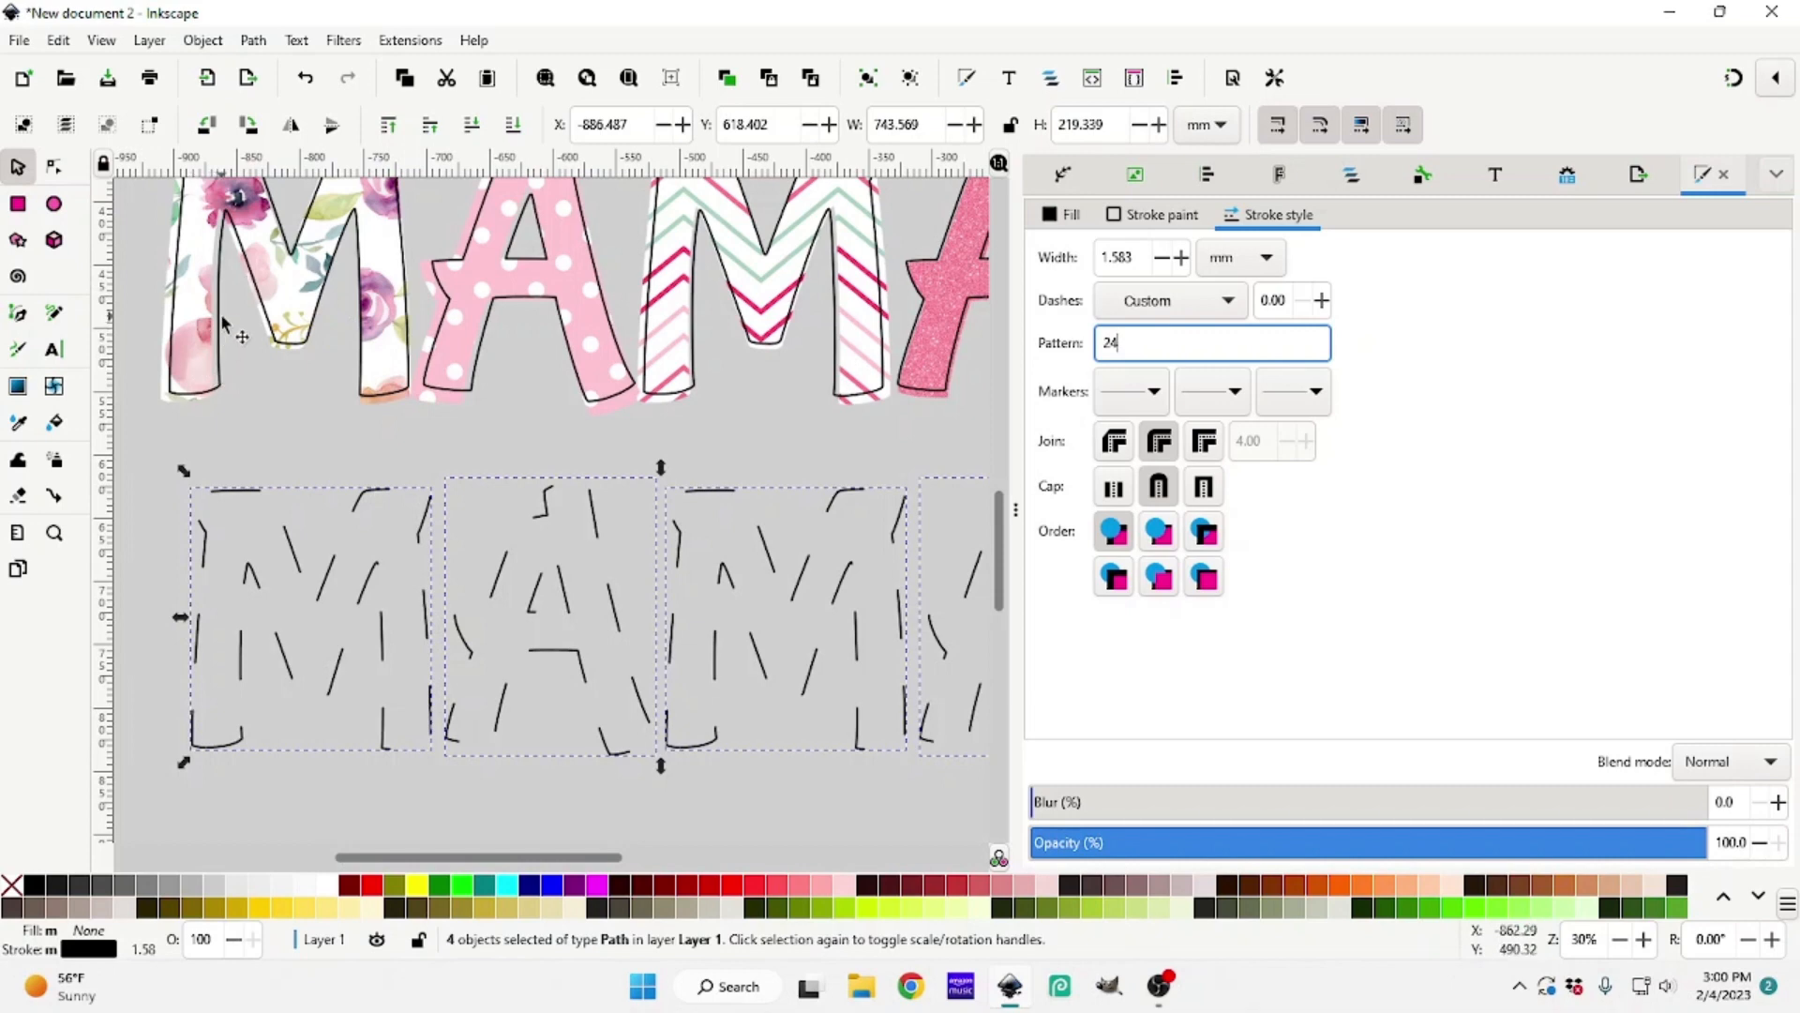
click(1181, 257)
click(1181, 257)
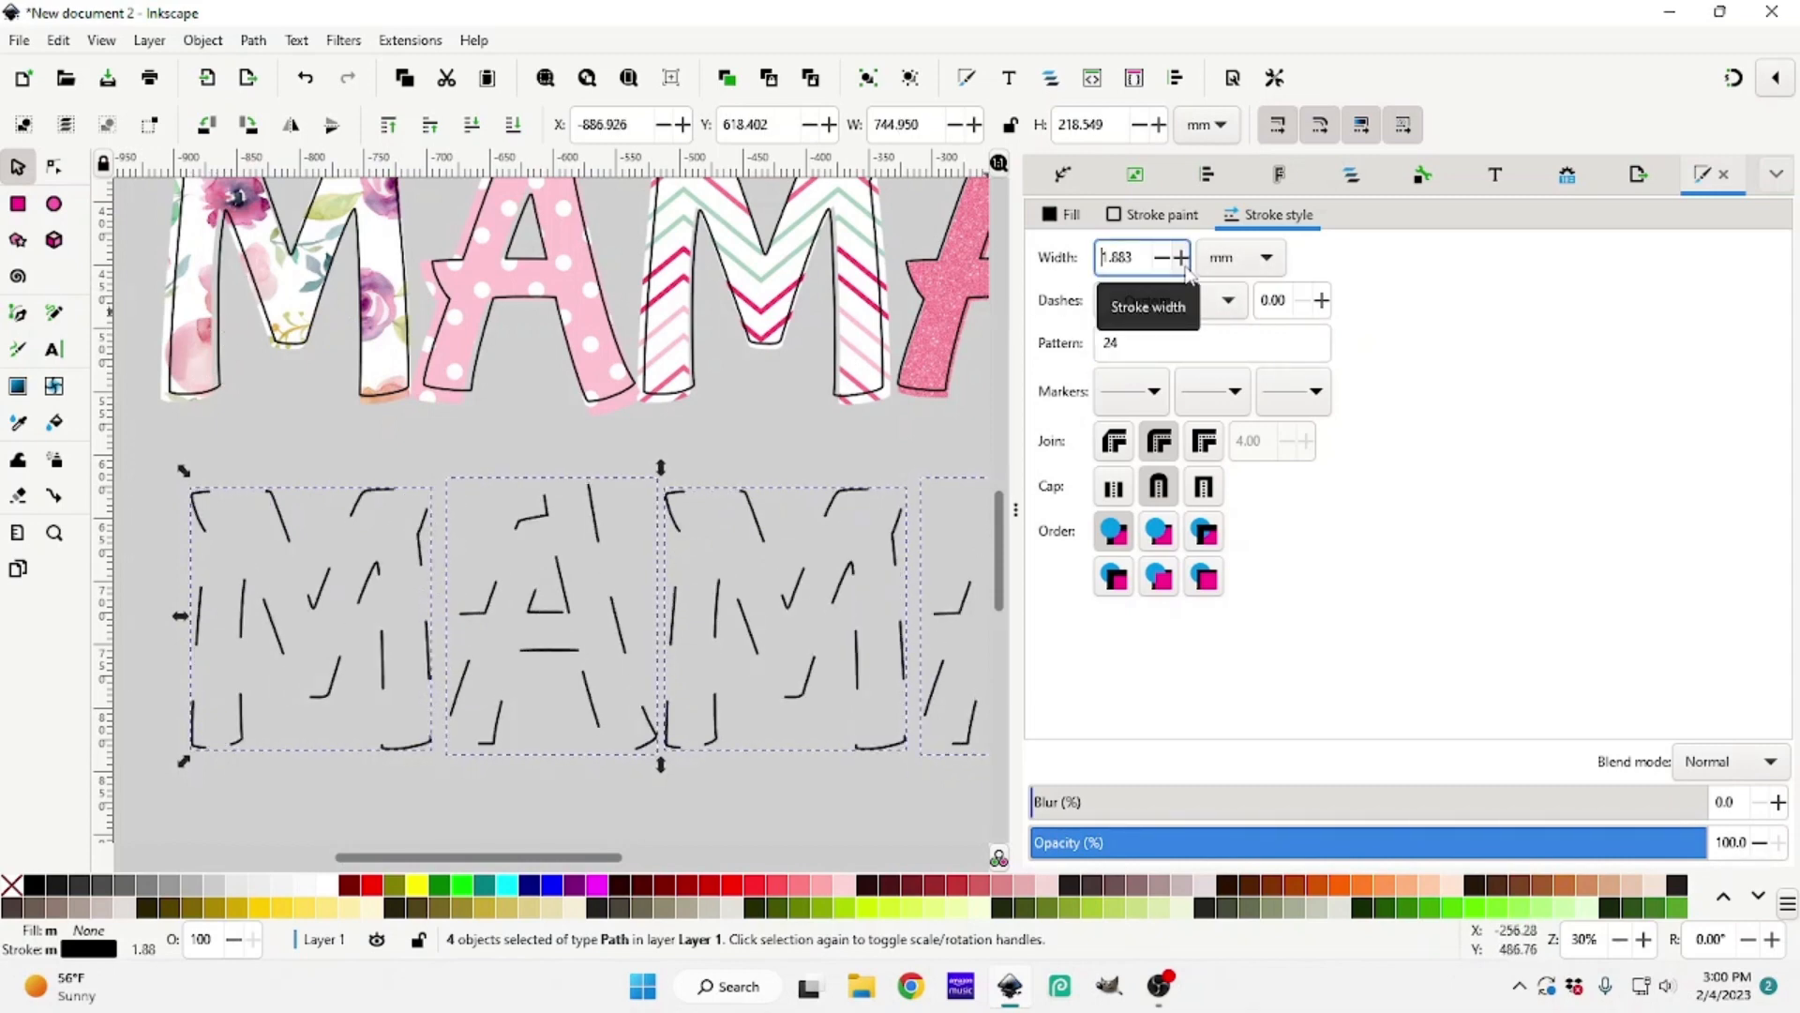
click(1163, 257)
click(1162, 257)
click(1163, 257)
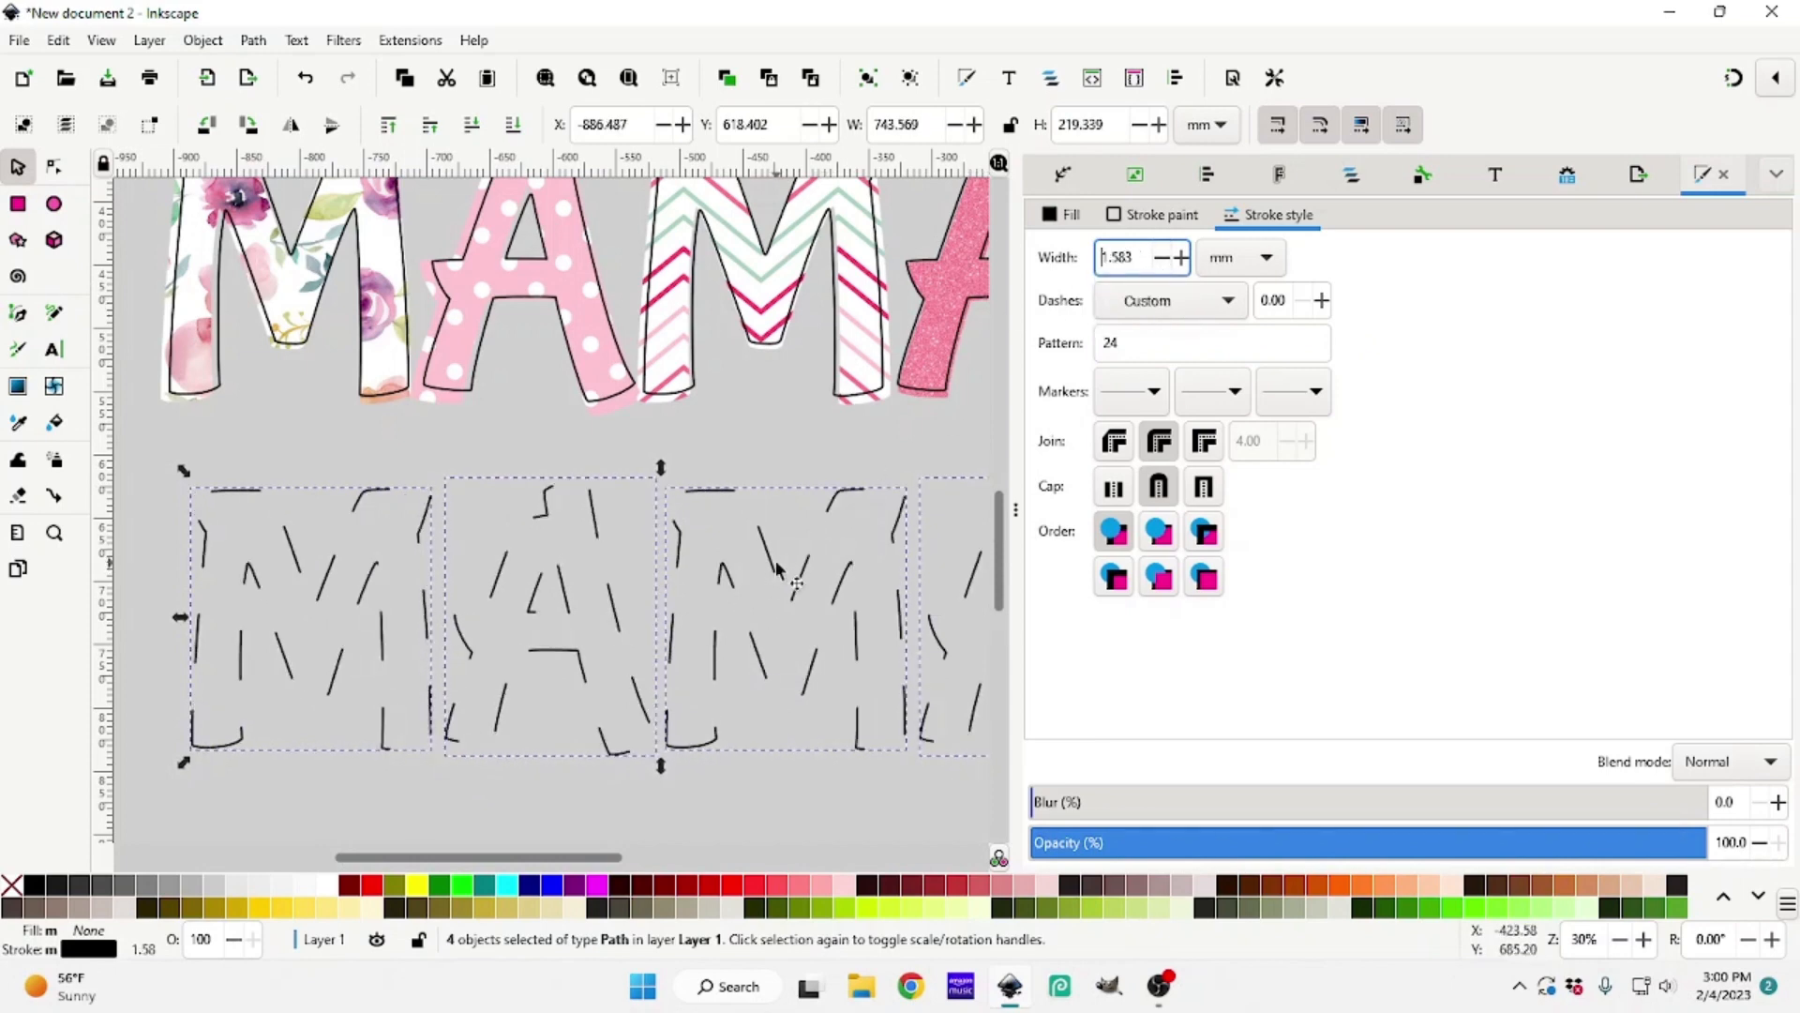
Bring the first dashed M to the front, resize it to about 189 × 198 mm and lay it slightly offset over the floral M
click(591, 459)
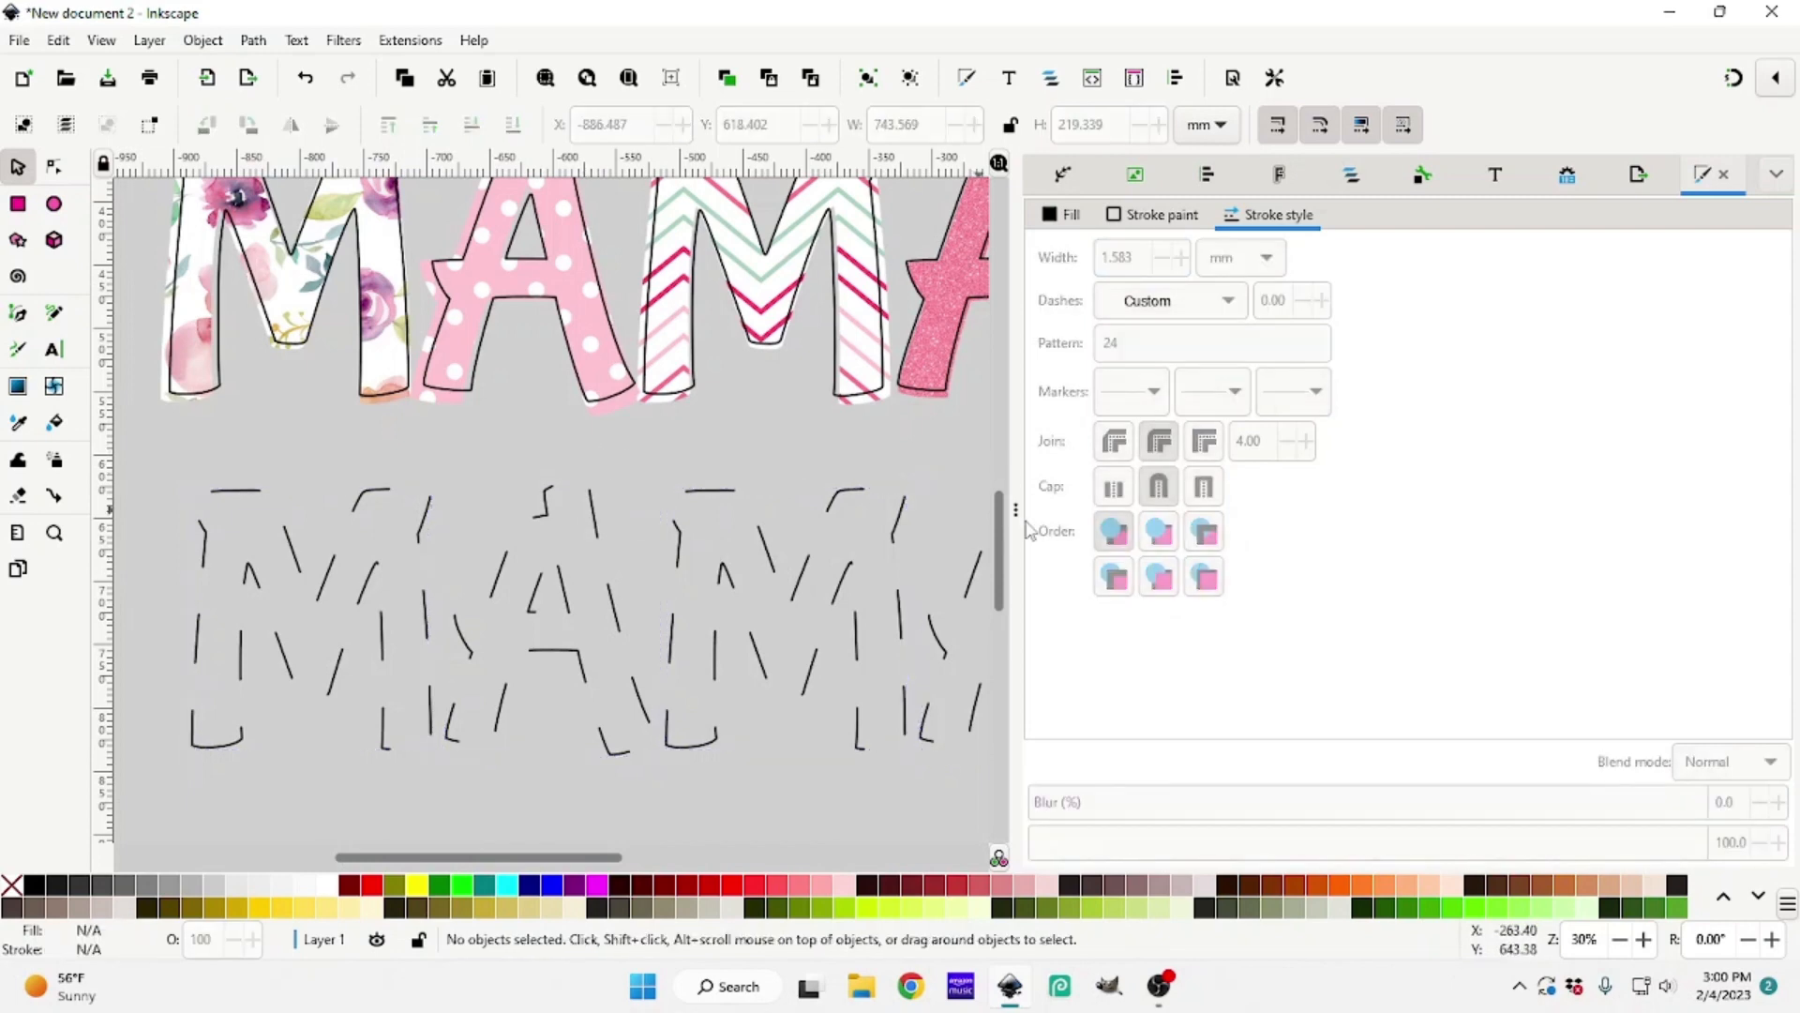
drag(1018, 514, 1763, 511)
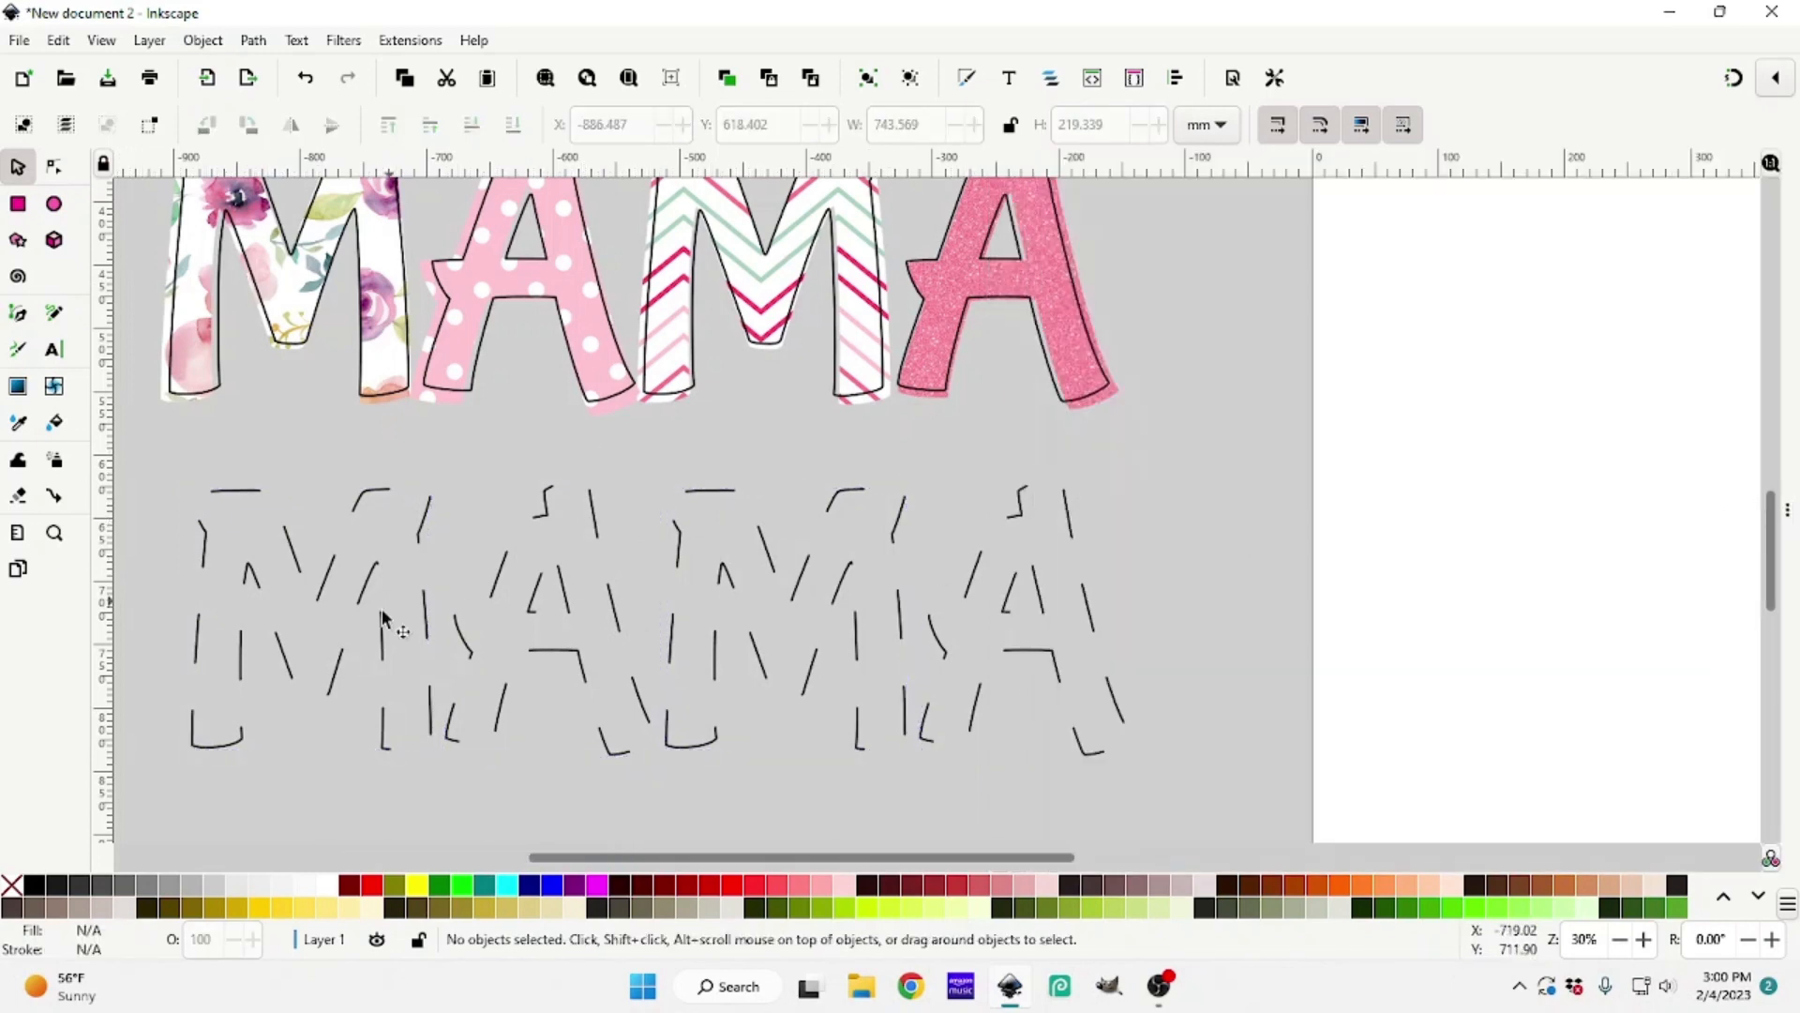
scroll(356, 712, up, 2)
drag(621, 856, 532, 877)
drag(591, 764, 466, 505)
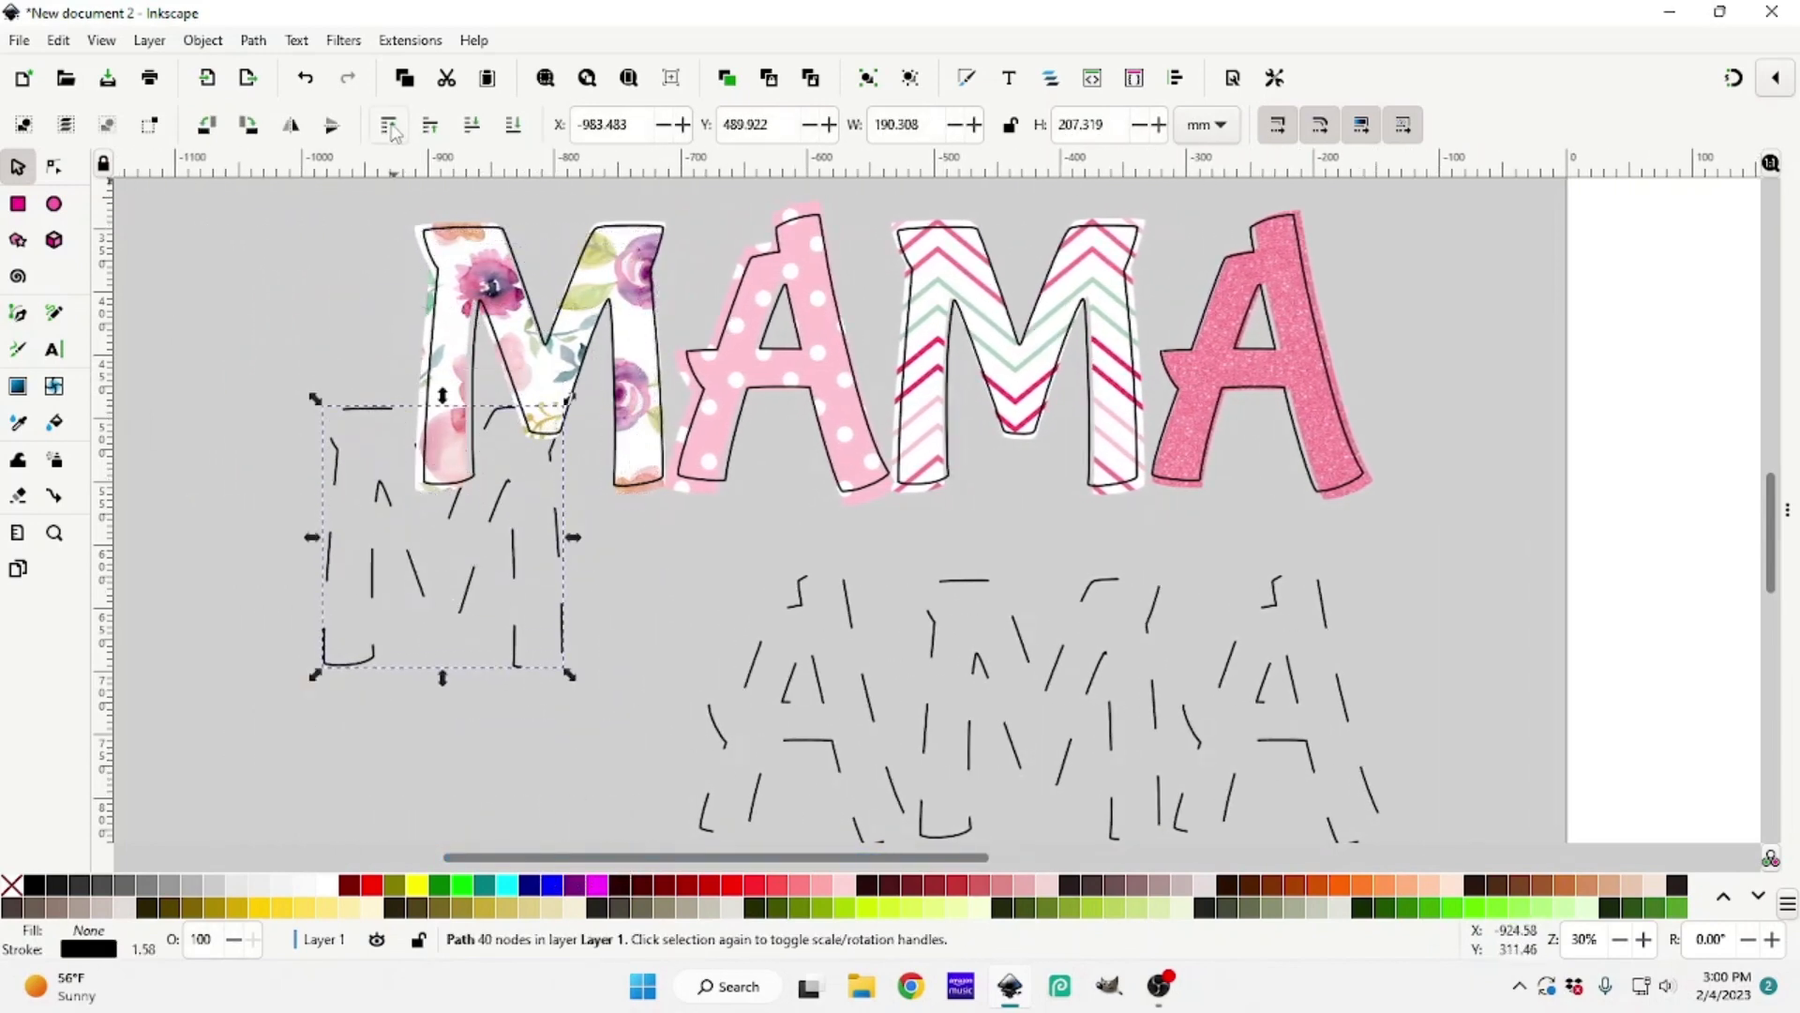
drag(540, 451, 484, 401)
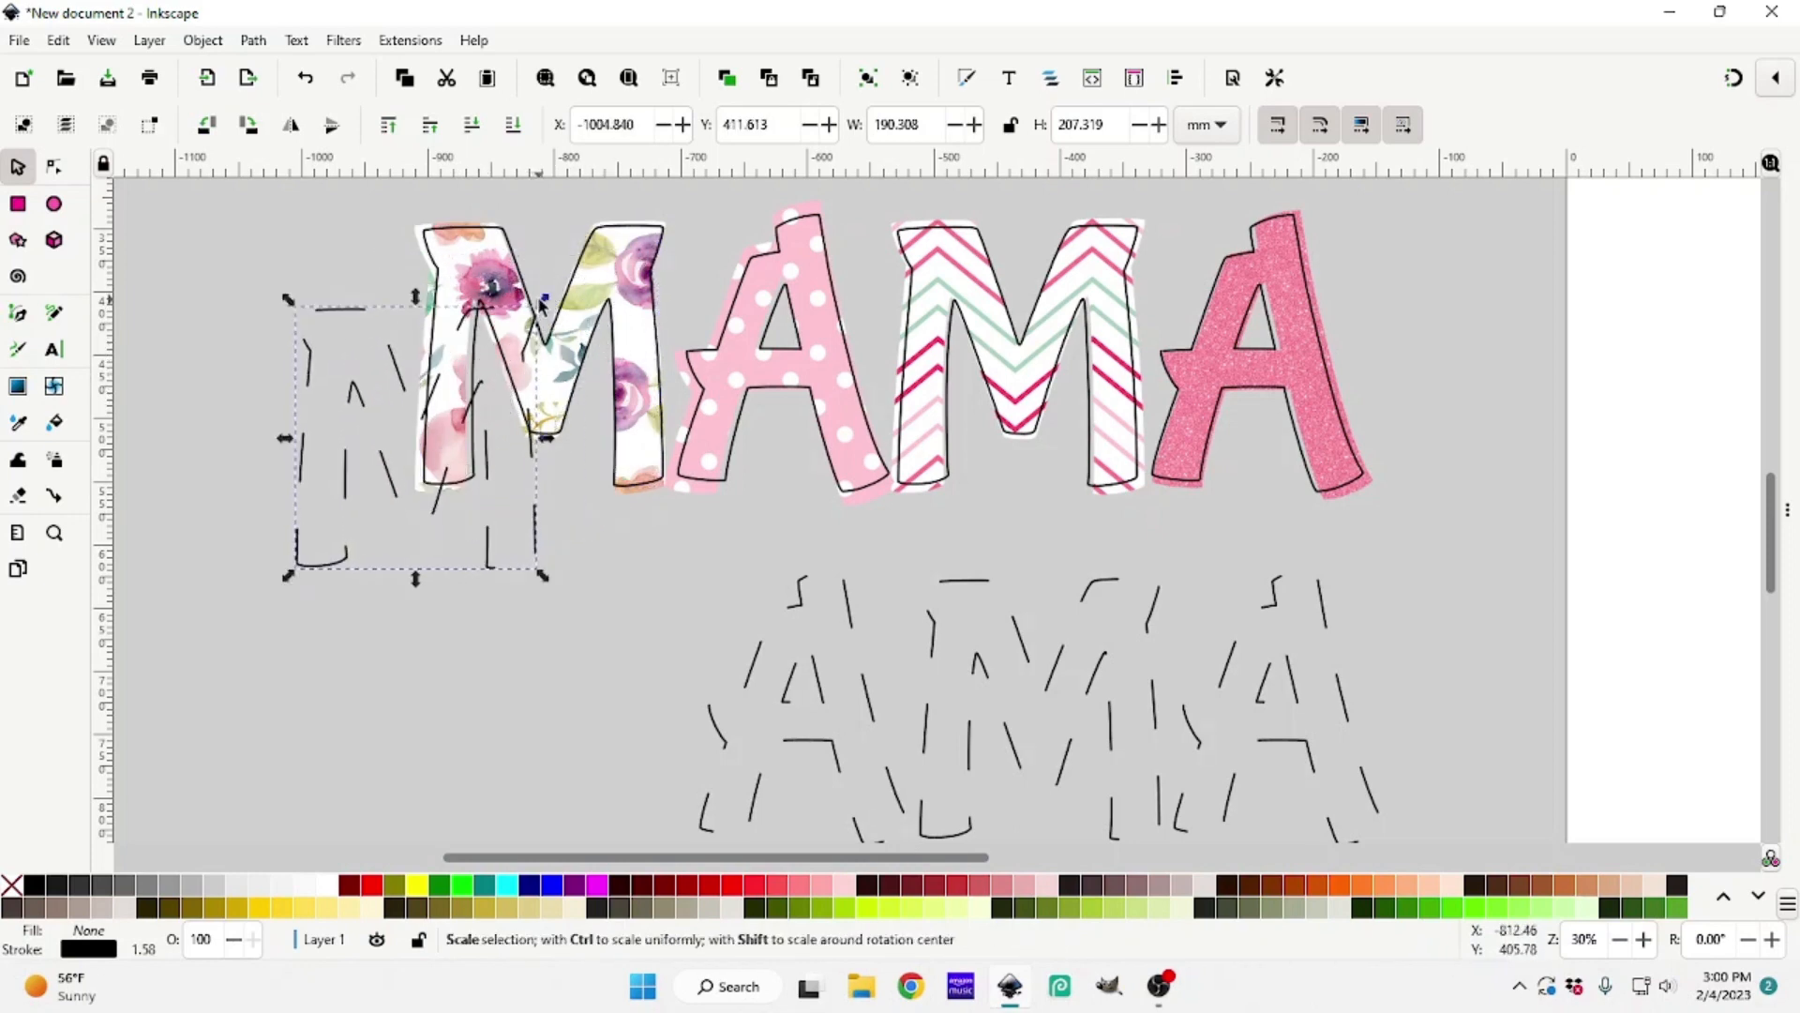
drag(541, 304, 532, 311)
drag(516, 455, 664, 347)
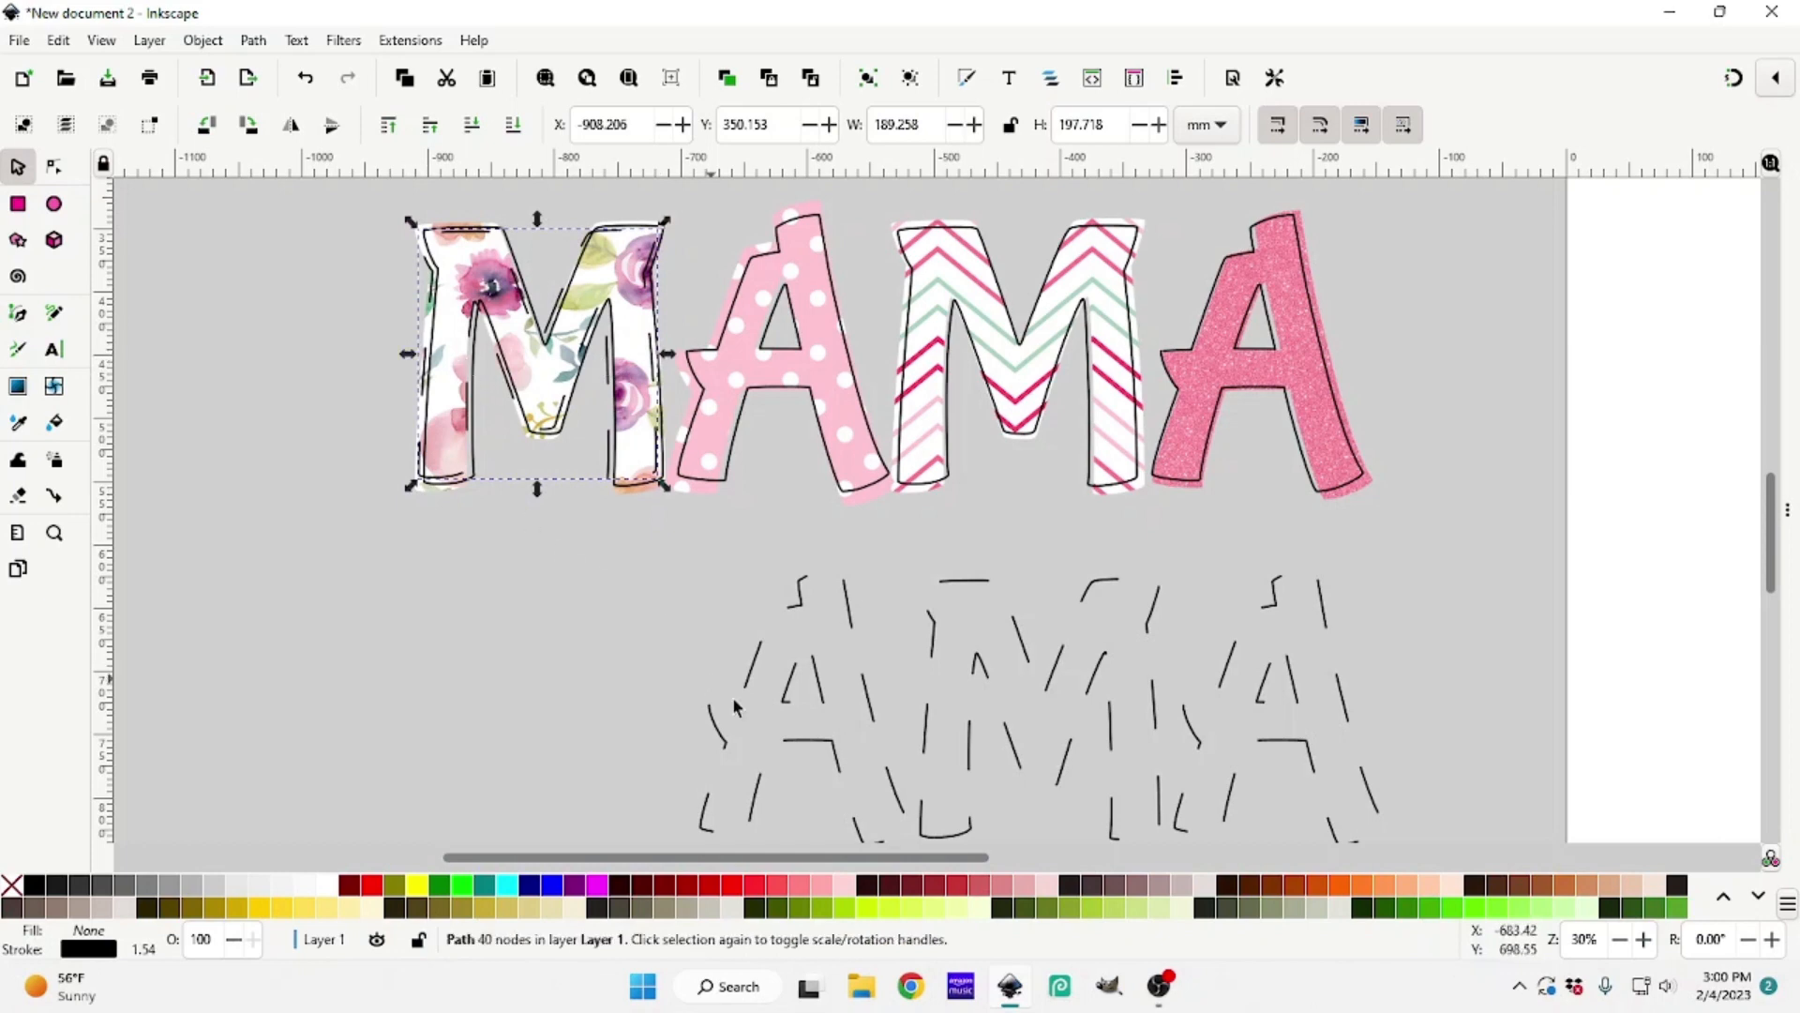
drag(1513, 555, 1754, 597)
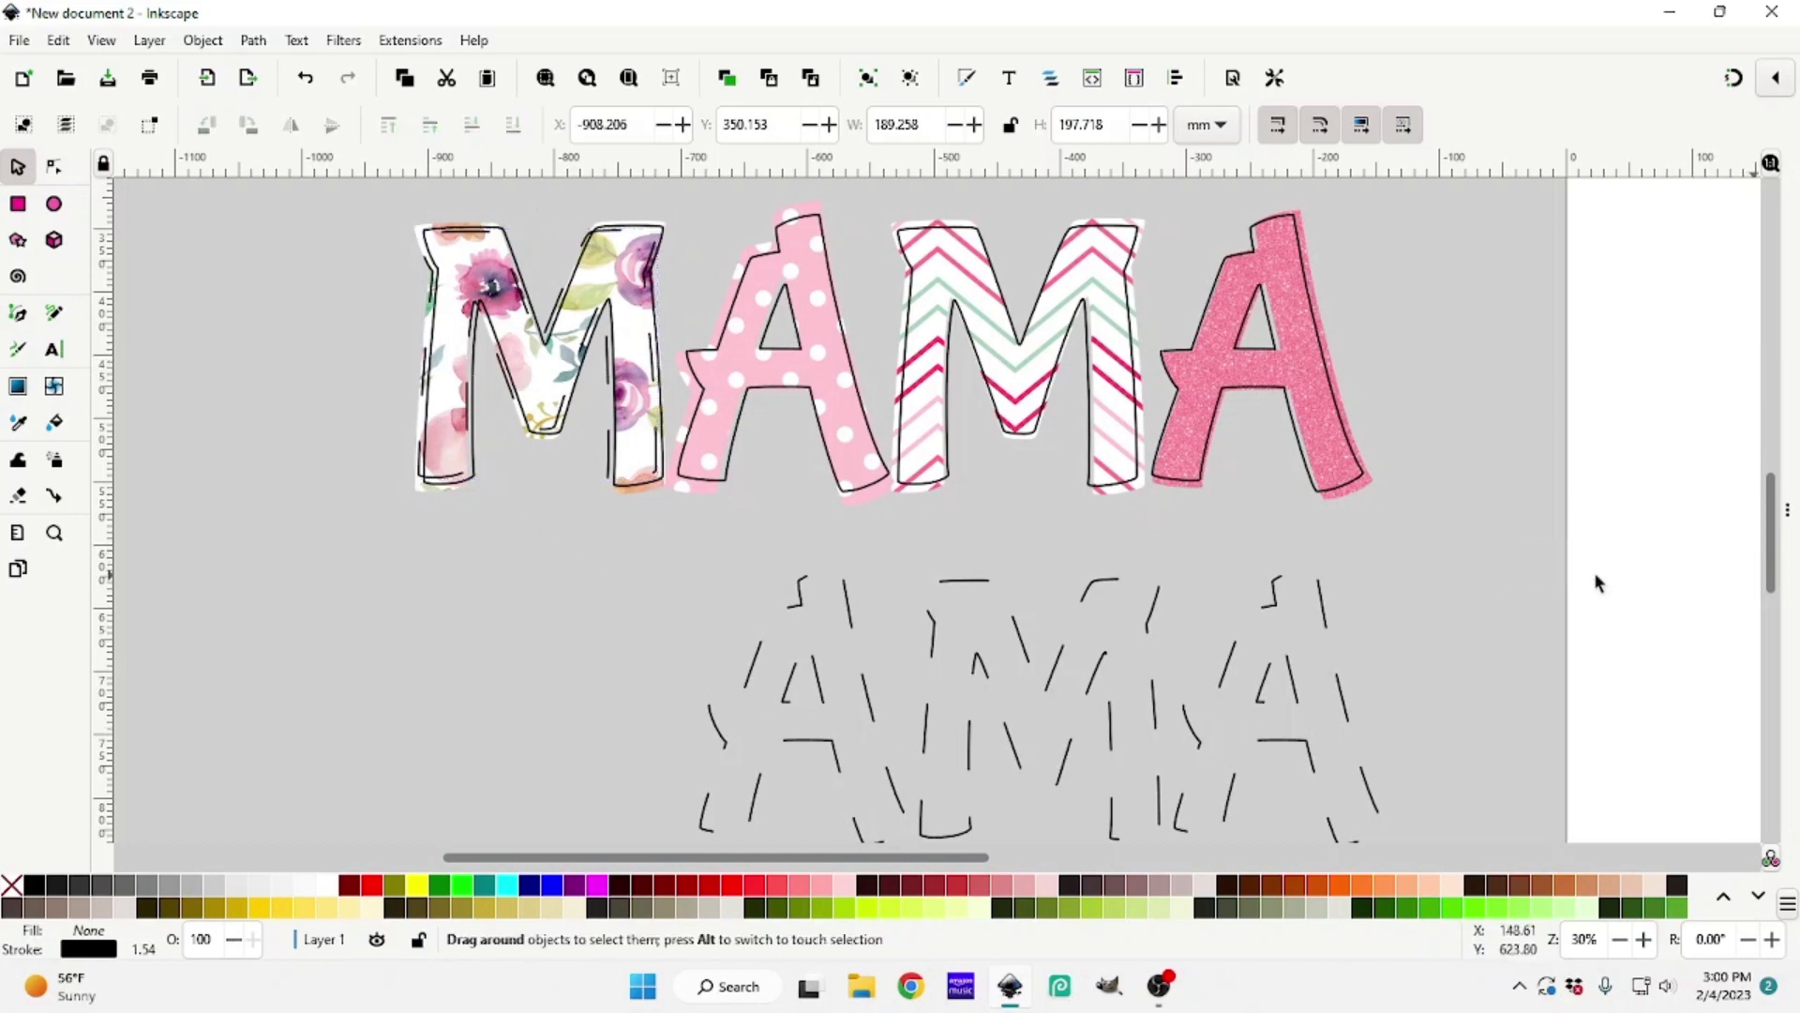
Place the first dashed A over the polka-dot A, slightly offset from its solid outline
drag(873, 722, 859, 362)
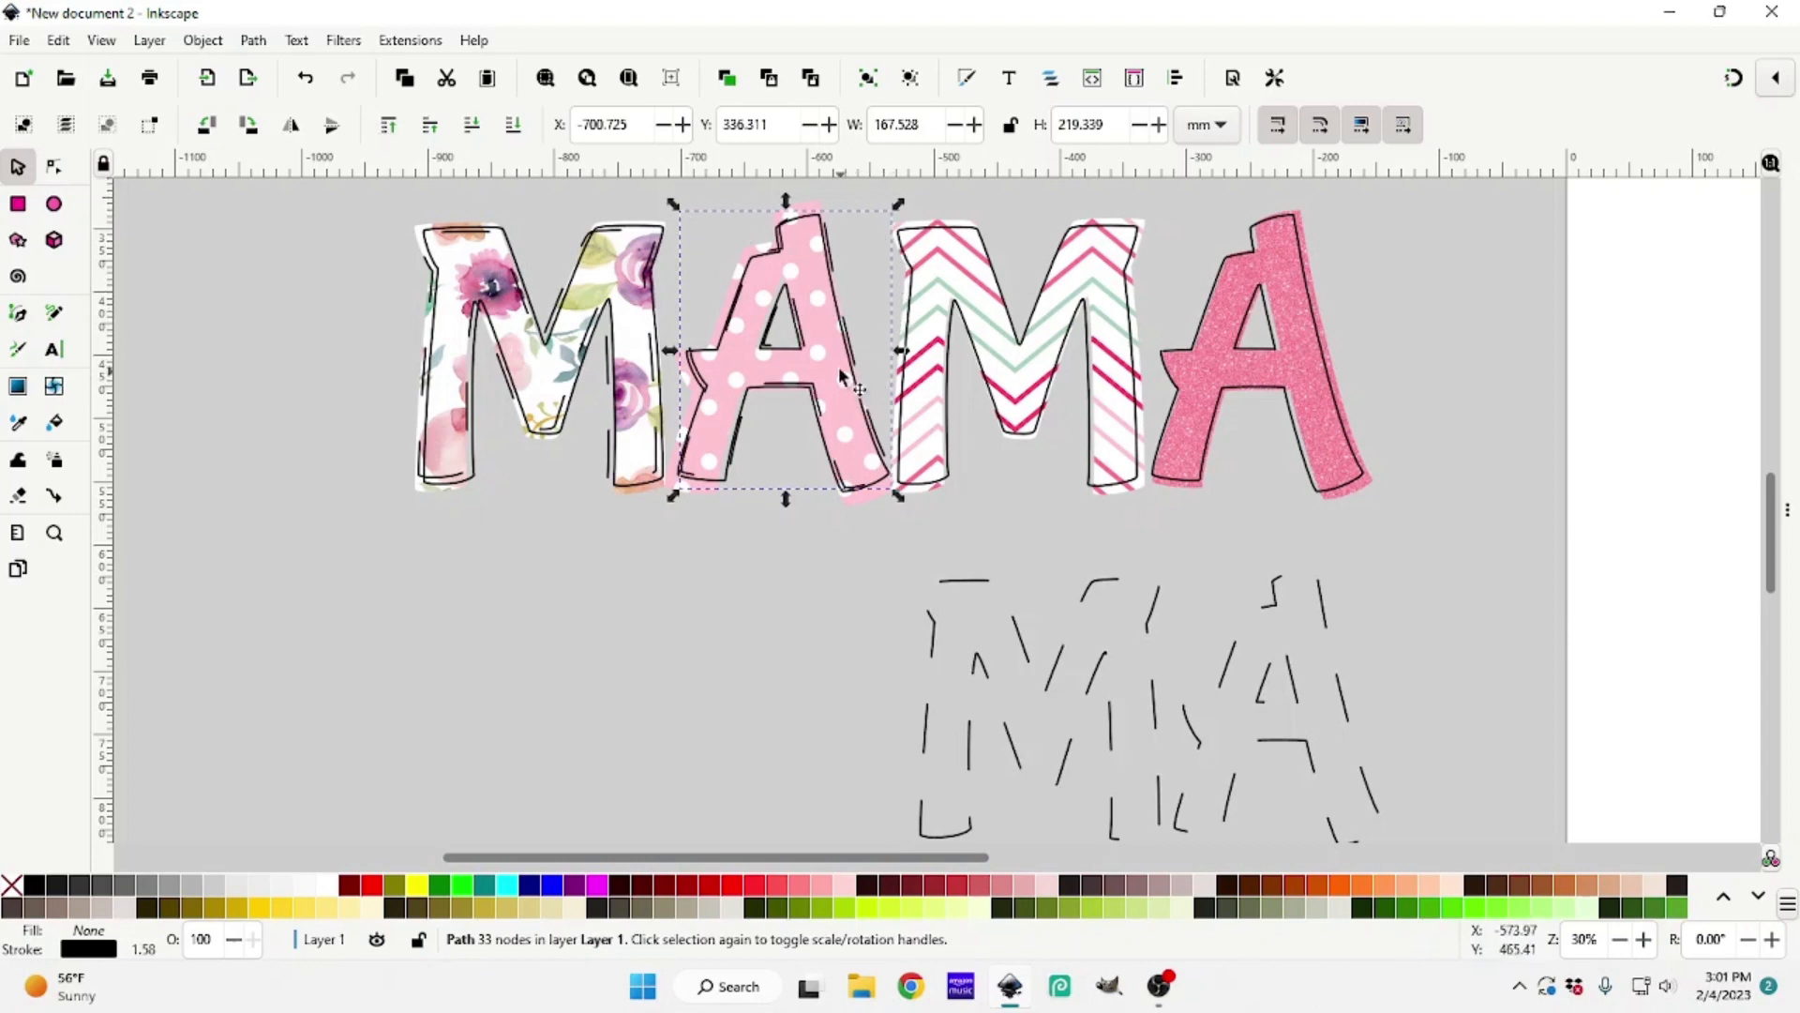
drag(850, 355, 841, 347)
drag(1522, 541, 1772, 540)
Place the second dashed M in front of the chevron M and stretch it to about 191 × 215 mm
drag(1133, 628, 1112, 295)
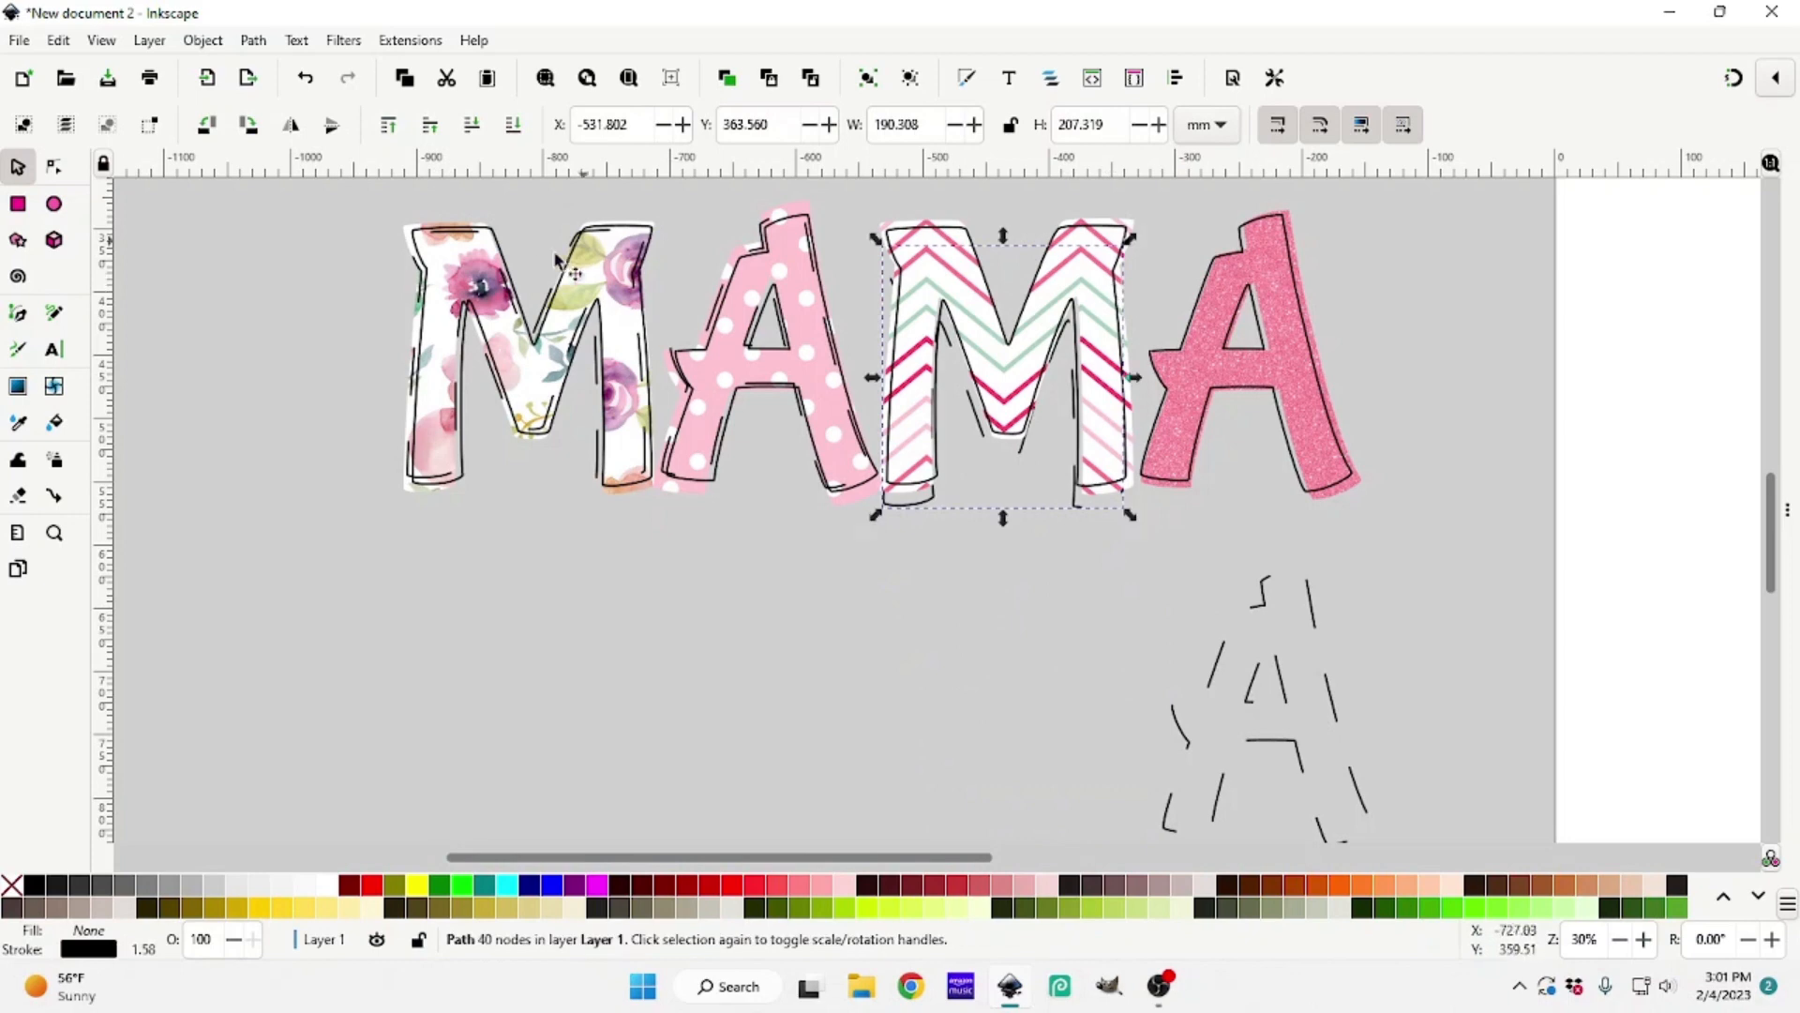
click(395, 134)
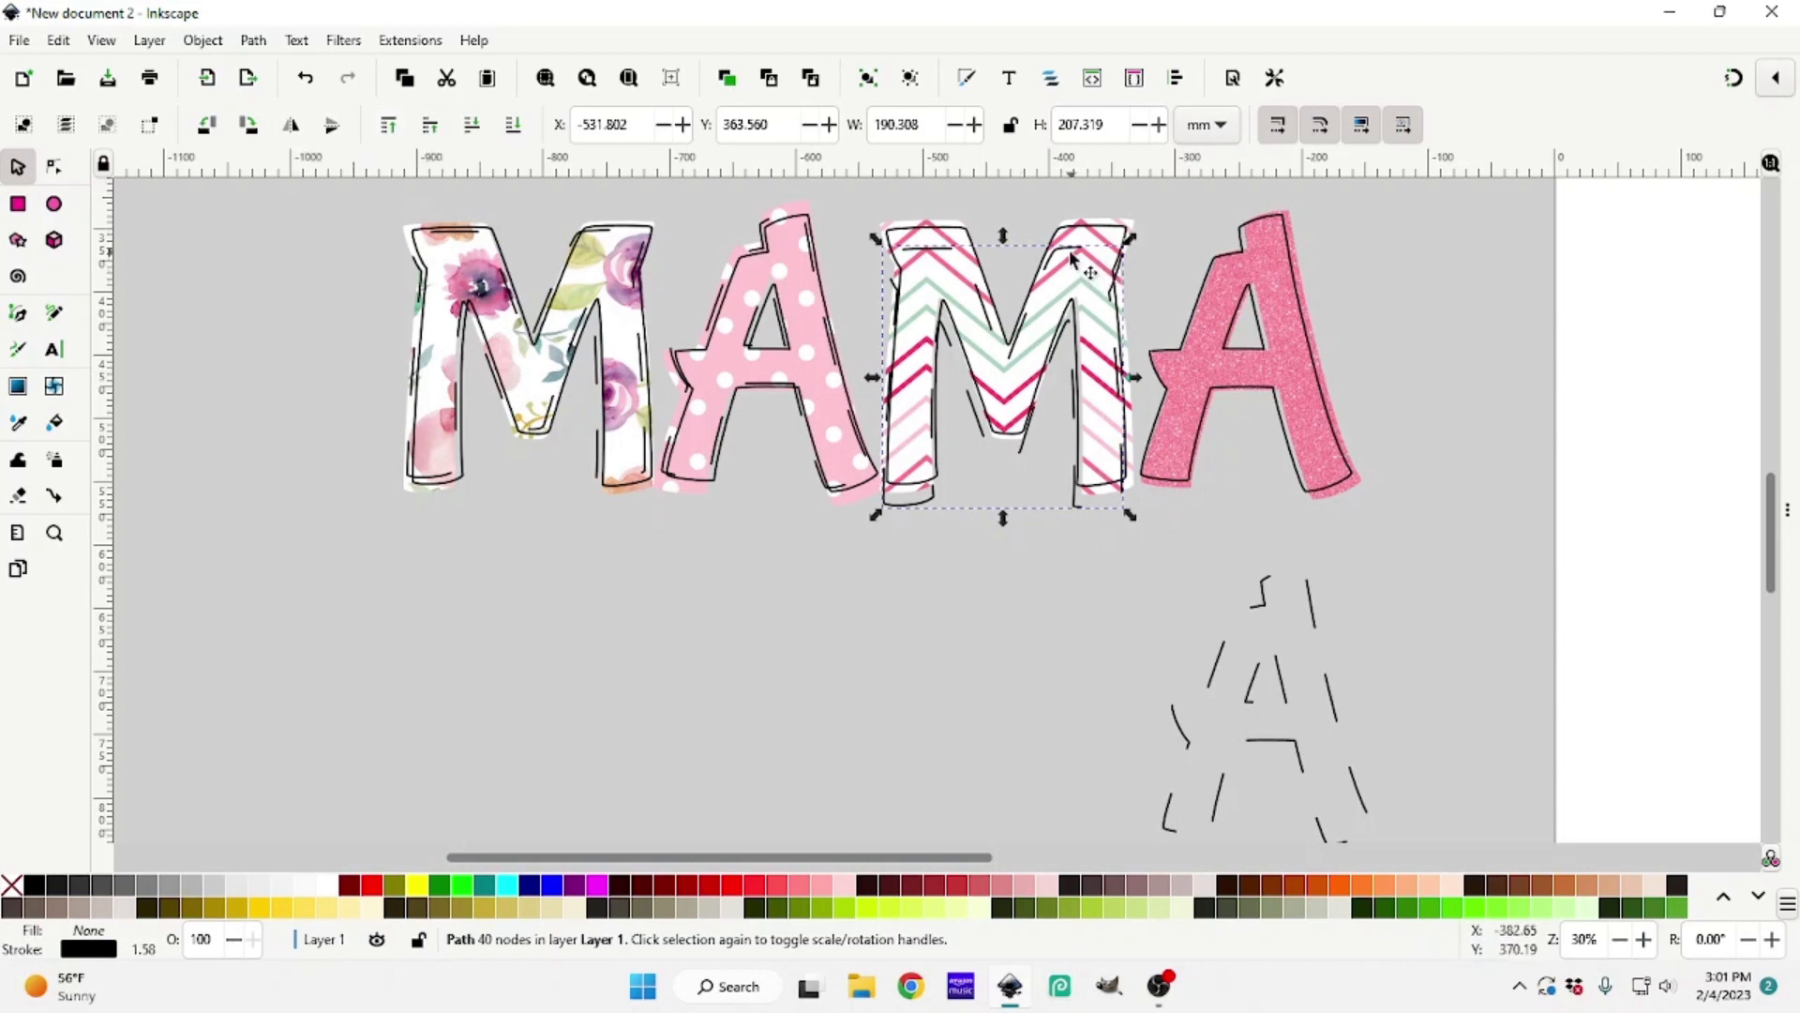
drag(1072, 251, 1070, 237)
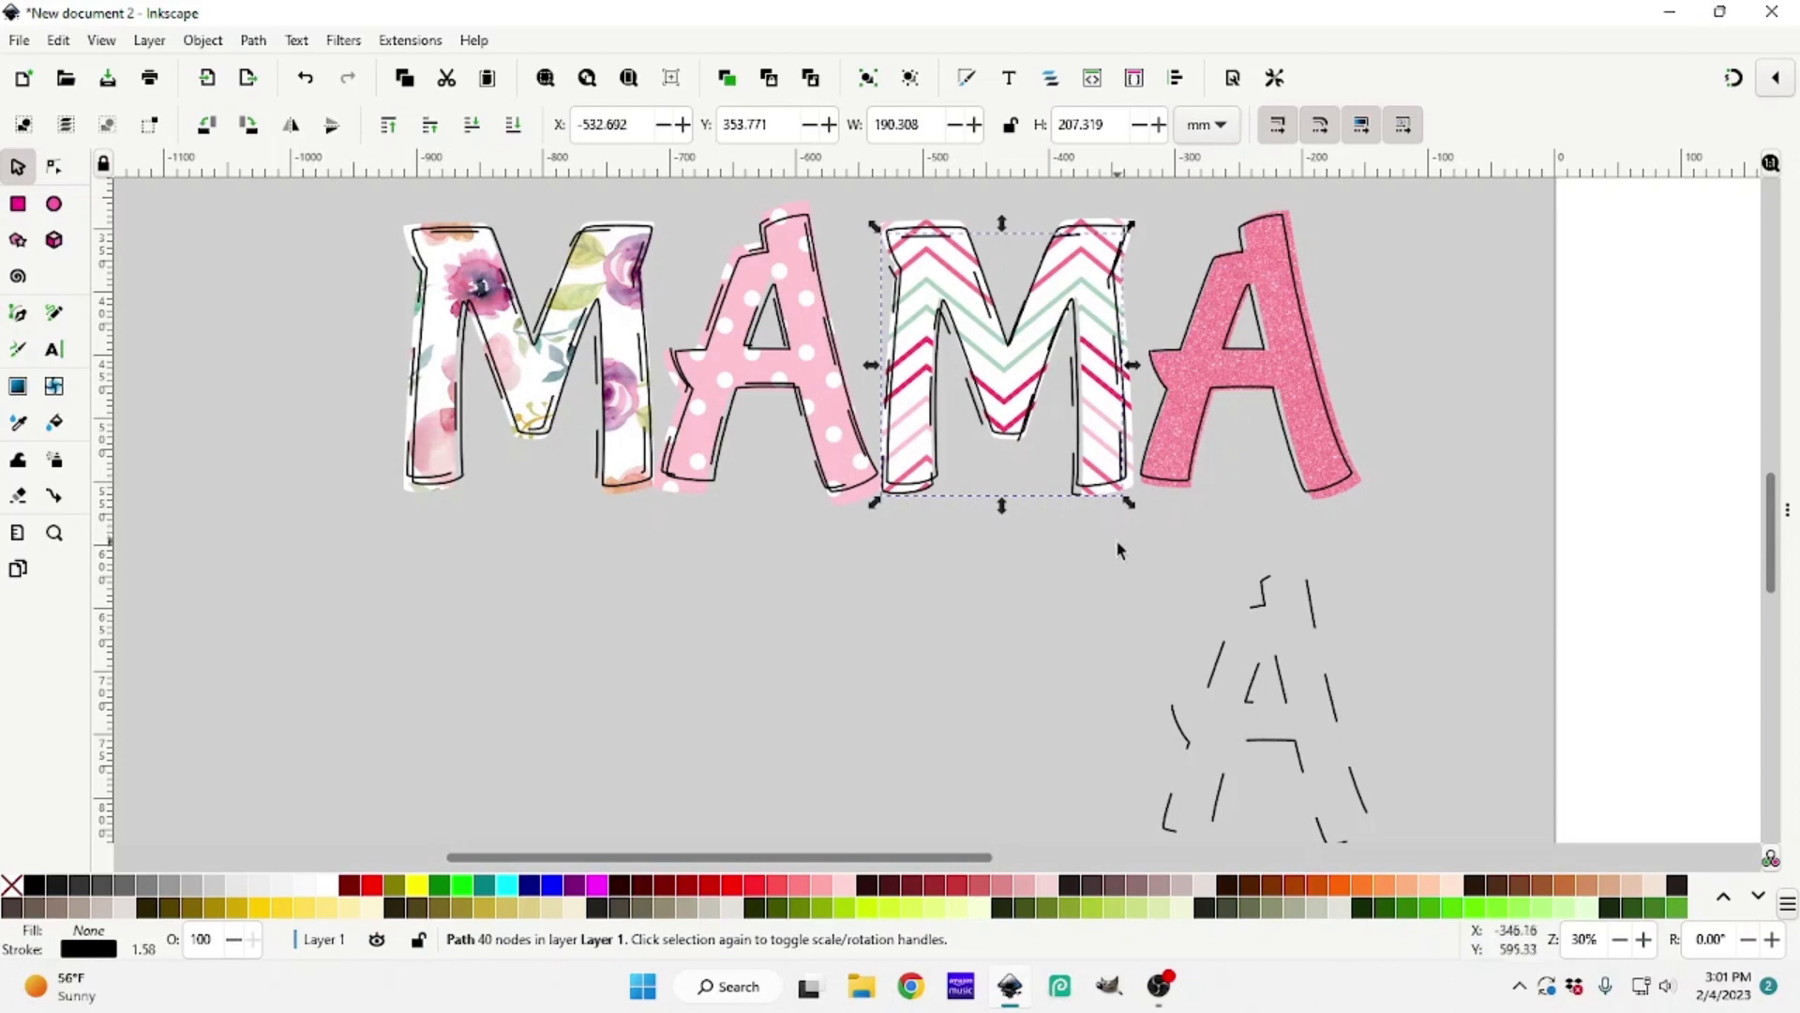
scroll(1114, 544, up, 2)
drag(1002, 311, 1005, 298)
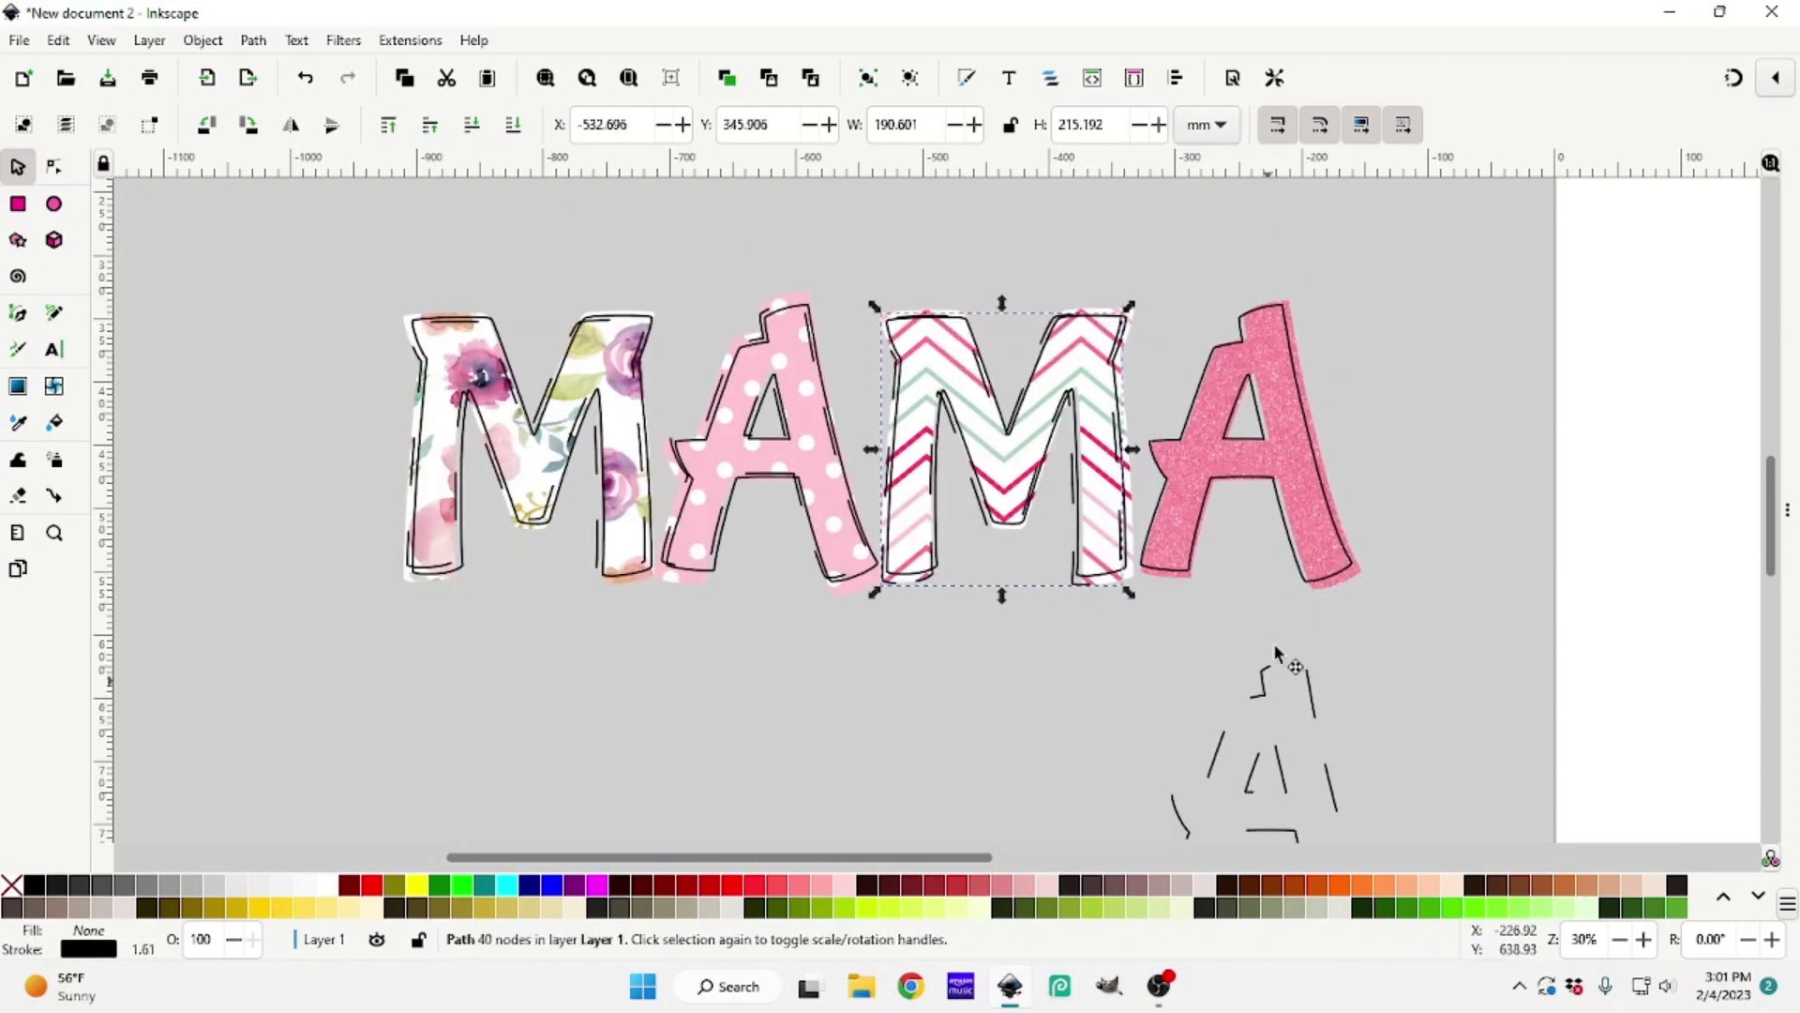
Place the last dashed A over the pink glitter A and fine-tune the offset of both dashed A letters
drag(1276, 647, 1290, 380)
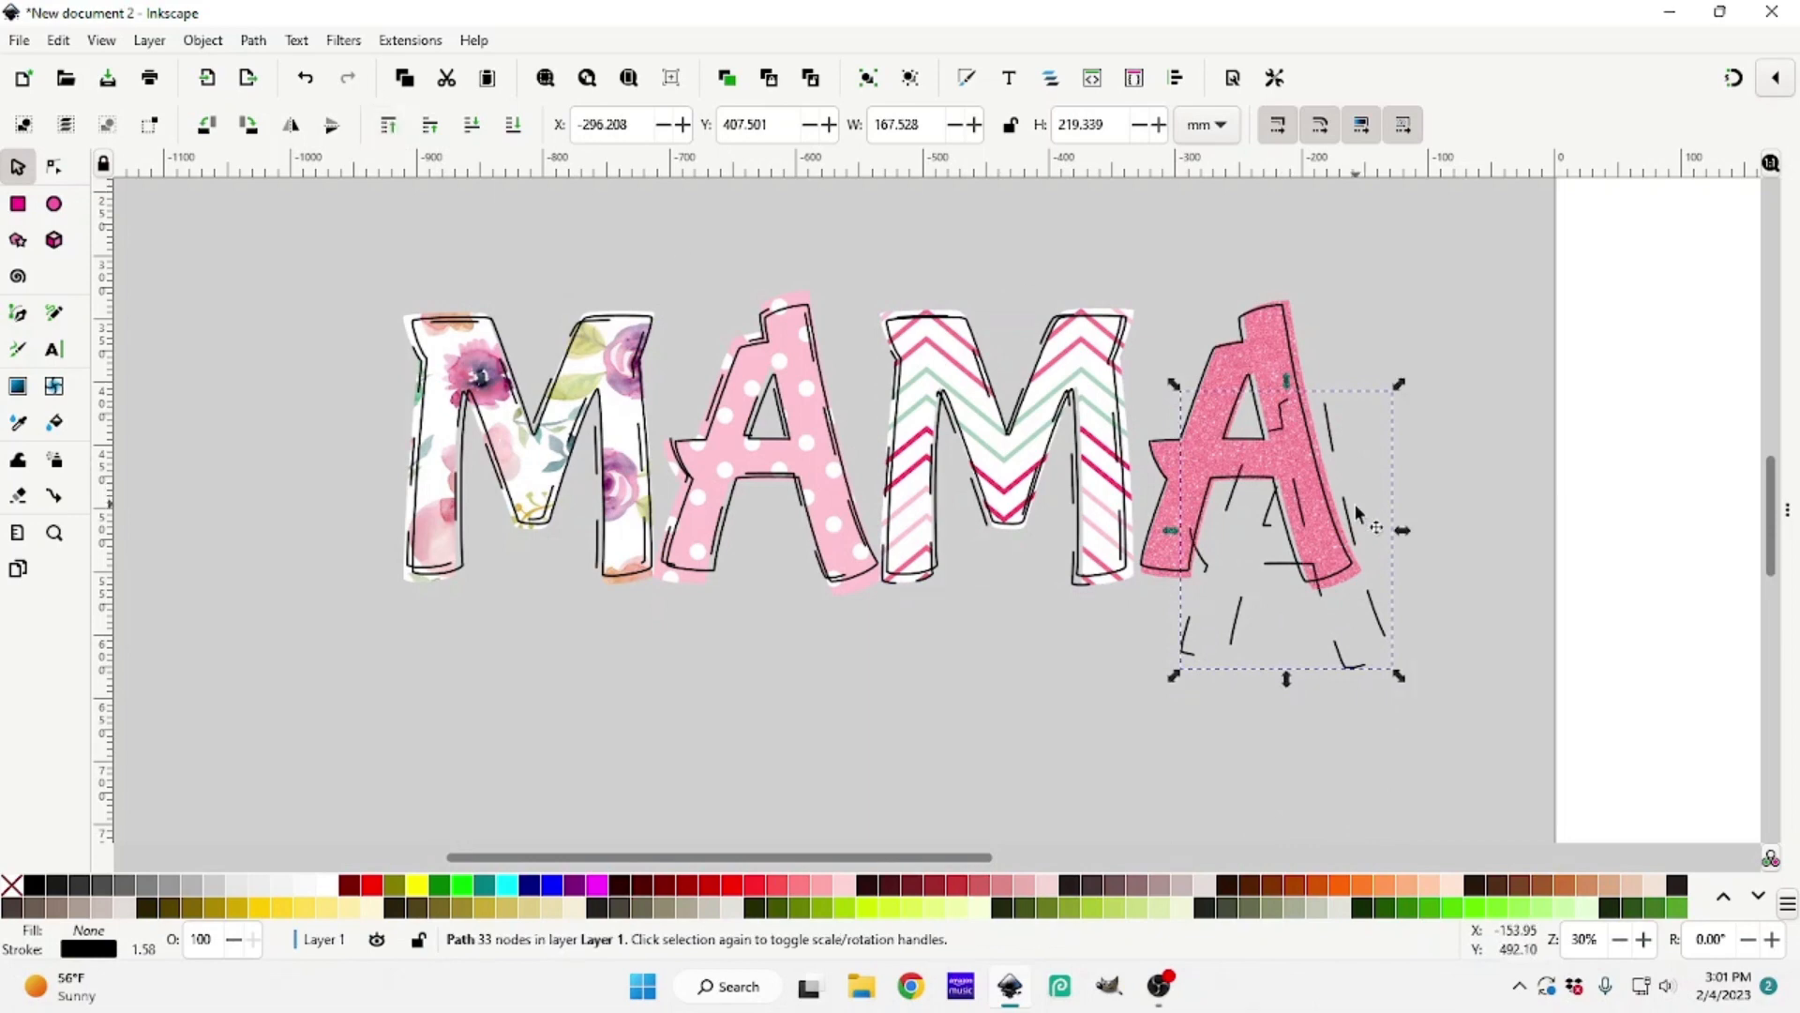
drag(1357, 513, 1301, 423)
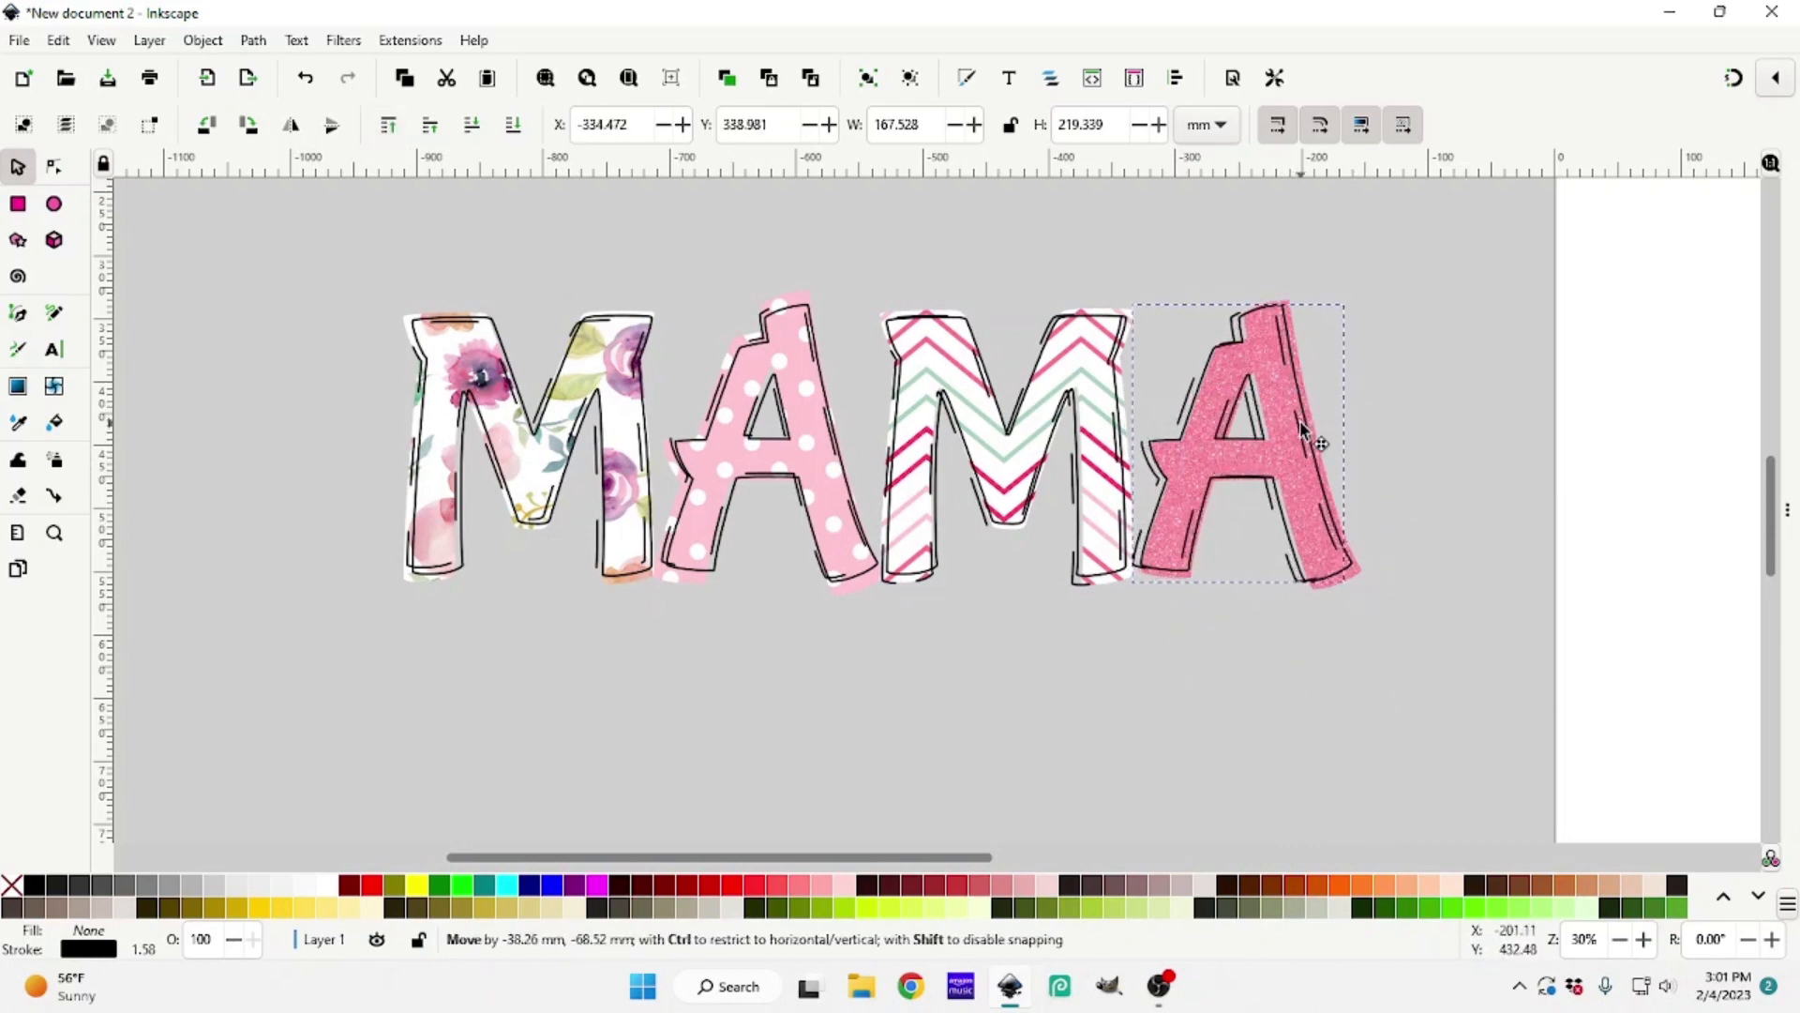
drag(1301, 426, 1302, 426)
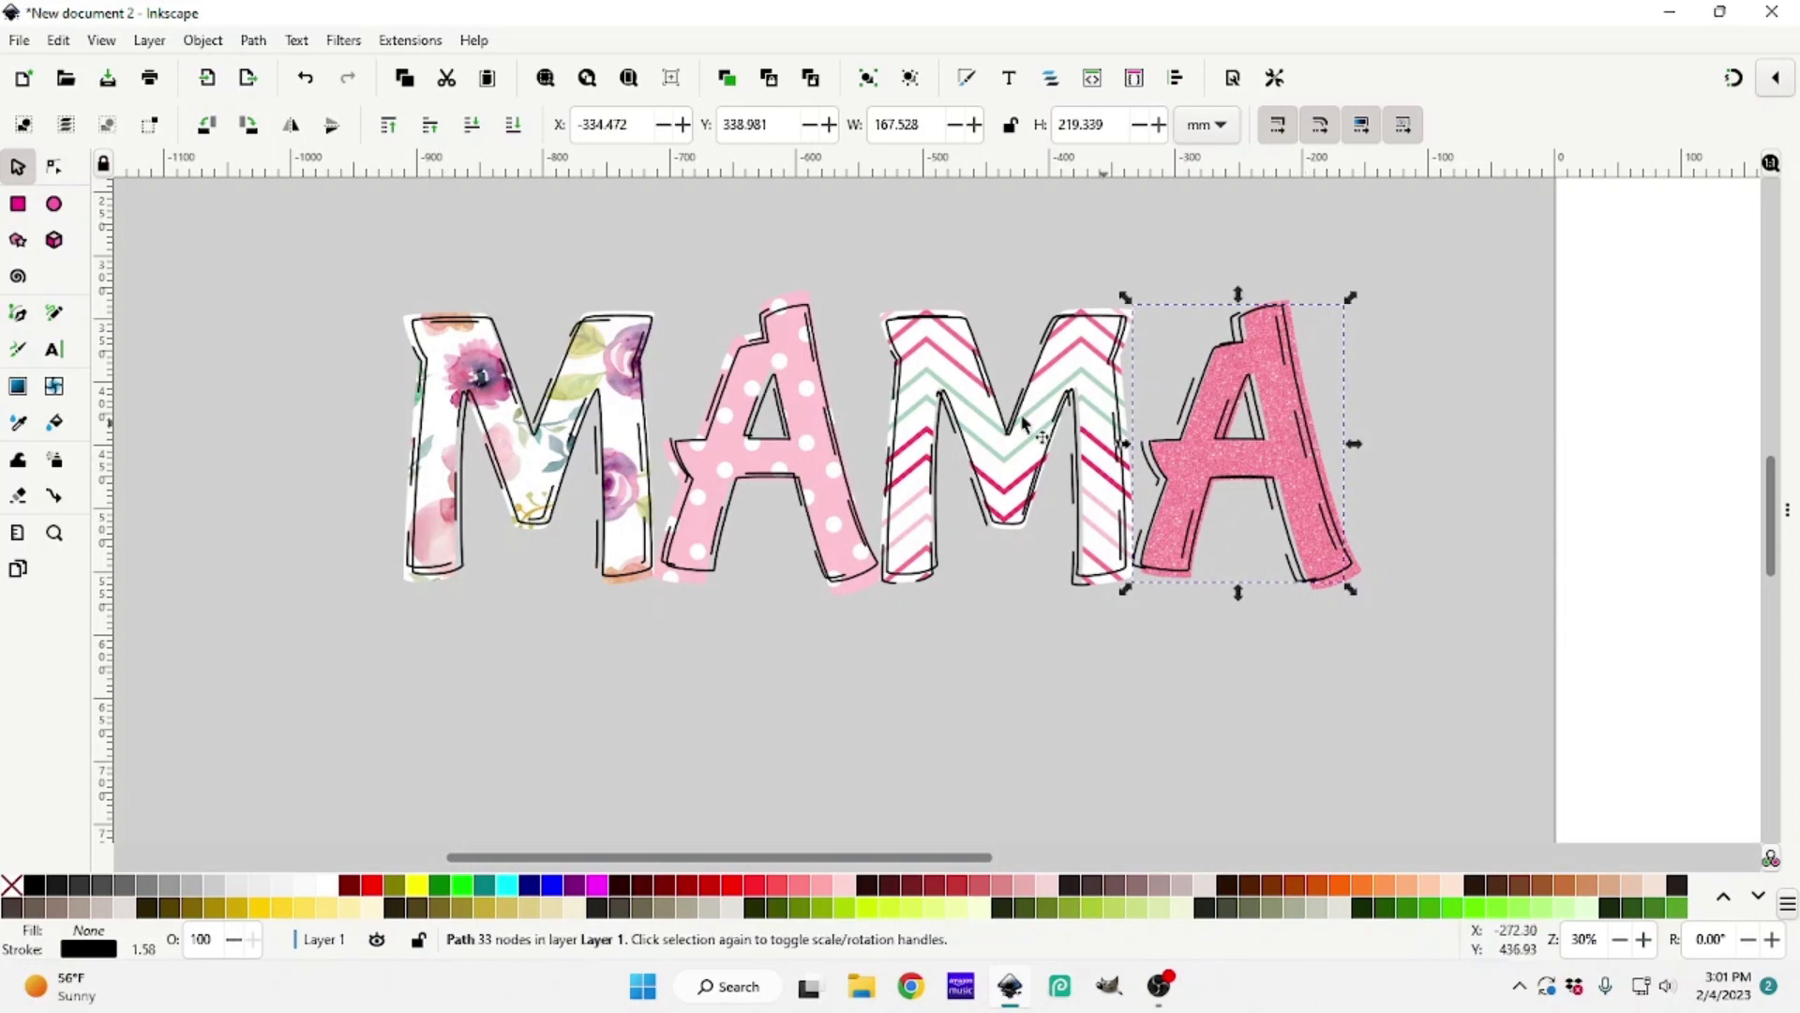
drag(827, 429, 825, 427)
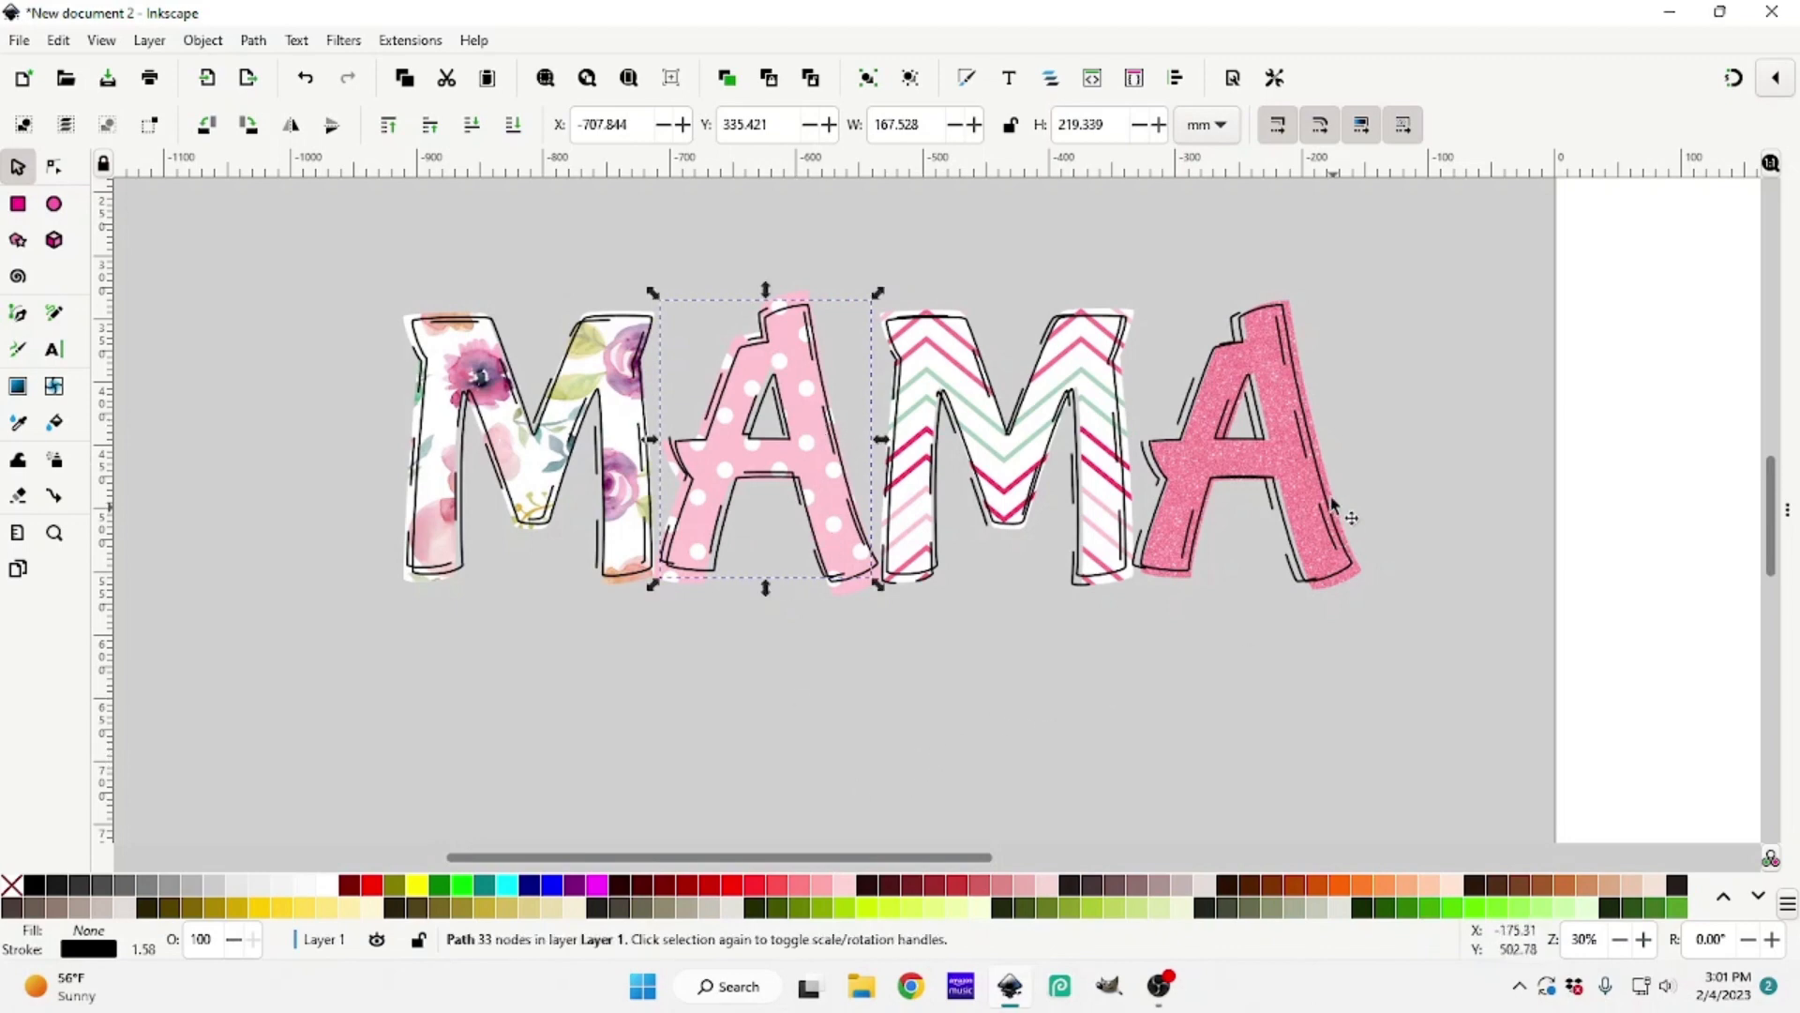
mouse_move(1311, 450)
mouse_down()
mouse_move(1330, 446)
mouse_move(1316, 450)
mouse_up()
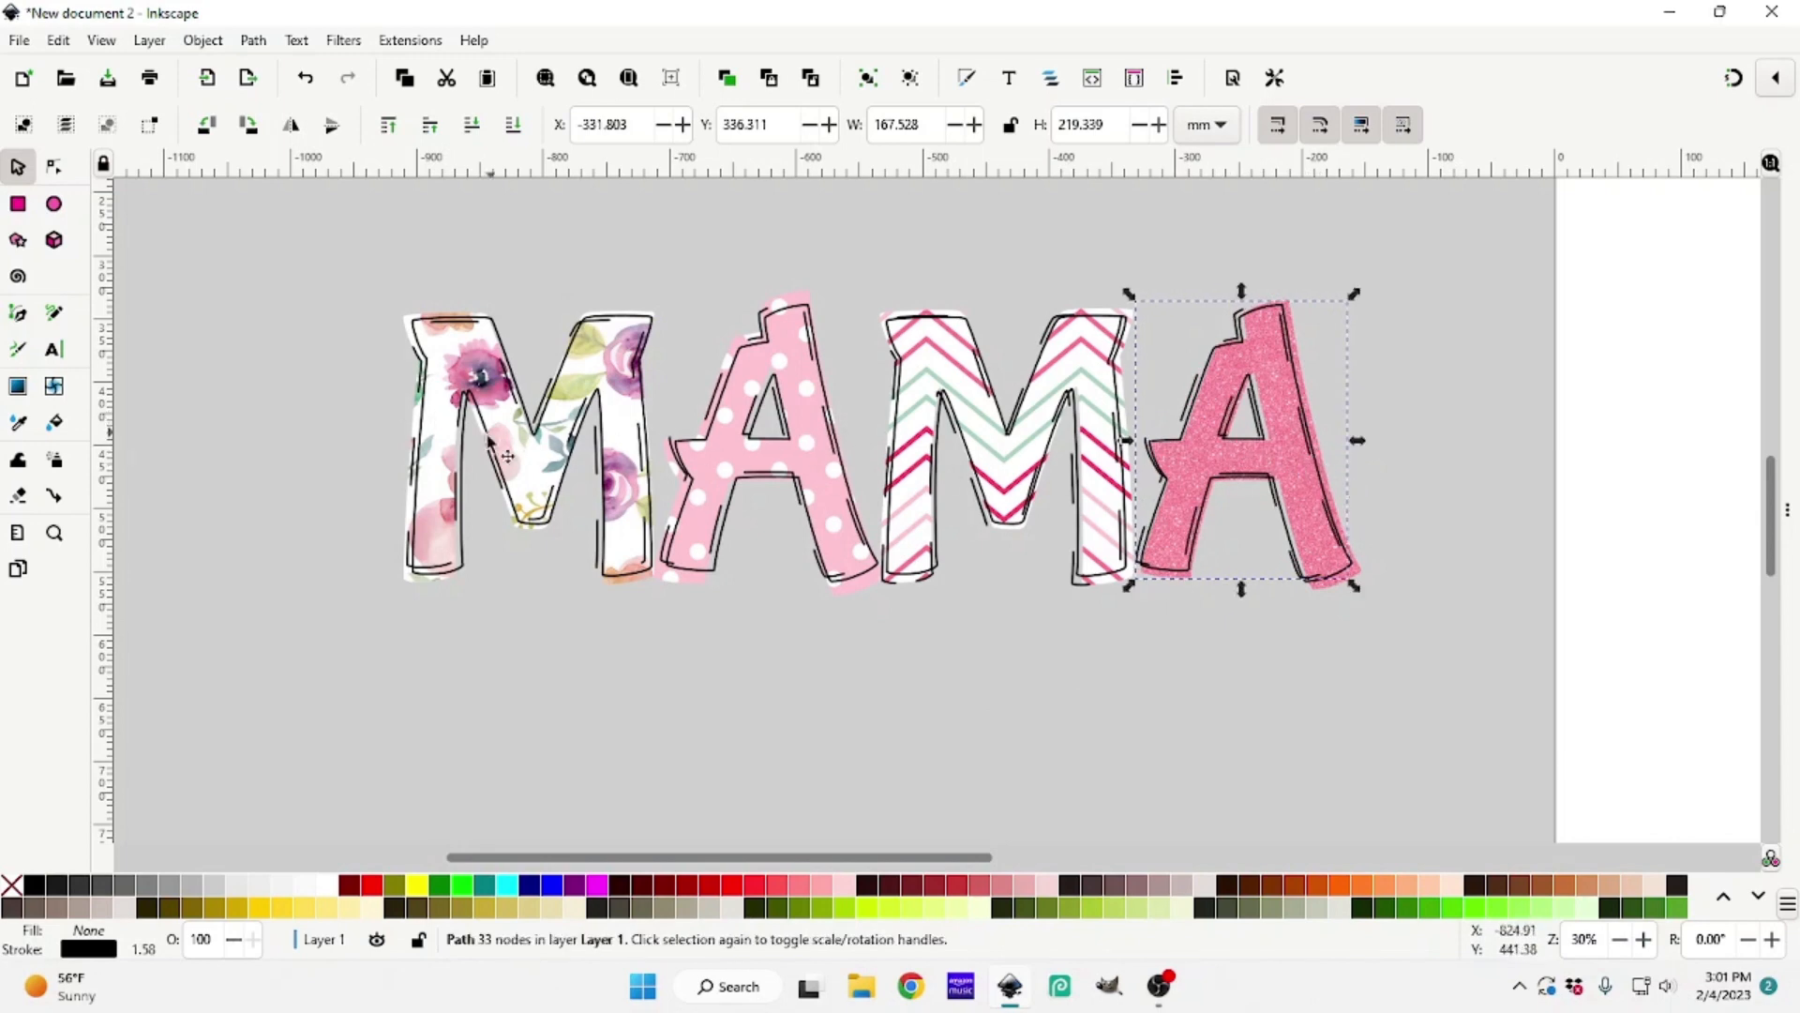
Group the four dashed letters with the patterned MAMA lettering
scroll(879, 784, up, 2)
click(853, 758)
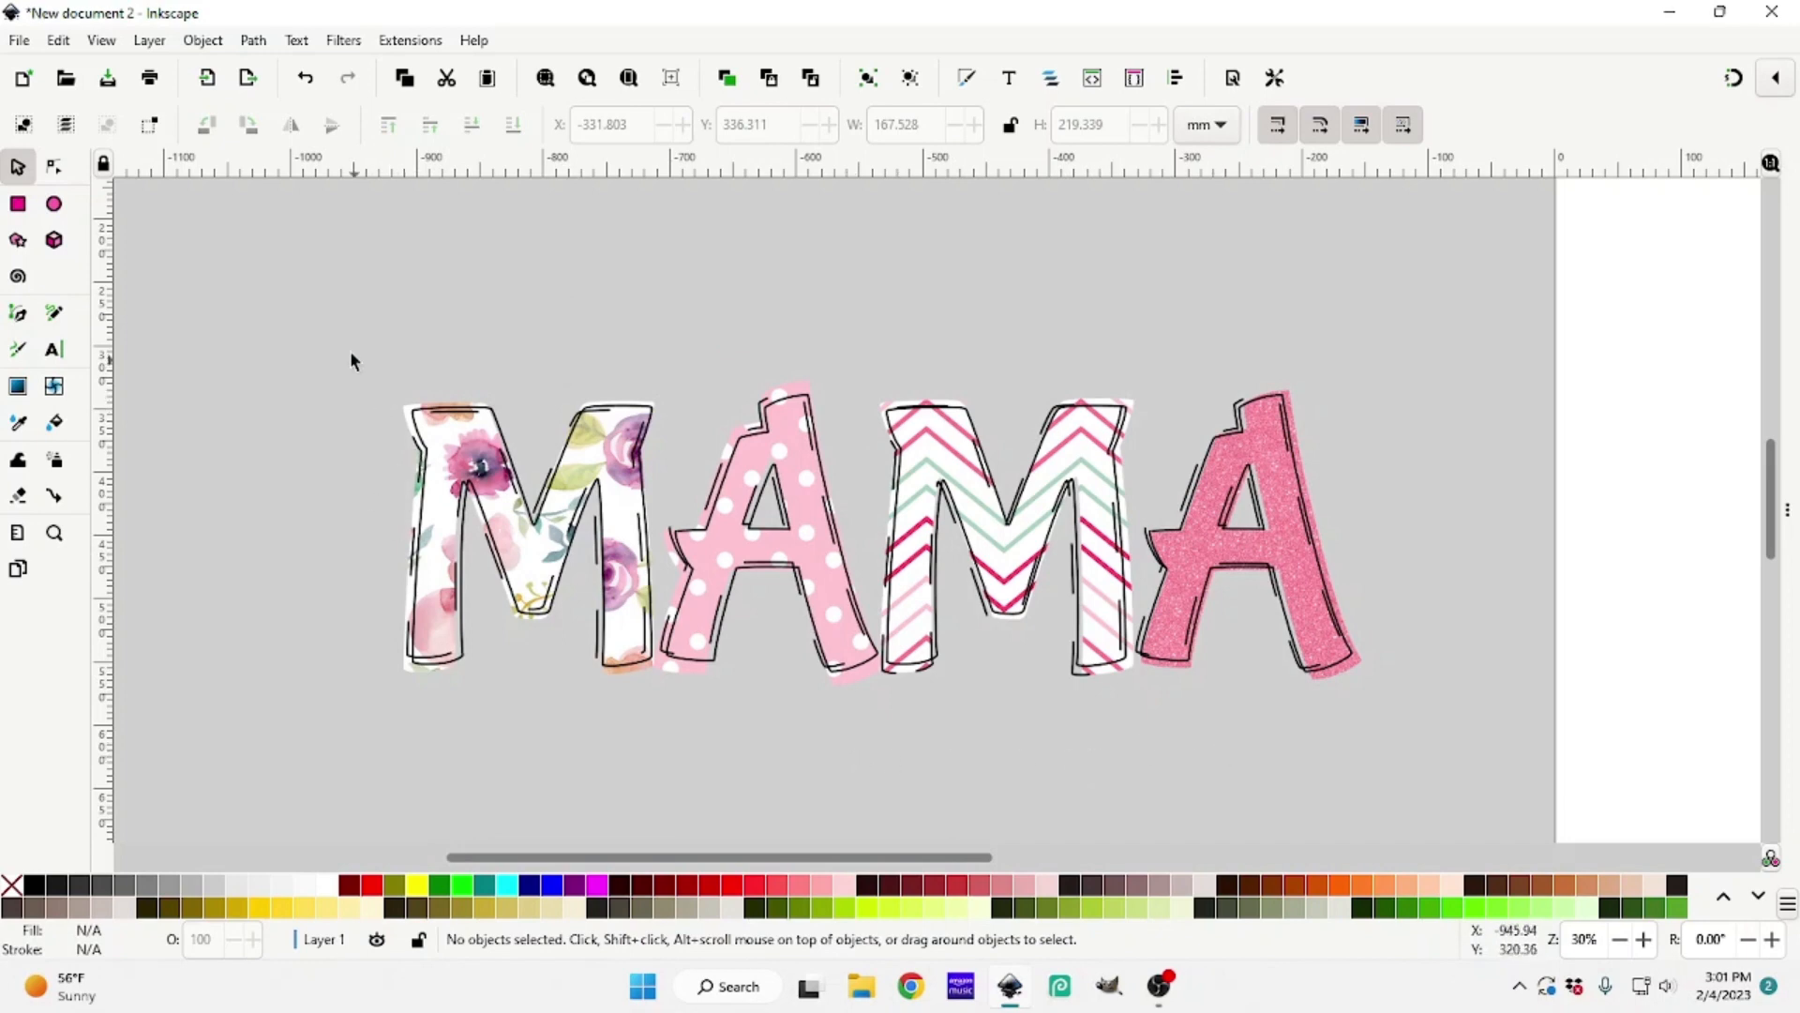
drag(302, 312, 1507, 801)
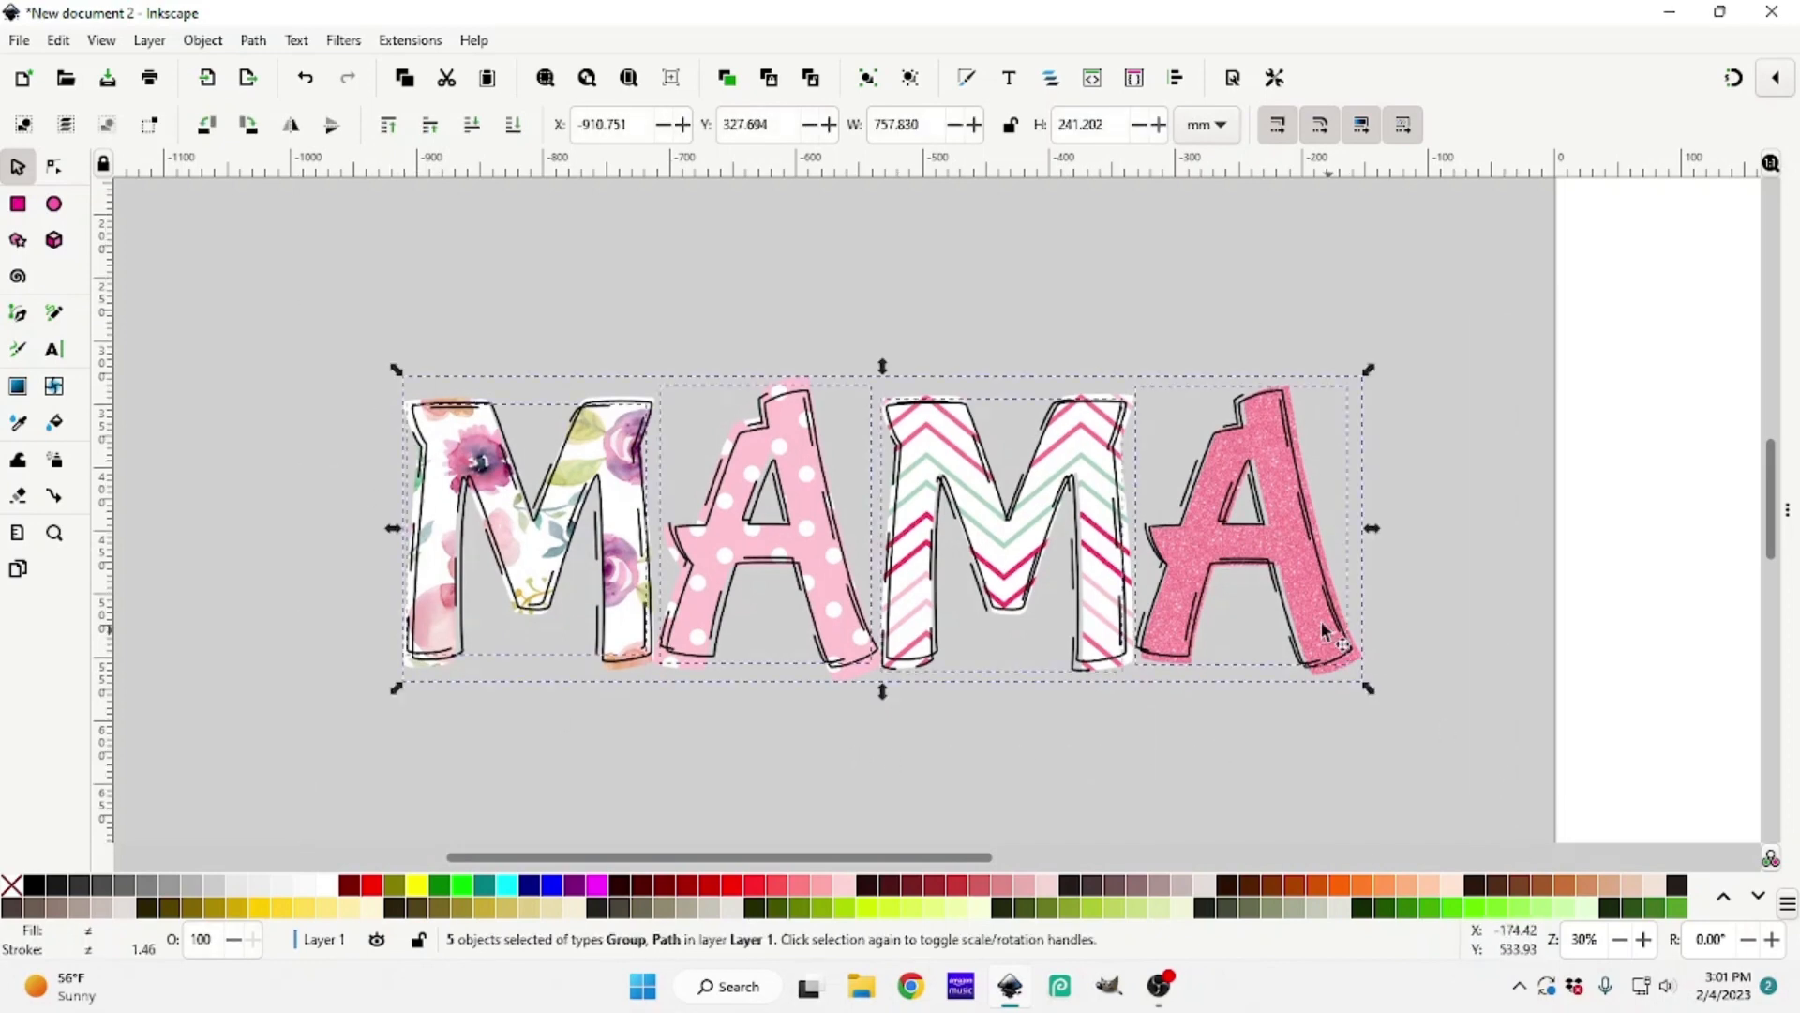
right_click(1280, 562)
click(1354, 398)
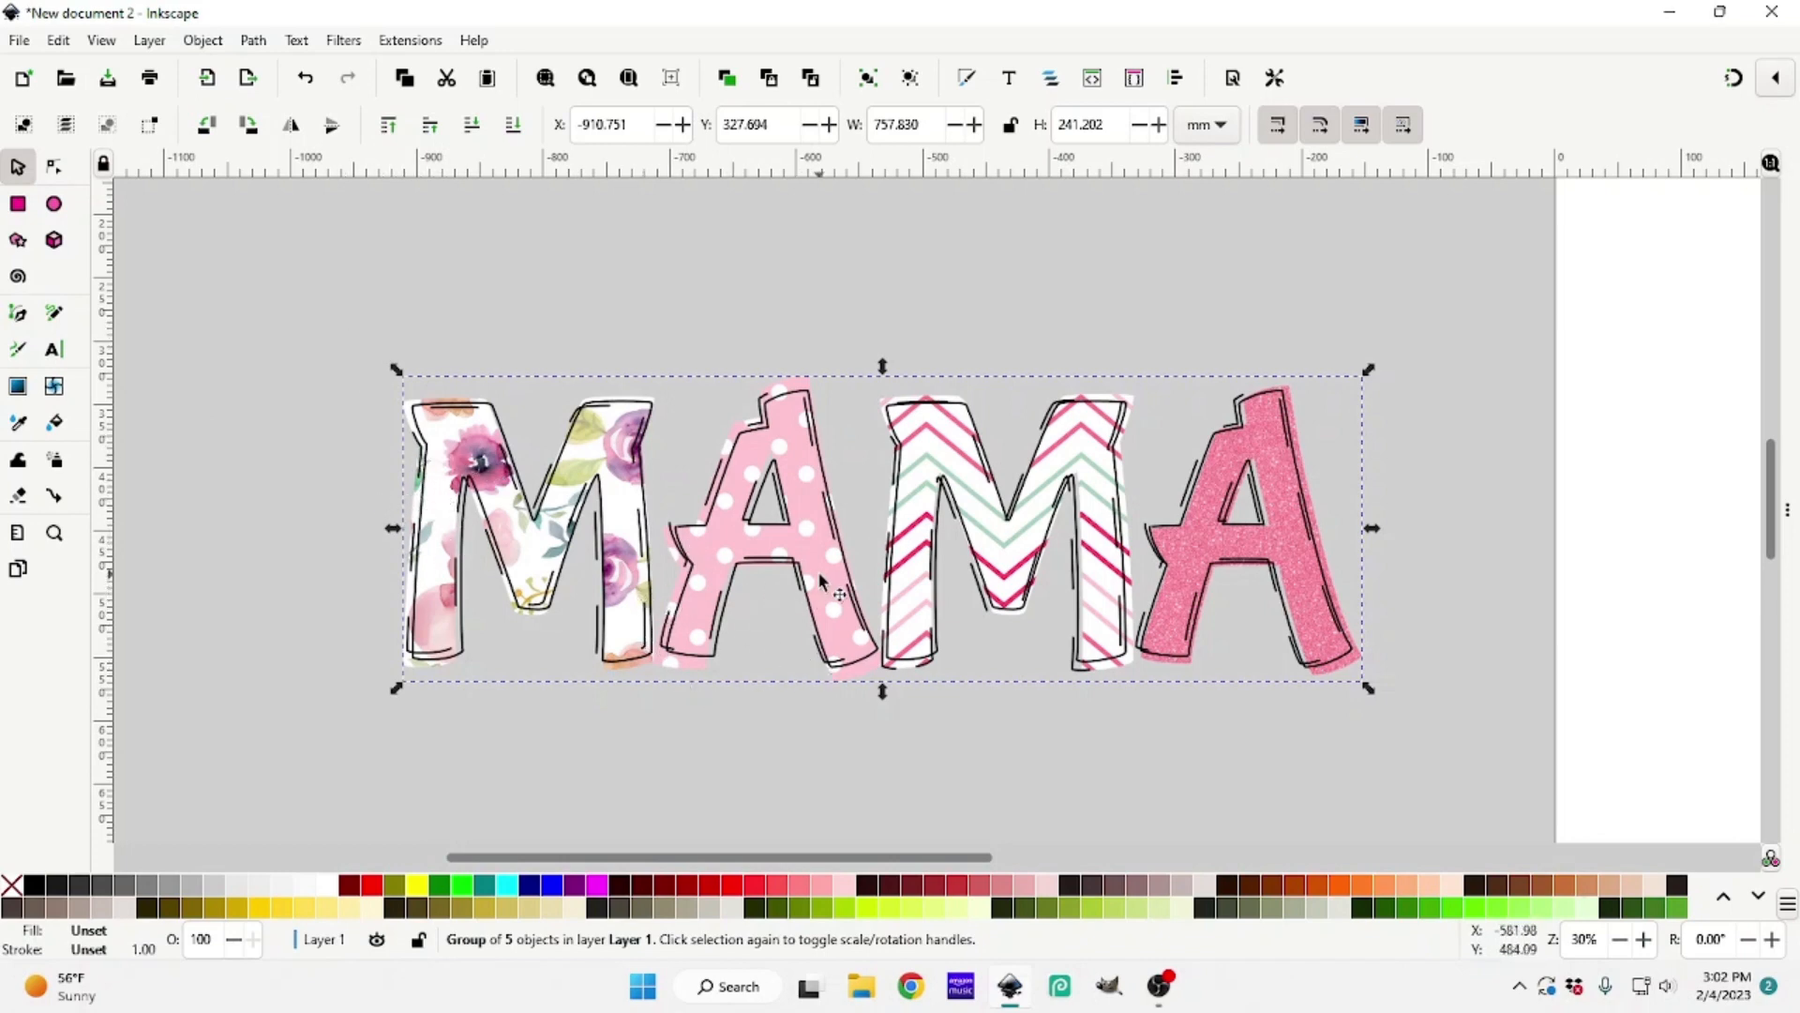
Draw two freehand test squiggles with the Pencil tool in the empty area beside the floral M
click(56, 317)
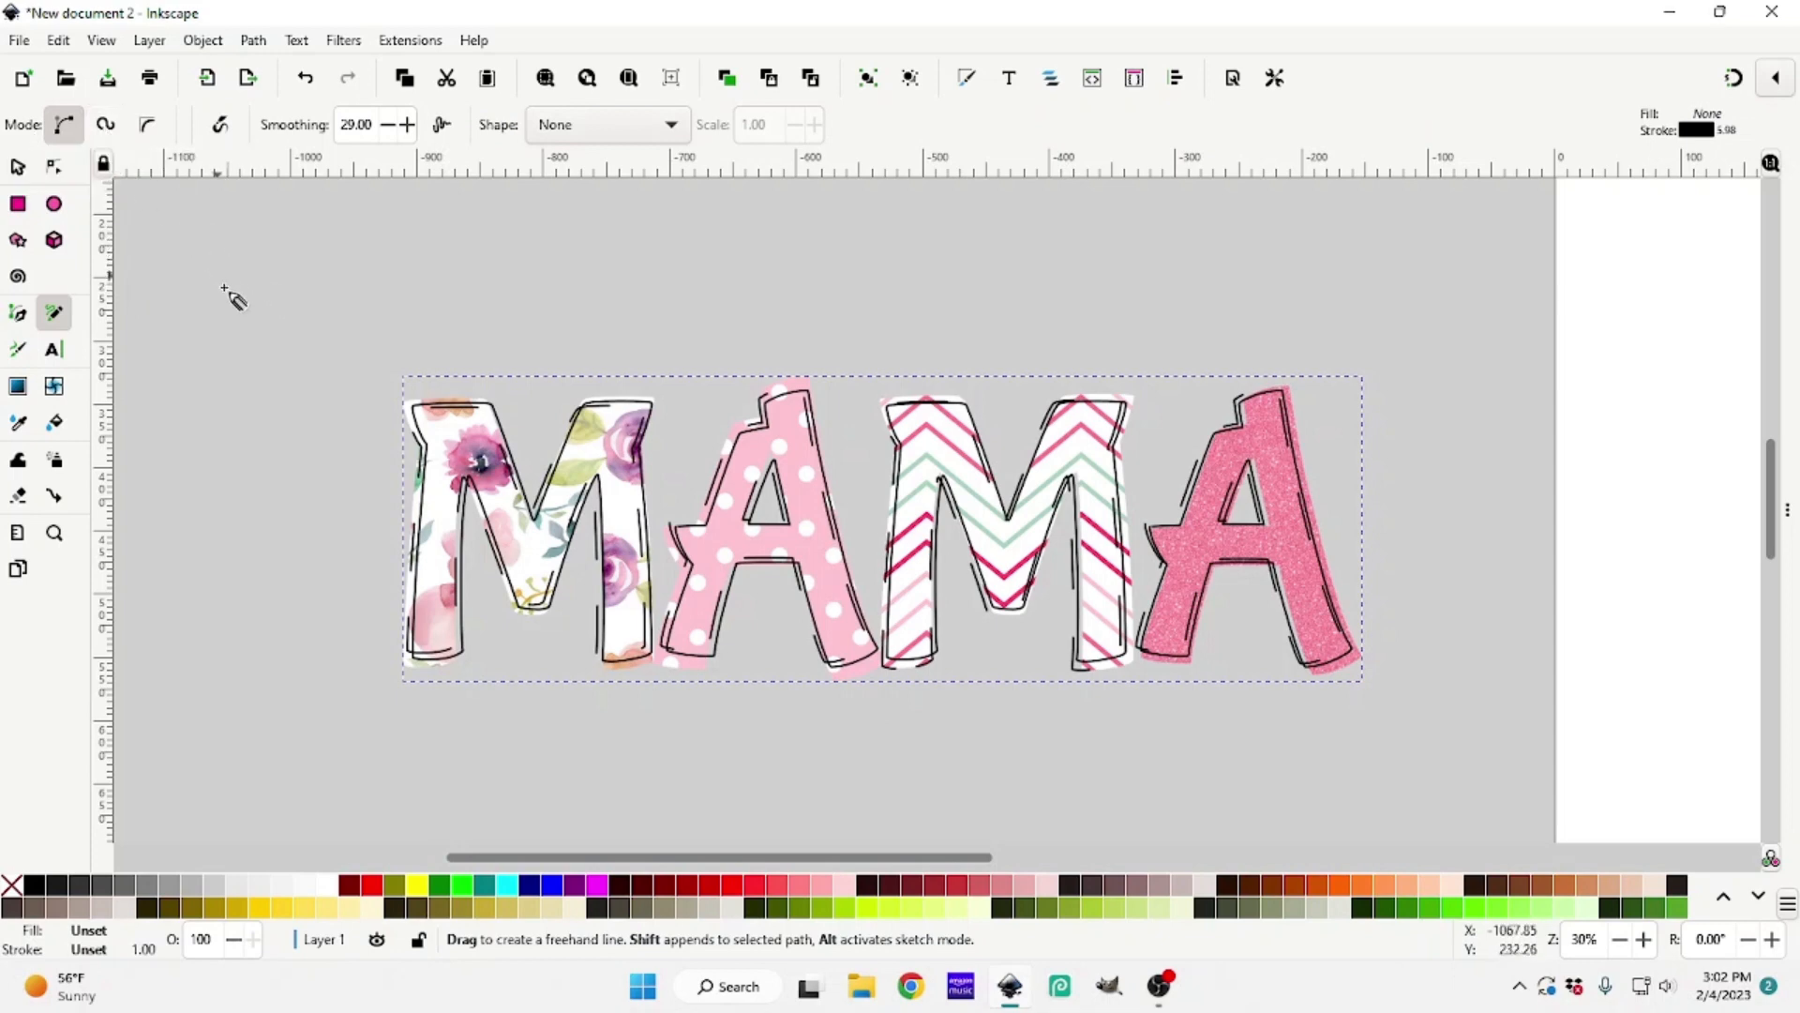
drag(222, 286, 261, 309)
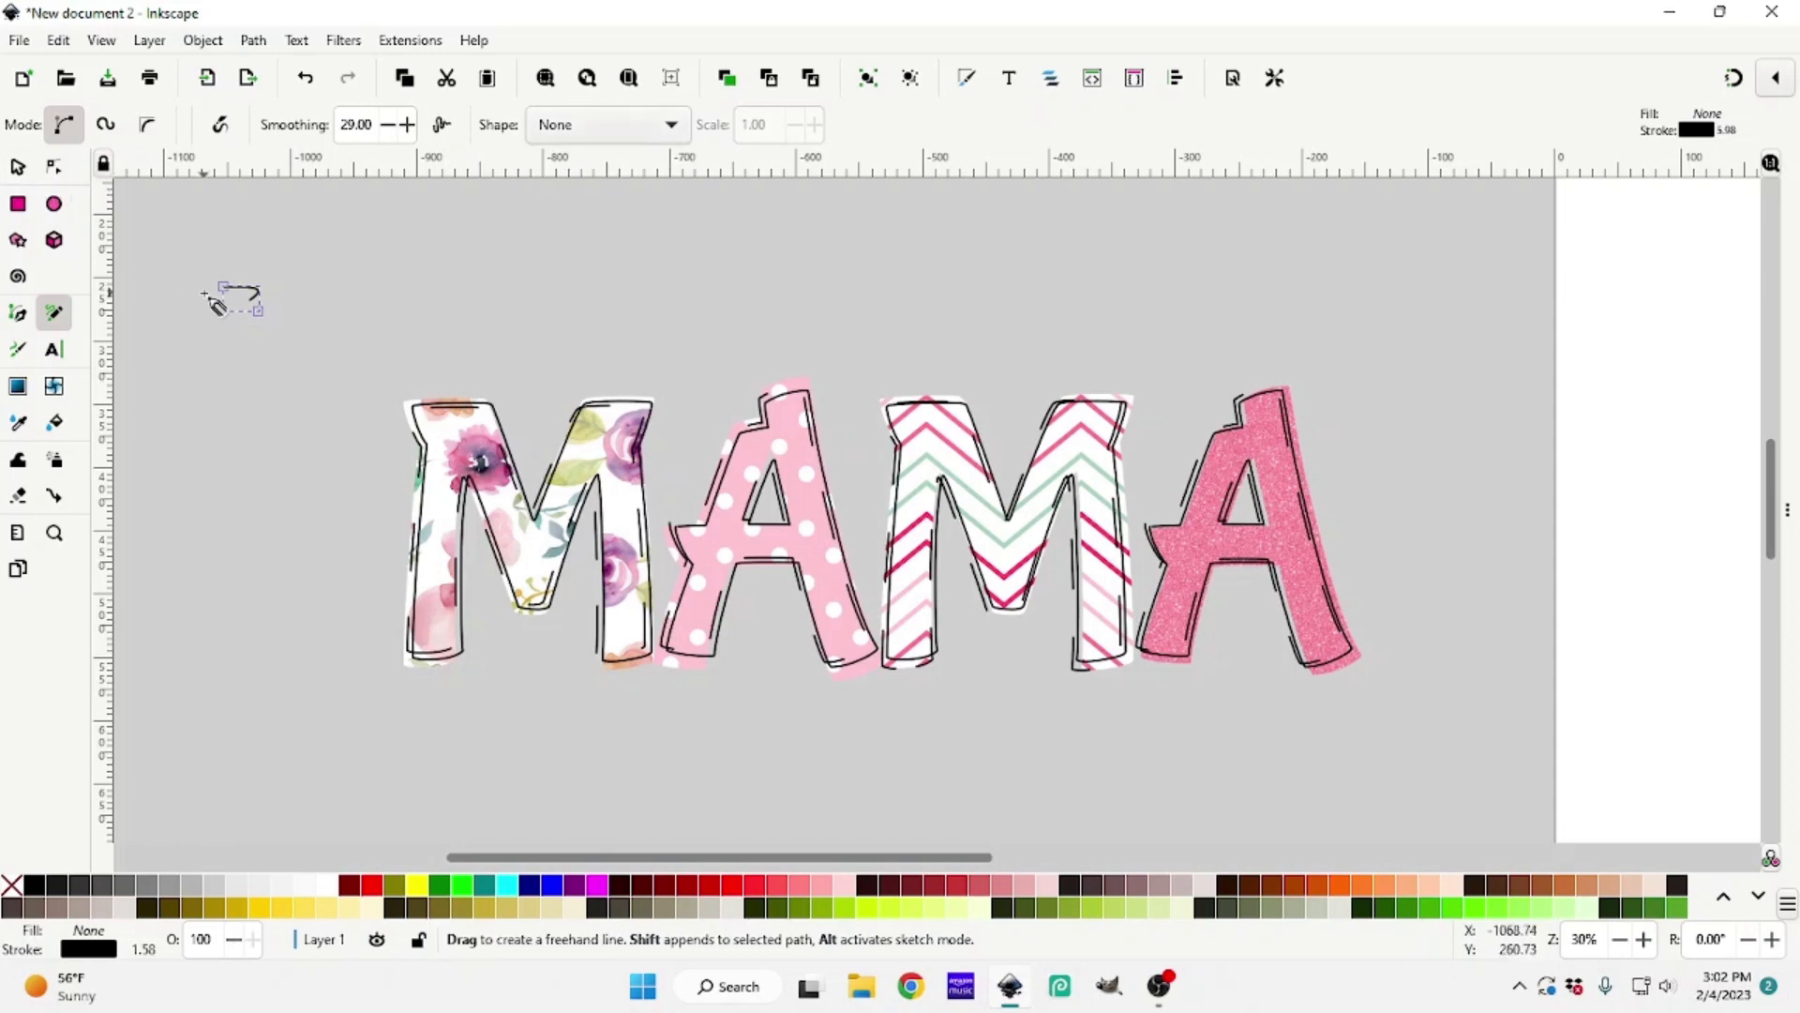
mouse_move(234, 359)
mouse_down()
mouse_move(258, 373)
mouse_move(234, 461)
mouse_move(272, 464)
mouse_up()
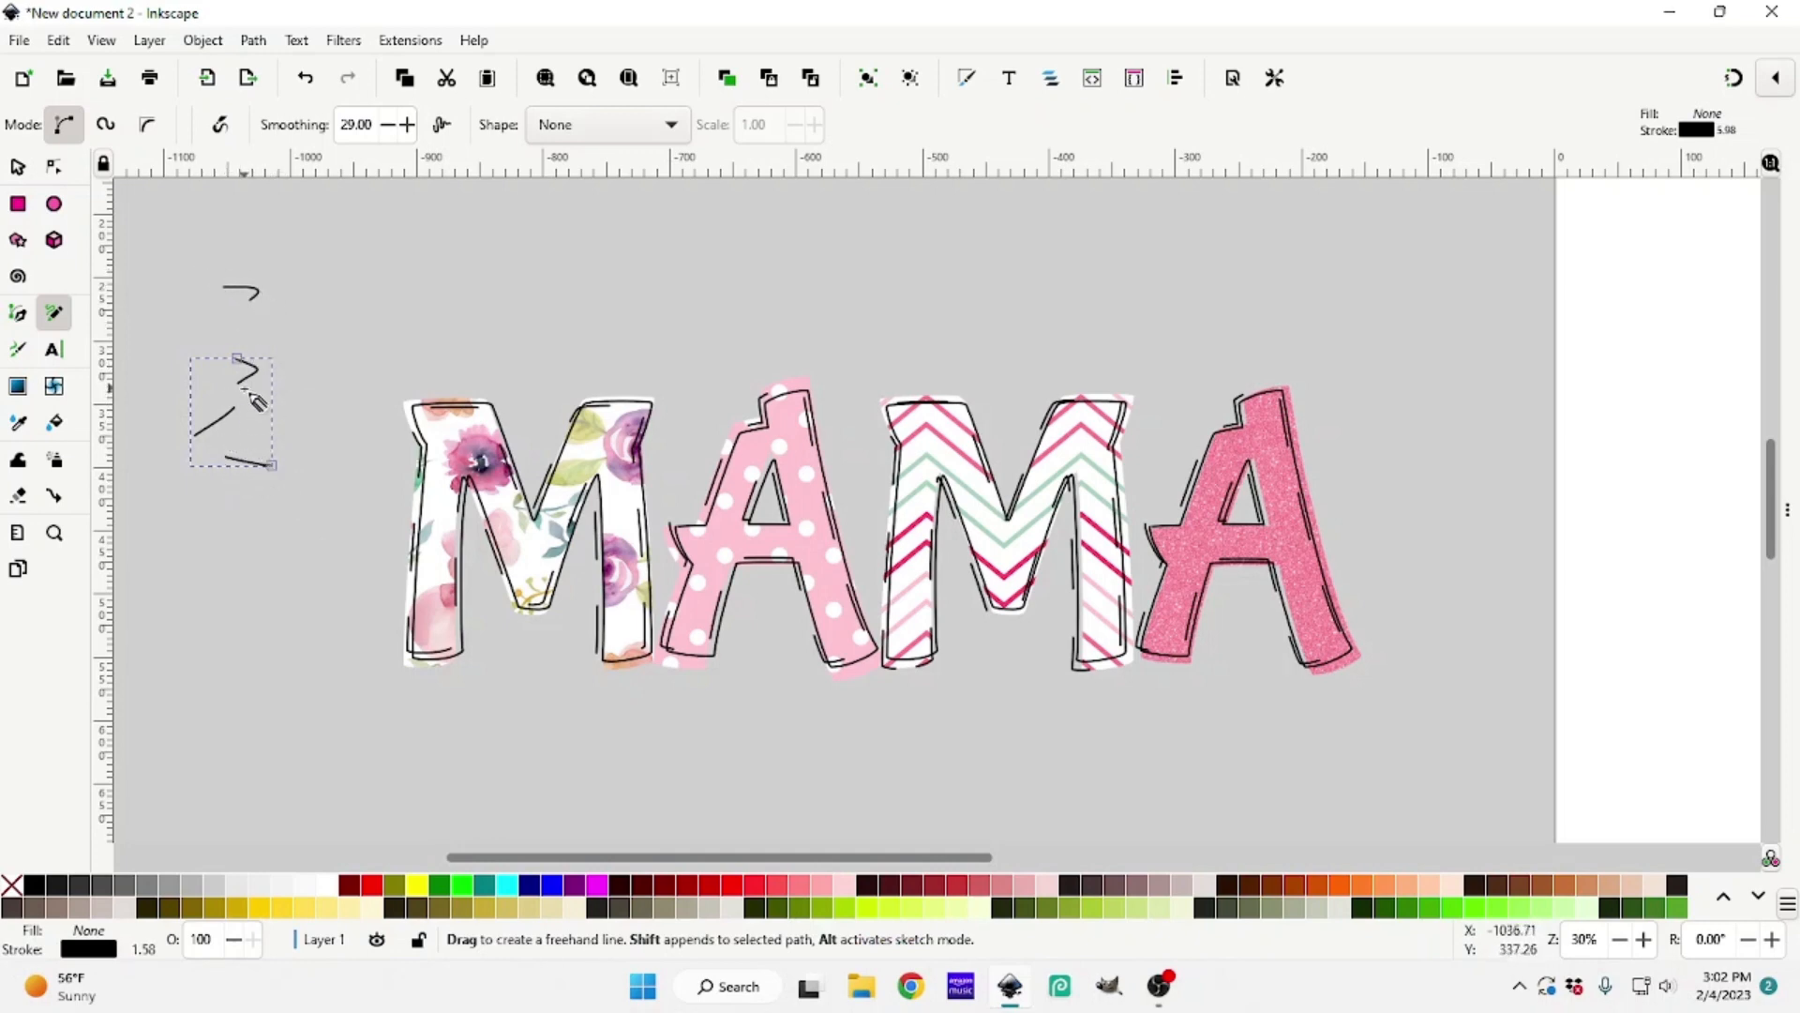
Set the larger squiggle's stroke dash pattern to a solid continuous line
drag(1782, 509, 1552, 491)
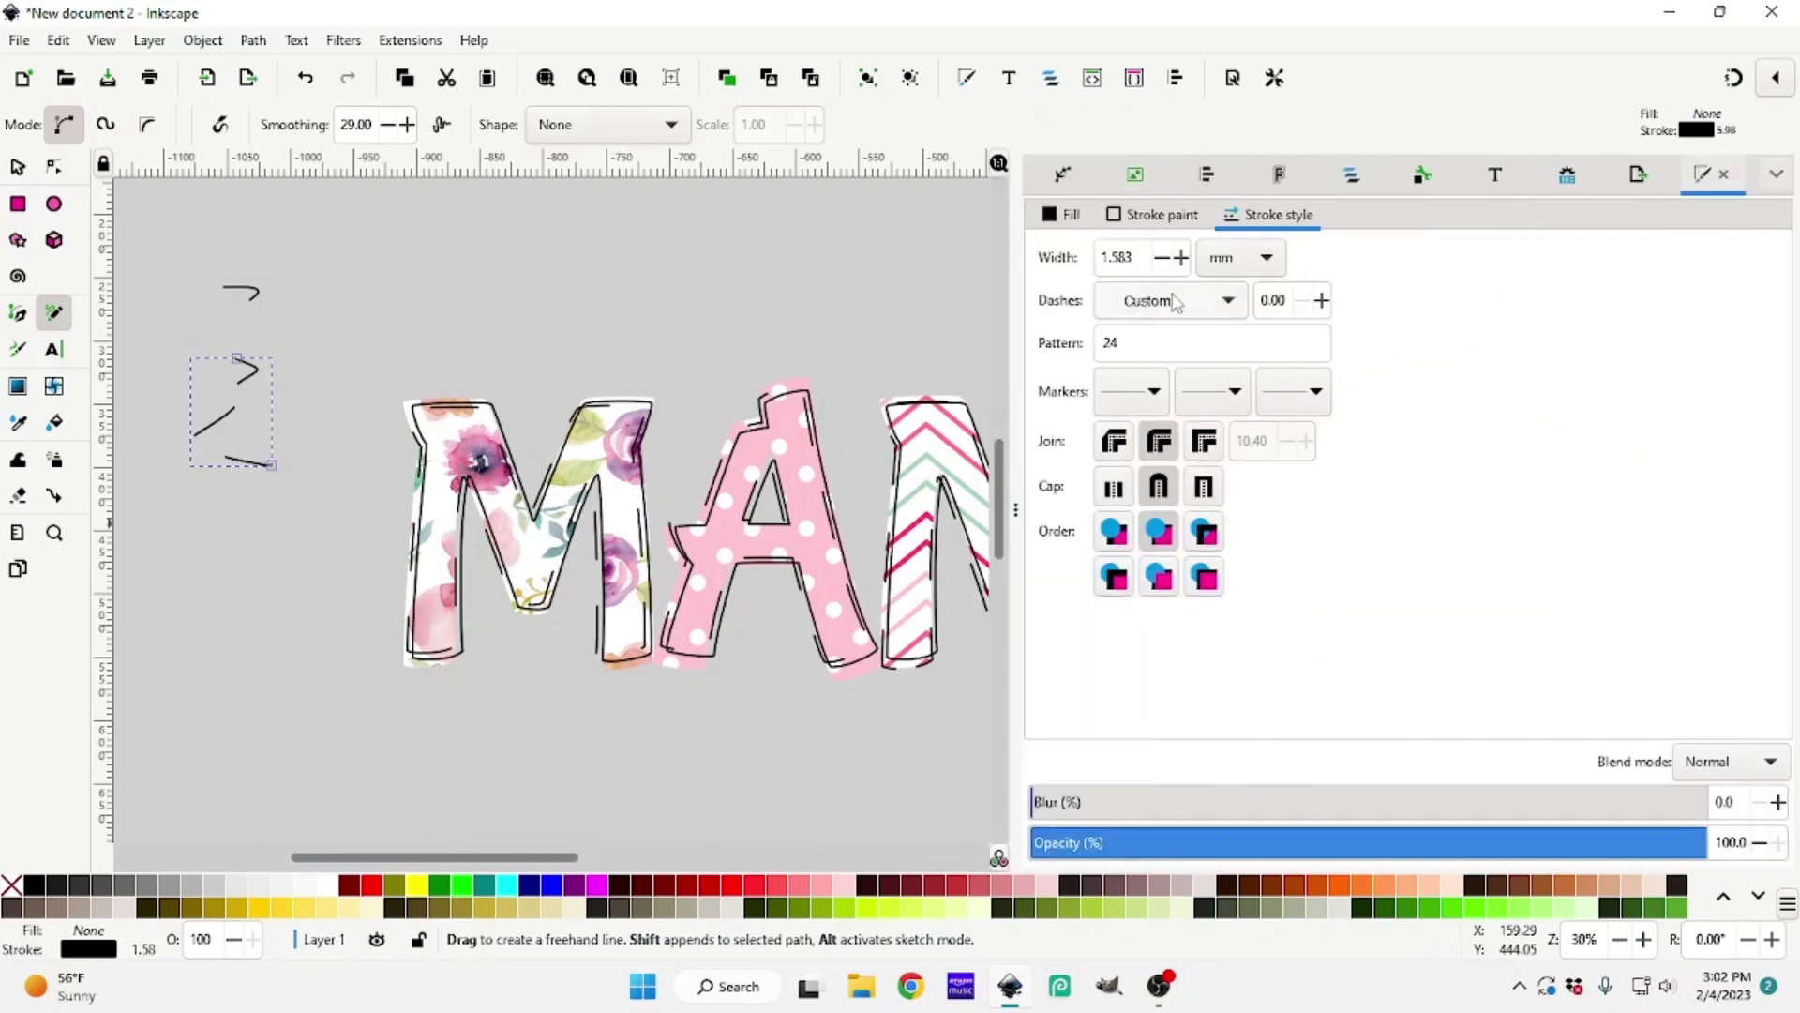
click(1234, 309)
click(1207, 340)
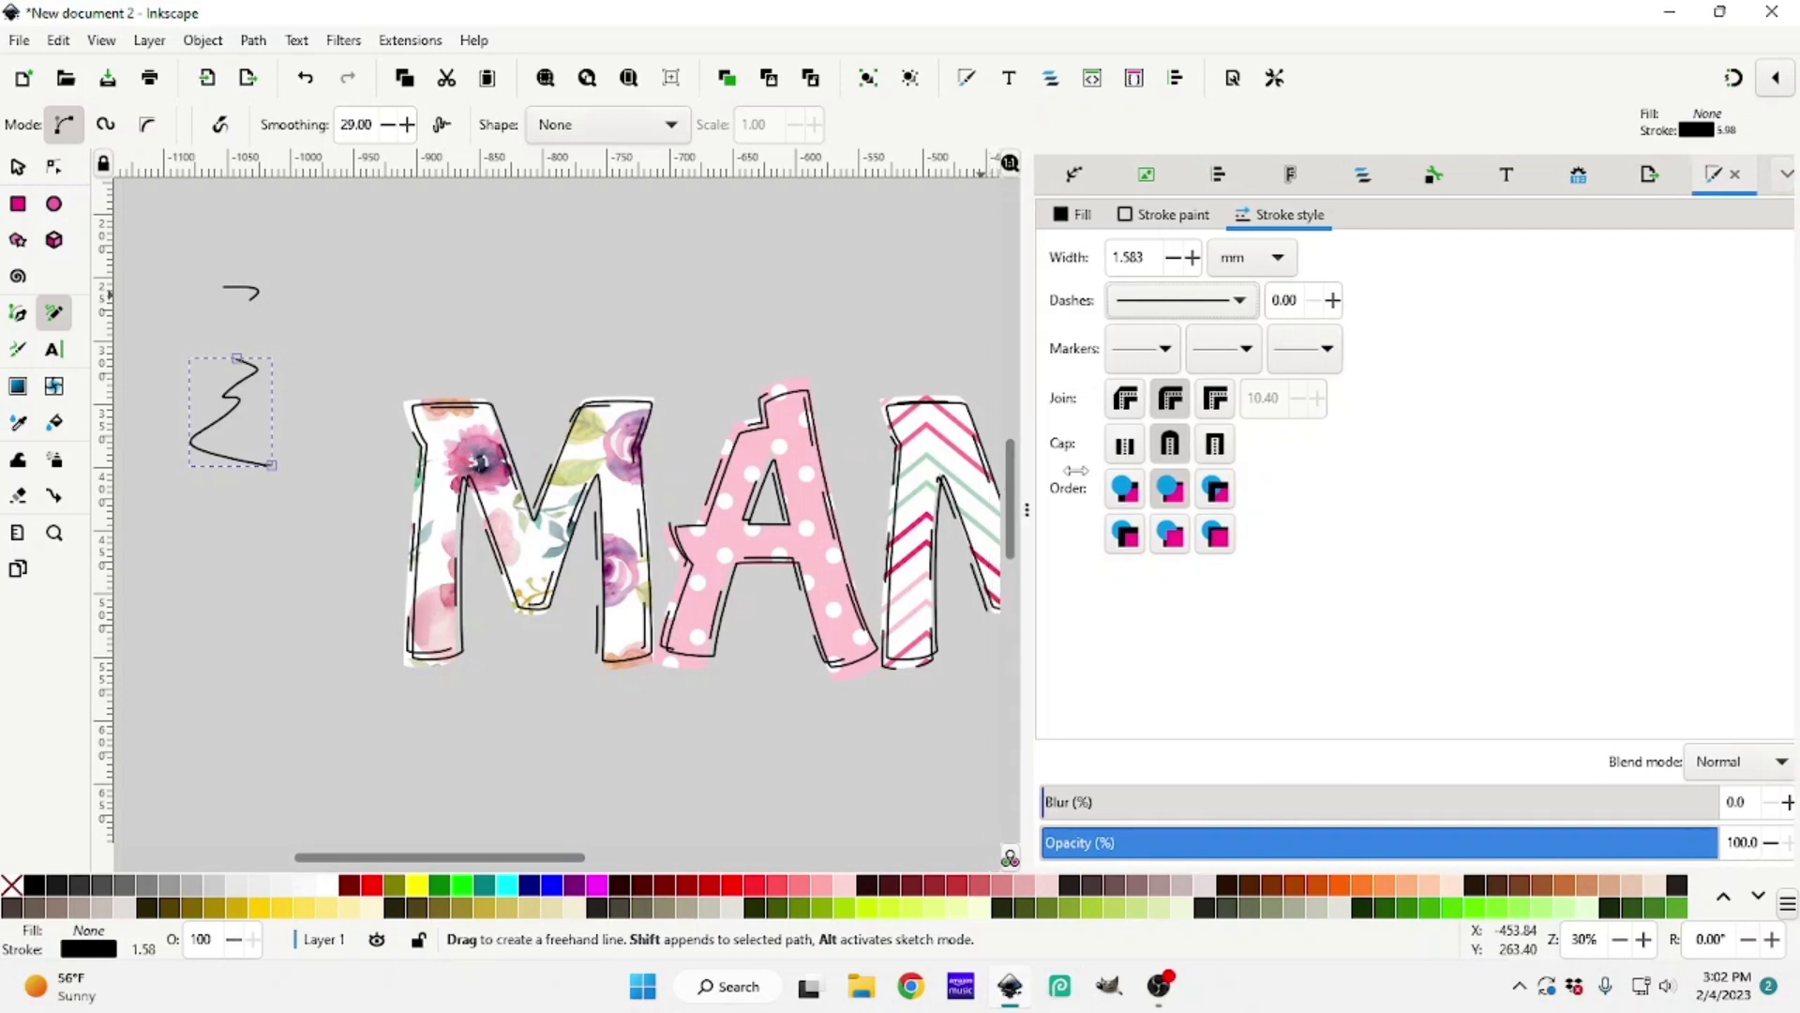
click(1206, 309)
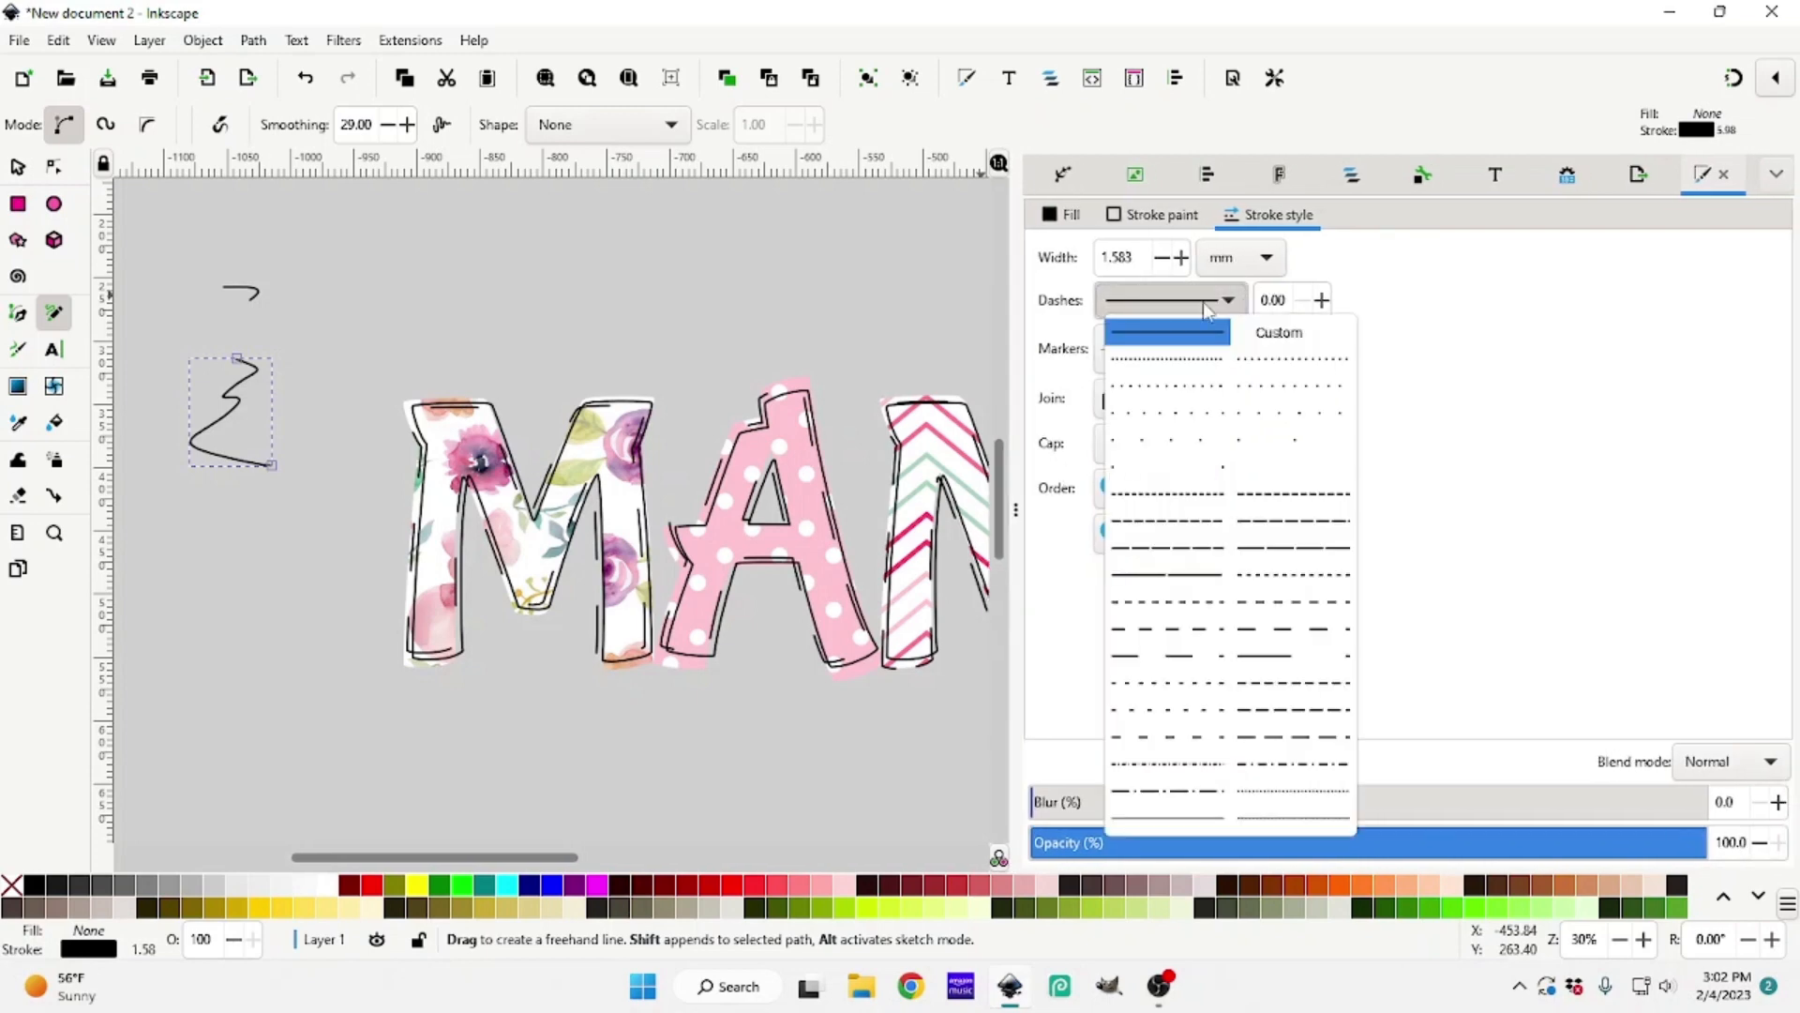
click(1208, 346)
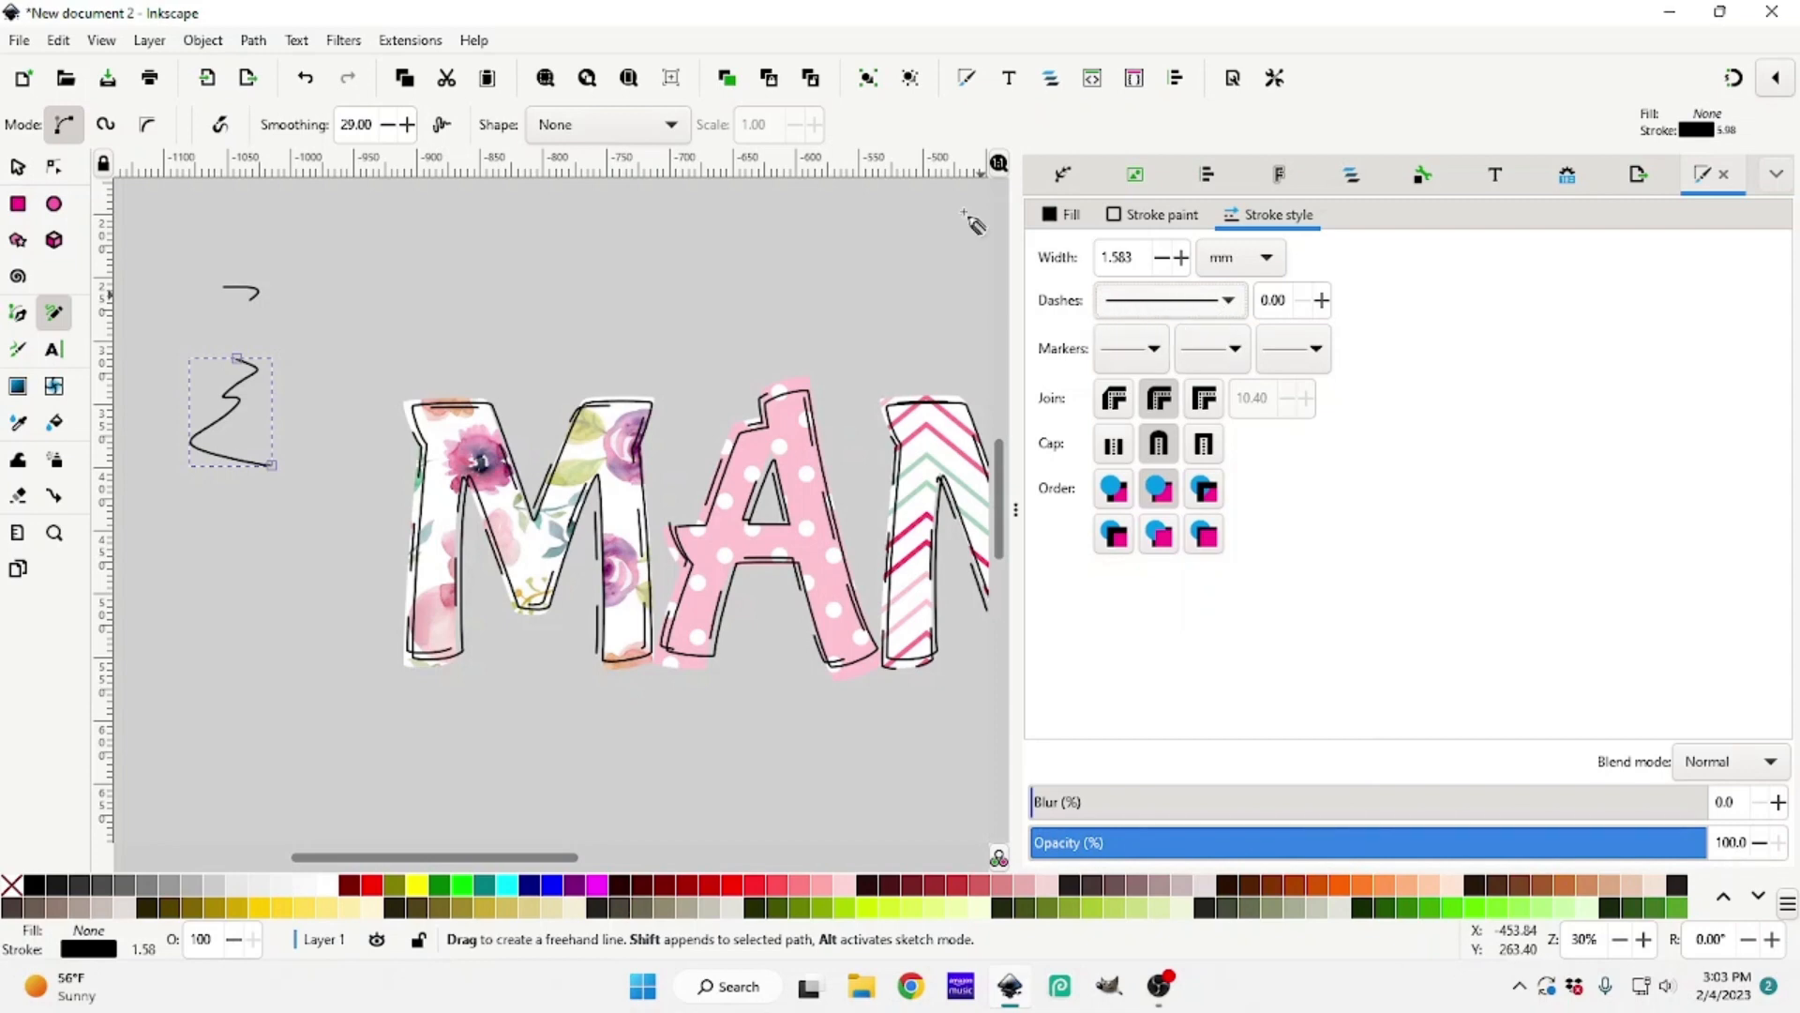
drag(1018, 349, 1793, 412)
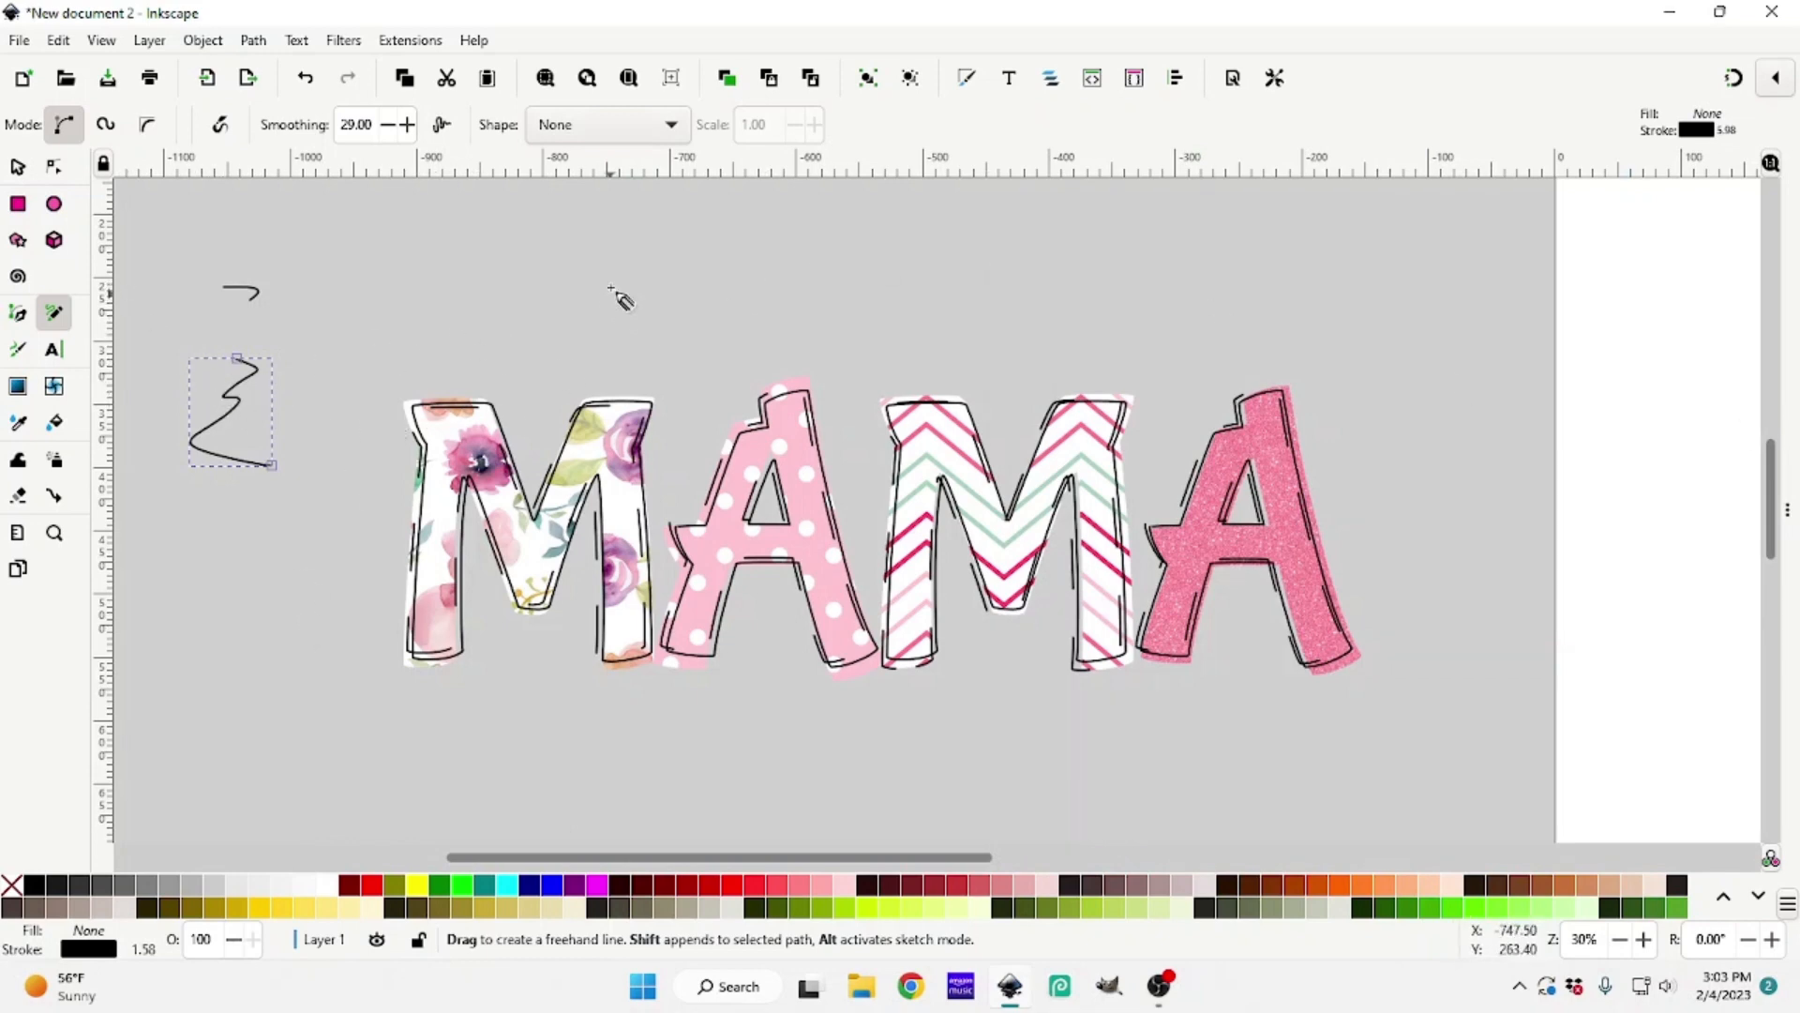
Draw a row of five small freehand zigzag marks above the MAMA lettering
mouse_move(563, 245)
mouse_down()
mouse_move(581, 252)
mouse_move(555, 295)
mouse_move(598, 303)
mouse_up()
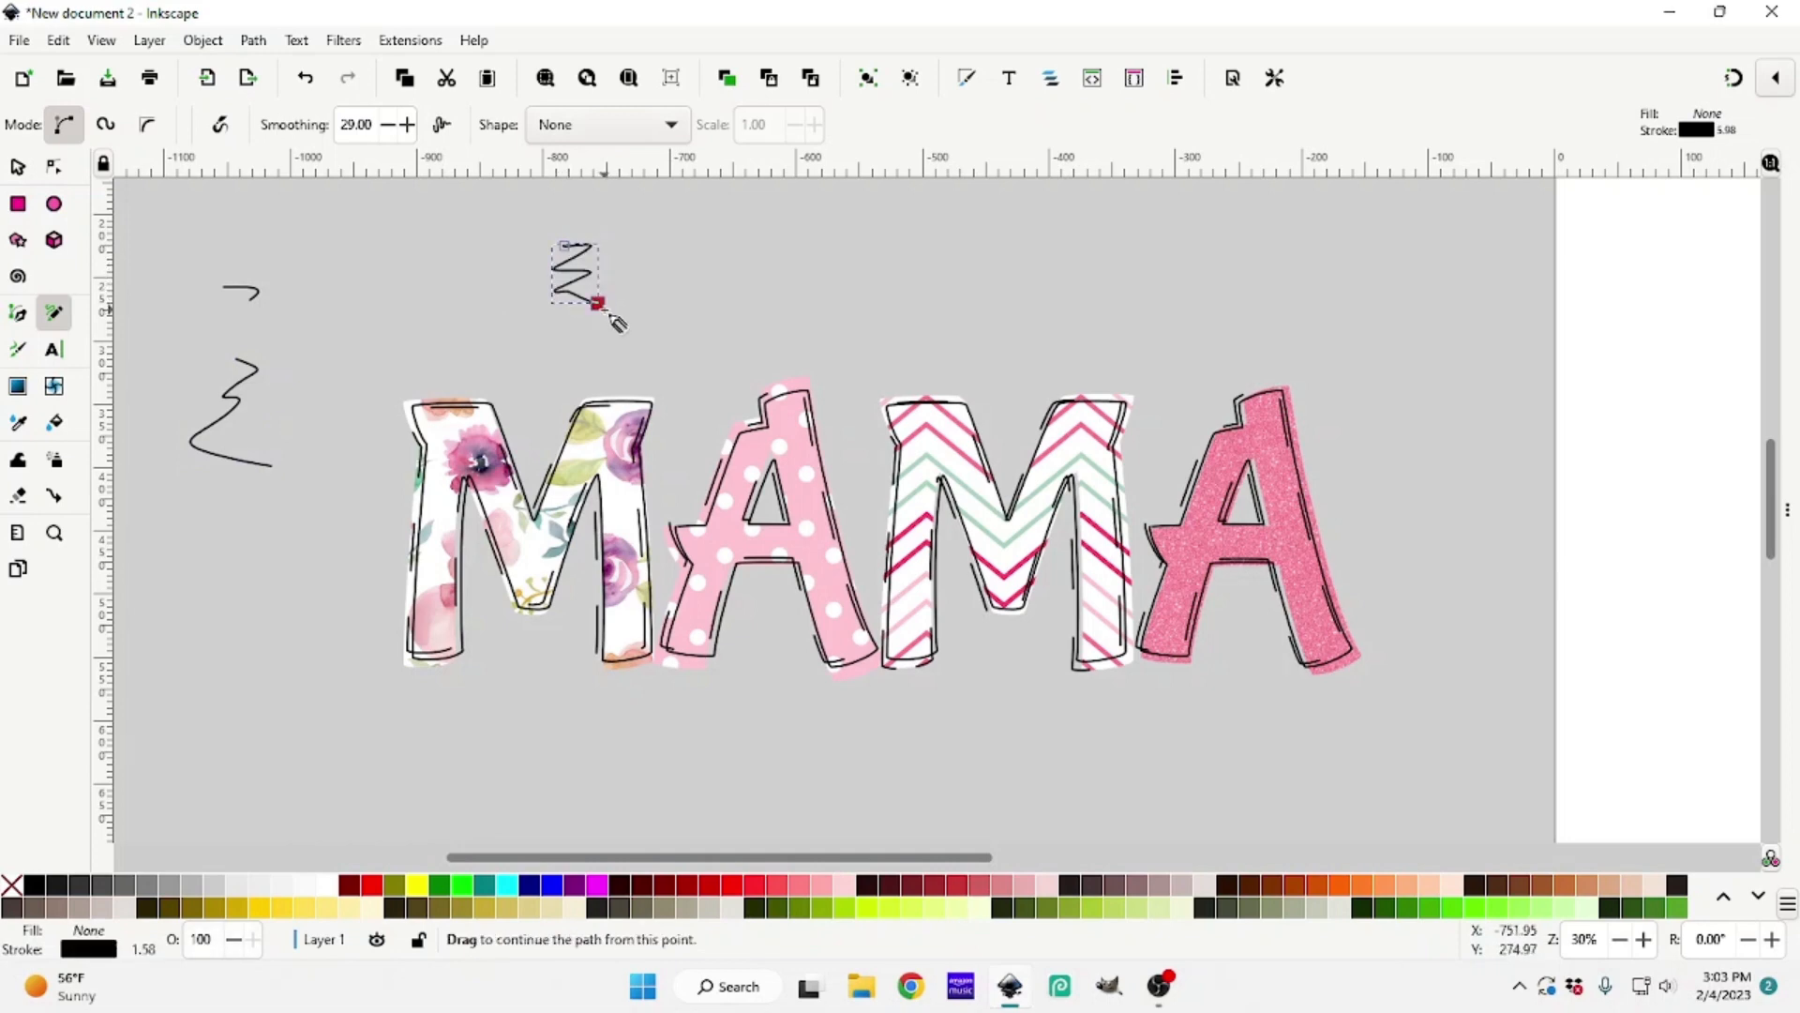
mouse_move(741, 248)
mouse_down()
mouse_move(750, 274)
mouse_move(730, 288)
mouse_move(758, 307)
mouse_up()
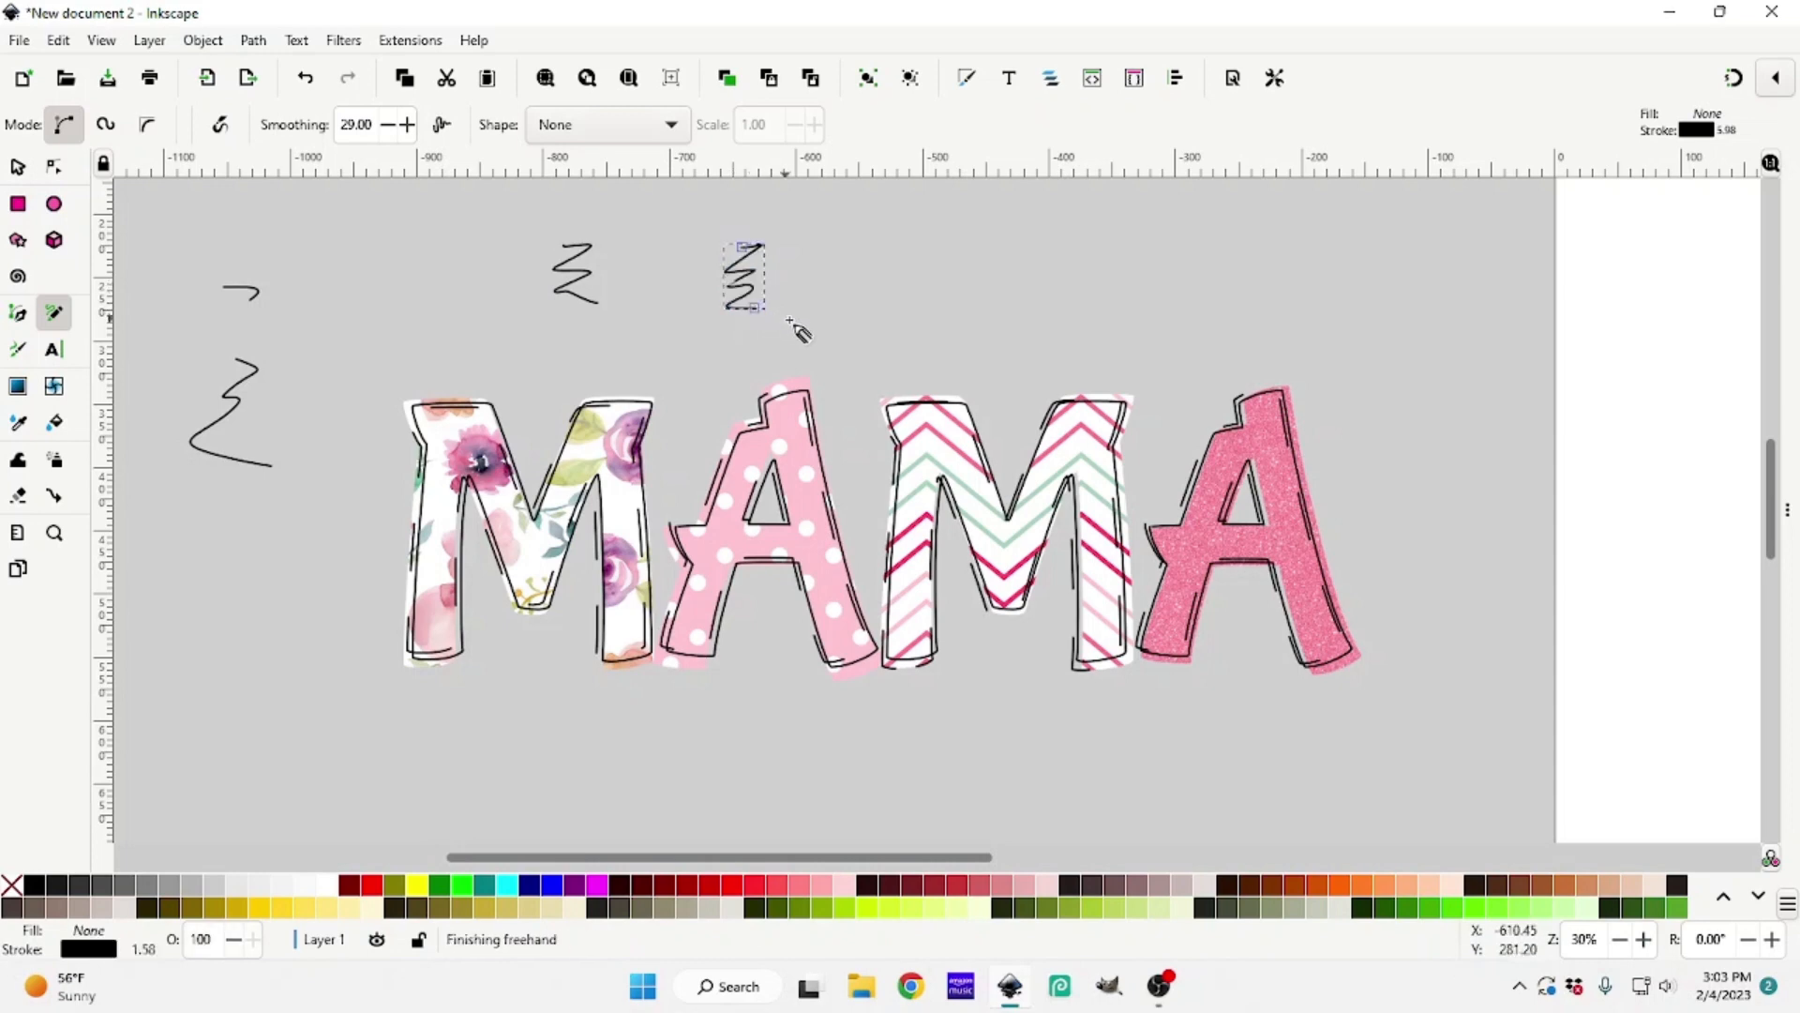
mouse_move(852, 242)
mouse_down()
mouse_move(897, 241)
mouse_move(872, 264)
mouse_move(900, 263)
mouse_move(851, 310)
mouse_move(904, 310)
mouse_up()
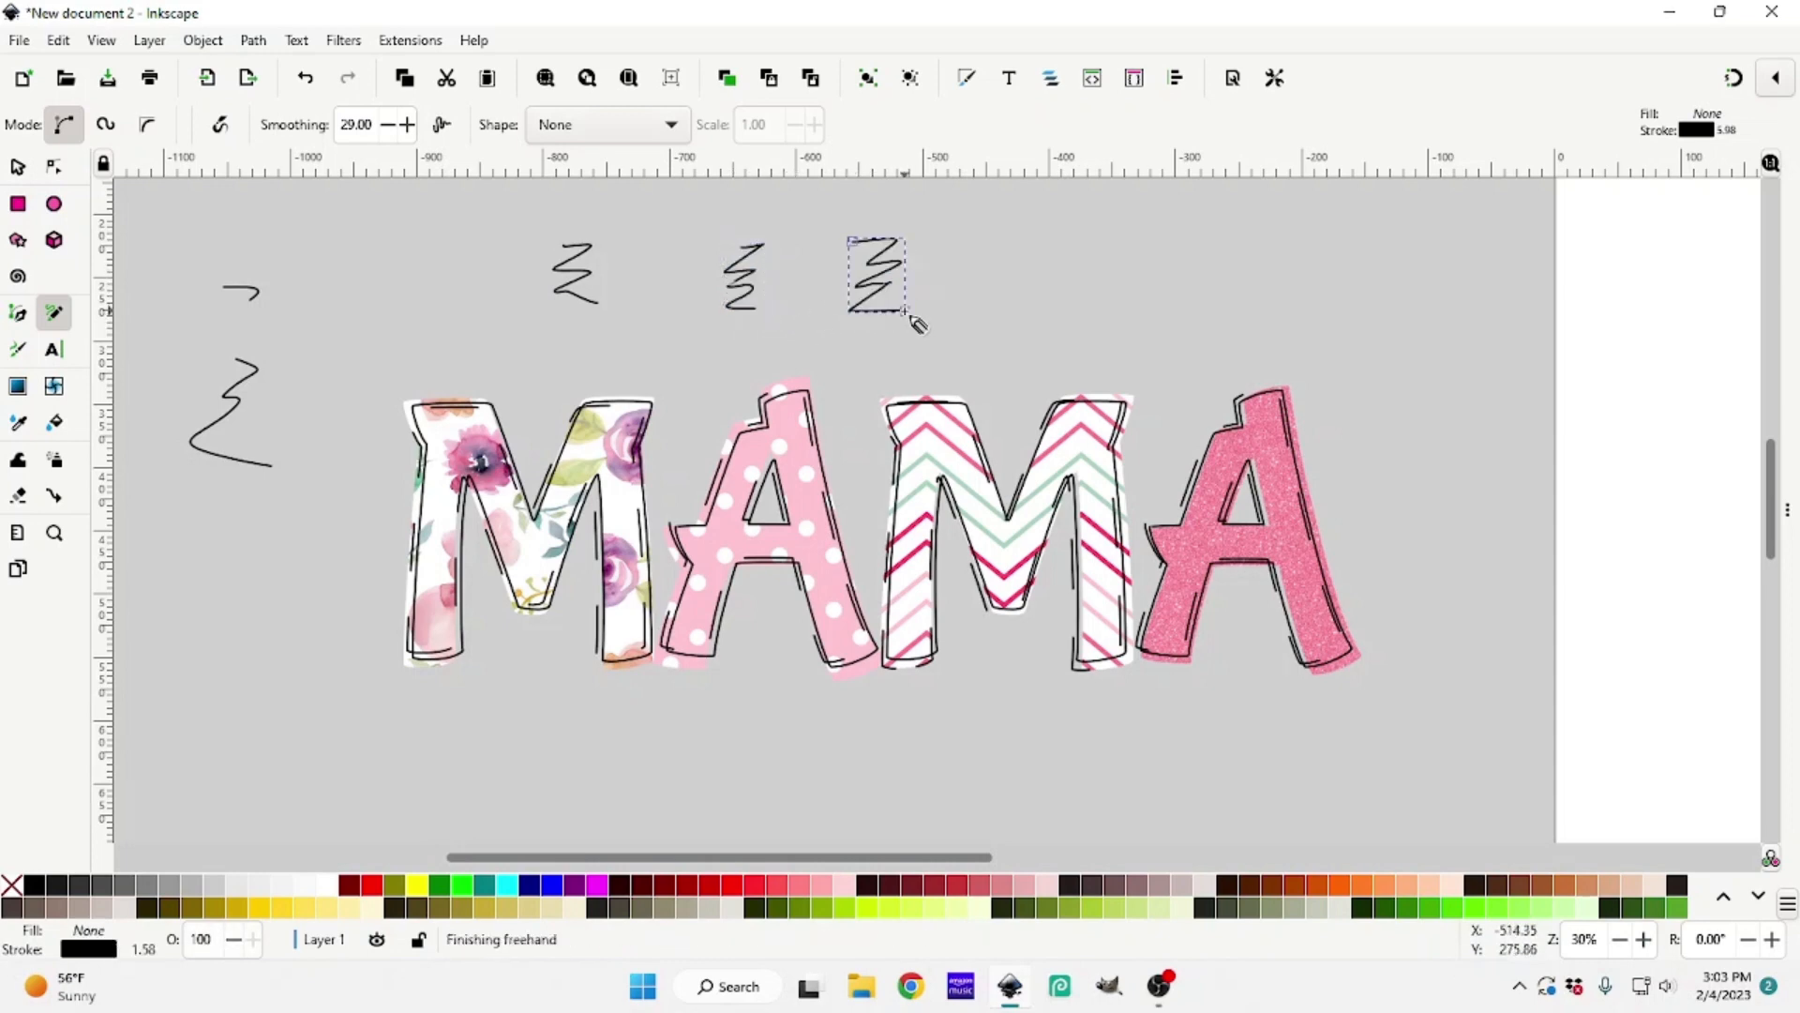
mouse_move(991, 256)
mouse_down()
mouse_move(1031, 289)
mouse_move(983, 317)
mouse_move(1037, 314)
mouse_up()
mouse_move(1138, 254)
mouse_down()
mouse_move(1179, 280)
mouse_move(1133, 305)
mouse_move(1184, 316)
mouse_up()
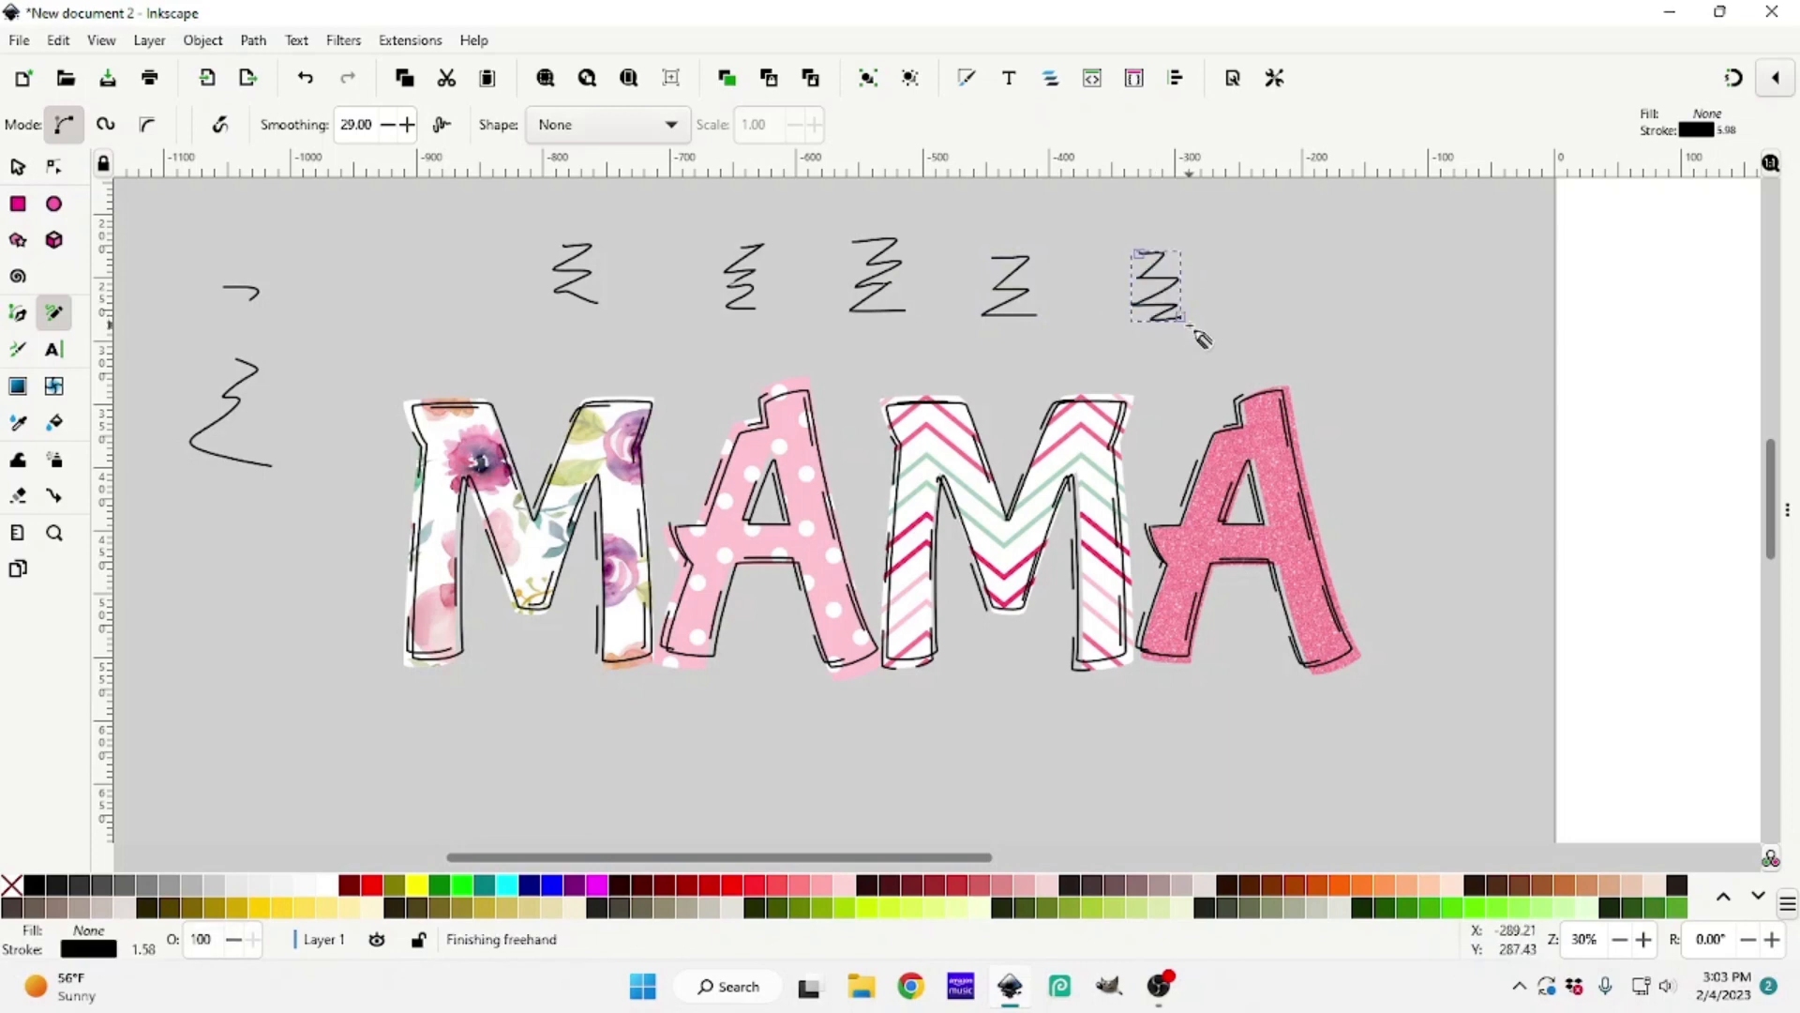
Move the last zigzag beside the floral M, scale it down to about 21 × 29 mm and rotate it slightly
click(17, 166)
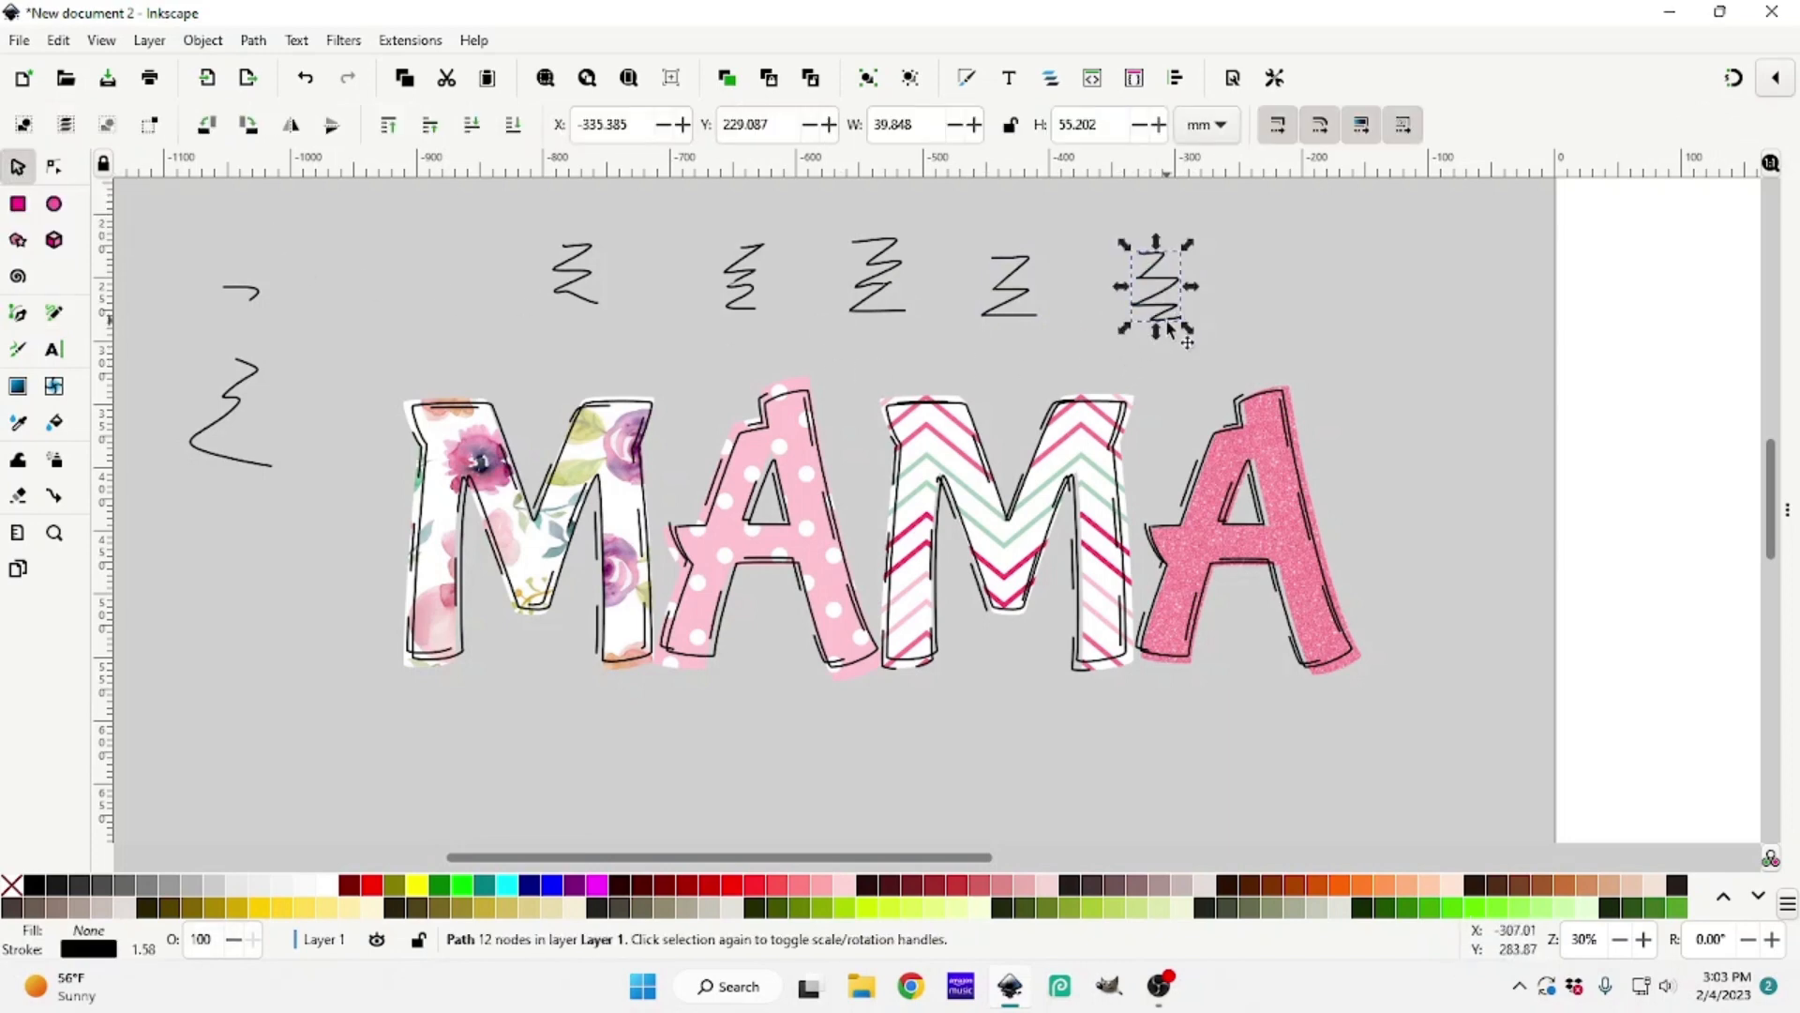
mouse_move(1158, 314)
mouse_down()
mouse_move(1082, 357)
mouse_move(464, 448)
mouse_move(352, 555)
mouse_move(337, 600)
mouse_up()
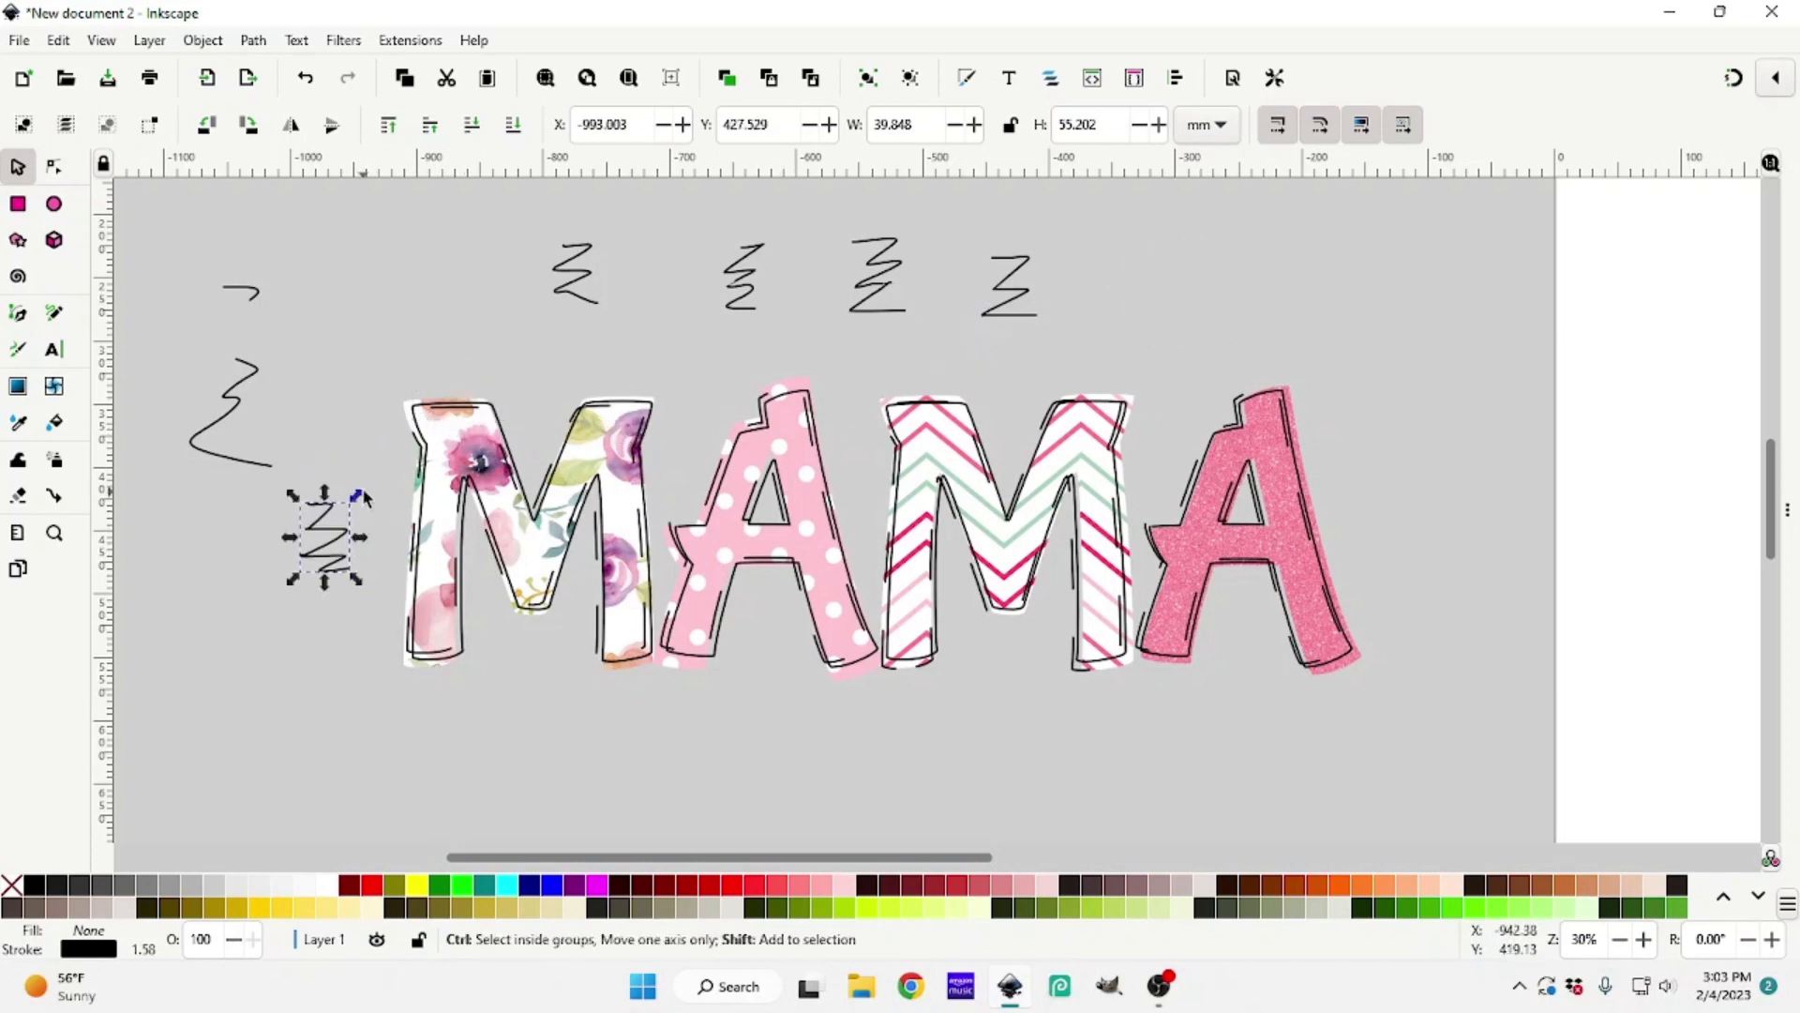
drag(359, 494, 347, 515)
click(331, 540)
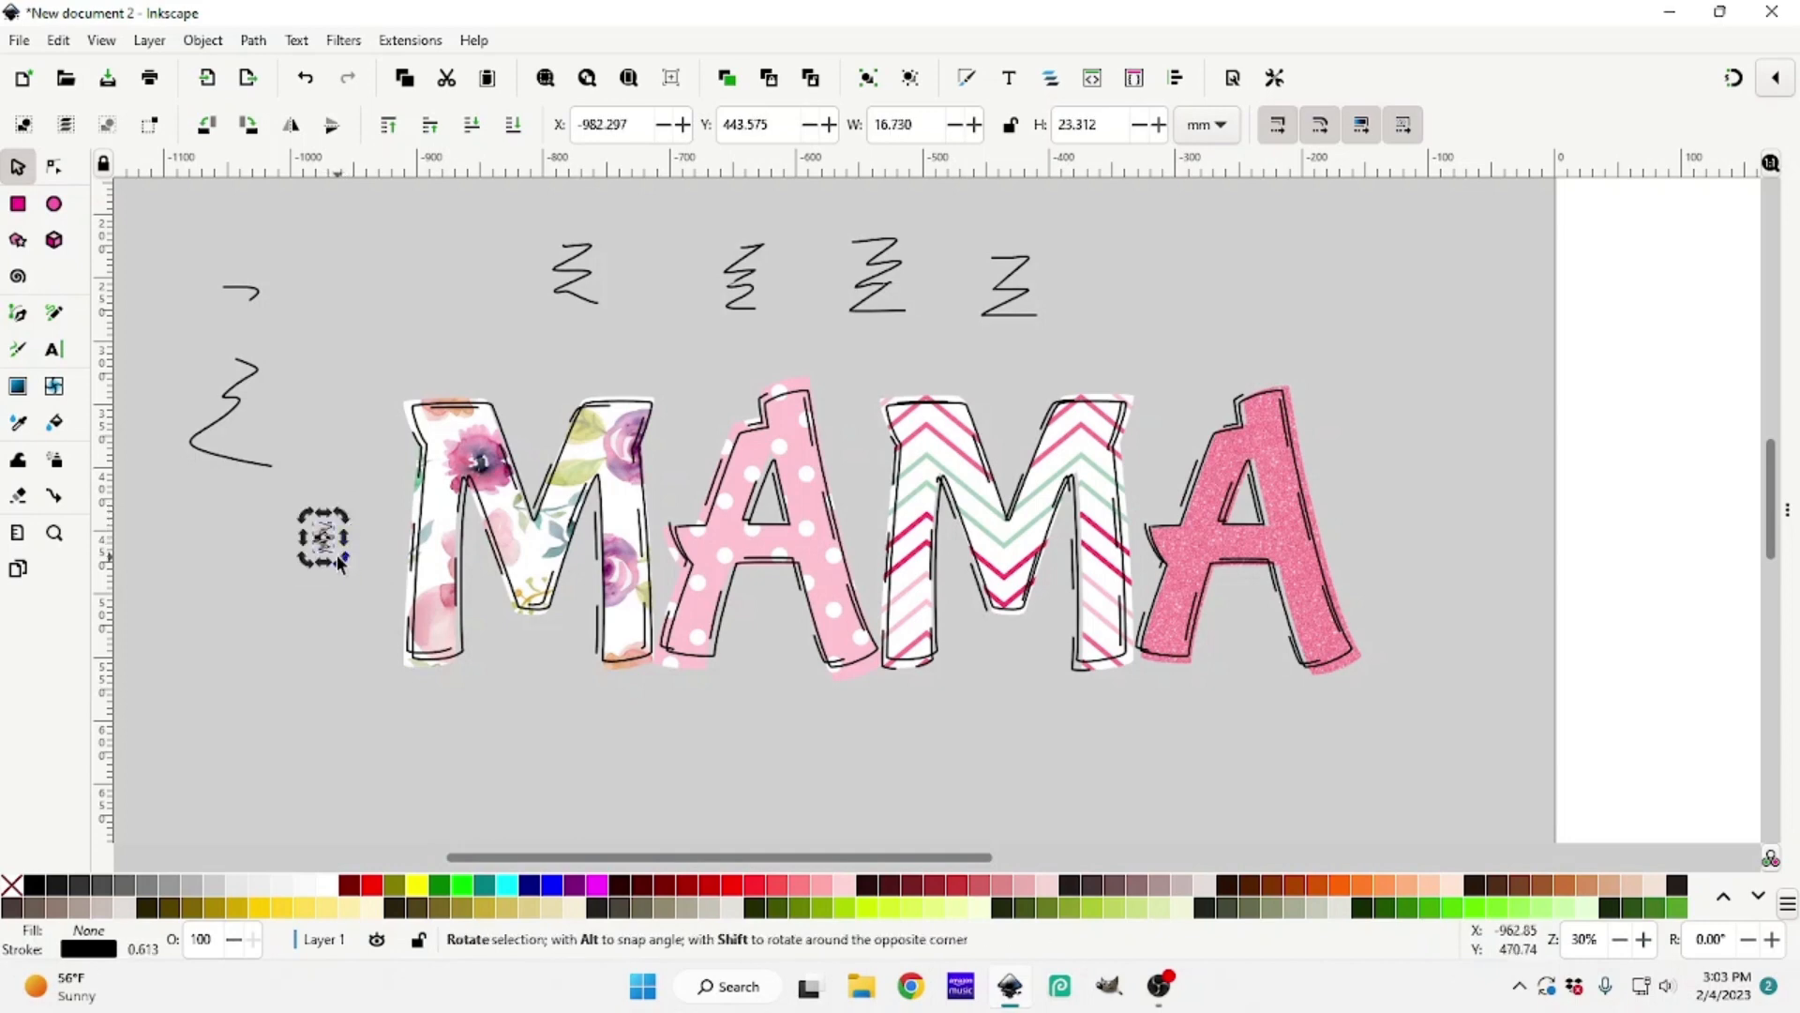
click(333, 571)
click(330, 550)
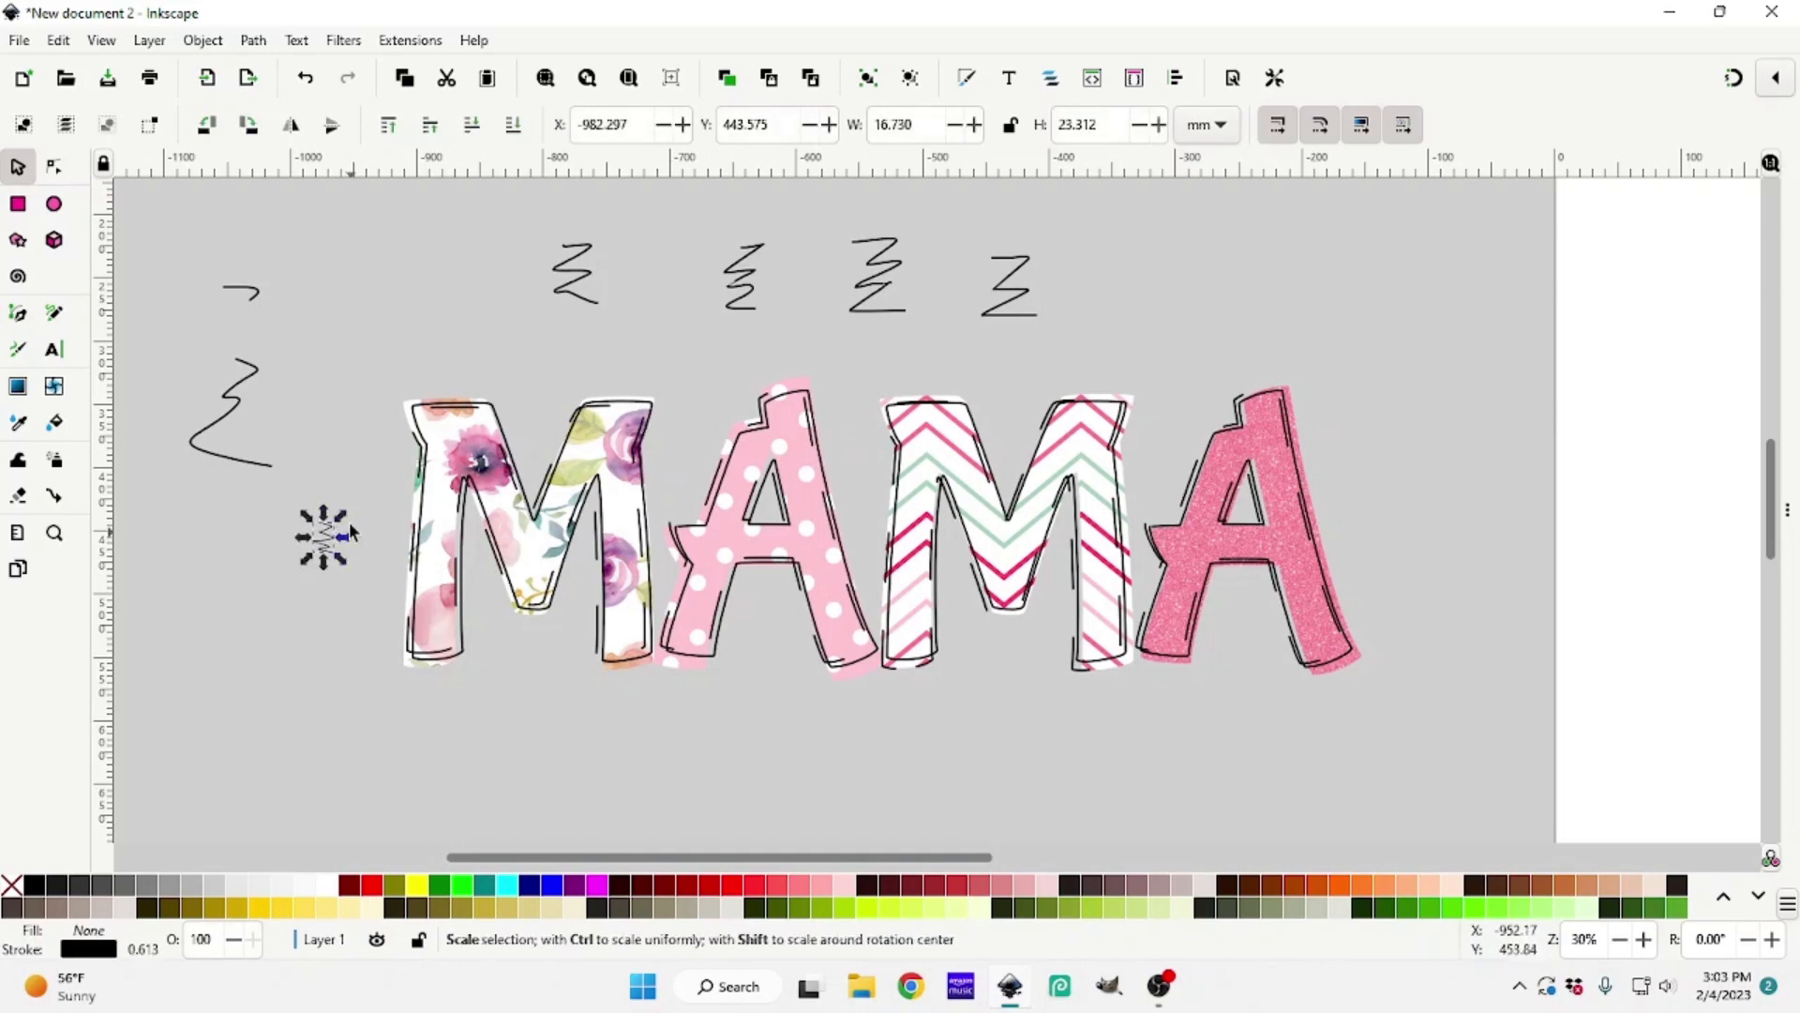
mouse_move(342, 520)
mouse_down()
mouse_move(357, 501)
mouse_move(348, 520)
mouse_up()
click(323, 539)
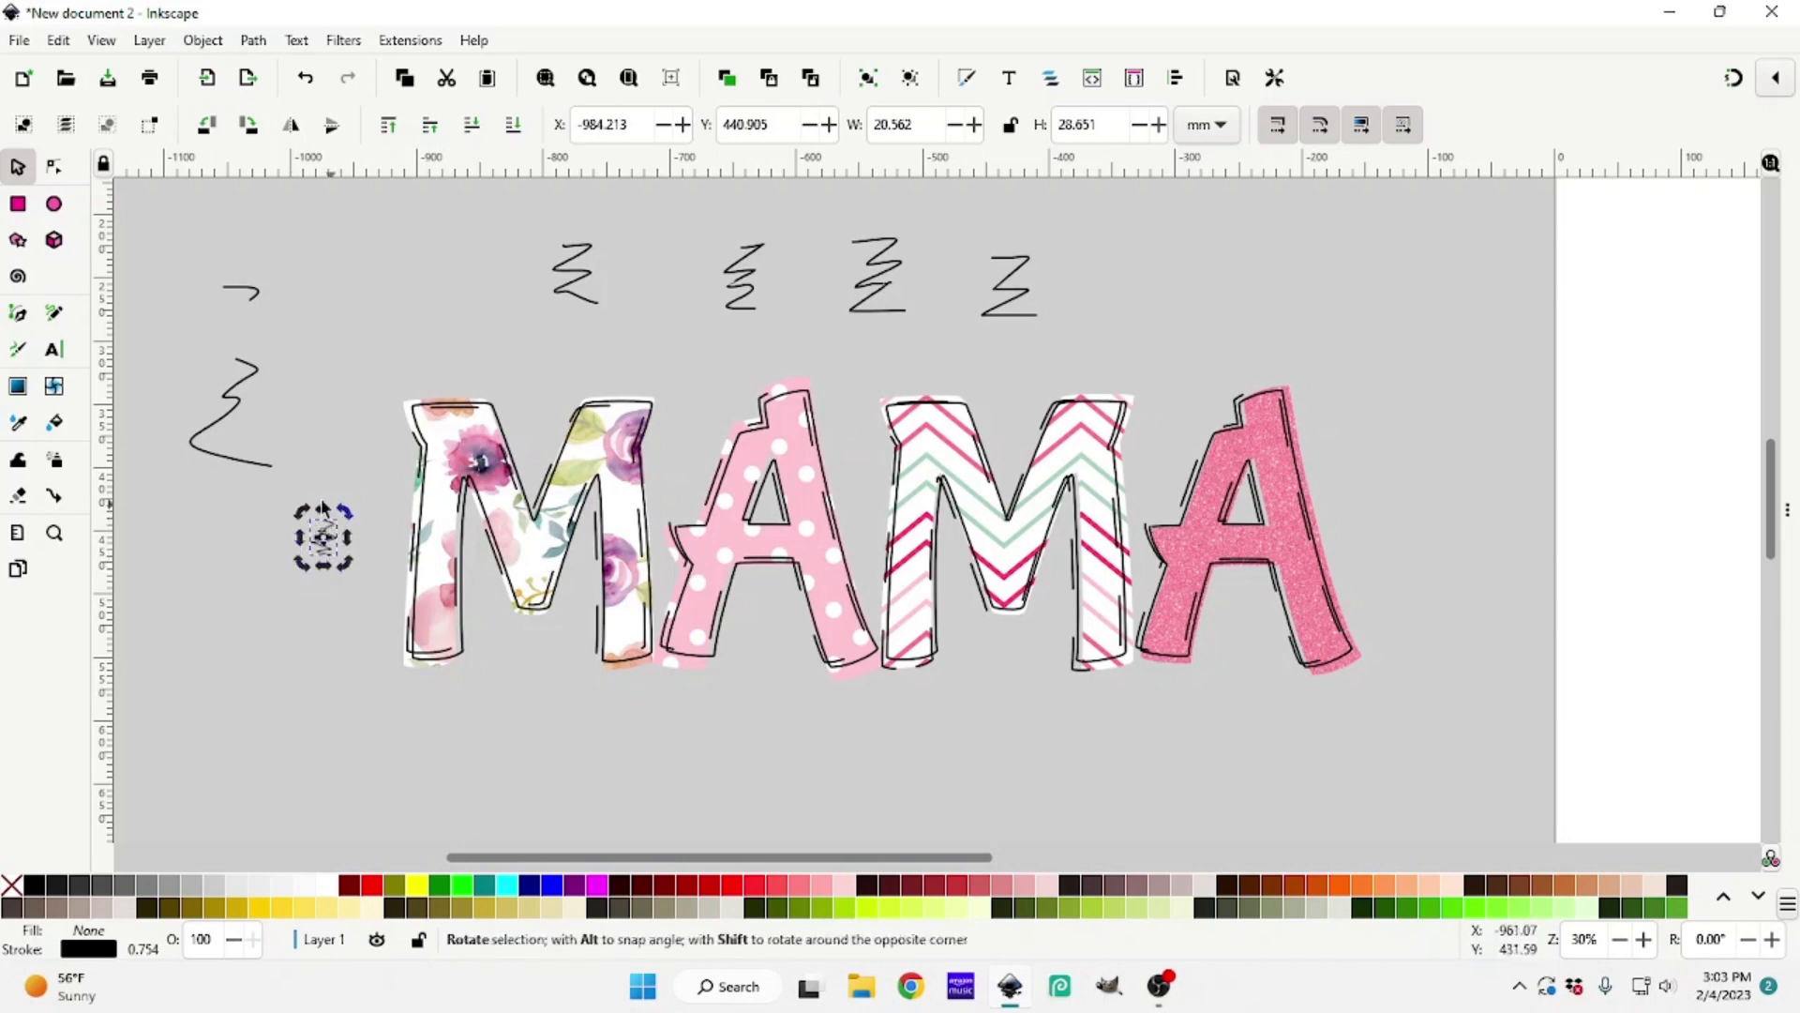
mouse_move(349, 521)
mouse_down()
mouse_move(363, 536)
mouse_move(334, 506)
mouse_move(367, 542)
mouse_move(333, 483)
mouse_move(359, 509)
mouse_move(345, 497)
mouse_up()
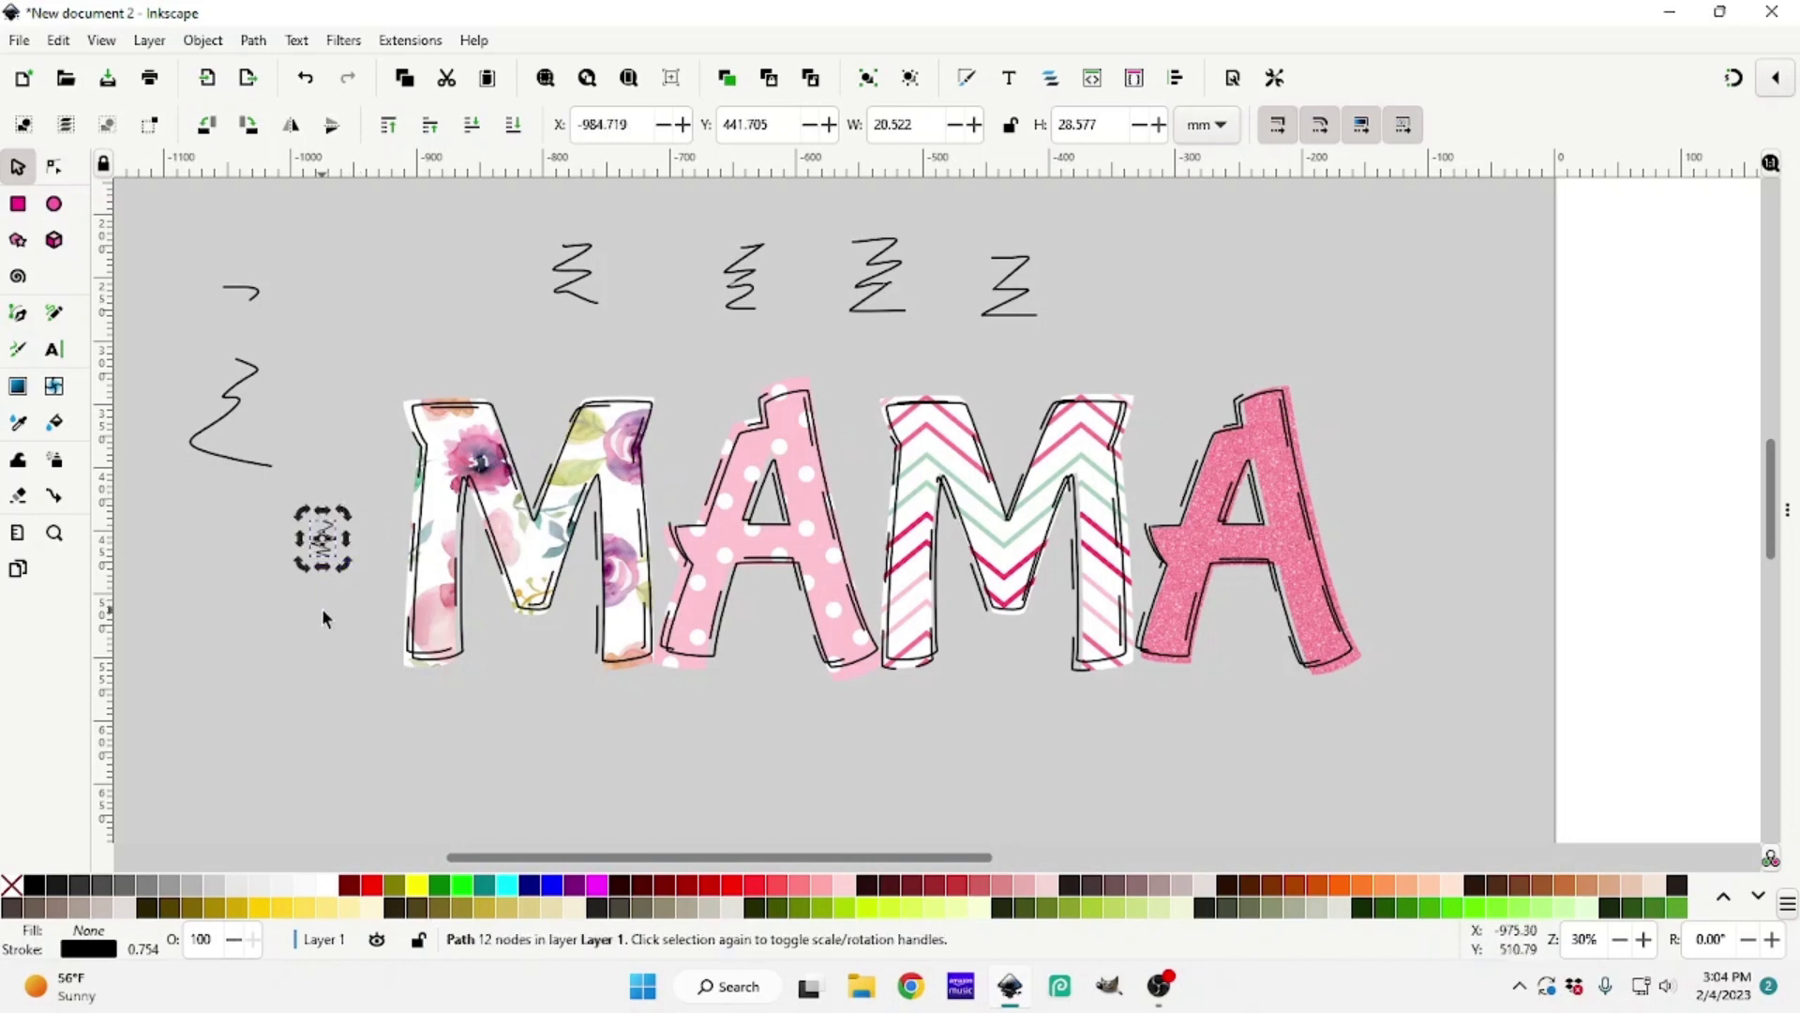
Place the small zigzag over the outer outline of the floral M's left leg, scaled to about 17 × 24 mm
scroll(319, 441, up, 1)
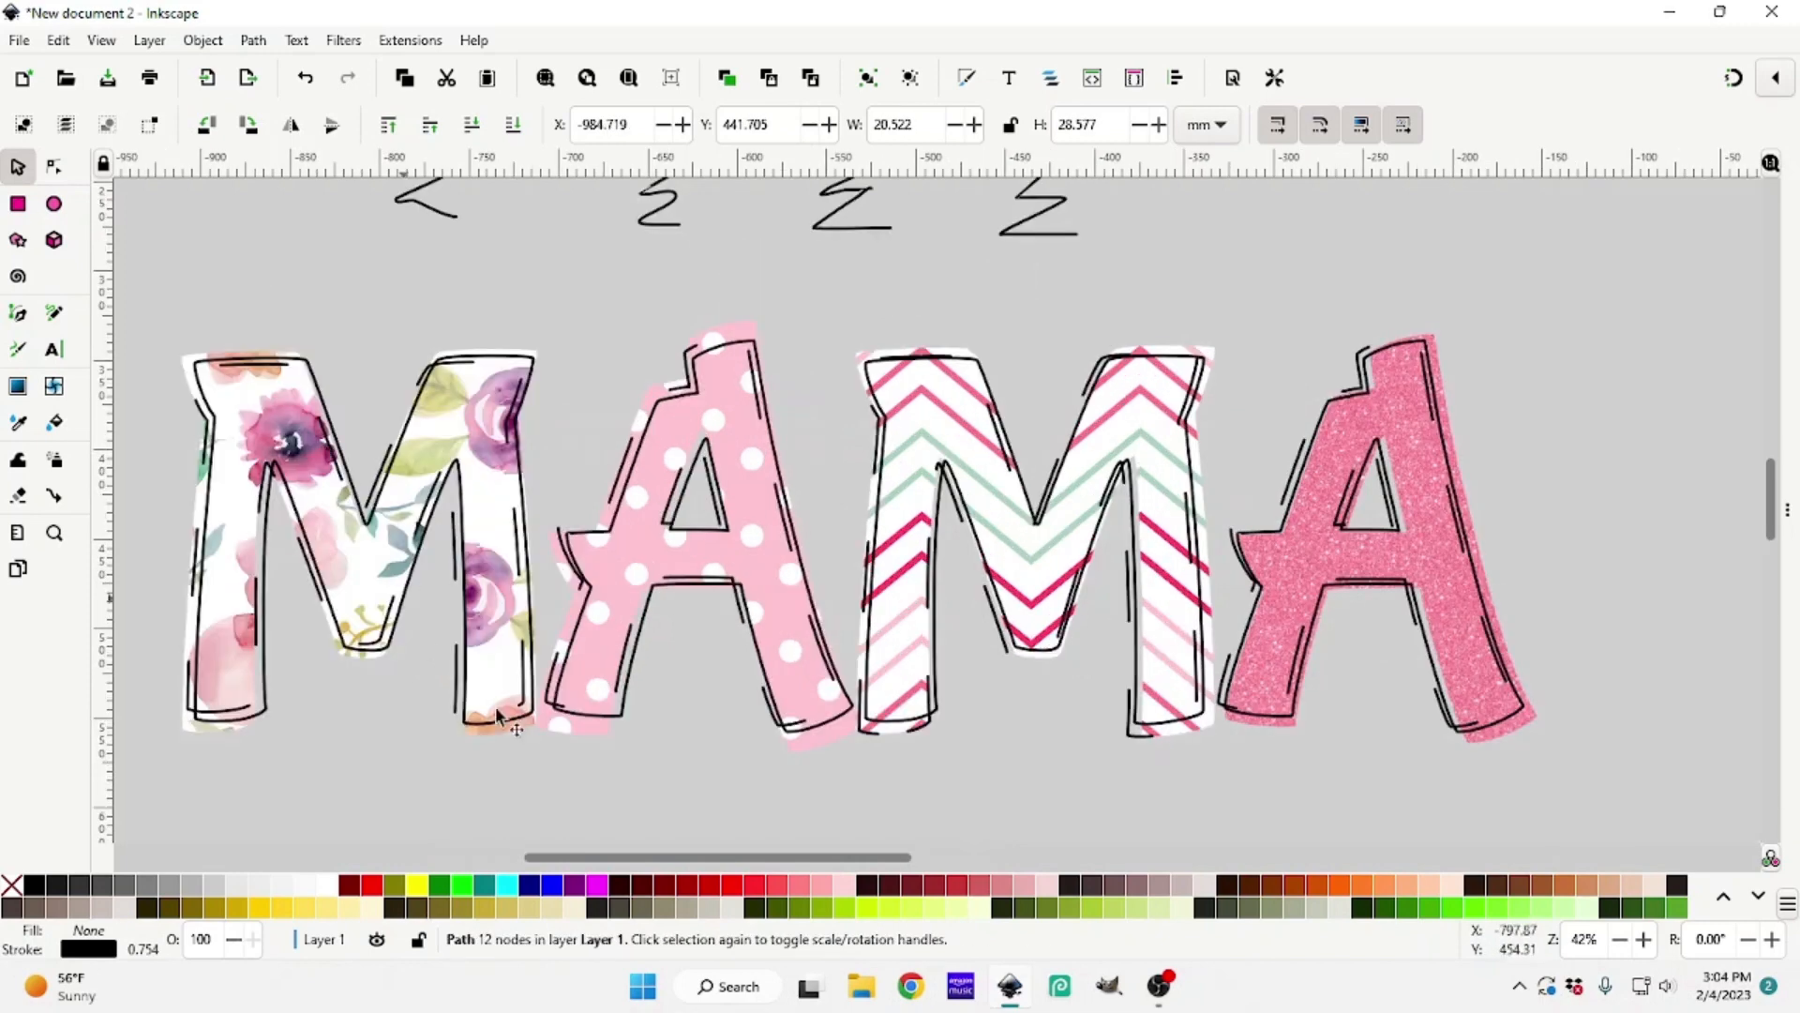
scroll(507, 750, left, 10)
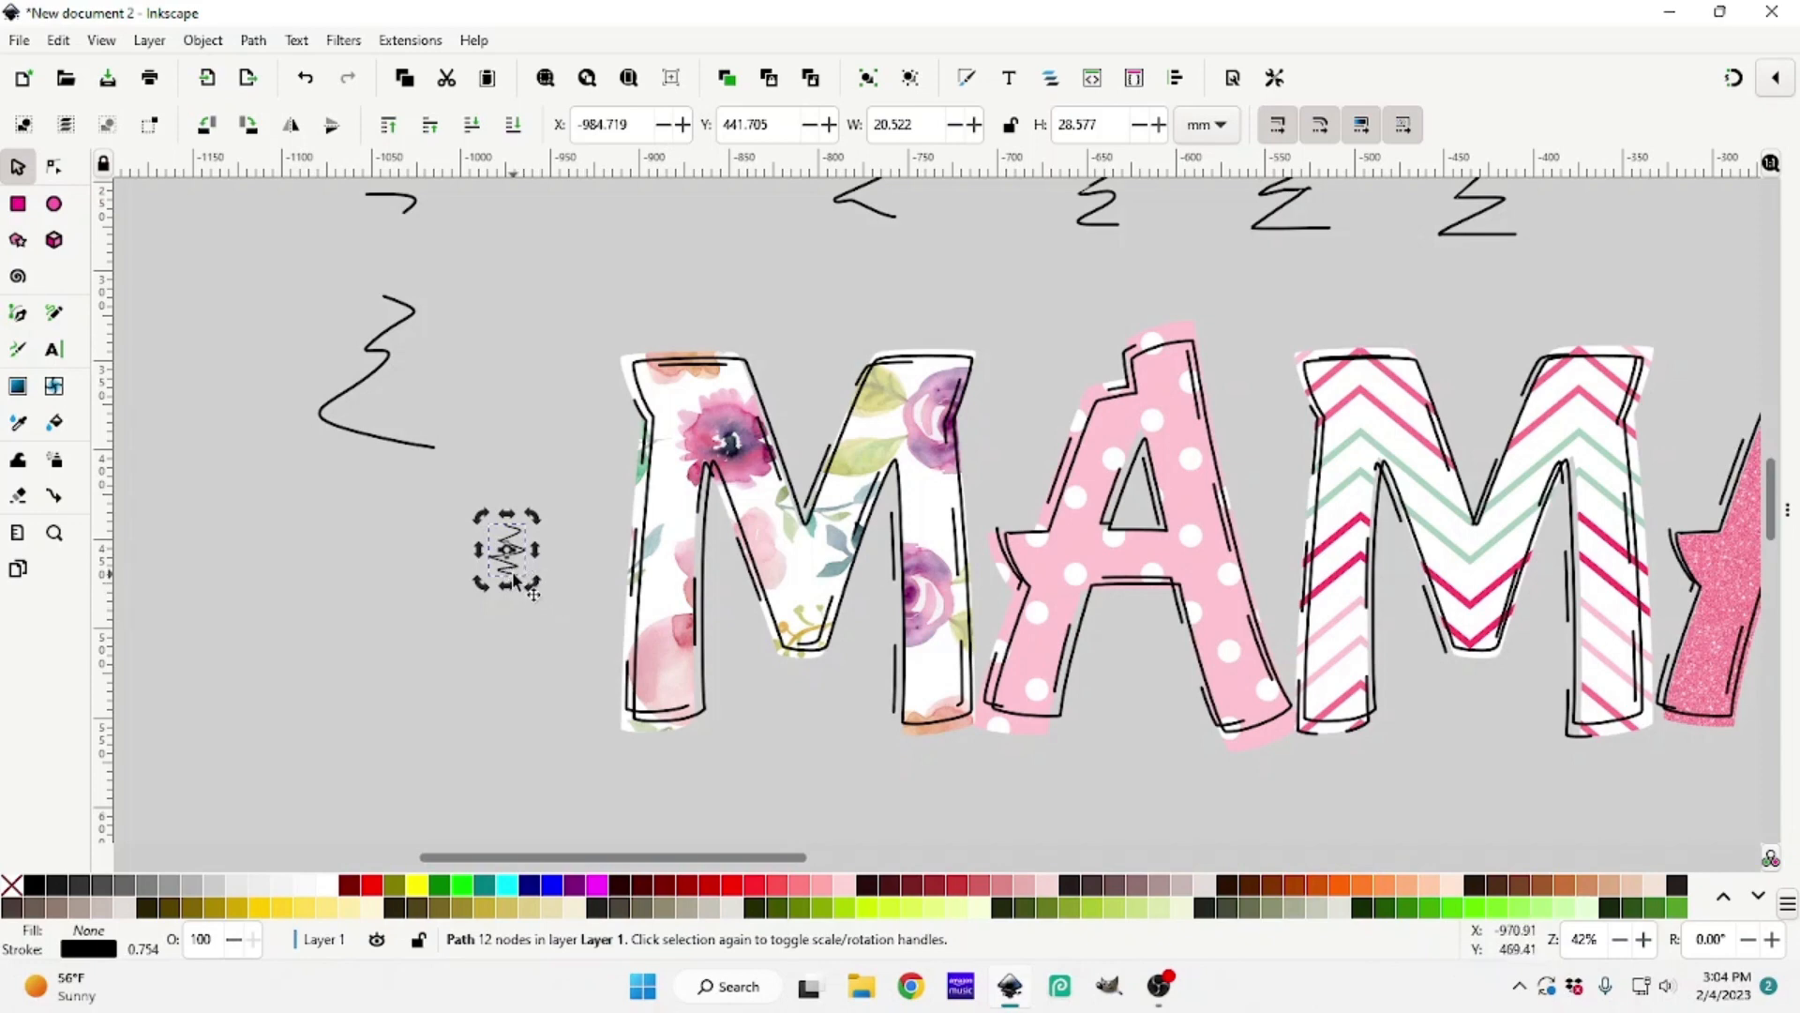
key(plus)
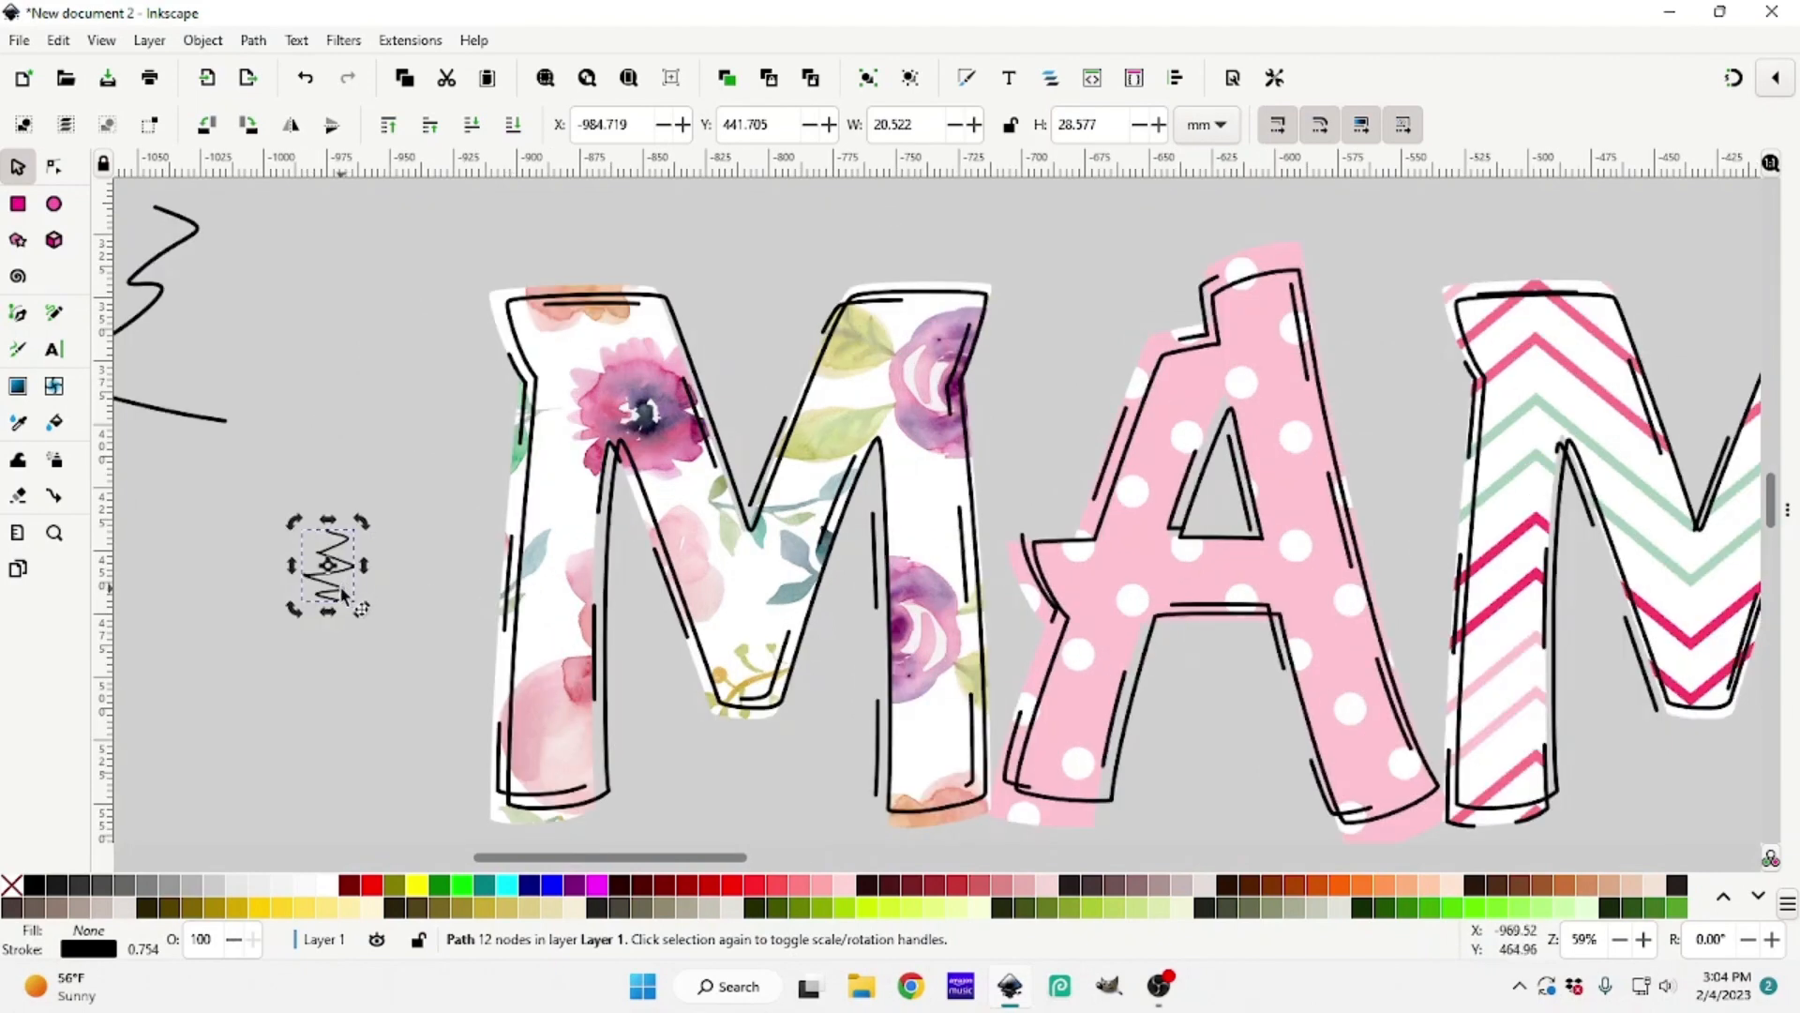
key(minus)
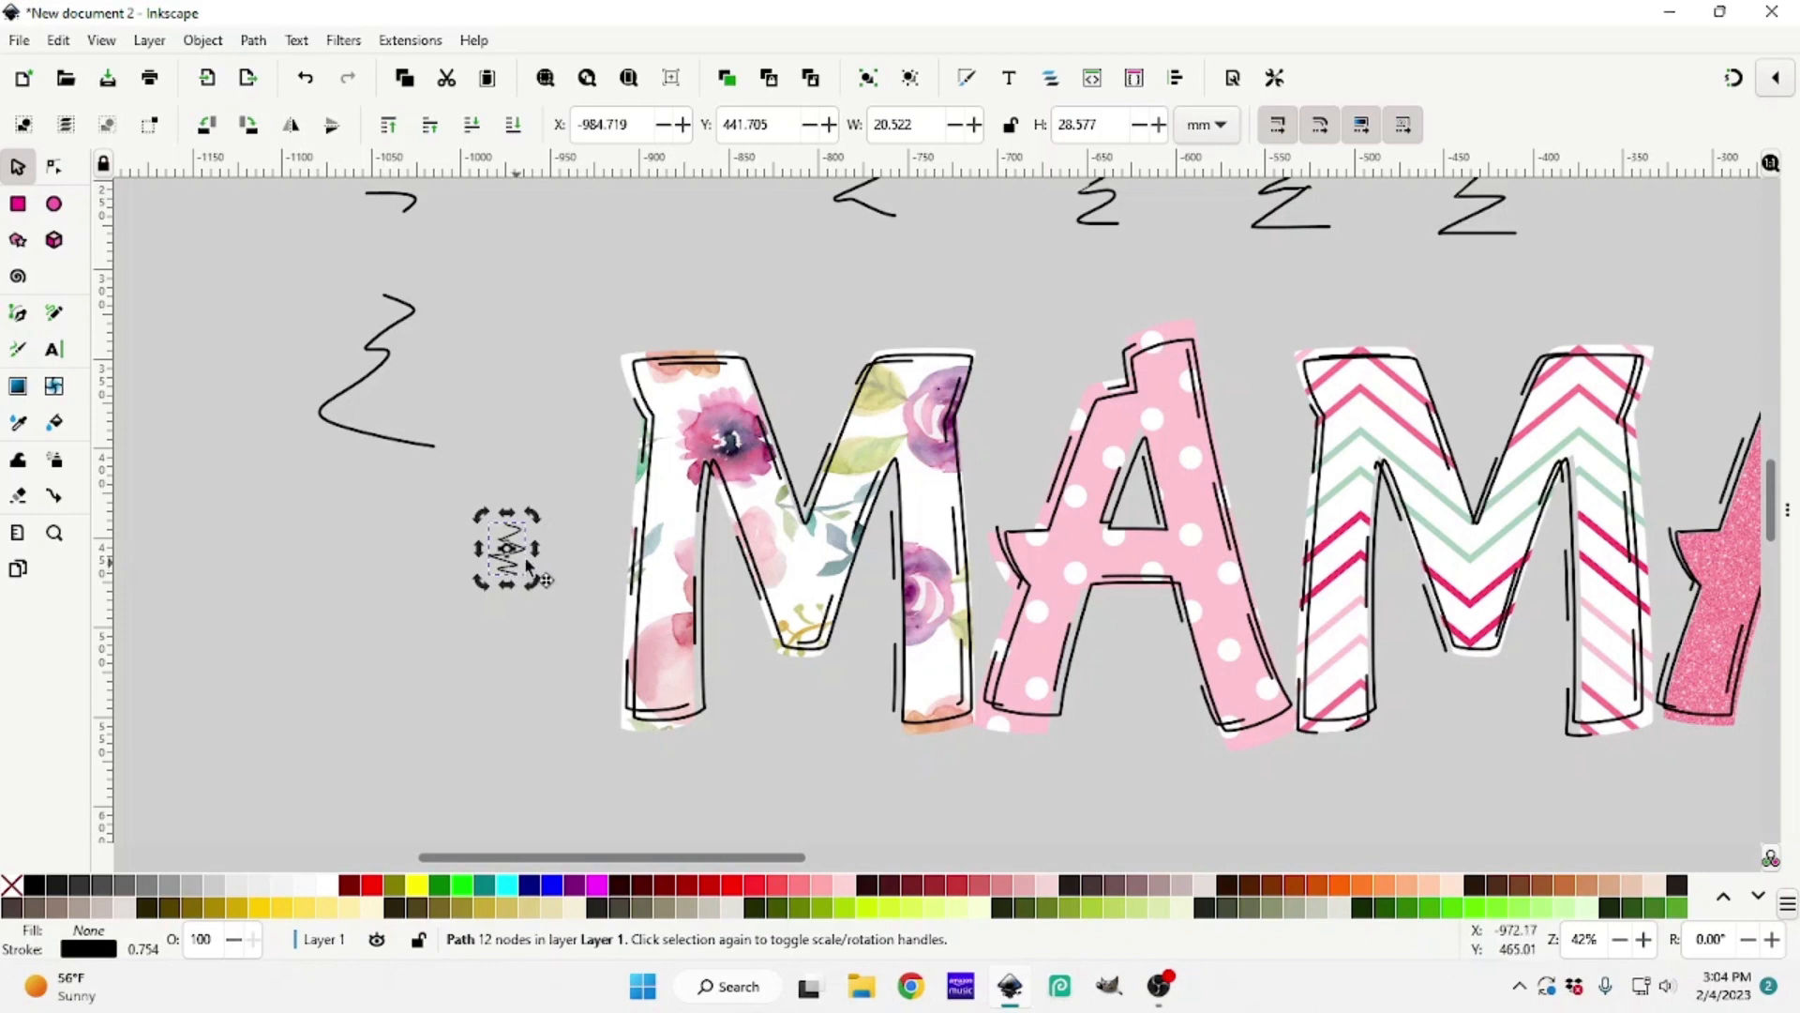
drag(516, 572, 671, 467)
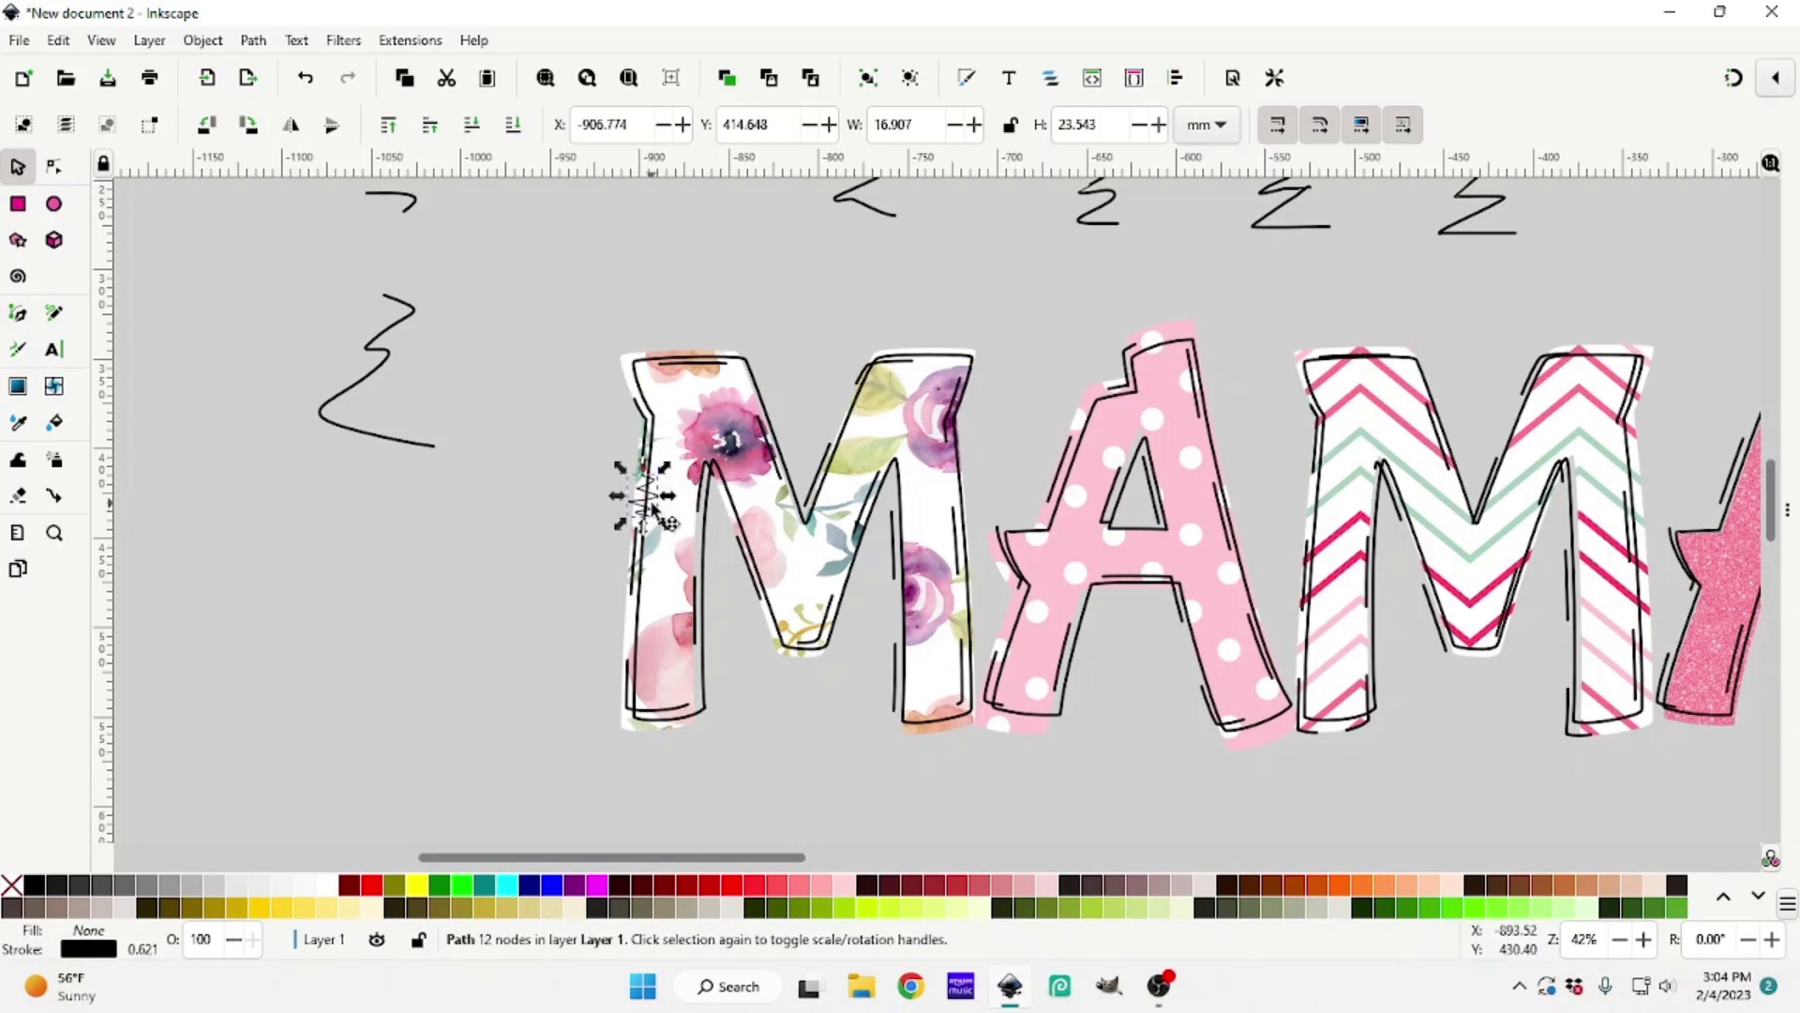
Duplicate the zigzag and place the copy, flipped vertically, on the outer outline of the floral M's right leg
click(647, 499)
click(551, 513)
click(641, 504)
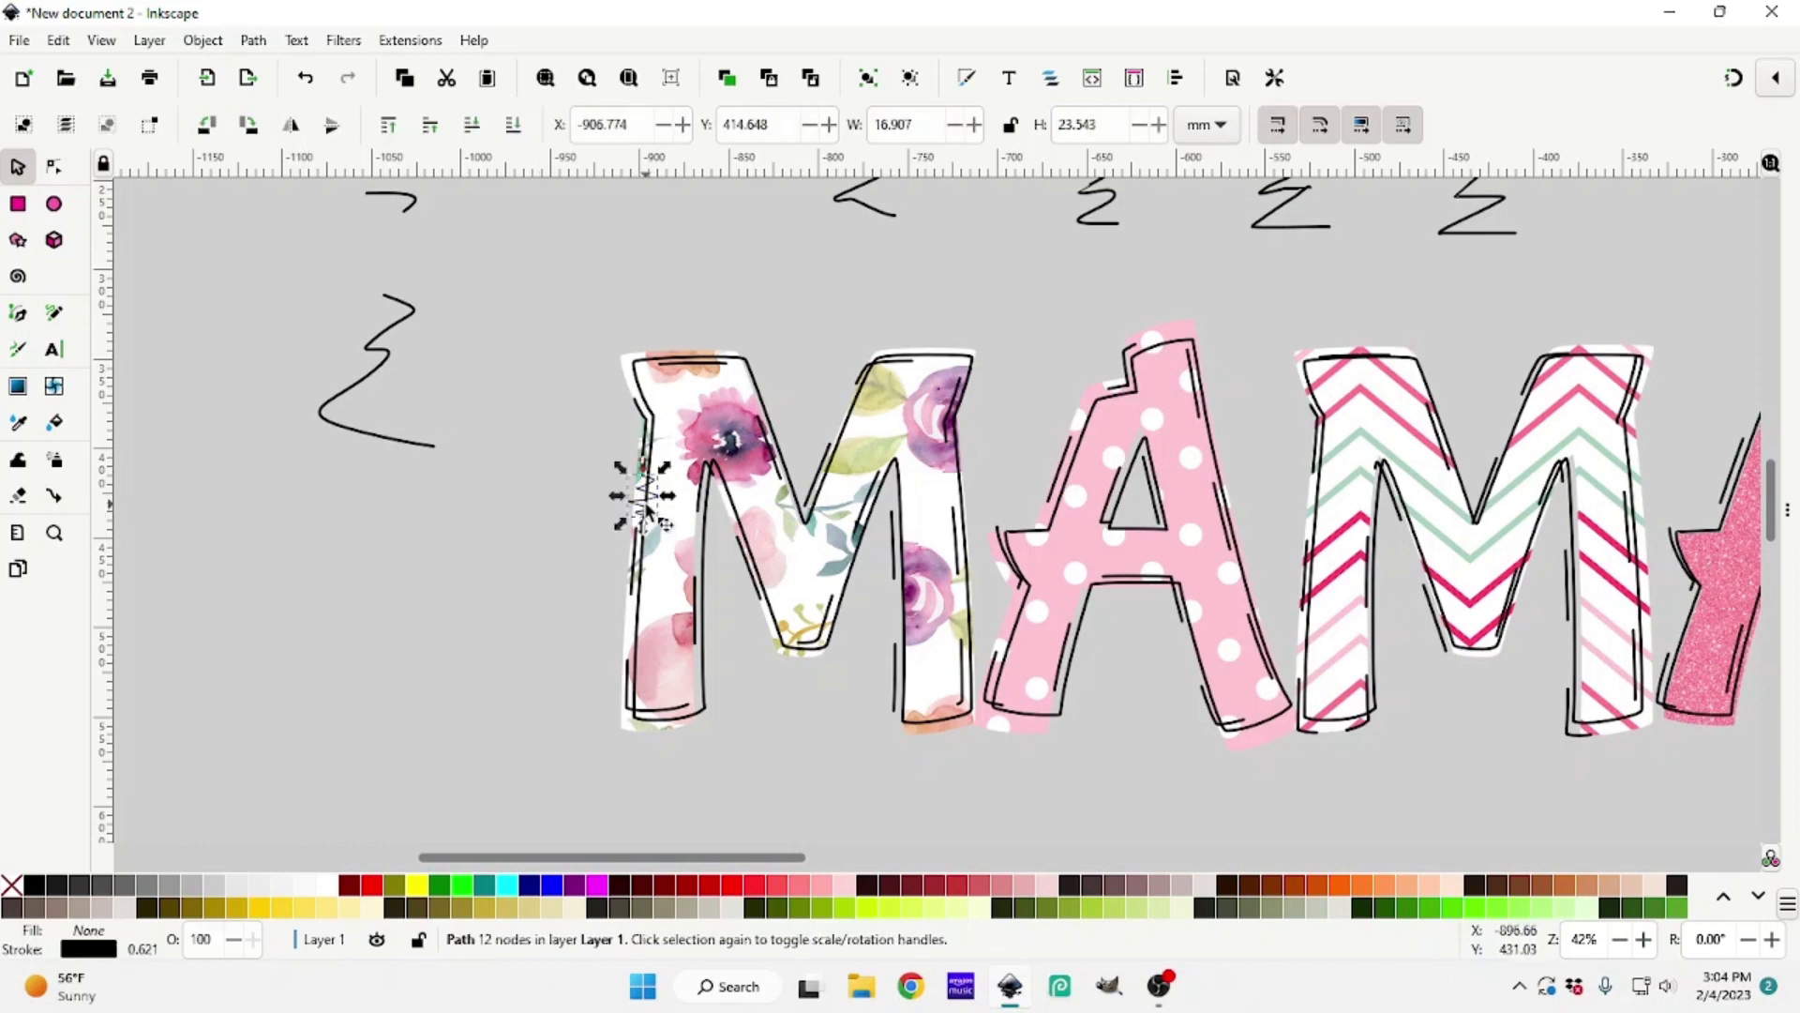
right_click(641, 506)
click(703, 607)
drag(645, 501, 968, 615)
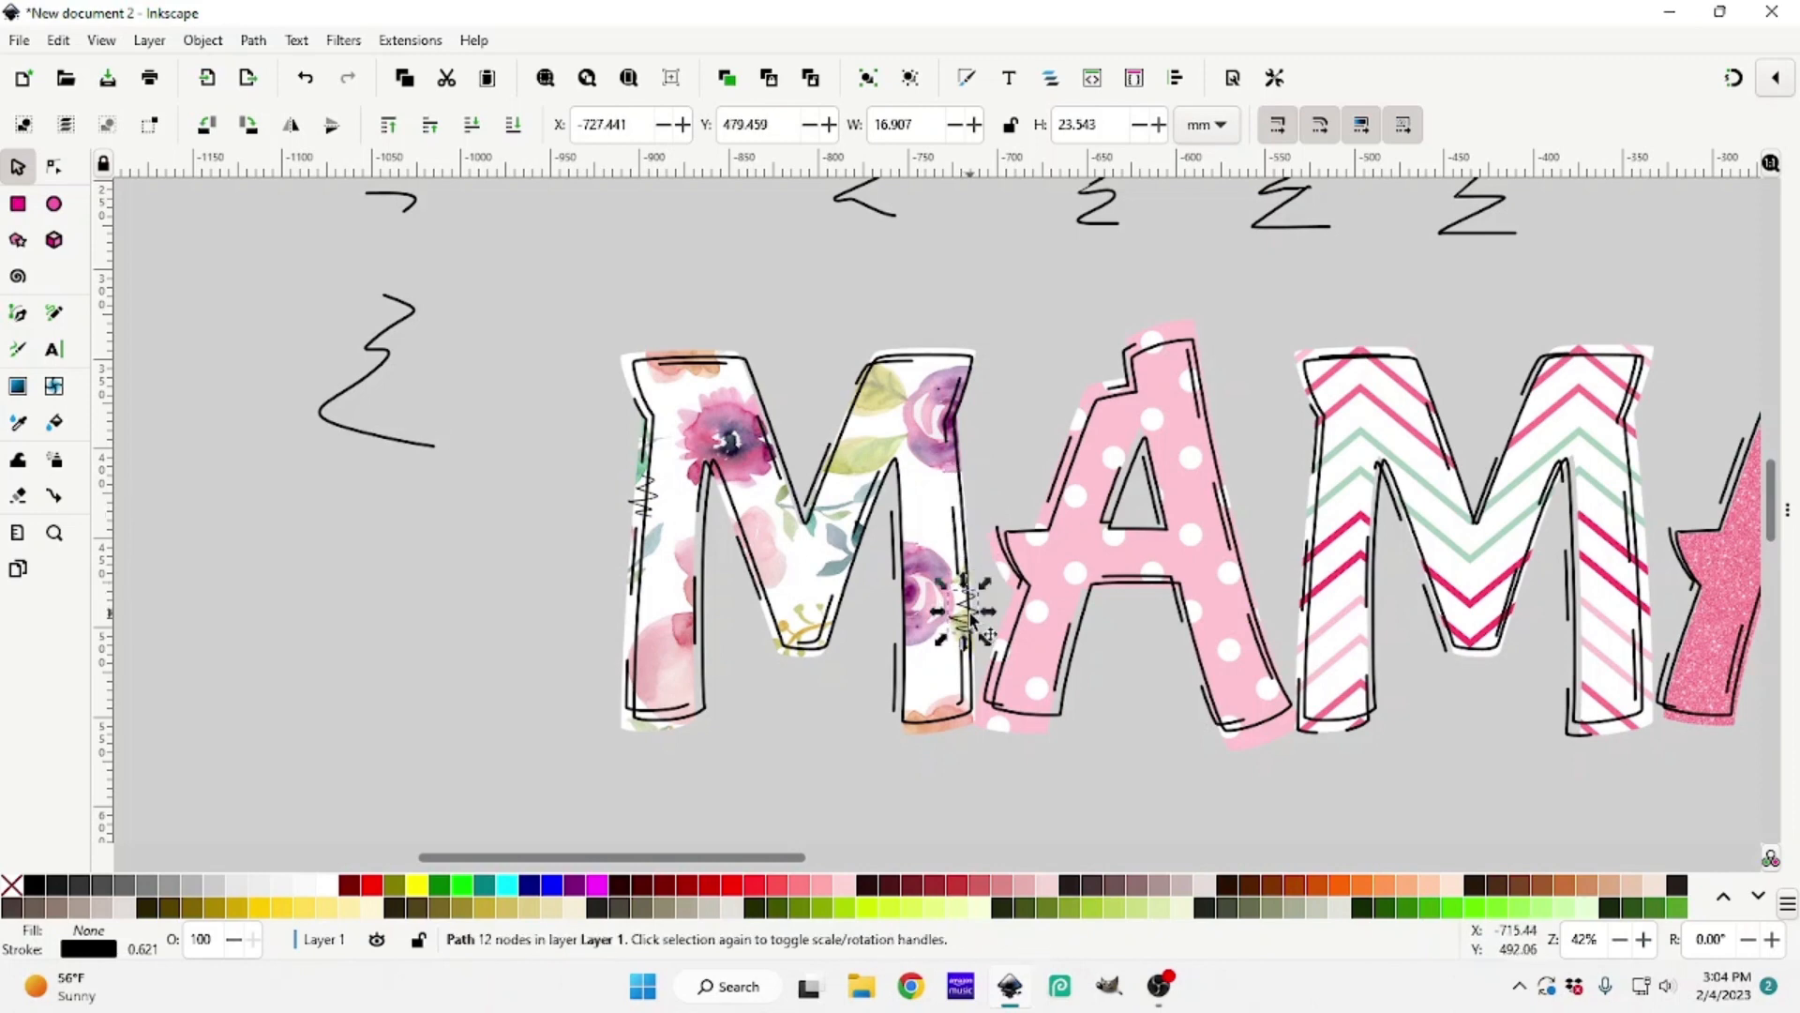
click(335, 128)
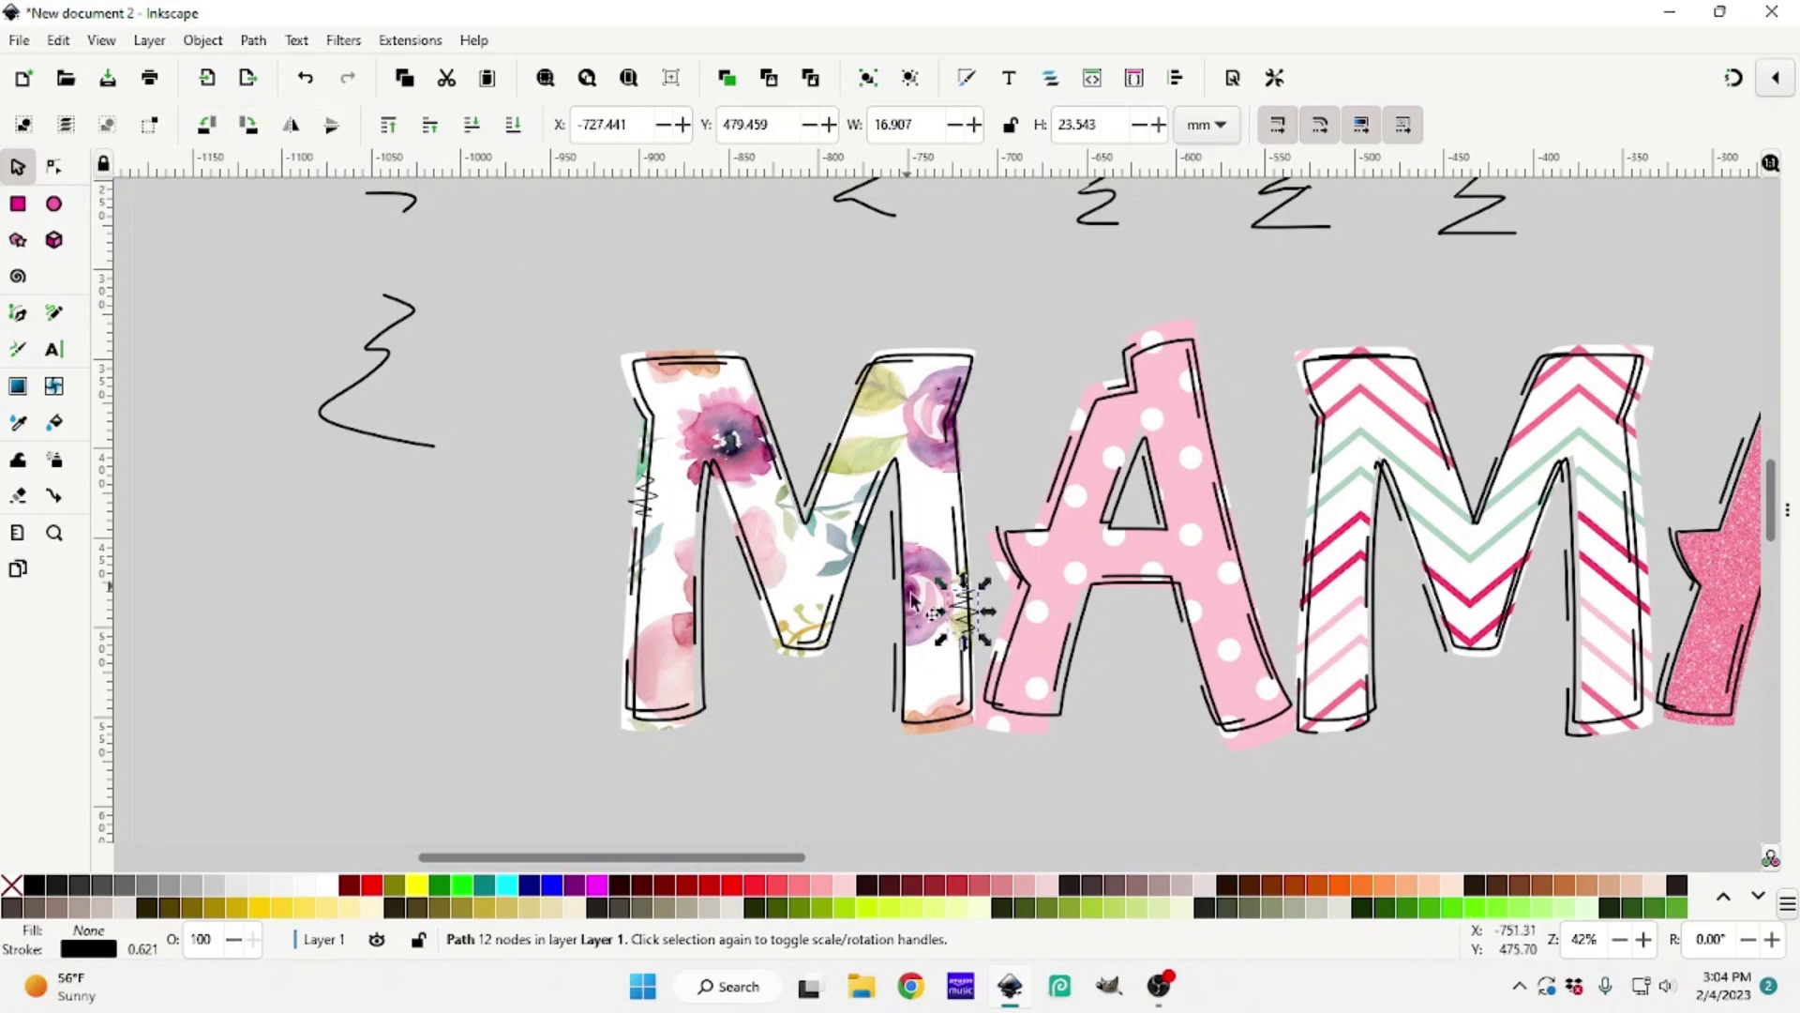
Increase the stroke width of the zigzag on the floral M's right leg to 1.721 mm
drag(1678, 764, 1793, 764)
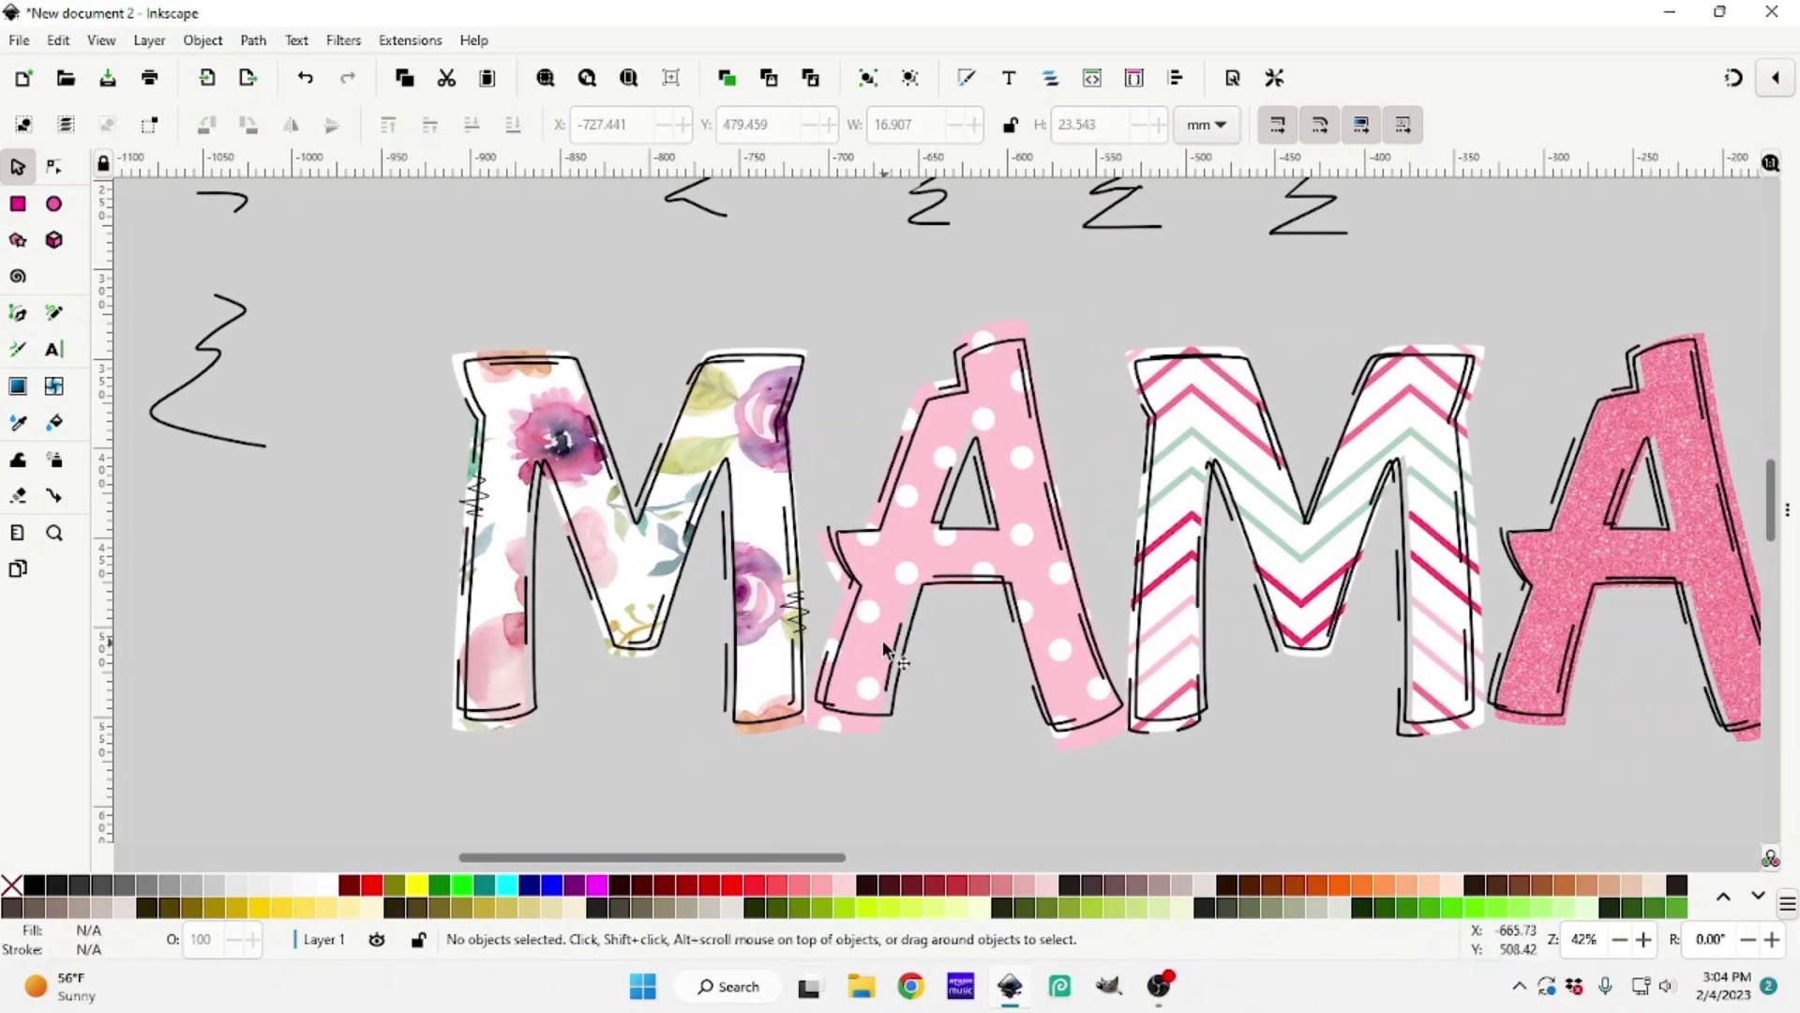
click(799, 617)
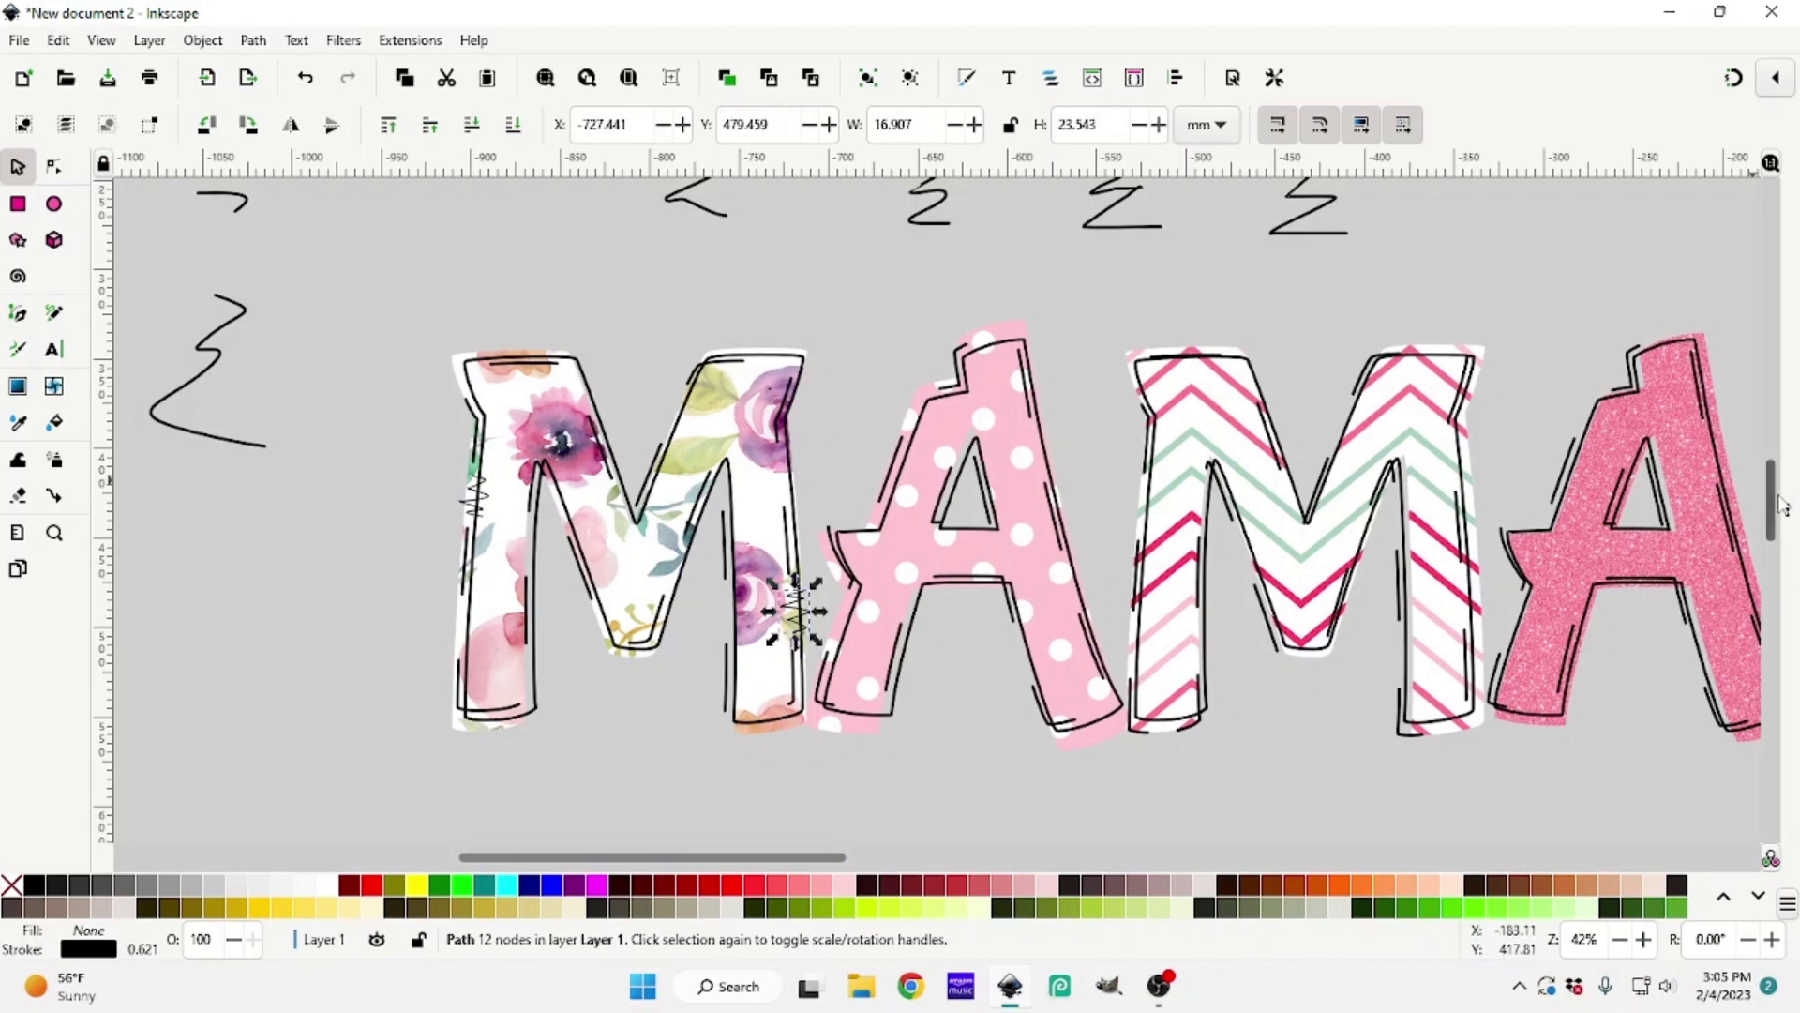
key(ctrl+shift+f)
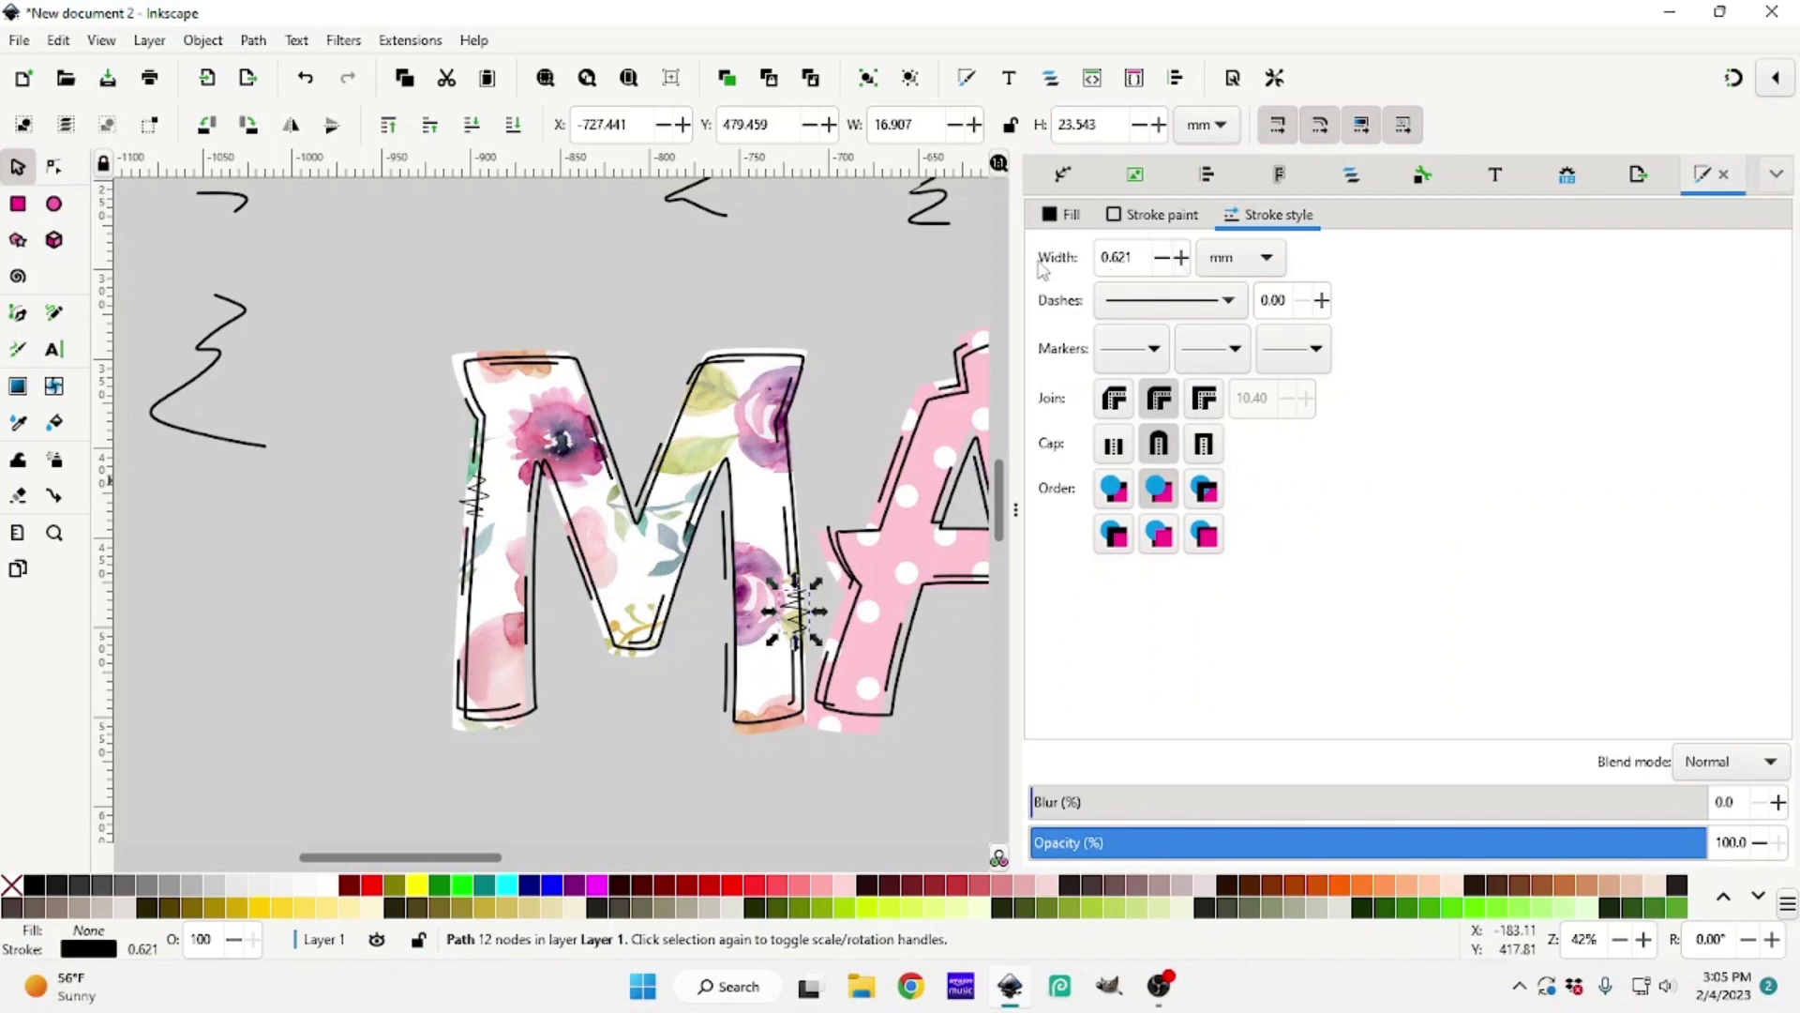
click(1181, 257)
click(1181, 257)
click(1181, 257)
click(1181, 257)
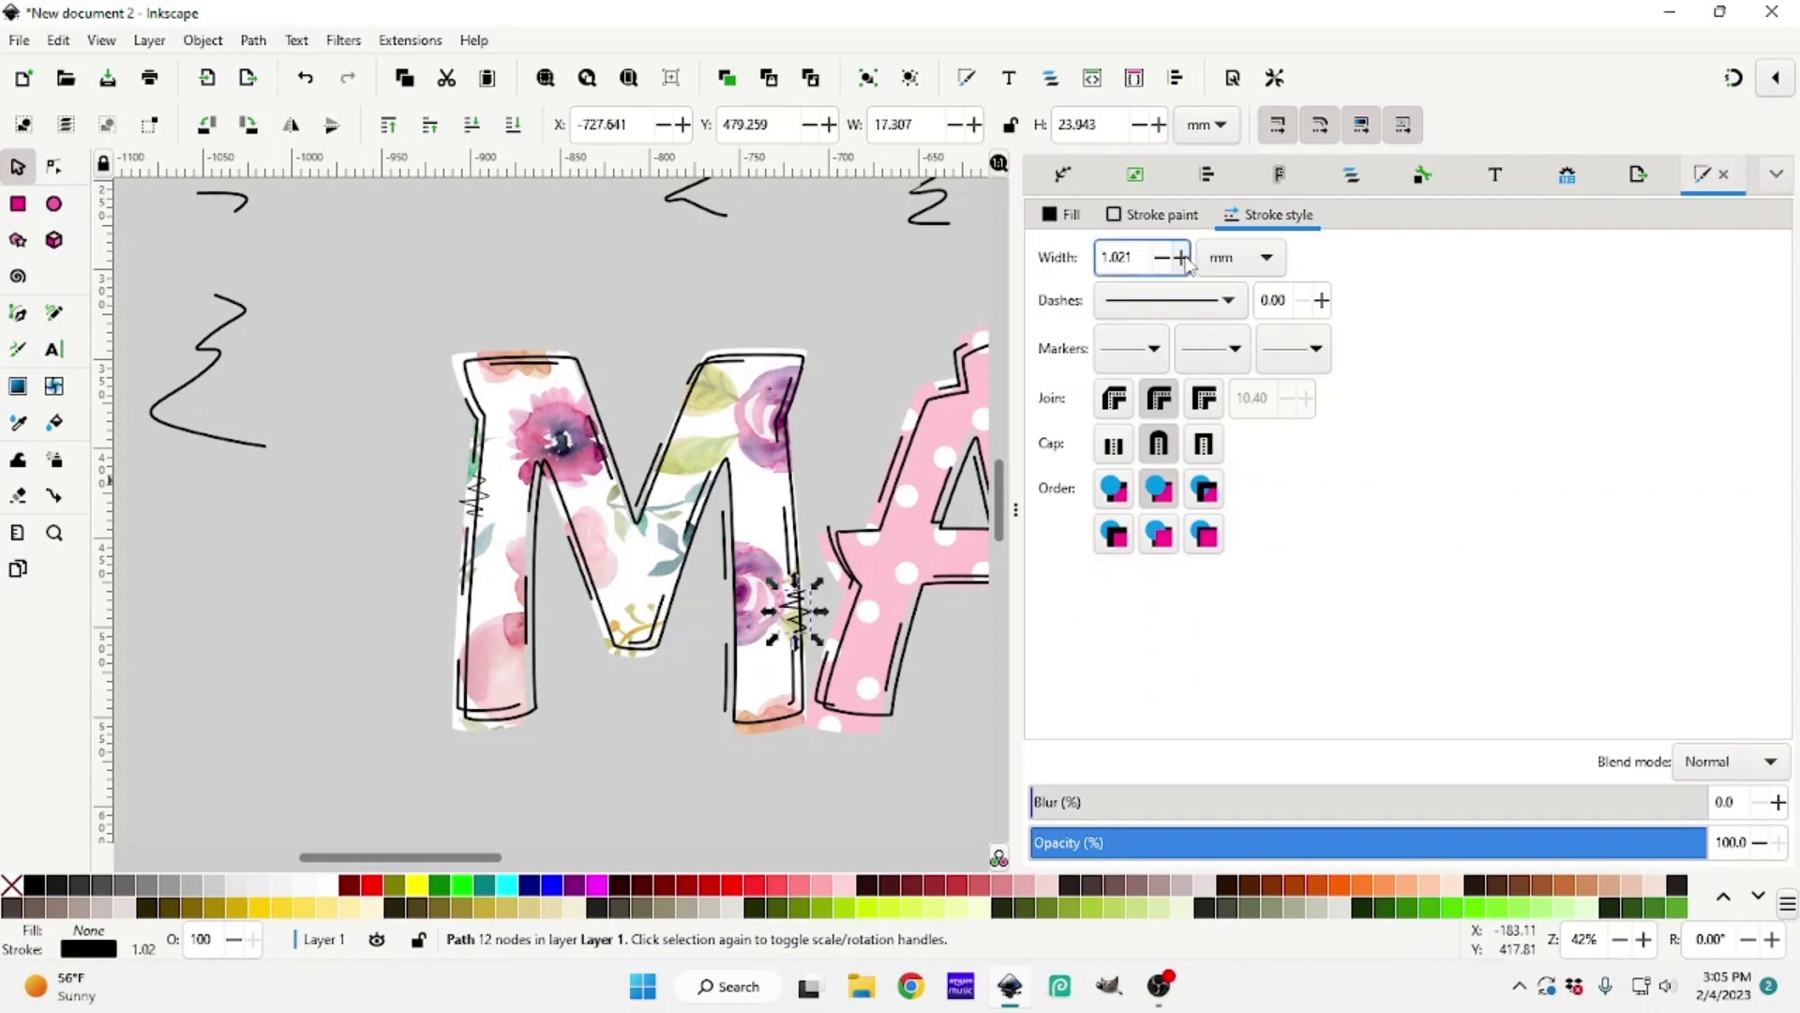
click(1185, 261)
click(1185, 261)
click(1185, 261)
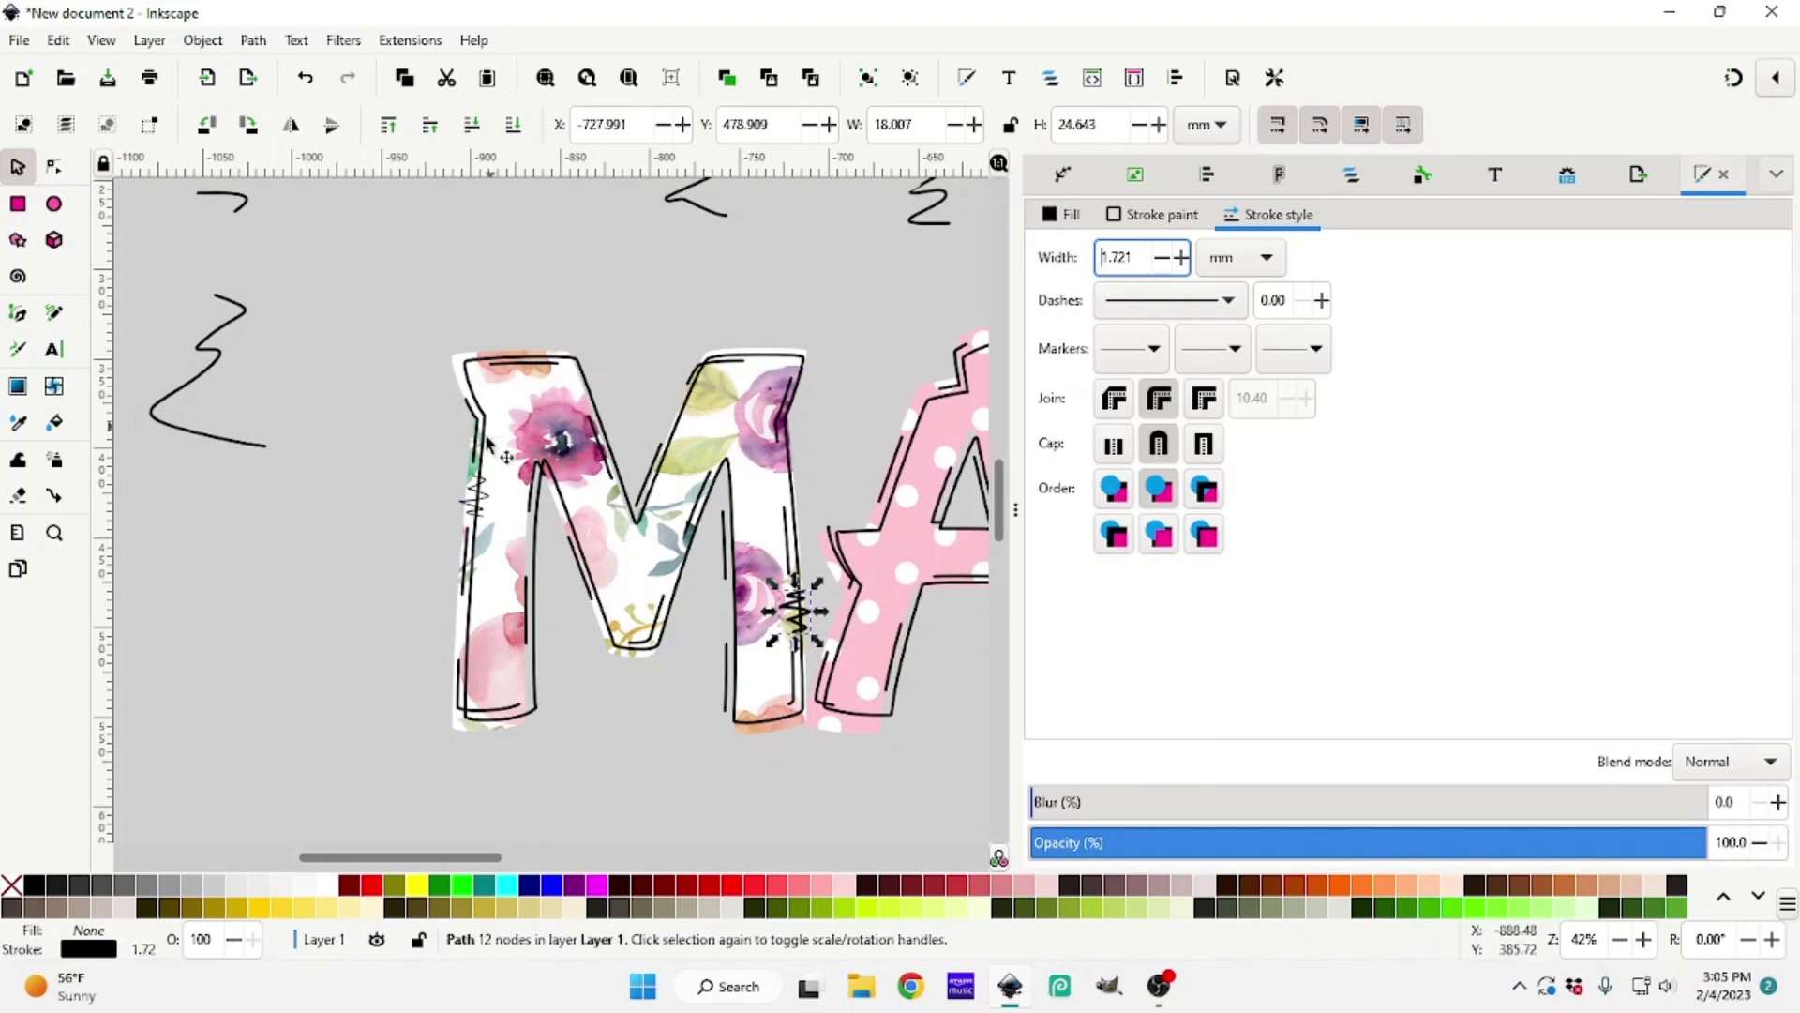
Nudge the thickened zigzag slightly up and outward on the floral M's right leg, then deselect it
drag(795, 611, 804, 610)
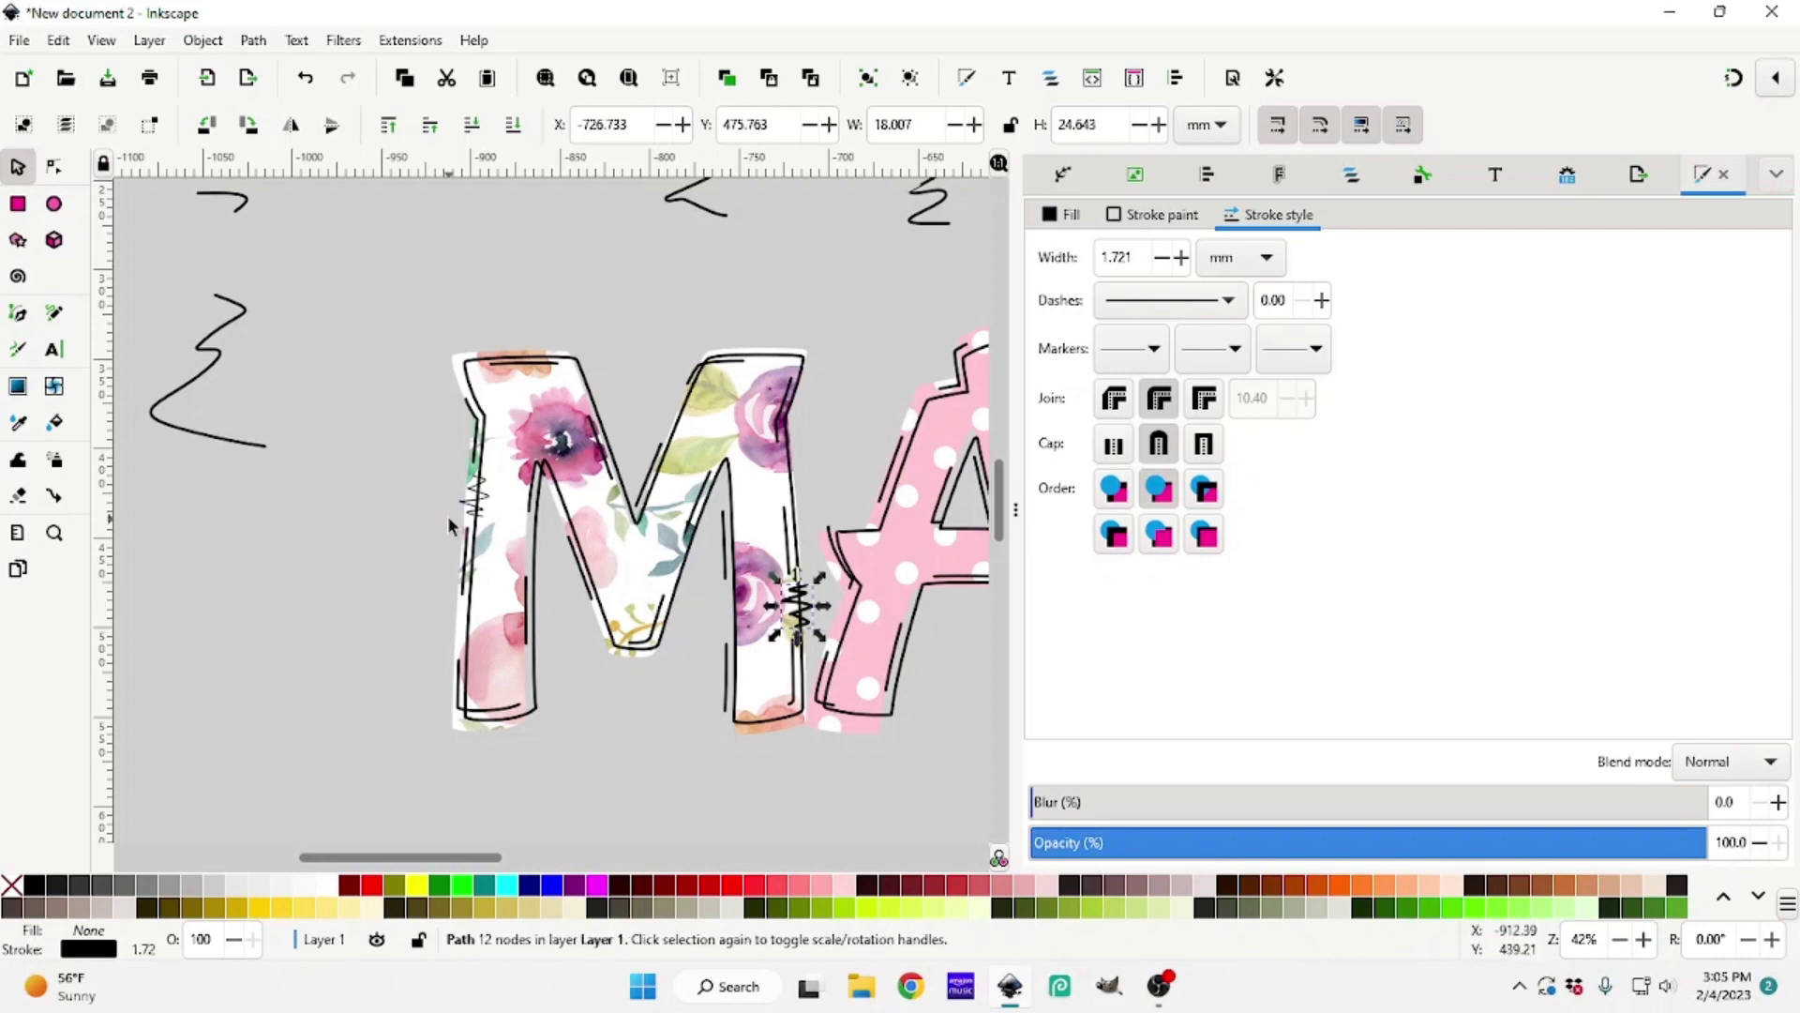
key(Escape)
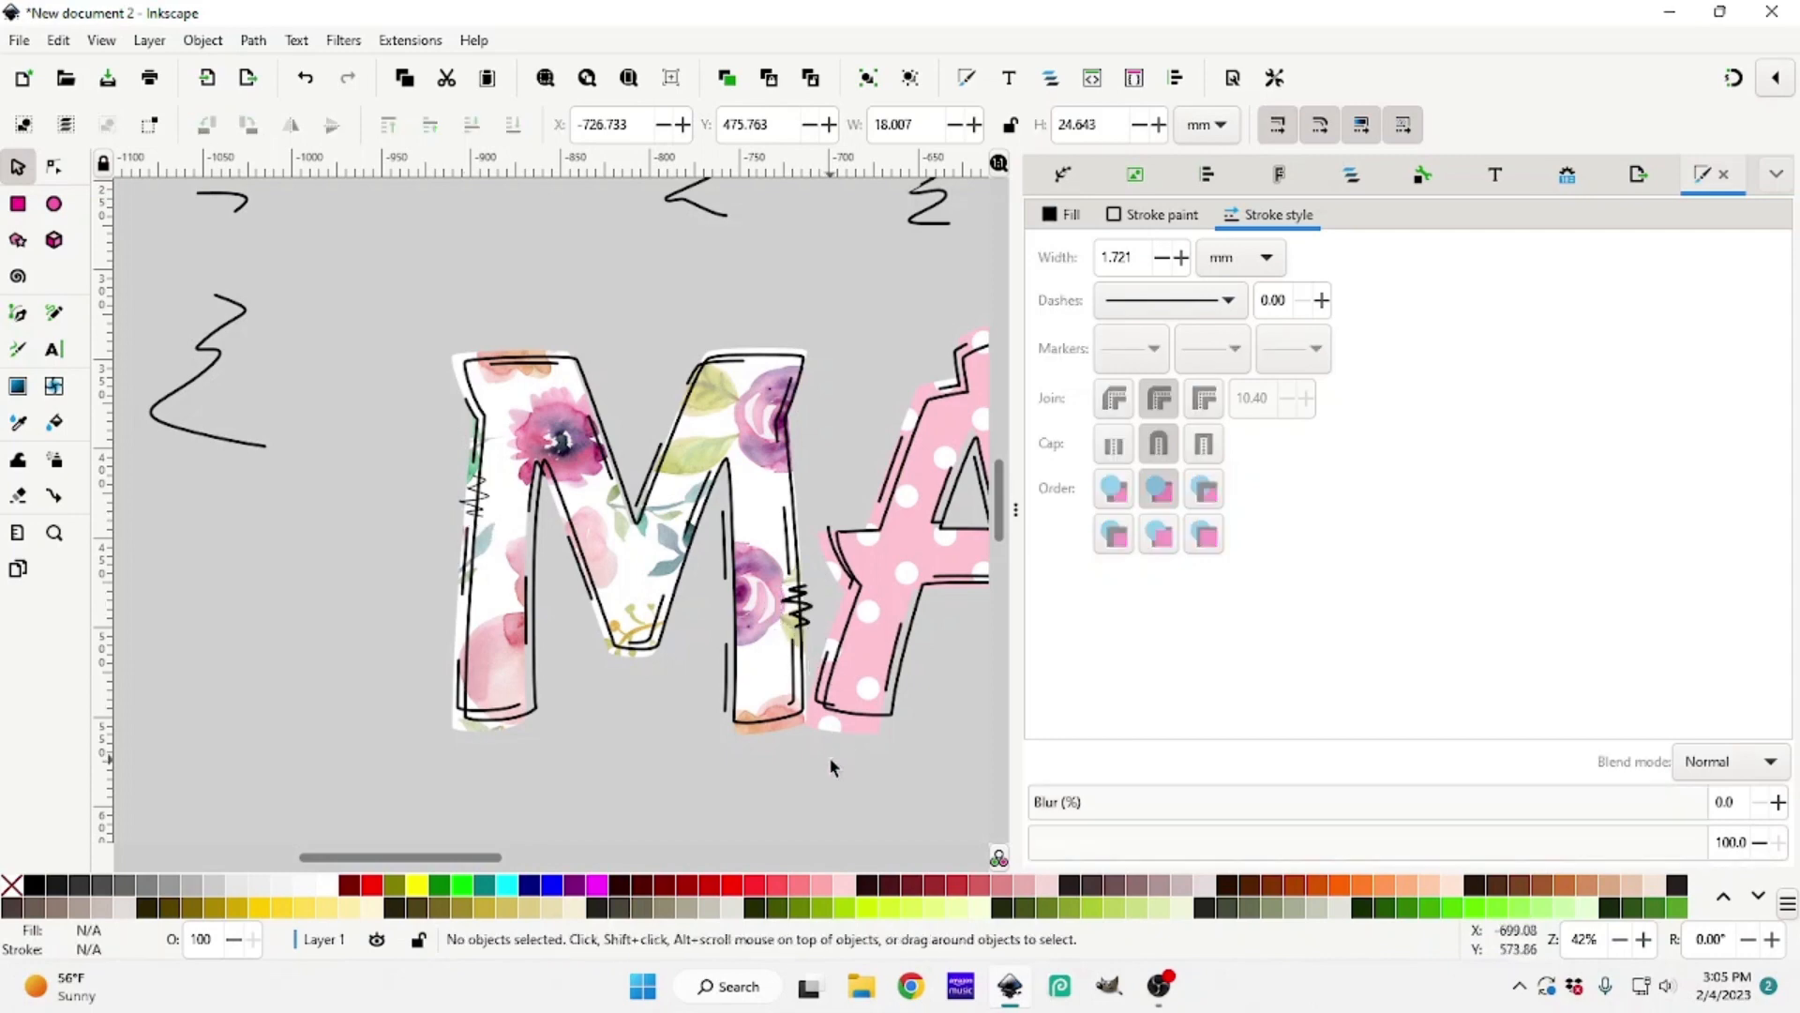
key(minus)
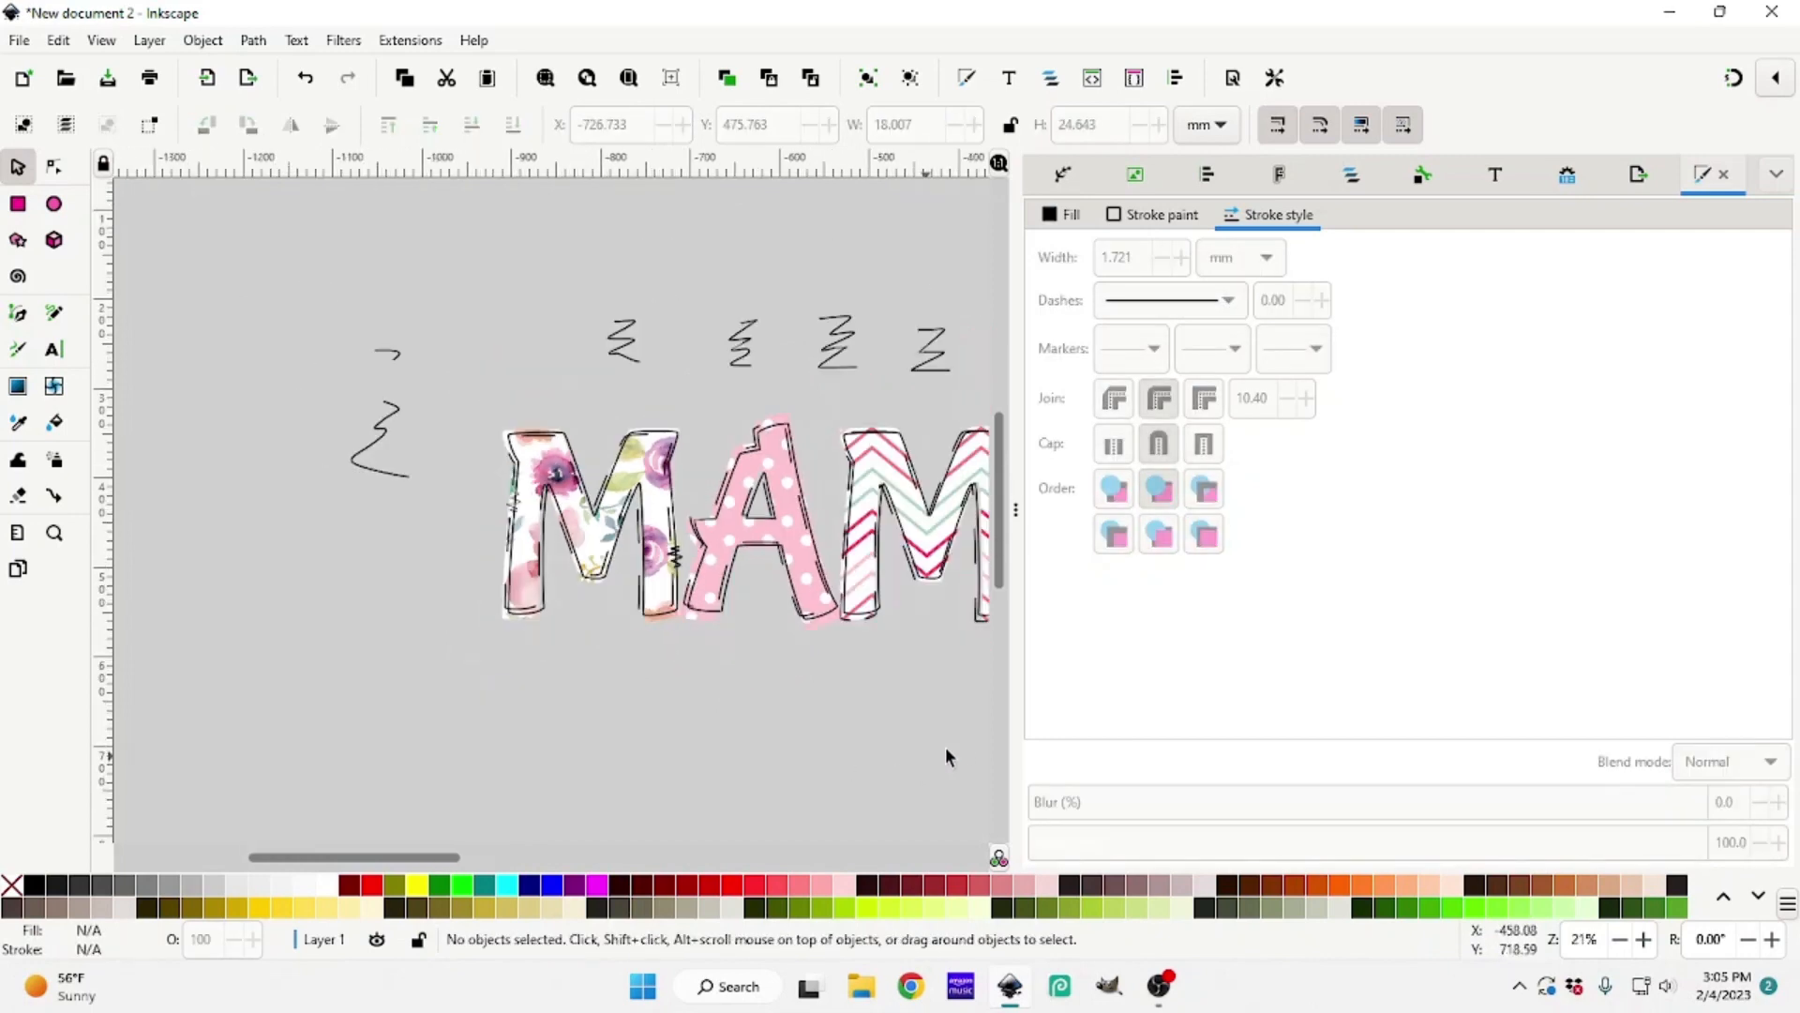
drag(970, 748, 1043, 720)
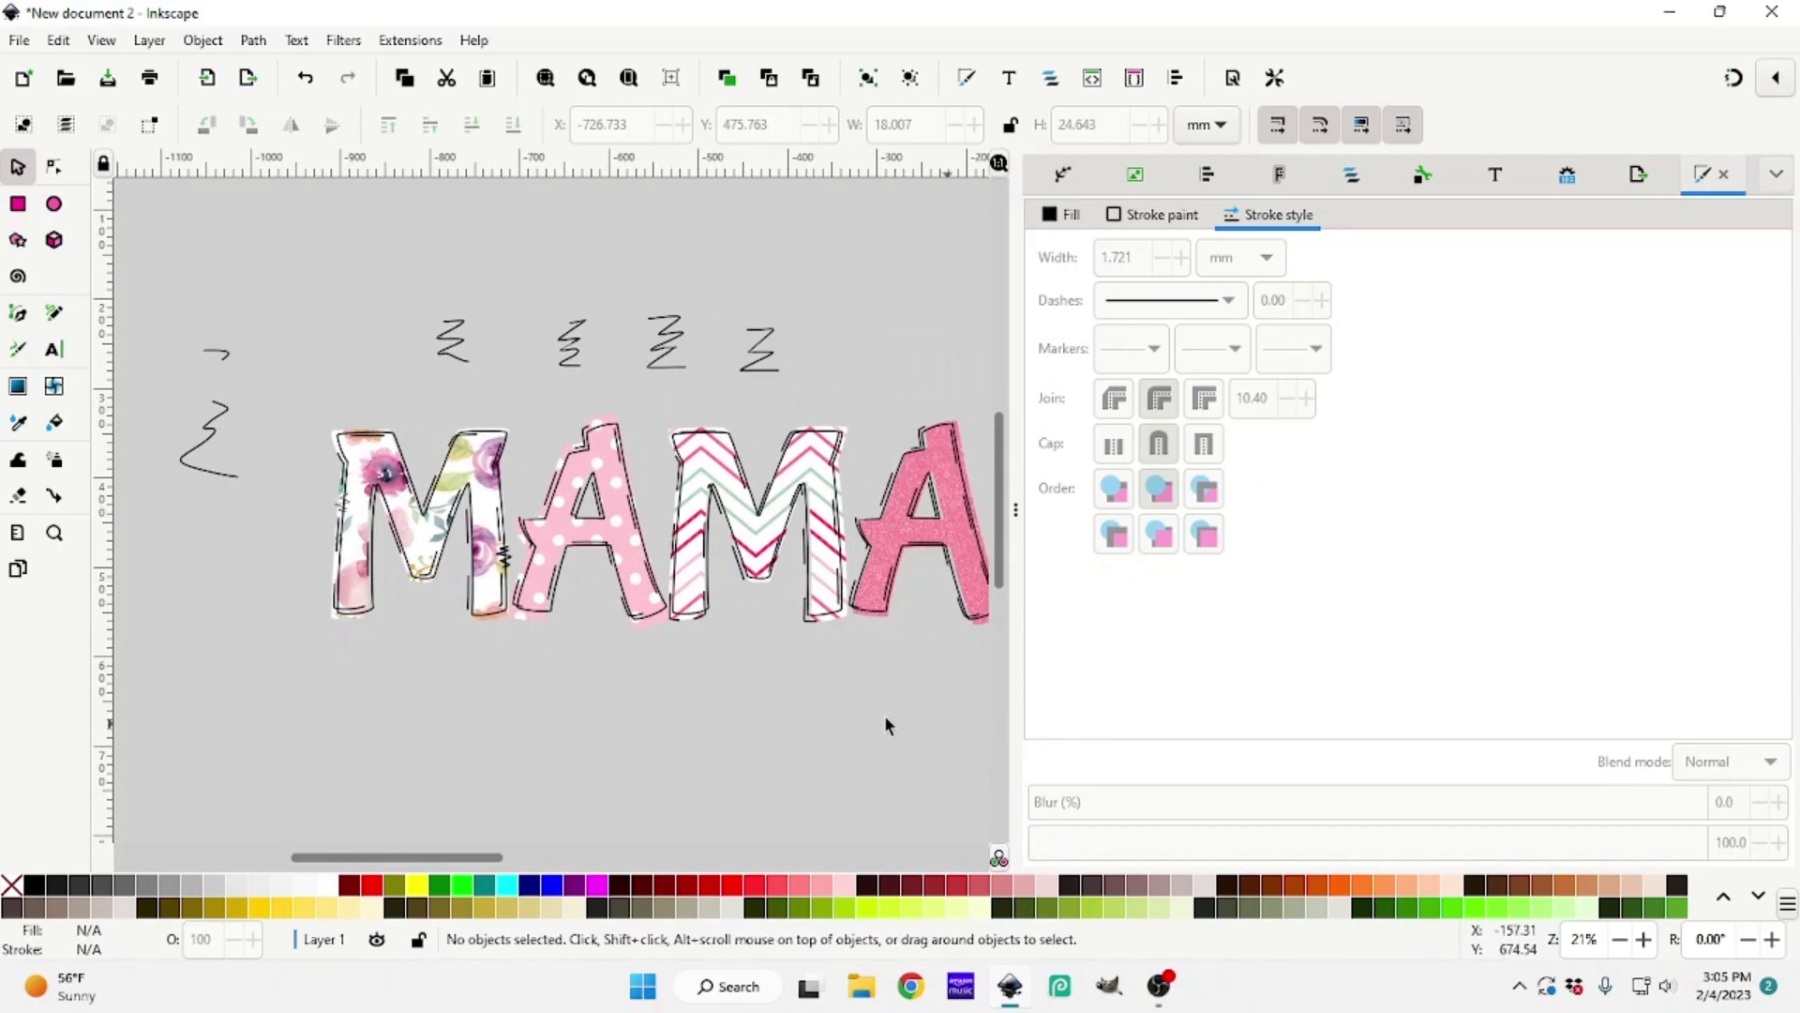
Reduce the stroke width of the zigzag on the floral M's right leg to 1.321 mm
click(503, 549)
click(1163, 263)
click(1163, 263)
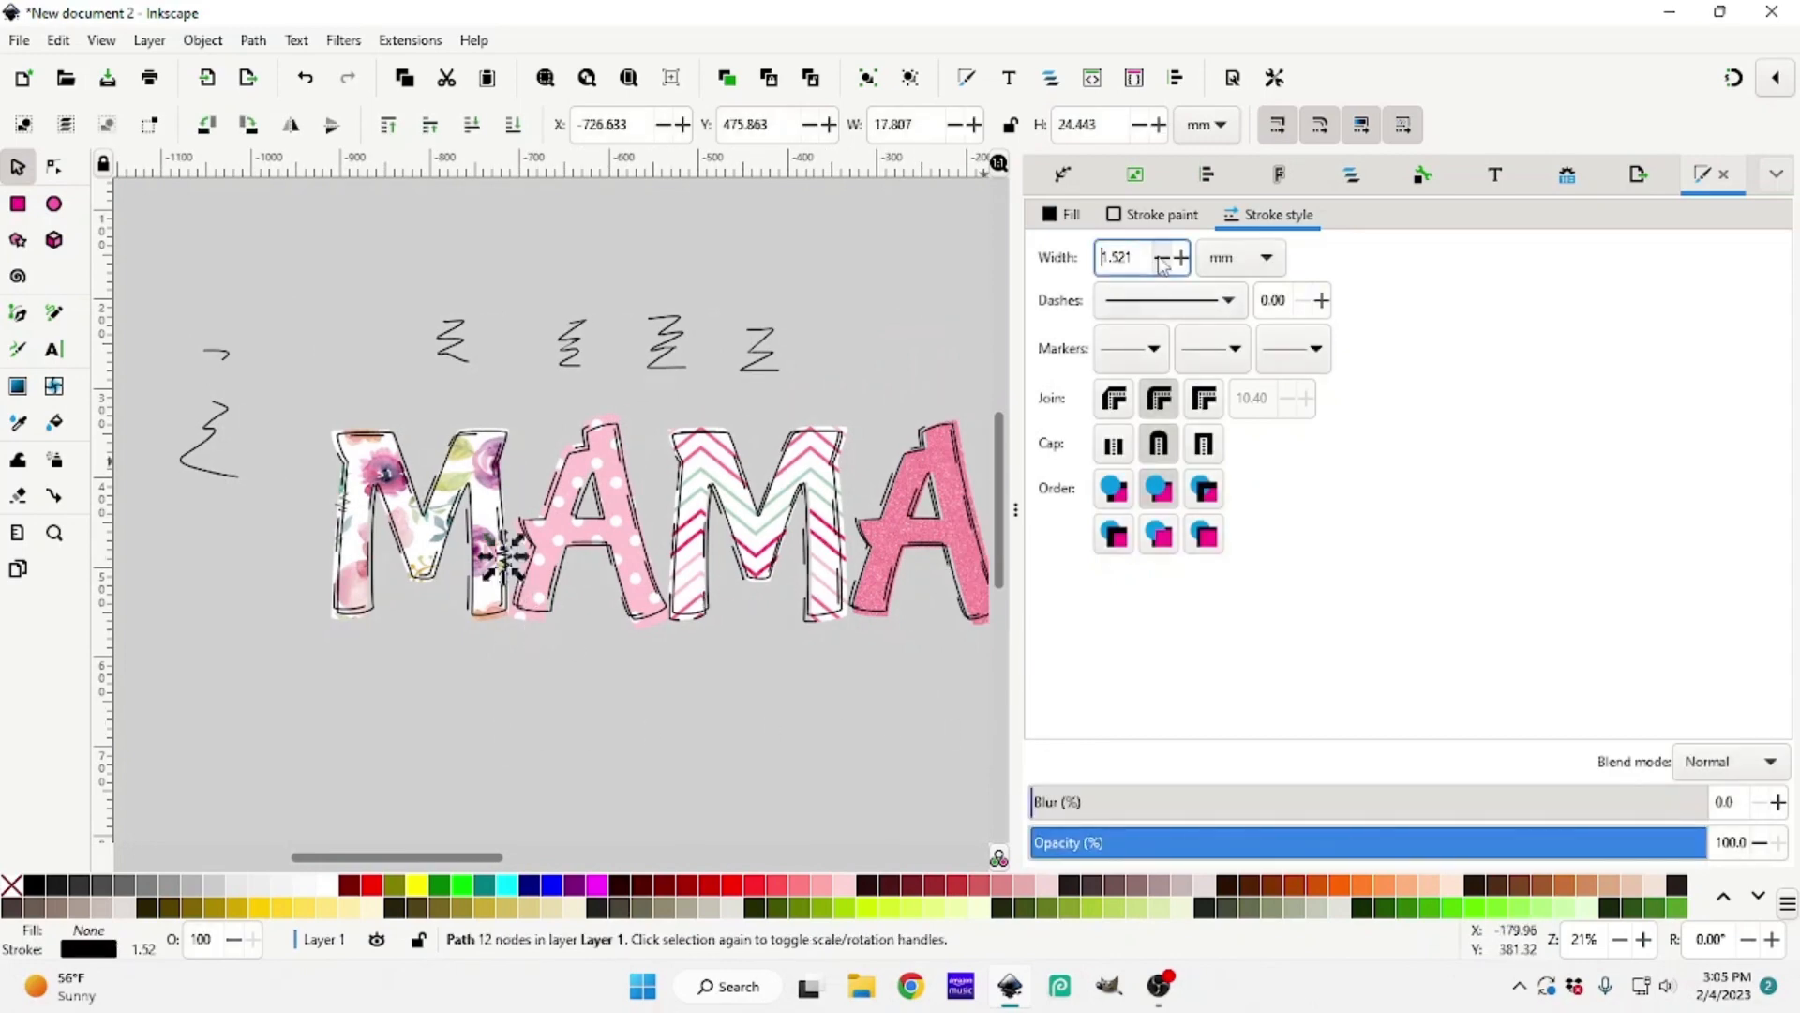
click(601, 723)
click(502, 548)
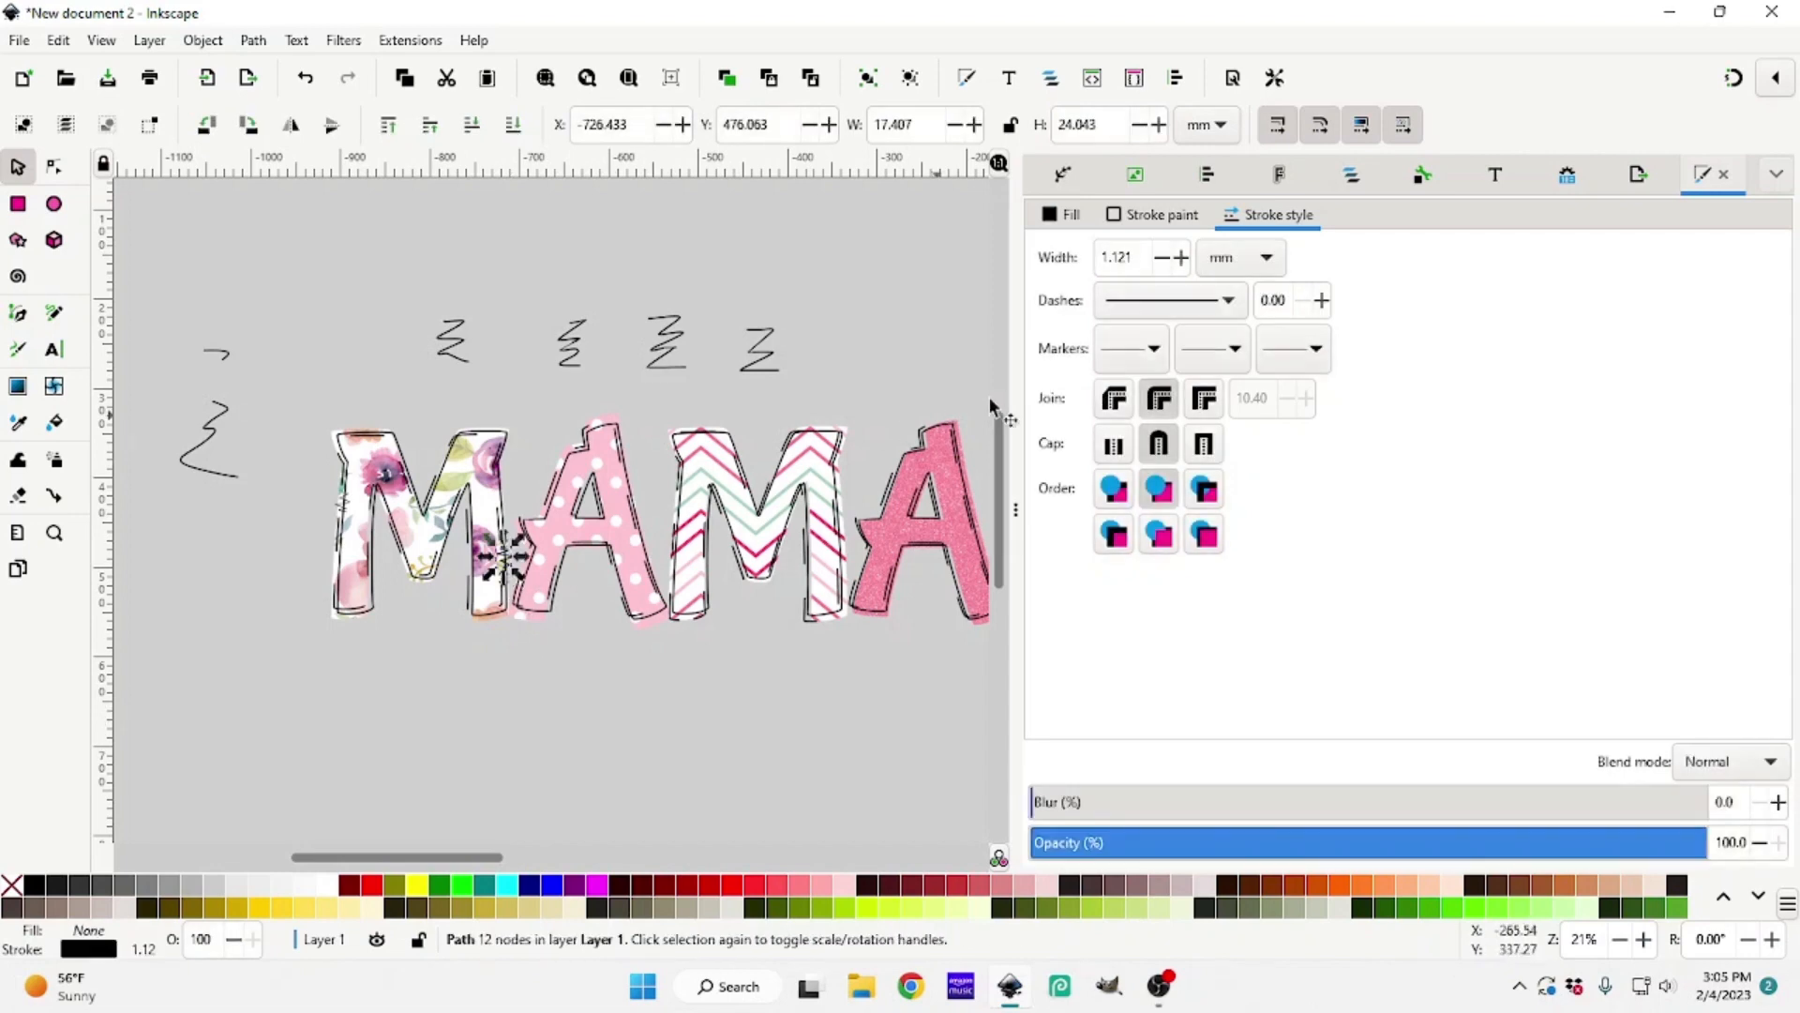
click(1182, 258)
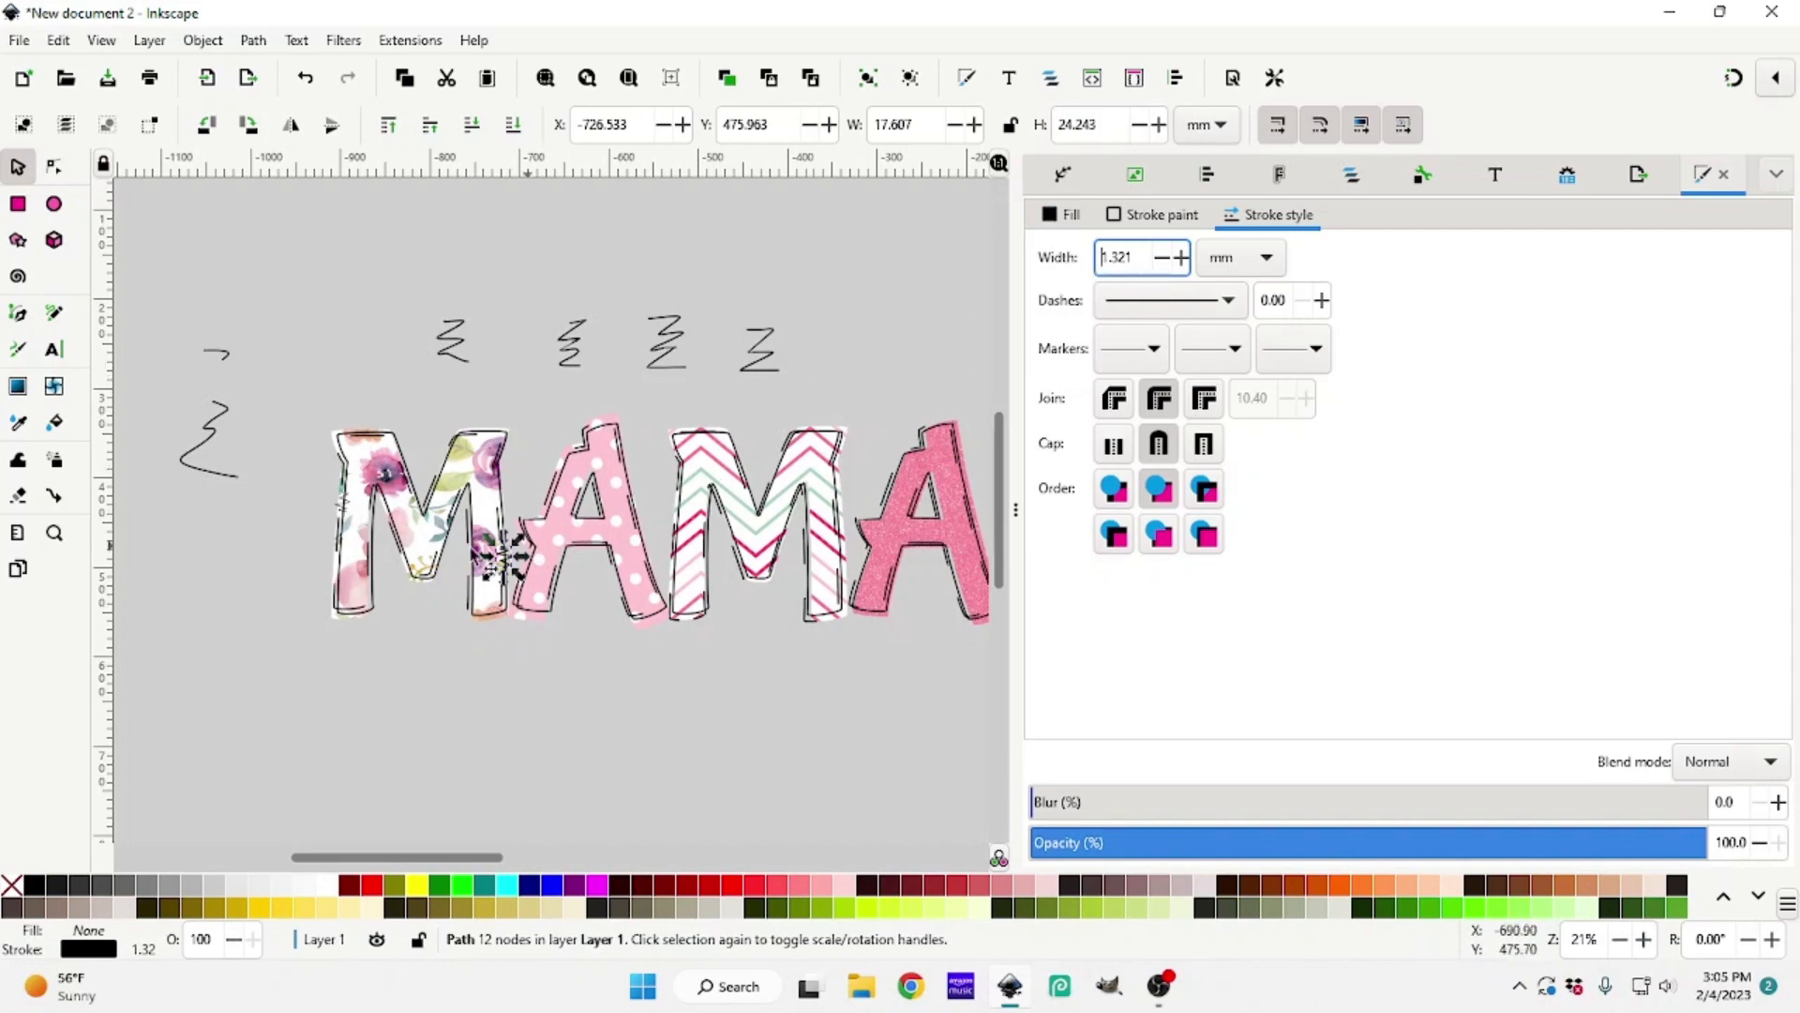
Move the thin zigzag off the floral M's left leg and bring a duplicate of the right leg's zigzag over as its replacement
mouse_move(335, 501)
mouse_down()
mouse_move(306, 507)
mouse_move(232, 441)
mouse_up()
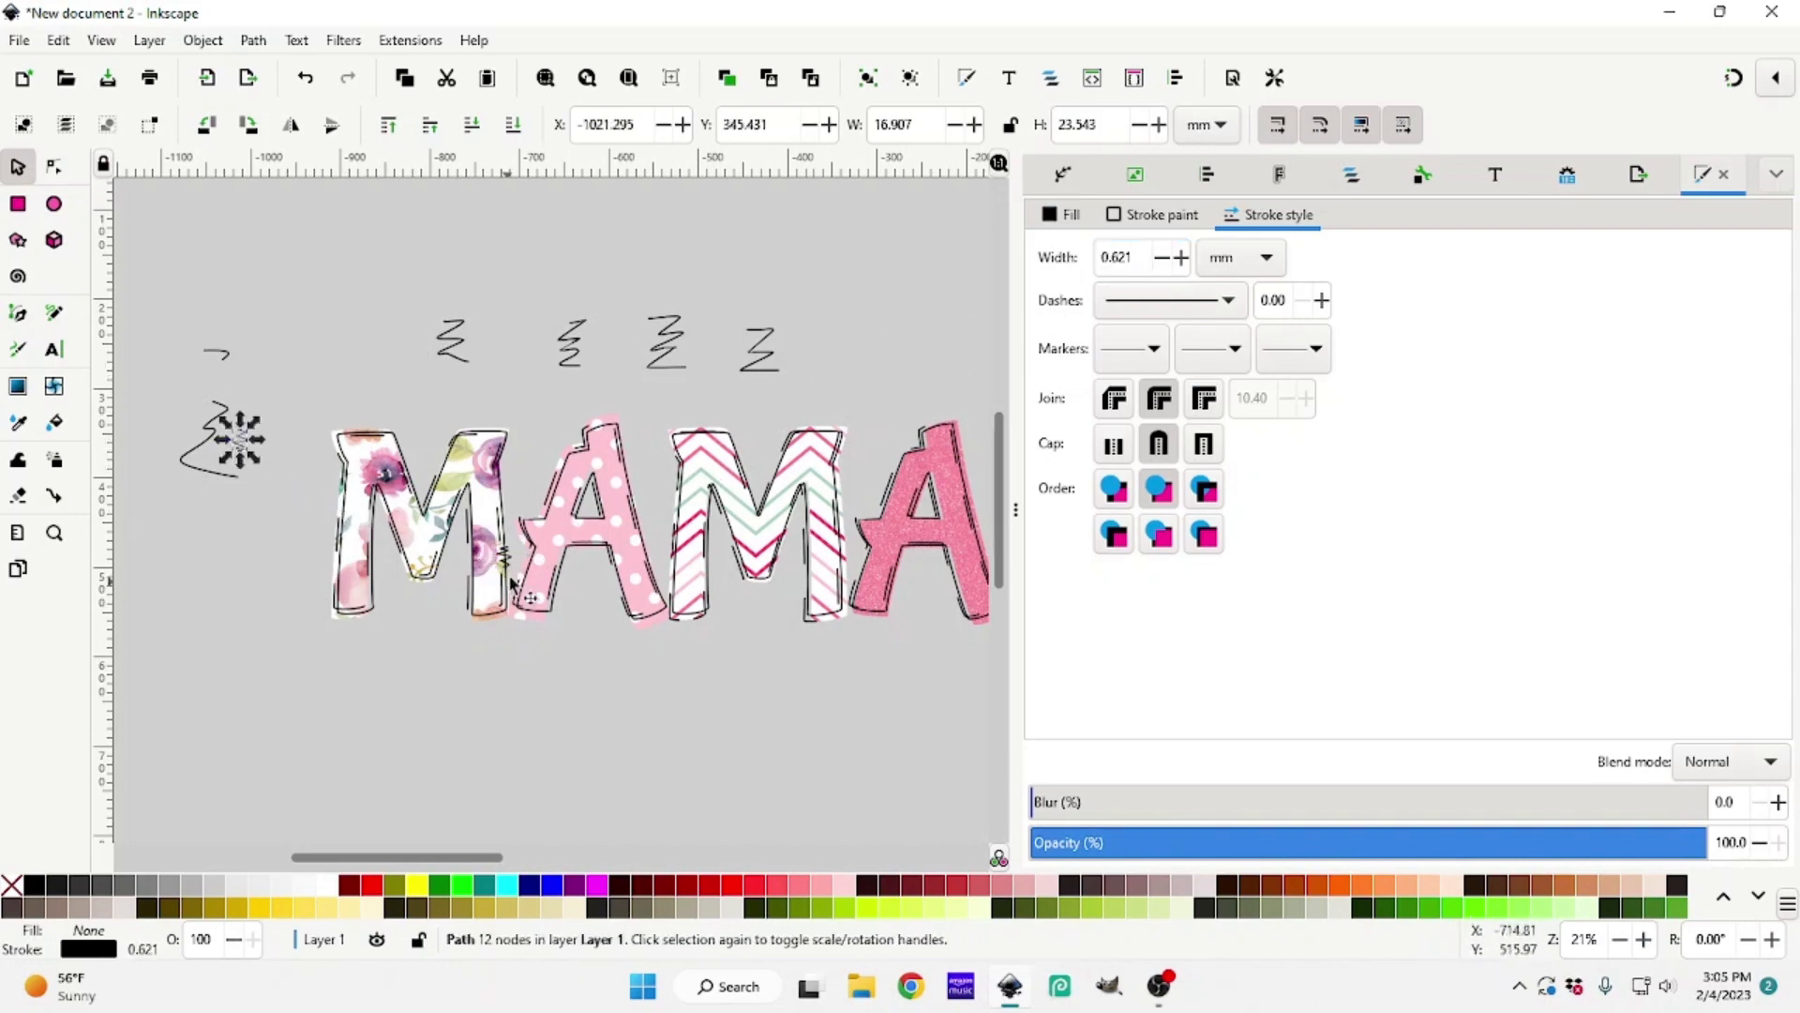
right_click(511, 563)
click(548, 223)
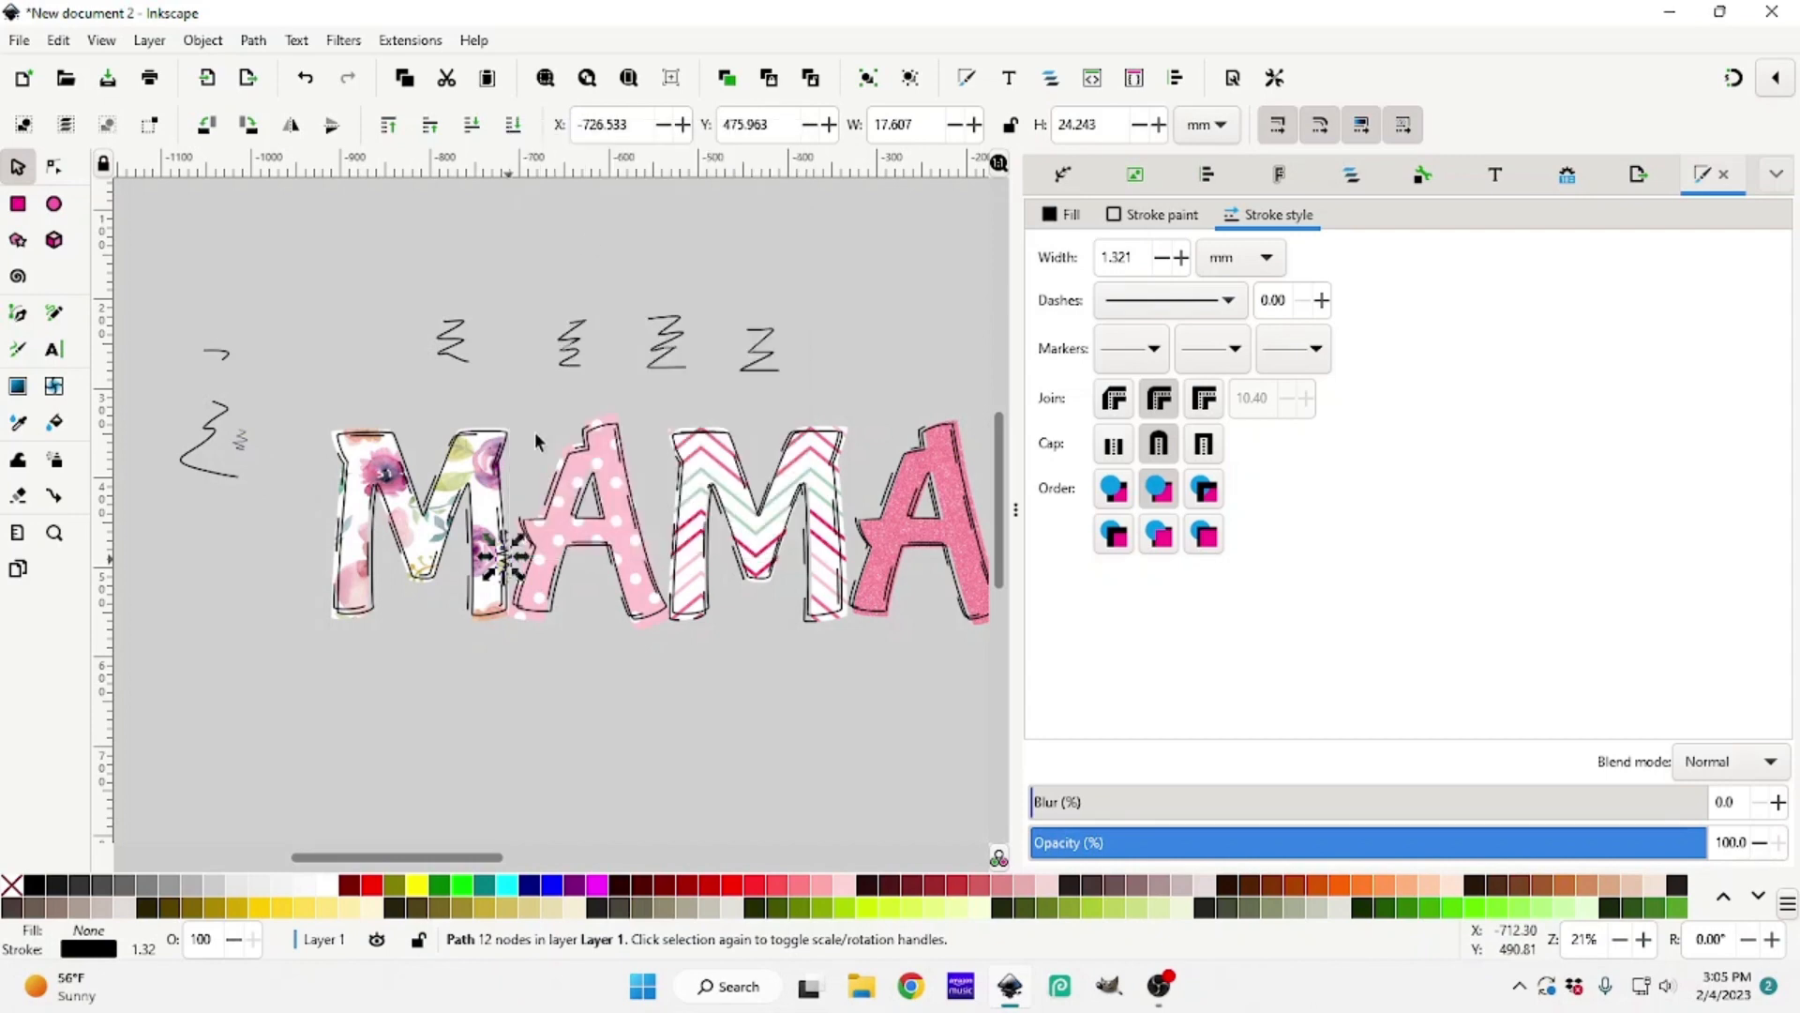
drag(413, 560, 345, 497)
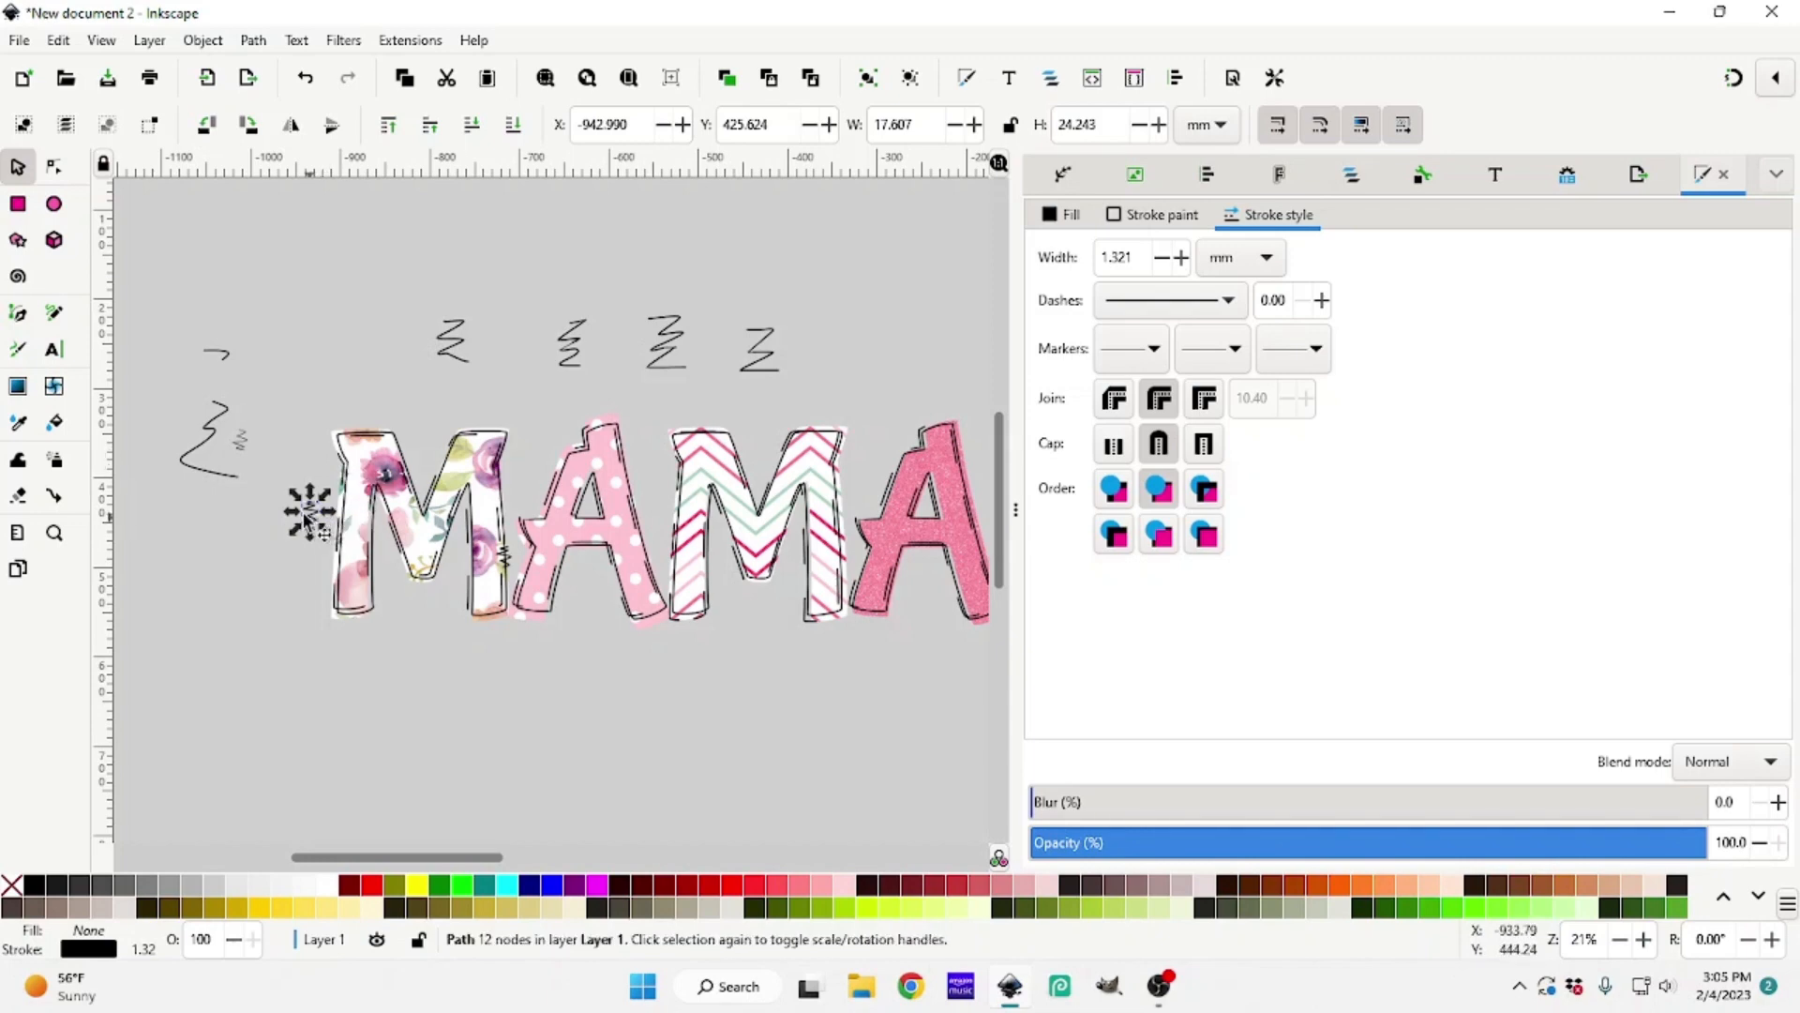
click(281, 577)
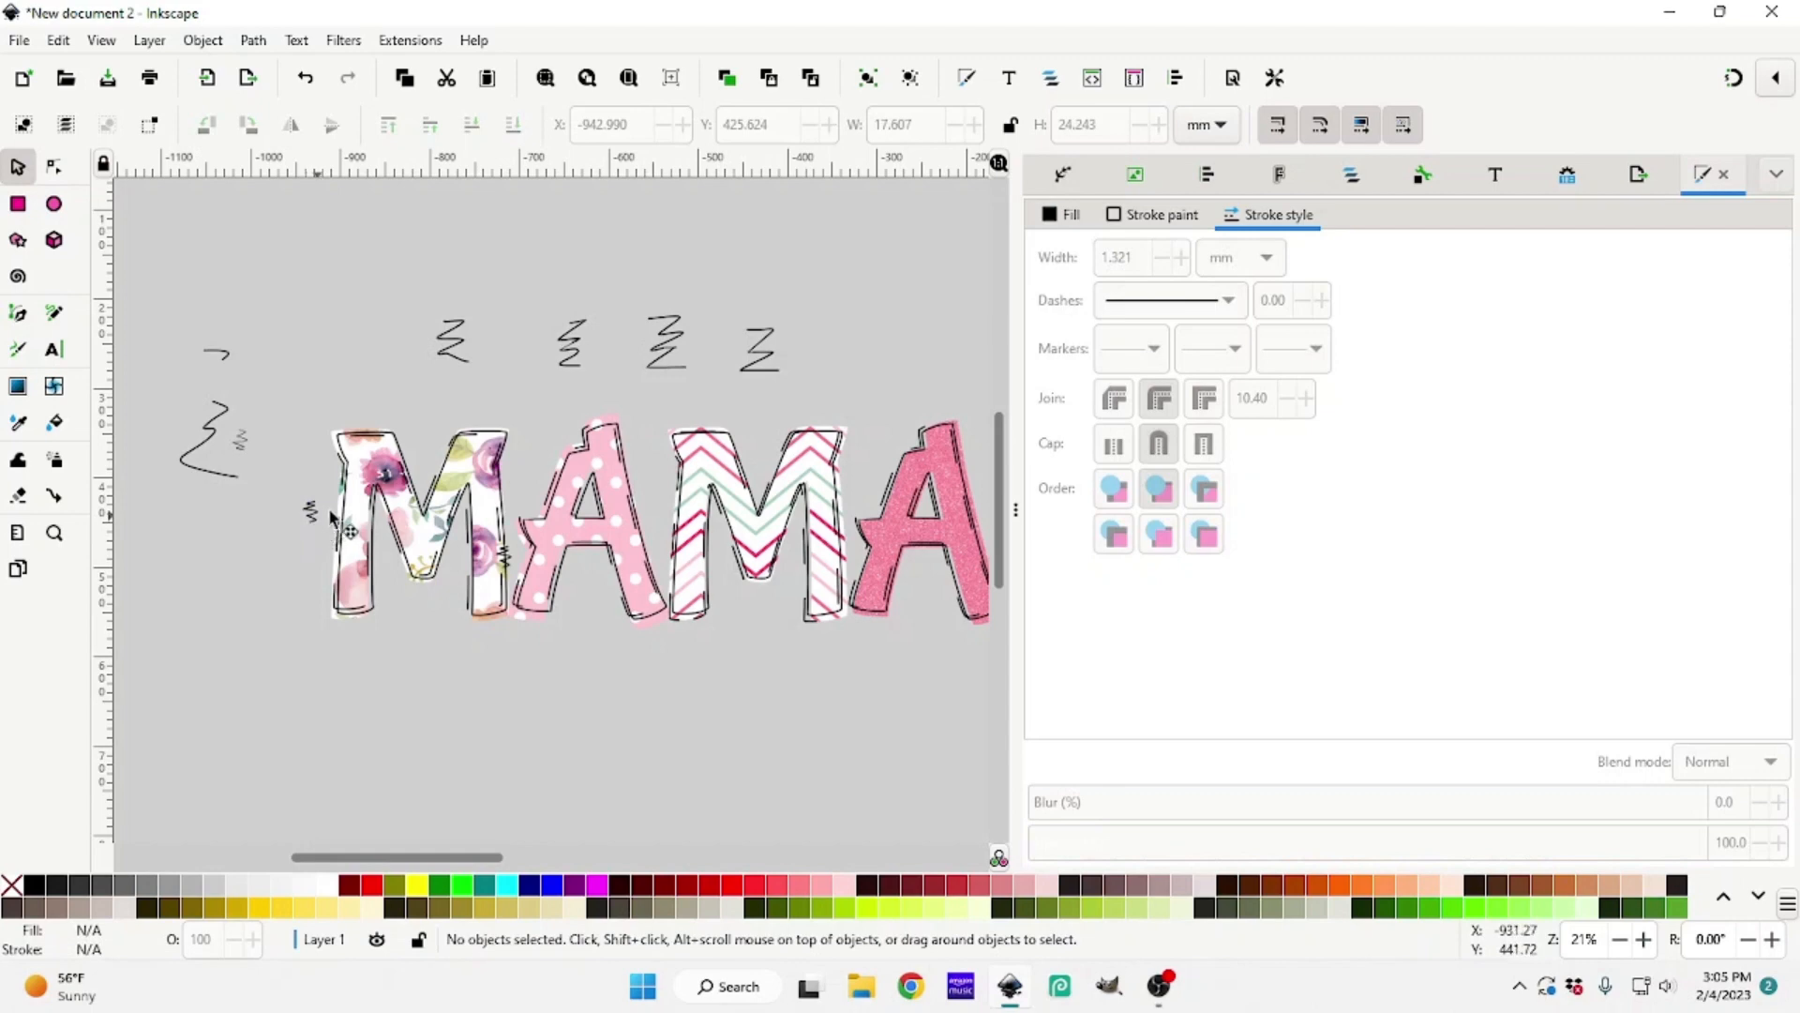
Set the replacement zigzag on the floral M's left outline, then duplicate it and place the copy below the polka-dot A
drag(330, 515, 582, 634)
right_click(343, 503)
click(403, 608)
click(576, 674)
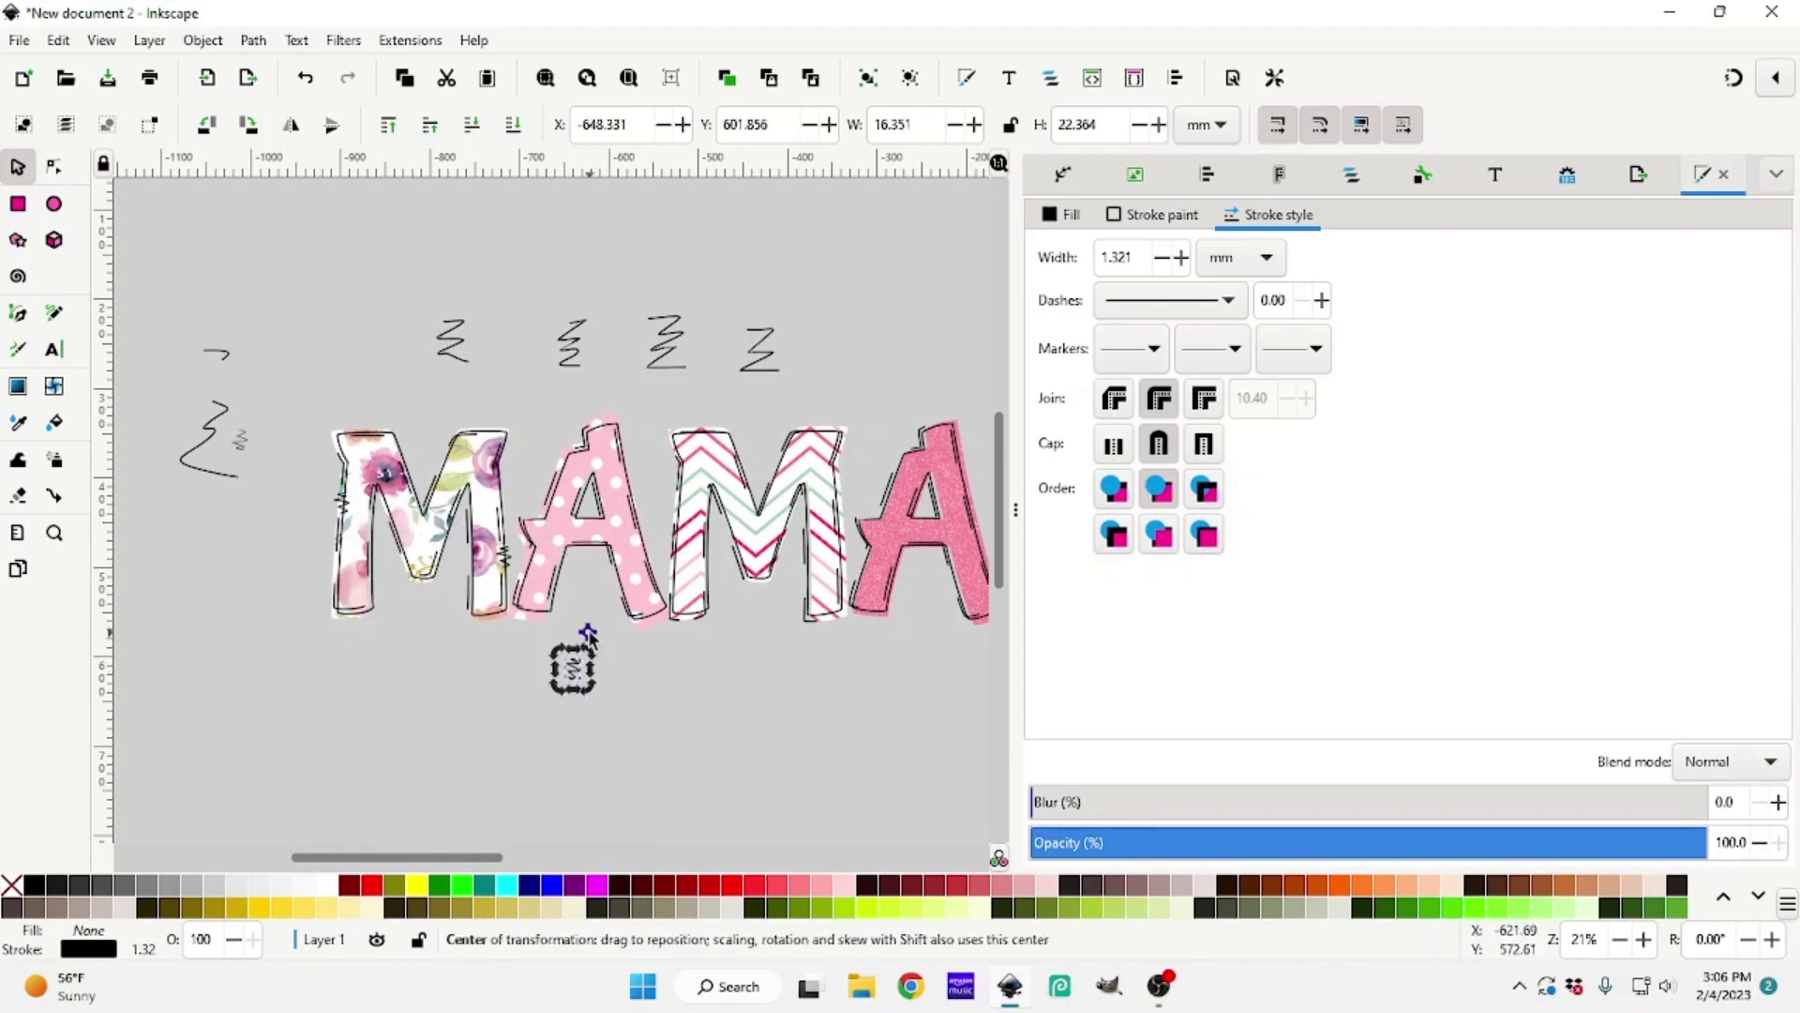
Center the copied zigzag's rotation point on itself, rotate it, and place it on the outer outline of the polka-dot A's left leg
scroll(542, 714, up, 3)
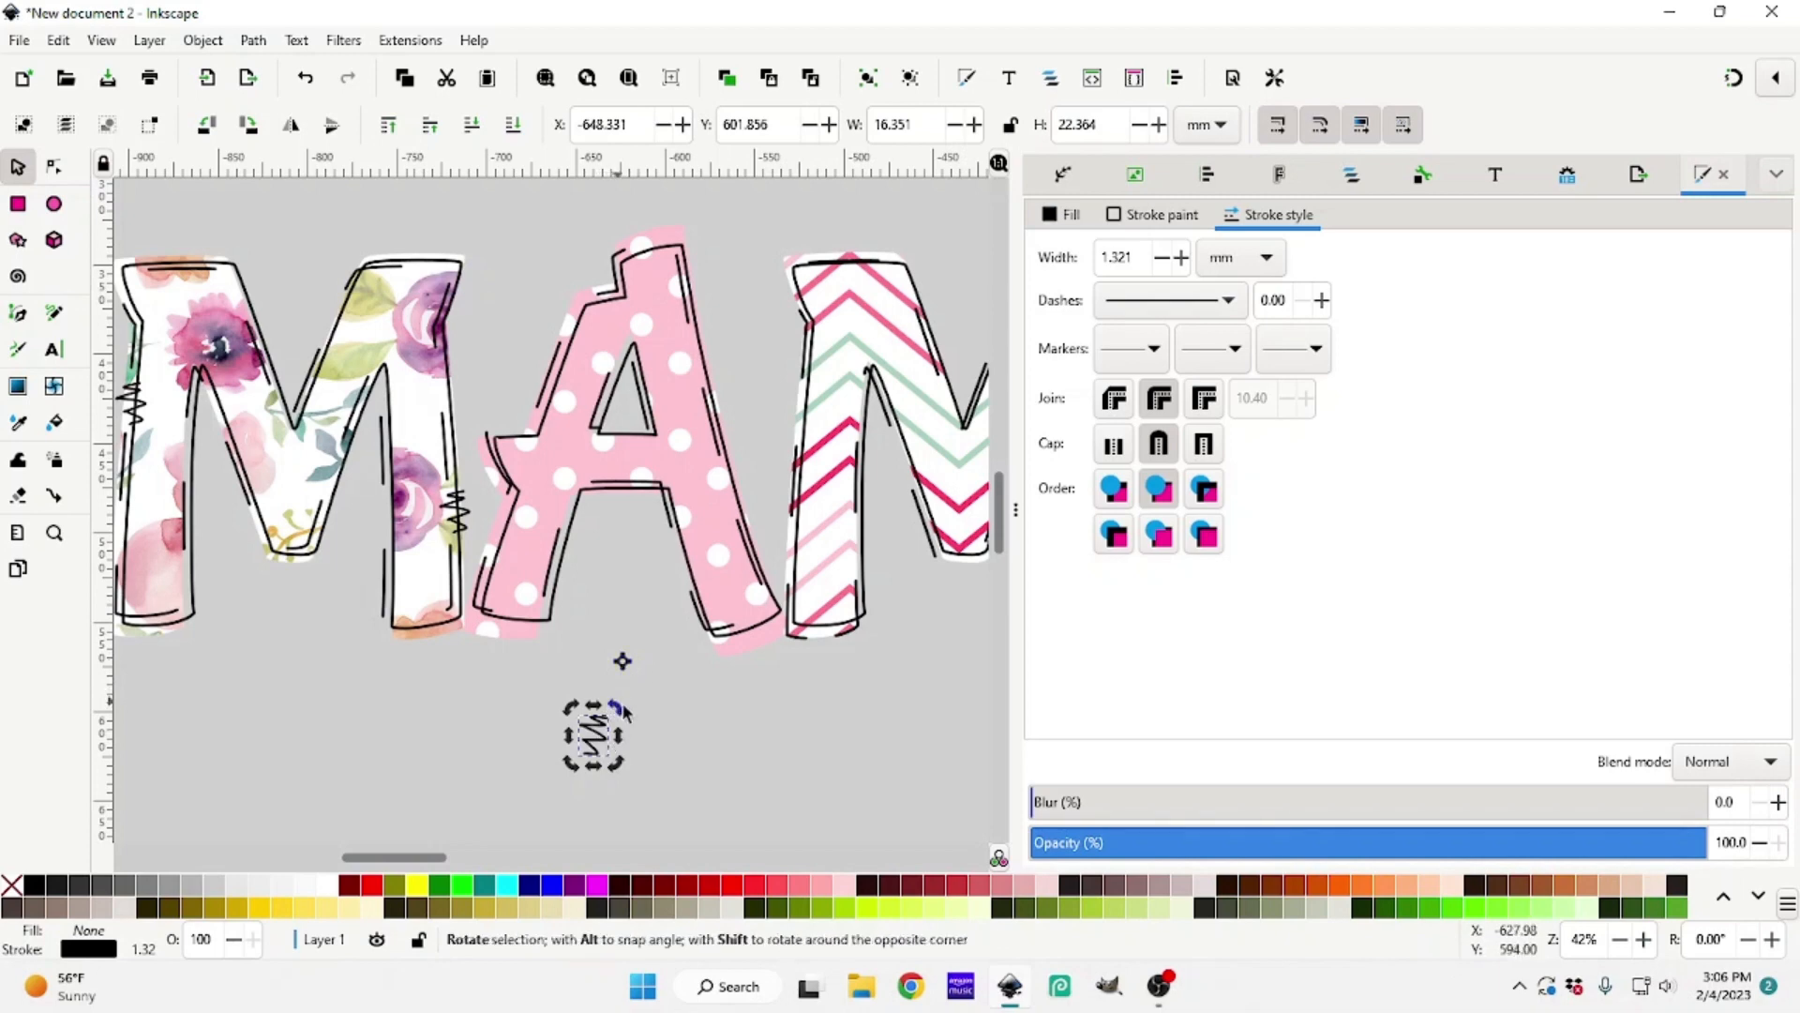
mouse_move(617, 707)
mouse_down()
mouse_move(673, 738)
mouse_move(625, 741)
mouse_move(555, 686)
mouse_move(600, 592)
mouse_move(679, 639)
mouse_move(576, 672)
mouse_move(627, 707)
mouse_move(615, 717)
mouse_move(756, 684)
mouse_move(604, 586)
mouse_move(583, 699)
mouse_move(600, 731)
mouse_move(657, 619)
mouse_move(574, 583)
mouse_move(553, 690)
mouse_move(582, 731)
mouse_move(628, 741)
mouse_up()
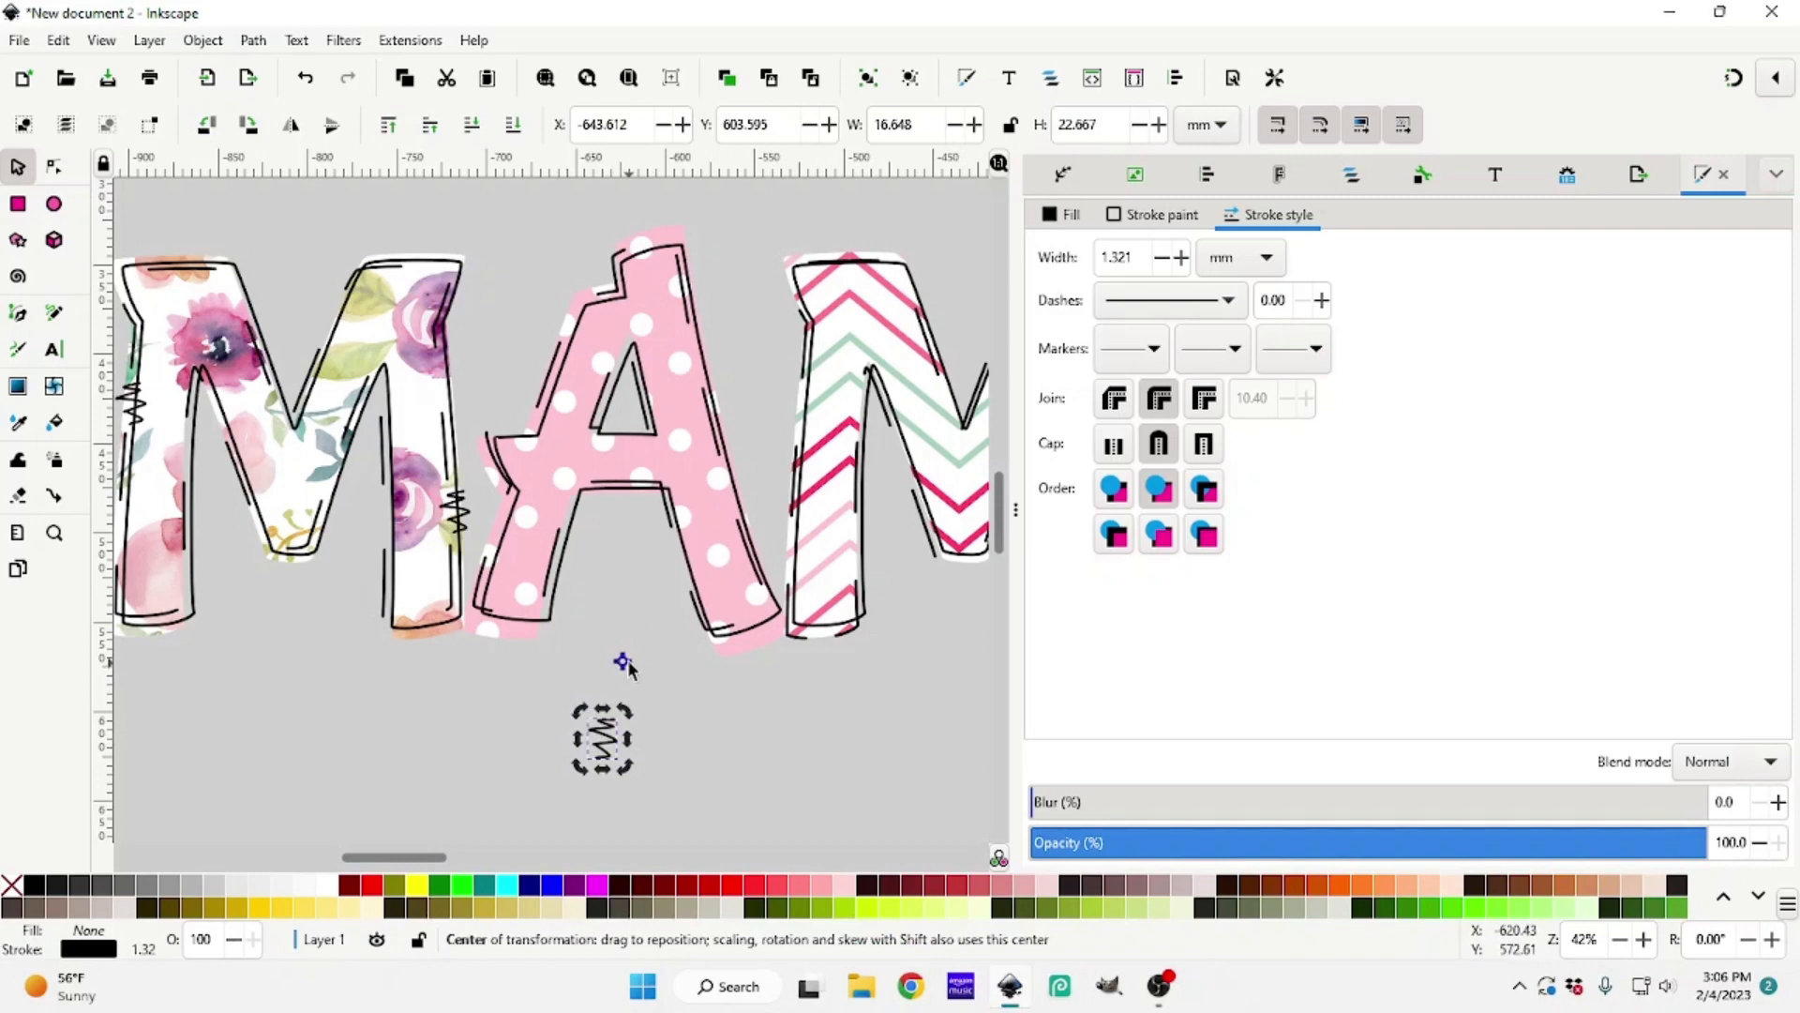
mouse_move(627, 664)
mouse_down()
mouse_move(669, 675)
mouse_move(608, 748)
mouse_move(655, 739)
mouse_up()
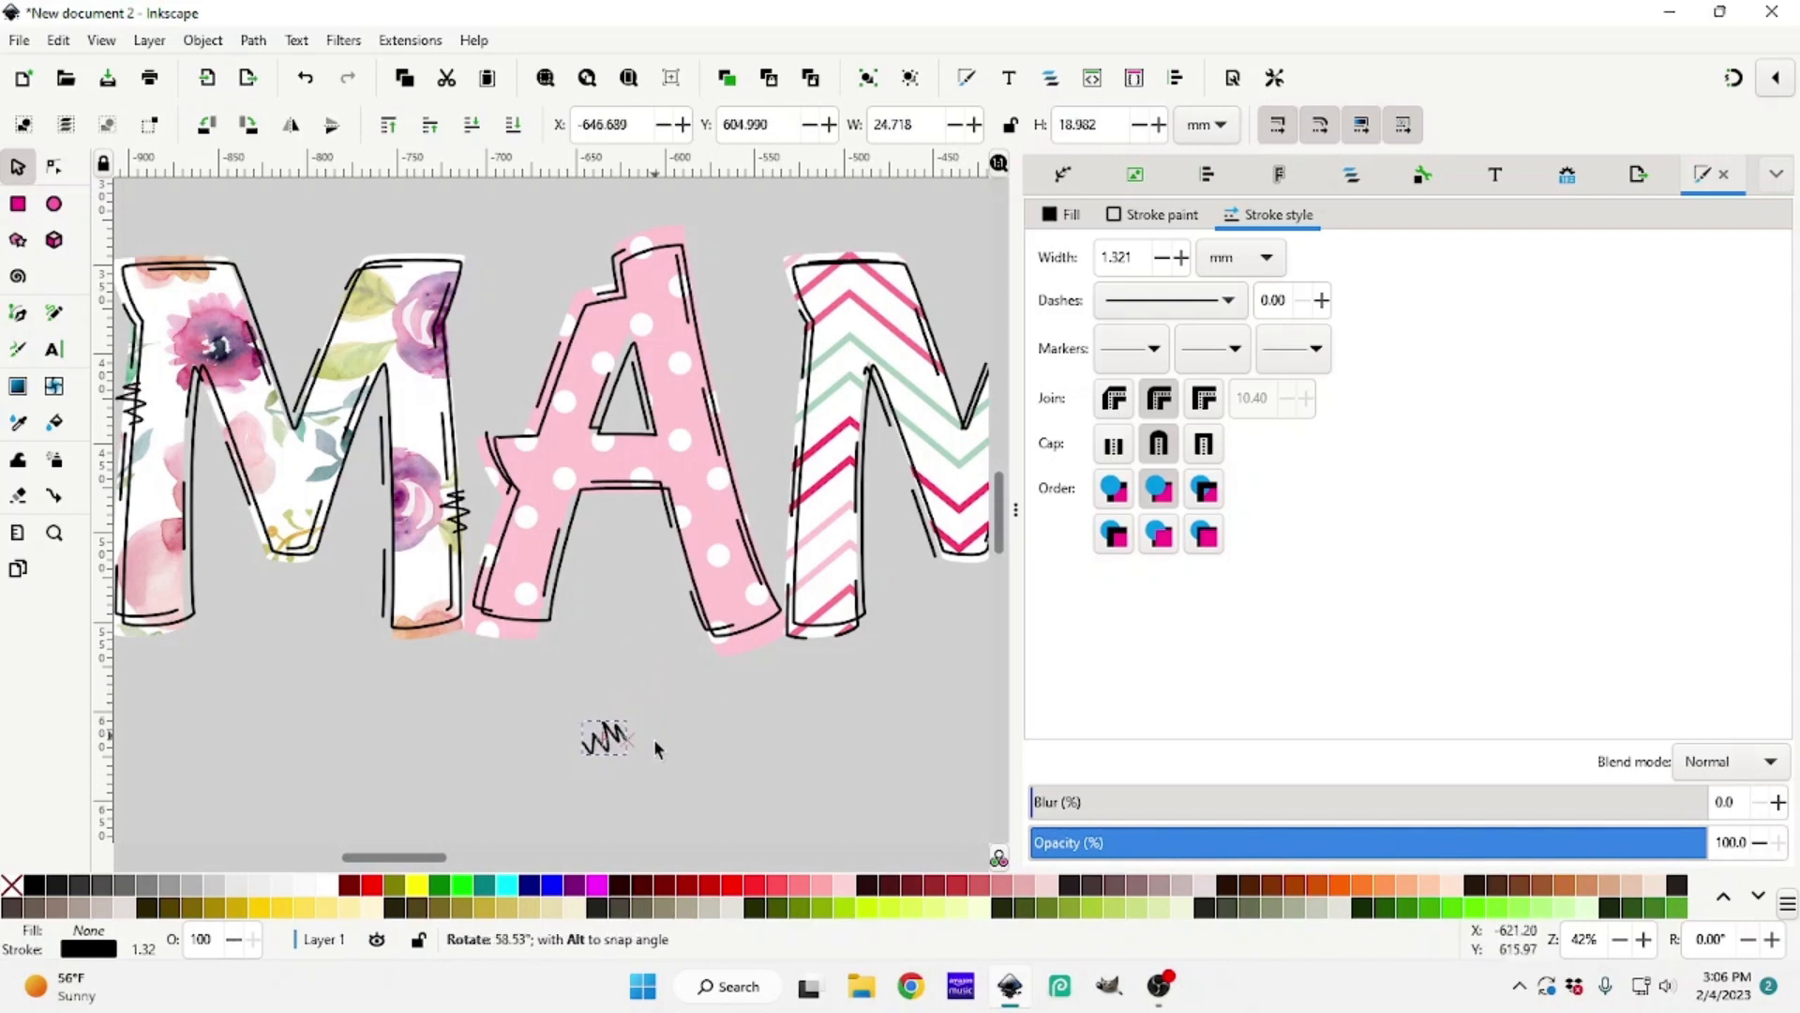
drag(597, 684, 640, 679)
click(670, 762)
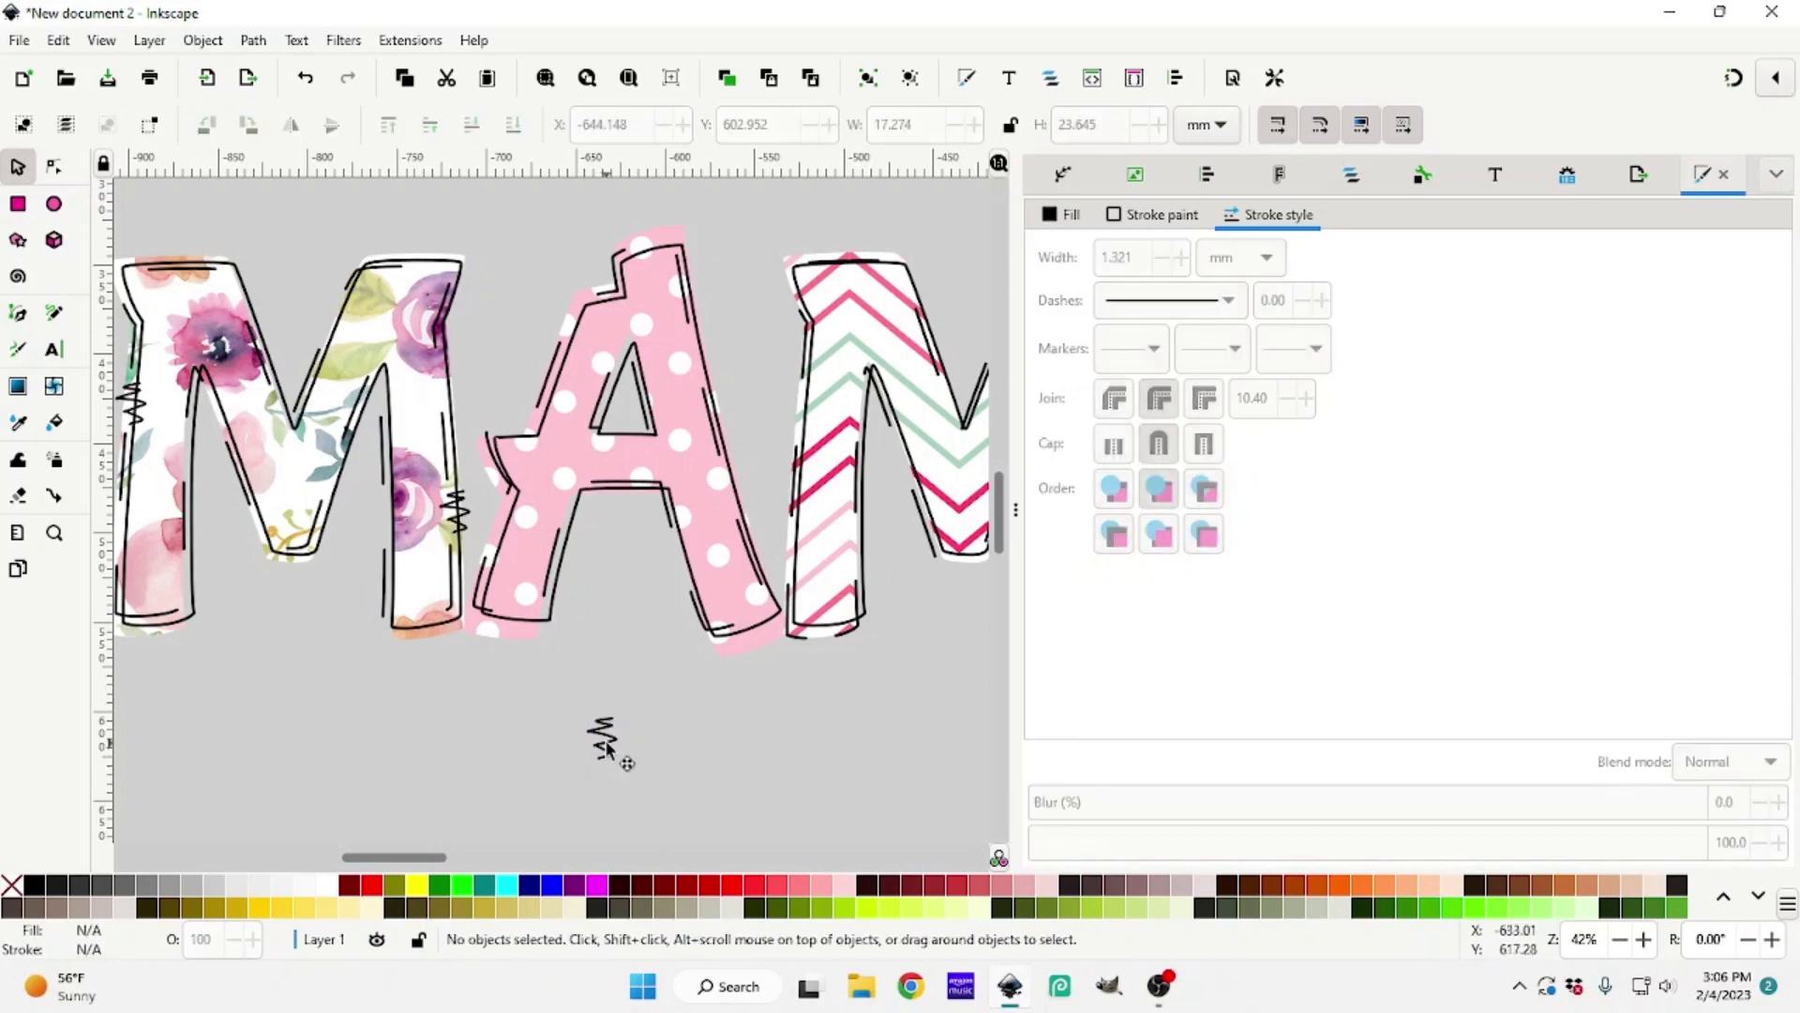
drag(606, 747, 621, 396)
click(589, 729)
Duplicate the polka-dot A's zigzag and place the copy on the letter's upper right outline, rotated to cross the line
right_click(509, 528)
click(628, 191)
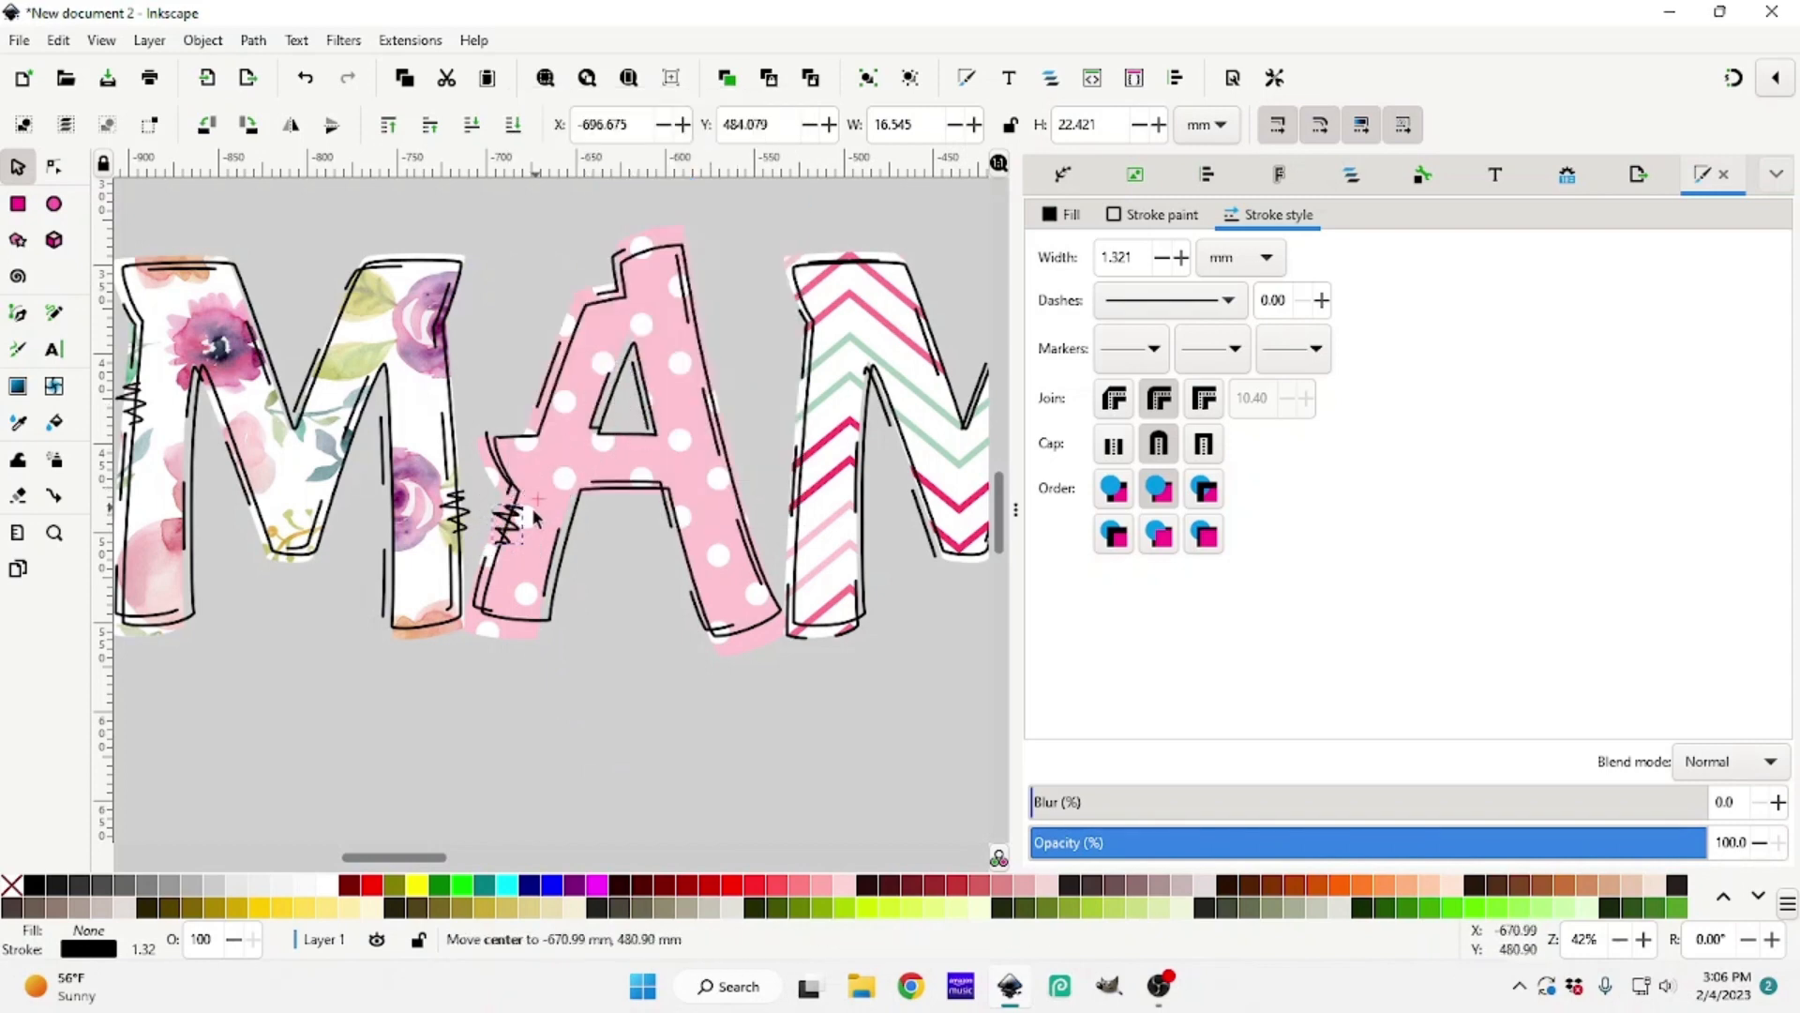
mouse_move(509, 528)
mouse_down()
mouse_move(709, 375)
mouse_move(705, 313)
mouse_move(704, 357)
mouse_up()
click(708, 342)
click(708, 342)
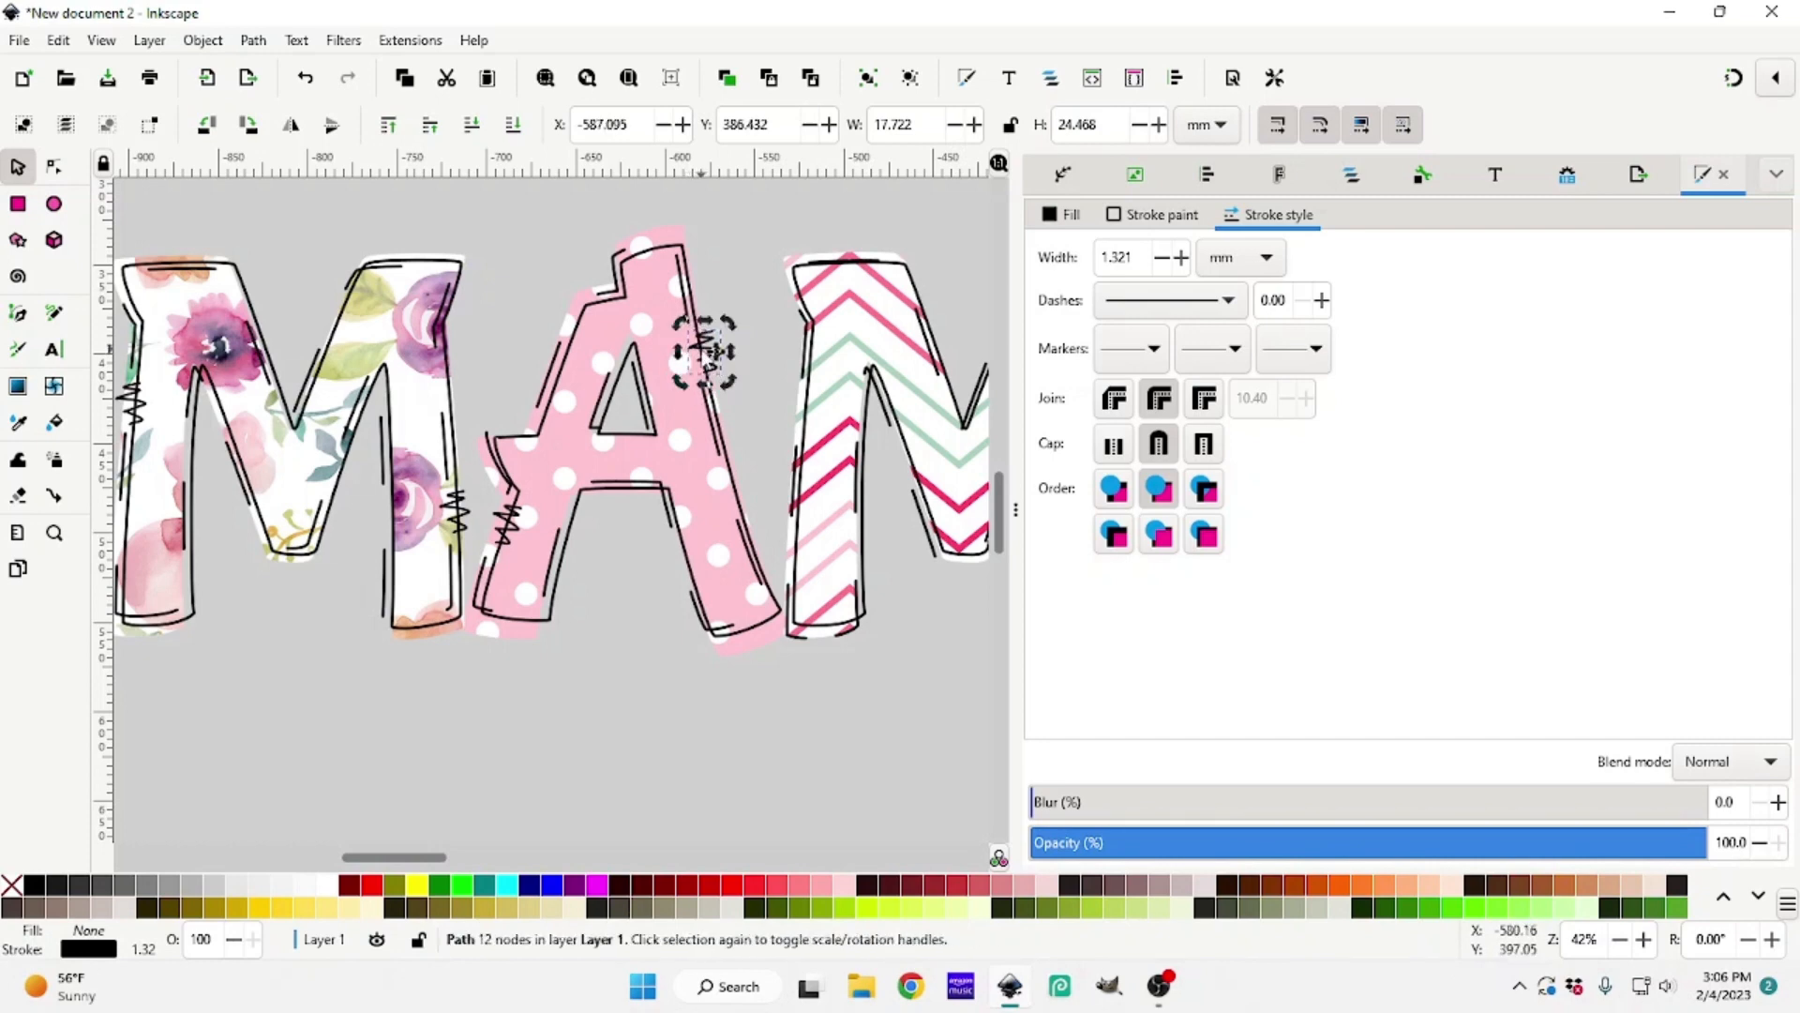
Duplicate the zigzag from the polka-dot A's right side and place the copy on the outer outline of the chevron M's left leg
right_click(701, 350)
click(760, 452)
drag(720, 367, 818, 437)
drag(873, 699, 1056, 692)
drag(405, 856, 446, 857)
drag(678, 755, 366, 740)
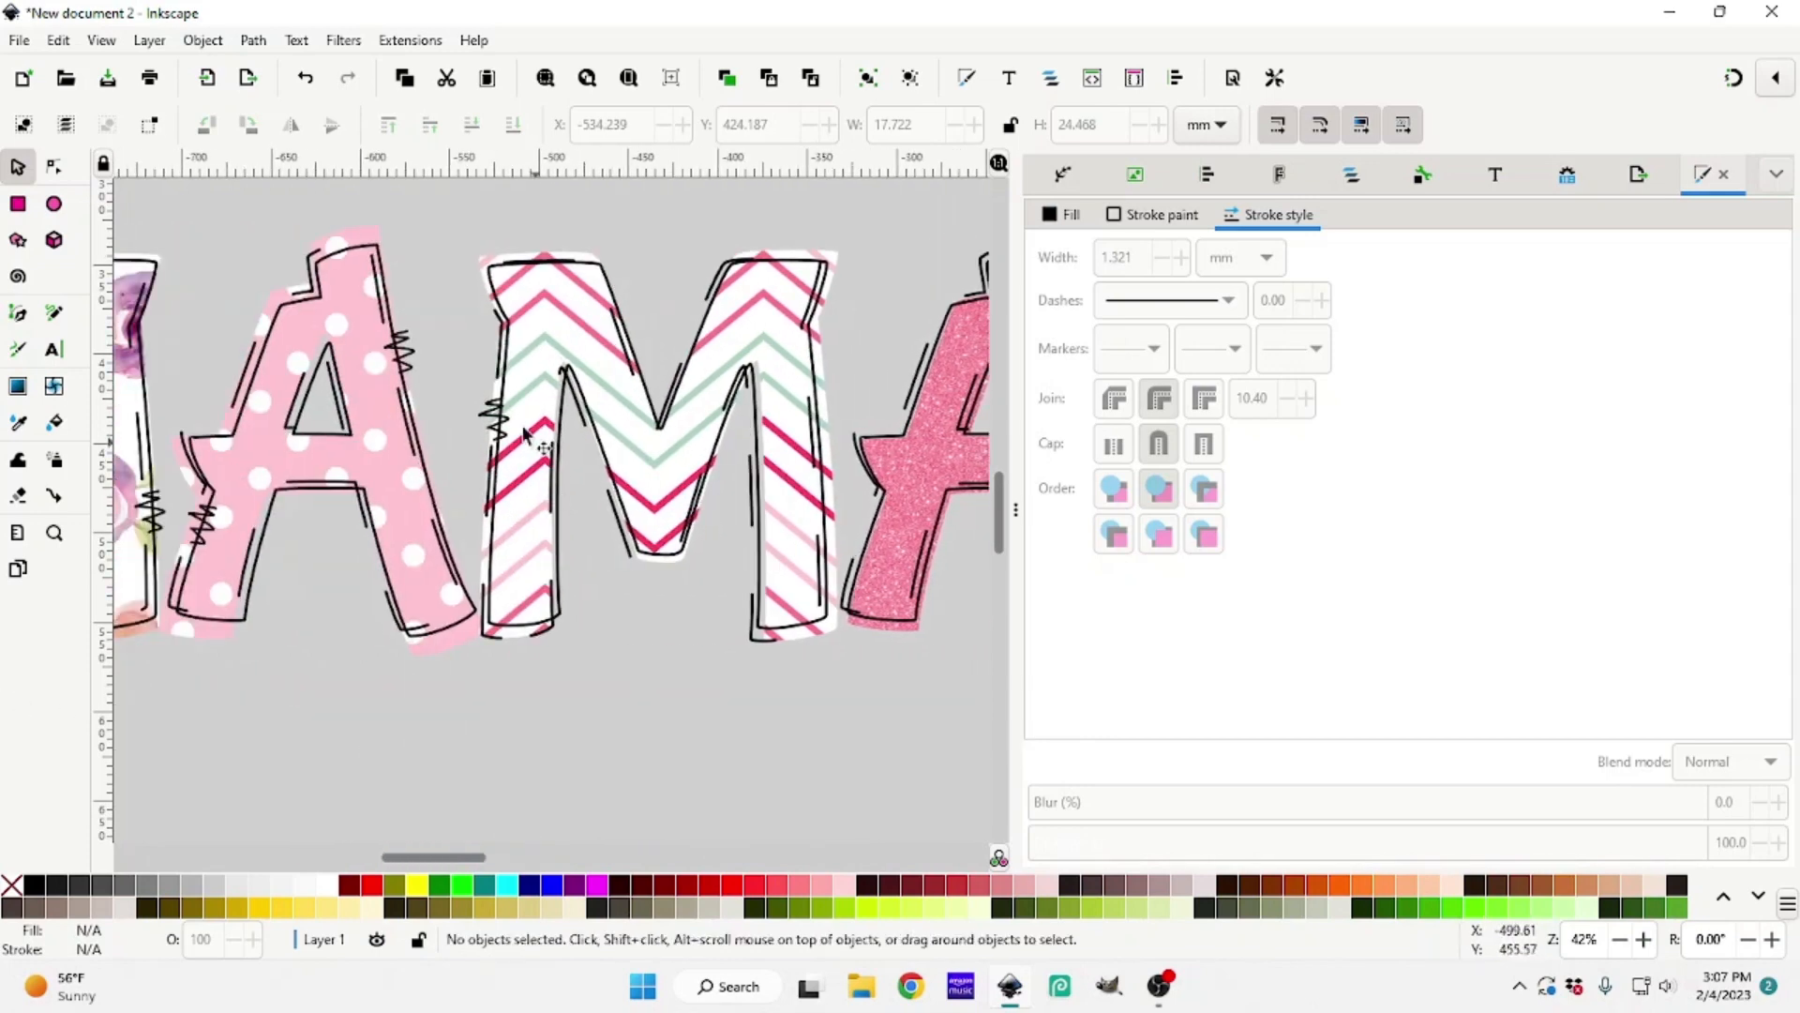
Duplicate the chevron M's left-leg zigzag and place the copy on the outer outline of its right leg
click(507, 420)
right_click(506, 421)
click(565, 523)
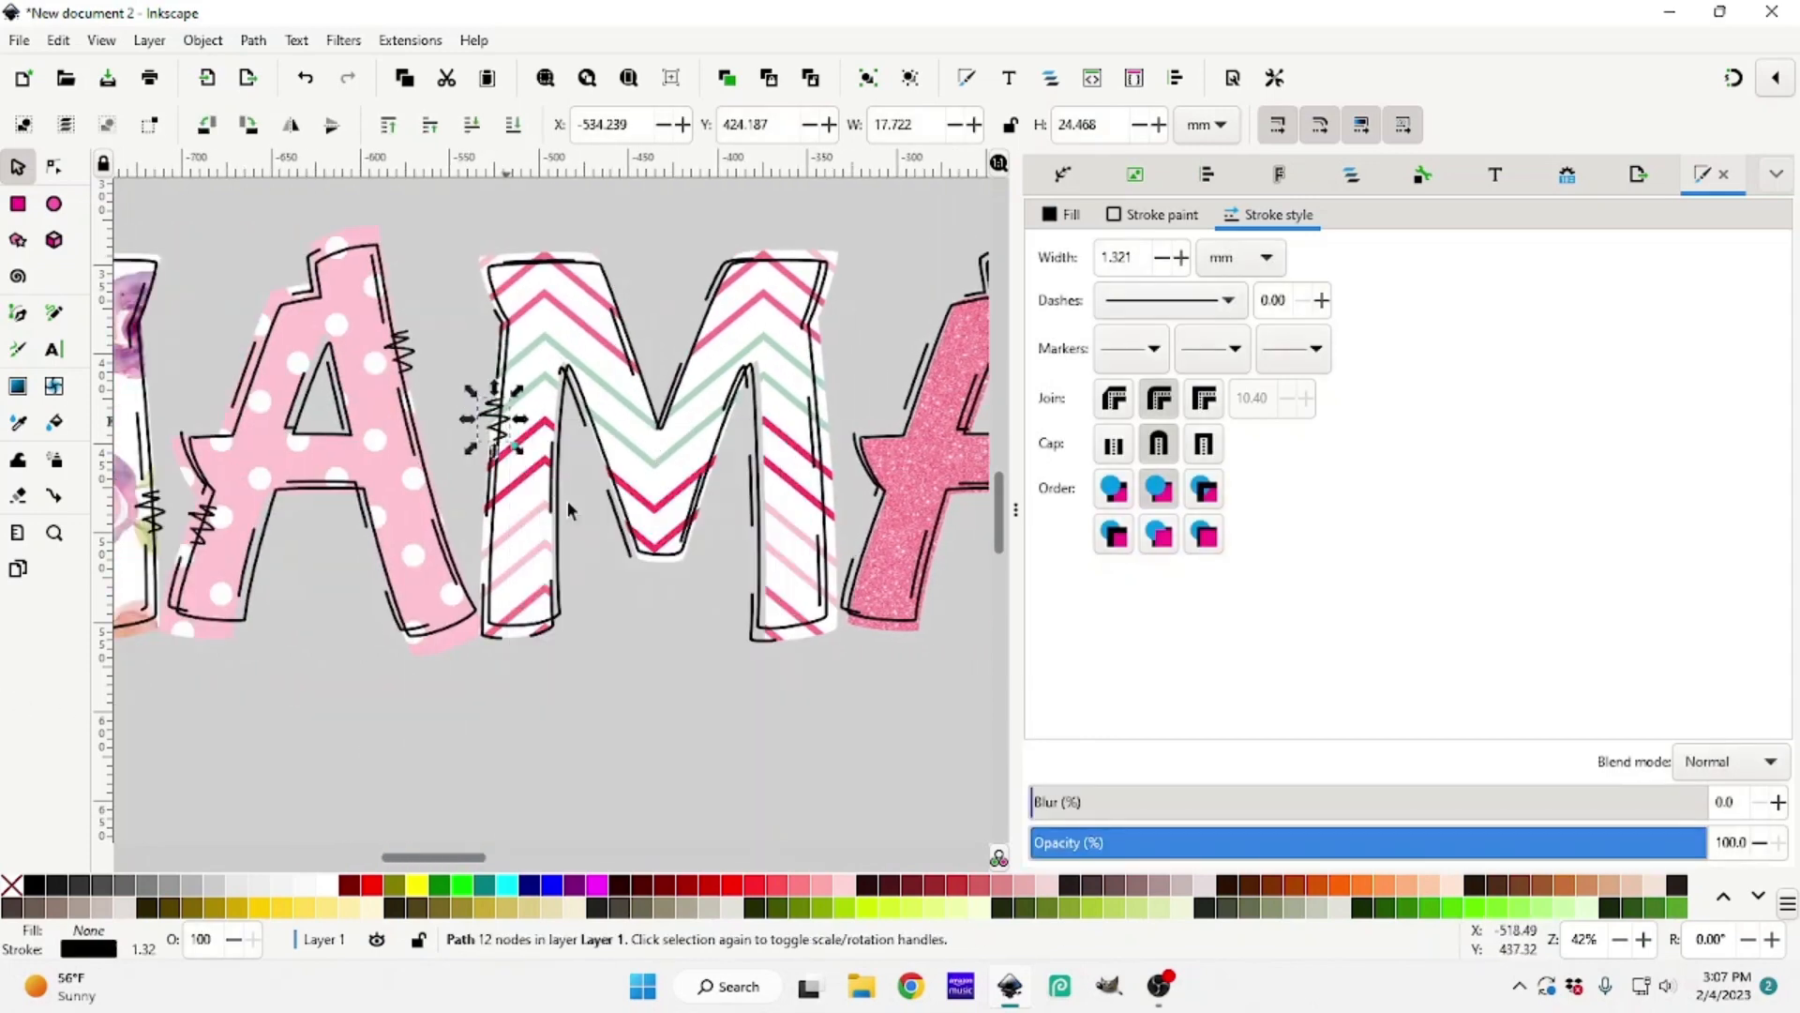
drag(506, 430, 822, 387)
drag(989, 741, 1035, 755)
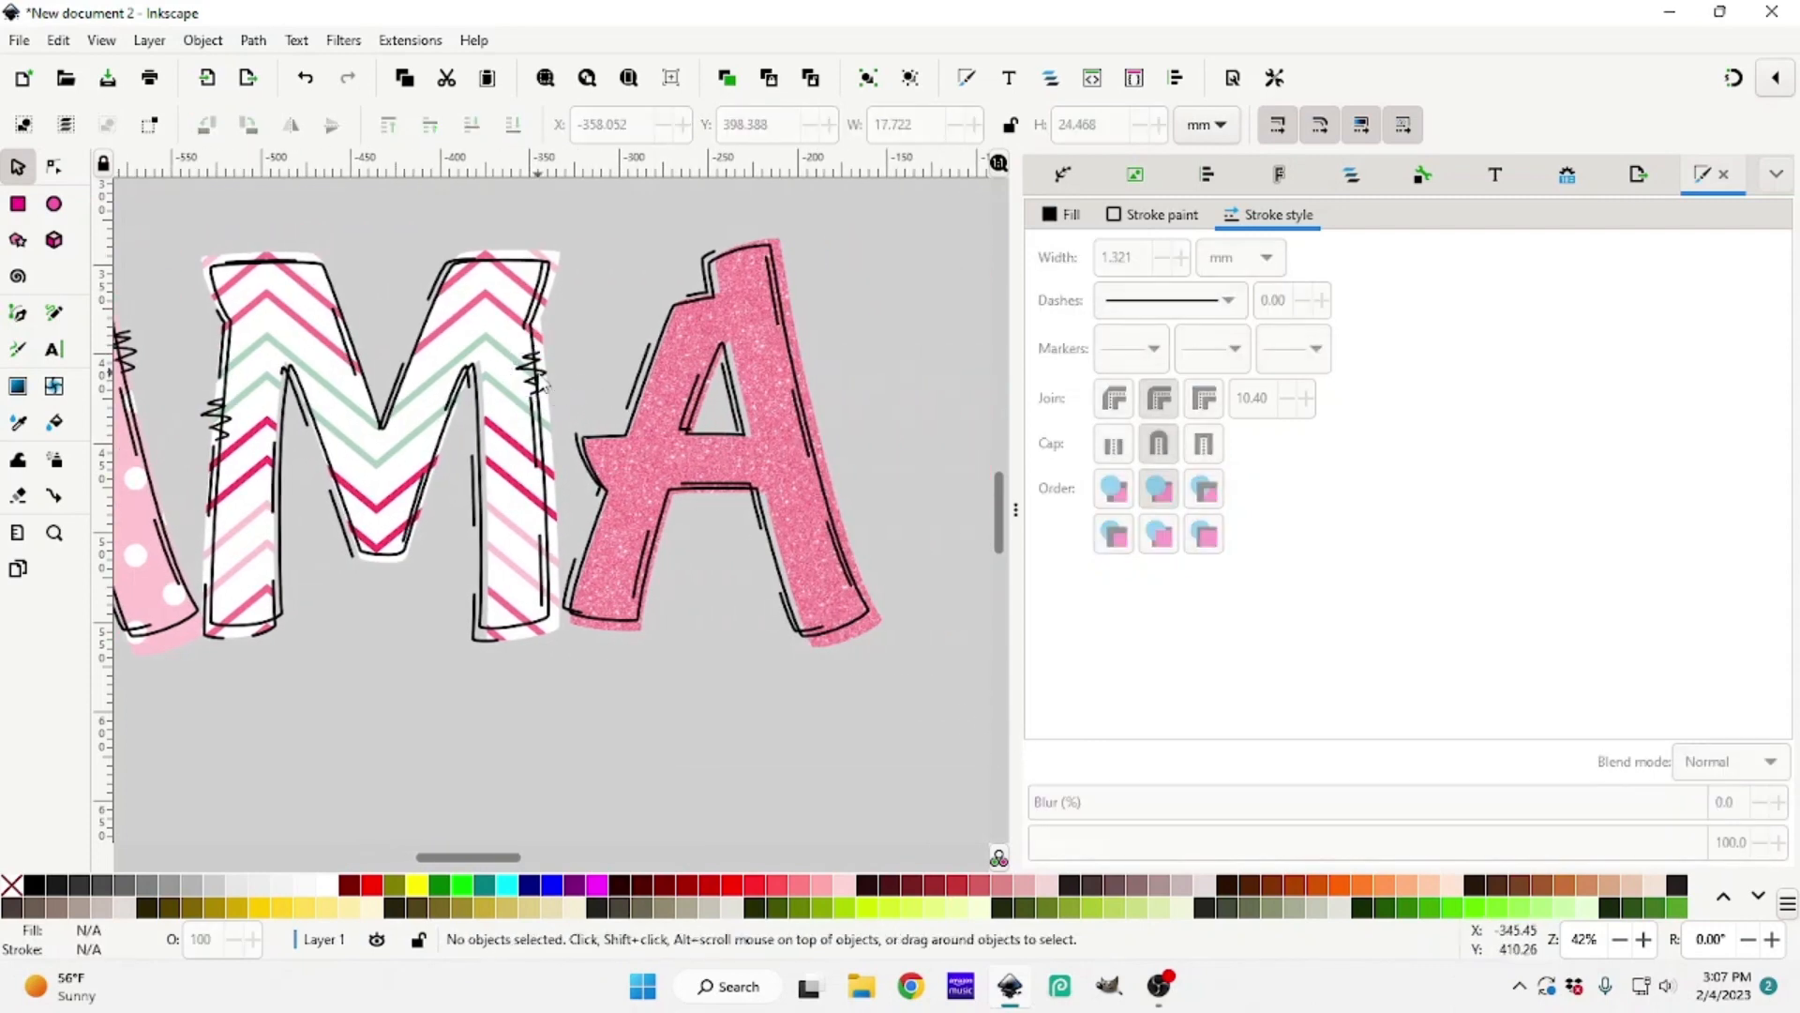
Duplicate the chevron M's right-leg zigzag and place the copy on the upper right outline of the glitter A
right_click(541, 377)
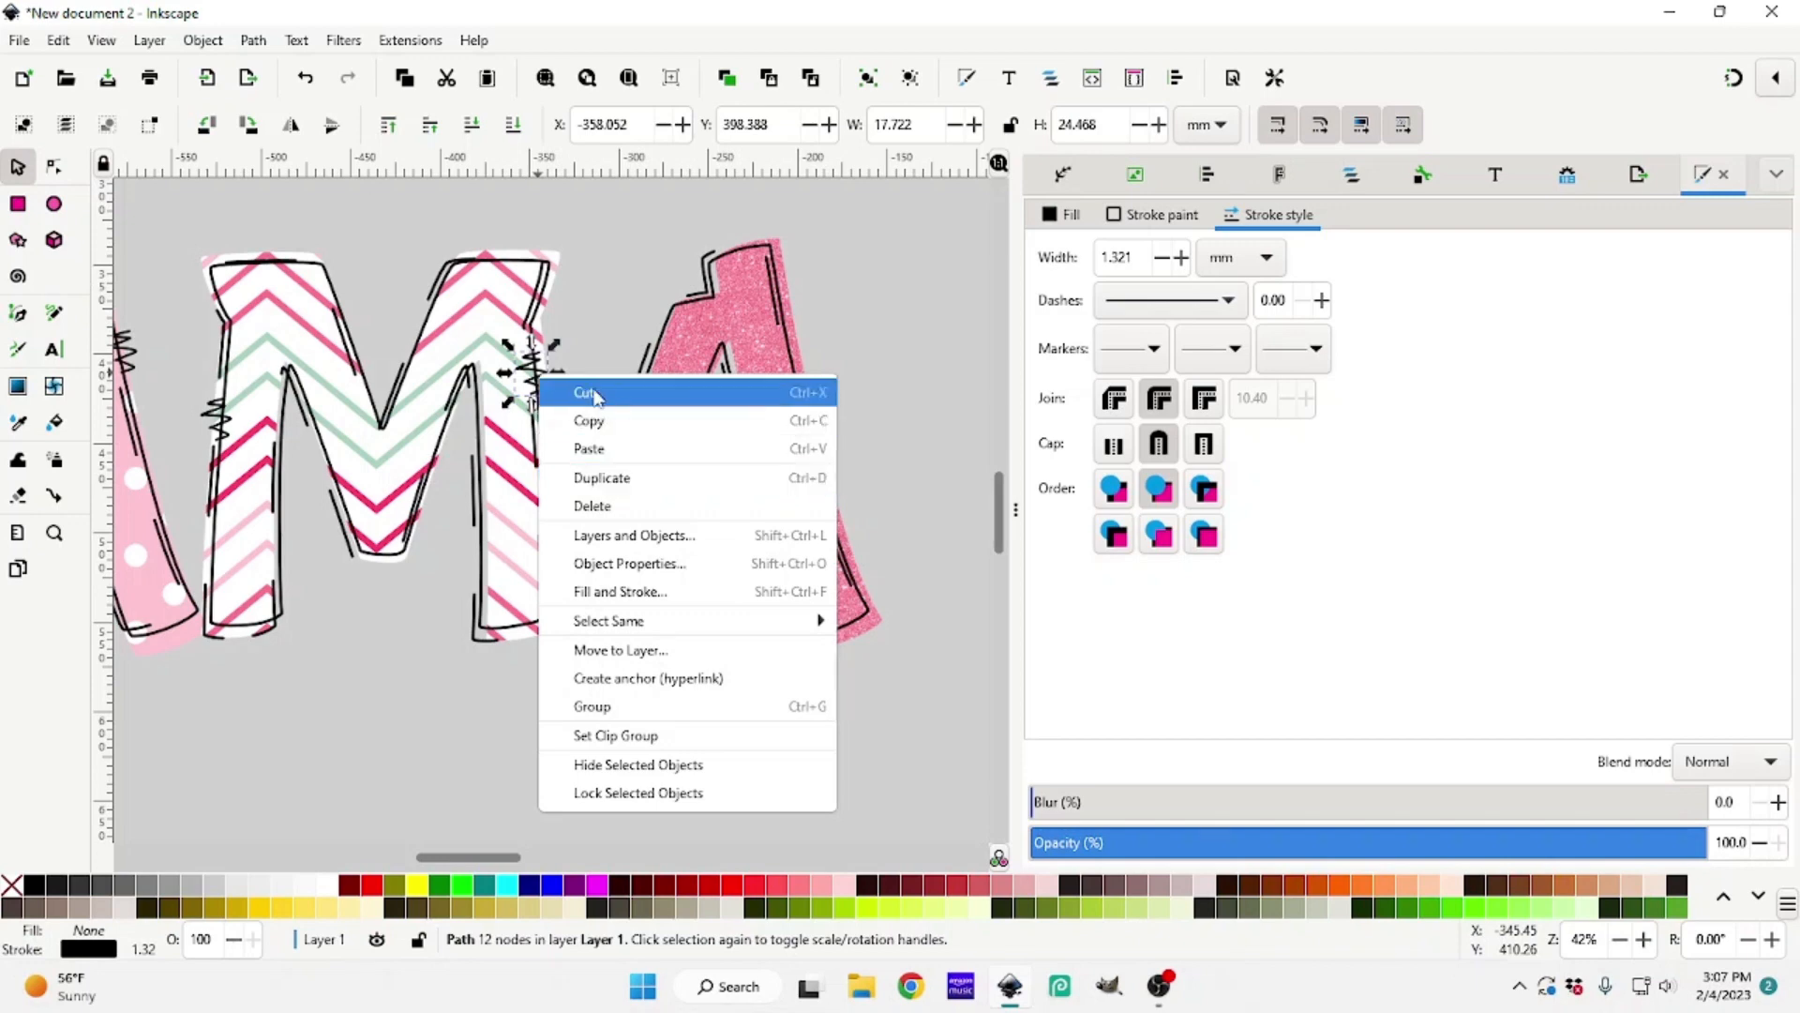
click(533, 380)
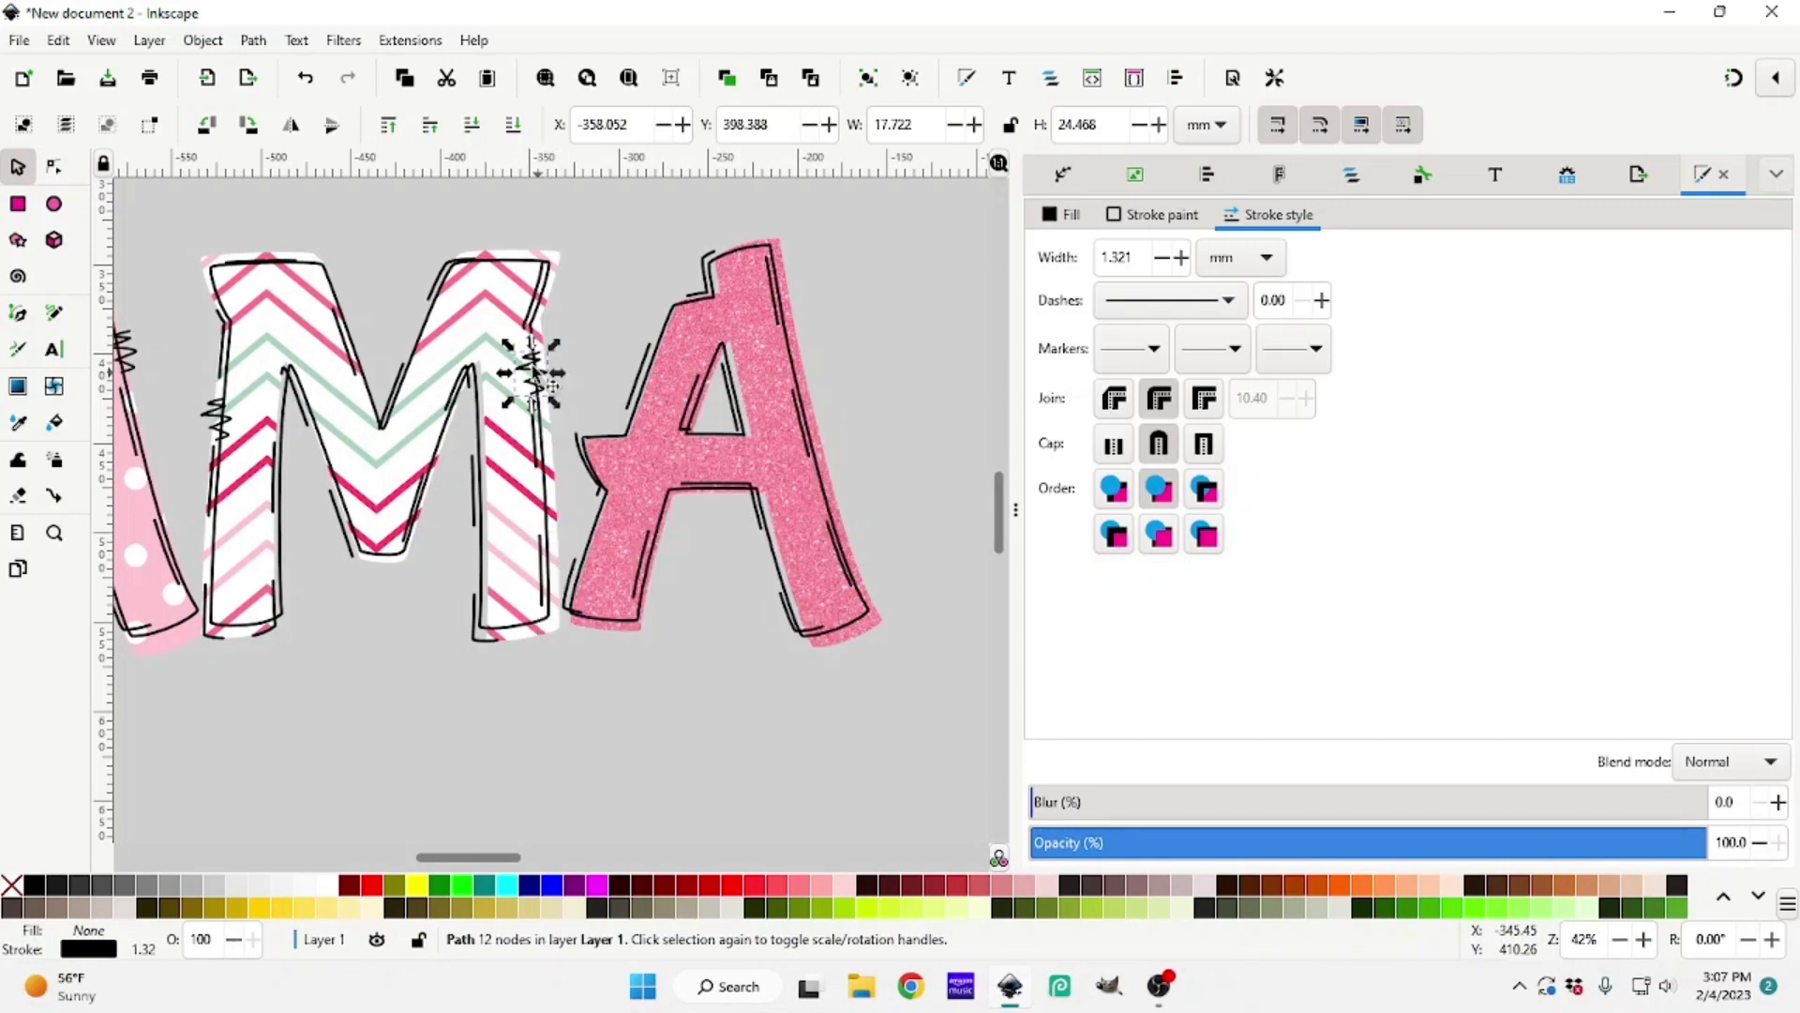
key(ctrl)
drag(532, 368, 793, 368)
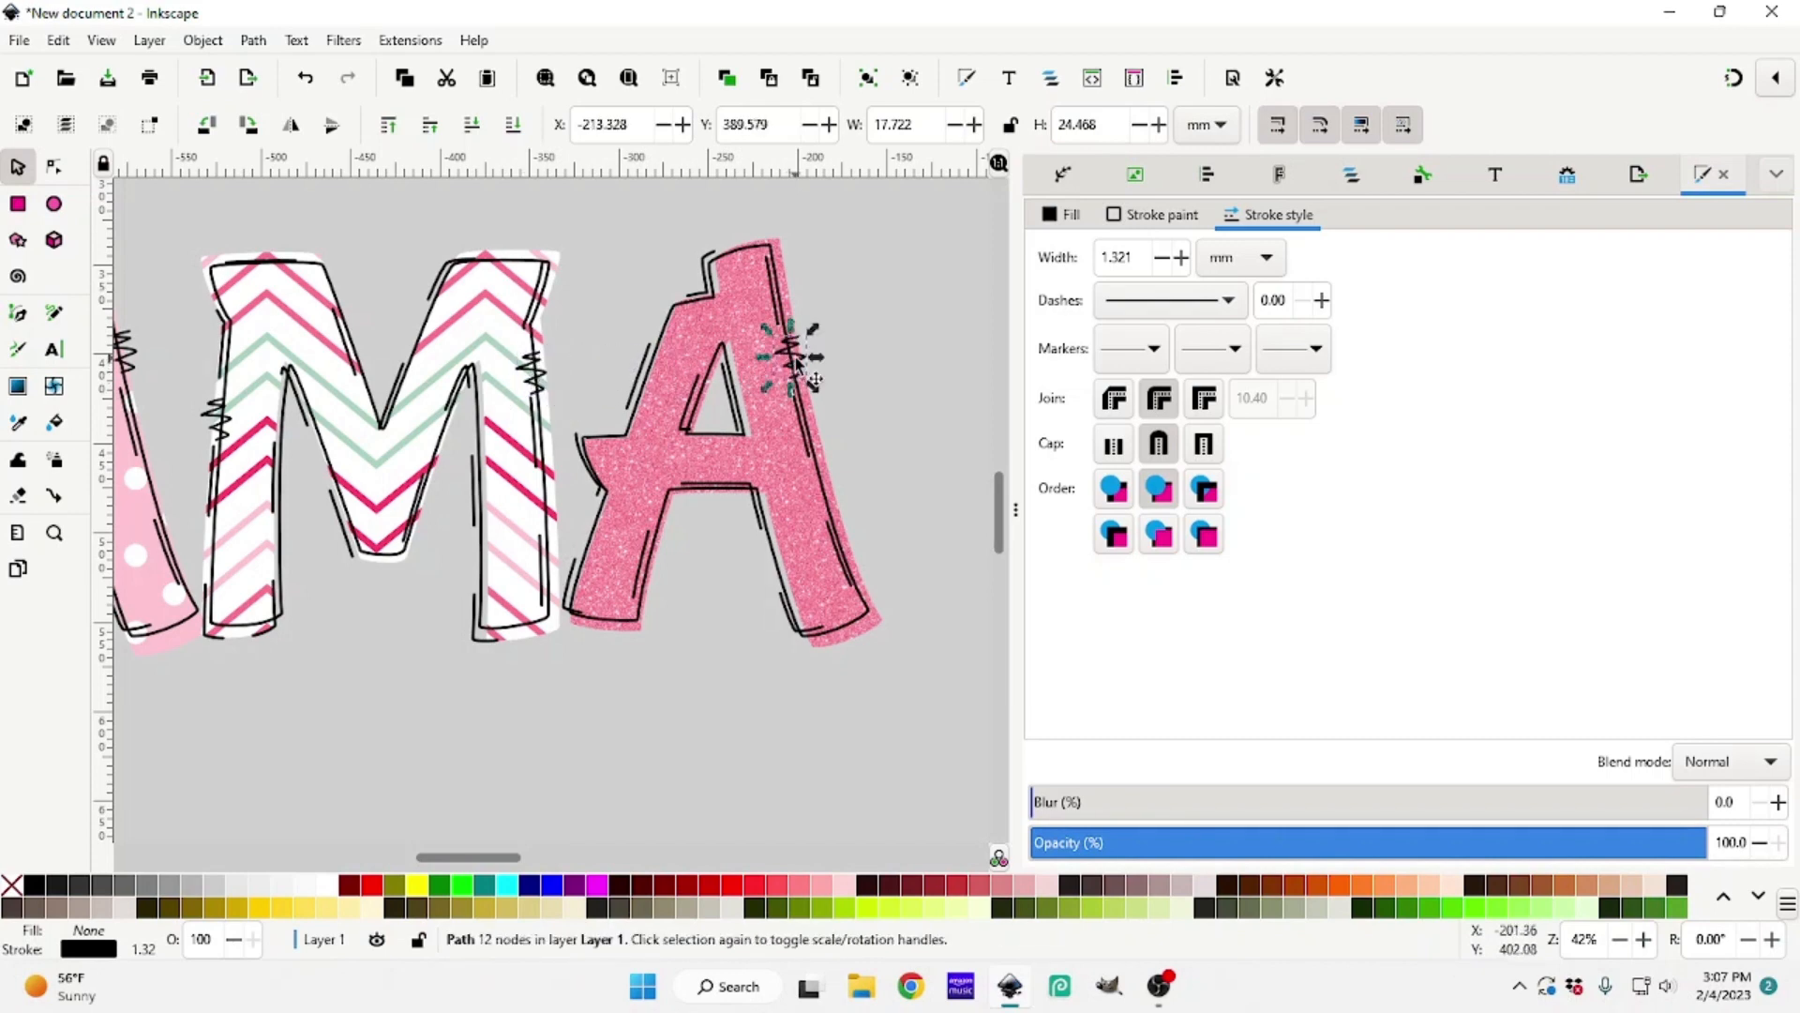
Duplicate the glitter A's zigzag and place the copy on its left leg's outer outline, rotated to follow the slant
right_click(796, 366)
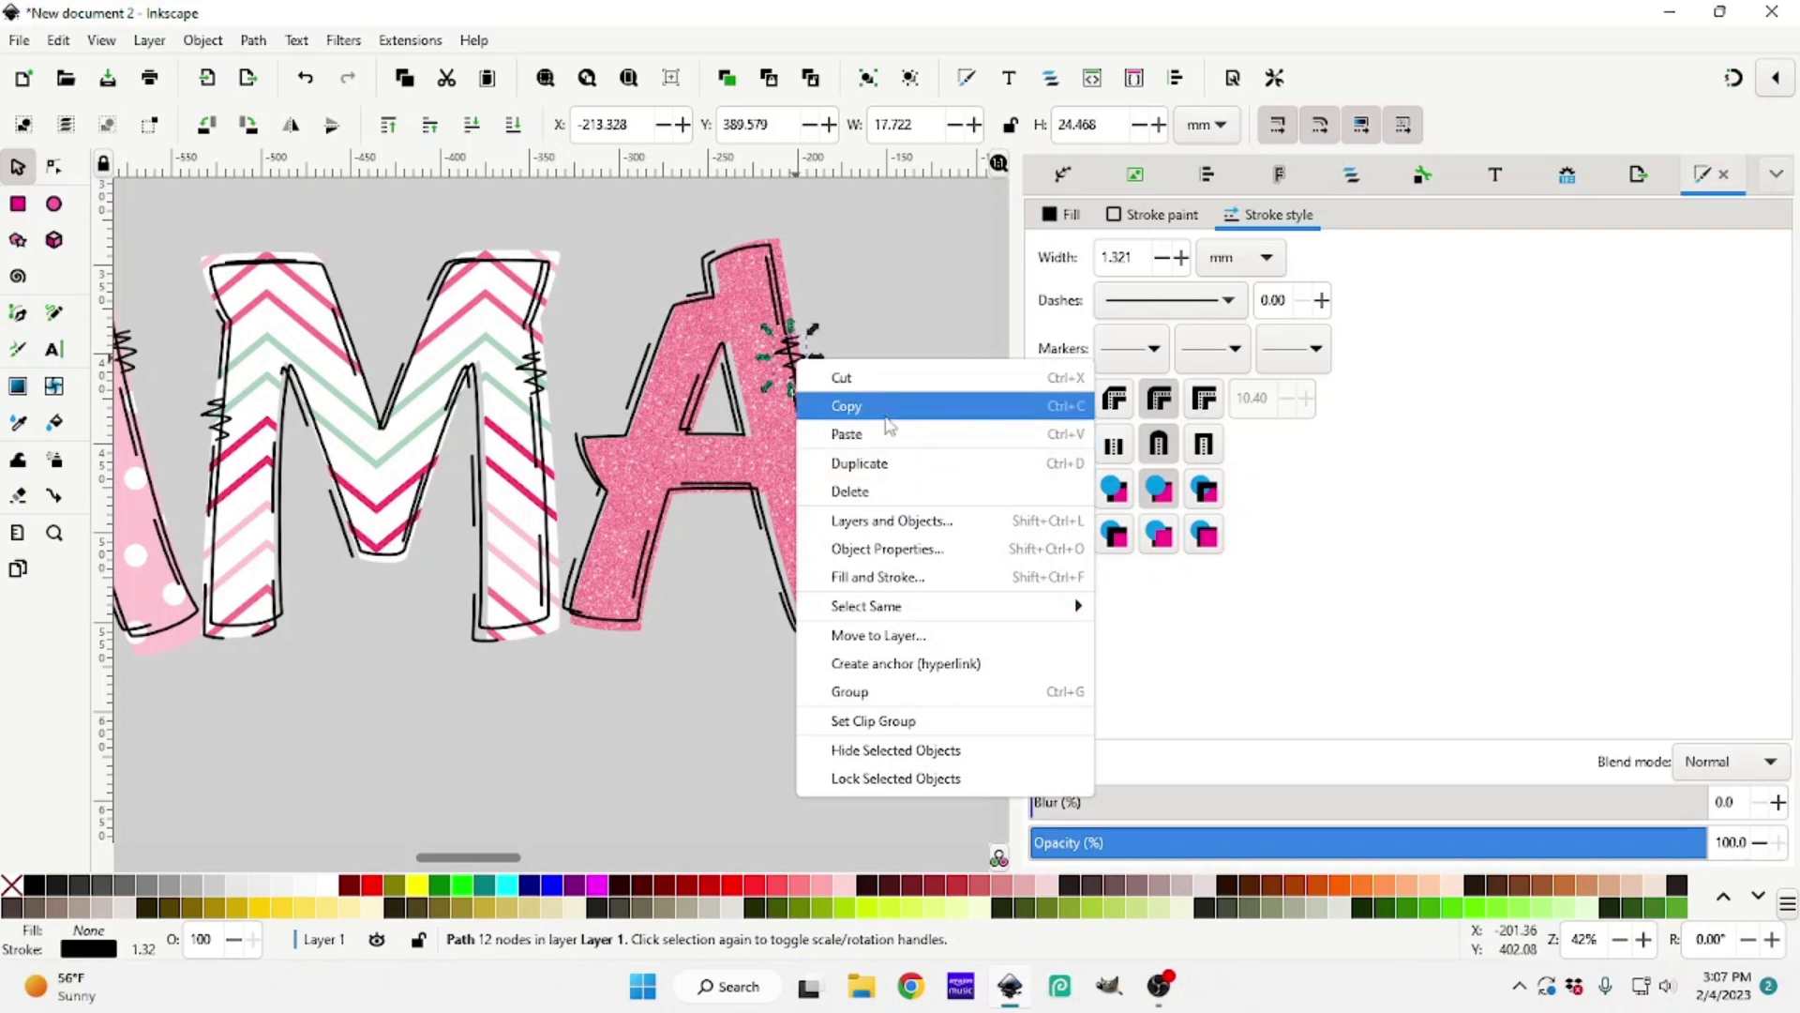
click(858, 463)
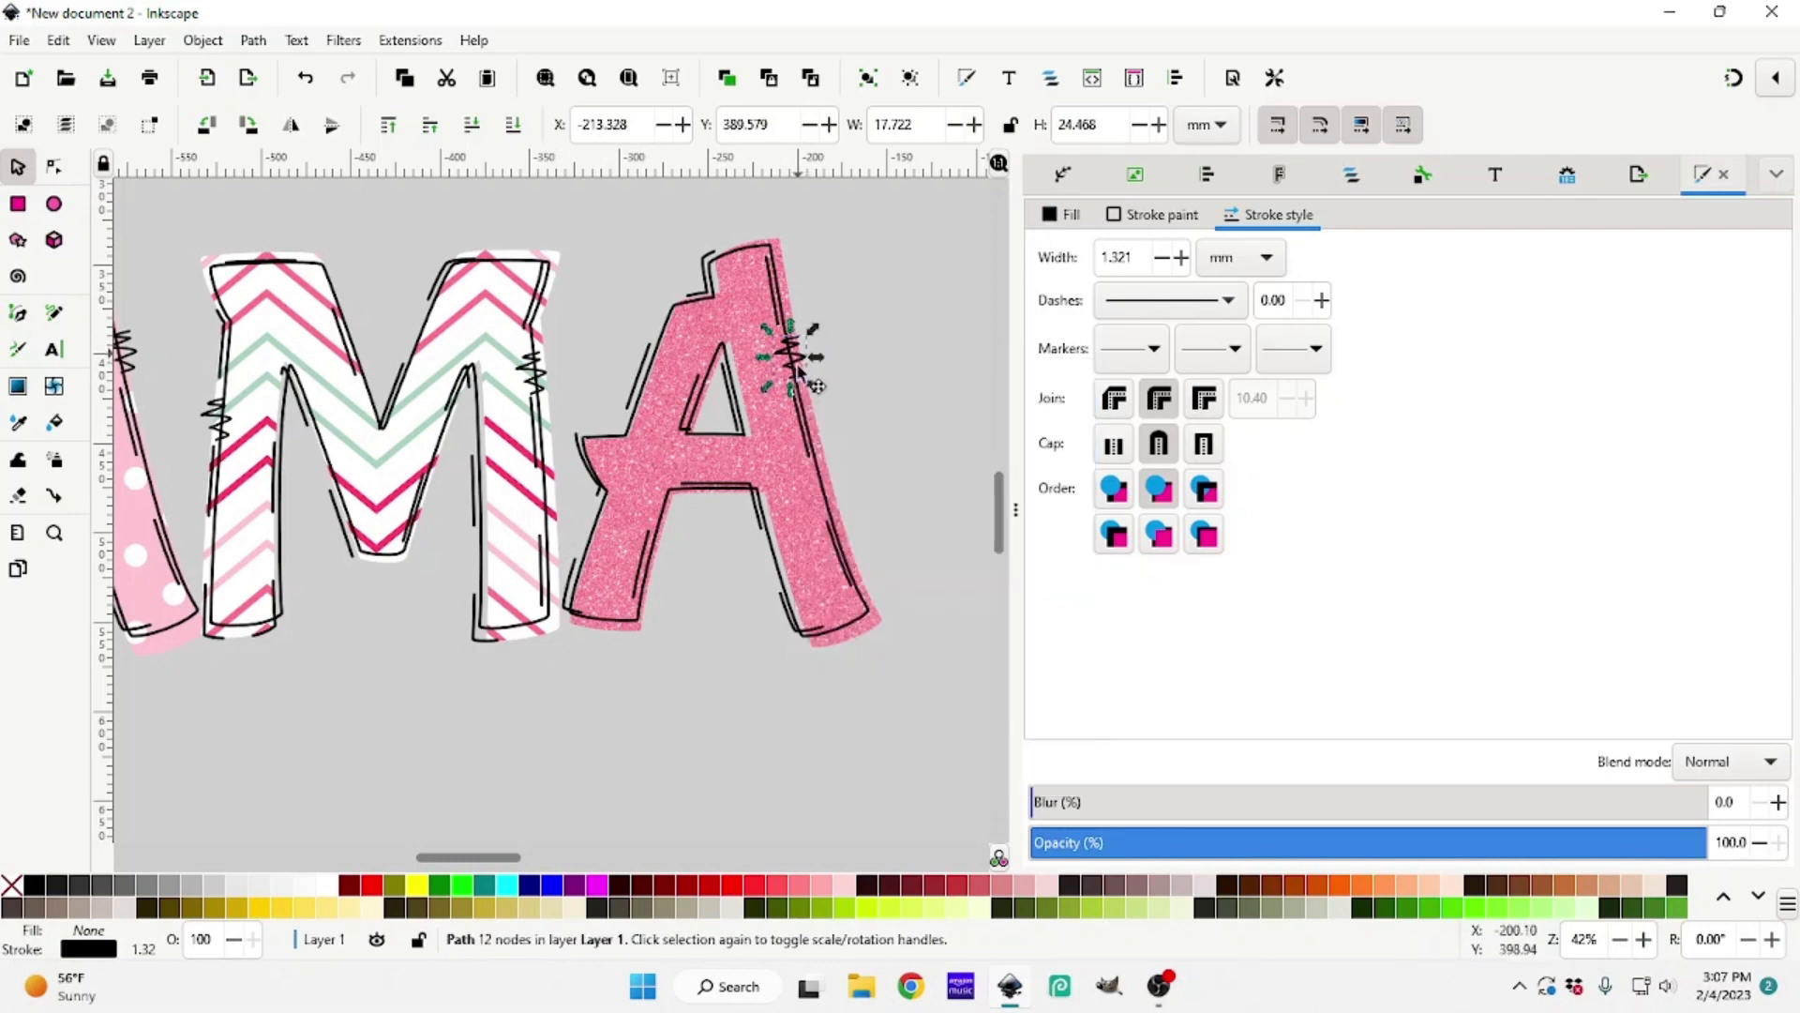
drag(787, 365, 626, 499)
click(595, 531)
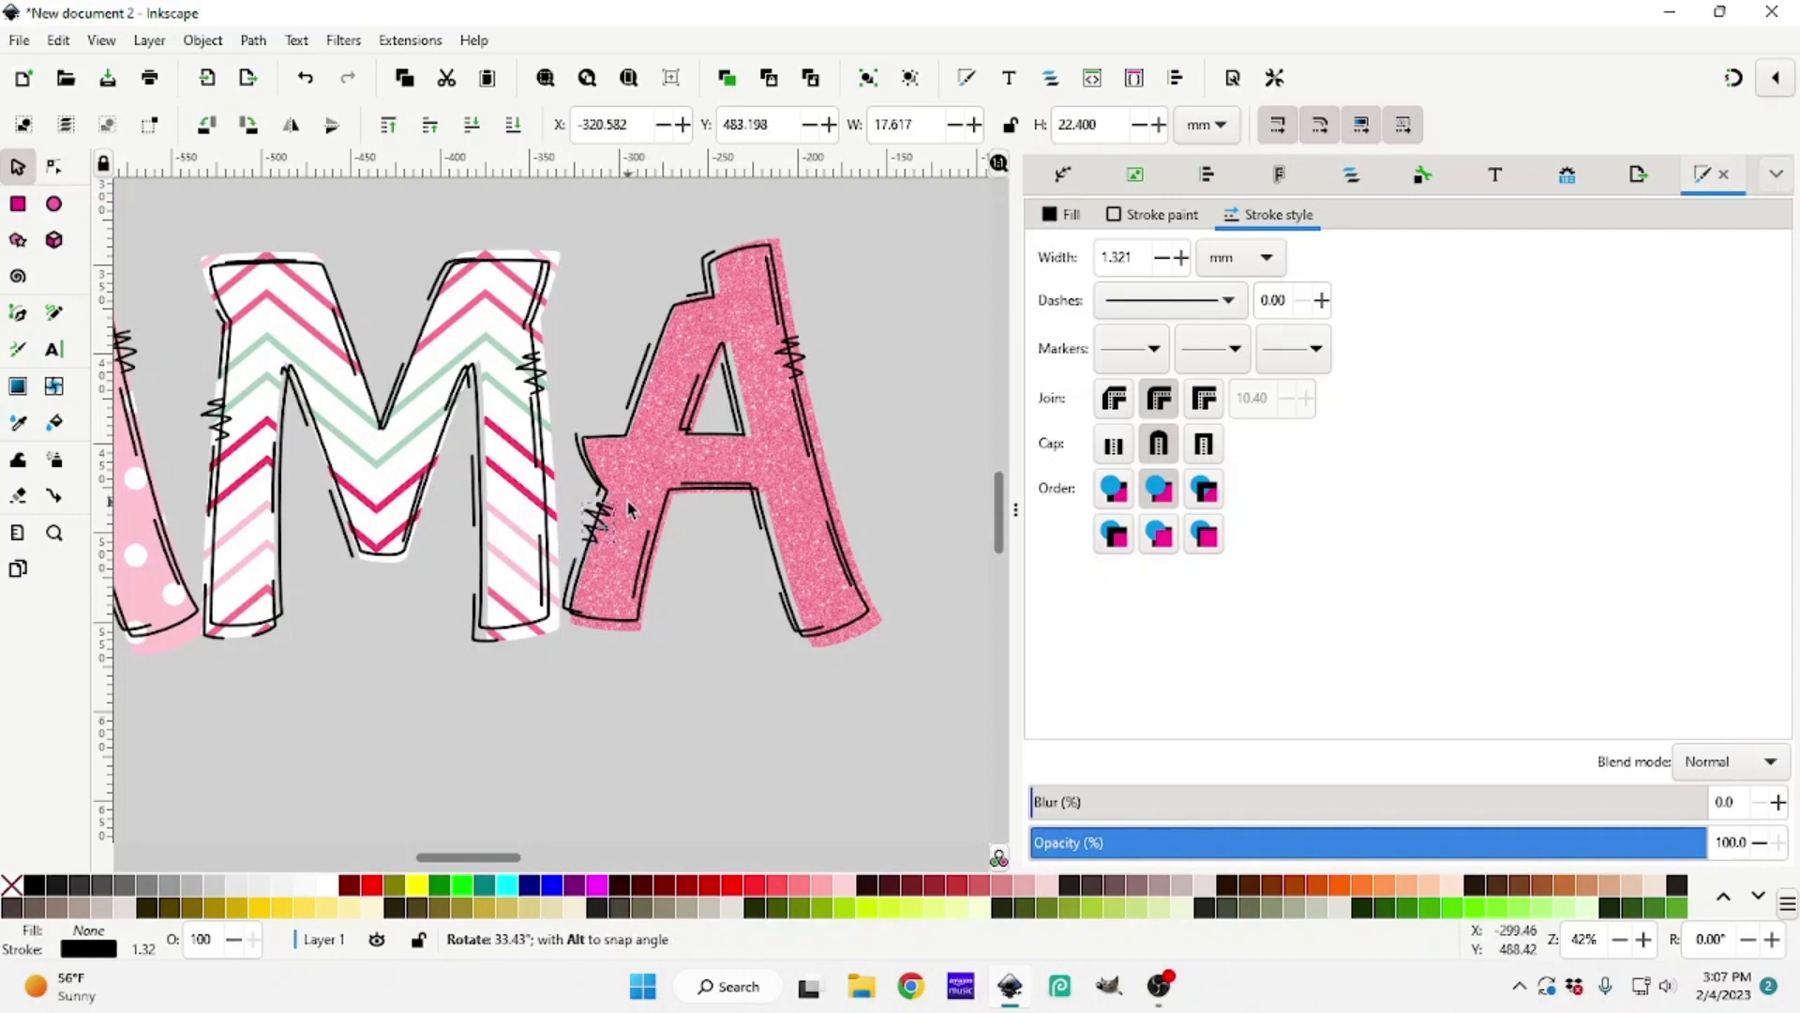
click(741, 634)
Duplicate the zigzag on the chevron M's right leg in place
key(minus)
key(minus)
key(minus)
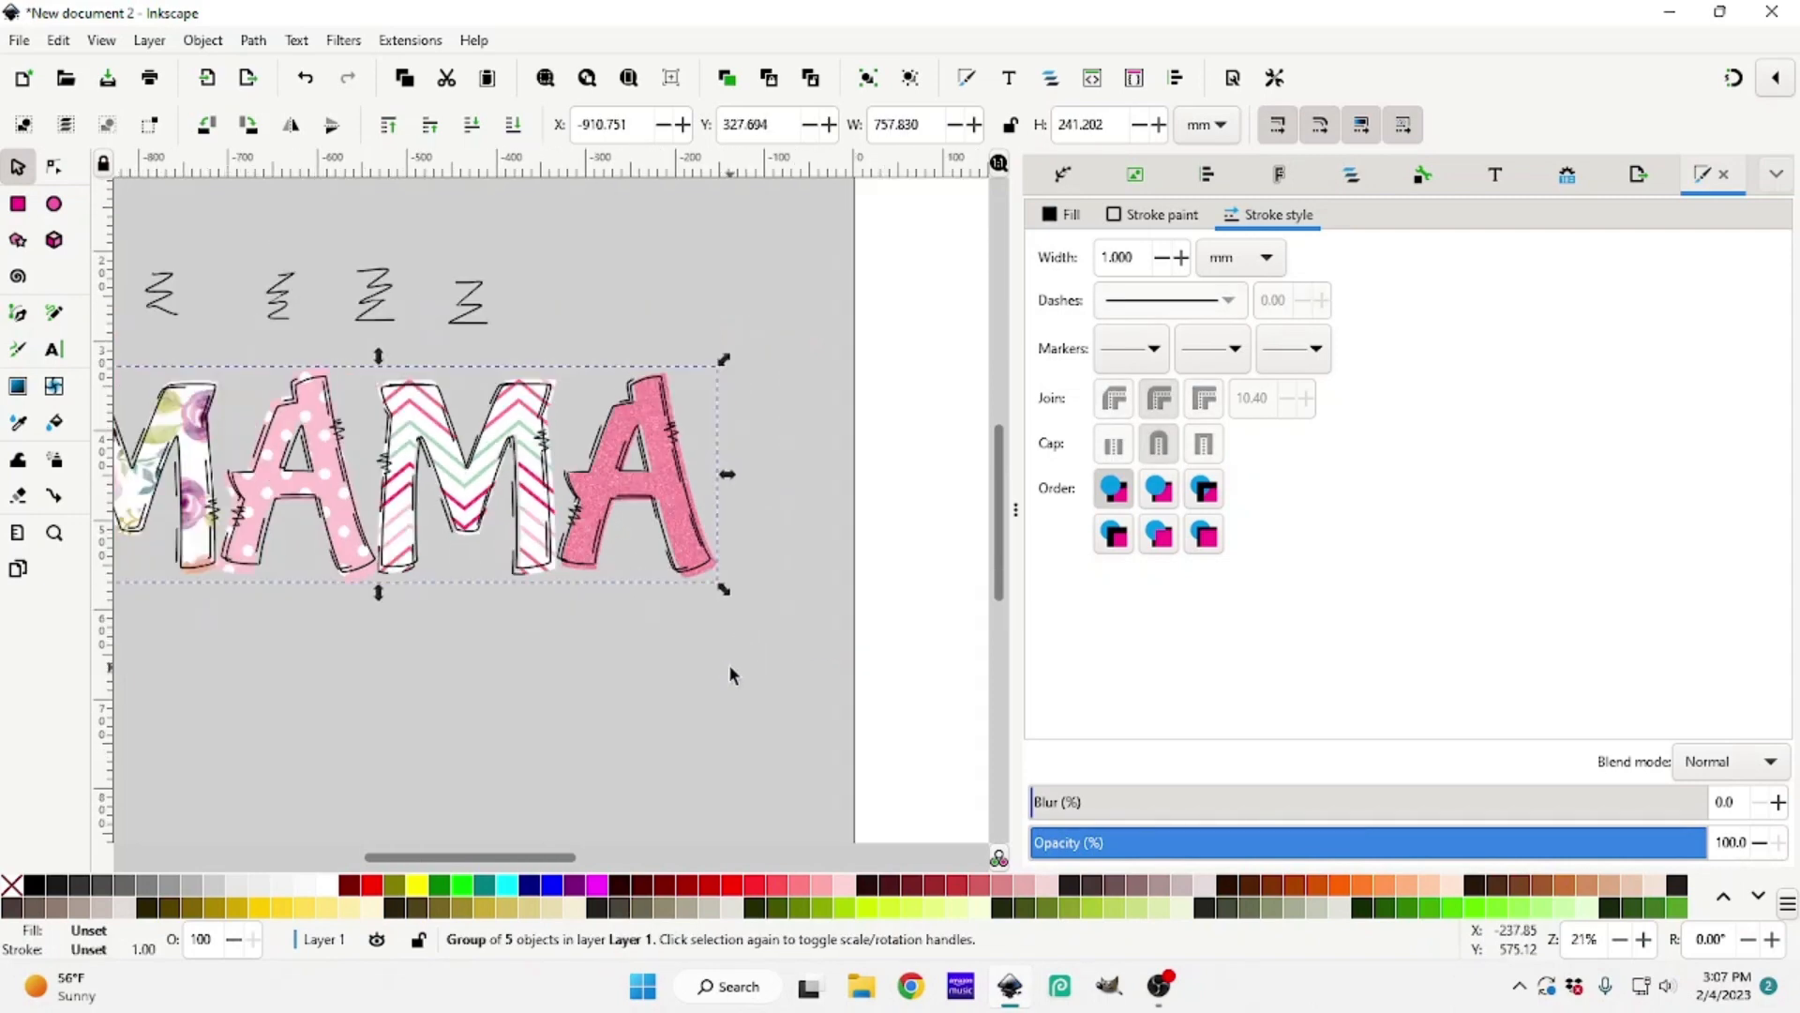
scroll(562, 727, up, 2)
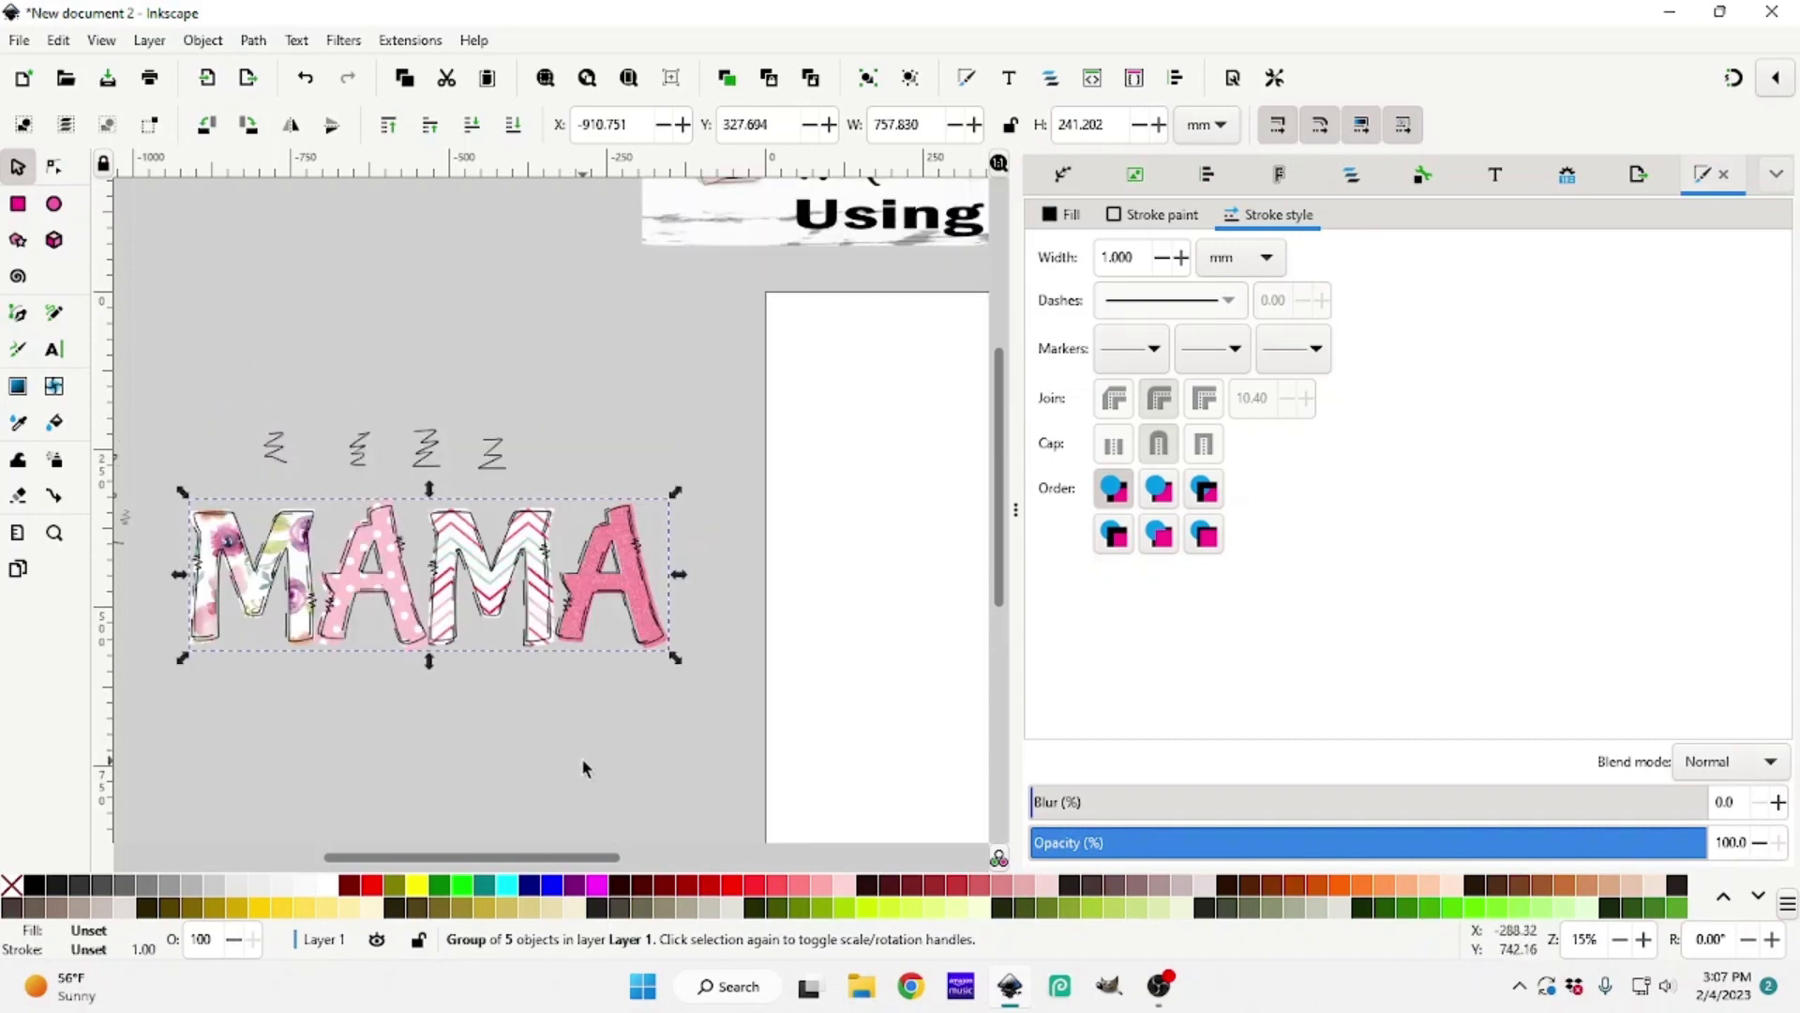
ctrl+click(543, 558)
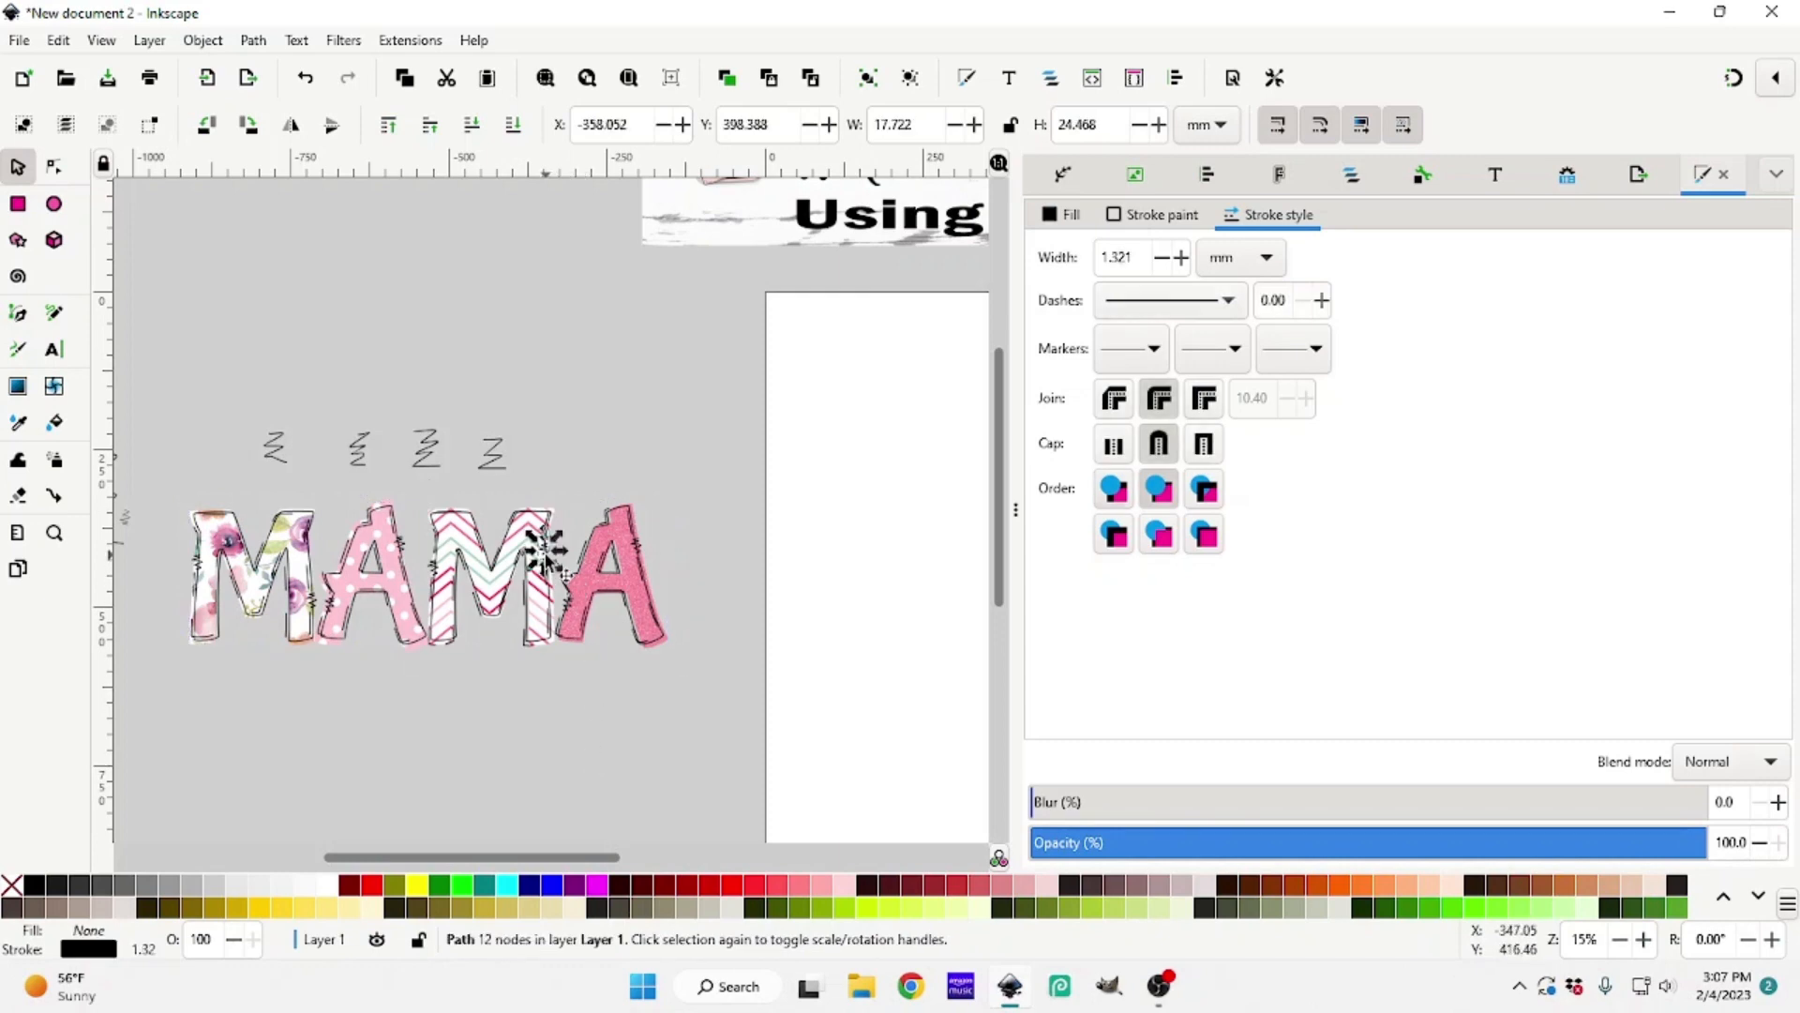
right_click(546, 555)
click(623, 225)
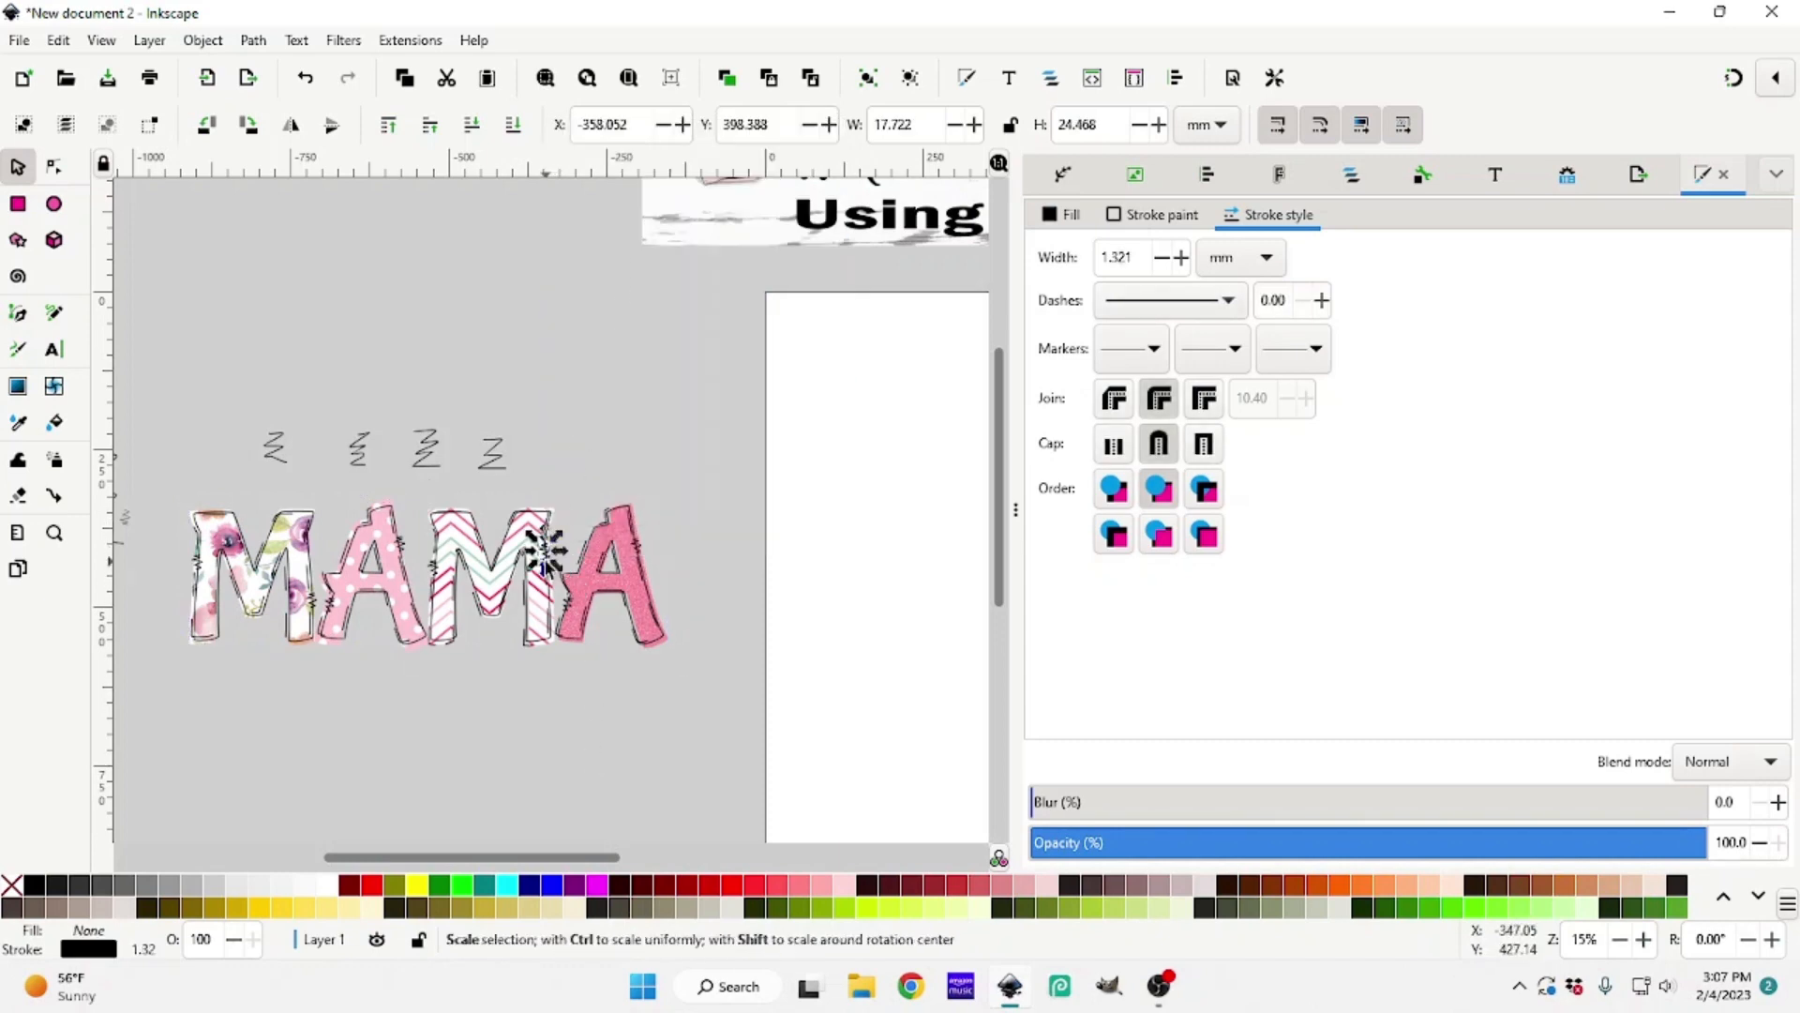
drag(545, 562, 559, 498)
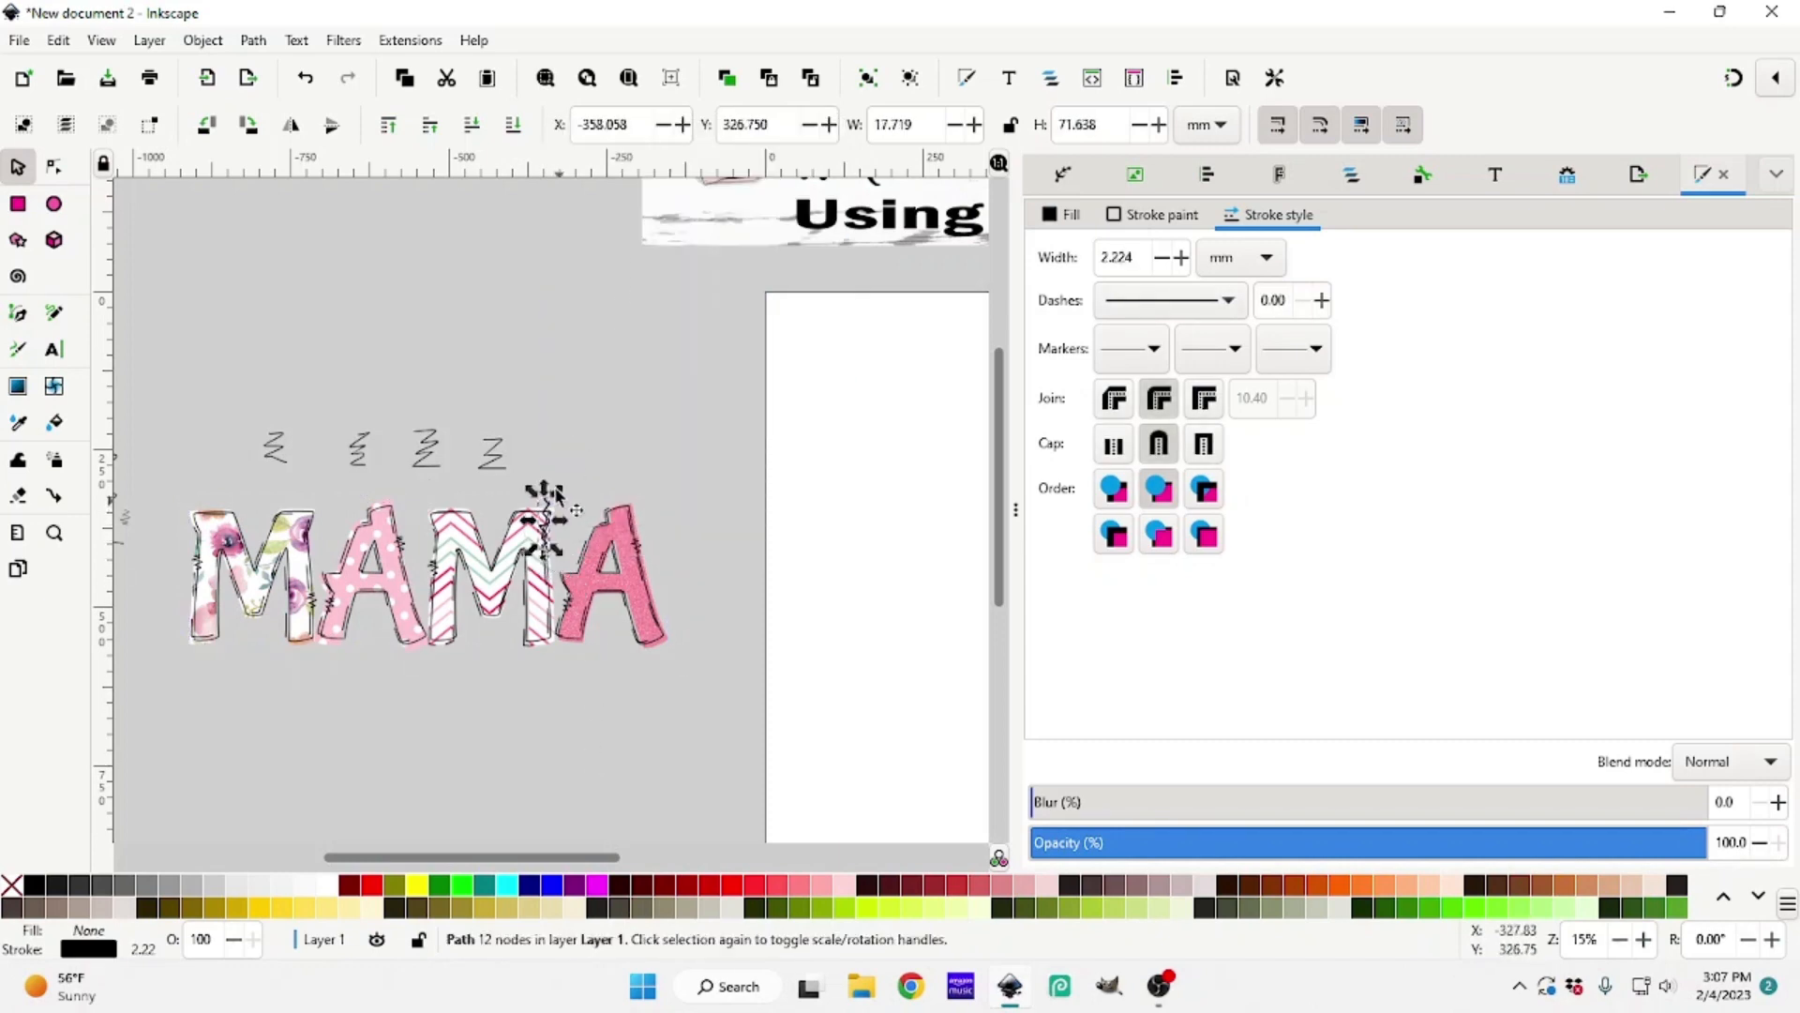
key(plus)
key(plus)
key(plus)
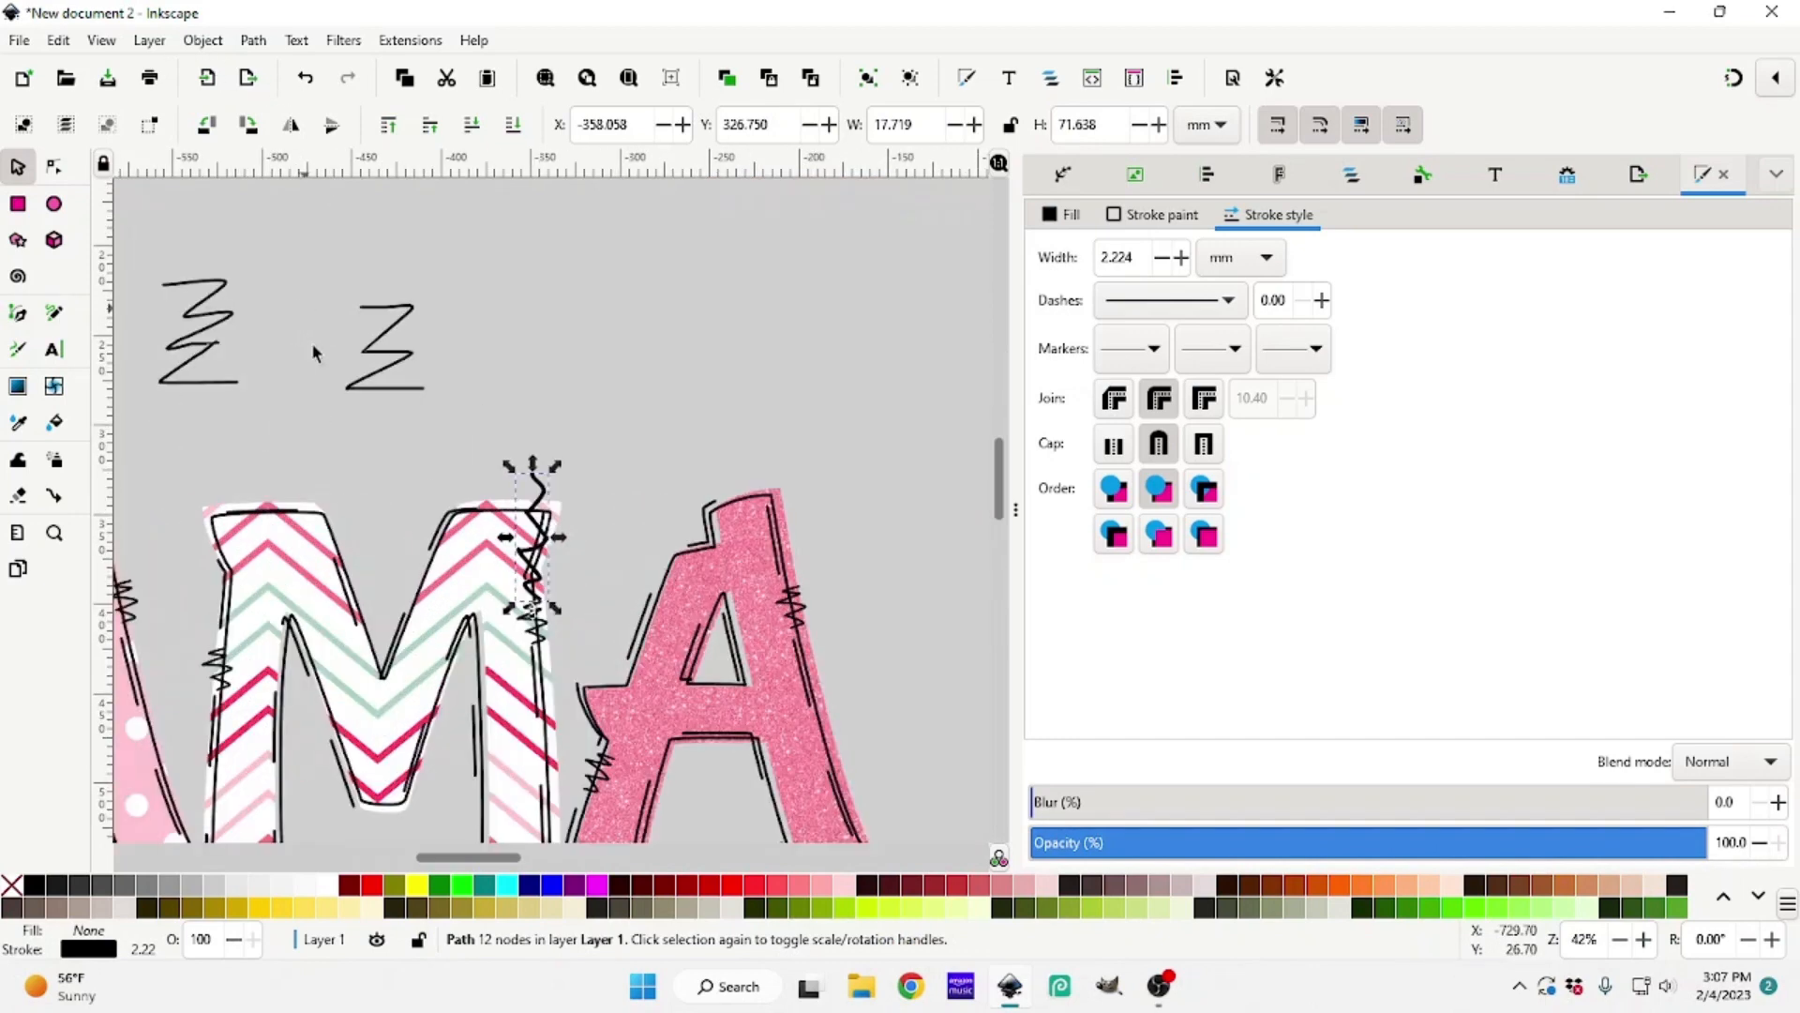
click(312, 85)
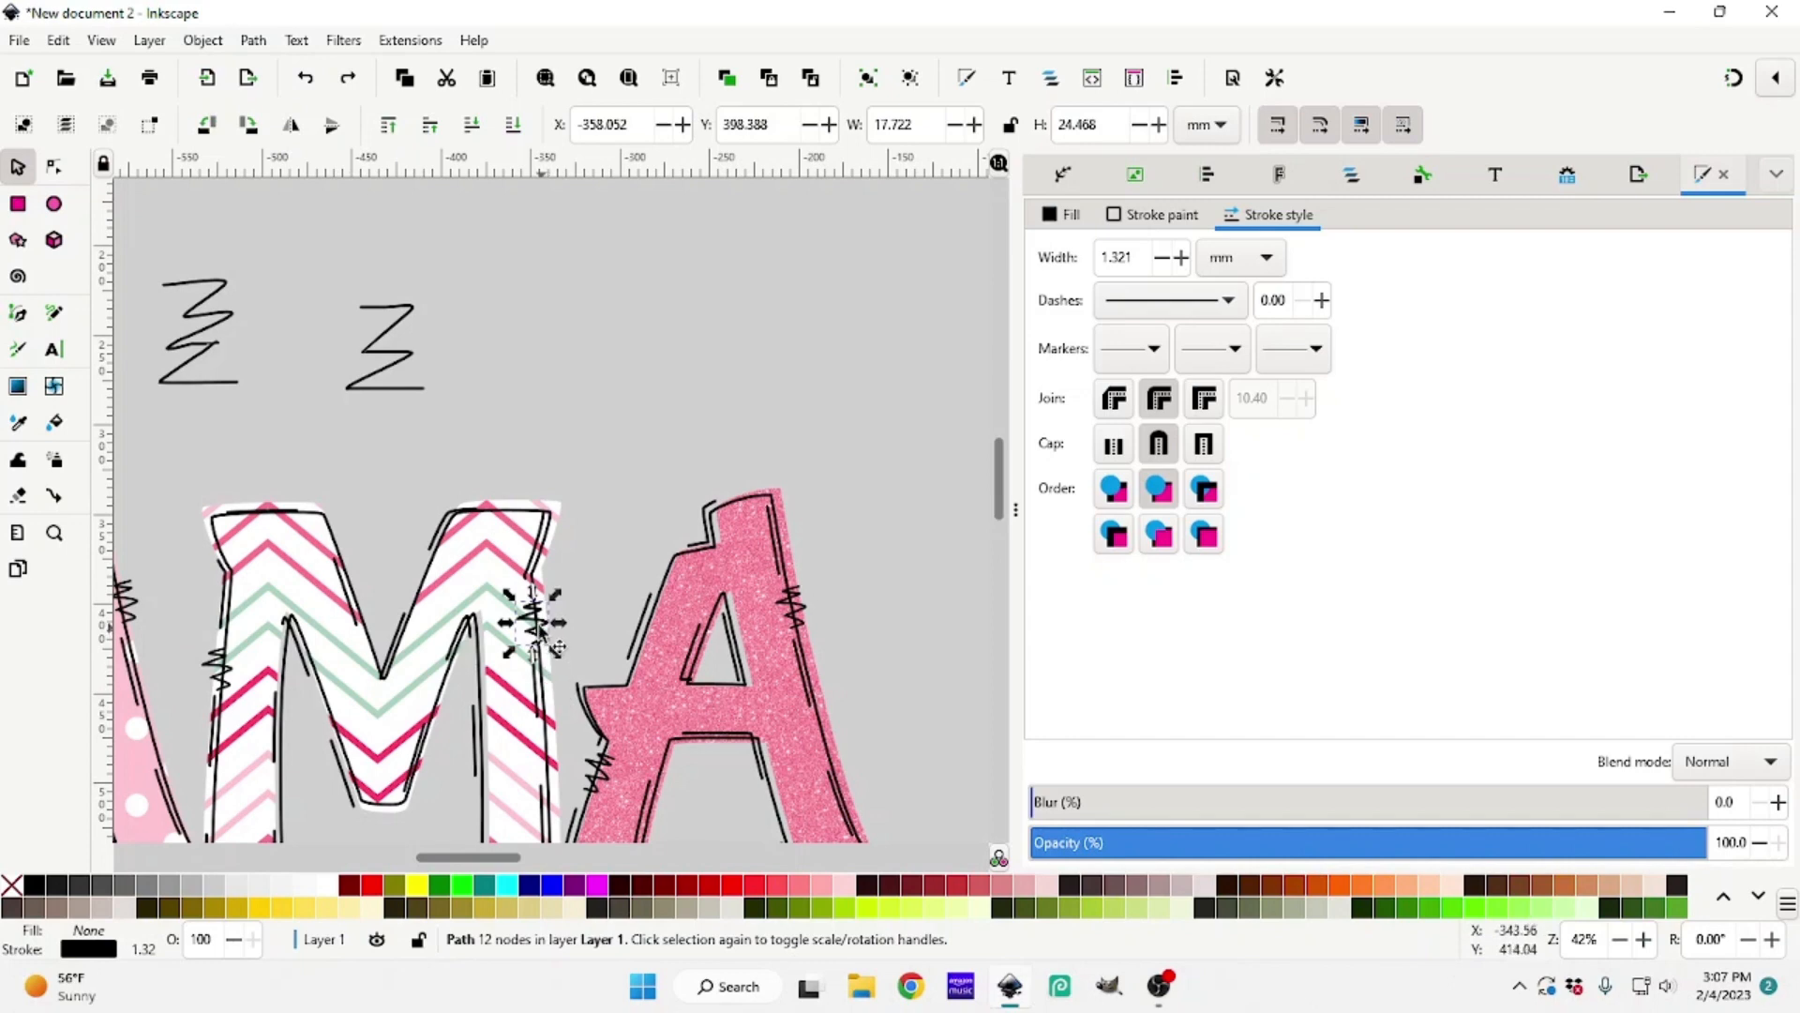
Move the duplicated zigzag to the top edge of the chevron M's right leg, rotated to lie horizontally across the outline, and deselect it
mouse_move(540, 639)
mouse_down()
mouse_move(583, 618)
mouse_move(531, 445)
mouse_move(547, 463)
mouse_move(563, 435)
mouse_move(538, 533)
mouse_up()
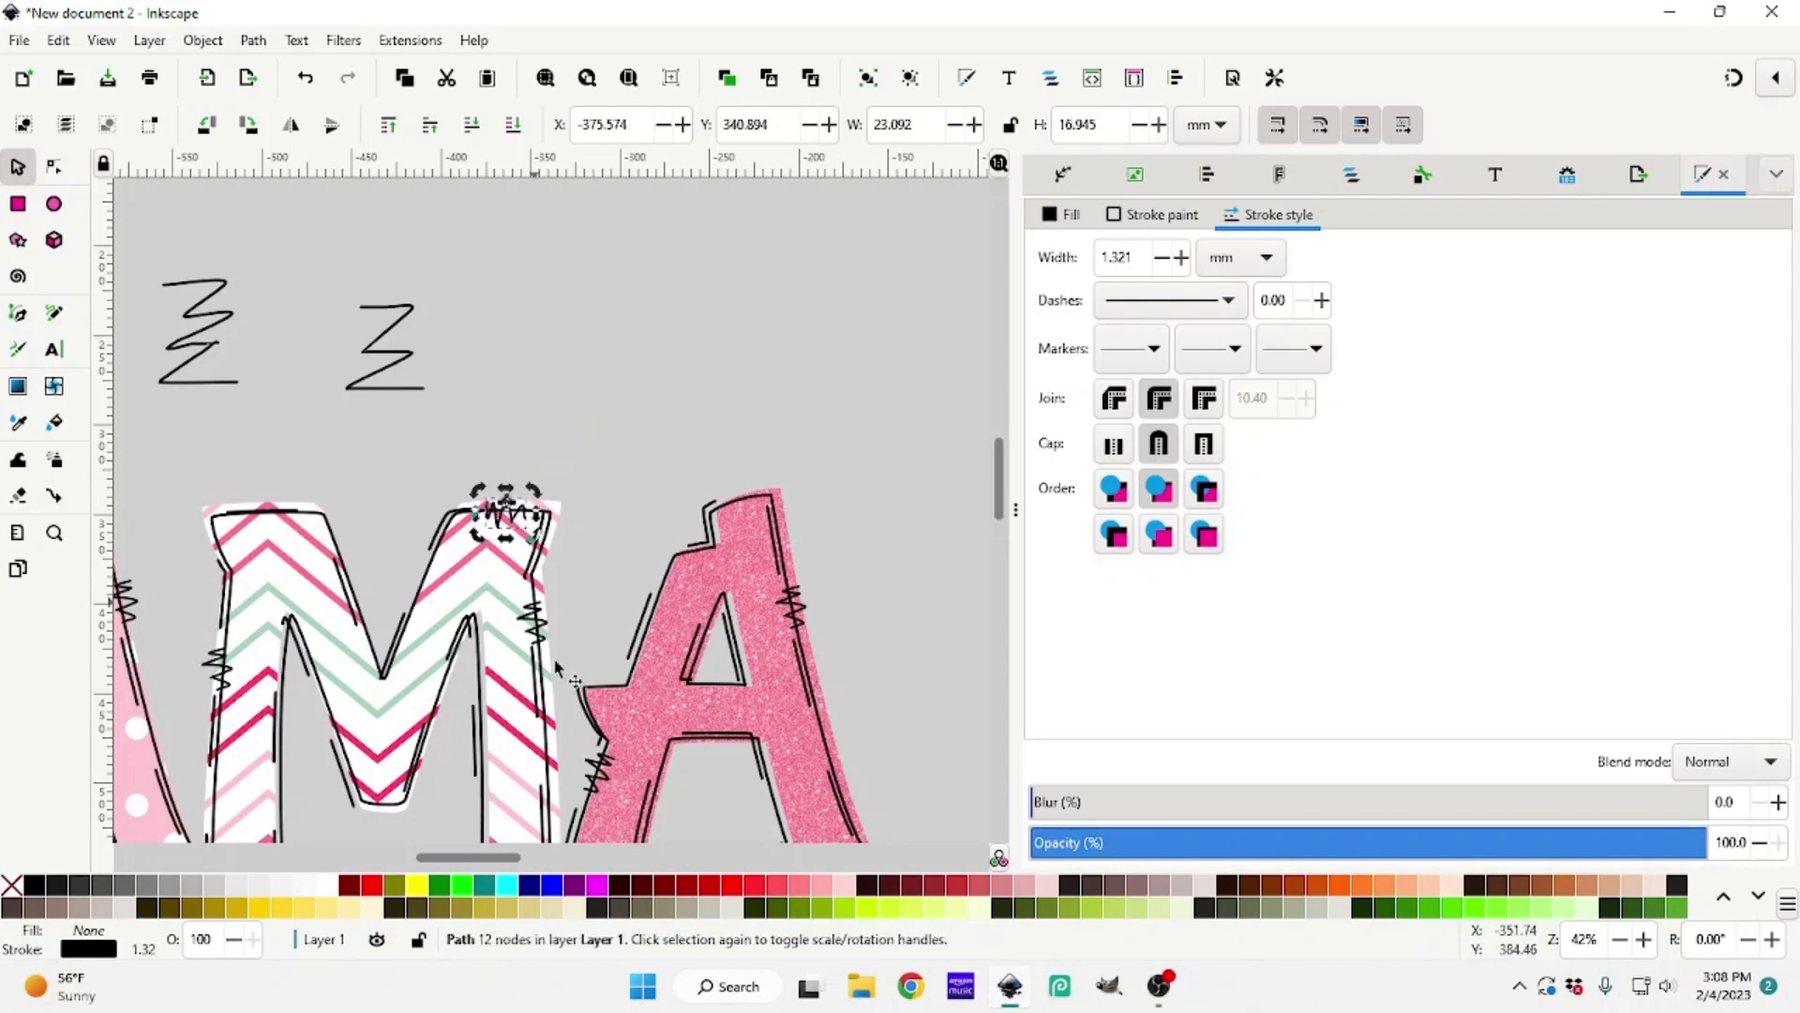
scroll(623, 744, down, 2)
ctrl+scroll(627, 740, down, 3)
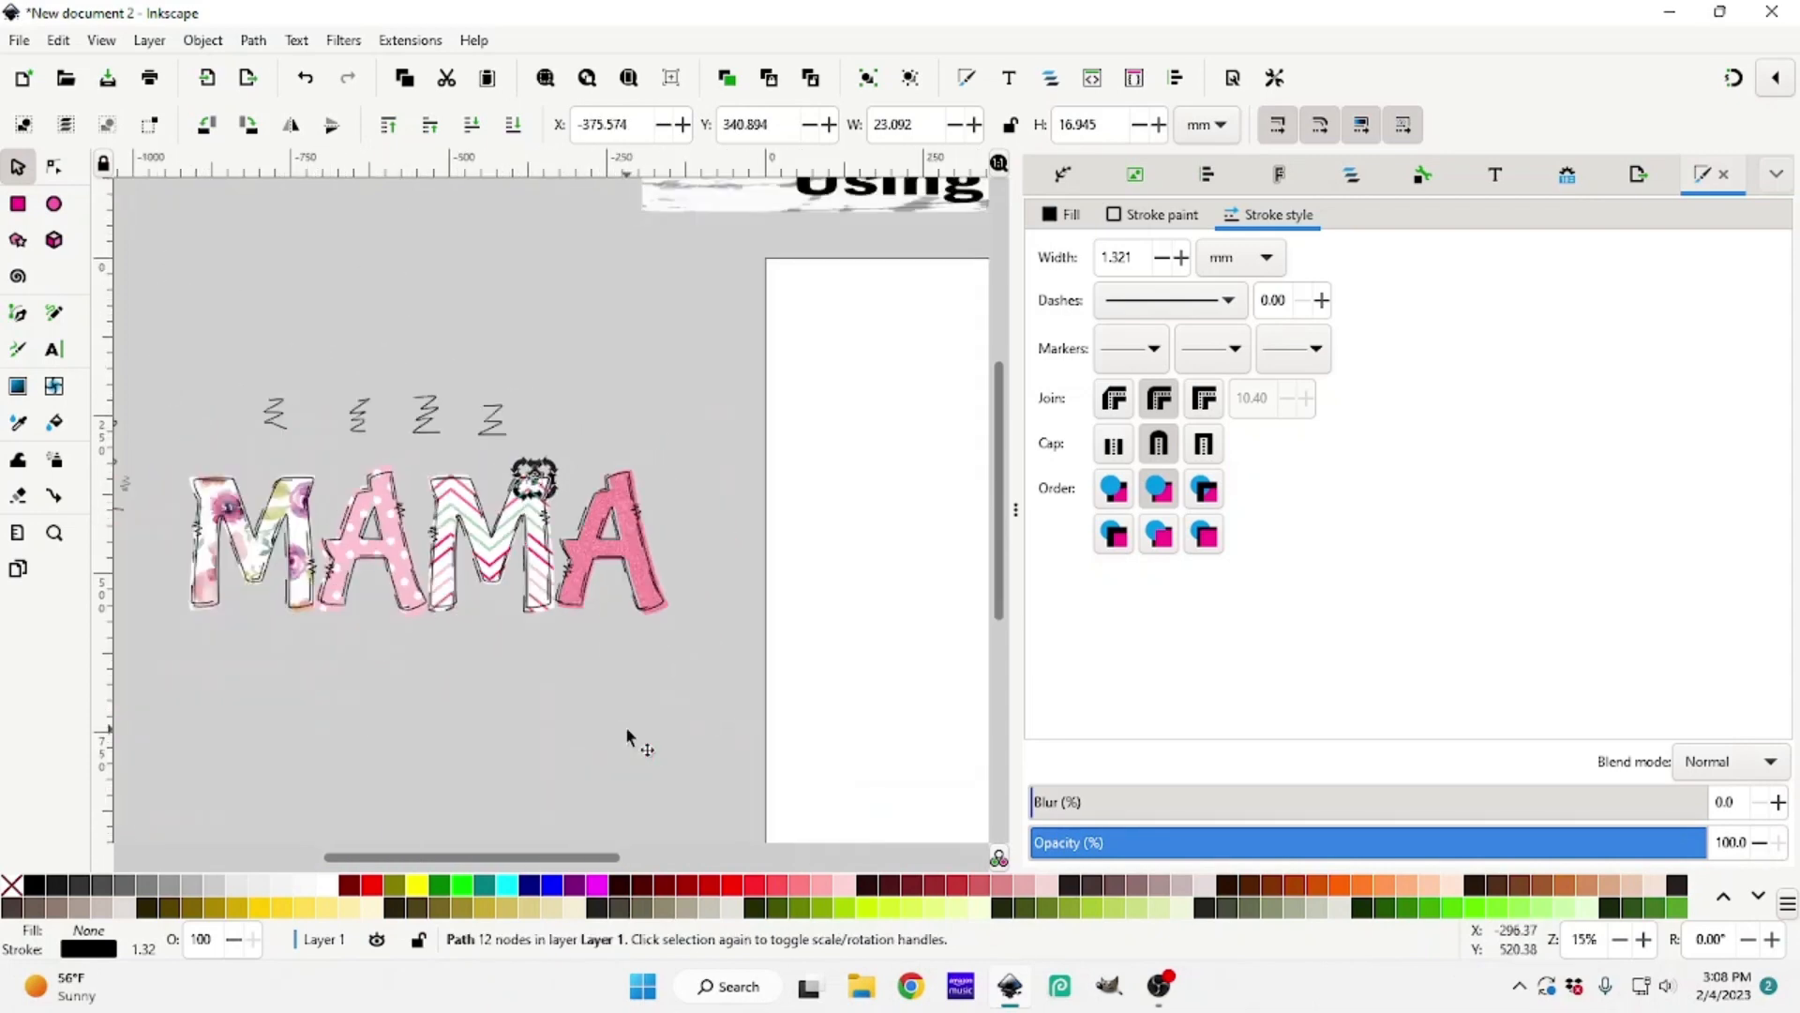
click(636, 715)
Select the complete MAMA lettering with its outlines and zigzags and move it onto the page, roughly centered horizontally
mouse_move(730, 710)
mouse_down()
mouse_move(522, 450)
mouse_move(171, 437)
mouse_up()
drag(359, 552, 675, 508)
drag(889, 674, 1020, 671)
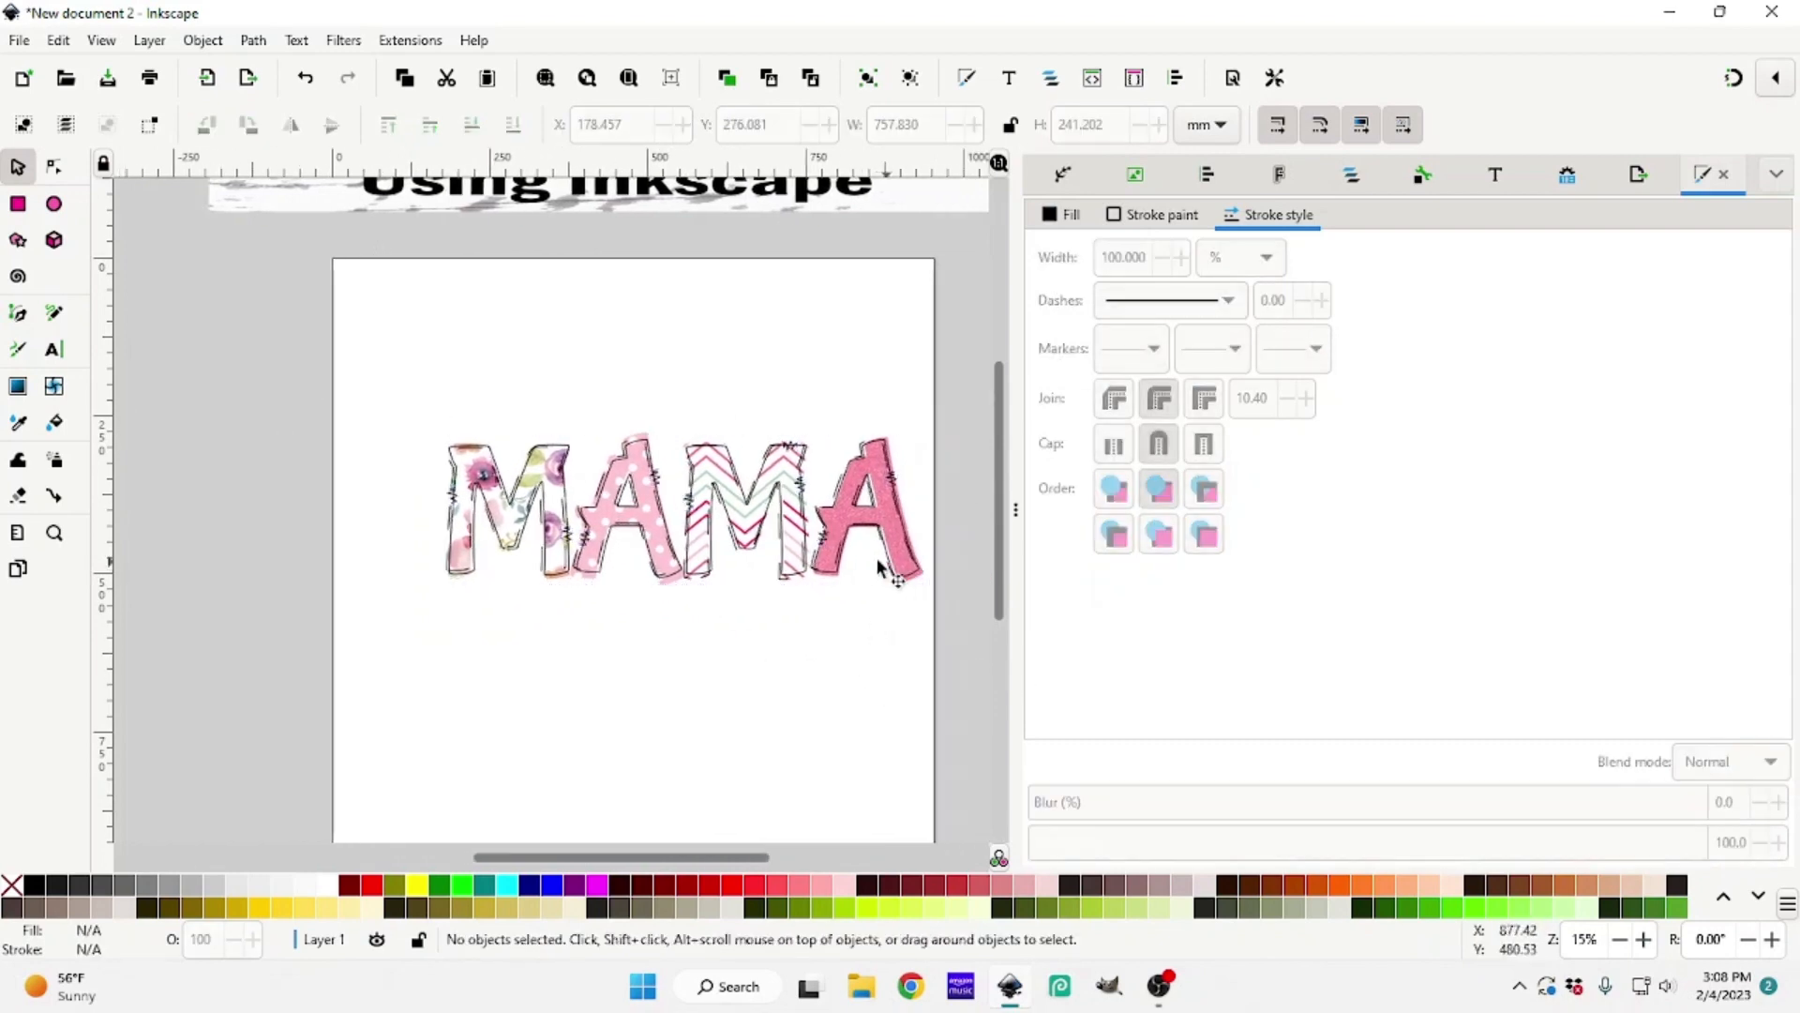
drag(266, 362, 969, 653)
drag(868, 526, 842, 510)
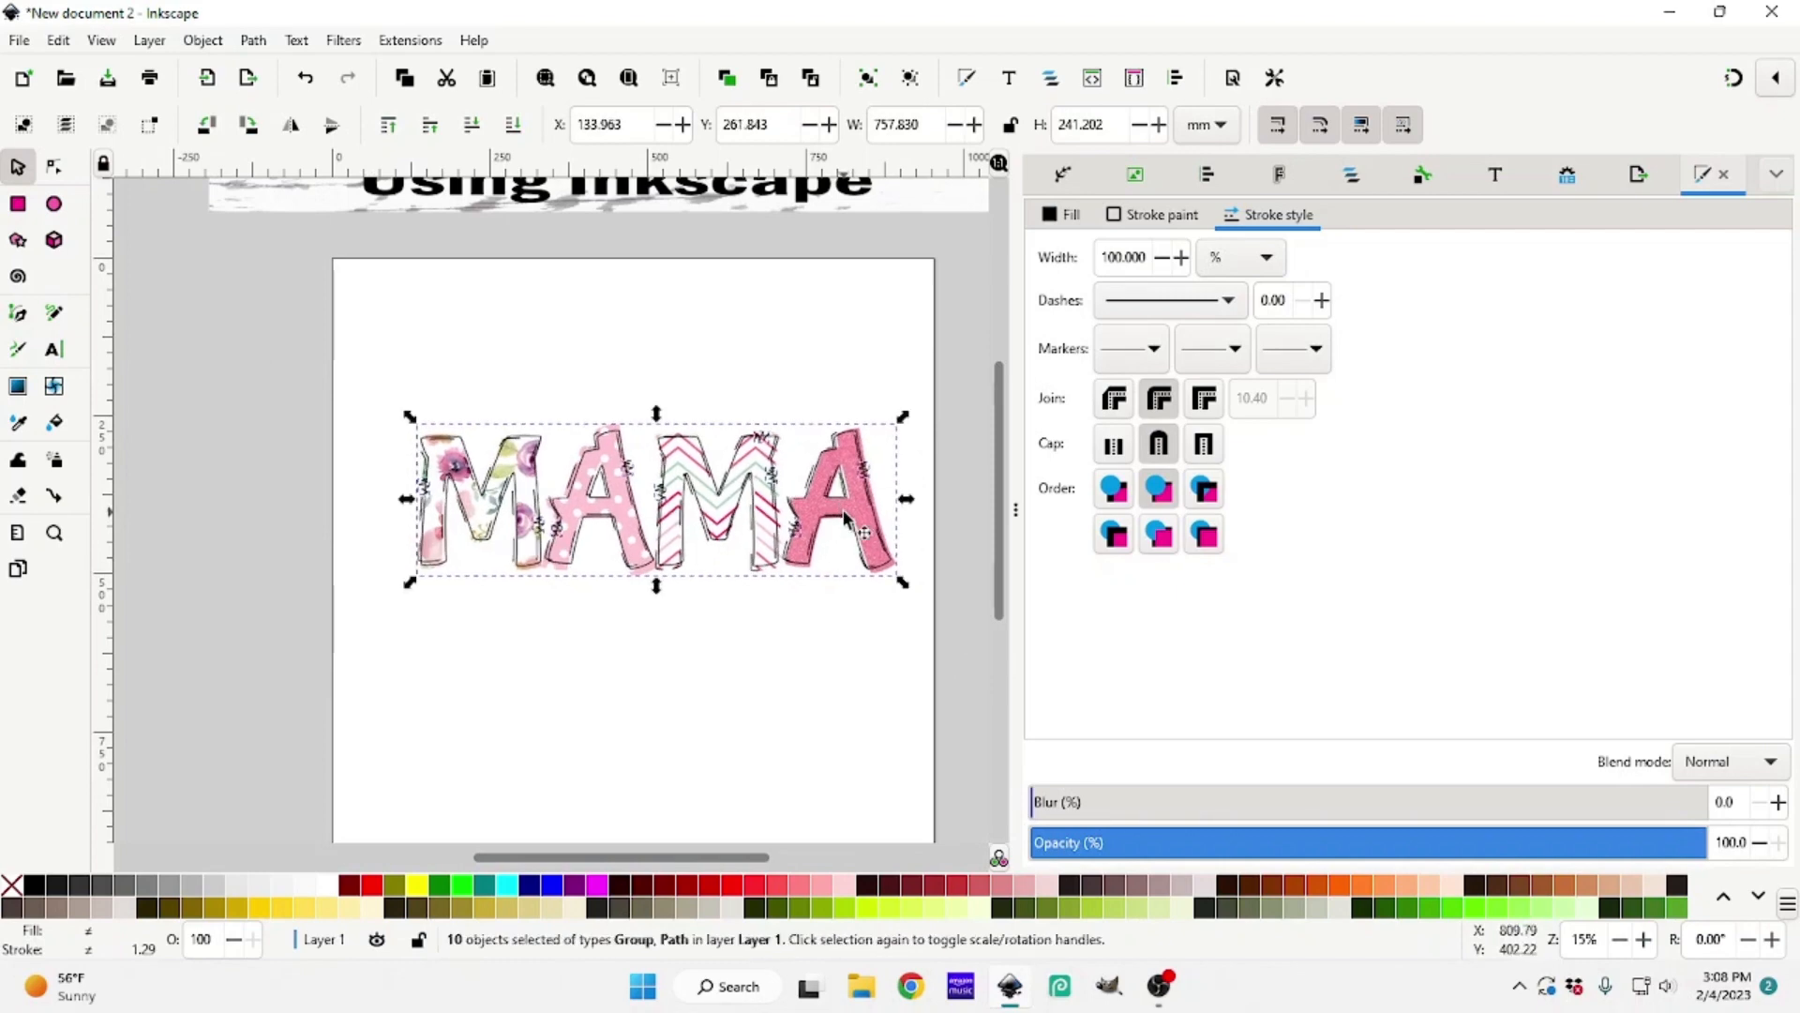
key(plus)
key(plus)
key(minus)
key(minus)
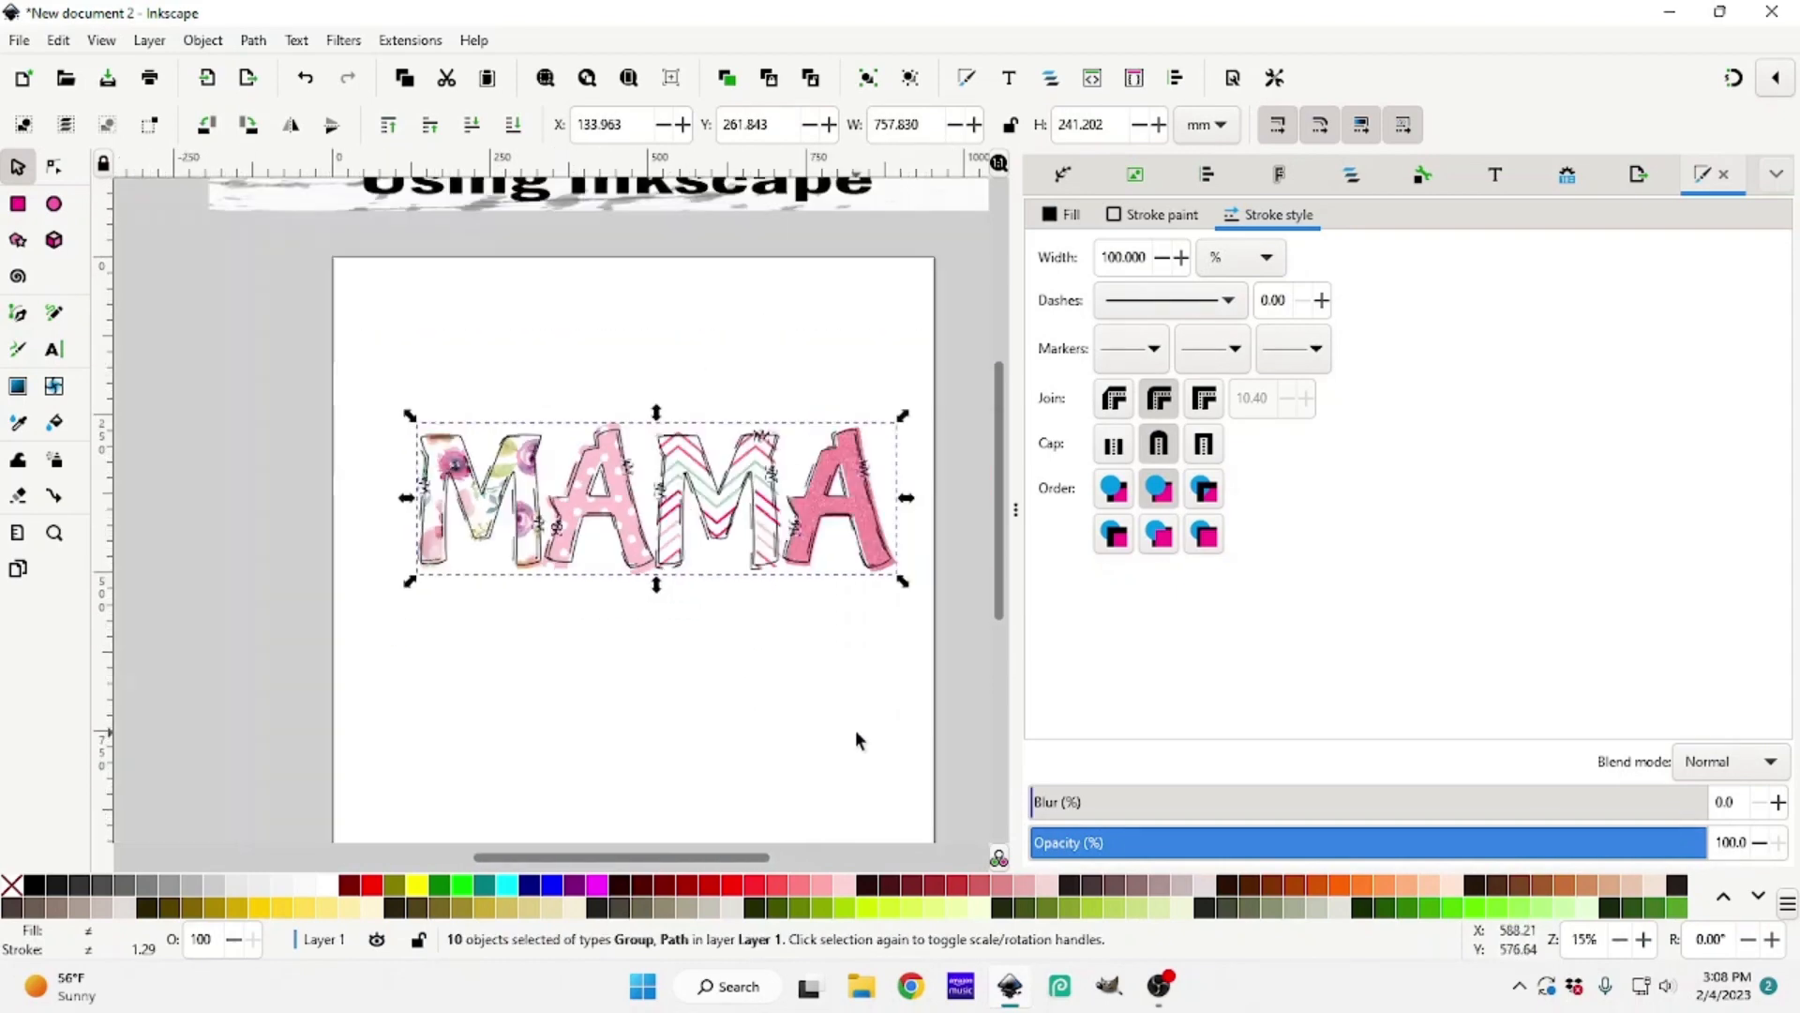
Compare the MAMA lettering on the page with the sample banner above it and deselect the lettering to inspect its outlines
scroll(870, 720, up, 6)
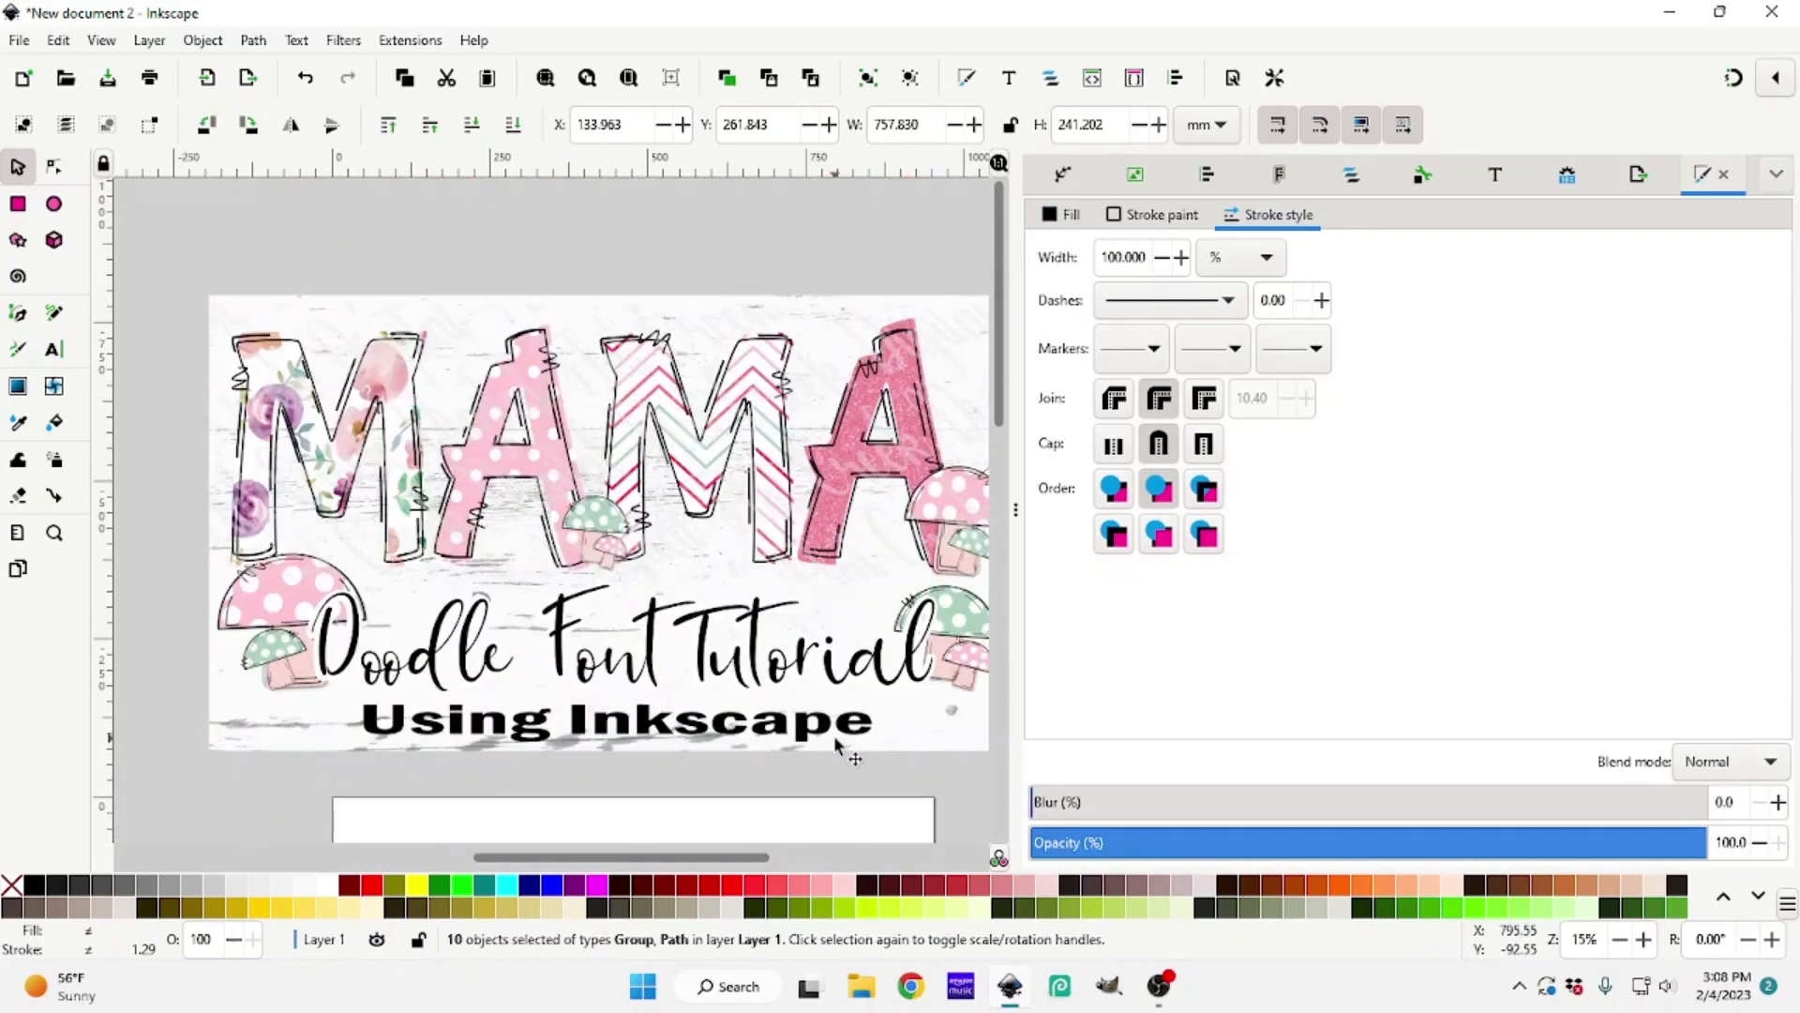
scroll(837, 746, down, 6)
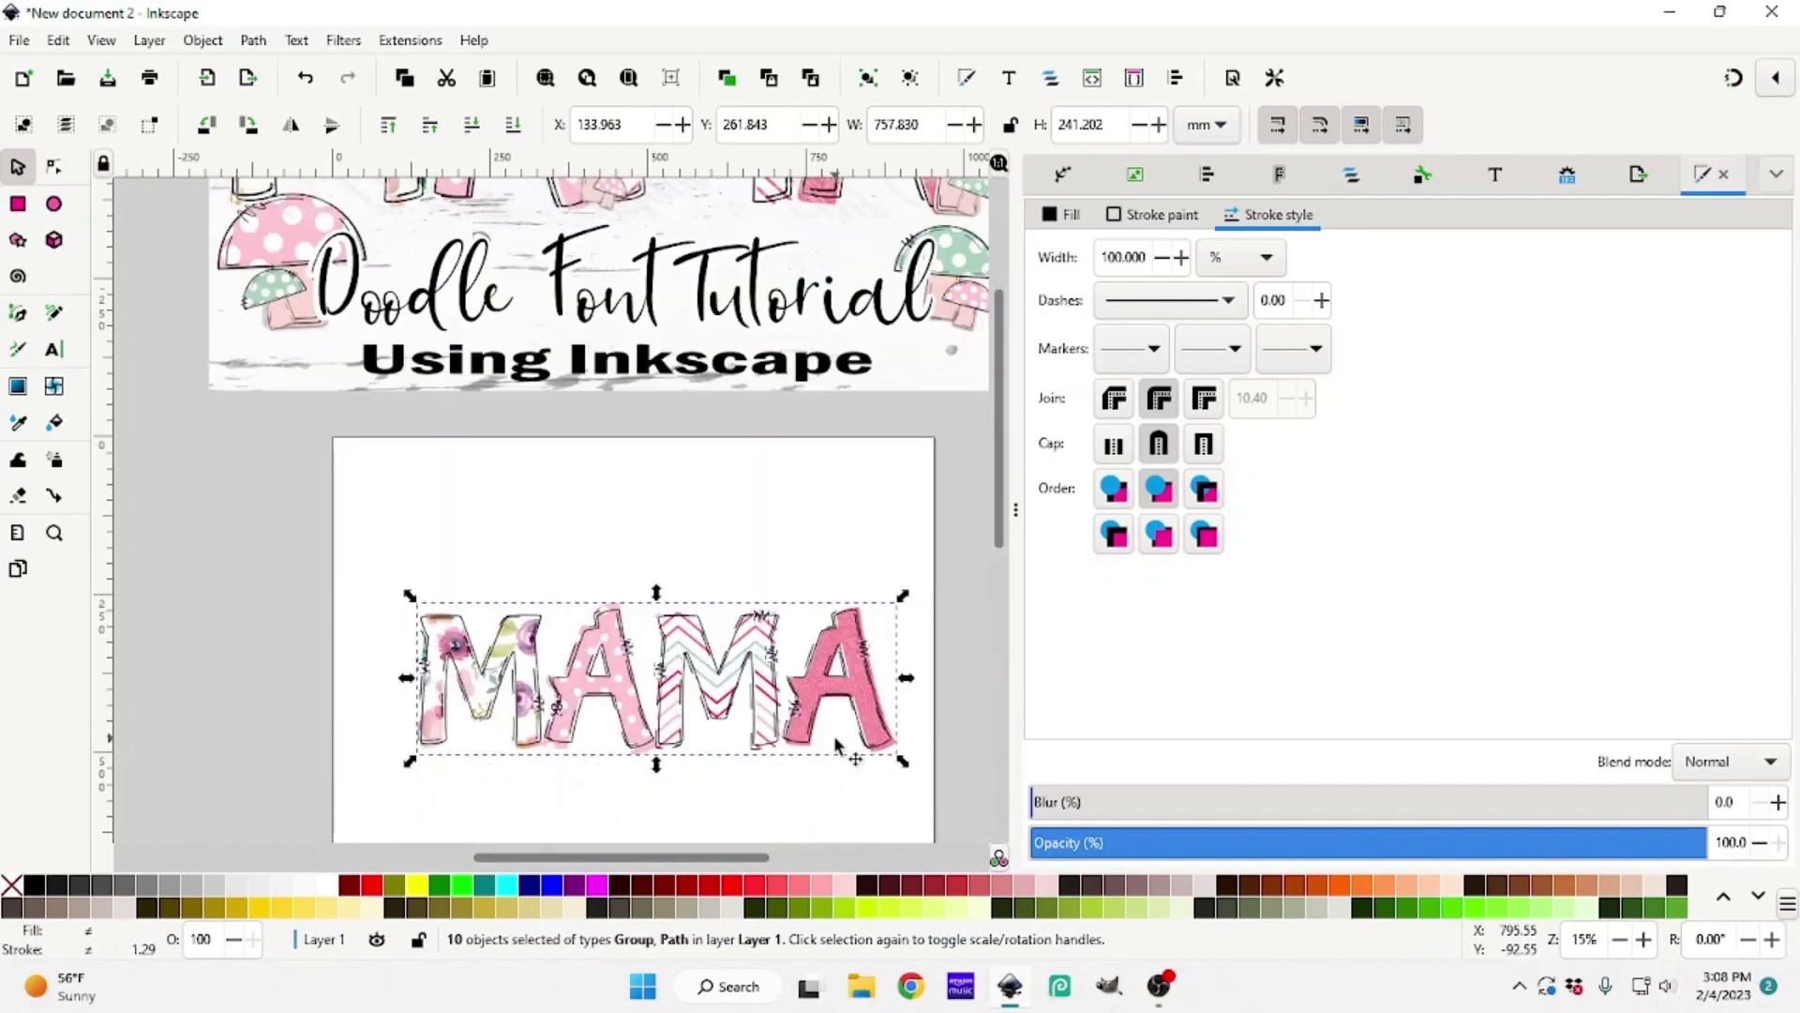
key(plus)
key(plus)
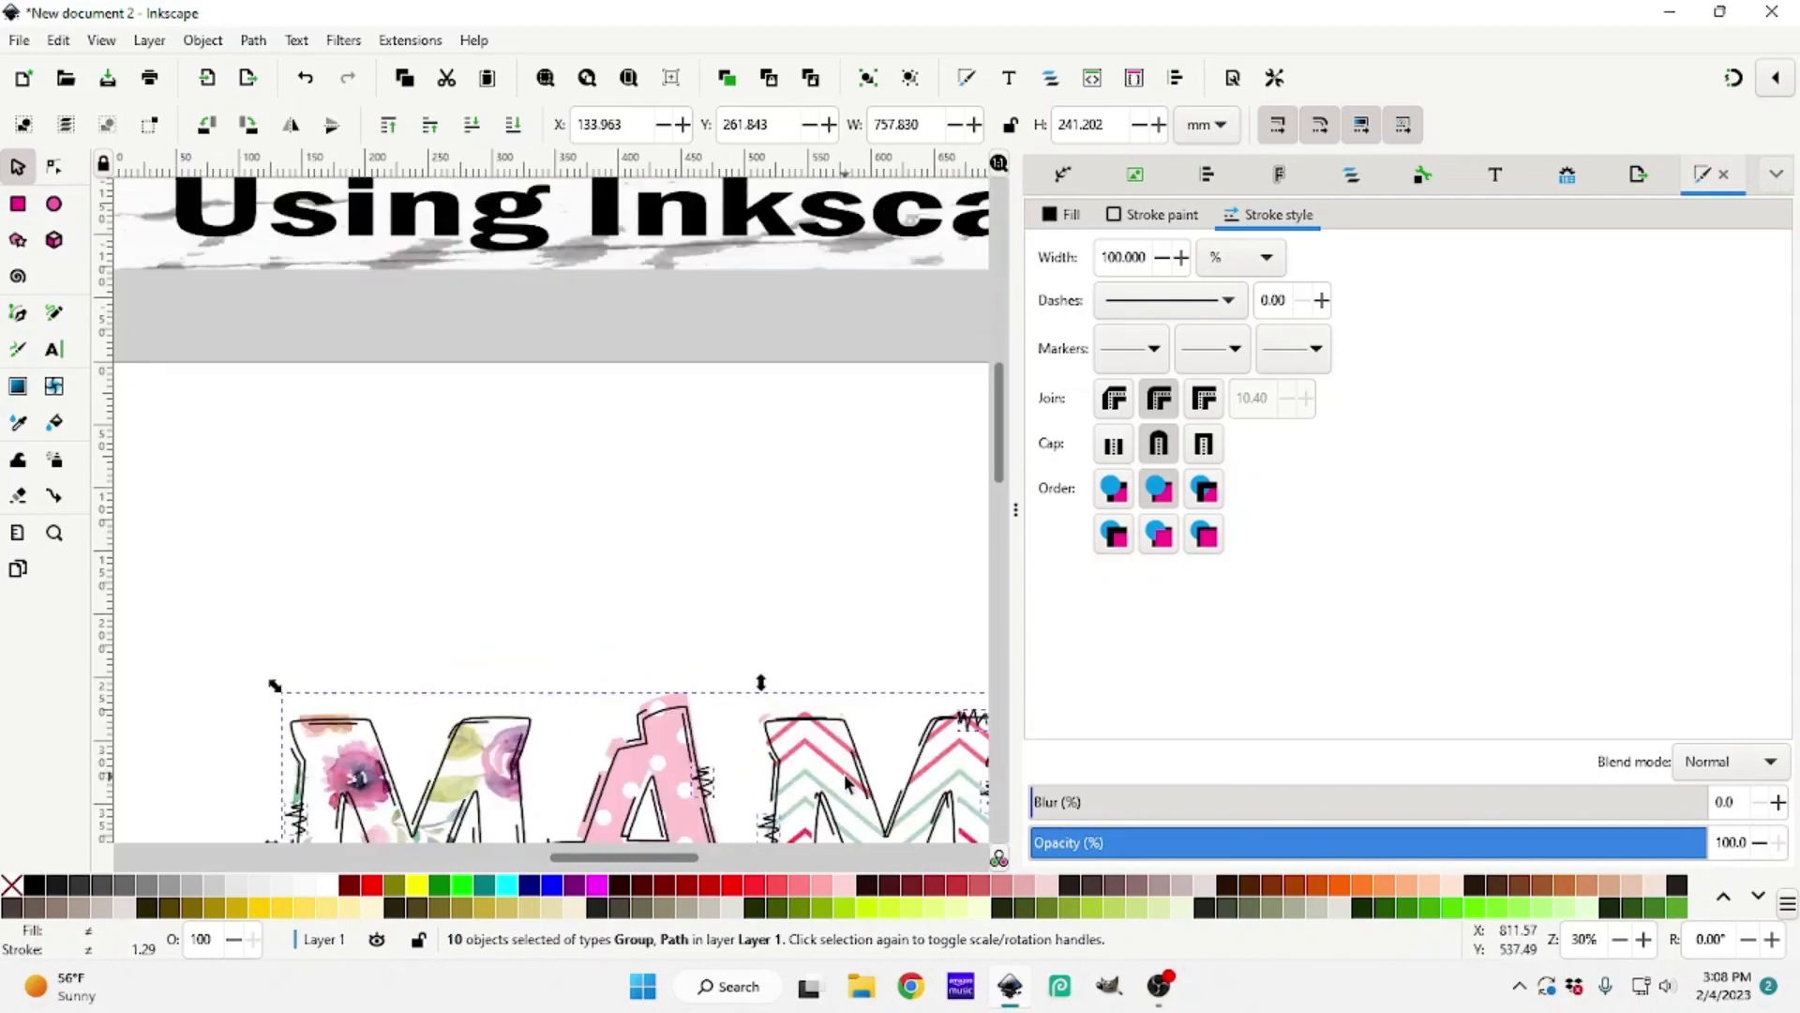
scroll(844, 777, down, 5)
drag(919, 737, 1033, 742)
key(minus)
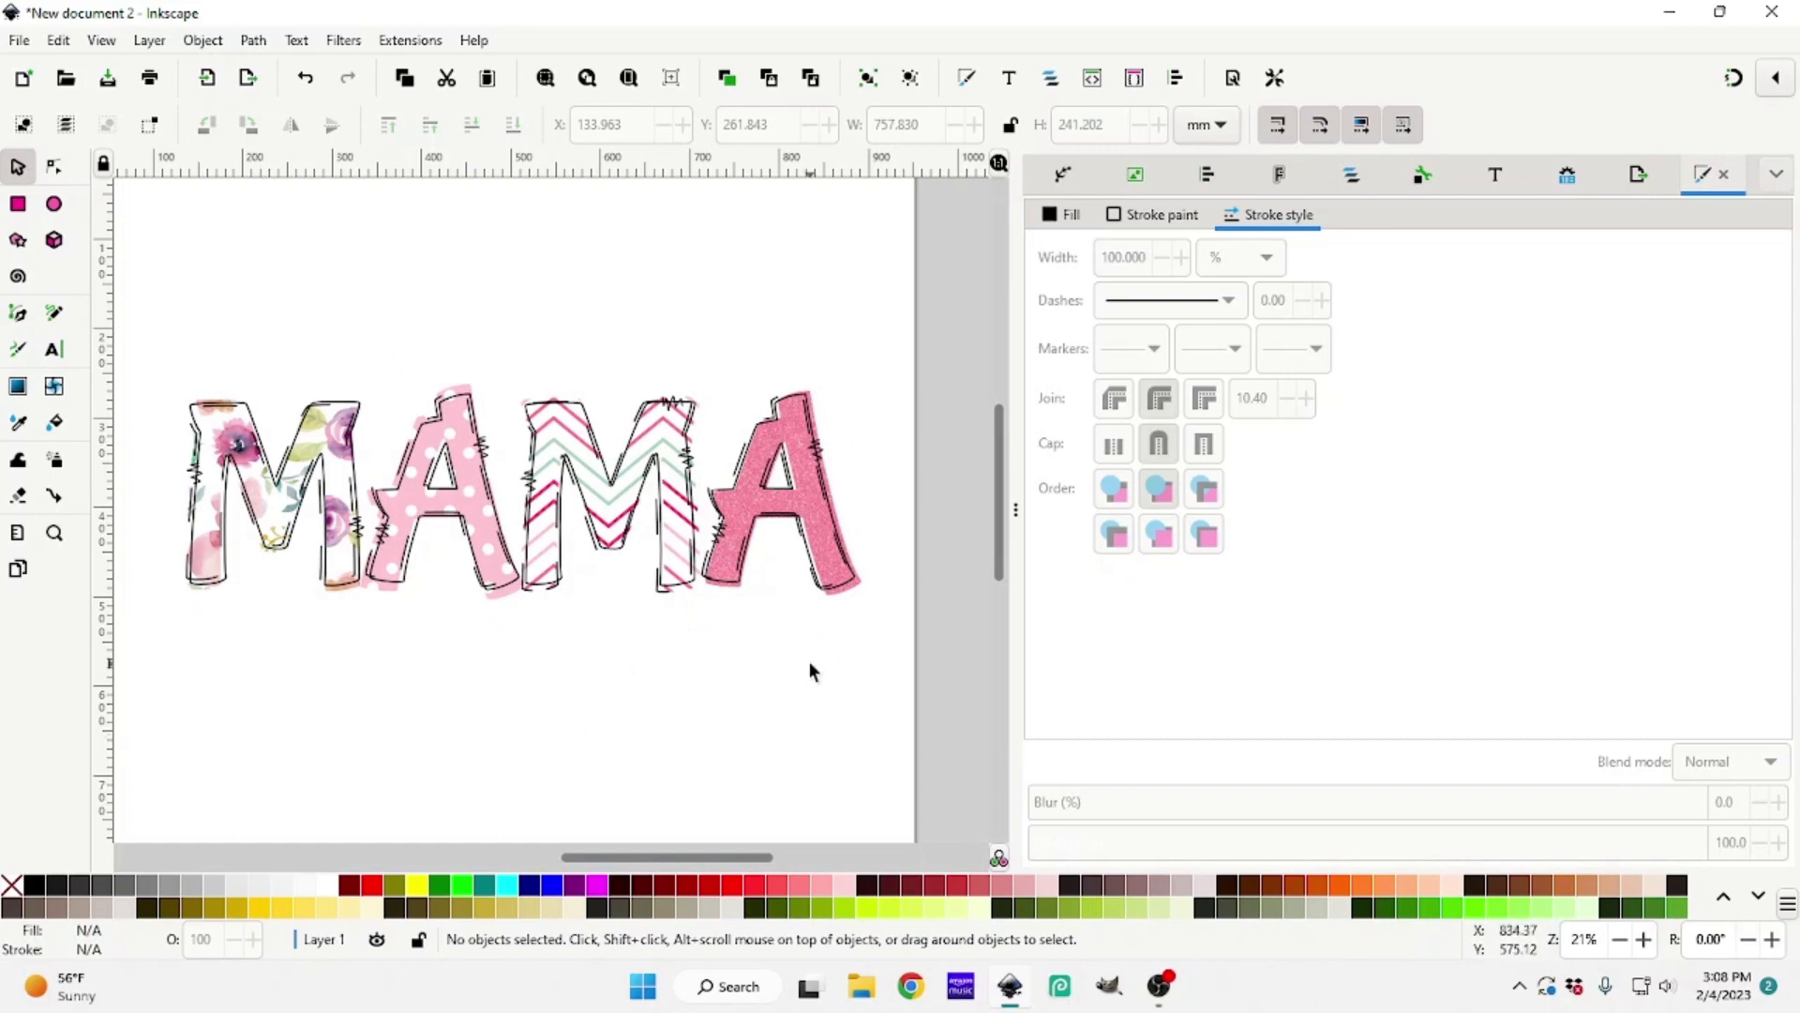
key(plus)
key(minus)
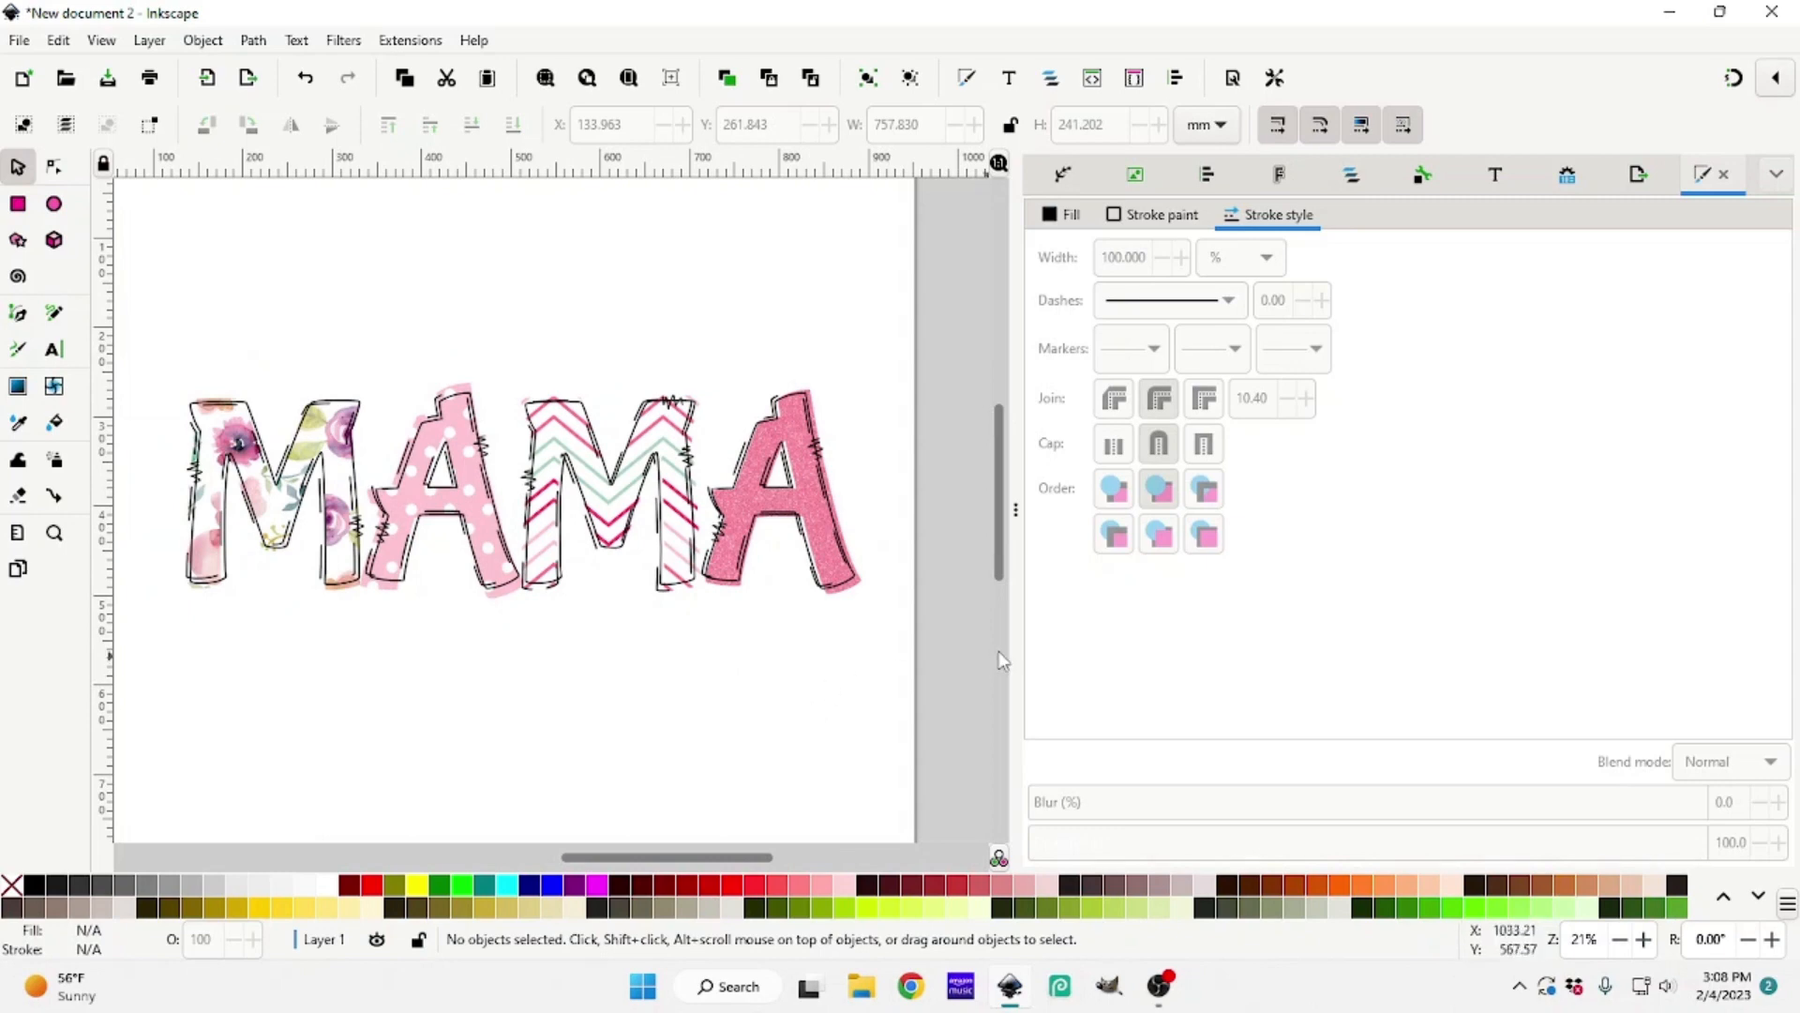
Collapse the docked dialogs to widen the canvas and frame the complete MAMA lettering in view
drag(1043, 639, 1688, 651)
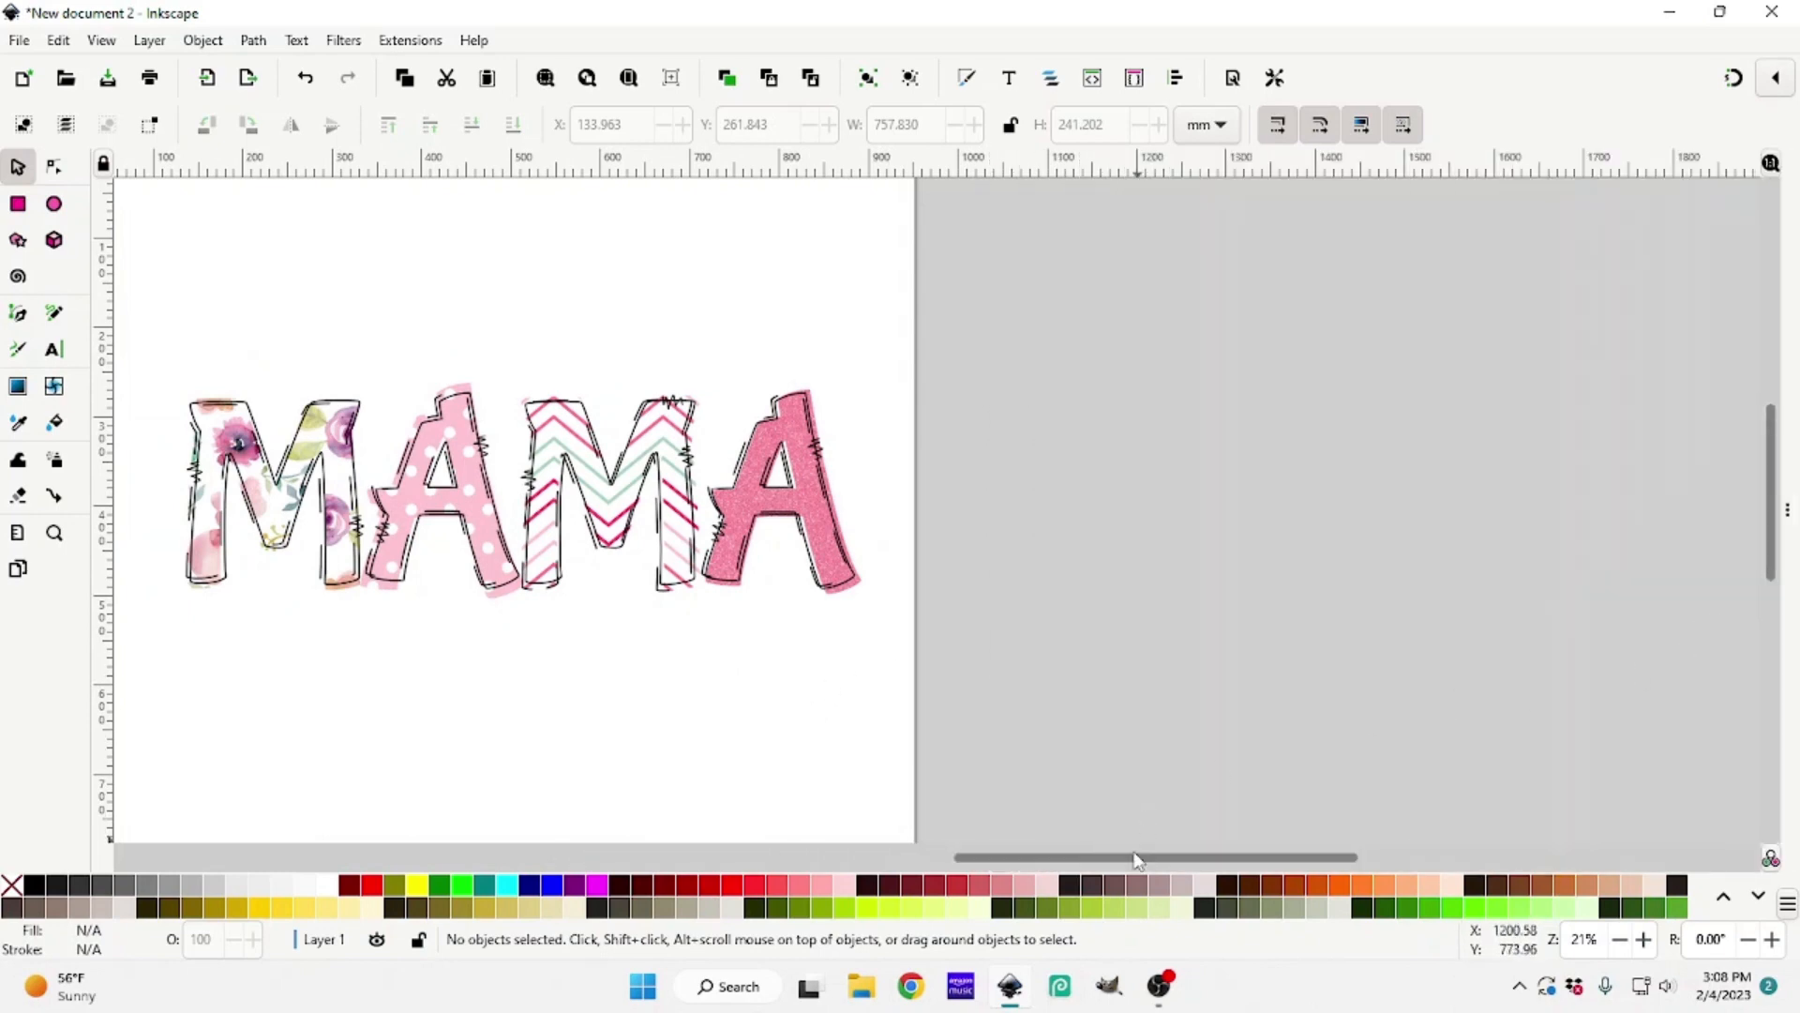
drag(1136, 859, 961, 844)
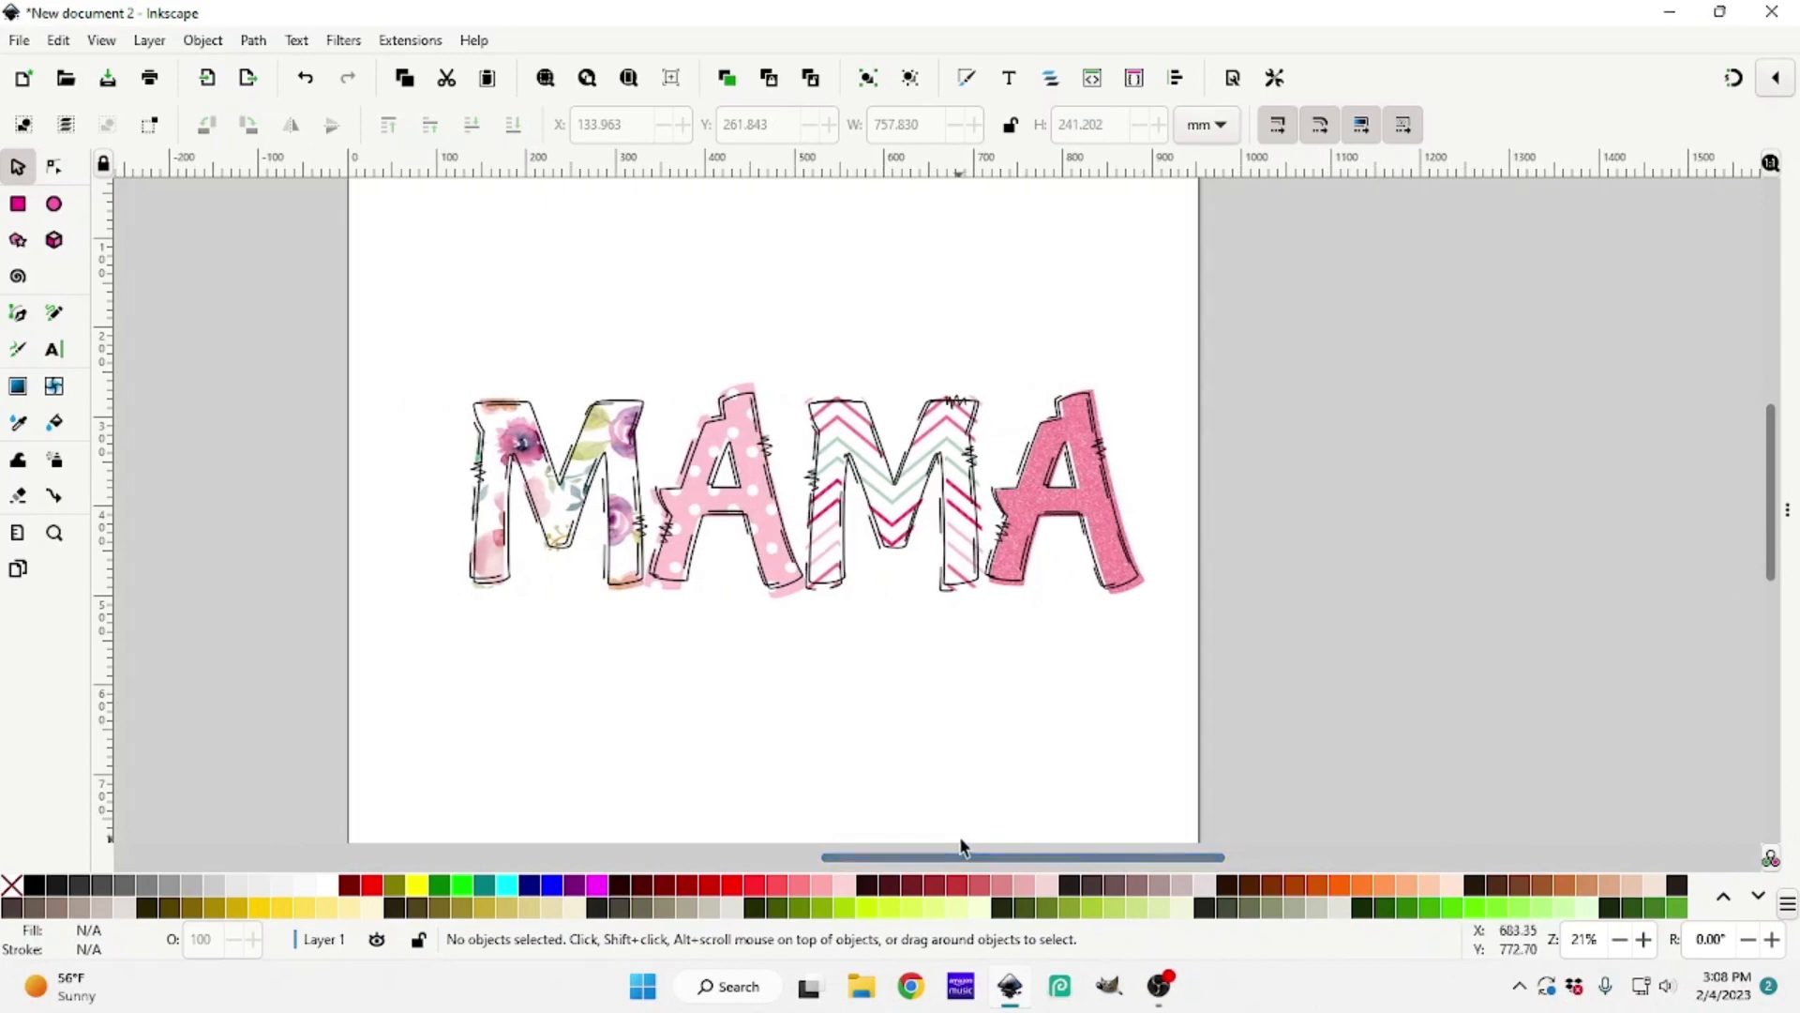
key(plus)
key(plus)
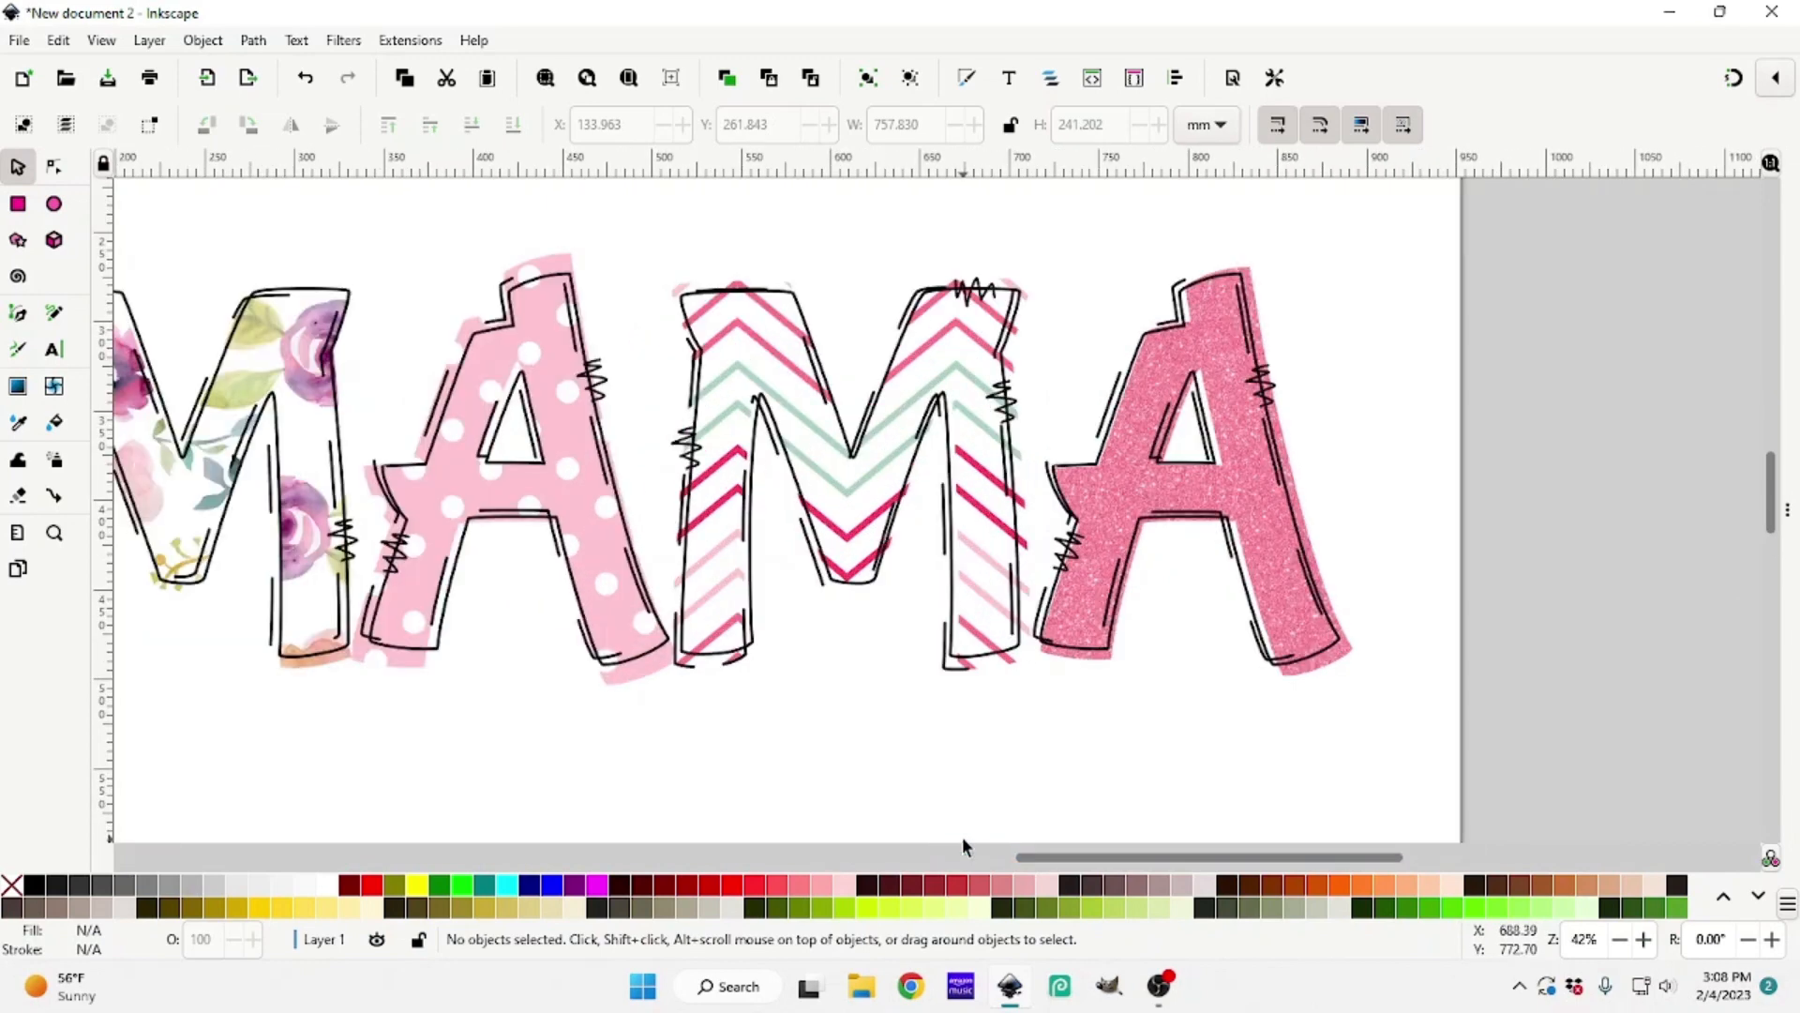
key(minus)
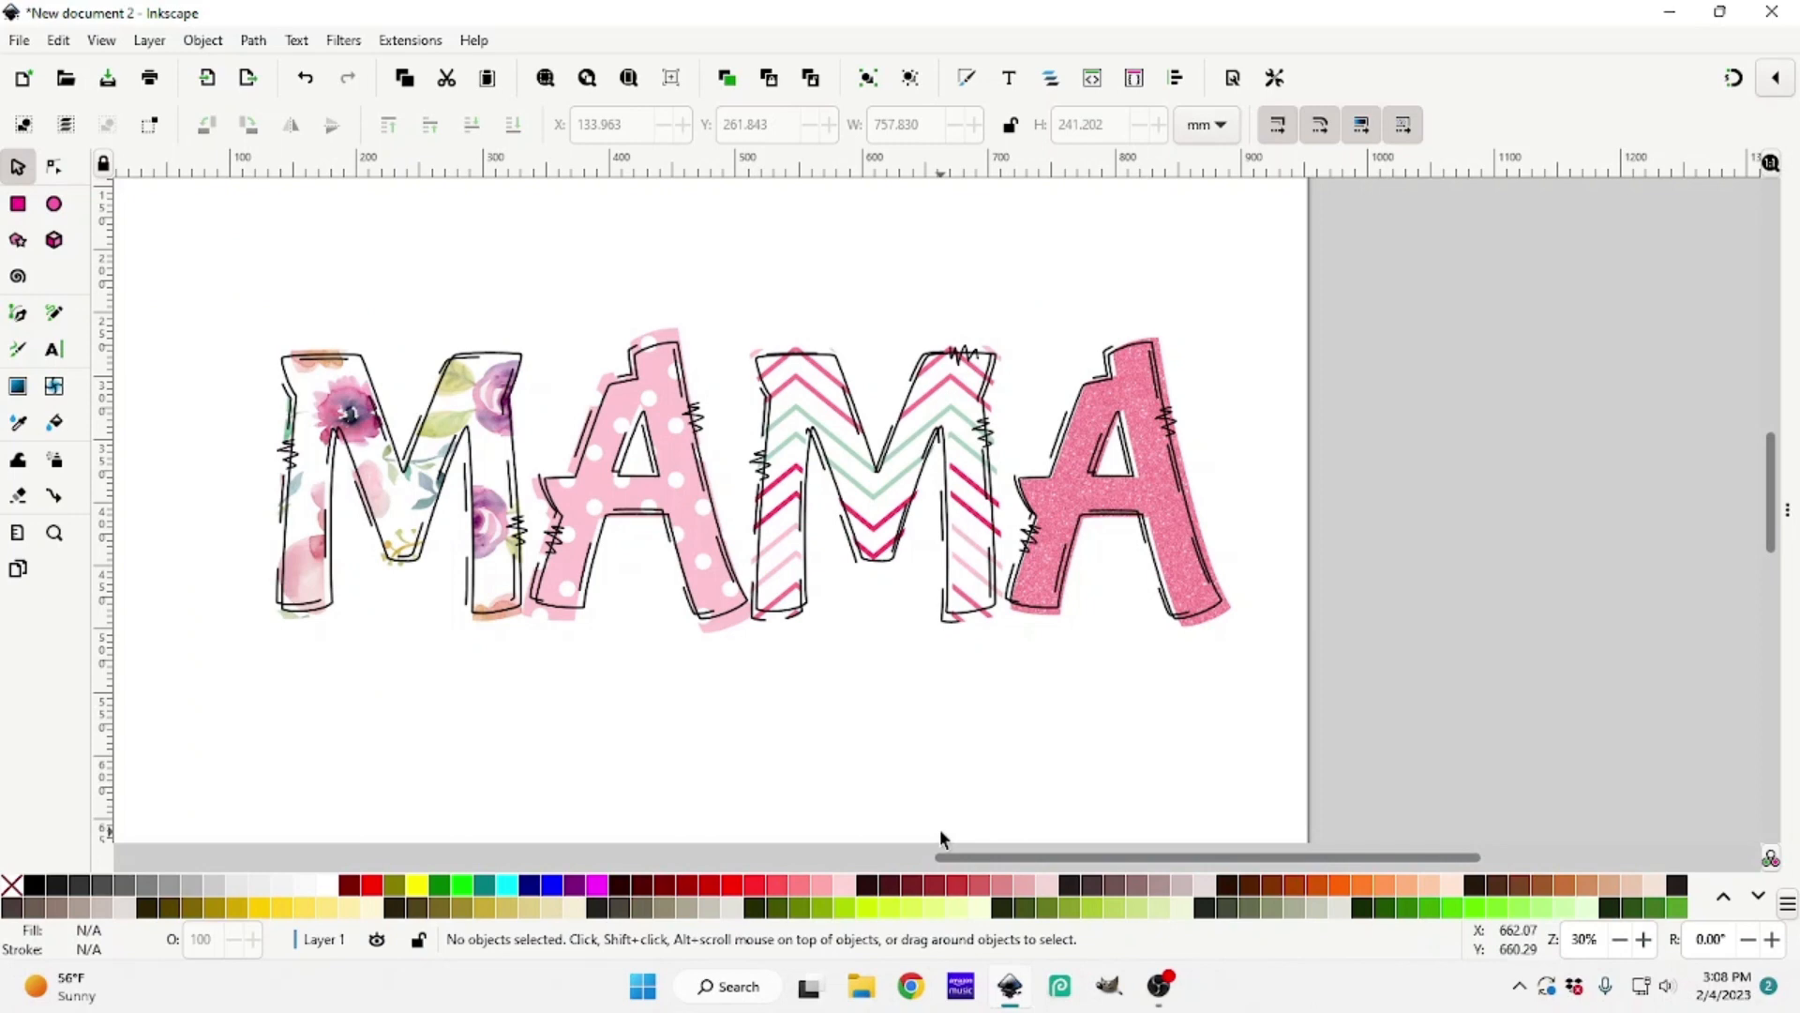
Group all the letters, outlines and zigzags of the MAMA lettering and move the group about 29 mm left on the page
drag(1467, 801, 120, 246)
right_click(607, 484)
click(952, 741)
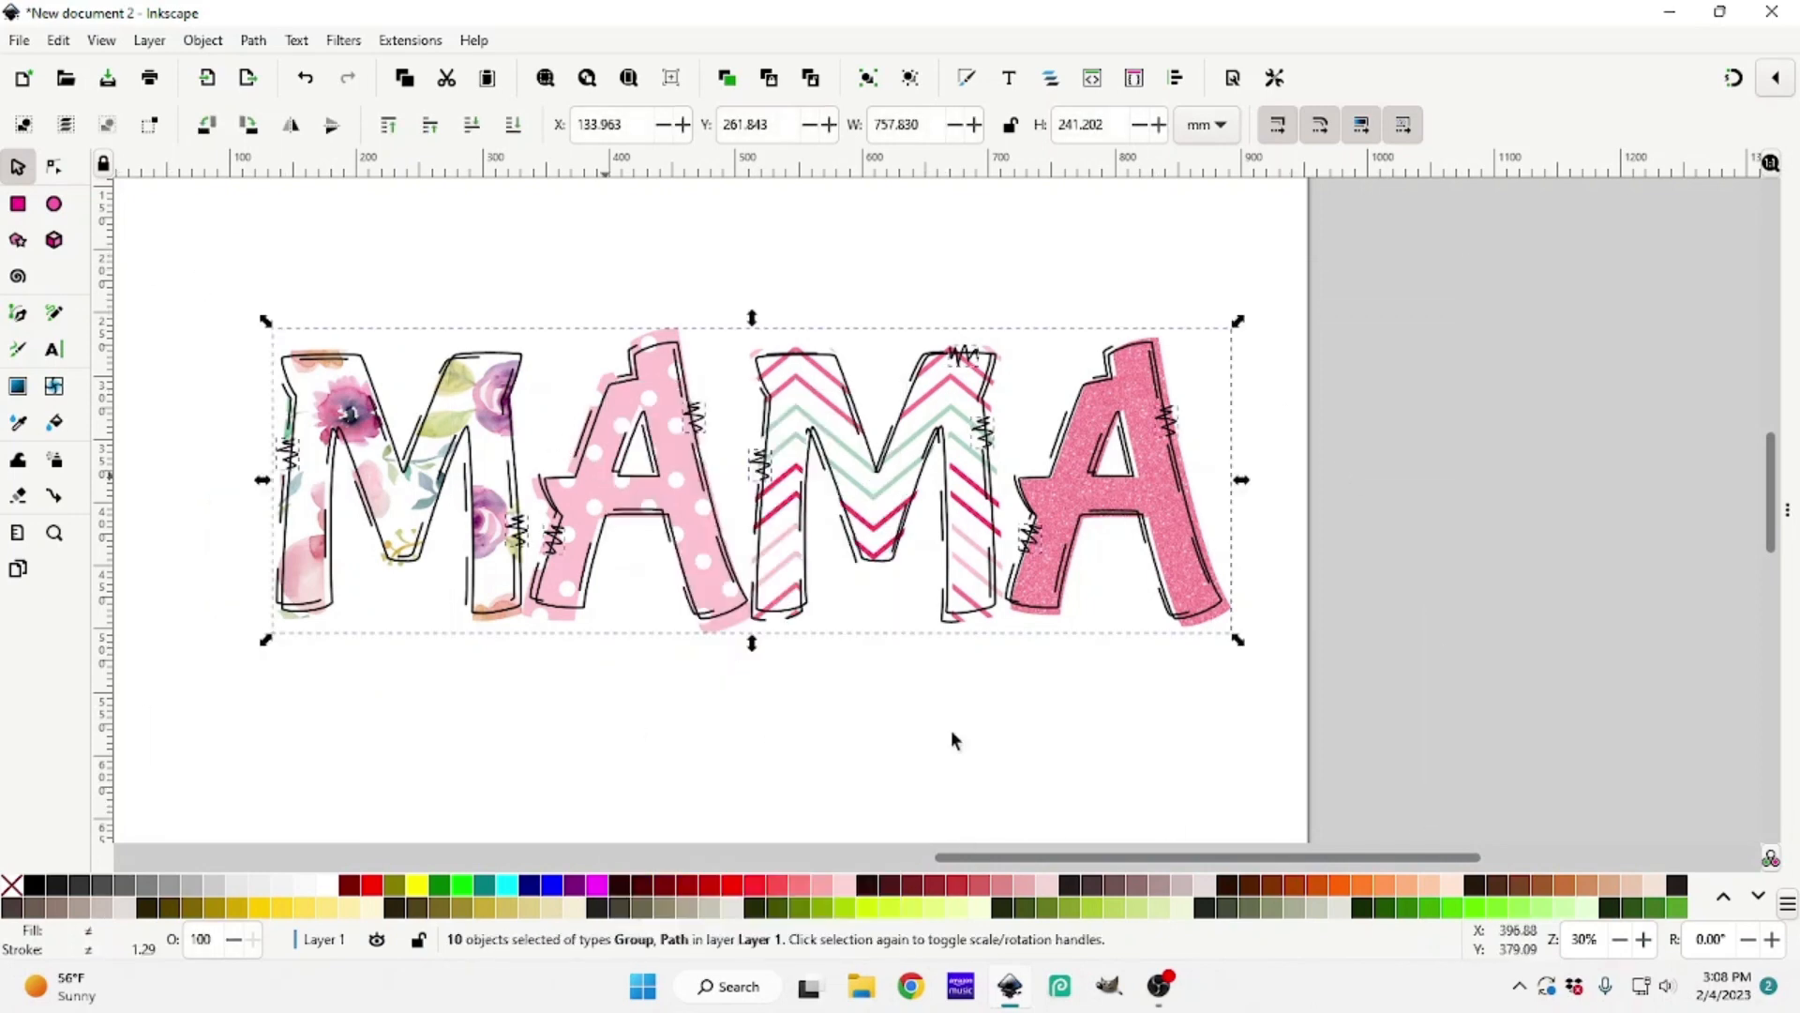
key(ctrl+g)
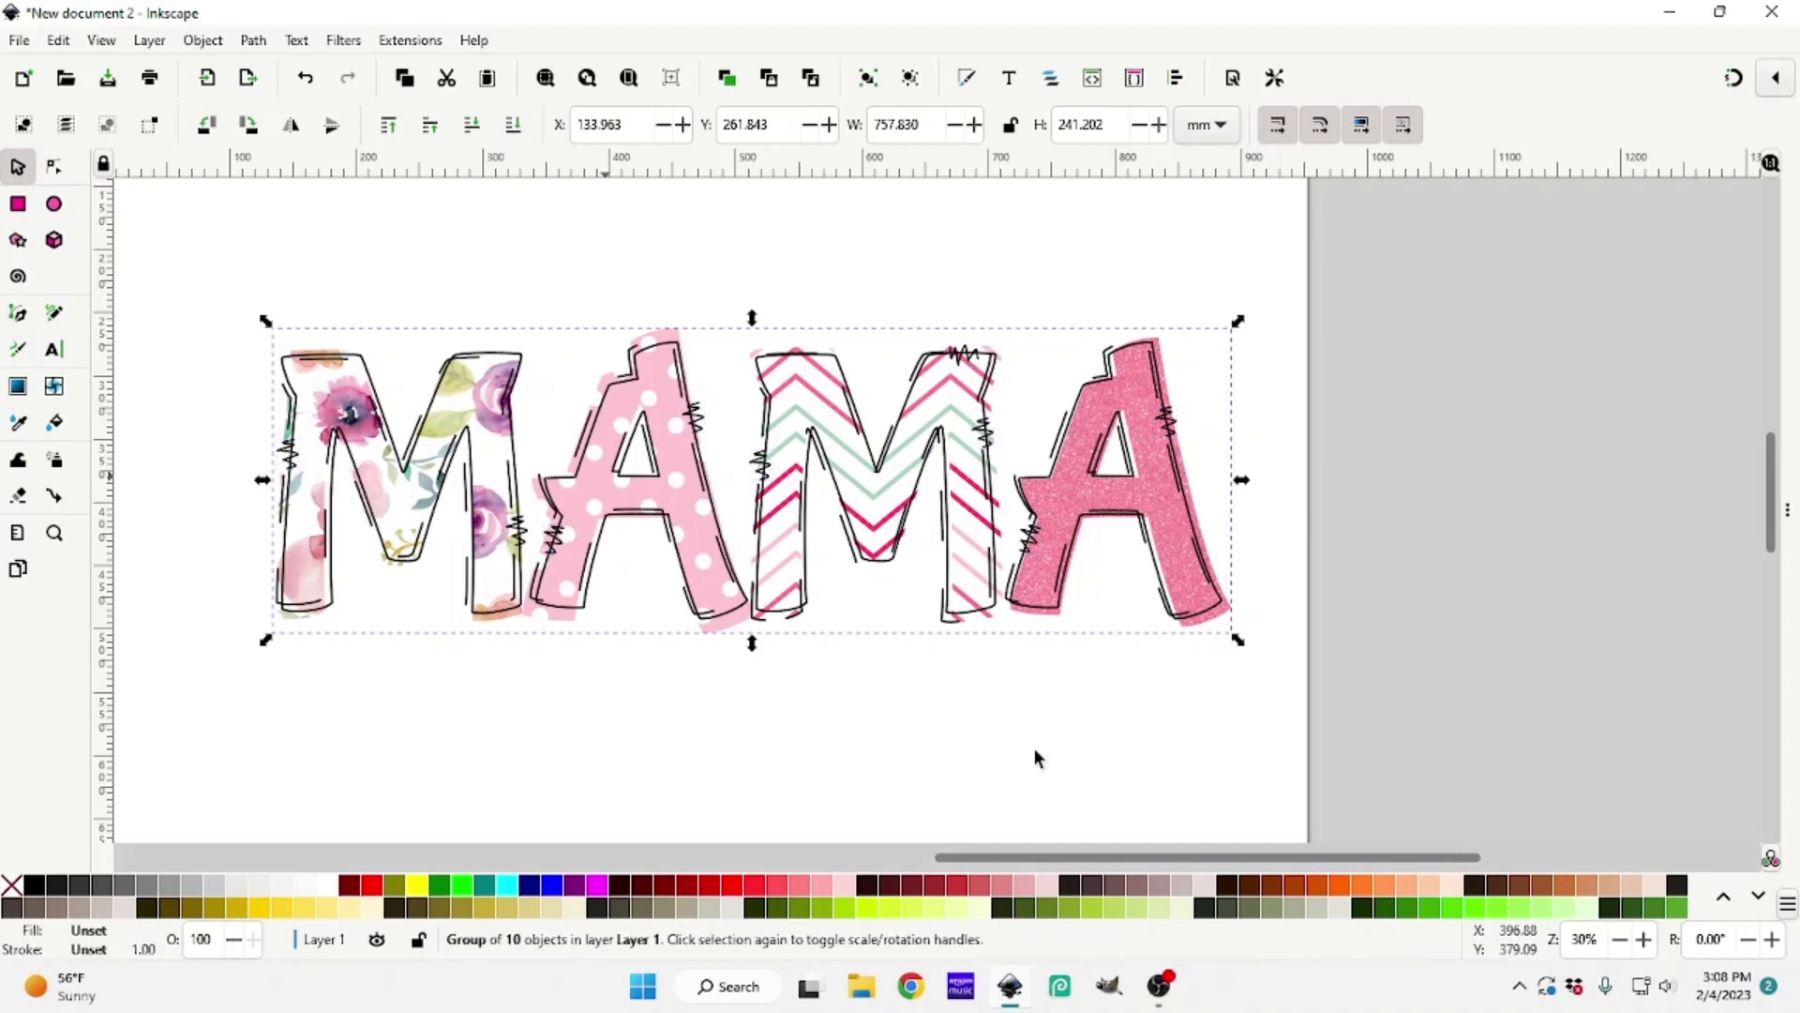
drag(975, 582, 937, 582)
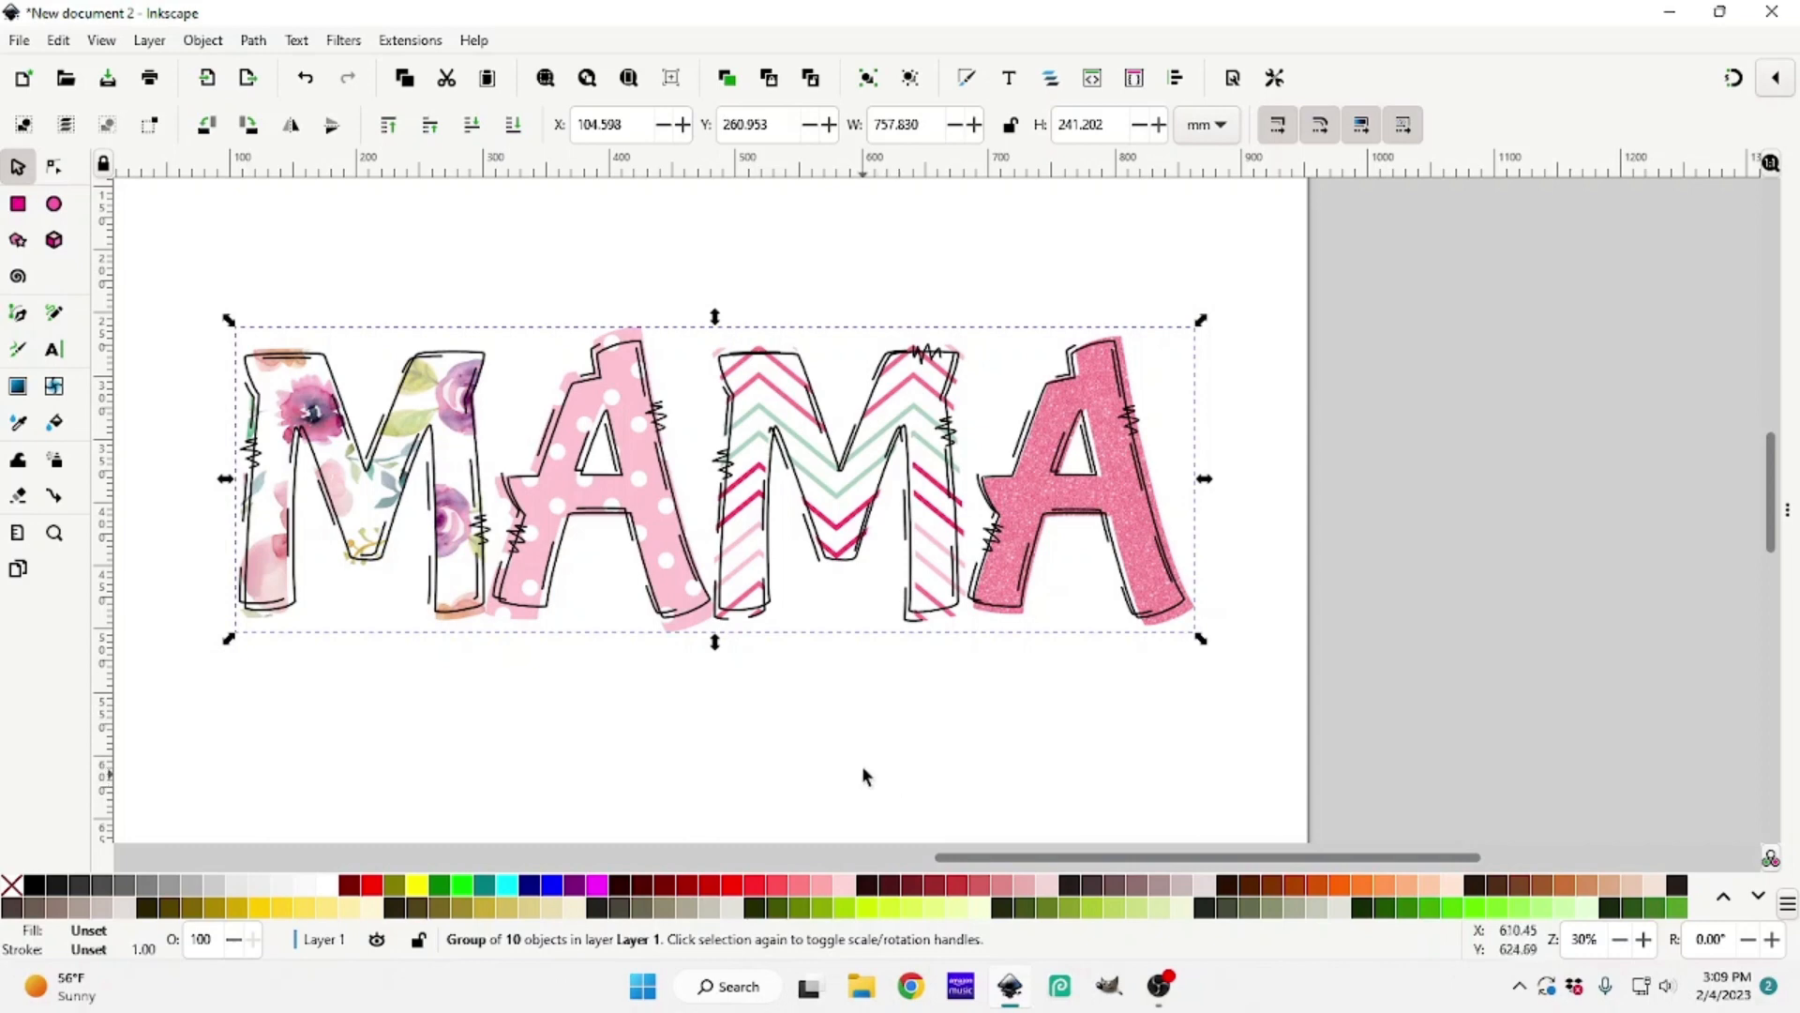
Check the grouped MAMA lettering against the Doodle Font Tutorial banner above the page
scroll(856, 804, up, 4)
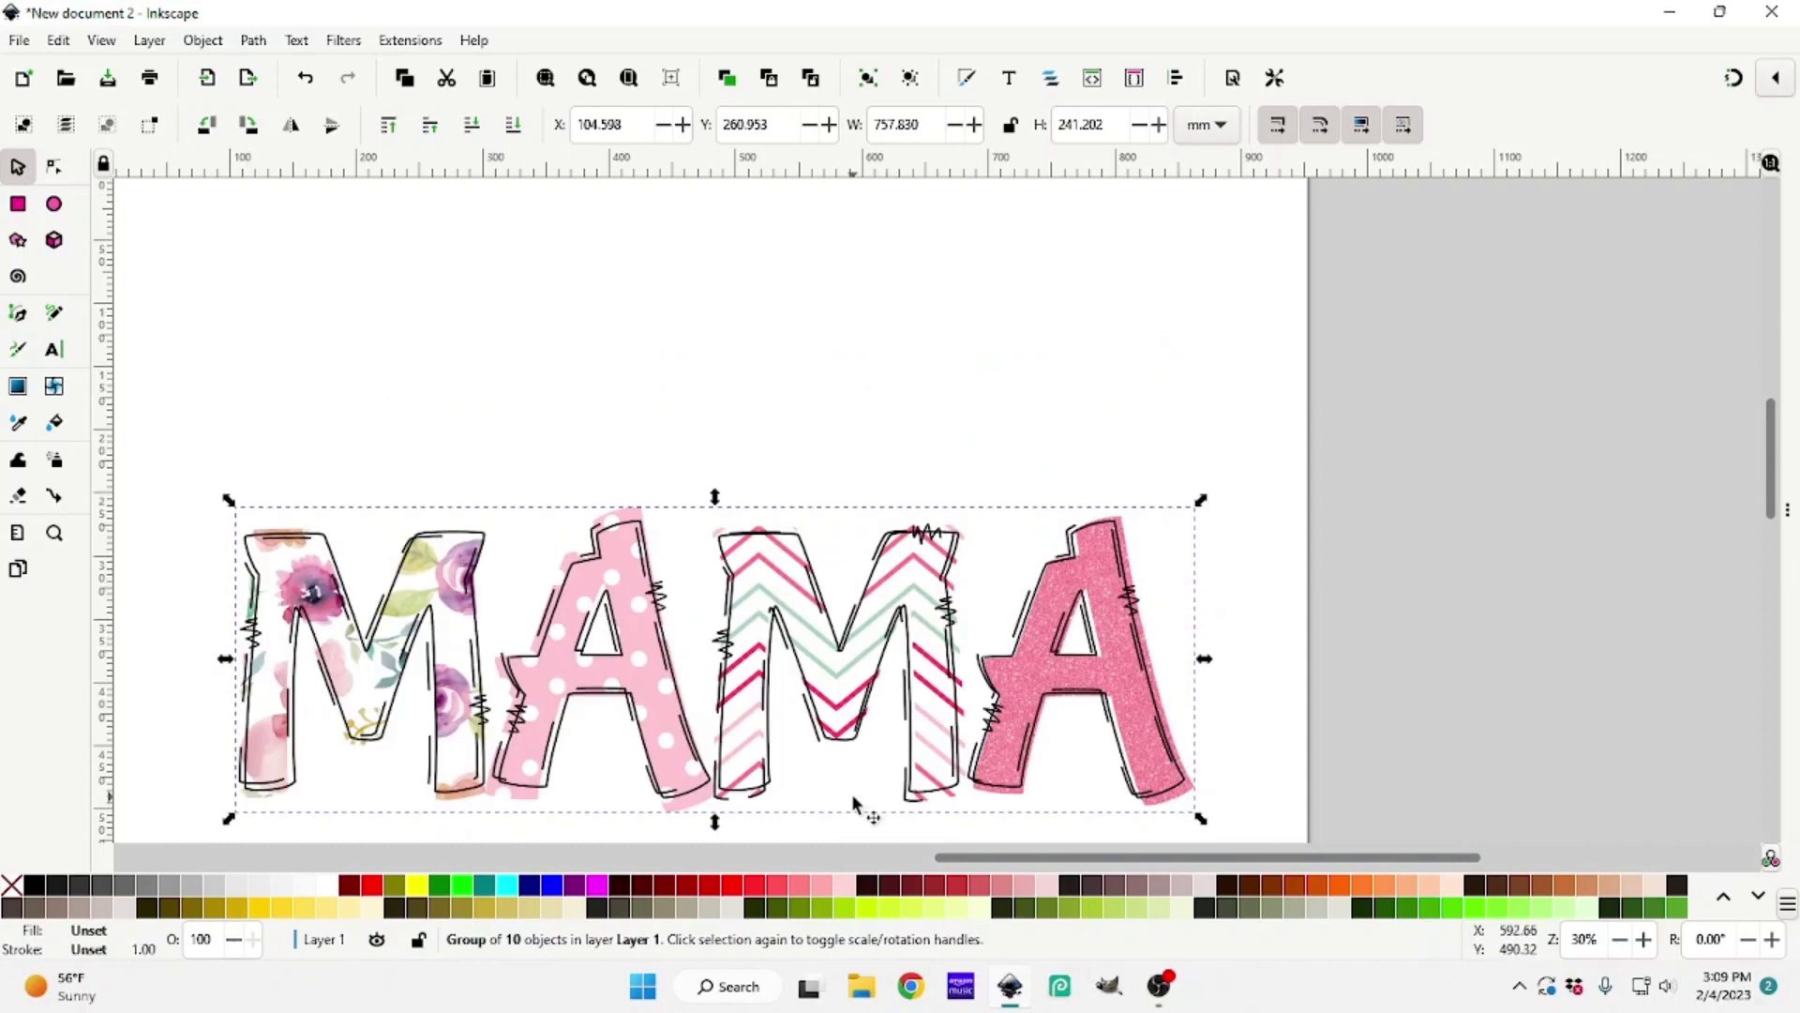
scroll(855, 804, down, 1)
scroll(858, 798, up, 2)
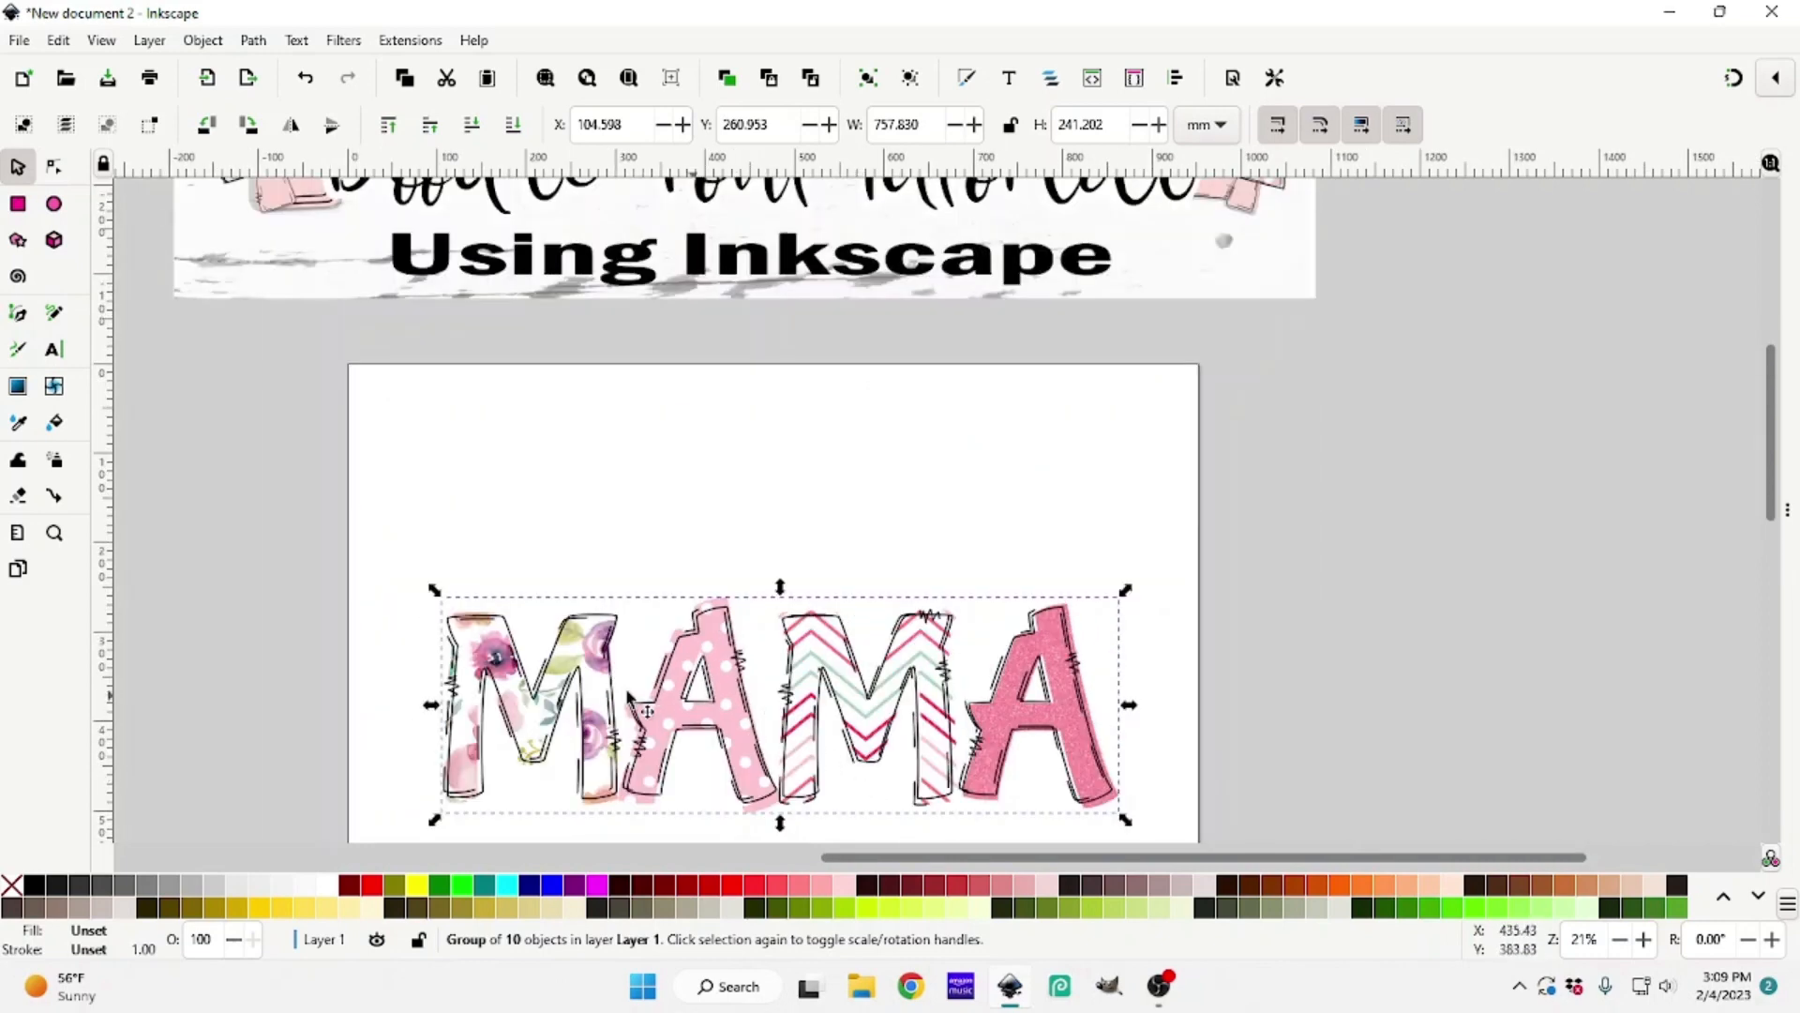
scroll(755, 718, up, 2)
scroll(718, 797, up, 2)
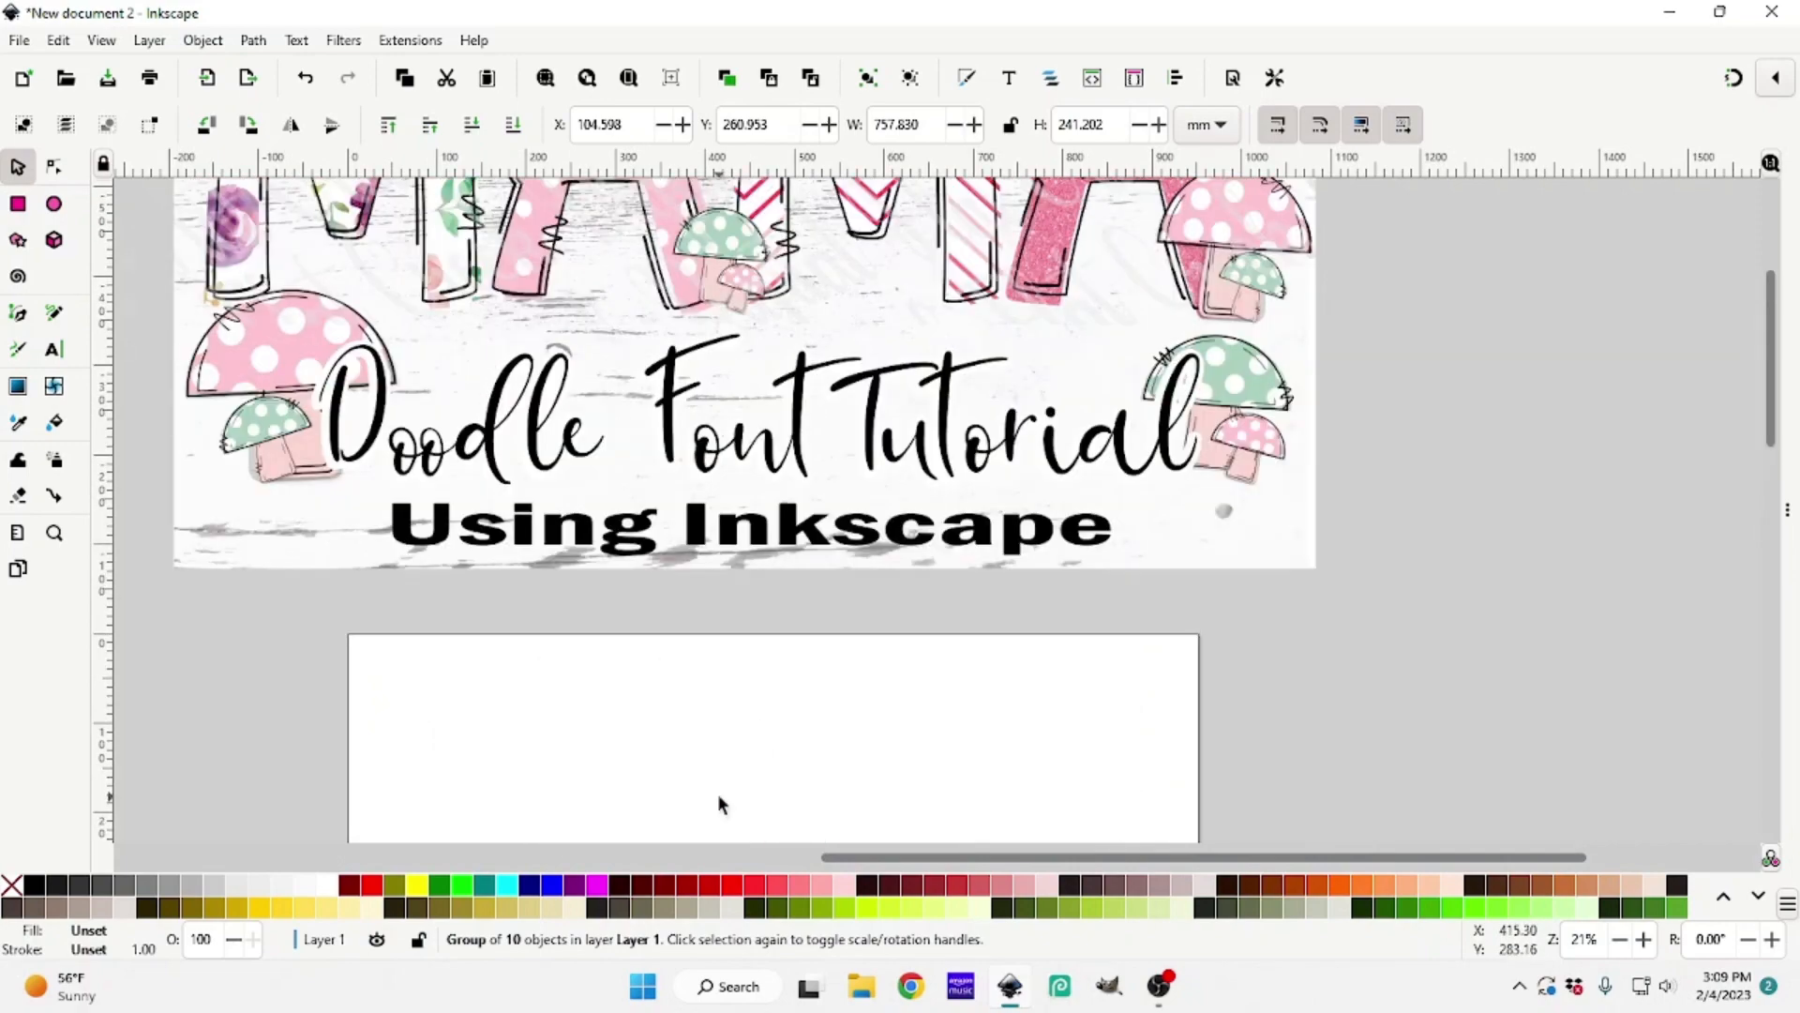
scroll(728, 821, down, 3)
scroll(747, 823, up, 5)
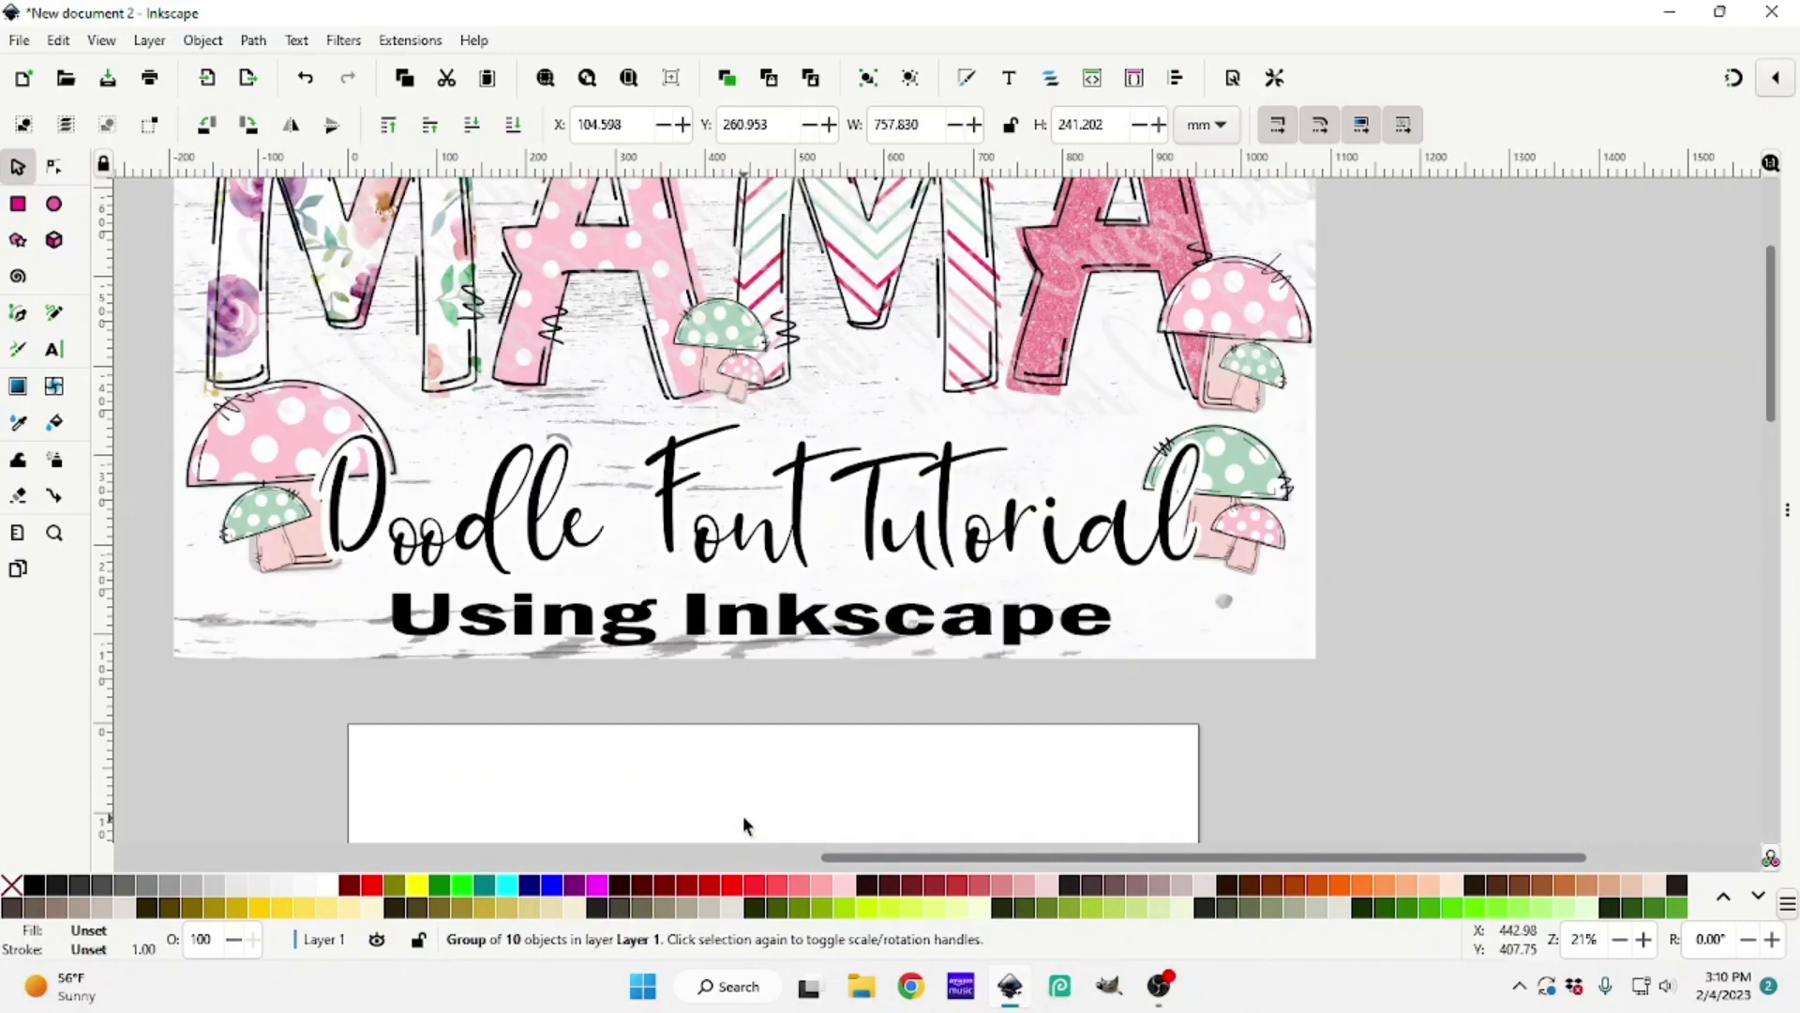